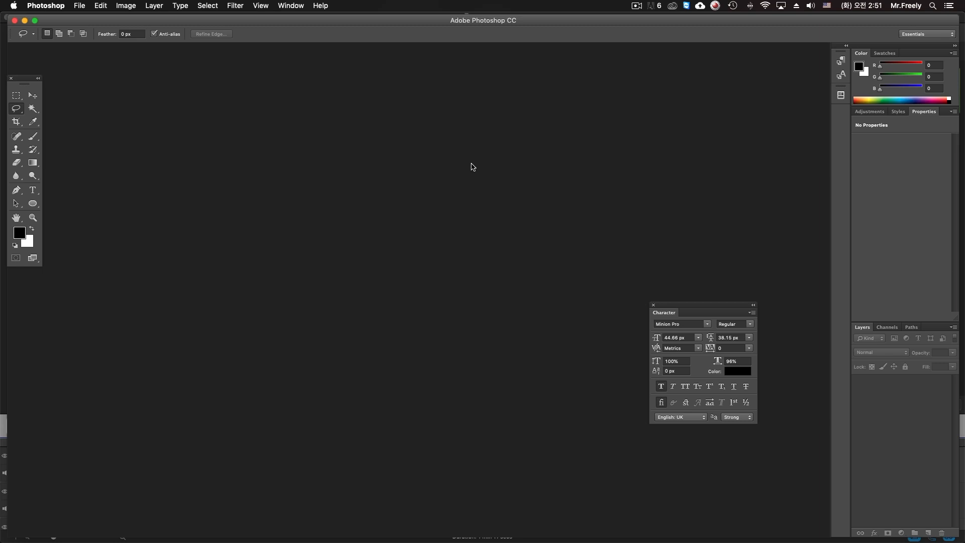
Open the image model.png from the ILLUST folder.
key(super+o)
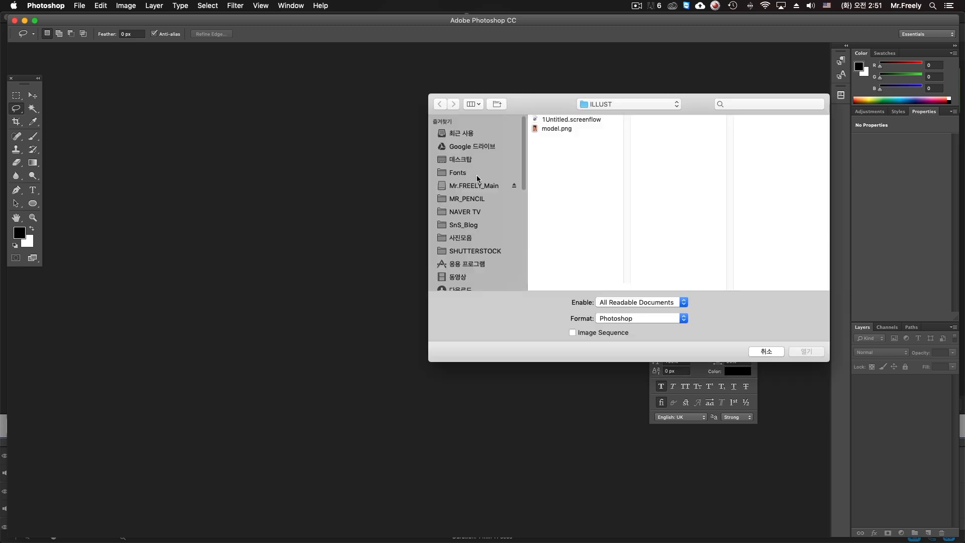
drag(538, 108, 440, 117)
click(457, 138)
key(space)
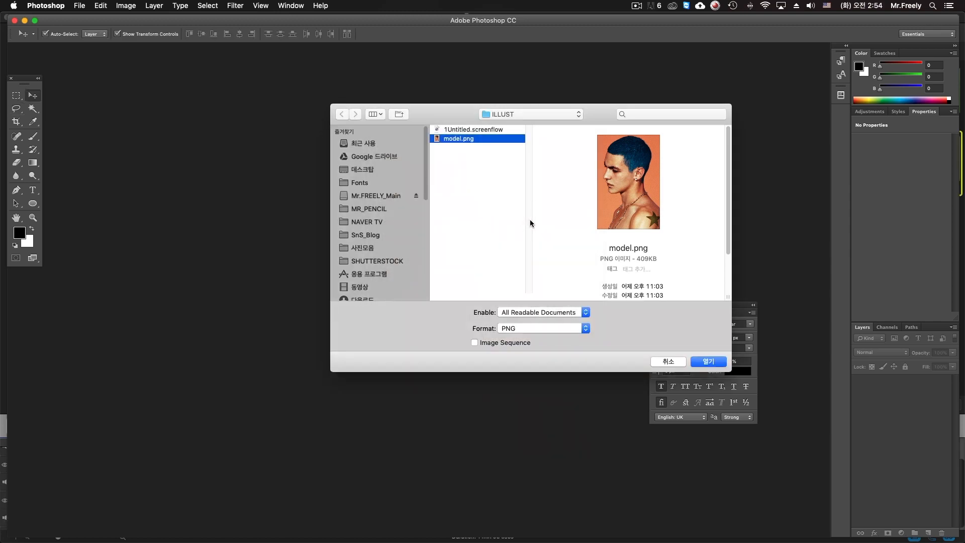
click(705, 363)
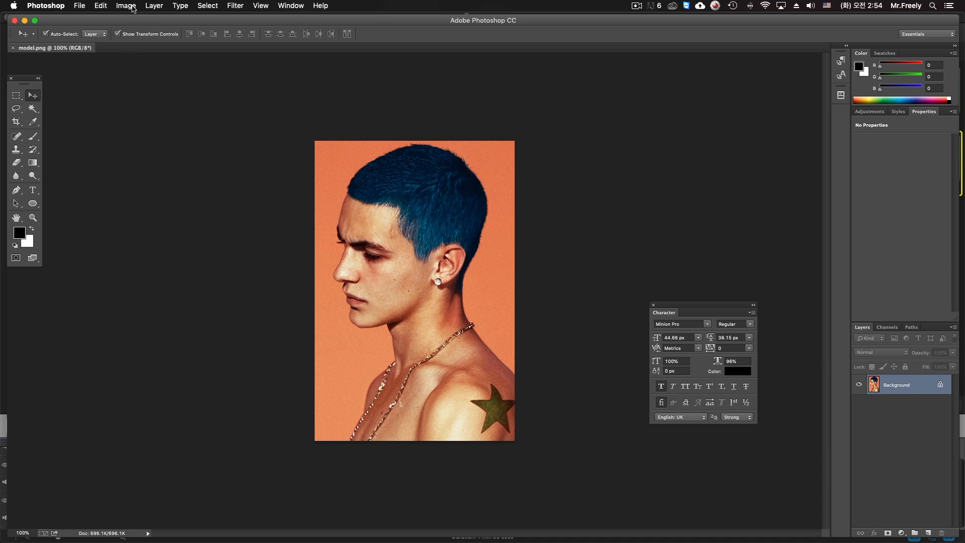
Try the Artistic Cutout filter from the Filter Gallery on the portrait with Number of Levels values between 2 and 8.
click(230, 6)
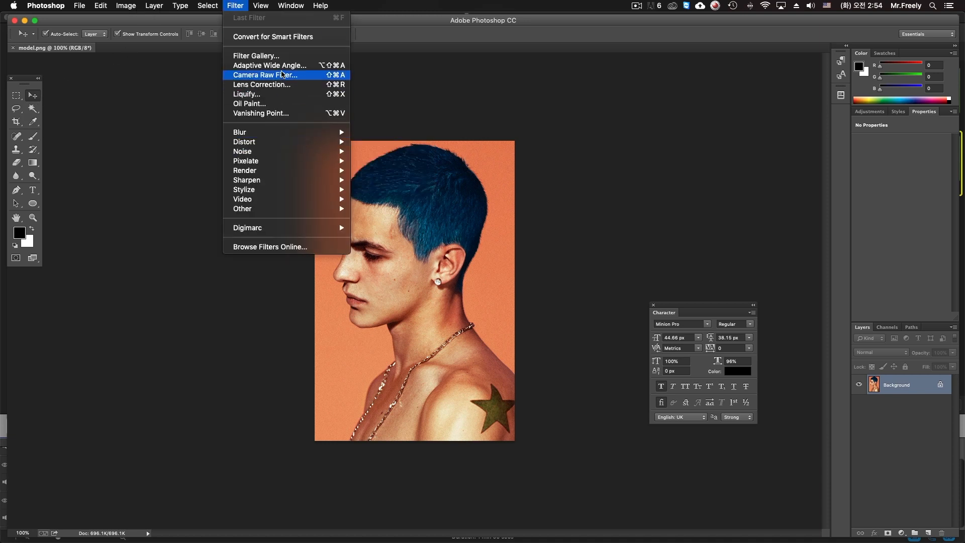
click(280, 57)
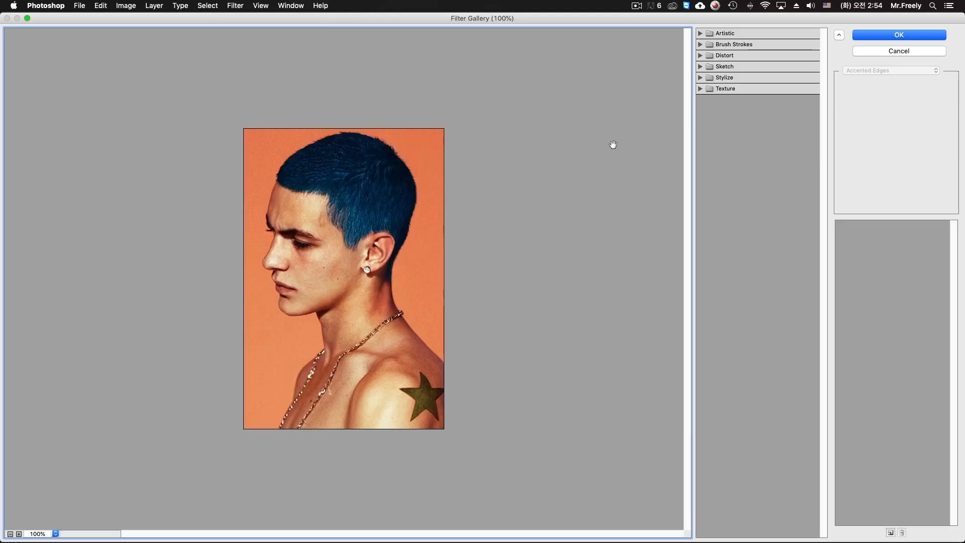
click(700, 33)
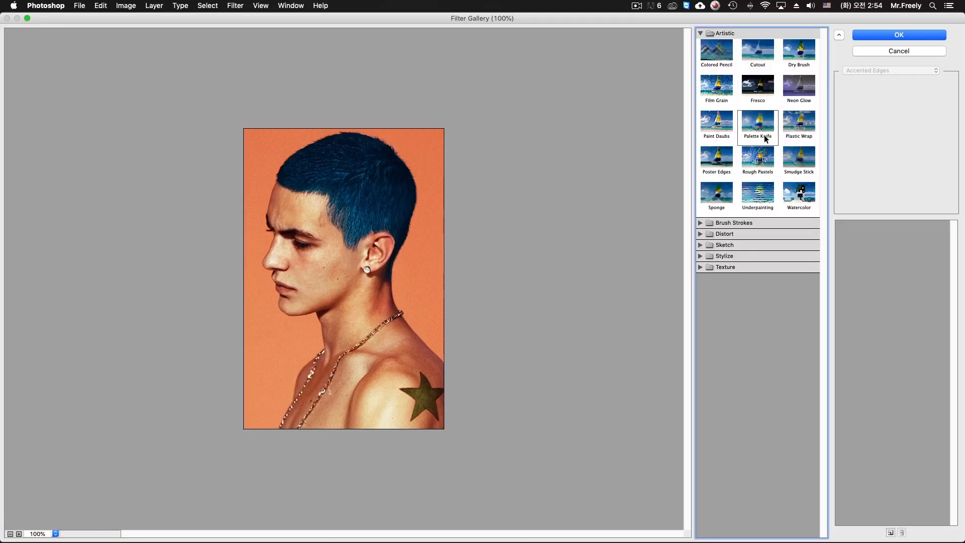
click(760, 56)
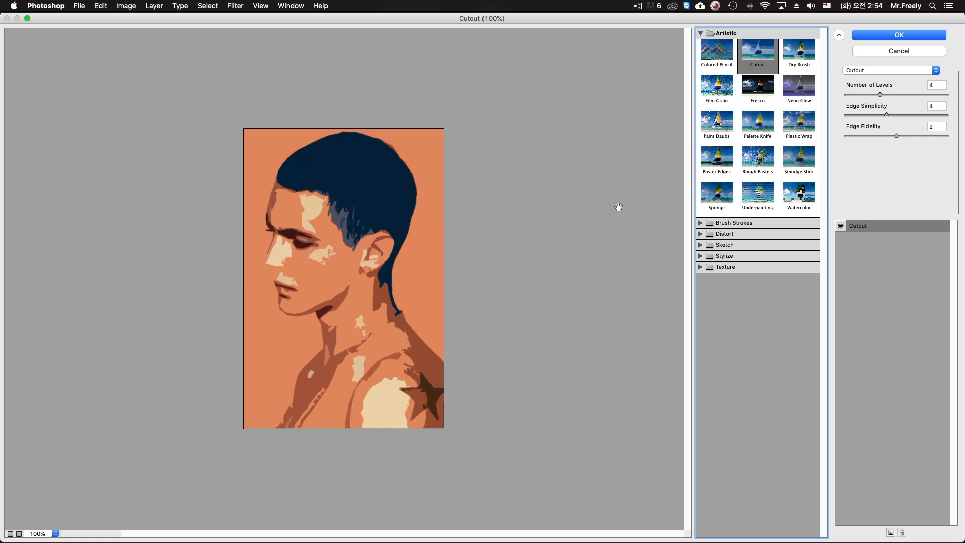
drag(880, 96, 846, 95)
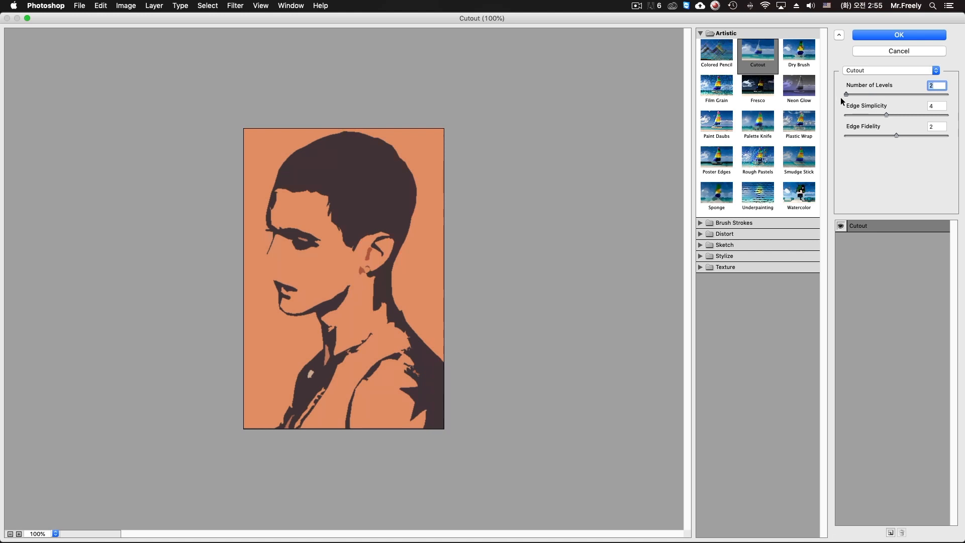
drag(841, 98, 926, 109)
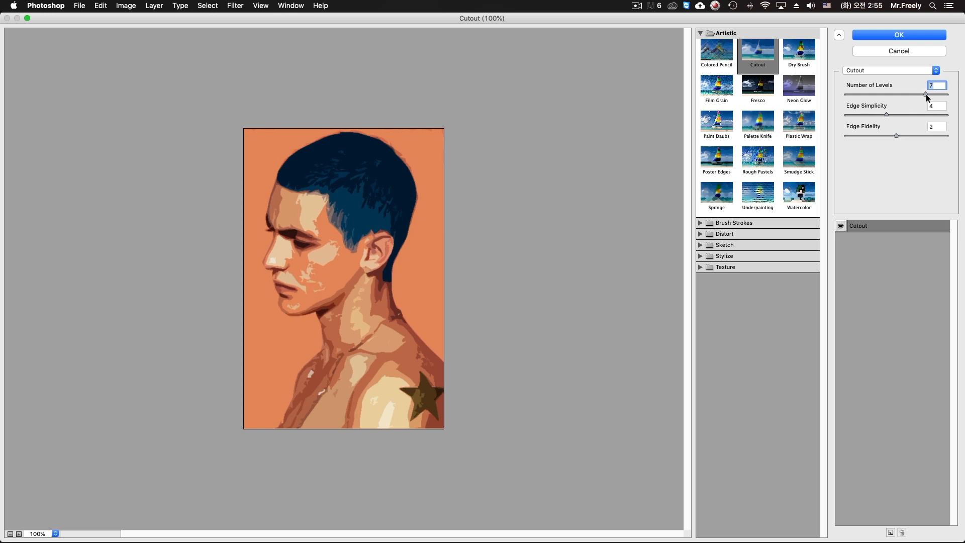
drag(928, 97, 950, 98)
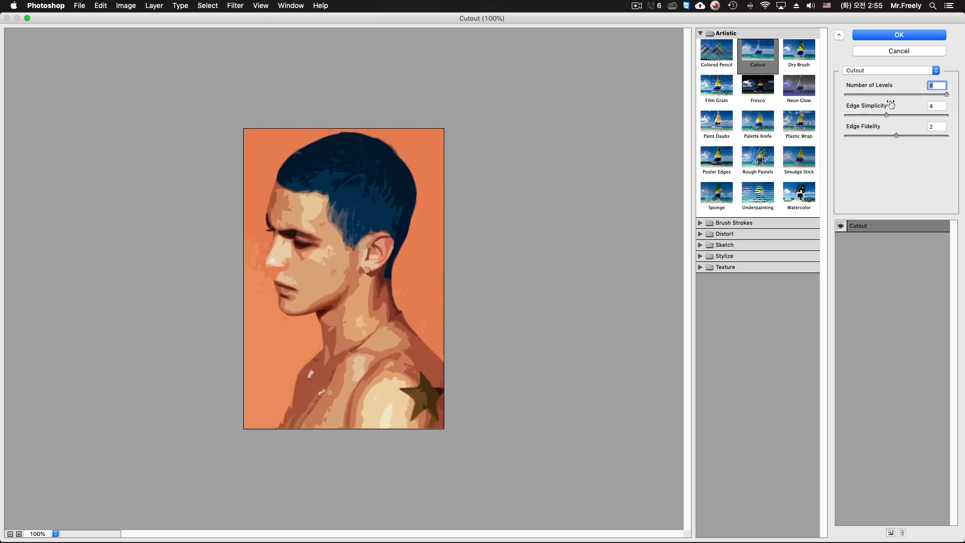
click(874, 94)
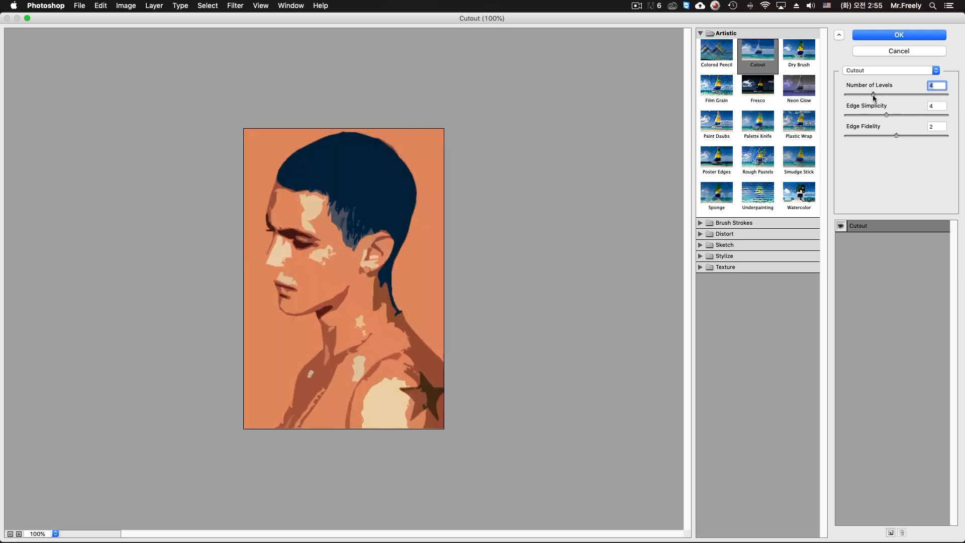
drag(874, 95, 896, 95)
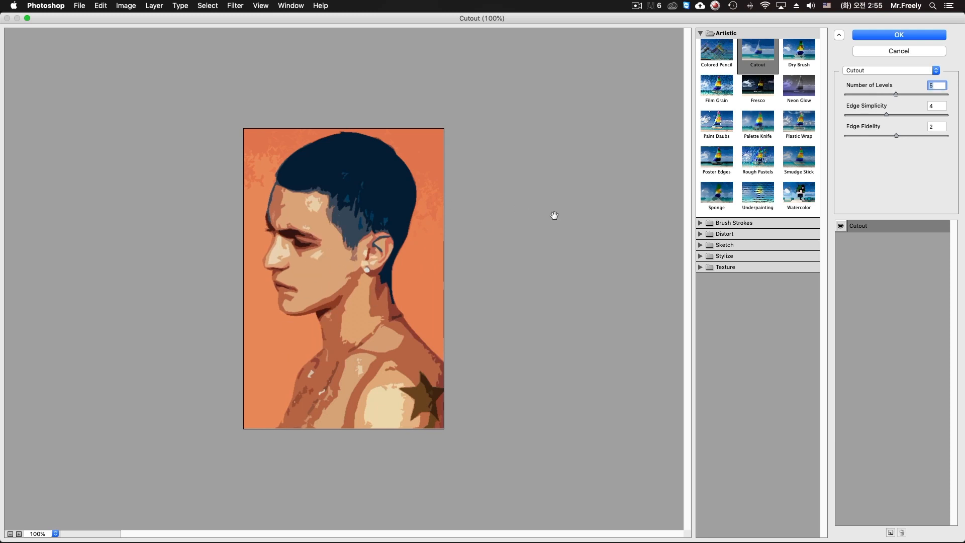
click(923, 94)
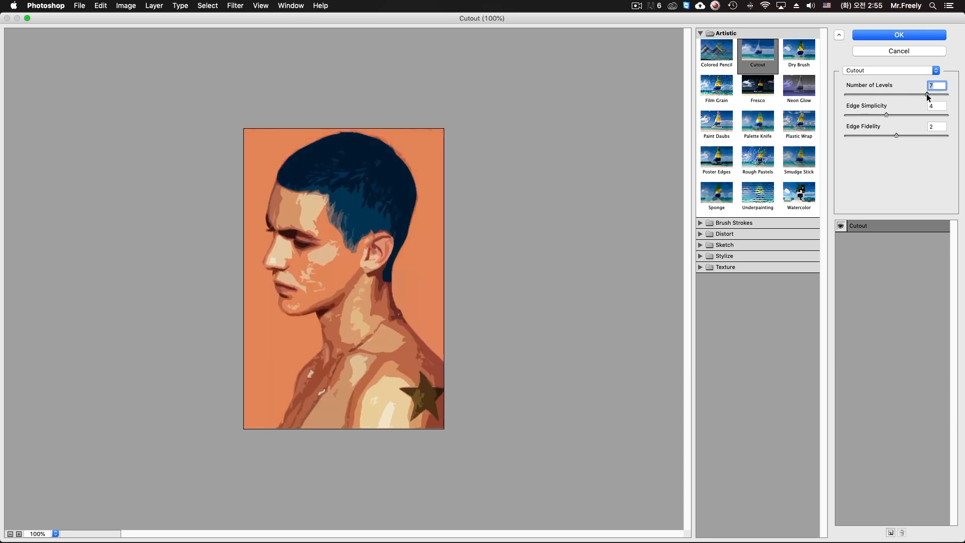
mouse_move(927, 93)
mouse_down()
mouse_move(941, 96)
mouse_move(922, 95)
mouse_up()
drag(940, 97, 945, 96)
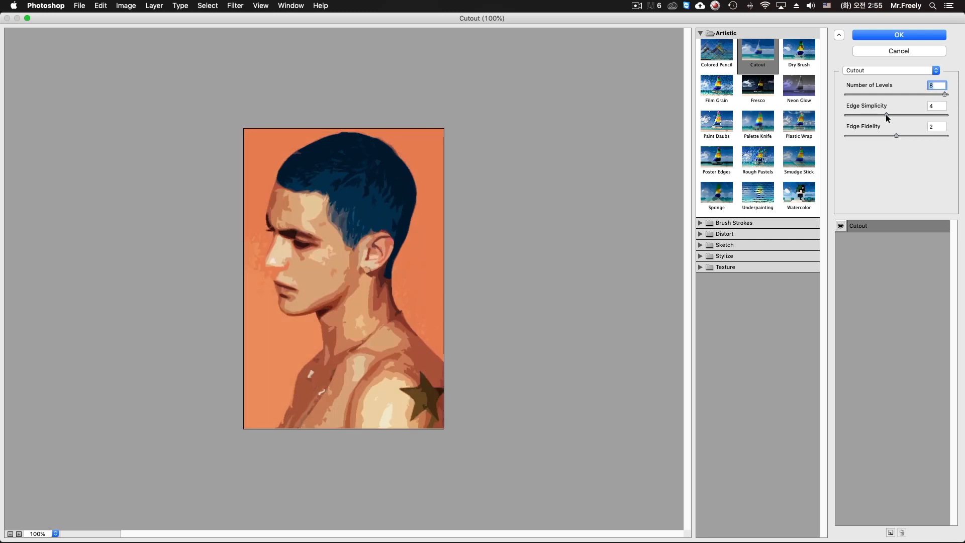
Try Edge Simplicity values of 5 and 3 and different Edge Fidelity values in the Cutout preview, and discard the filter.
drag(887, 116, 899, 115)
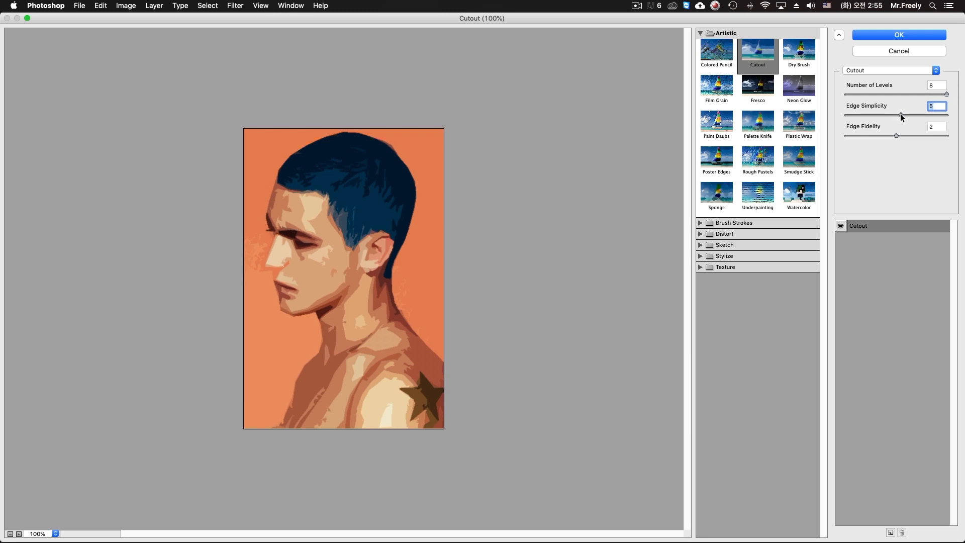
mouse_move(892, 115)
mouse_down()
mouse_move(867, 115)
mouse_move(930, 114)
mouse_move(870, 116)
mouse_move(893, 117)
mouse_move(884, 120)
mouse_up()
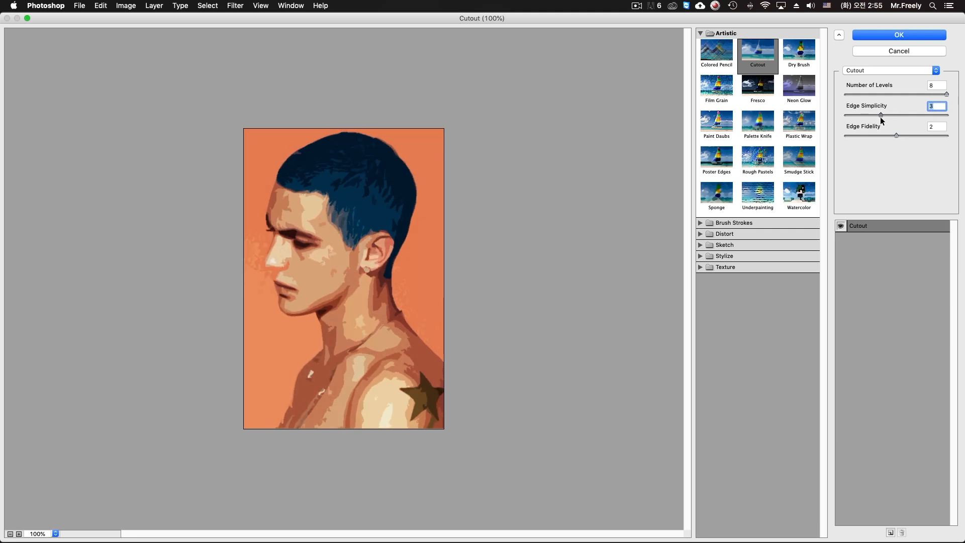
drag(895, 135, 942, 142)
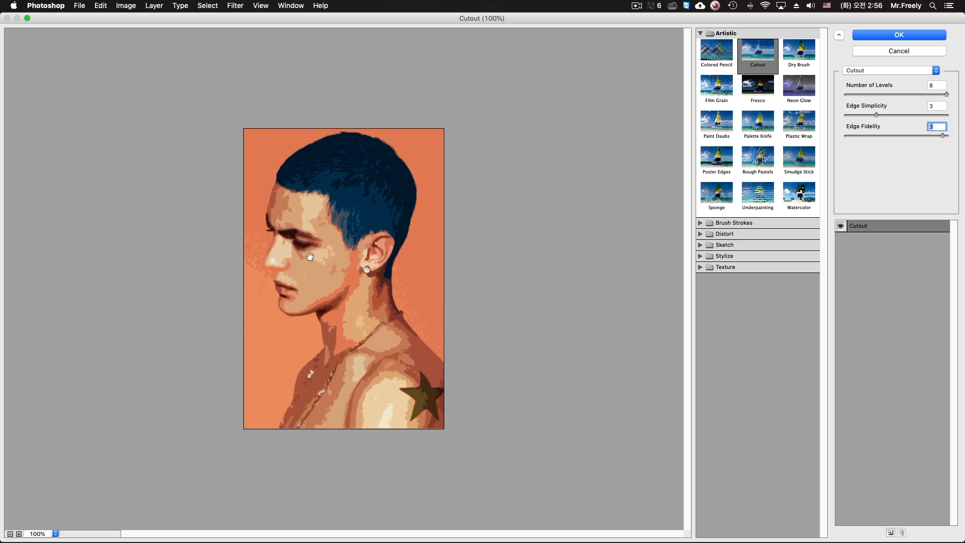
mouse_move(942, 136)
mouse_down()
mouse_move(866, 137)
mouse_move(947, 136)
mouse_up()
click(846, 136)
drag(846, 136, 922, 136)
click(911, 49)
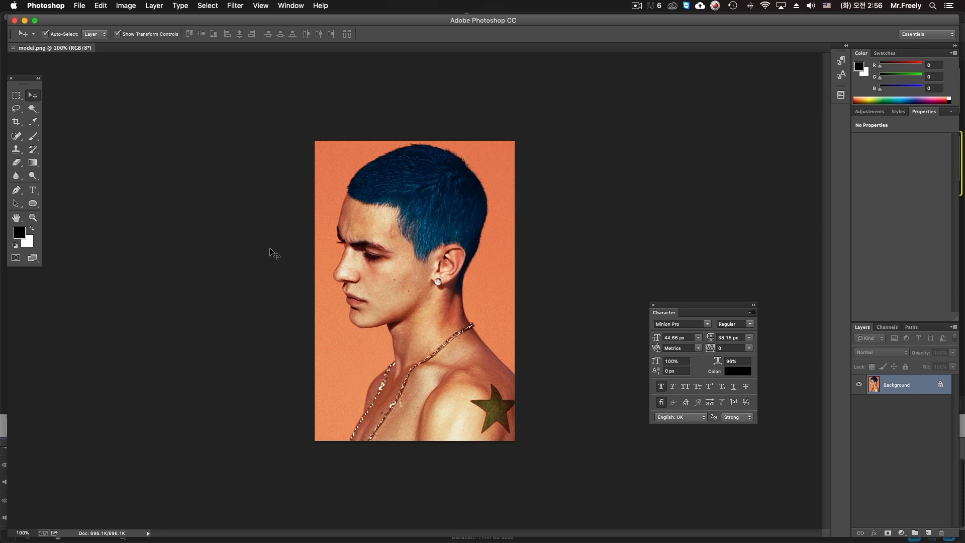
Duplicate the Background layer and rename the copy "ori".
drag(916, 392, 908, 389)
key(super+j)
double_click(897, 387)
key(BackSpace)
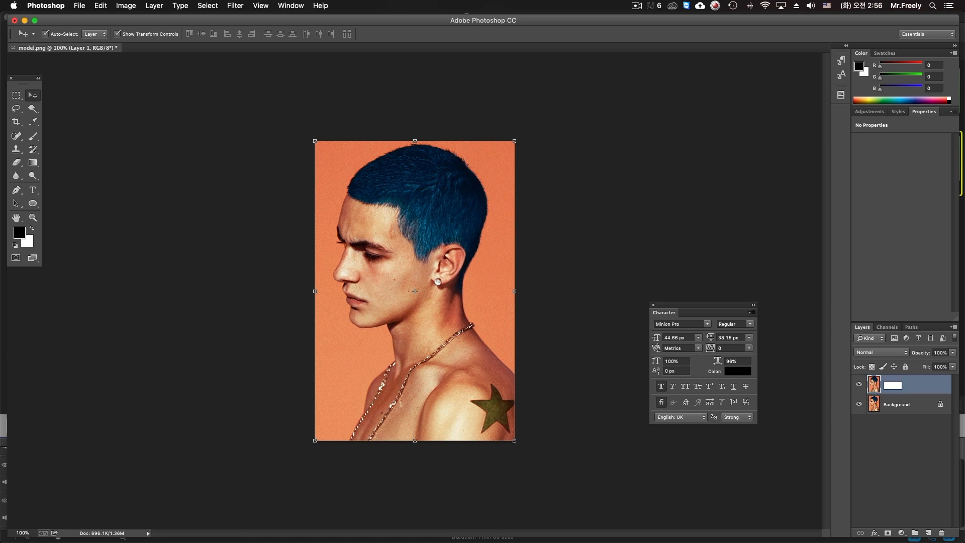
text(ori)
key(Return)
Hide the ori layer and start the Artistic Cutout filter from the Filter Gallery on the Background layer.
click(897, 406)
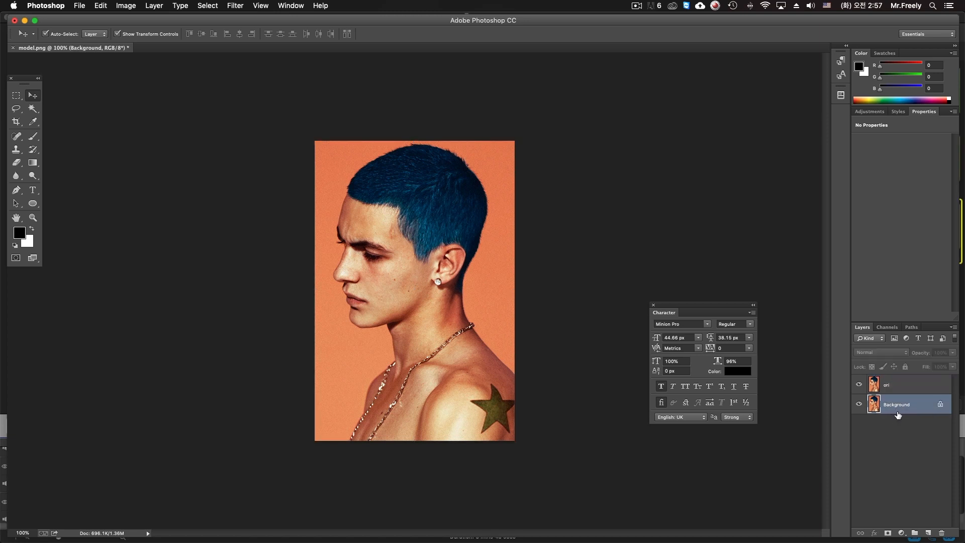
click(860, 385)
click(235, 6)
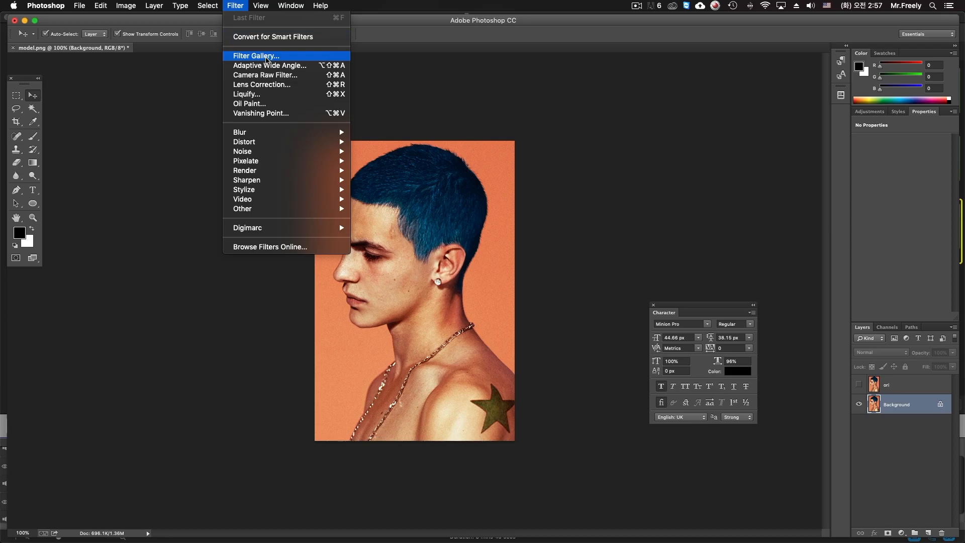
click(267, 57)
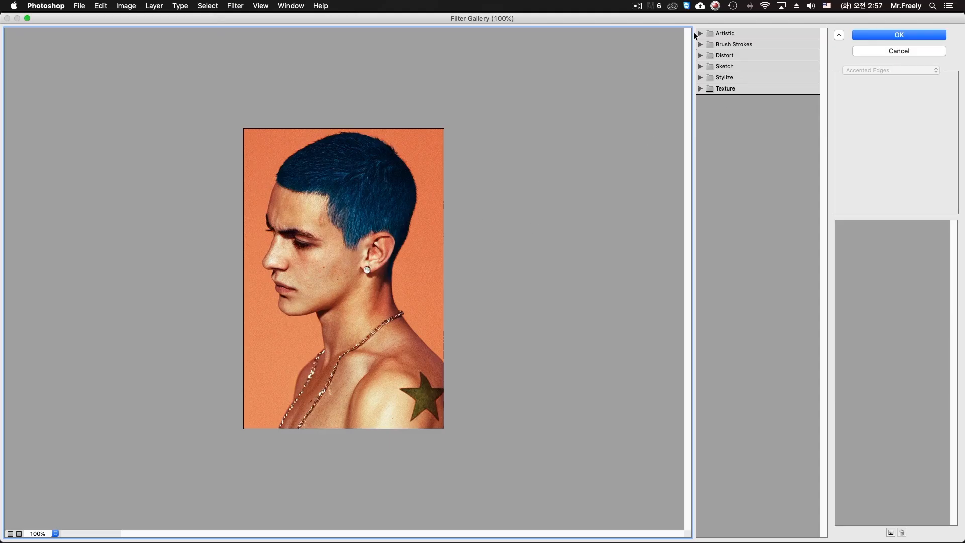
click(700, 33)
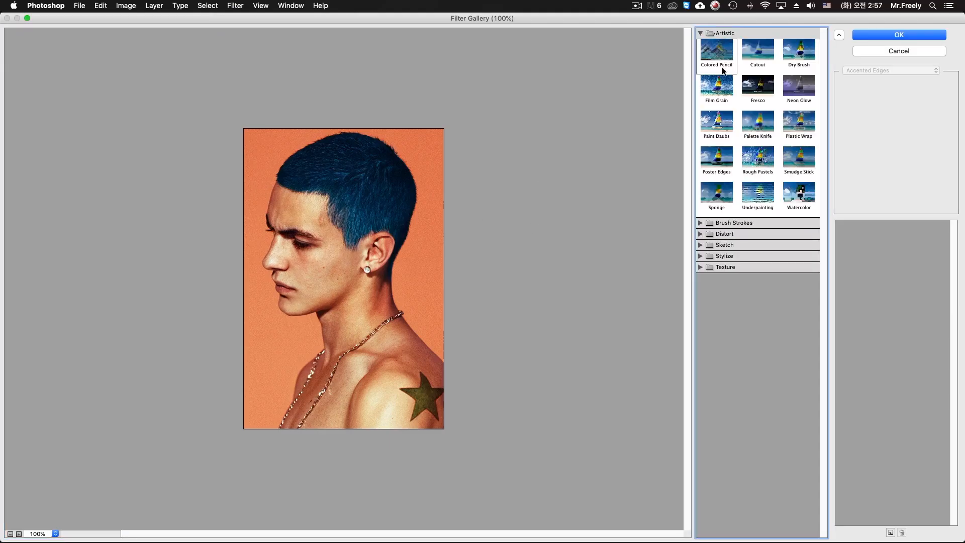
click(759, 59)
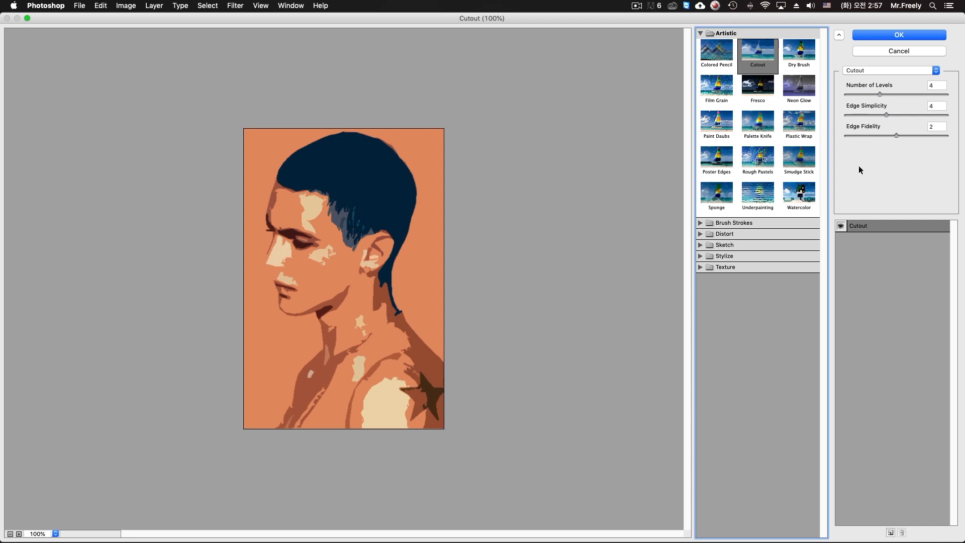
Apply Cutout with Number of Levels 8, Edge Simplicity 3 and Edge Fidelity 1.
drag(916, 95, 947, 95)
click(899, 115)
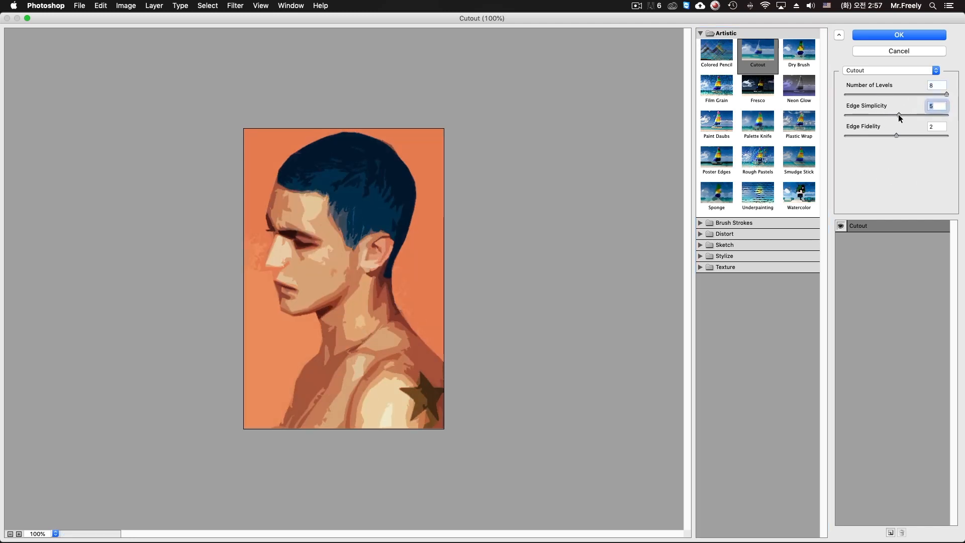
drag(897, 134, 816, 134)
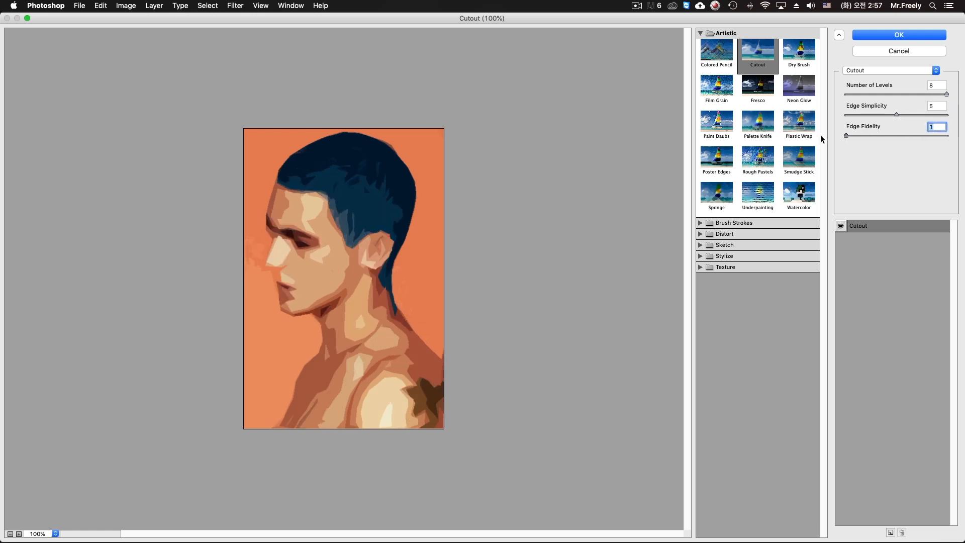
drag(894, 113, 891, 136)
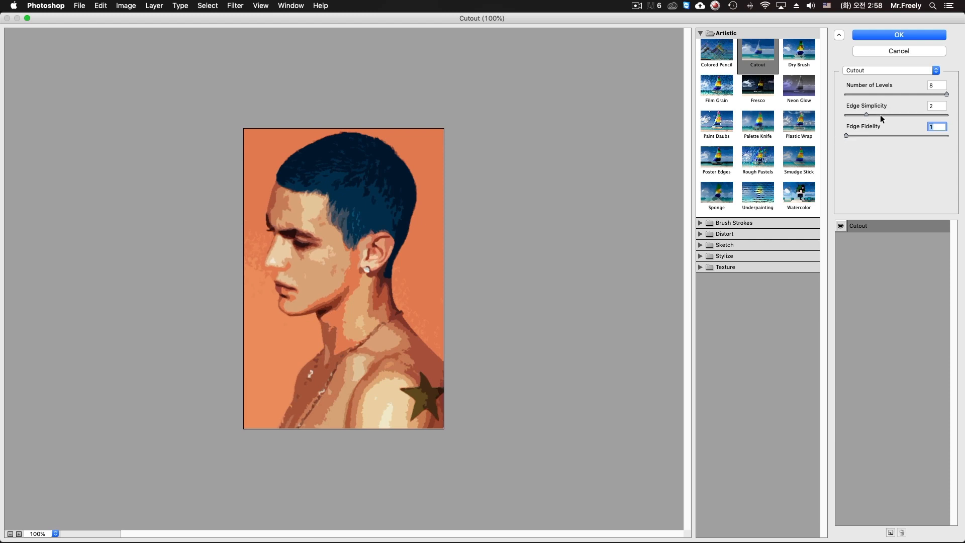
drag(879, 115, 886, 115)
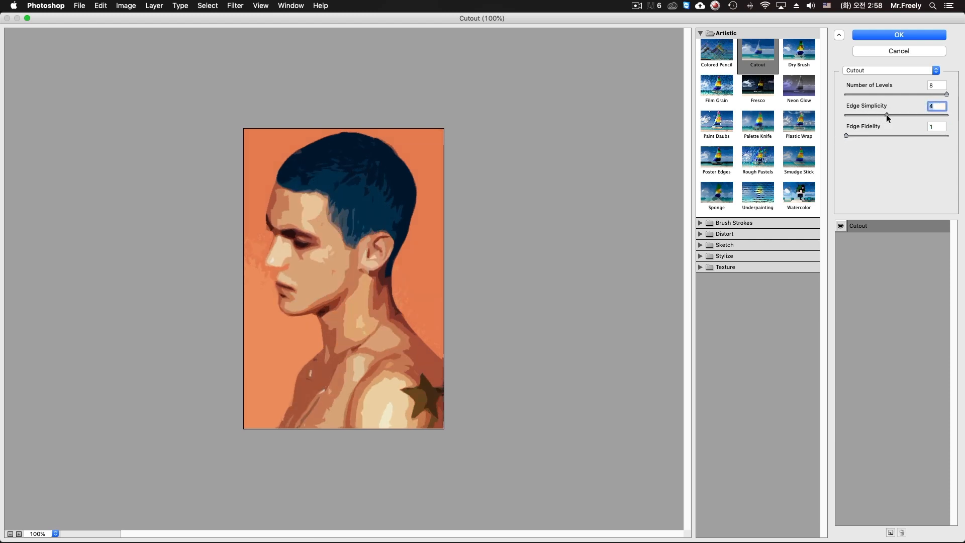
drag(891, 115, 880, 118)
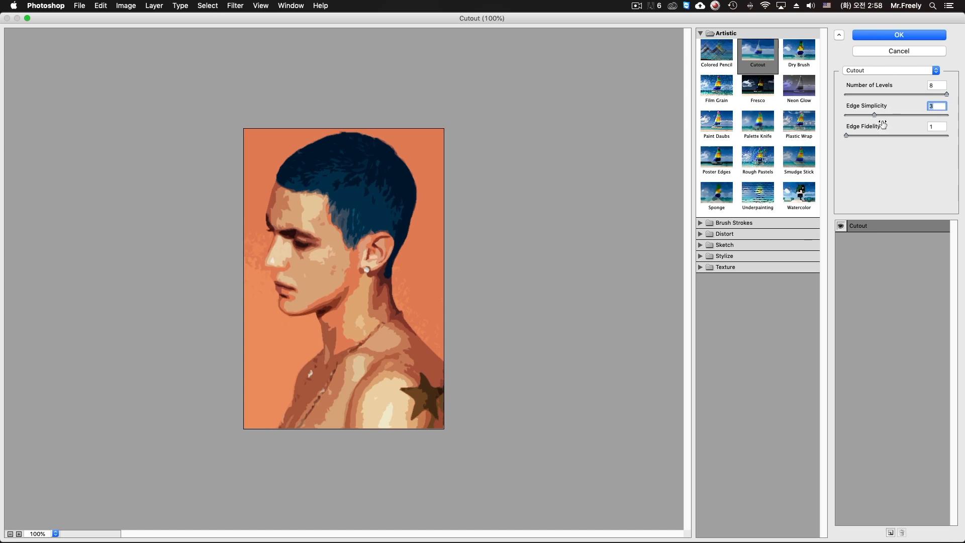
click(894, 37)
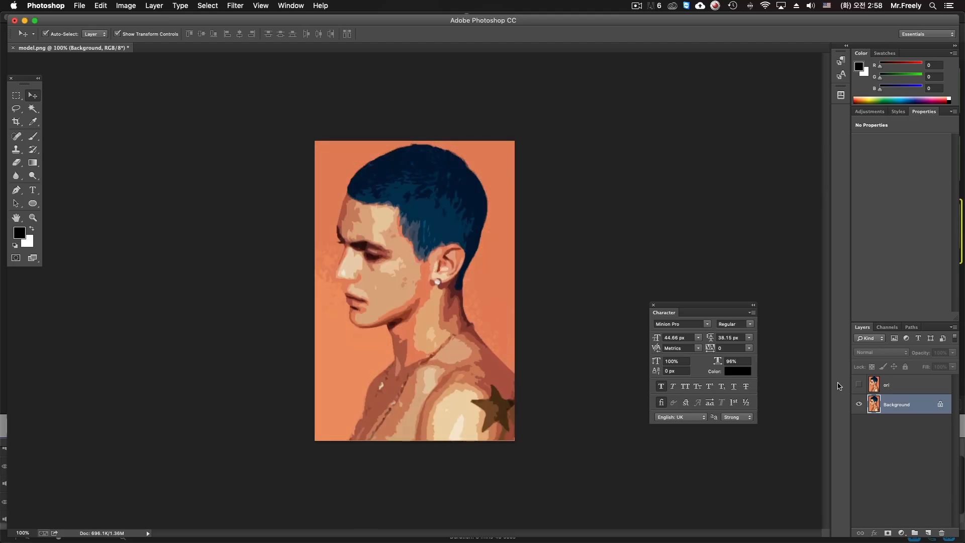
Toggle the ori layer's visibility to compare the original photo with the Cutout version, leaving the layer shown.
click(860, 386)
click(860, 385)
click(859, 385)
click(860, 385)
click(859, 385)
click(859, 385)
click(859, 385)
Try the Overlay blend mode on the ori layer and settle on Soft Light.
click(885, 385)
click(881, 352)
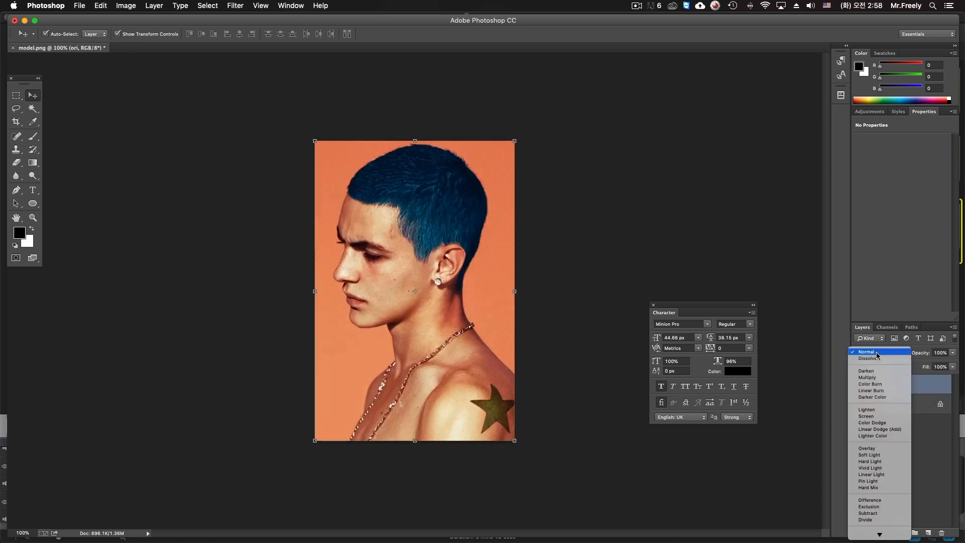
click(875, 447)
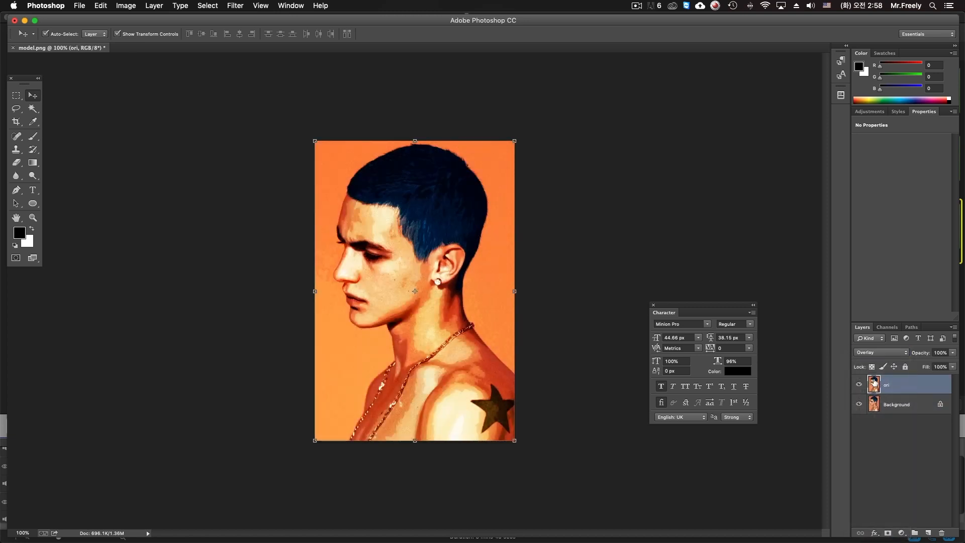
click(882, 353)
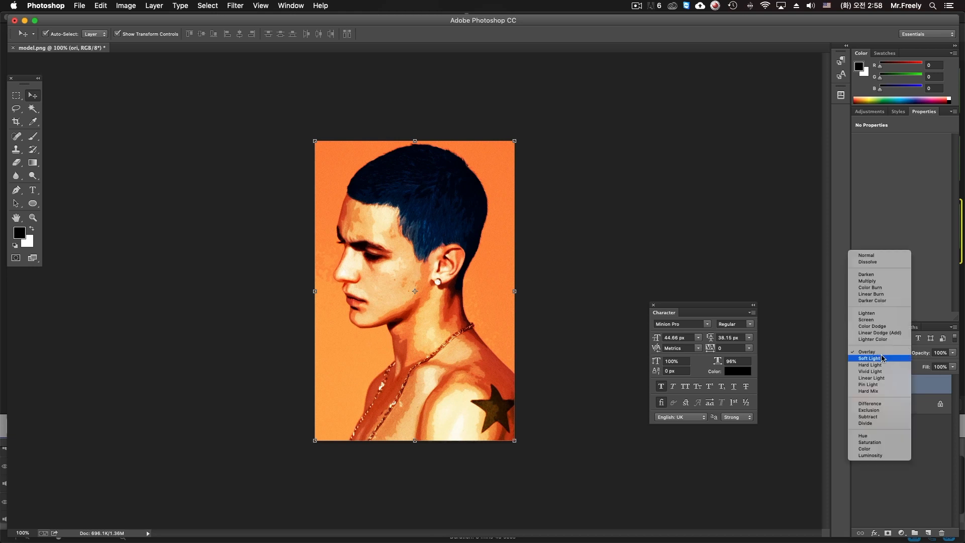
click(883, 358)
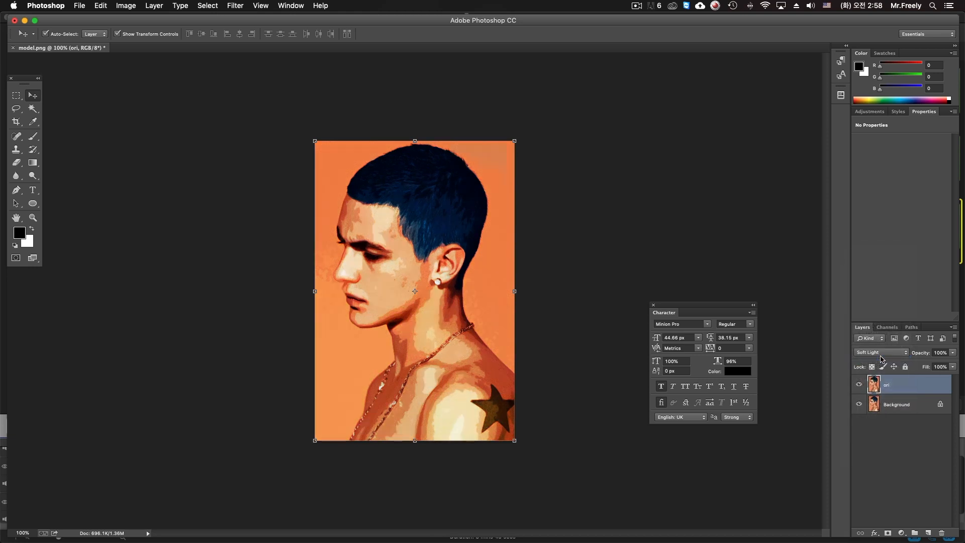
Compare the image with and without the Soft Light ori layer by toggling its visibility.
click(859, 385)
click(859, 385)
click(859, 385)
click(860, 385)
click(860, 385)
click(859, 385)
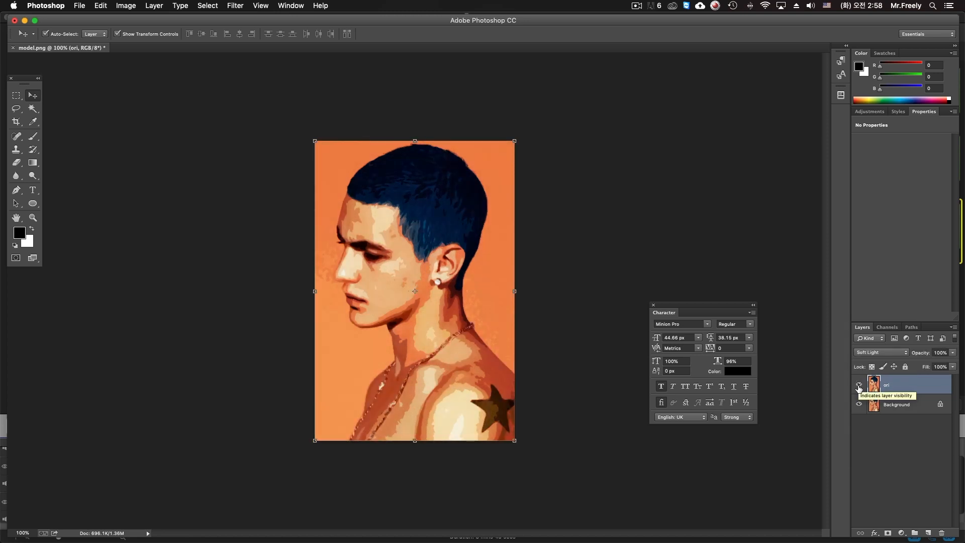
Brighten the ori layer with a Levels adjustment, shifting its midtone and highlight input levels.
key(super+l)
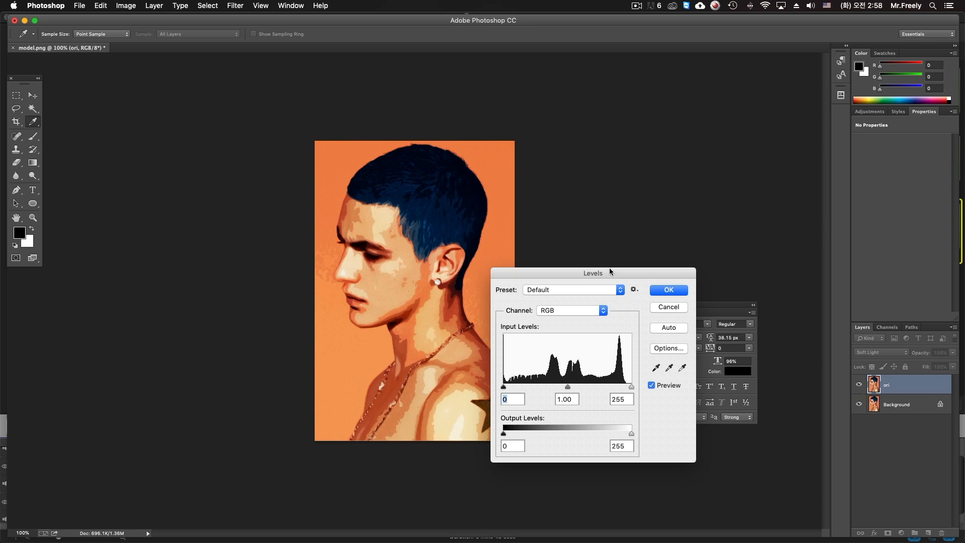
drag(610, 271, 667, 240)
drag(689, 357, 661, 355)
drag(562, 355, 667, 355)
drag(597, 355, 573, 356)
drag(640, 354, 613, 355)
click(724, 256)
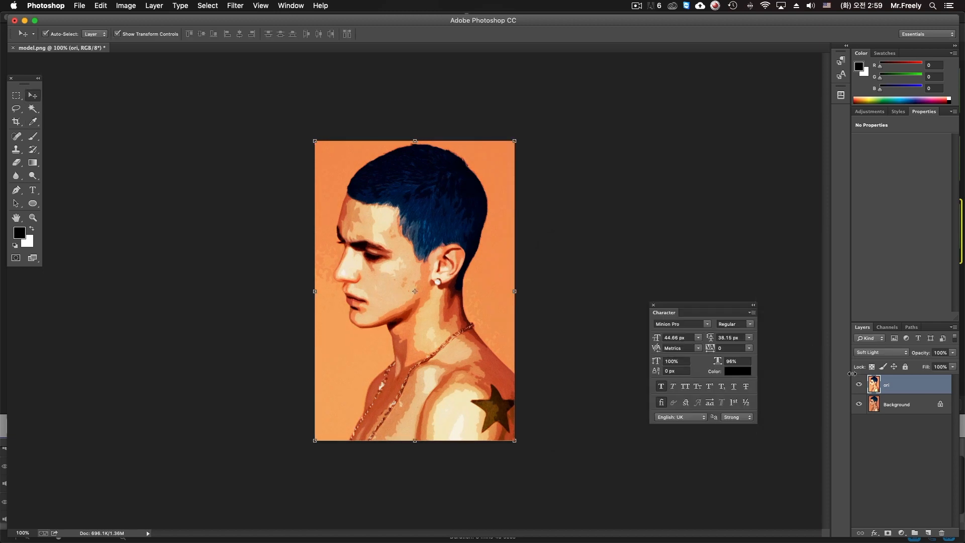
Compare the image with and without the Levels-adjusted ori layer by toggling its visibility, leaving the layer shown.
click(860, 384)
click(860, 384)
click(859, 383)
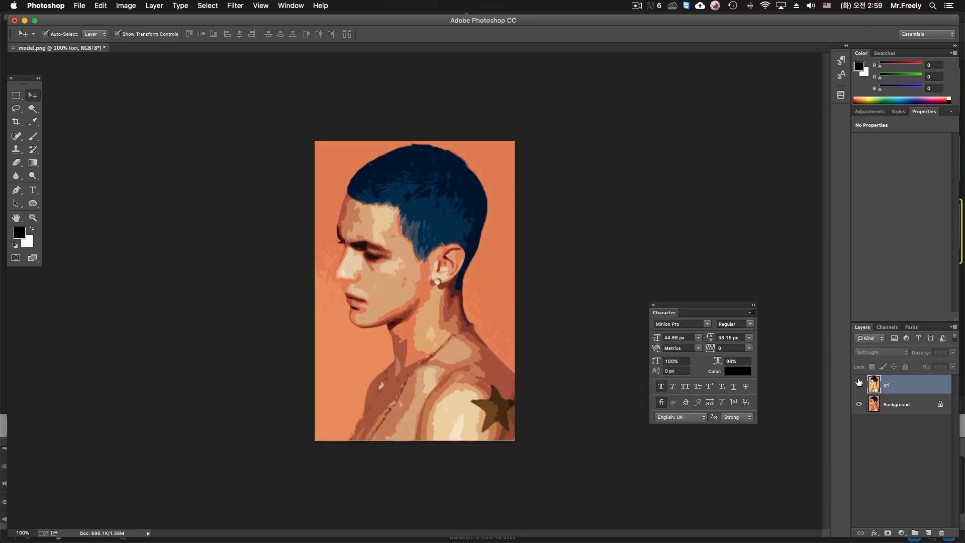
click(859, 383)
click(860, 383)
click(859, 383)
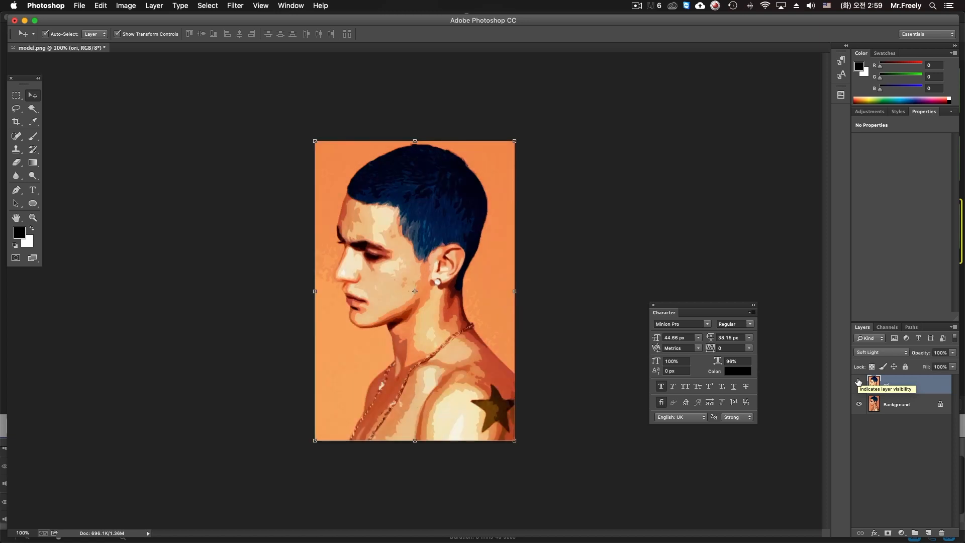
click(859, 383)
click(859, 383)
click(860, 383)
click(858, 384)
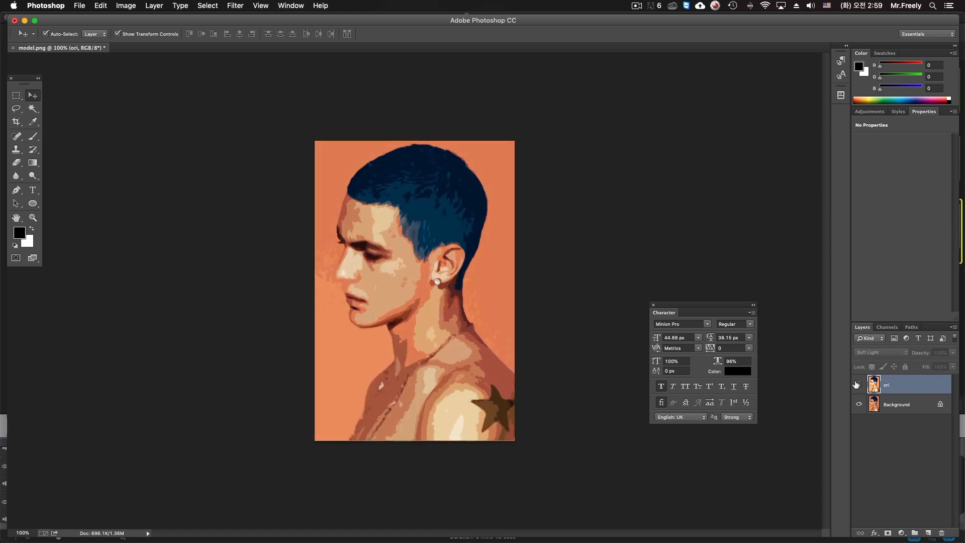
click(857, 384)
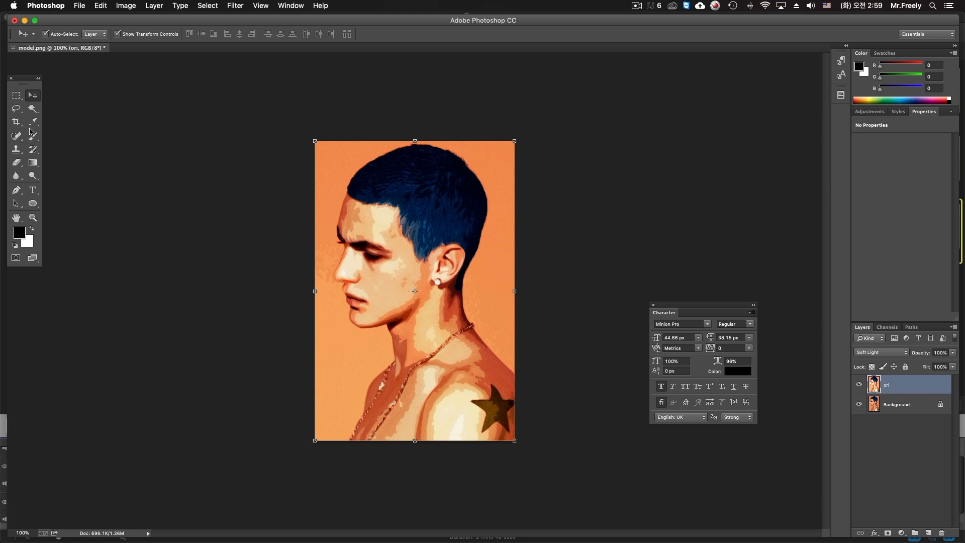
Erase the ori layer over the hair and the background behind the head using the Eraser at brush size 45.
click(19, 163)
mouse_move(414, 175)
mouse_down()
mouse_move(379, 189)
mouse_move(375, 175)
mouse_move(388, 161)
mouse_move(355, 189)
mouse_move(405, 189)
mouse_up()
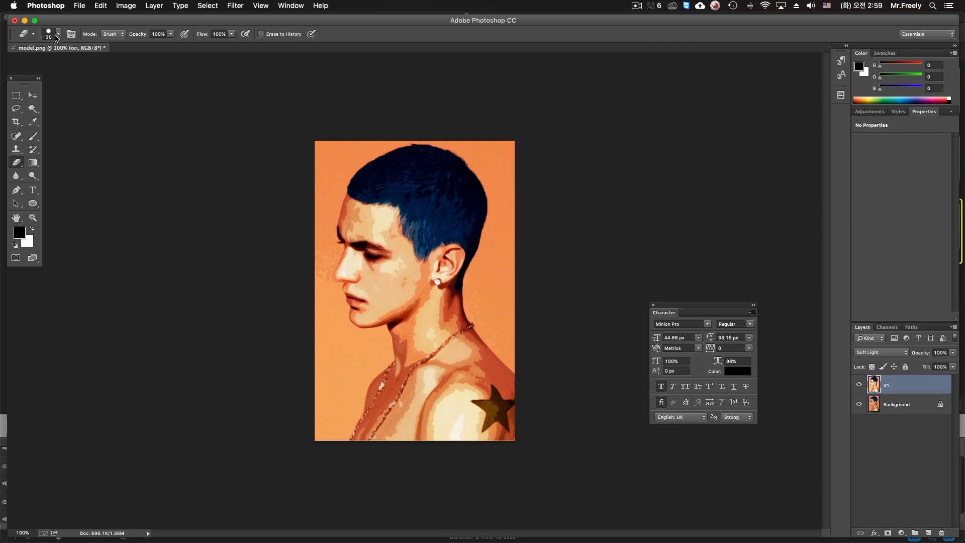
click(56, 36)
click(393, 164)
key(])
key(])
key(])
mouse_move(405, 158)
mouse_down()
mouse_move(354, 181)
mouse_move(376, 188)
mouse_move(367, 198)
mouse_move(397, 204)
mouse_move(415, 236)
mouse_move(448, 226)
mouse_move(469, 248)
mouse_move(467, 289)
mouse_move(466, 214)
mouse_move(422, 201)
mouse_move(416, 156)
mouse_move(450, 142)
mouse_move(532, 235)
mouse_up()
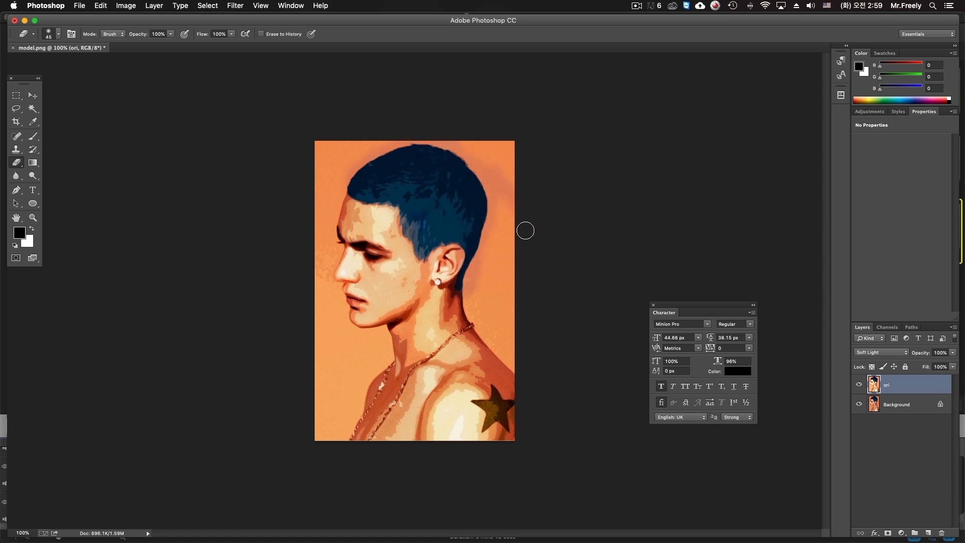
Try erasing the ori layer over the neck and jaw, and undo those strokes.
mouse_move(456, 280)
mouse_down()
mouse_move(480, 325)
mouse_move(516, 351)
mouse_move(395, 352)
mouse_move(386, 335)
mouse_move(361, 435)
mouse_move(418, 379)
mouse_up()
key(super+z)
drag(400, 328, 359, 346)
key(super+z)
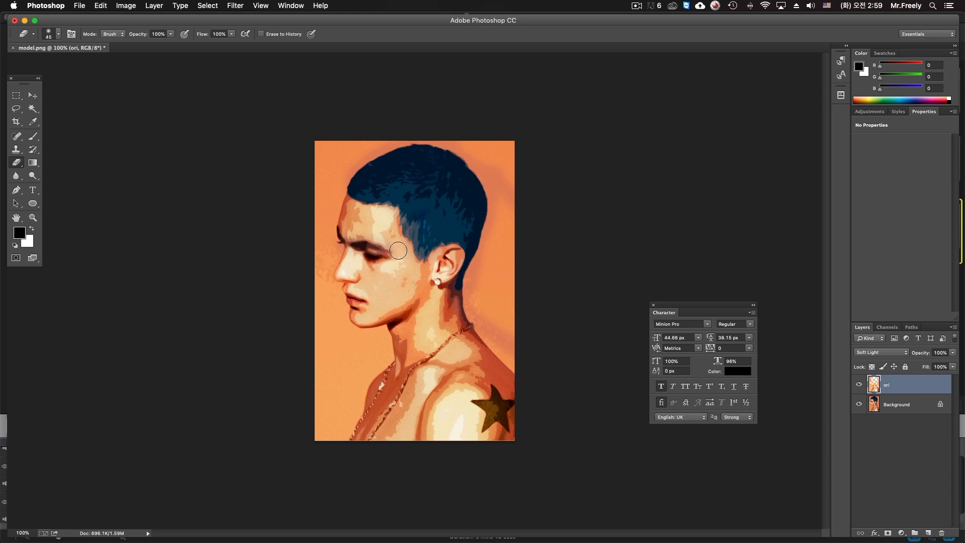
click(441, 275)
Compare the image with and without the partly erased ori layer, leaving the layer visible.
click(33, 95)
key(super+minus)
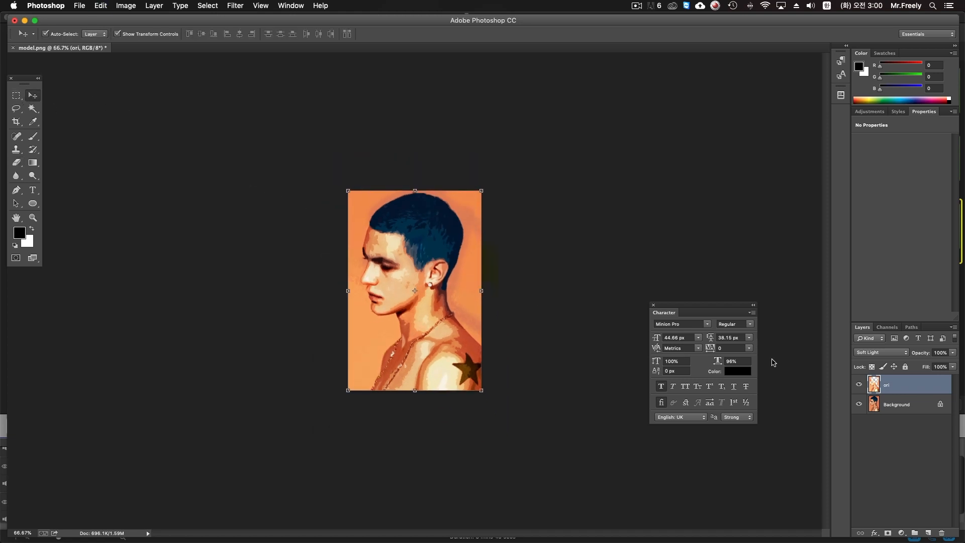
click(859, 385)
key(super+plus)
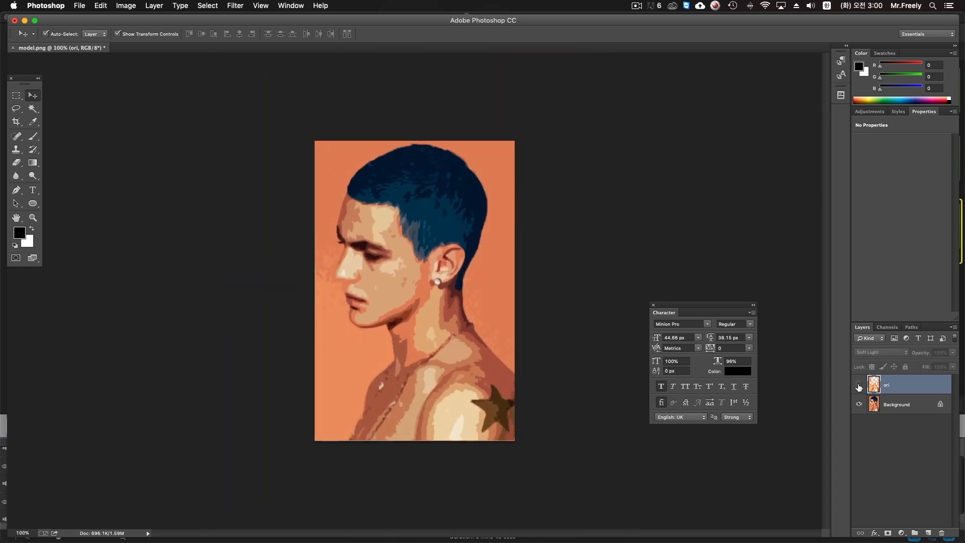
click(859, 385)
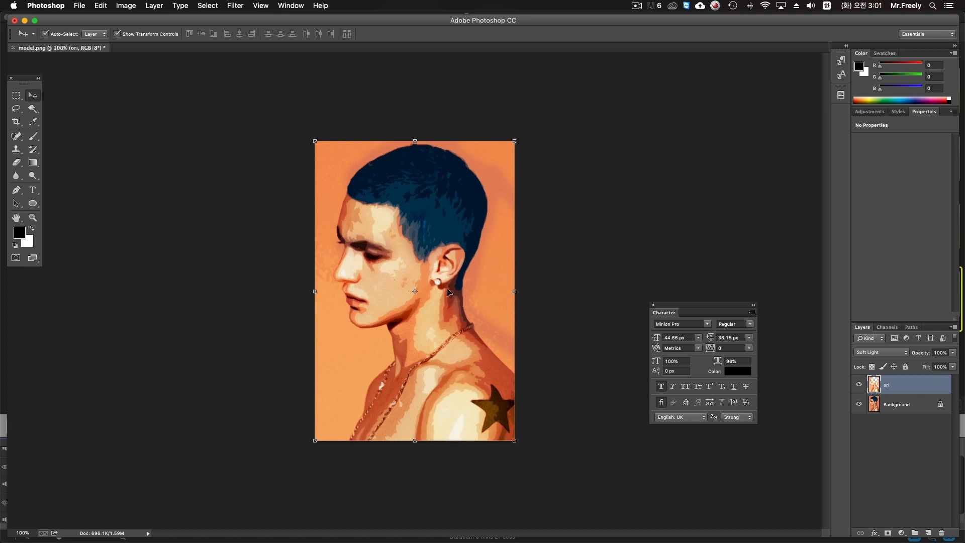
Save the layered image as model.psd in Photoshop format in the ILLUST folder and close it.
key(super+shift+s)
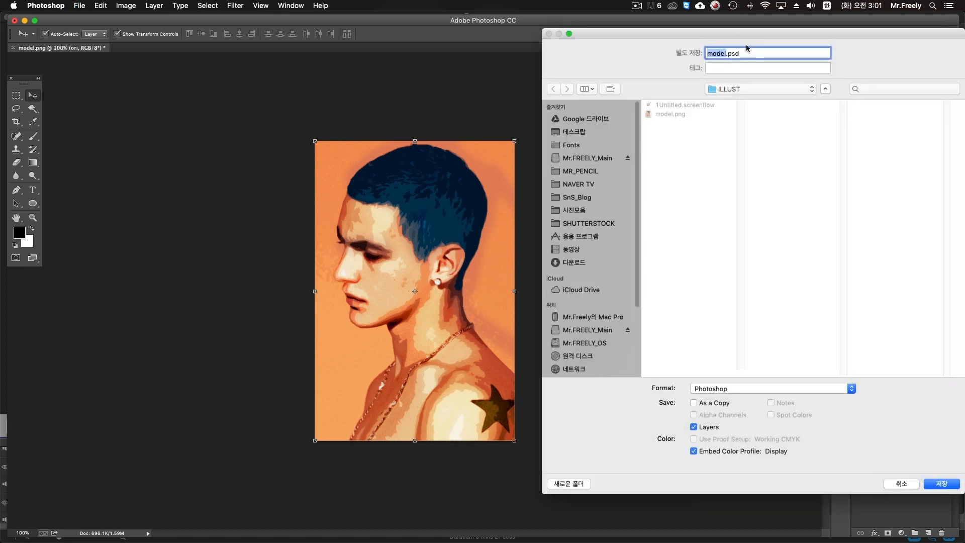
key(Return)
key(Return)
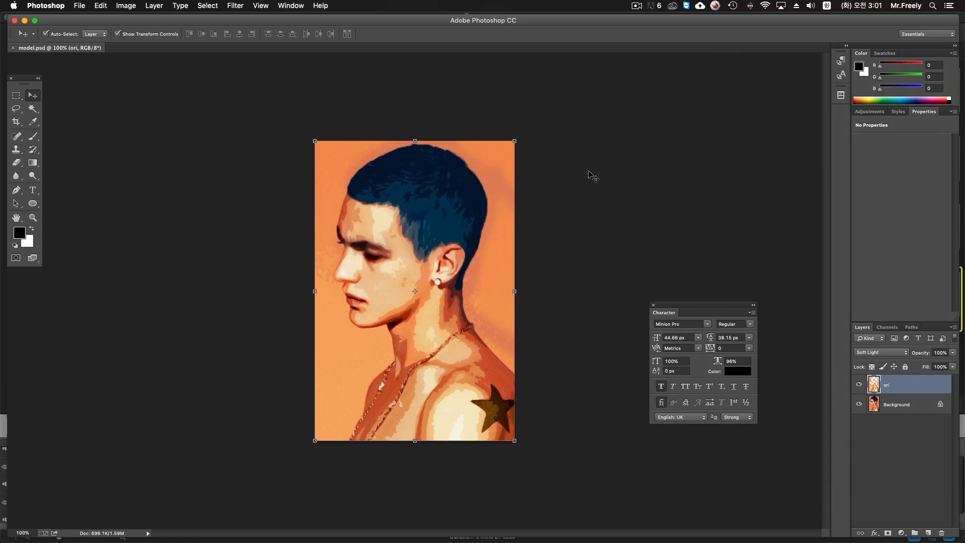
key(super+w)
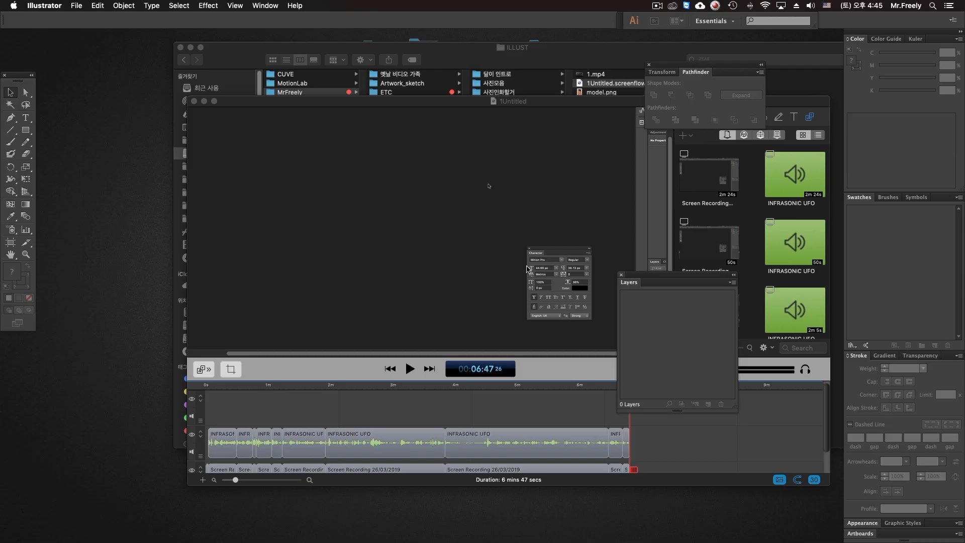
Switch to Illustrator and open model.psd with Show Preview enabled, Convert Layers to Objects and Import Hidden Layers.
click(76, 5)
key(Return)
click(381, 138)
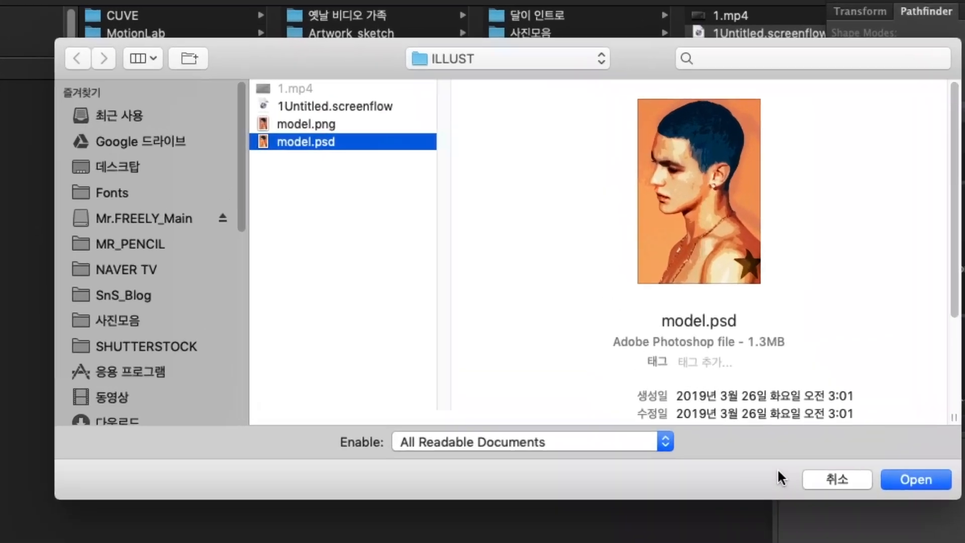
click(690, 311)
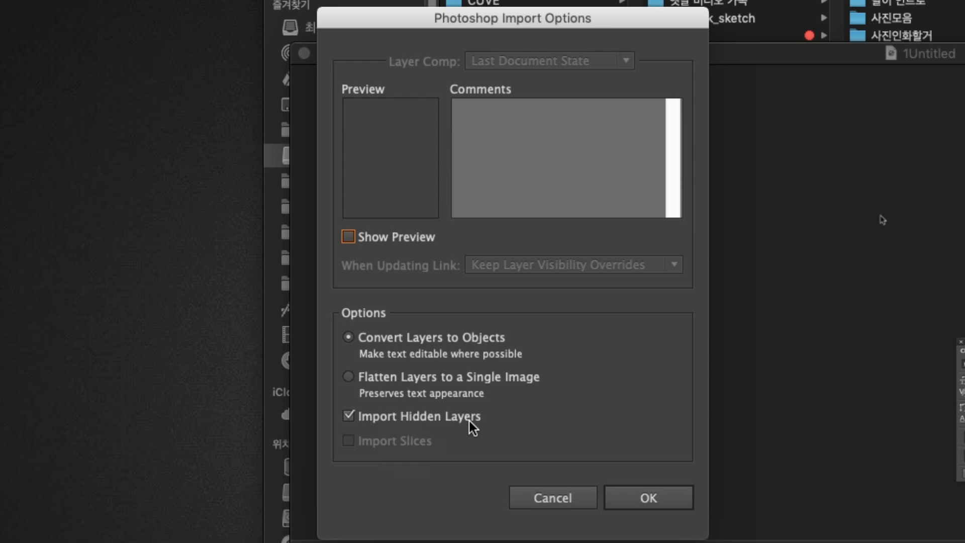
click(397, 232)
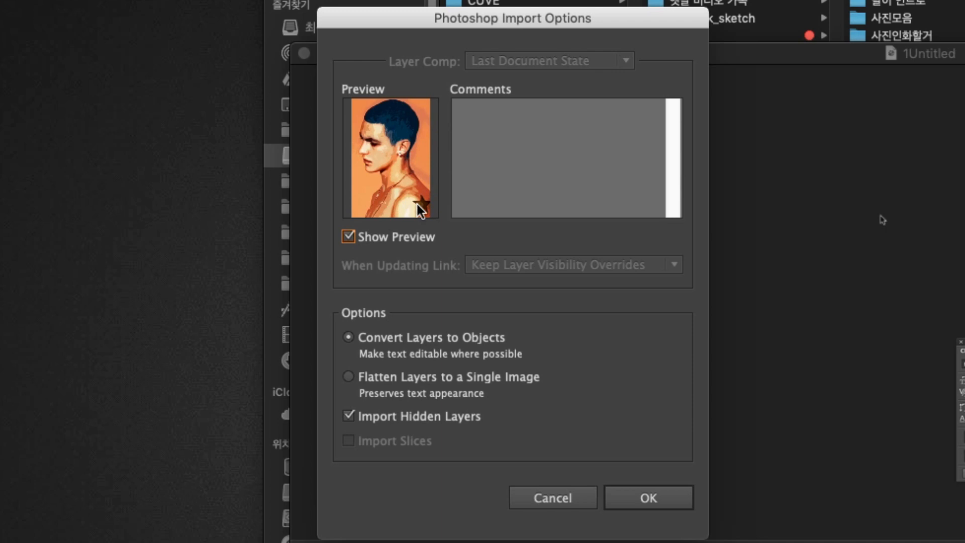
click(641, 494)
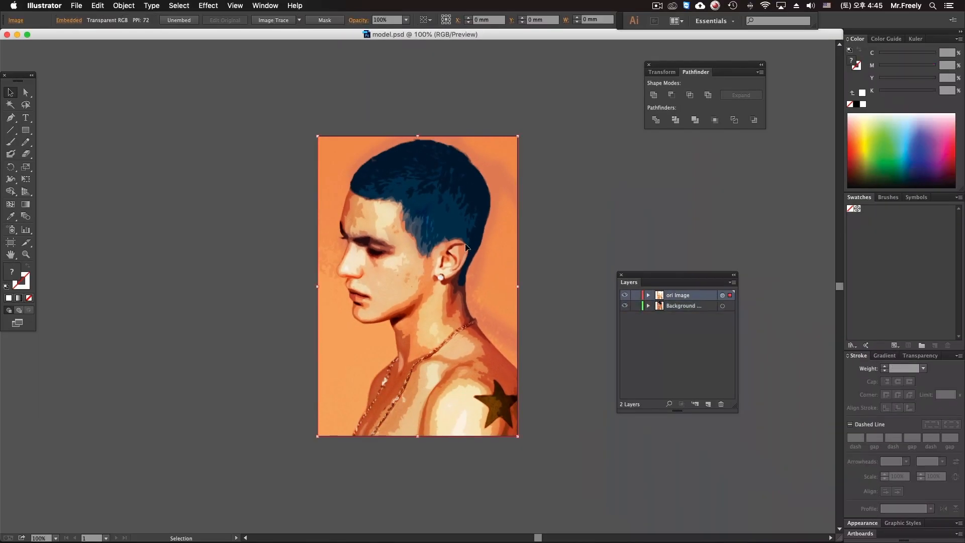
Check the imported ori image and Background layers by toggling their visibility, leaving both shown and nothing selected.
click(625, 295)
click(625, 306)
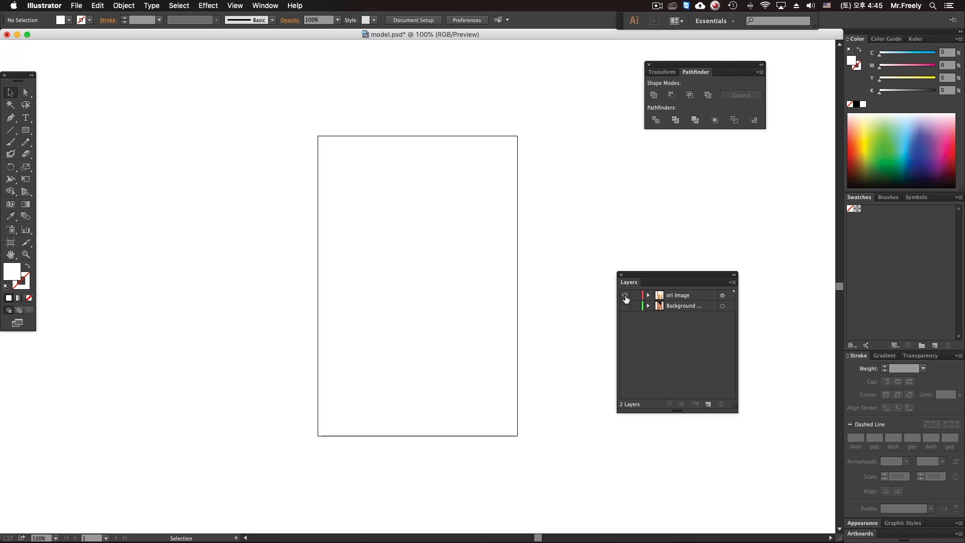
click(625, 295)
click(625, 295)
click(625, 306)
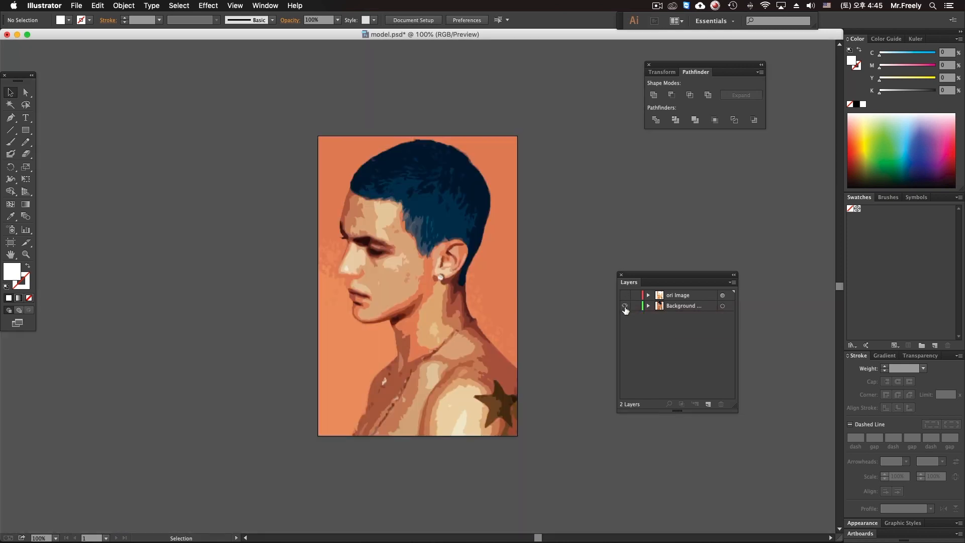
click(625, 296)
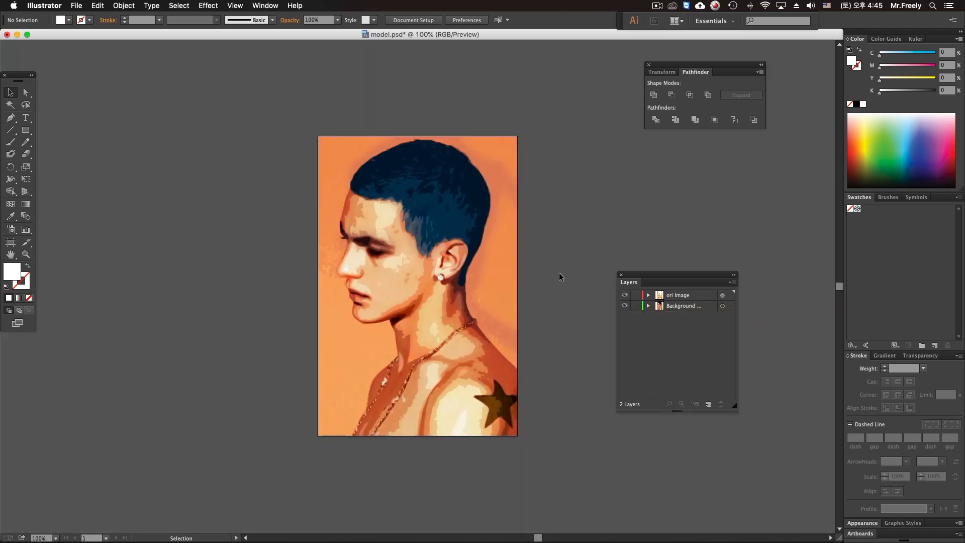
drag(315, 346, 323, 337)
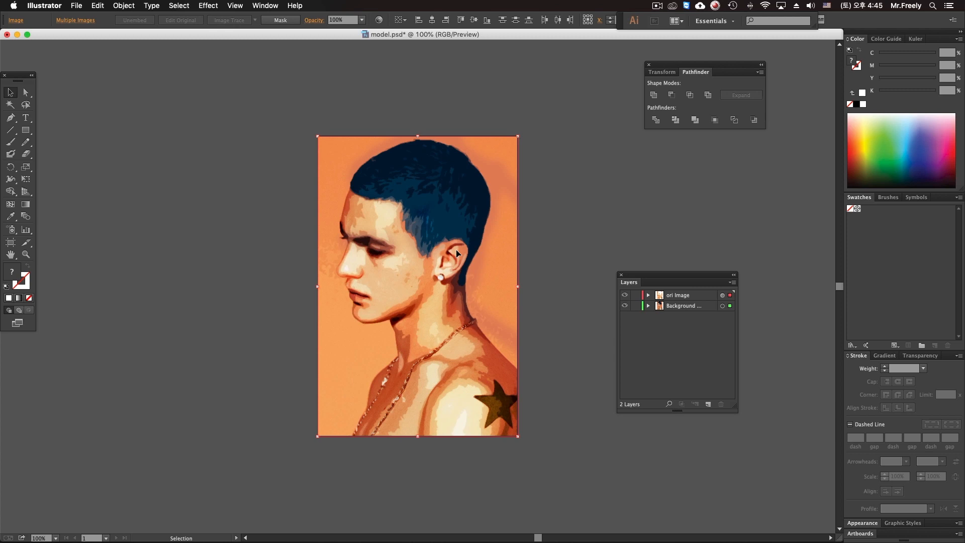
key(shift+super+a)
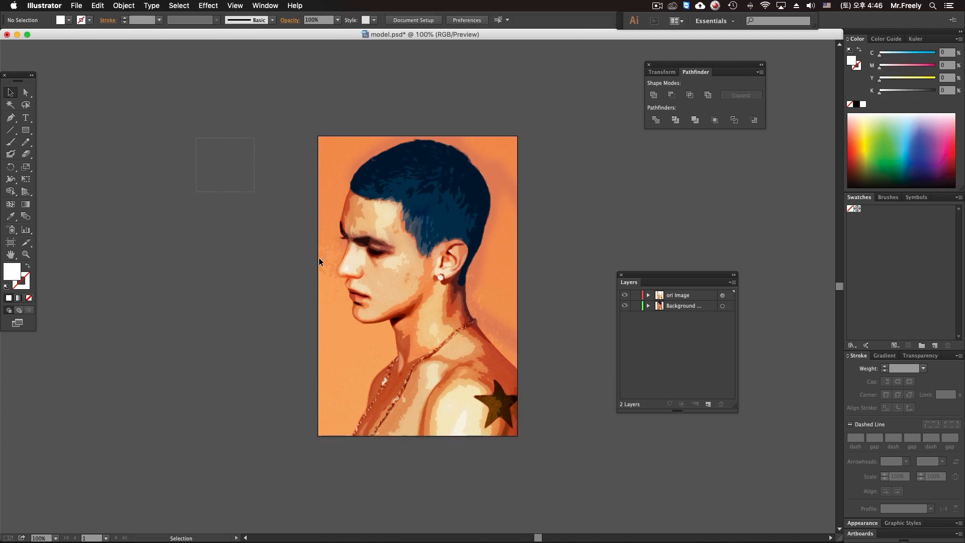
Save the document as model.ai in the ILLUST folder with the Illustrator CC (17.0) options.
key(shift+super+s)
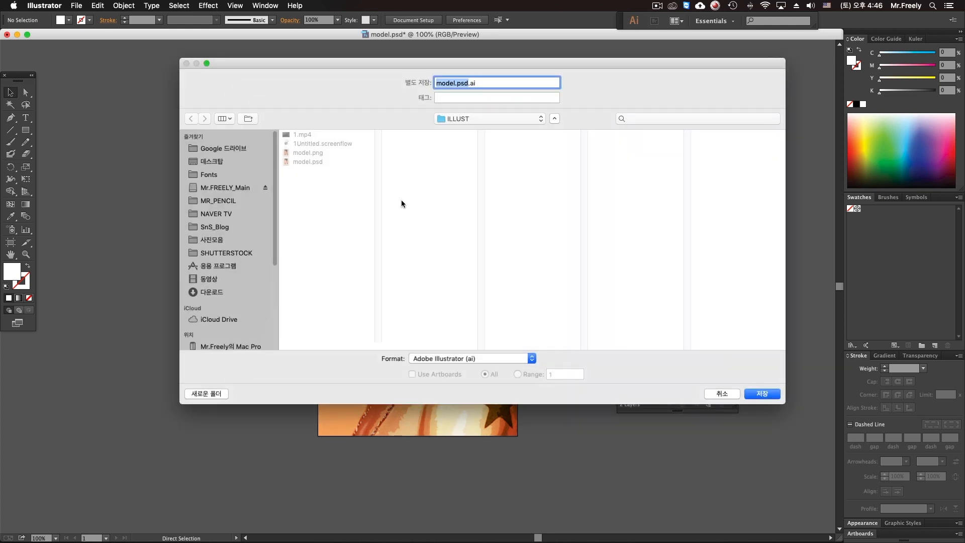
text(model)
key(Return)
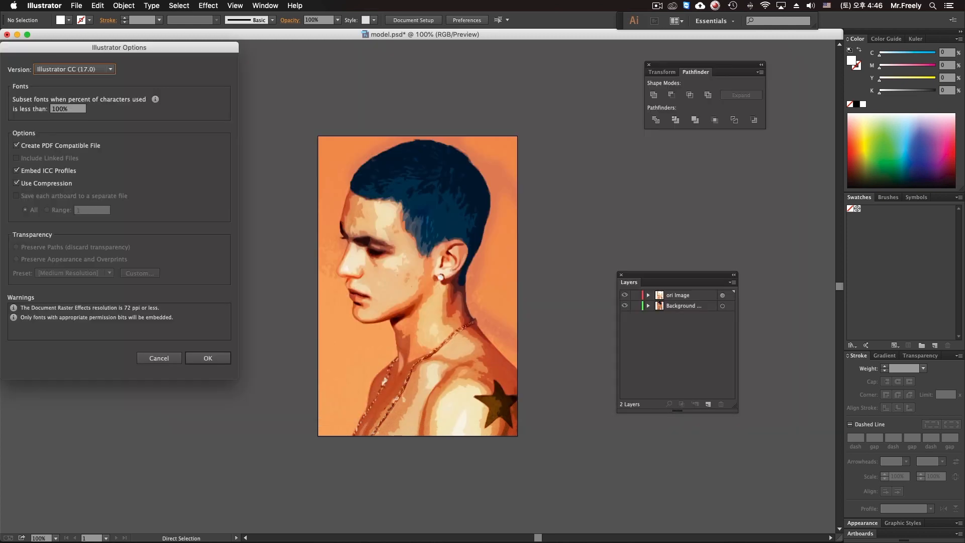
key(Return)
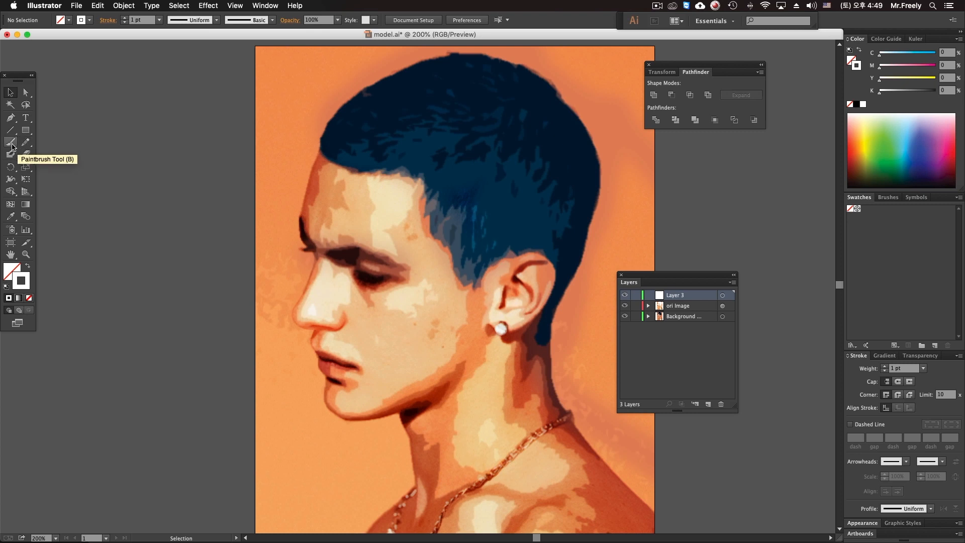
Delete the empty Layer 3 and add a new top layer named outline.
click(11, 119)
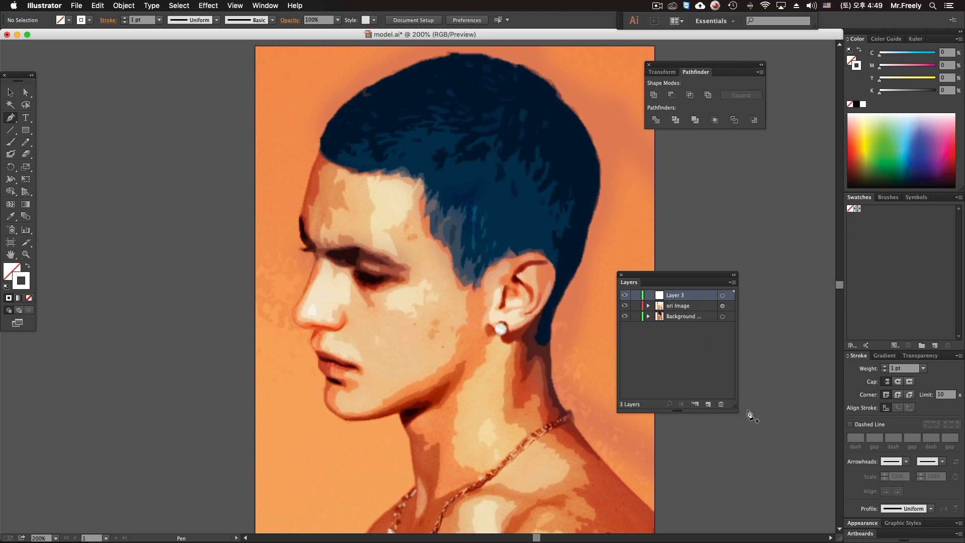
click(721, 404)
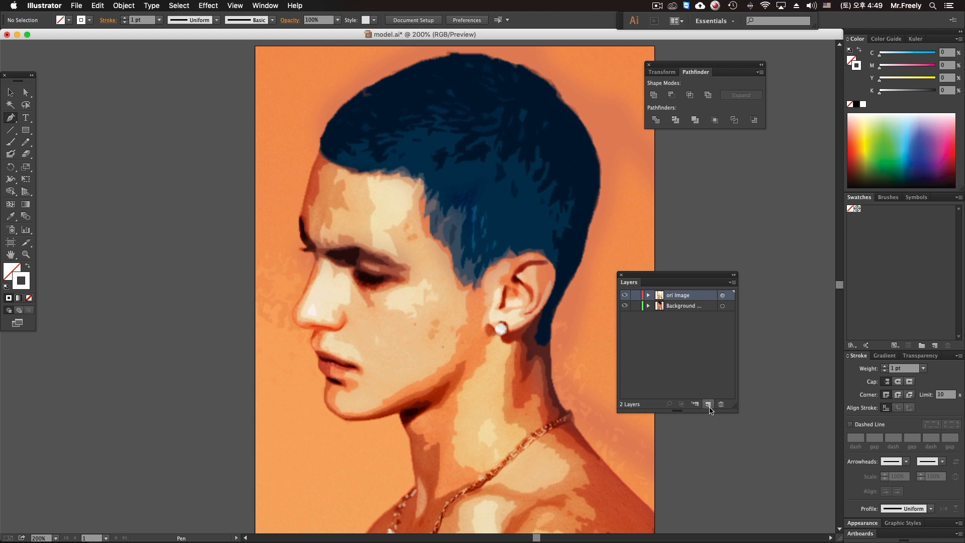
click(708, 405)
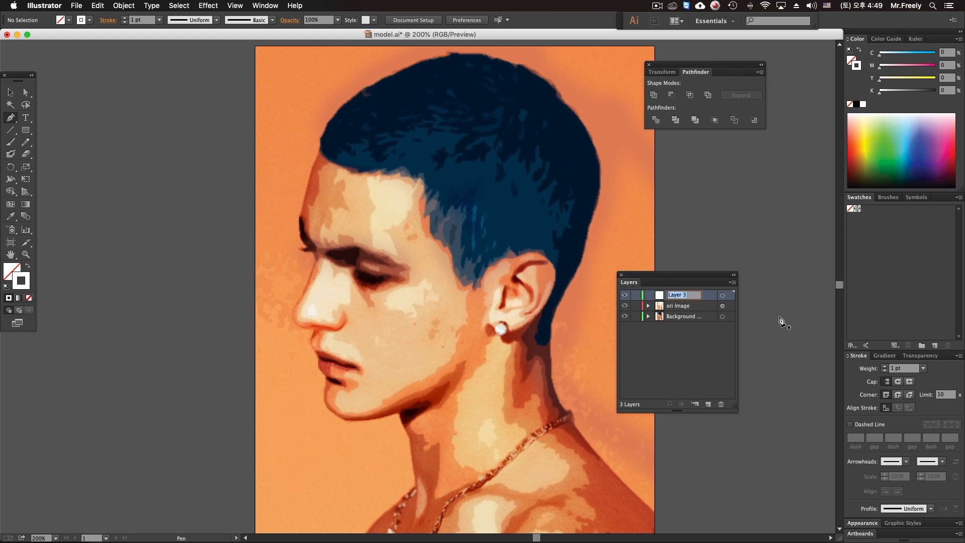
key(Return)
Set the stroke weight to 0.5 pt.
click(907, 373)
text(0.5)
key(Return)
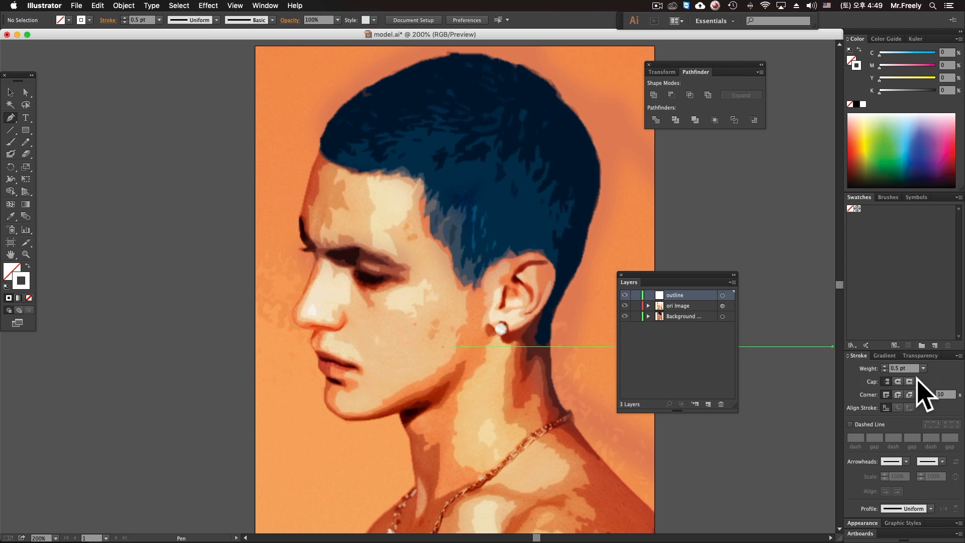
Trace the front edge of the hair from the crown down to the forehead with the Pen tool.
drag(371, 246, 389, 273)
super+click(394, 250)
drag(387, 308, 381, 232)
drag(344, 140, 240, 215)
drag(387, 117, 397, 130)
drag(427, 89, 338, 114)
drag(286, 131, 230, 176)
drag(213, 211, 215, 233)
click(212, 235)
Continue the pen path along the jagged forehead hairline and down the temple.
drag(255, 261, 398, 327)
click(273, 266)
key(super+z)
click(306, 266)
click(359, 270)
click(366, 270)
click(369, 283)
click(369, 305)
click(382, 328)
Extend the pen path down the sideburn to its tip in front of the ear, redoing the misplaced anchors.
drag(382, 358, 412, 410)
scroll(415, 352, down, 5)
key(super+z)
key(super+z)
drag(414, 247, 419, 256)
click(439, 311)
Trace the hair edge from the sideburn tip up and over the top of the ear.
click(454, 294)
key(super+z)
click(480, 275)
click(488, 265)
click(498, 256)
click(508, 259)
click(519, 261)
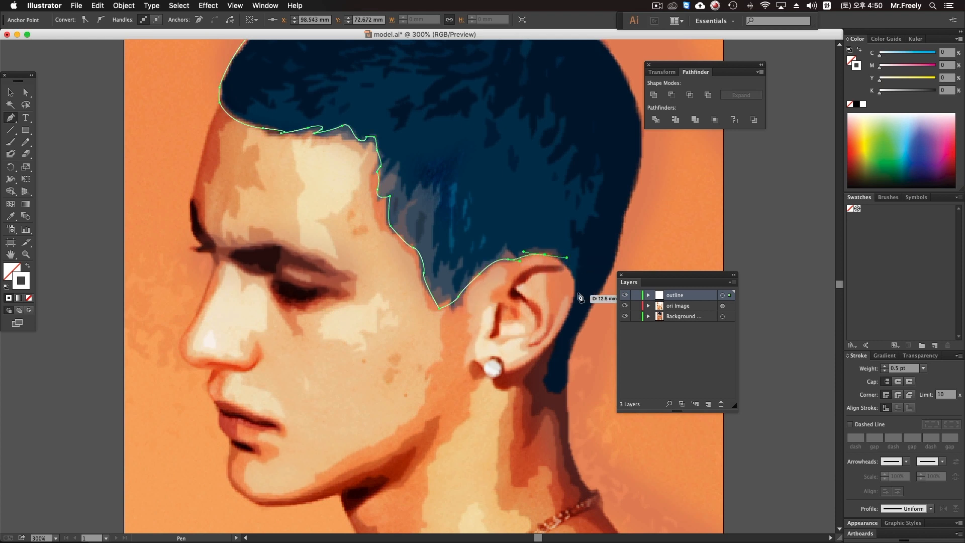
Continue the hair path down behind the ear and around the tip of the nape hair.
drag(576, 288, 576, 298)
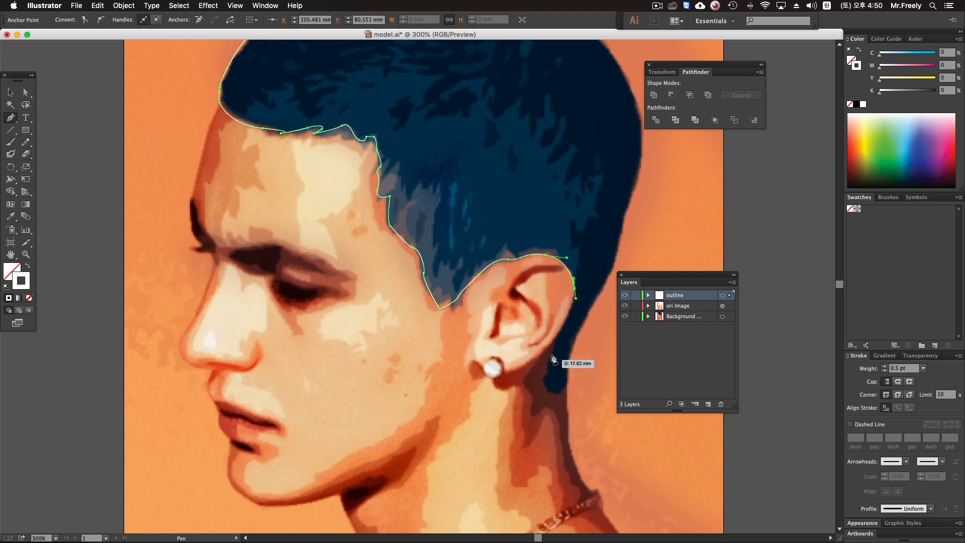
drag(552, 346, 551, 348)
click(547, 364)
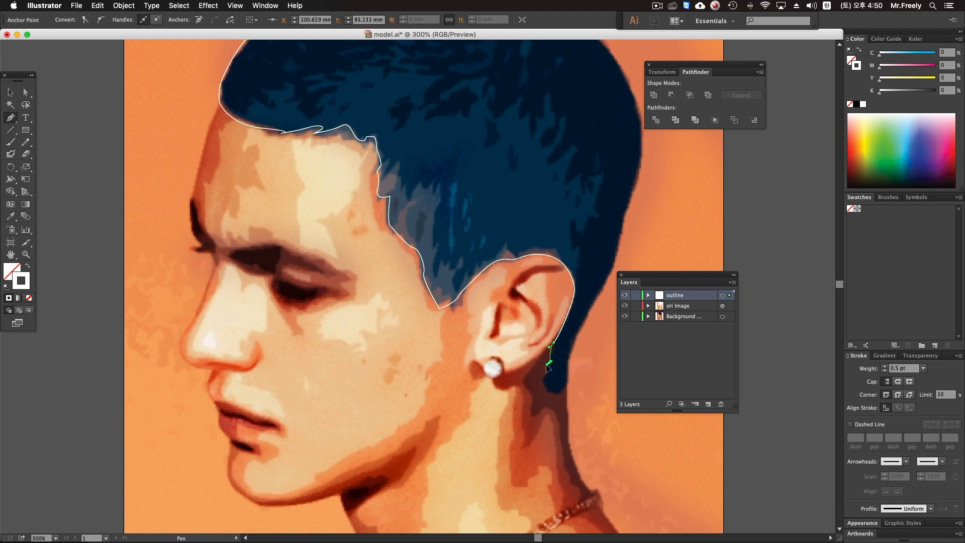
click(545, 392)
drag(567, 389, 569, 381)
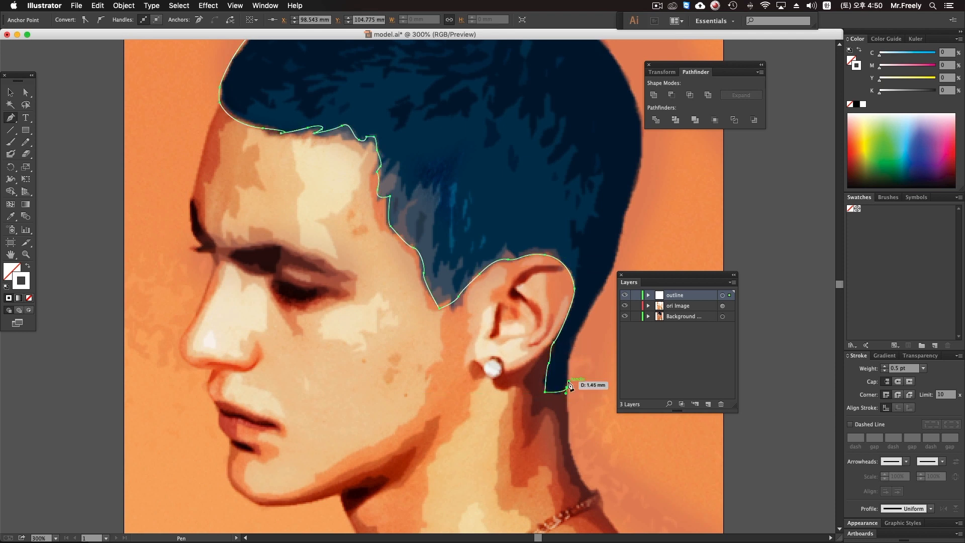
Extend the hair path from the nape up along the back edge of the head.
drag(575, 343, 582, 325)
drag(586, 318, 541, 411)
drag(574, 342, 580, 306)
drag(584, 242, 602, 361)
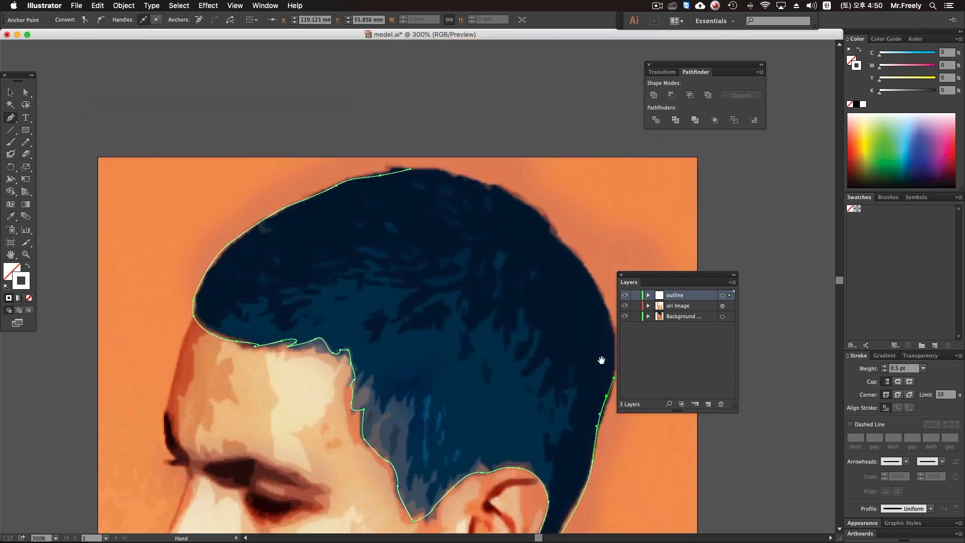
Trace the uneven hair edge over the top of the head and close the hair outline at the crown.
drag(606, 307, 398, 134)
click(435, 147)
click(431, 153)
click(380, 131)
click(352, 131)
drag(322, 254, 445, 97)
Start a new path at the front hairline and trace the forehead profile down past the brow.
alt+super+click(464, 247)
drag(424, 251, 431, 201)
super+click(403, 246)
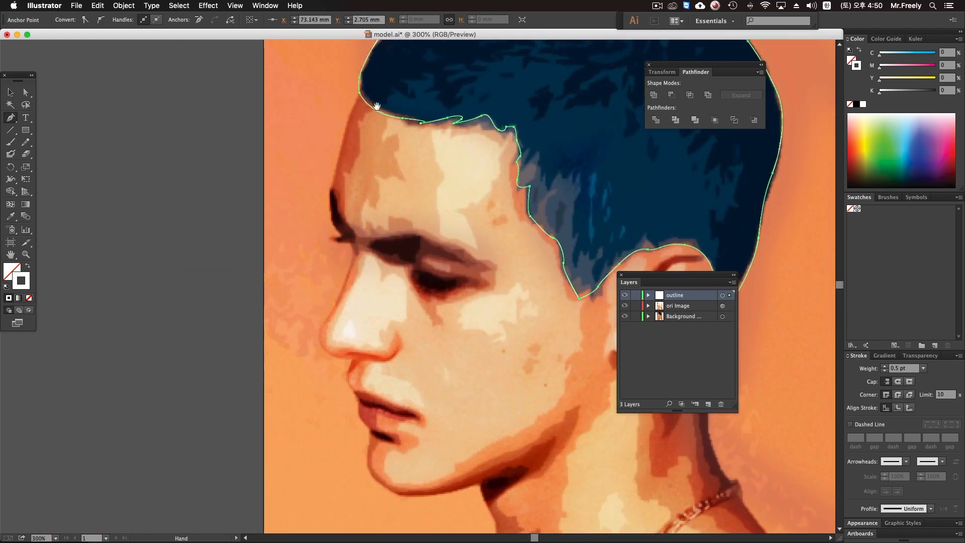
super+click(341, 106)
drag(367, 100, 366, 98)
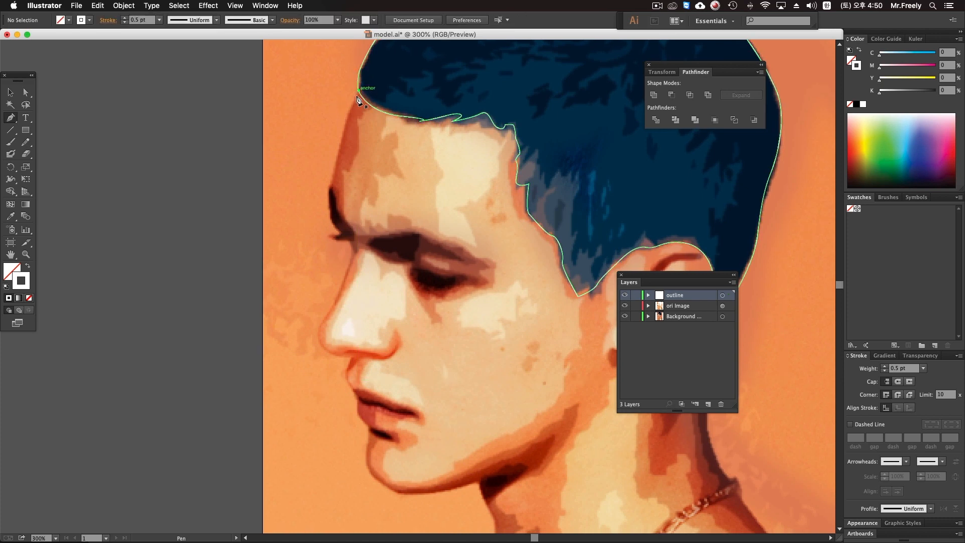
click(358, 92)
drag(341, 146, 341, 146)
drag(330, 184, 328, 191)
drag(332, 224, 336, 228)
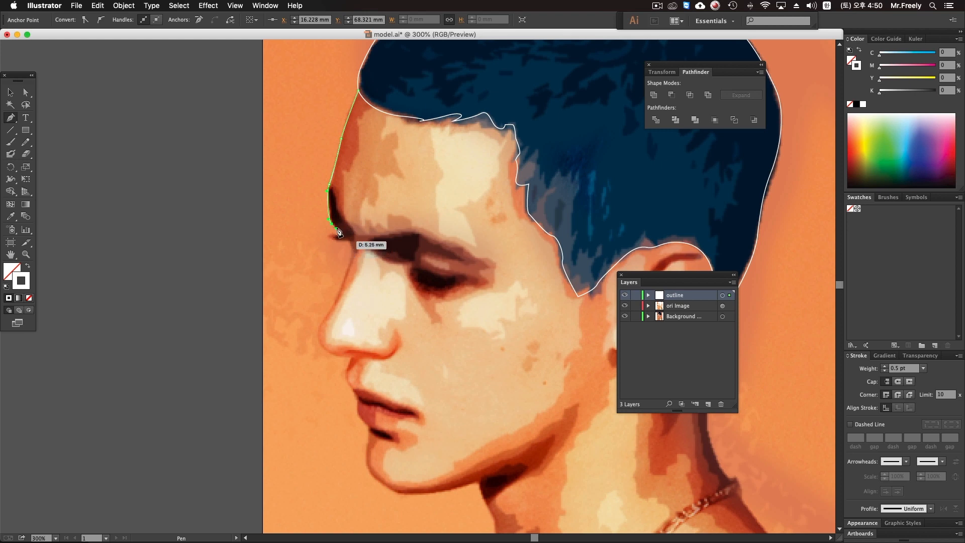
Extend the profile path down the bridge of the nose and around its tip.
drag(353, 254, 355, 254)
drag(340, 291, 340, 296)
drag(315, 328, 315, 329)
key(ctrl+=)
drag(300, 287, 316, 328)
Continue the profile path from under the nose around both lips, redoing the misplaced anchor.
scroll(300, 288, down, 1)
key(super+z)
scroll(328, 267, down, 3)
drag(327, 267, 345, 310)
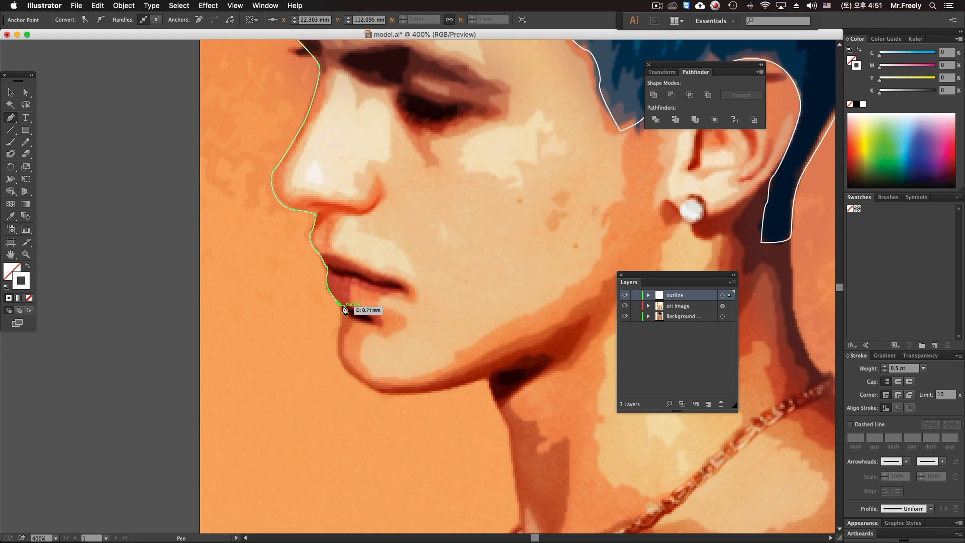
scroll(344, 308, down, 4)
Trace the chin and underside of the jaw toward the throat, undoing the misplaced anchors.
drag(338, 243, 268, 310)
drag(327, 300, 347, 206)
click(357, 290)
drag(365, 260, 370, 163)
drag(371, 231, 435, 123)
key(super+z)
key(super+z)
Continue the path down the throat and along the chest edge to the lower border of the artboard.
click(377, 252)
click(371, 180)
drag(330, 233, 325, 280)
scroll(321, 261, down, 2)
drag(313, 307, 306, 318)
drag(288, 356, 282, 368)
drag(252, 415, 252, 425)
drag(313, 420, 295, 426)
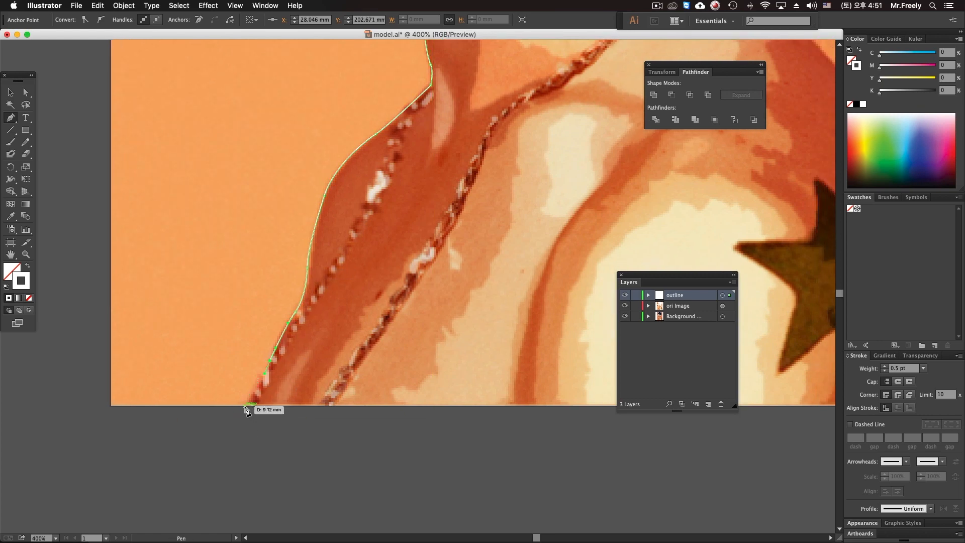
Run the path around the artboard's lower corner and trace the shoulder line up to the neck.
scroll(334, 409, right, 10)
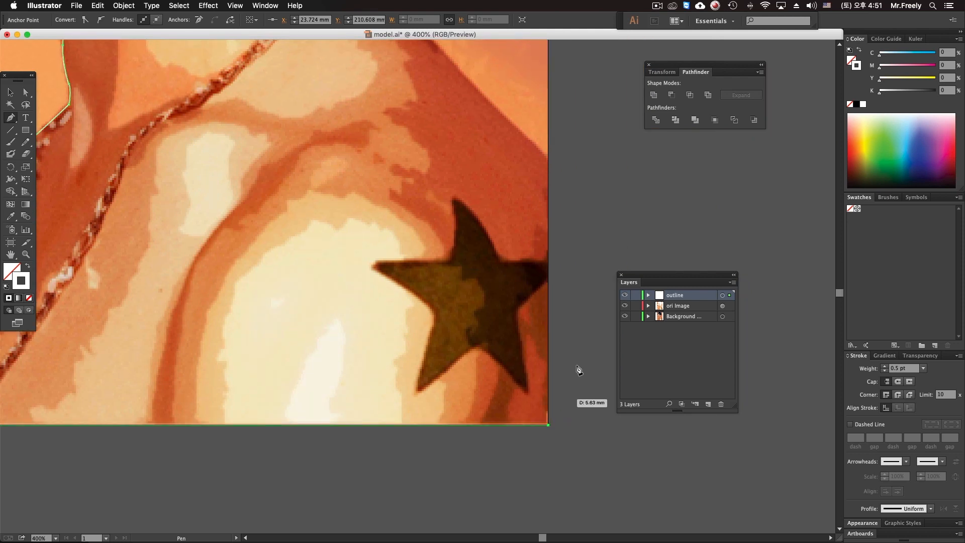
scroll(575, 397, up, 4)
click(569, 331)
click(528, 286)
drag(510, 273, 511, 274)
drag(466, 222, 455, 208)
drag(425, 128, 470, 222)
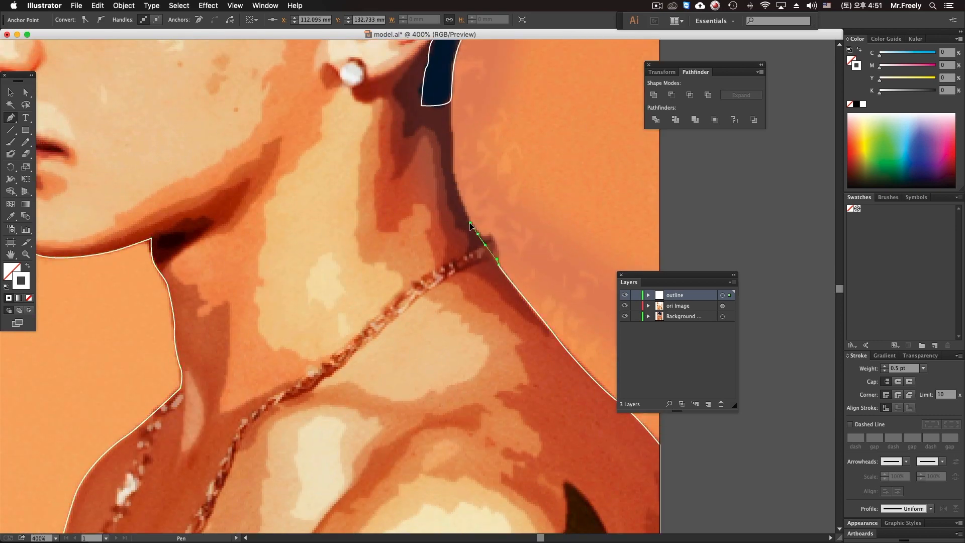
Extend the path up the back of the neck to the lower tip of the hair.
drag(452, 167, 451, 150)
drag(452, 98, 456, 308)
drag(473, 282, 506, 333)
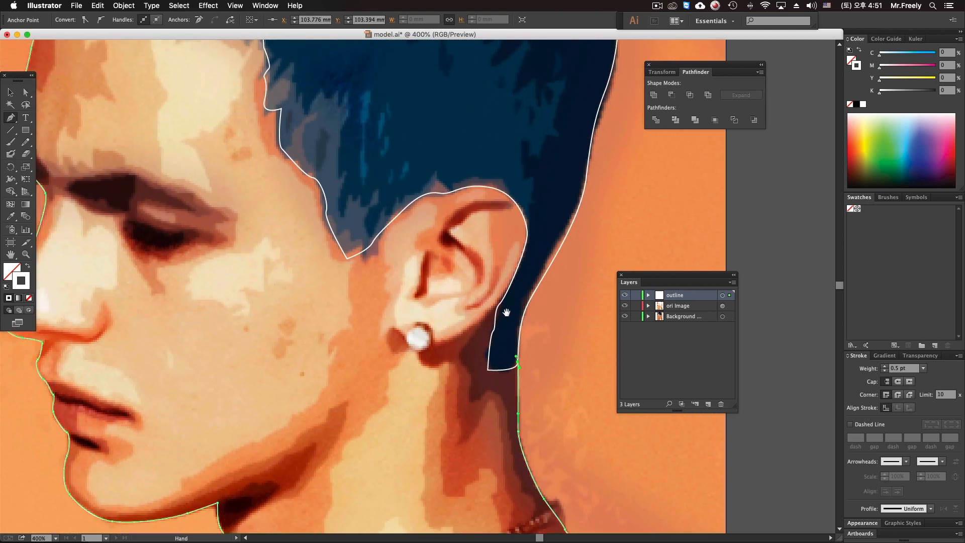
alt+super+click(507, 306)
drag(345, 252, 389, 310)
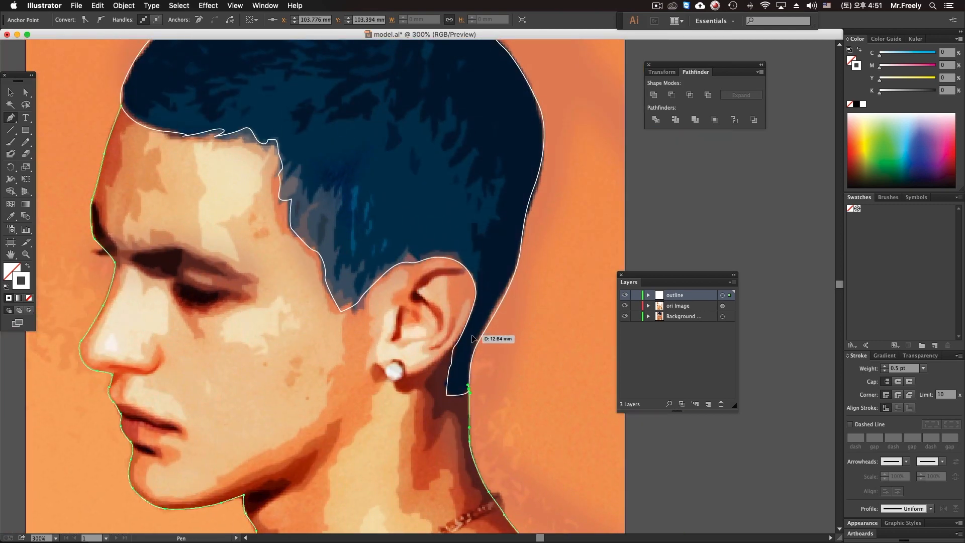
Close the body path with straight segments inside the hair area back to the front hairline, and deselect it.
click(484, 292)
click(457, 251)
click(396, 251)
click(353, 280)
click(312, 228)
click(300, 186)
drag(314, 125, 435, 155)
click(403, 154)
click(268, 123)
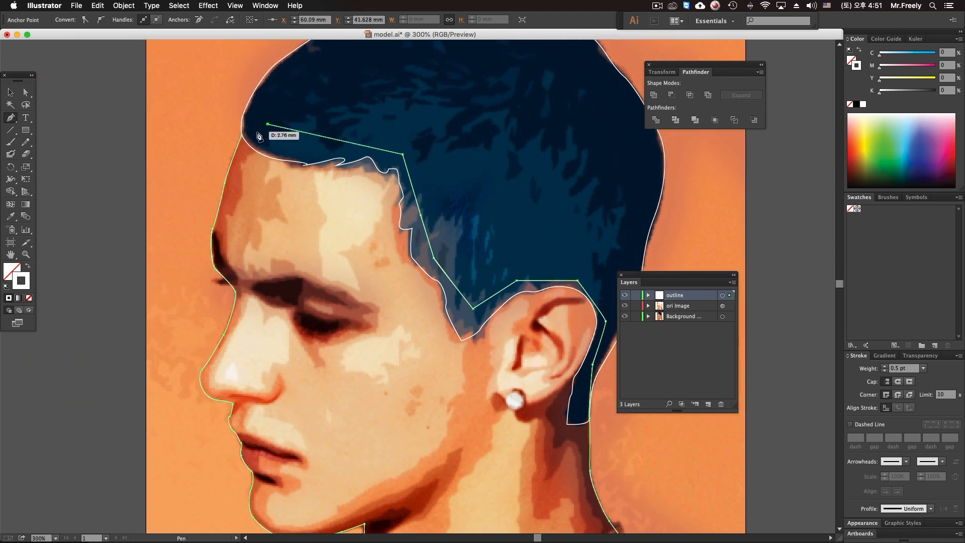
click(243, 137)
key(super+shift+a)
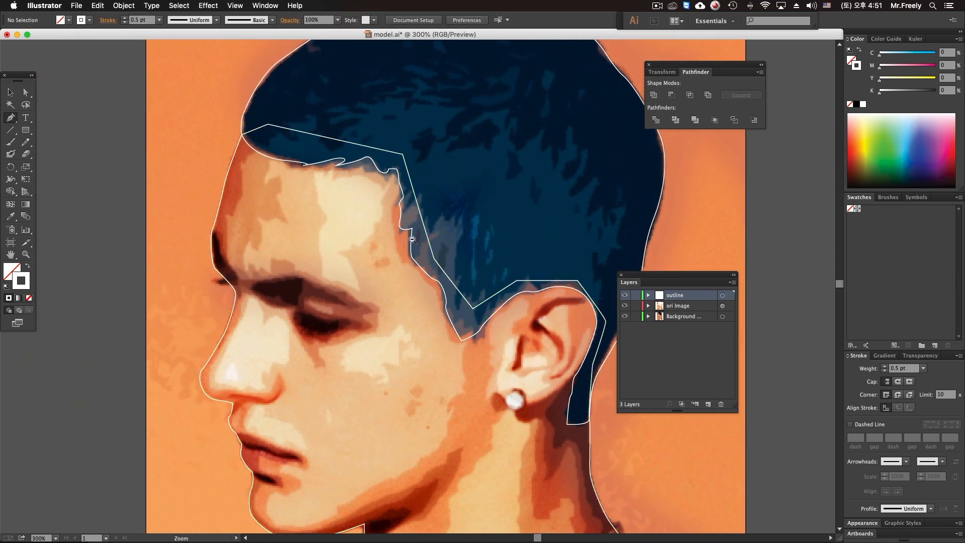
Look over the closed outlines along the face, neck, shoulder and chest.
key(super+minus)
key(super+minus)
super+click(394, 226)
super+click(394, 227)
drag(382, 318, 379, 224)
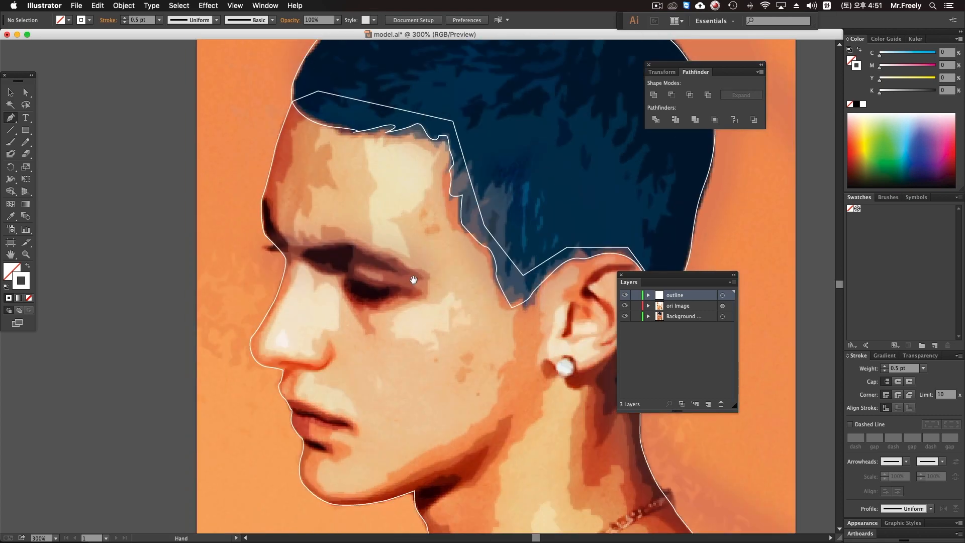
super+click(450, 311)
drag(402, 254, 507, 280)
key(super+minus)
key(super+minus)
key(super+minus)
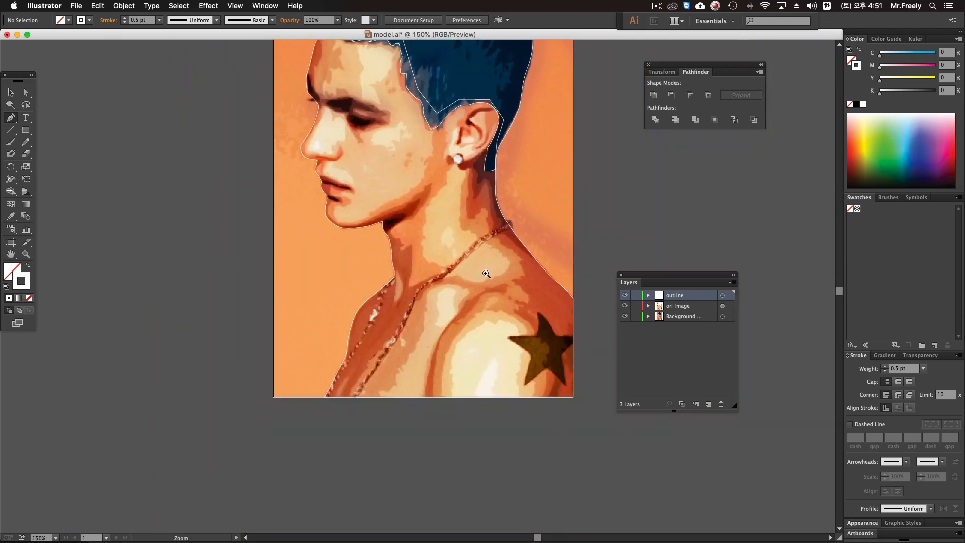
super+click(486, 274)
drag(492, 247, 543, 156)
super+click(438, 267)
drag(396, 247, 462, 308)
Add a layer named hair above the outline layer and make outline the active layer again.
click(708, 404)
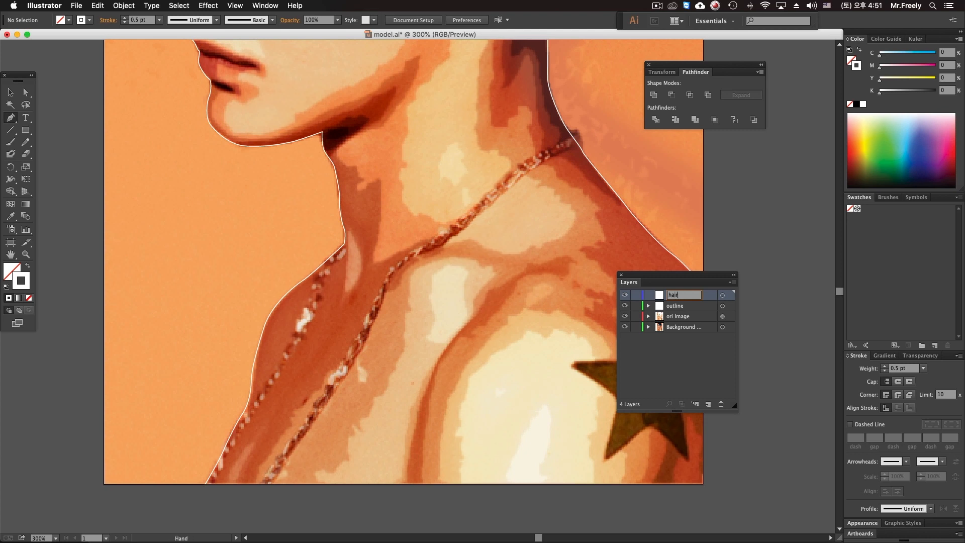
click(675, 306)
alt+super+click(410, 264)
alt+super+click(410, 264)
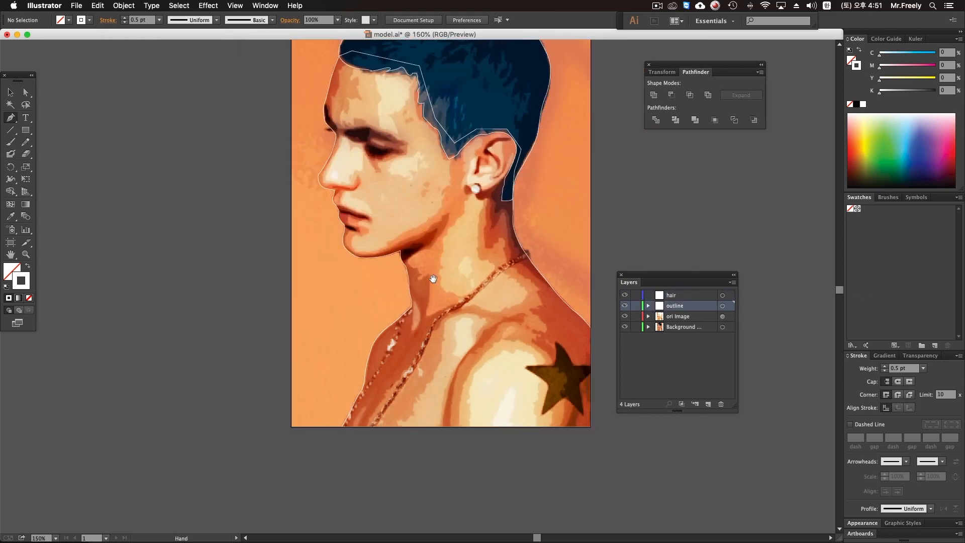
drag(433, 272, 436, 312)
super+click(442, 276)
super+click(442, 276)
drag(332, 226, 465, 294)
super+click(416, 305)
alt+super+click(433, 320)
alt+super+click(438, 318)
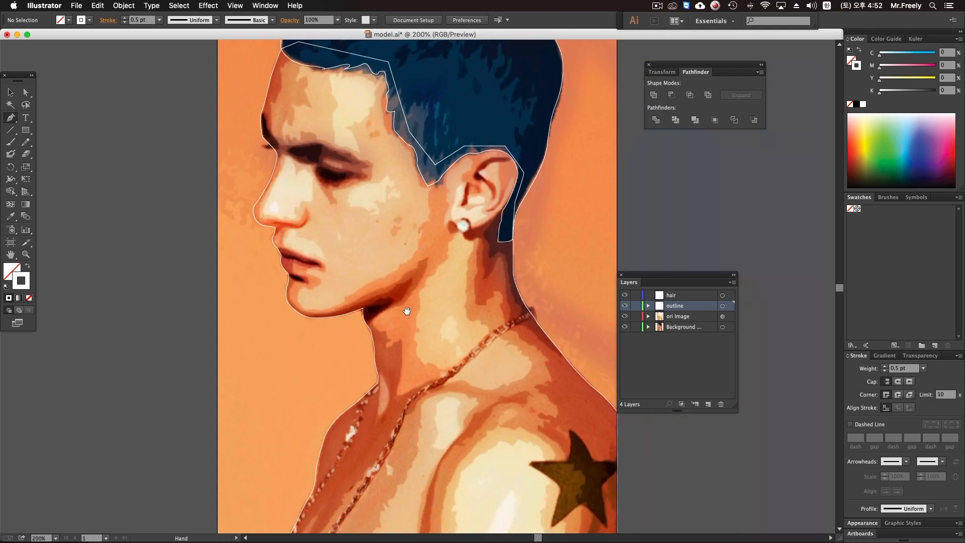
drag(158, 139, 220, 230)
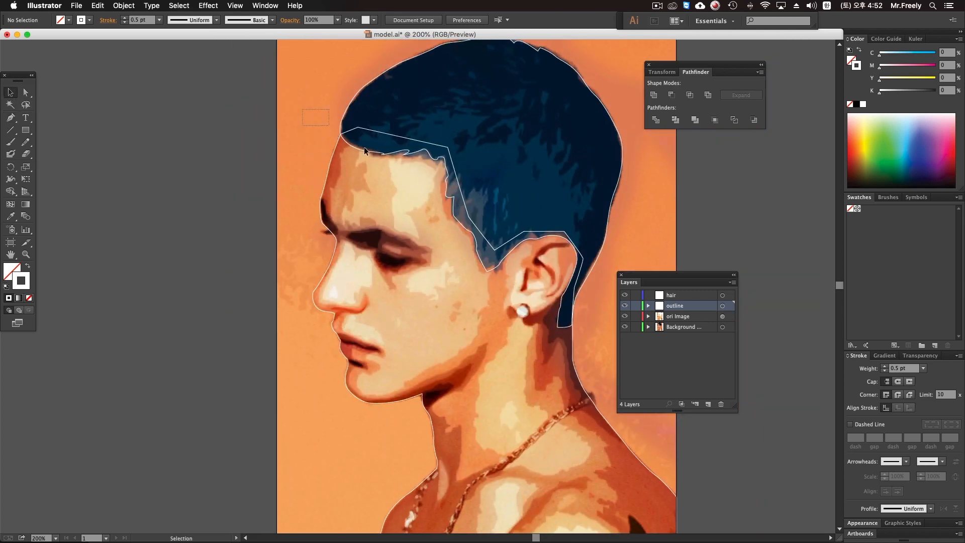
Select the face and body outline path.
click(326, 182)
drag(332, 189, 387, 231)
click(12, 217)
key(v)
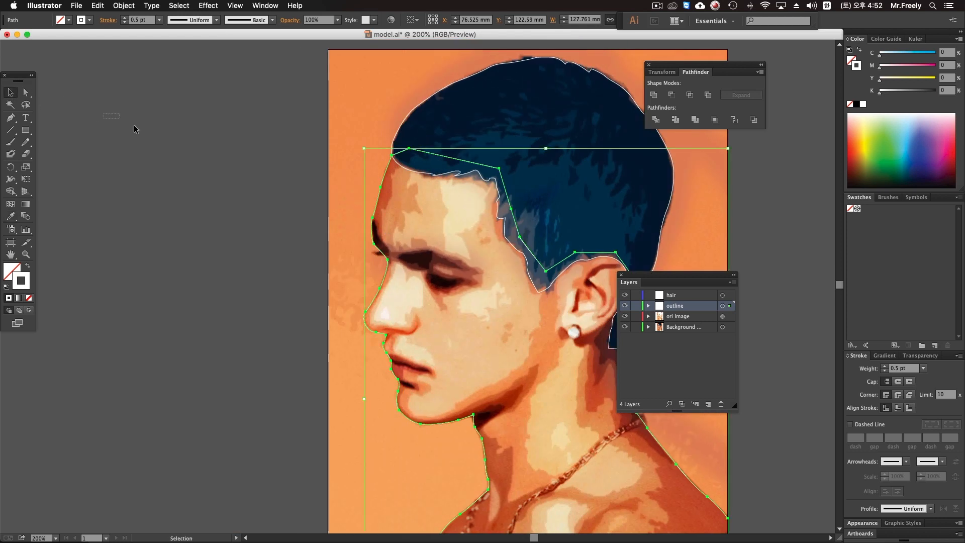
click(450, 271)
click(387, 267)
Add a new layer named basic color between the hair and outline layers.
click(708, 404)
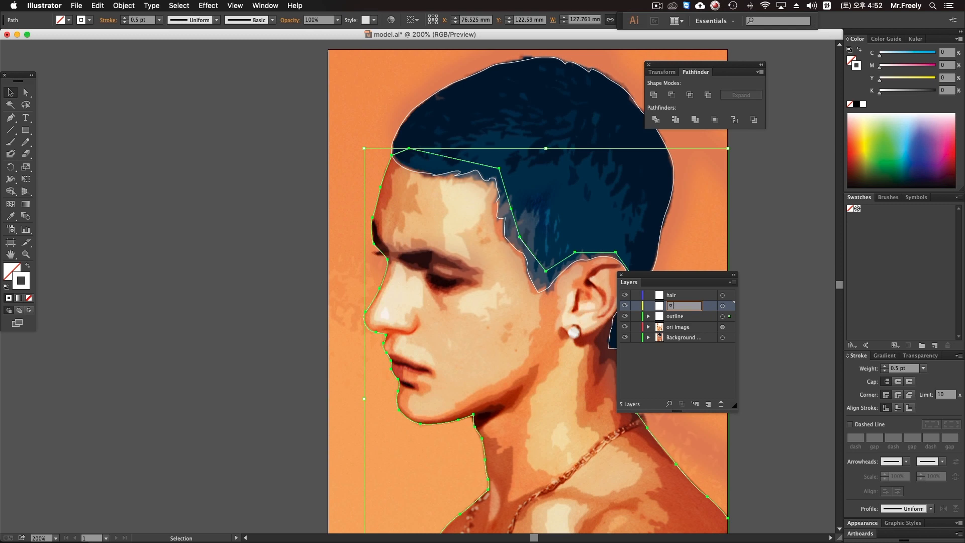
key(super+space)
text(ol)
Select both the hair outline and the body outline on the outline layer.
click(308, 221)
drag(311, 225, 246, 193)
super+click(324, 219)
drag(339, 210, 437, 265)
drag(437, 220, 326, 221)
drag(298, 89, 397, 185)
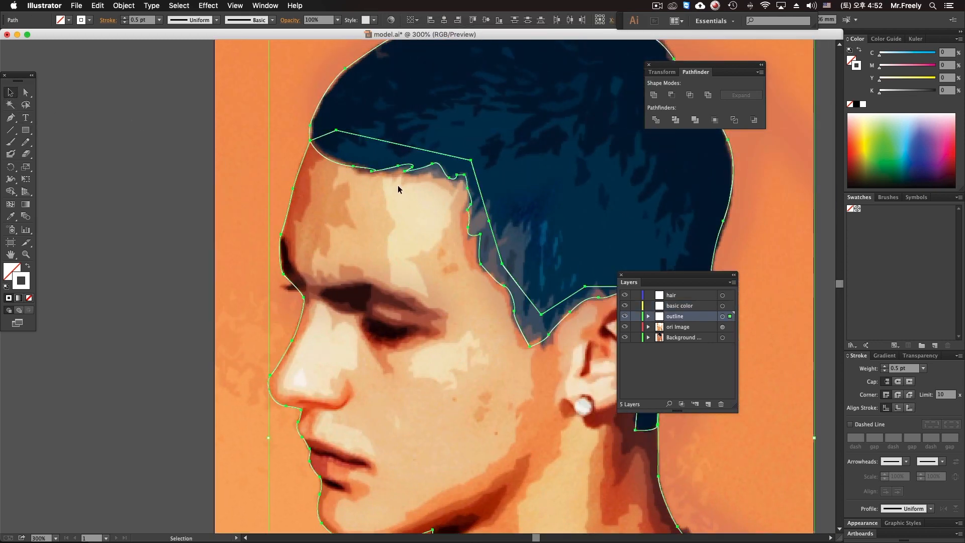
Paste a copy of both outlines in front on the basic color layer, with the outline layer hidden.
key(super+x)
key(super+f)
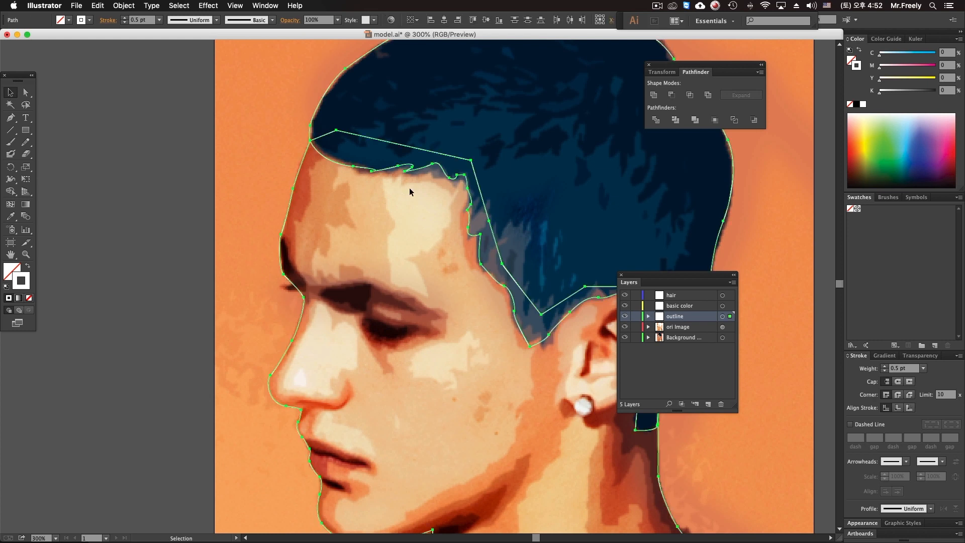
click(693, 308)
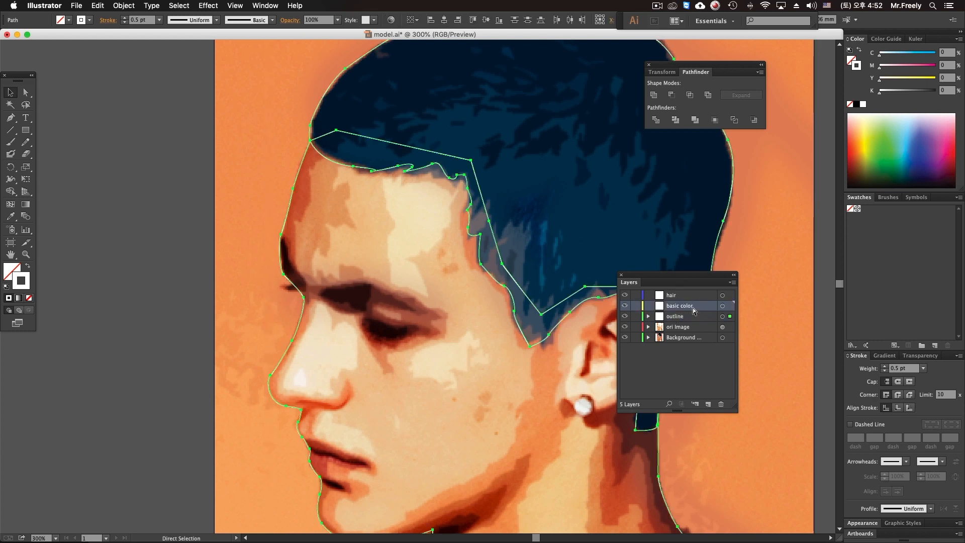
key(super+f)
click(695, 308)
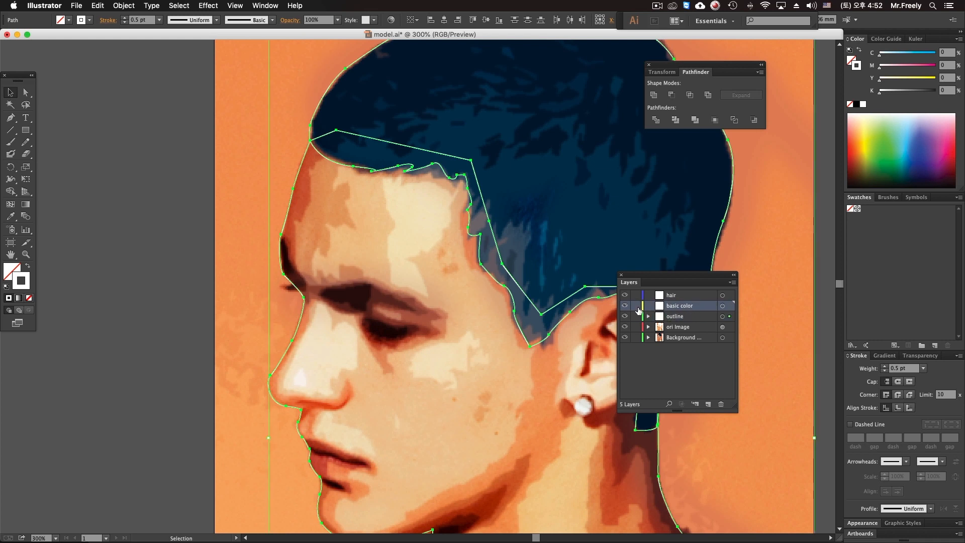
click(625, 316)
key(super+f)
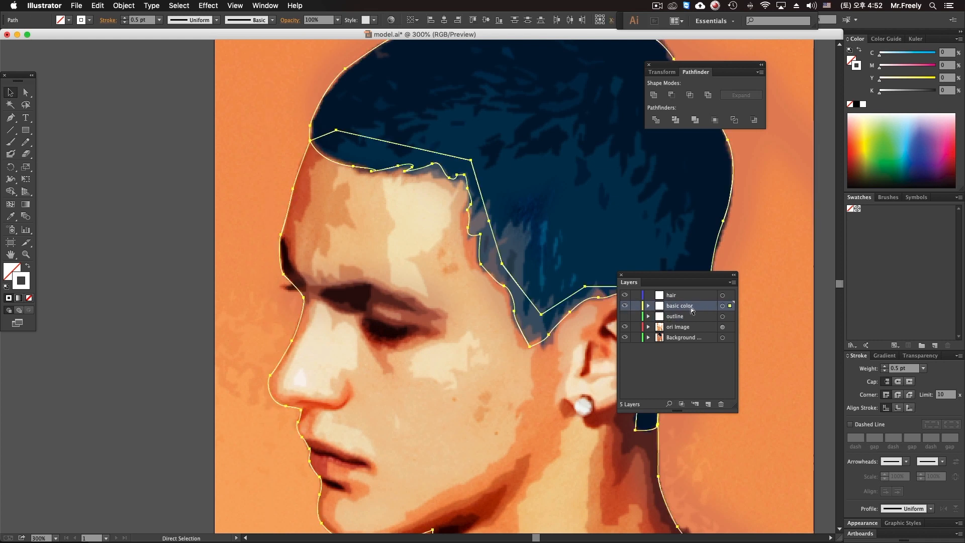
Hide the basic color layer, show the outline layer again and make it active.
click(625, 307)
click(625, 306)
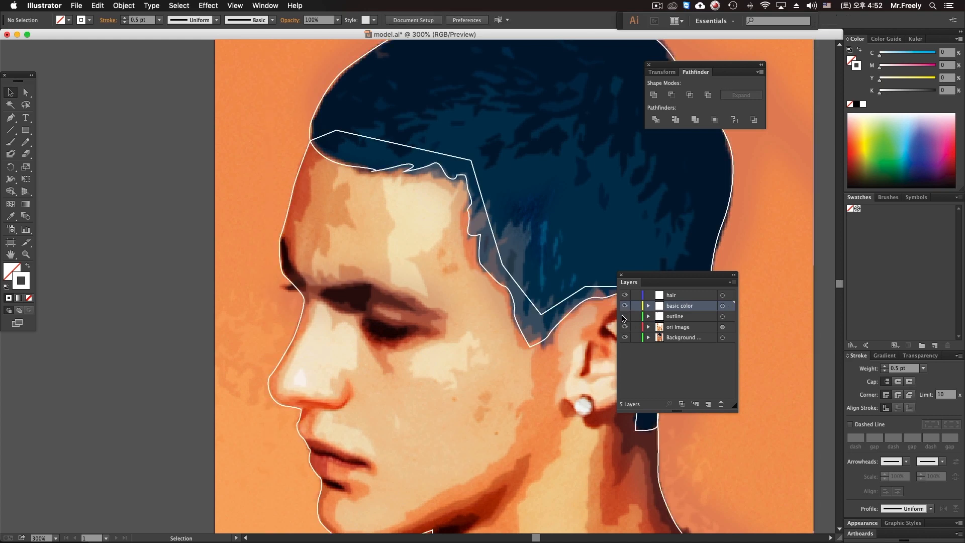
click(625, 305)
click(625, 316)
click(676, 316)
Select both paths on the outline layer, set their stroke to black, and deselect them.
key(super+minus)
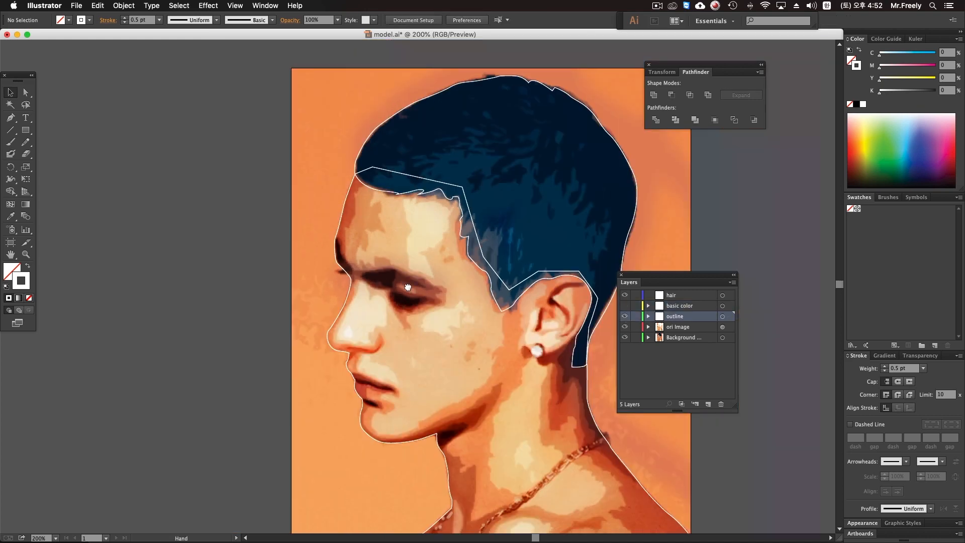
drag(408, 287, 421, 260)
key(super+a)
drag(222, 220, 217, 249)
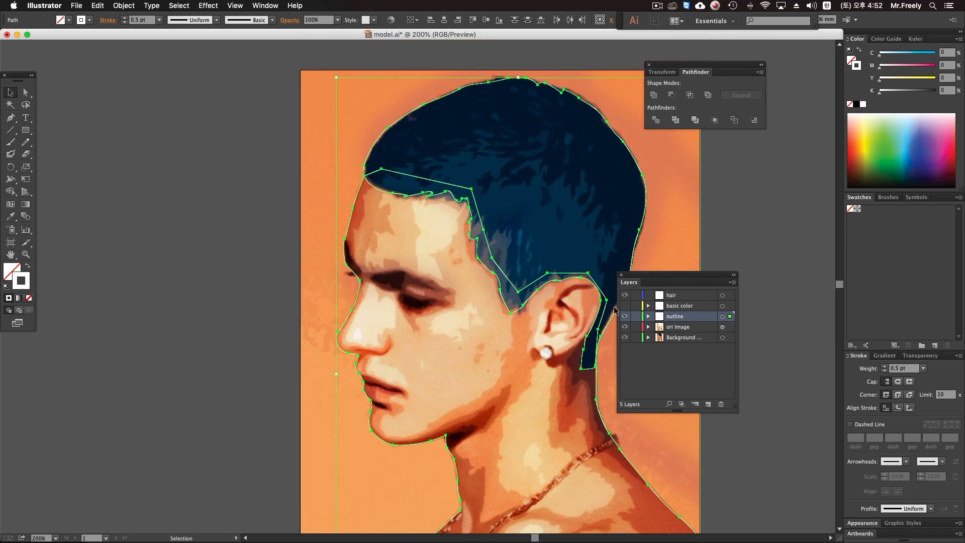
click(856, 105)
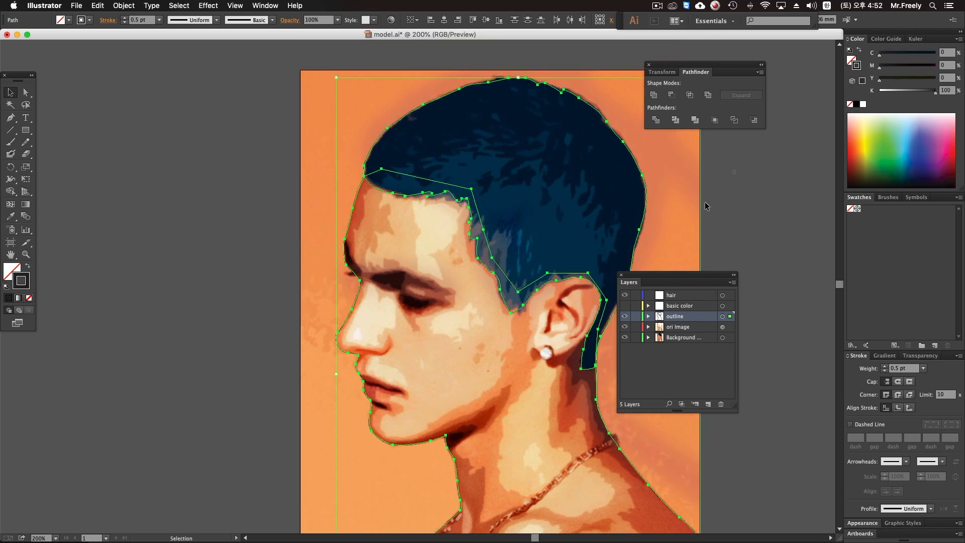
click(734, 171)
drag(520, 307, 531, 281)
mouse_move(333, 338)
mouse_down()
mouse_move(250, 320)
mouse_move(301, 330)
mouse_up()
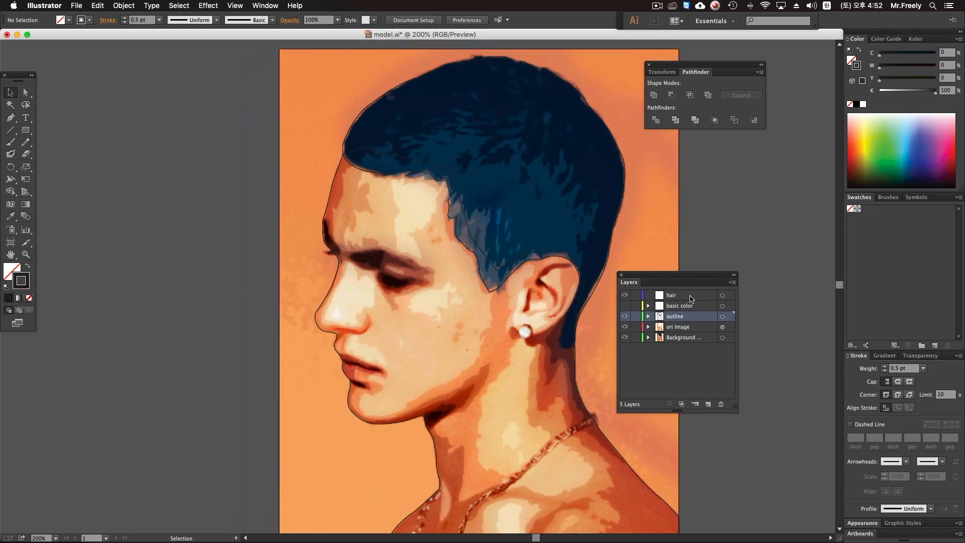
Show the basic color layer and fill its body shape with a light skin tone sampled from the face using the Eyedropper.
click(625, 306)
click(680, 305)
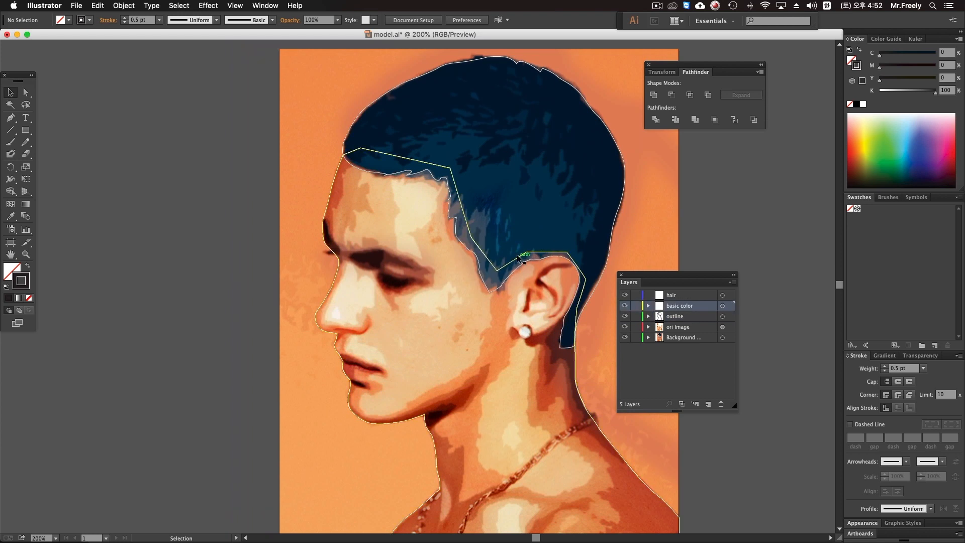
click(509, 267)
click(11, 220)
click(504, 196)
key(ctrl+z)
click(418, 206)
key(ctrl+z)
click(429, 361)
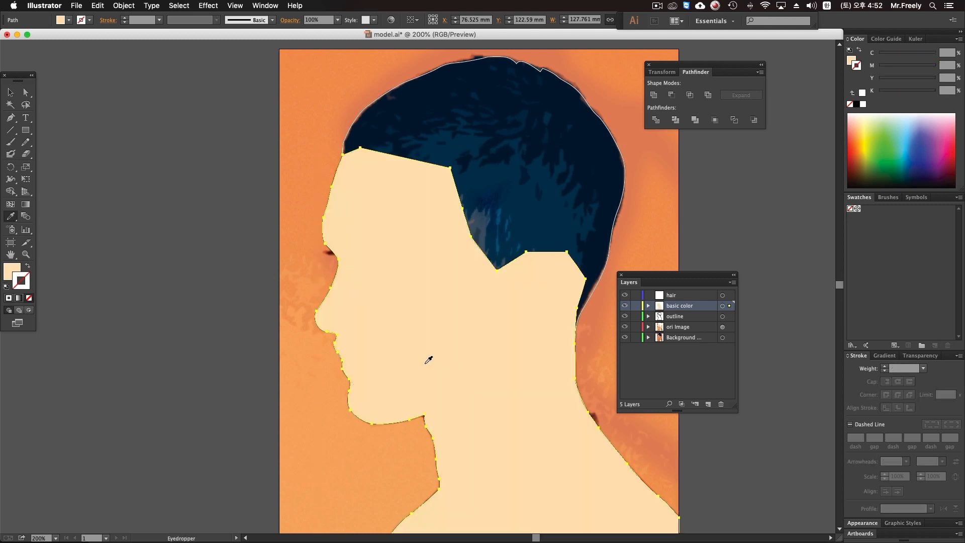
Fill the hair shape on the basic color layer with a dark navy sampled from the photo's hair using the Eyedropper.
click(12, 93)
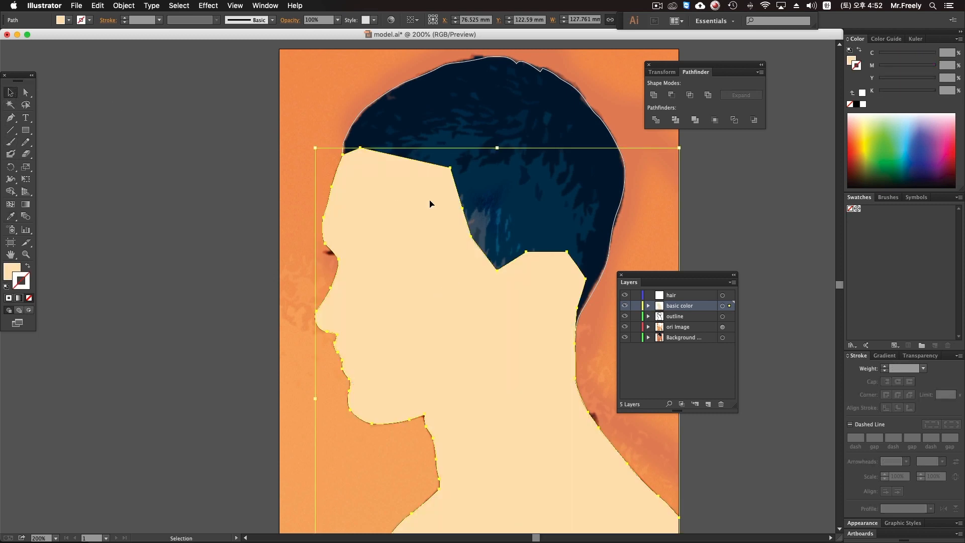
click(273, 174)
click(384, 95)
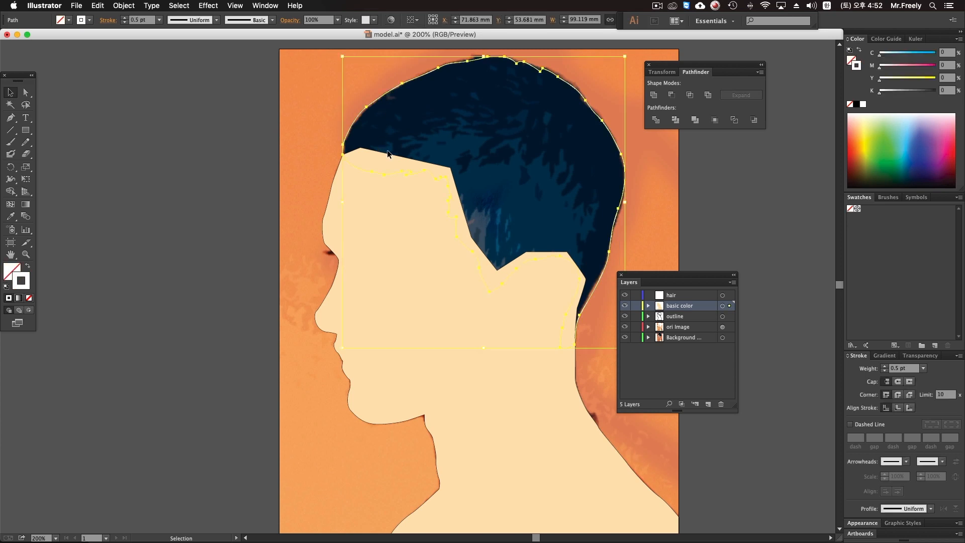
key(space)
drag(410, 220, 386, 220)
key(super+minus)
key(i)
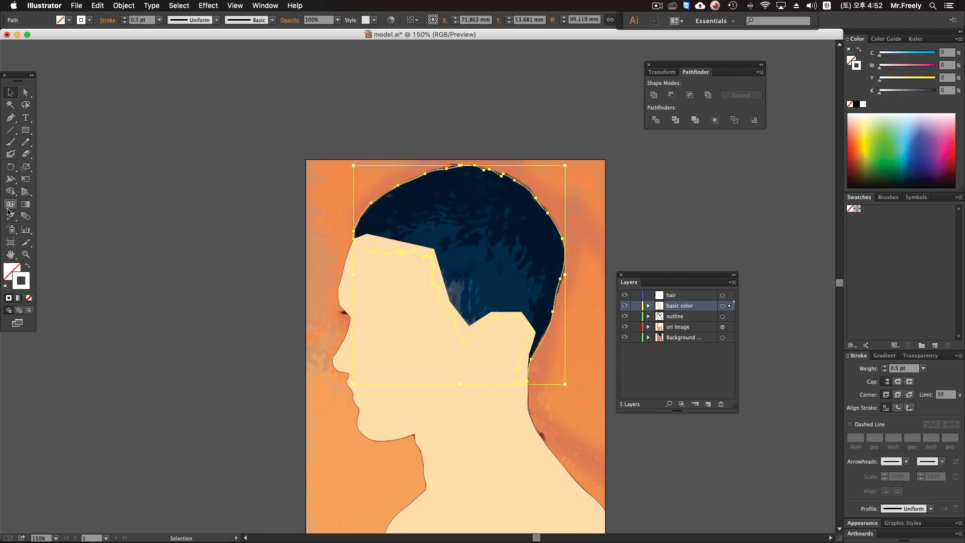
click(500, 286)
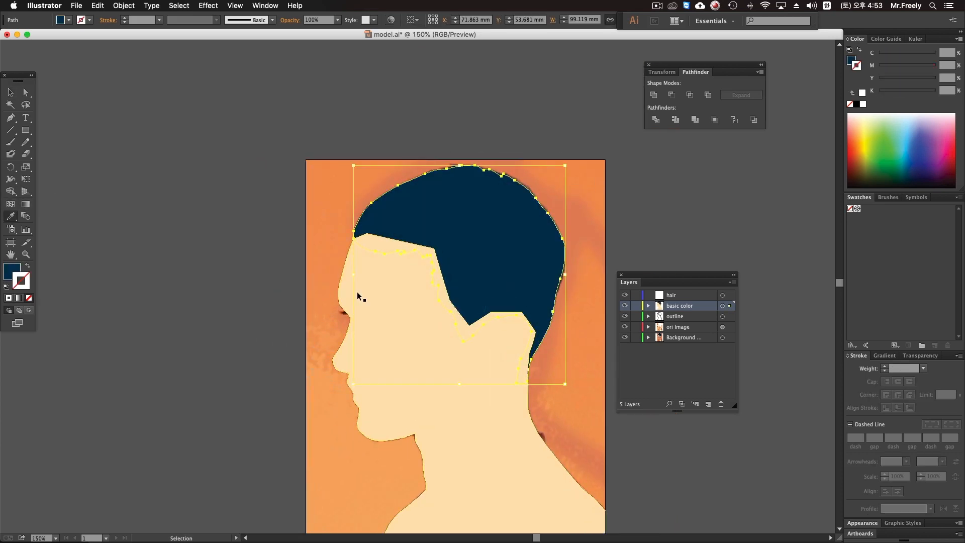
key(super+minus)
key(space)
drag(405, 293, 362, 238)
alt+super+click(403, 249)
alt+super+click(403, 247)
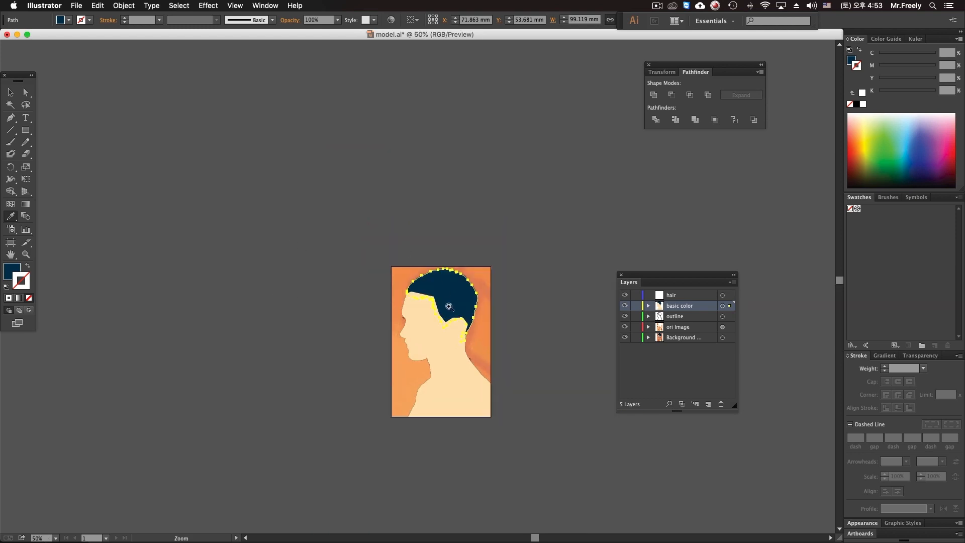
Bring the navy hair shape to the front, above the skin shape, and deselect it.
super+click(449, 306)
super+click(449, 306)
super+click(449, 306)
super+click(449, 306)
drag(341, 287, 605, 328)
click(9, 93)
scroll(545, 146, down, 1)
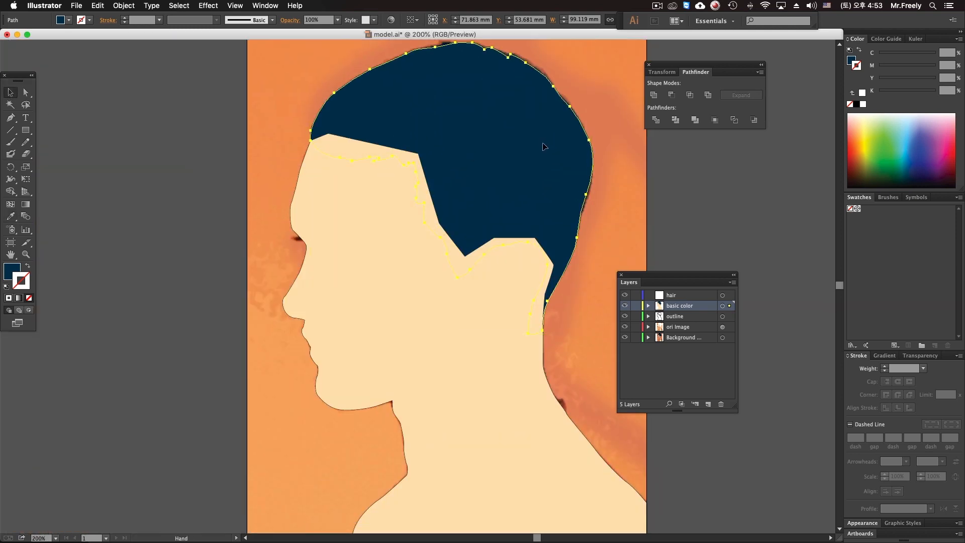
right_click(545, 147)
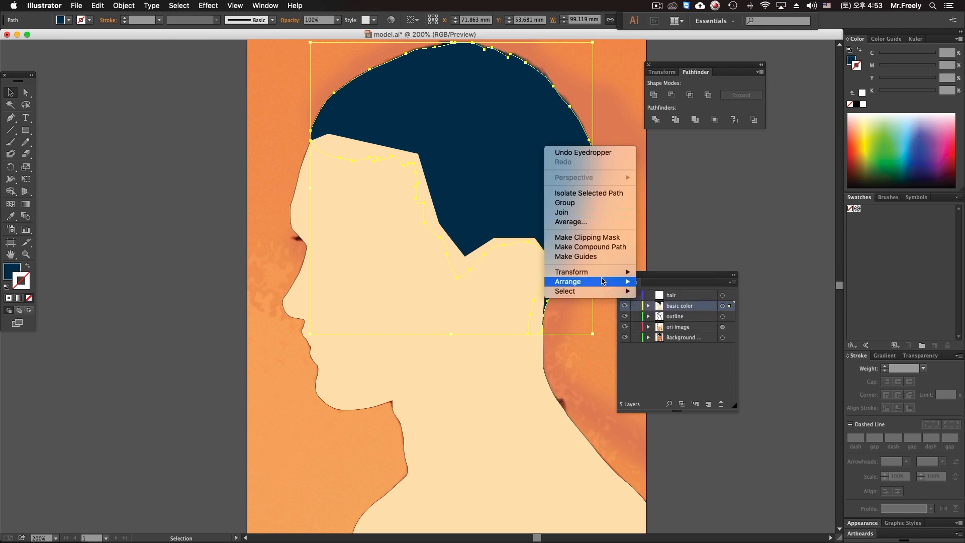
mouse_move(588, 282)
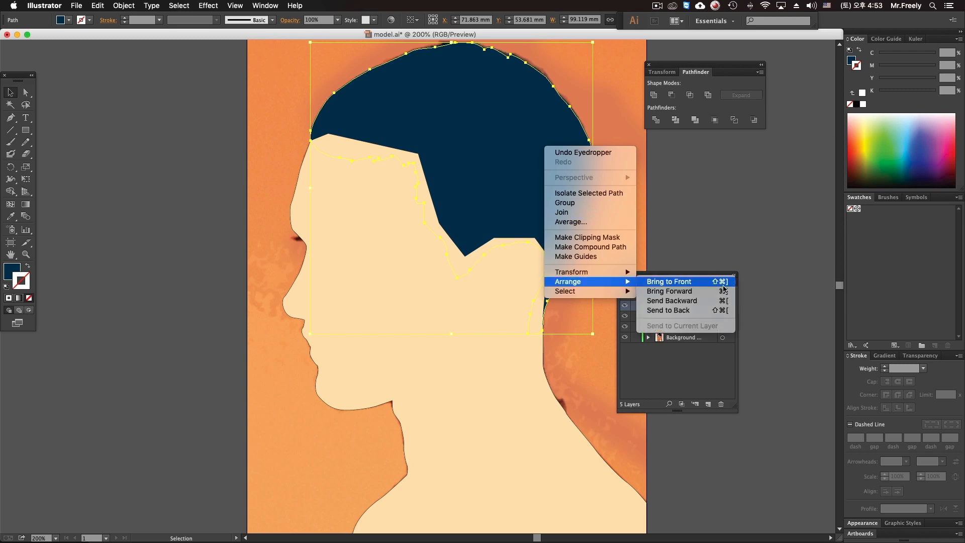
click(726, 282)
click(484, 152)
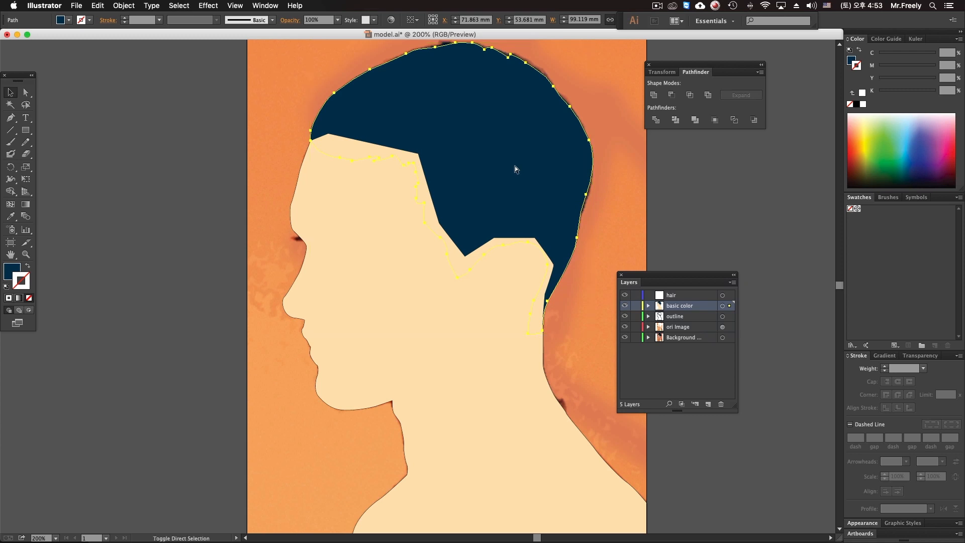
key(super+shift+bracketright)
scroll(520, 170, up, 1)
right_click(497, 176)
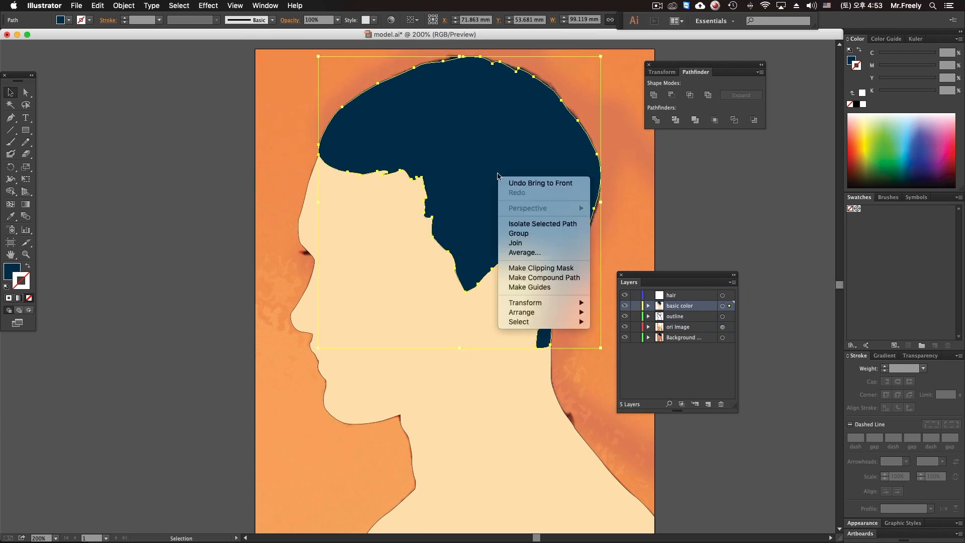
click(277, 208)
click(263, 330)
Check the filled hair and skin shapes with the outline layer hidden, and show that layer again.
key(super+space)
alt+super+click(435, 352)
alt+super+click(435, 352)
drag(427, 357, 499, 317)
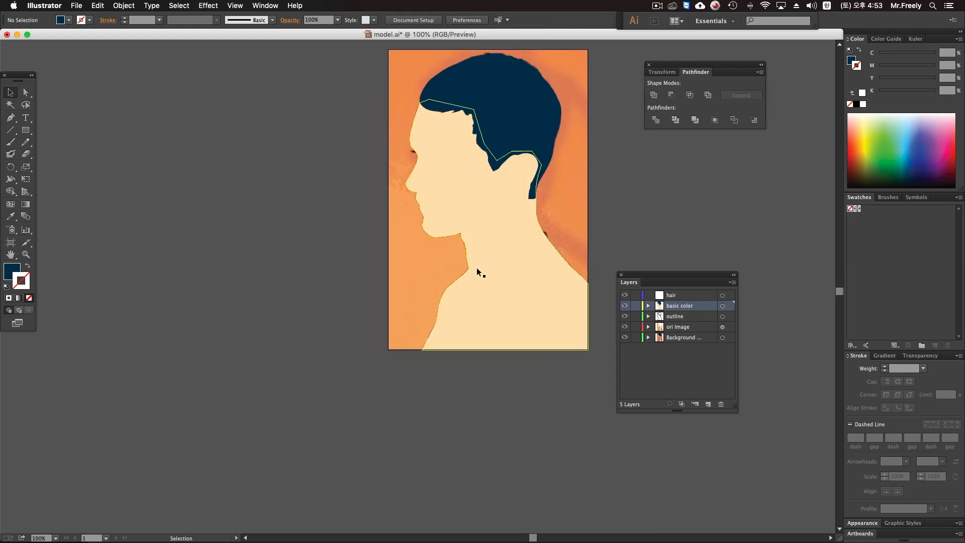
drag(480, 271, 469, 367)
drag(372, 198, 495, 422)
drag(444, 234, 452, 332)
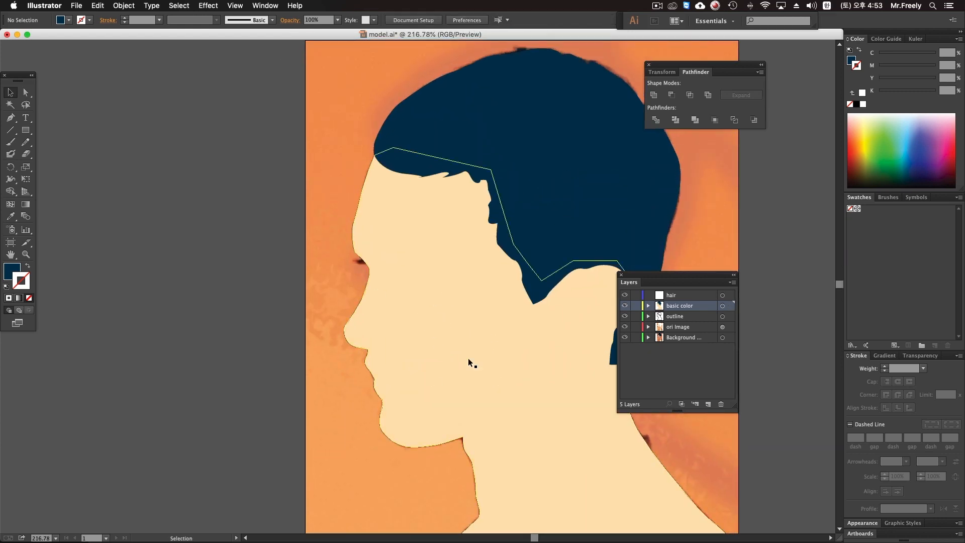
super+click(461, 337)
super+click(461, 337)
drag(454, 262, 476, 359)
alt+super+click(476, 359)
alt+super+click(476, 359)
drag(446, 196, 467, 323)
click(506, 206)
click(629, 241)
click(630, 316)
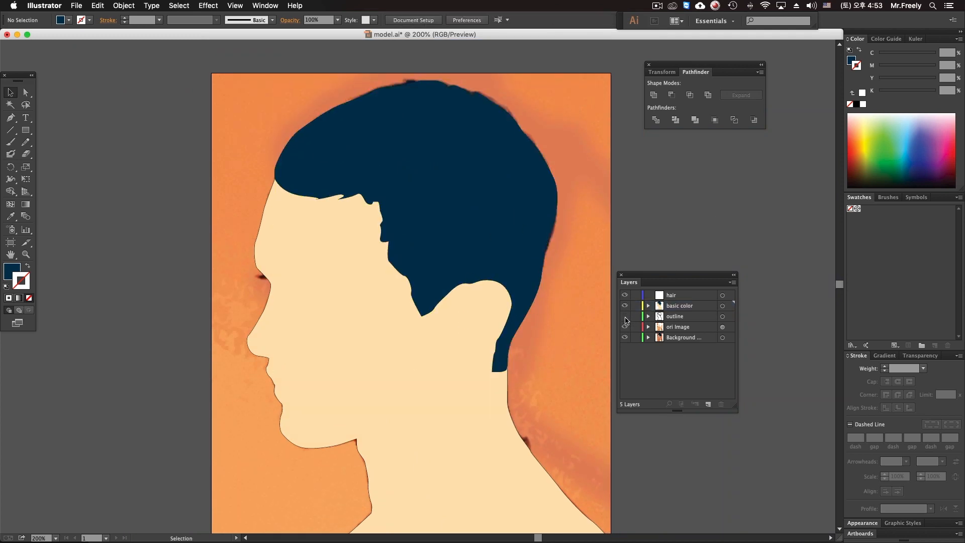
click(625, 319)
Examine the edges of the hair, face and neck up close with the outline layer shown.
drag(567, 185, 589, 258)
super+click(453, 193)
super+click(453, 192)
drag(450, 267, 532, 53)
alt+super+click(455, 235)
alt+super+click(455, 235)
drag(439, 339, 497, 114)
alt+super+click(437, 299)
alt+super+click(437, 299)
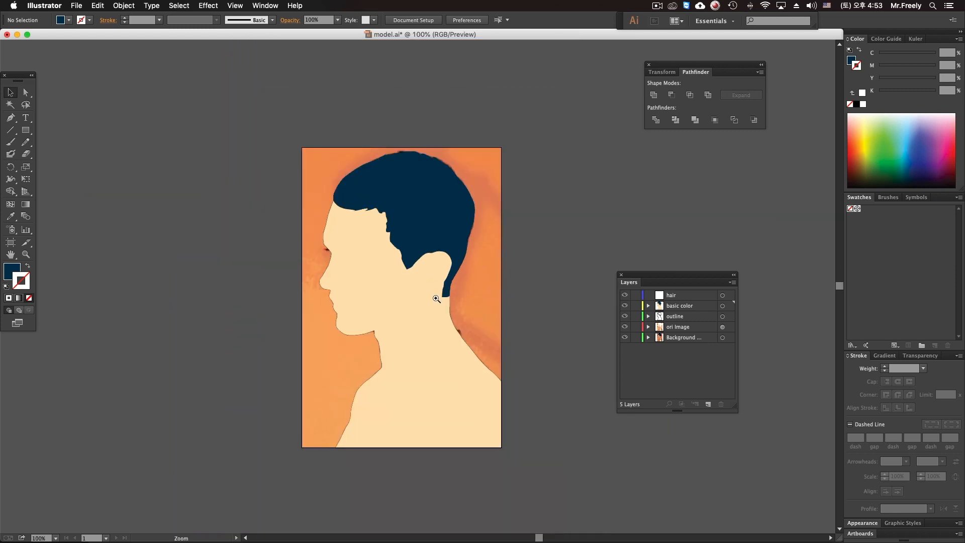
drag(404, 326, 436, 312)
super+click(436, 311)
super+click(437, 312)
drag(358, 322, 442, 351)
drag(445, 318, 448, 347)
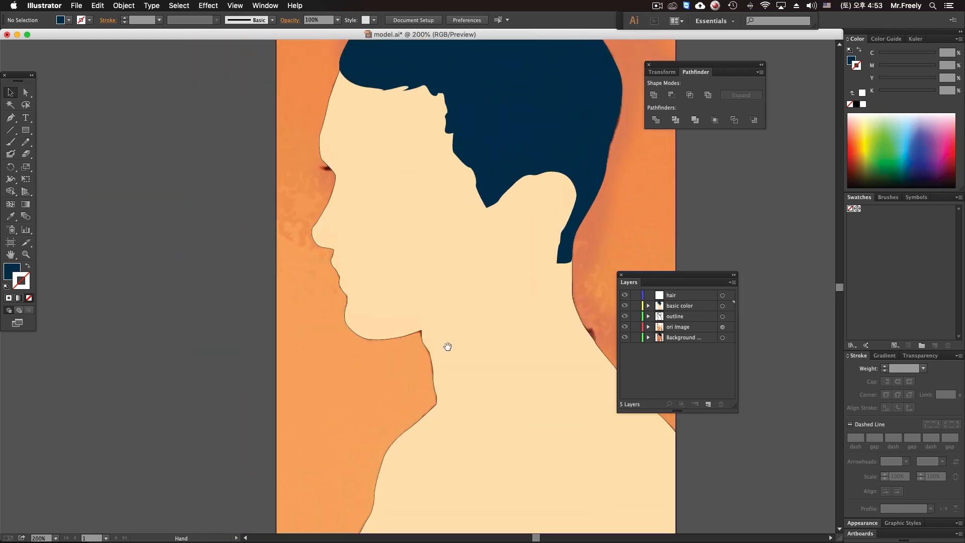
drag(424, 233, 445, 285)
super+click(425, 228)
super+click(425, 228)
drag(384, 249, 433, 246)
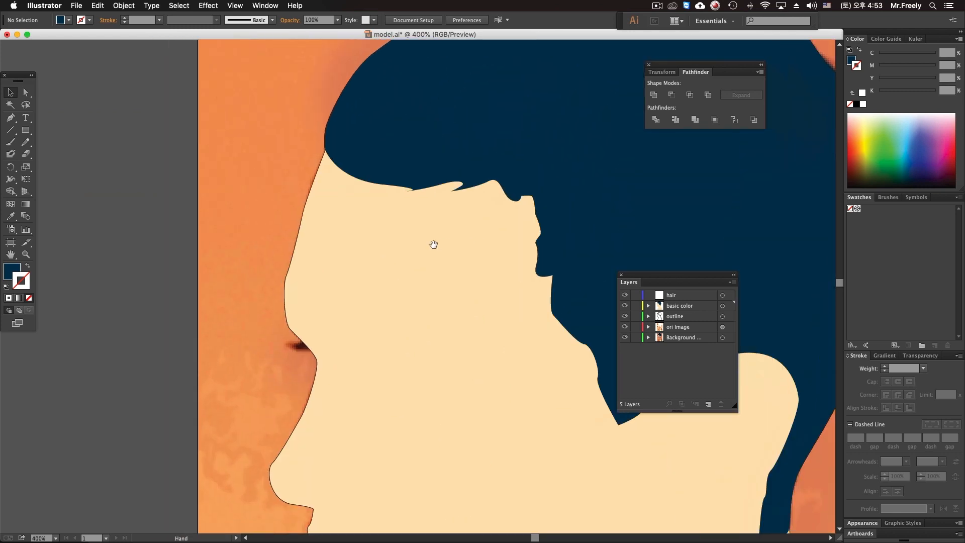
Make the outline layer active, hide the basic color layer, and select the body path along the face.
click(295, 234)
scroll(185, 252, down, 2)
scroll(185, 252, left, 2)
drag(345, 212, 267, 220)
super+click(344, 257)
super+click(348, 252)
alt+super+click(462, 289)
super+click(453, 296)
drag(451, 298, 391, 252)
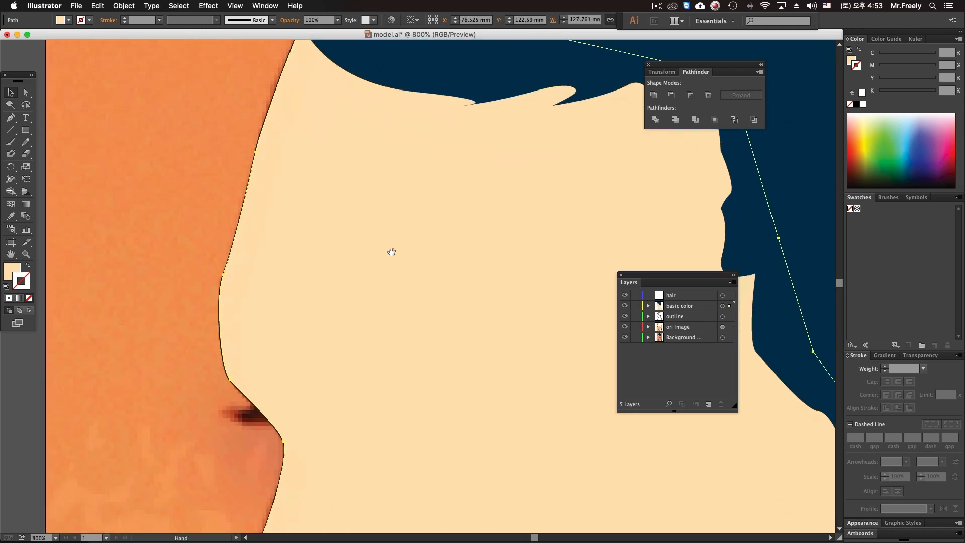
alt+super+click(341, 228)
drag(431, 355, 386, 296)
click(673, 320)
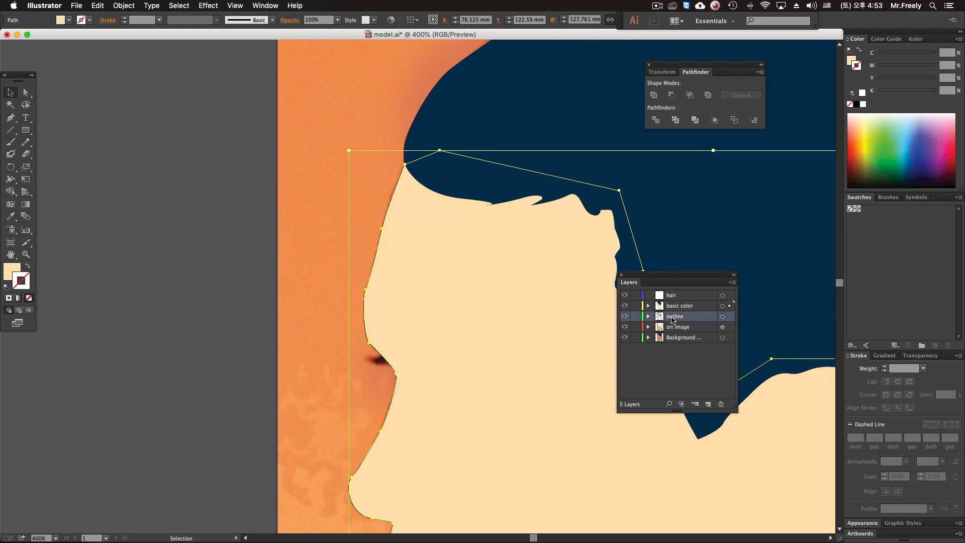
click(626, 306)
click(366, 287)
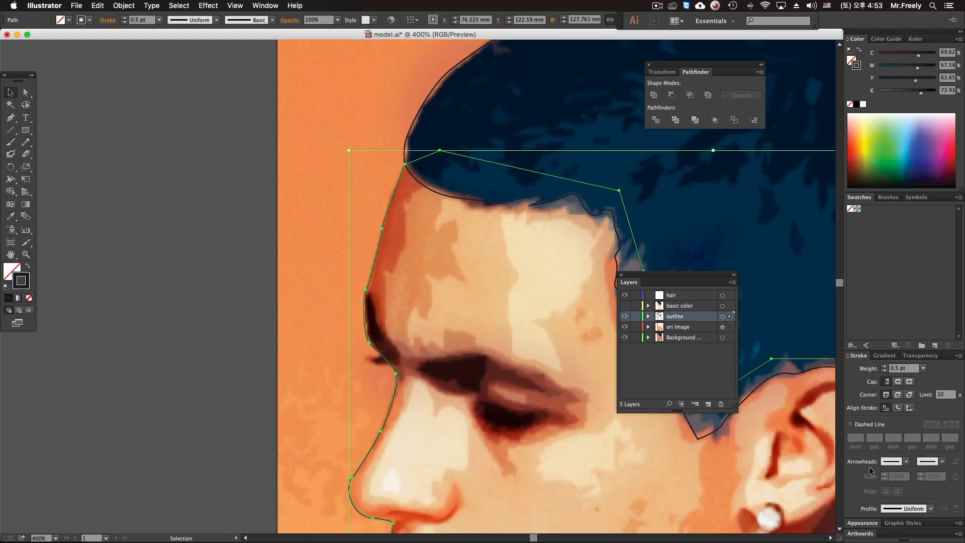
Set the body outline's stroke weight to 1 pt.
click(886, 371)
click(885, 366)
click(885, 367)
click(884, 366)
click(885, 367)
click(885, 366)
click(885, 367)
click(885, 367)
click(885, 371)
click(885, 371)
click(885, 371)
click(885, 371)
click(885, 371)
click(885, 371)
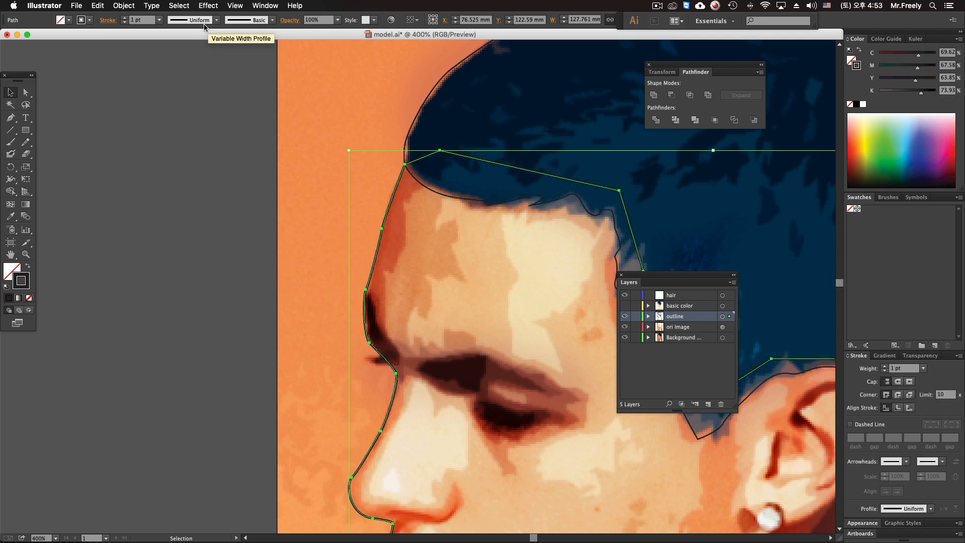
Convert the body path's stroke into a filled shape with Outline Stroke and deselect it.
click(124, 6)
mouse_move(182, 193)
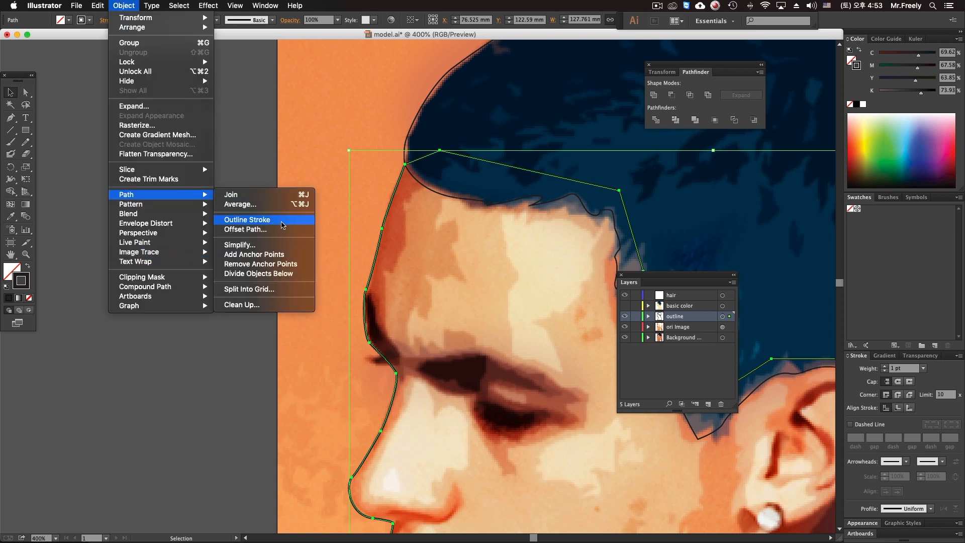
click(283, 225)
click(337, 205)
Move individual anchor points of the expanded outline outward around the nose tip to thicken the line there.
scroll(318, 231, up, 3)
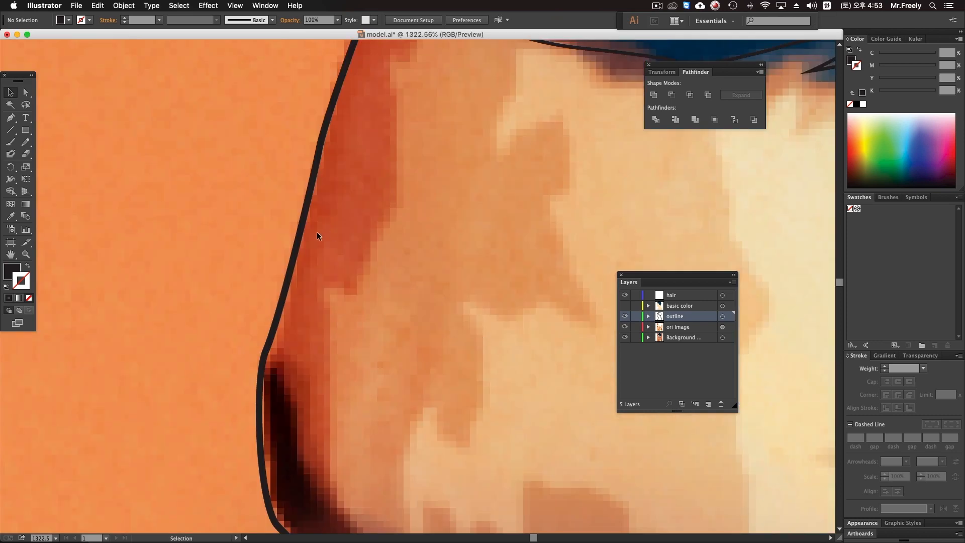
click(304, 232)
click(26, 93)
alt+super+click(337, 288)
alt+super+click(336, 295)
alt+super+click(335, 296)
alt+super+click(336, 296)
drag(516, 272, 297, 264)
click(370, 330)
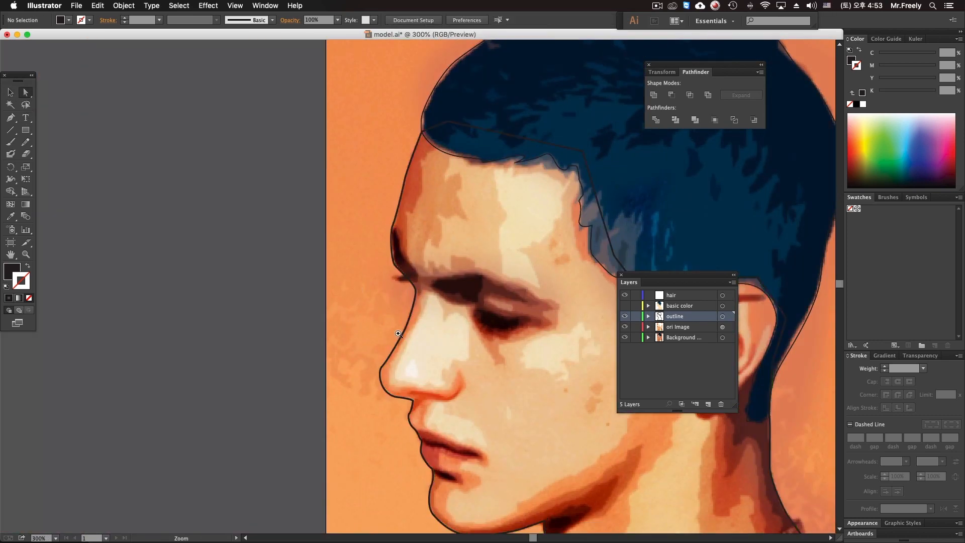
super+click(371, 331)
super+click(405, 316)
click(392, 320)
drag(391, 319, 384, 317)
drag(387, 366, 381, 372)
alt+super+click(463, 347)
alt+super+click(462, 347)
alt+super+click(461, 342)
click(322, 336)
Pull the outline's outer anchor point at the brow slightly outward to thicken the line along the lower forehead.
drag(331, 296, 353, 390)
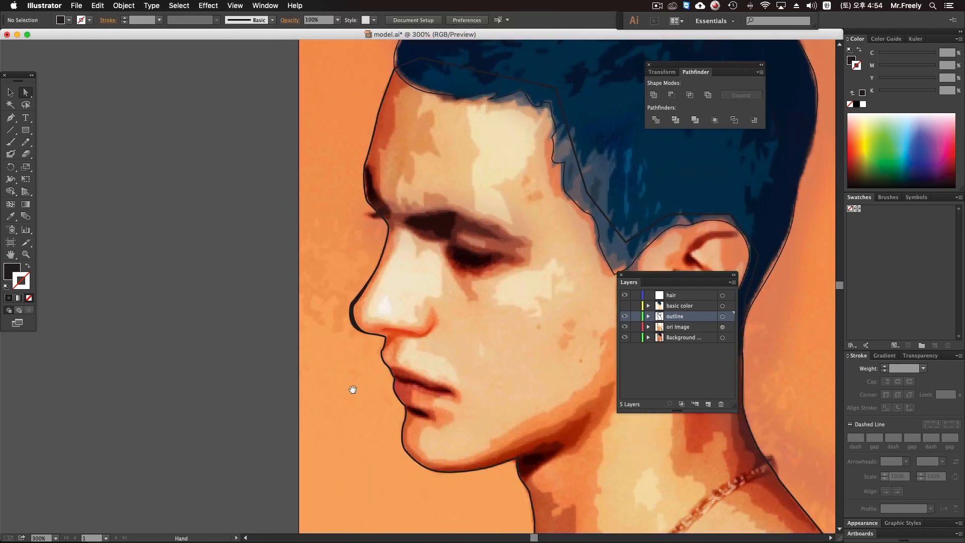
super+click(386, 219)
super+click(386, 220)
drag(400, 176, 372, 196)
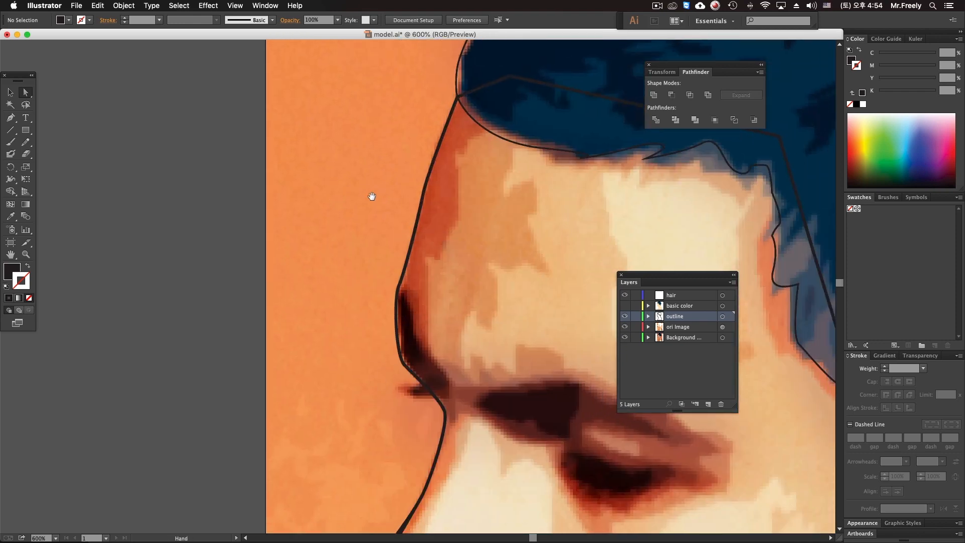
click(409, 243)
drag(399, 284, 394, 282)
key(space)
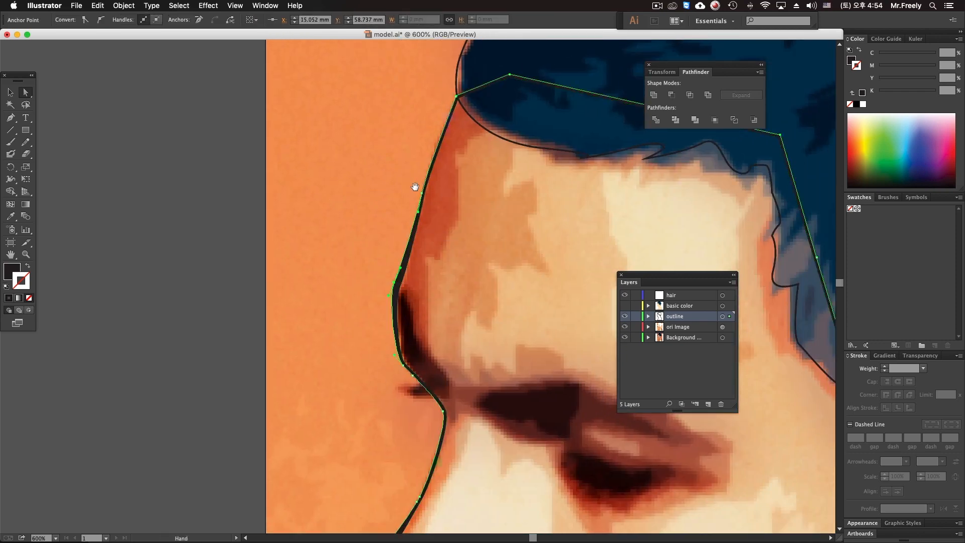
Nudge an anchor point of the body outline outward at the back of the neck to vary the line thickness.
drag(415, 187, 385, 301)
drag(427, 212, 299, 218)
alt+super+click(524, 302)
drag(513, 450, 528, 179)
super+click(528, 179)
drag(498, 407, 478, 130)
alt+super+click(519, 255)
alt+super+click(520, 255)
super+click(481, 351)
super+click(482, 350)
drag(412, 242, 519, 324)
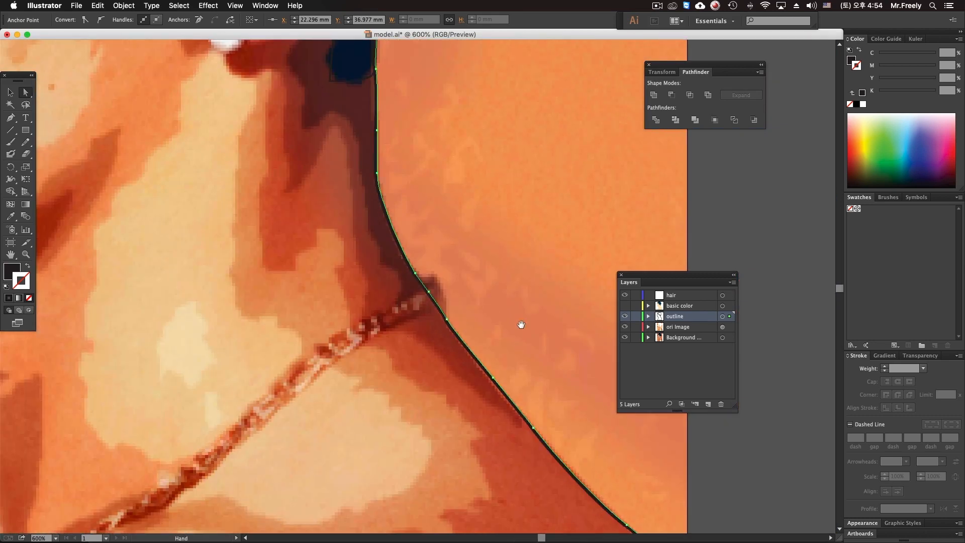
drag(474, 270, 534, 369)
click(455, 284)
click(439, 268)
drag(439, 272, 443, 271)
drag(441, 226, 441, 226)
Move an anchor point outward on the shoulder part of the body outline to thicken the line, and deselect it.
drag(556, 459, 523, 334)
drag(568, 419, 456, 298)
drag(547, 399, 555, 393)
alt+super+click(511, 398)
alt+super+click(510, 398)
alt+super+click(511, 397)
alt+super+click(511, 397)
click(511, 398)
Adjust an anchor point on the chest outline near the artboard's lower edge to thicken the line there.
drag(109, 81, 439, 325)
super+click(397, 336)
super+click(395, 337)
super+click(396, 337)
super+click(428, 353)
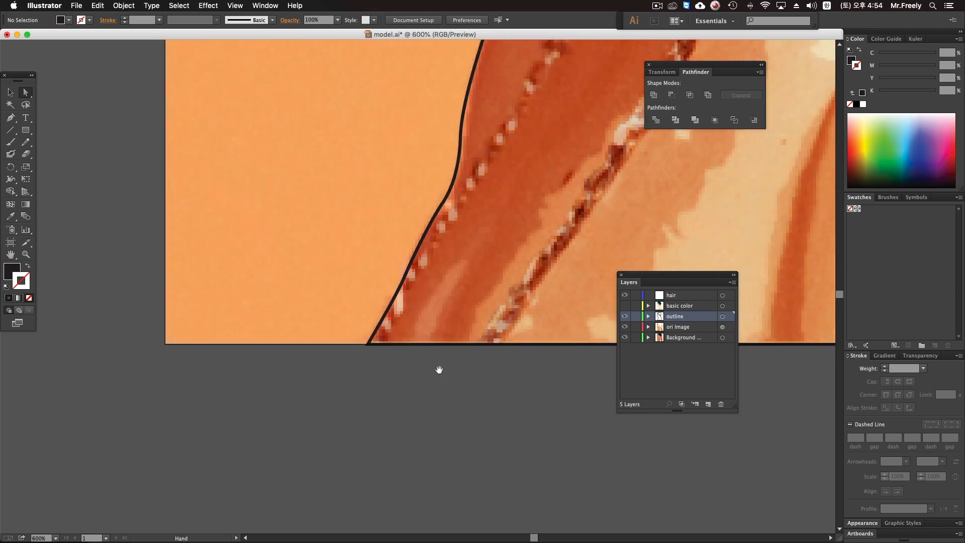
super+click(417, 368)
super+click(417, 368)
drag(369, 151, 383, 418)
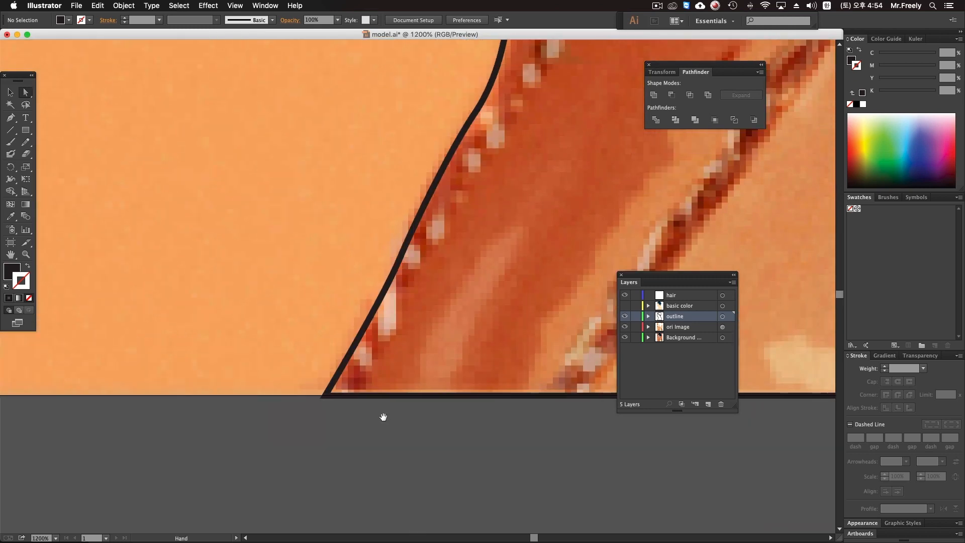
click(357, 330)
alt+super+click(399, 297)
alt+super+click(398, 297)
alt+super+click(400, 296)
drag(435, 268, 403, 383)
click(404, 385)
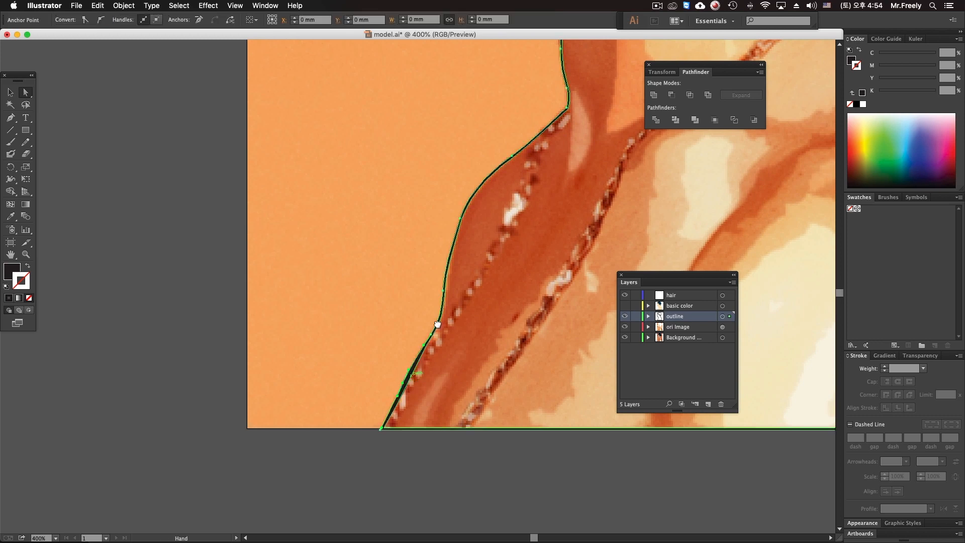
Move the outline's anchor points outward along the front of the shoulder to thicken the line there.
drag(437, 323, 421, 382)
drag(447, 282, 438, 278)
drag(500, 232, 474, 252)
drag(517, 187, 512, 286)
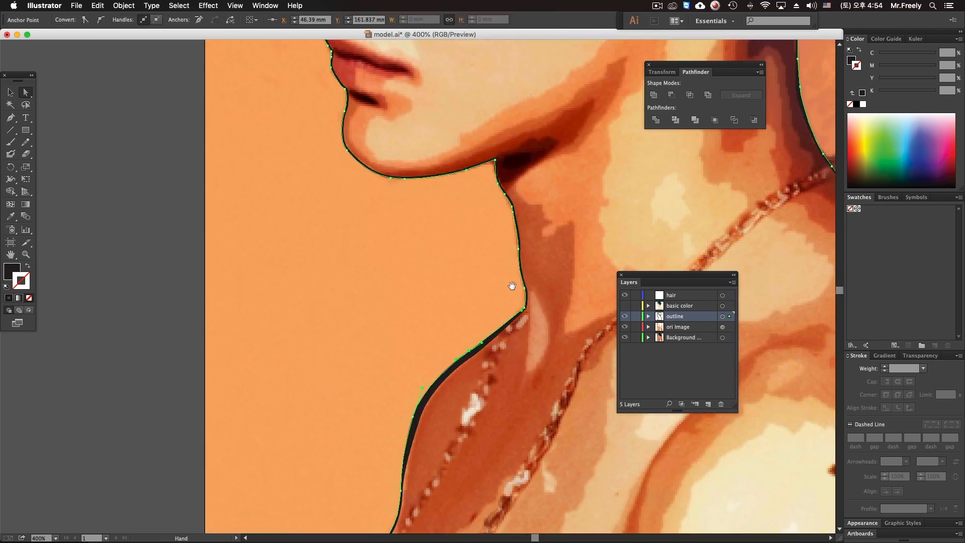
Adjust the outline's anchor points down the front of the neck to vary the line thickness below the jaw.
drag(518, 250, 515, 251)
click(524, 288)
drag(505, 218, 531, 307)
drag(523, 273, 500, 263)
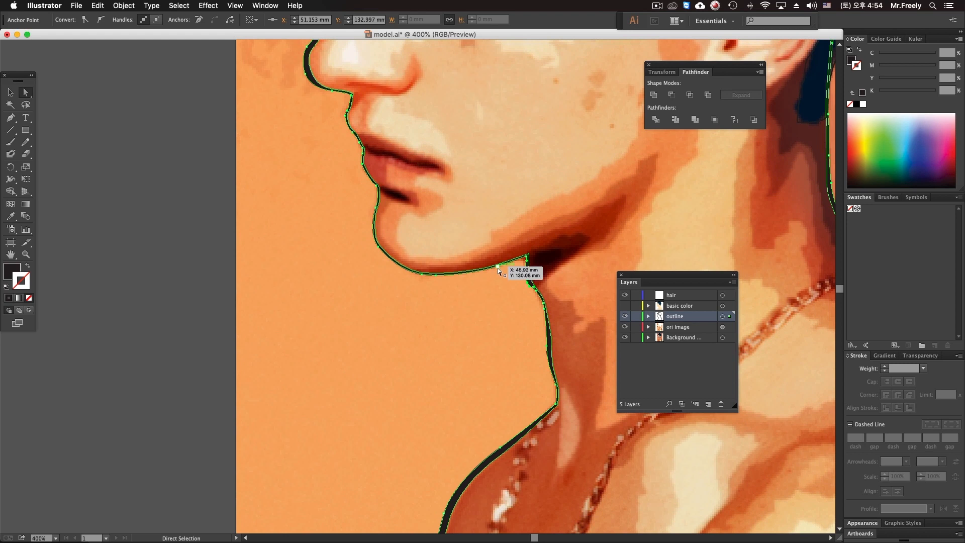
Pull the outline's anchor point under the chin outward to thicken the line, and undo the follow-up adjustment.
click(422, 275)
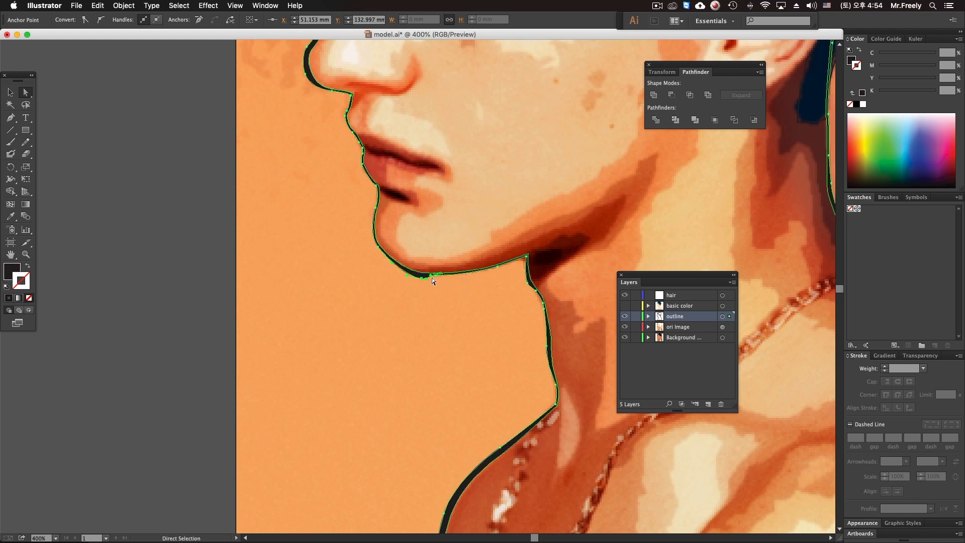
drag(436, 276, 438, 276)
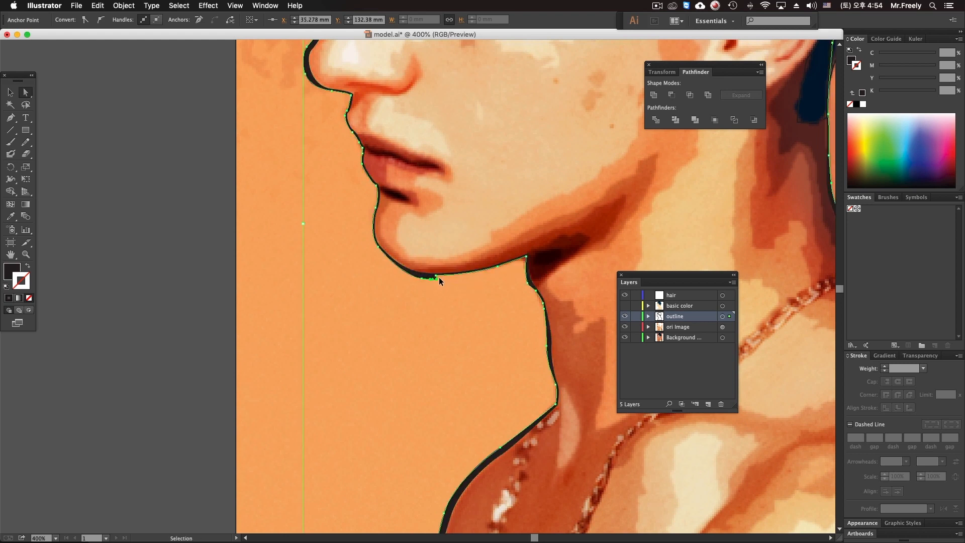
key(super+z)
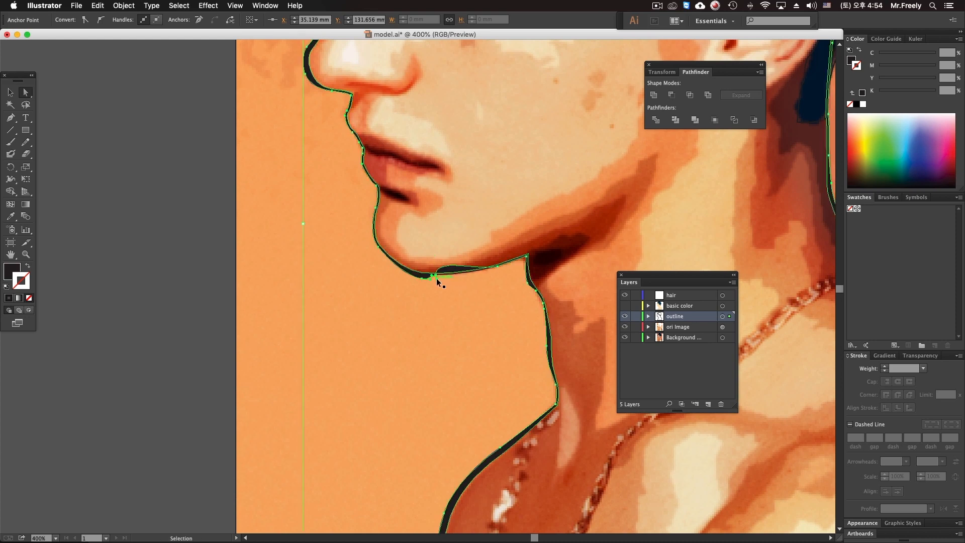
Move the dented anchor point under the chin down to the outline's lower edge to smooth the line, and deselect it.
drag(391, 252, 479, 305)
drag(425, 253, 426, 280)
drag(417, 266, 443, 280)
click(414, 263)
click(425, 254)
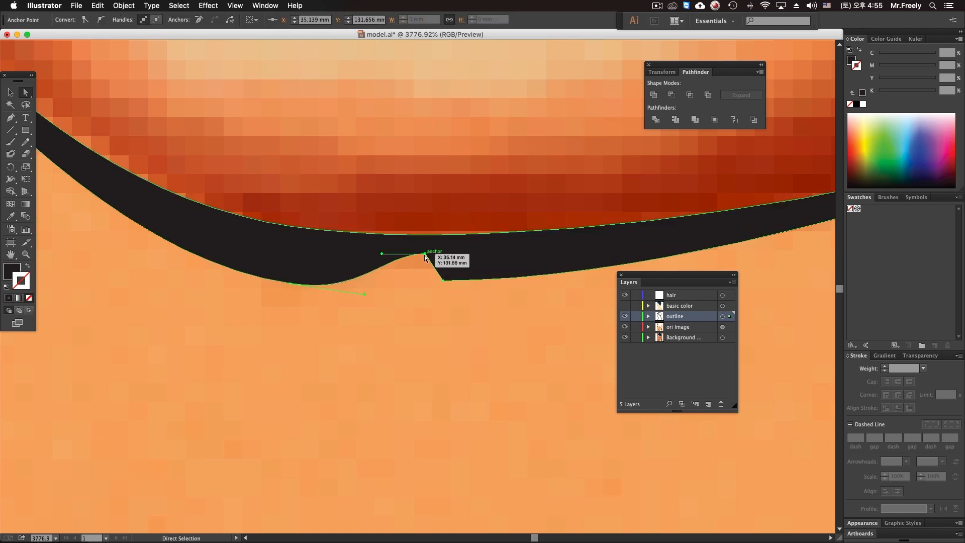
drag(425, 255, 415, 283)
alt+super+click(416, 283)
alt+super+click(417, 284)
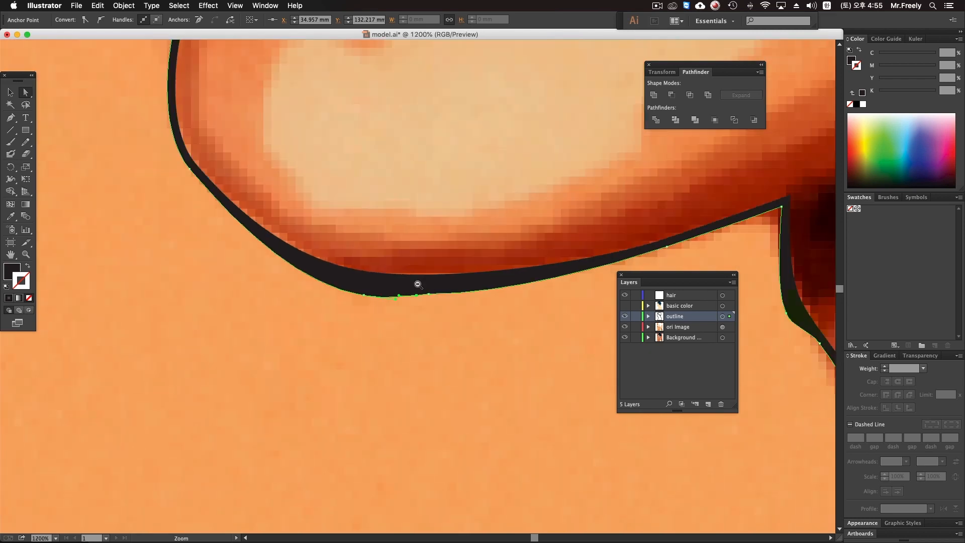
alt+super+click(417, 283)
alt+super+click(417, 283)
alt+super+click(417, 284)
alt+super+click(417, 283)
click(423, 319)
drag(425, 301, 459, 392)
Adjust the outline's anchor points along the lower lip to thicken the line, undoing any misplaced move.
super+click(401, 336)
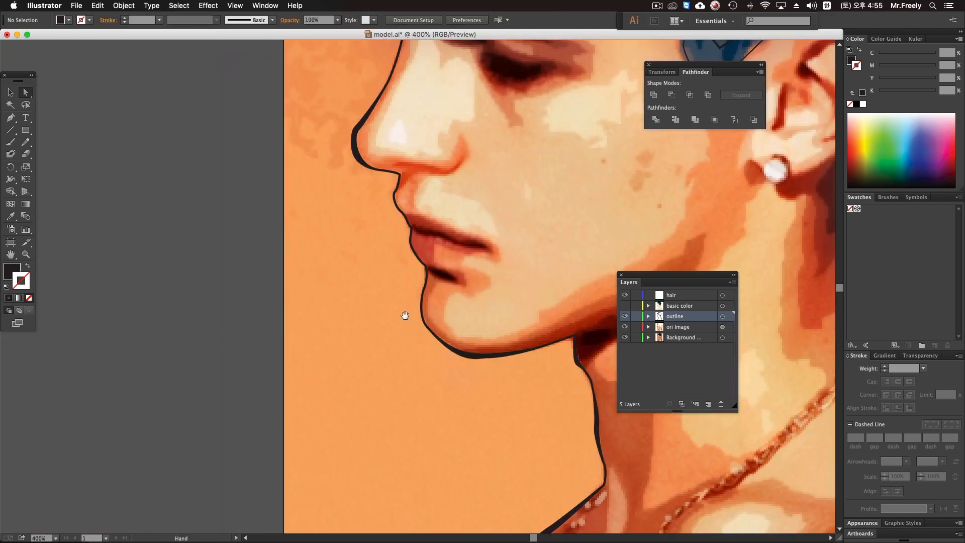
drag(401, 336, 402, 390)
super+click(436, 291)
super+click(436, 291)
drag(392, 292, 410, 221)
click(436, 315)
drag(435, 318, 429, 281)
key(super+z)
drag(449, 421, 458, 329)
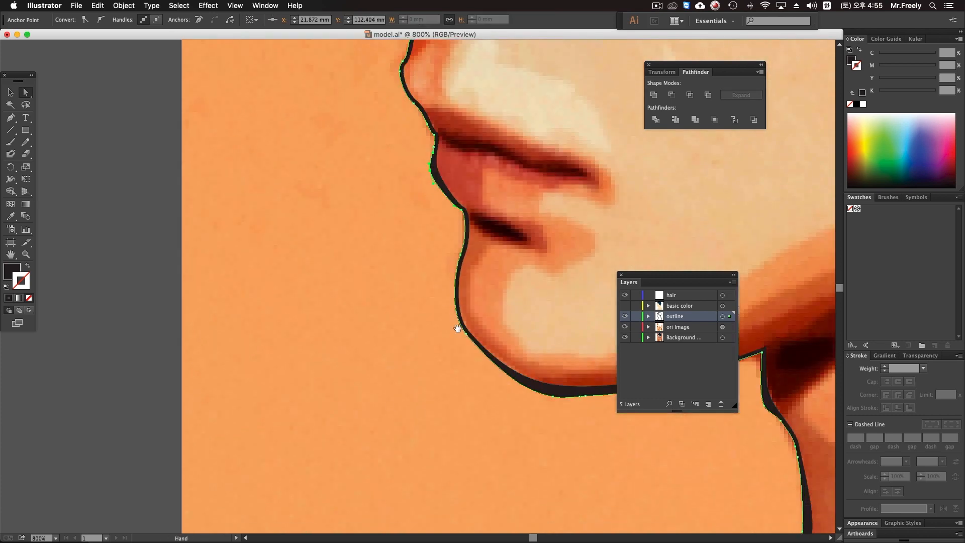
click(466, 333)
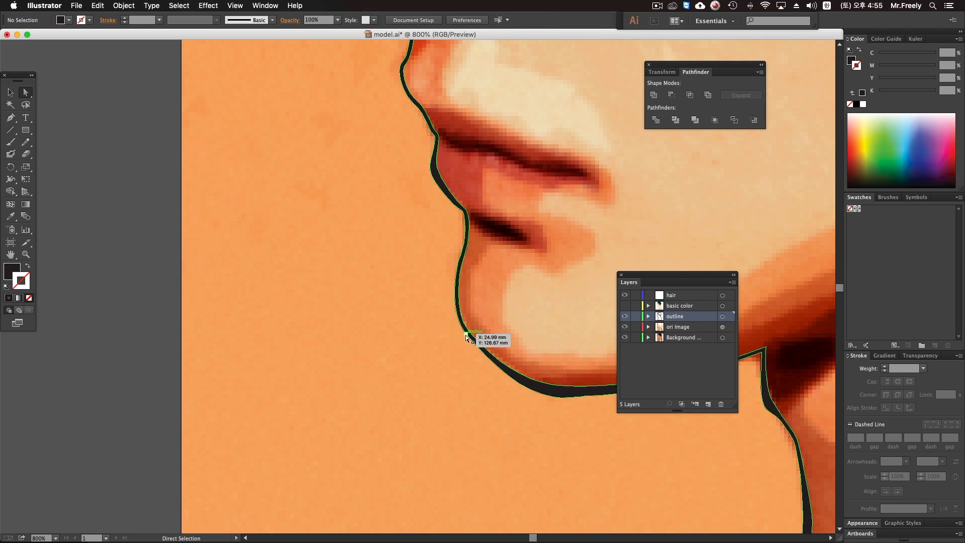
Move the outline's anchor point above the upper lip outward to thicken the line just below the nose.
drag(399, 109, 462, 406)
click(438, 367)
click(463, 371)
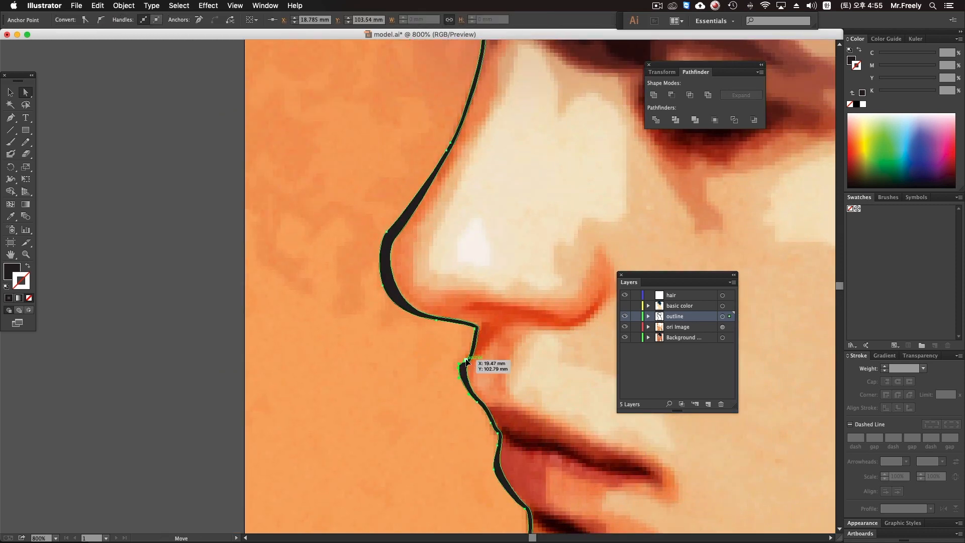
click(434, 381)
key(super+space)
alt+super+click(432, 282)
Undo the first move of the anchor point on the nose's underside and reposition it slightly to refine the line thickness.
click(424, 317)
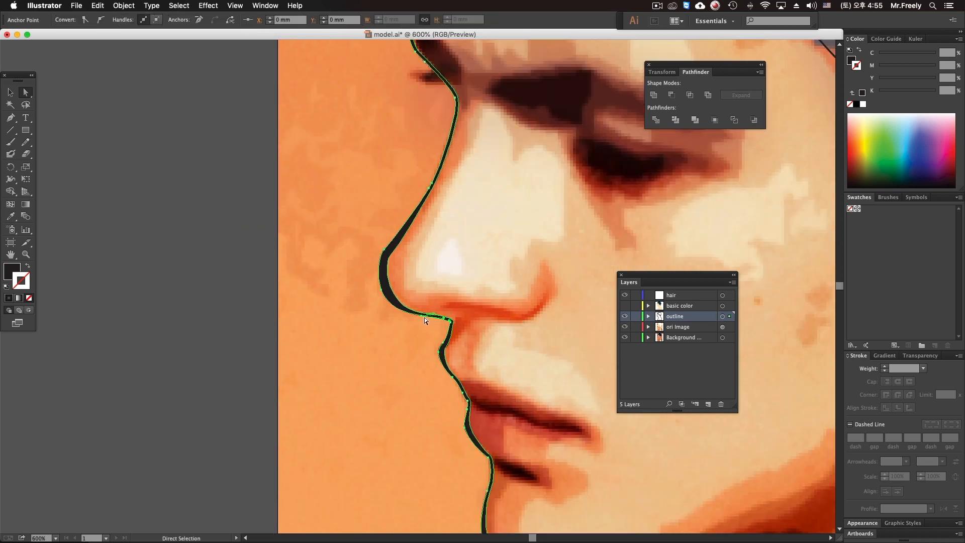
click(416, 327)
drag(420, 315, 422, 319)
key(super+z)
click(423, 316)
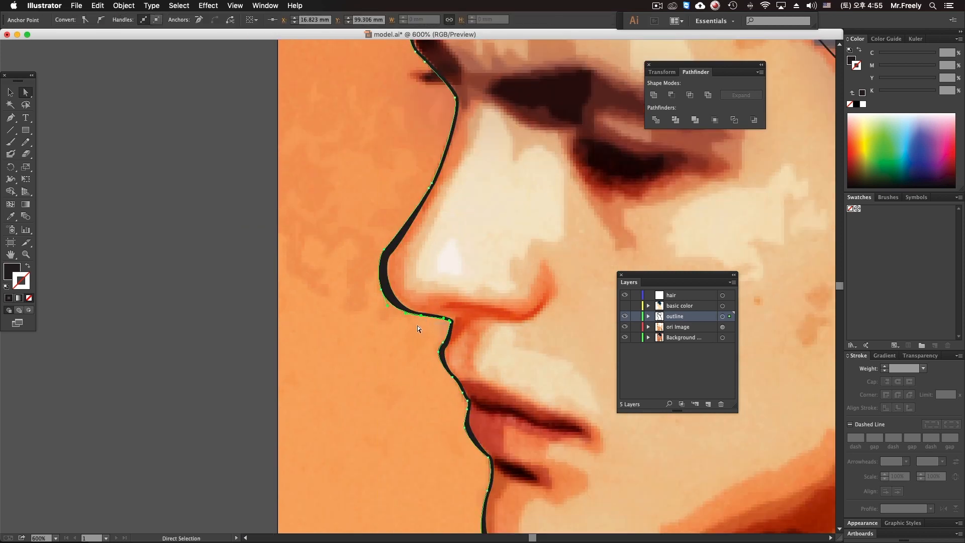
drag(421, 316, 420, 318)
Pull the outline's anchor point at the brow ridge slightly outward to thicken the line, and deselect it.
key(space)
drag(436, 102, 467, 295)
drag(446, 246, 440, 243)
click(406, 269)
Examine the varied line thickness of the outline over the whole portrait.
alt+super+click(449, 289)
alt+super+click(447, 301)
alt+super+click(443, 309)
alt+super+click(439, 314)
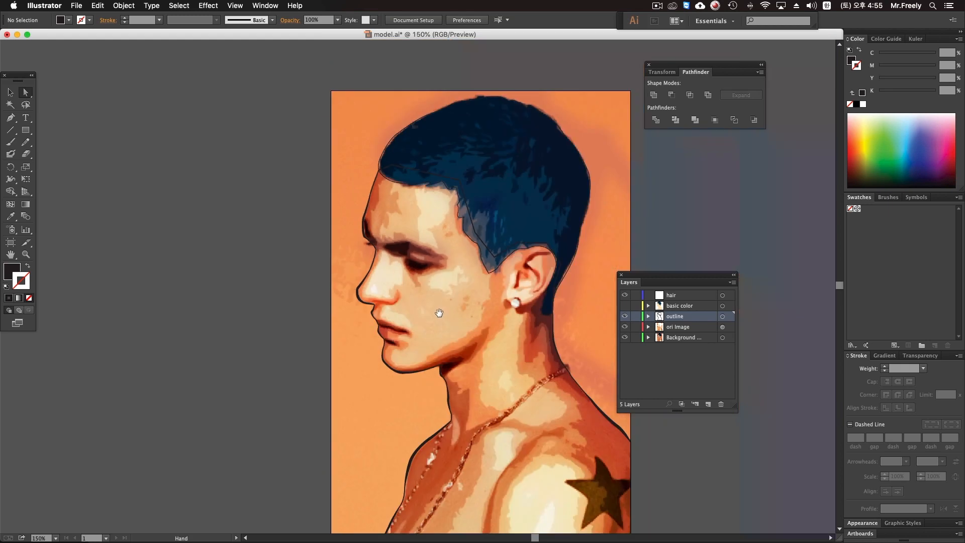
click(430, 301)
drag(429, 300, 467, 264)
click(312, 349)
drag(471, 416, 424, 343)
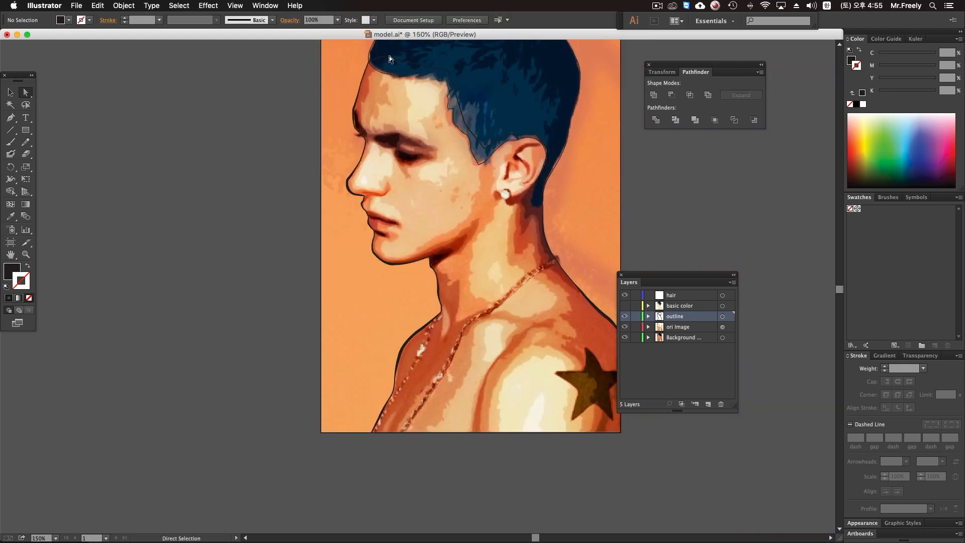
drag(503, 271, 519, 304)
Hide every layer except outline to check the line work on its own.
click(627, 351)
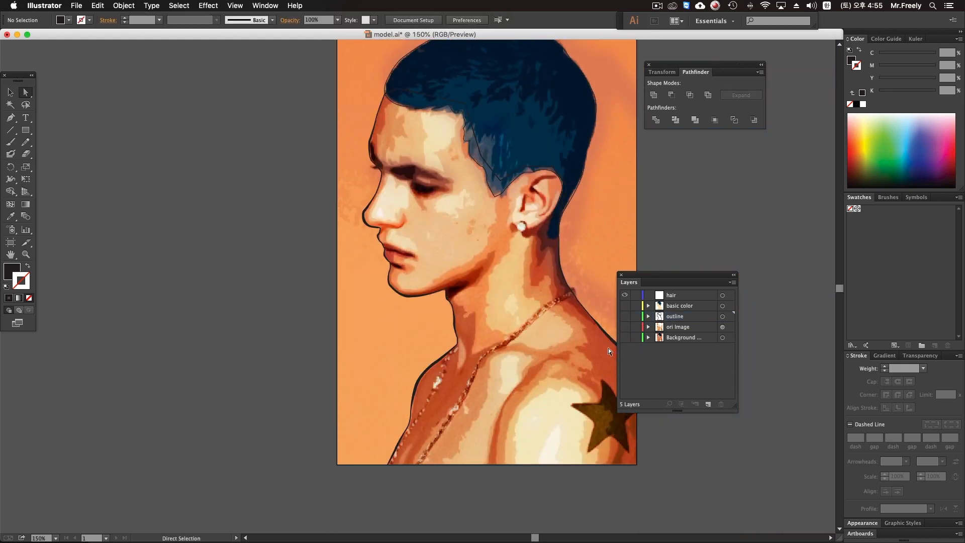
drag(624, 299, 624, 296)
click(625, 338)
click(625, 337)
click(625, 328)
click(625, 317)
click(625, 317)
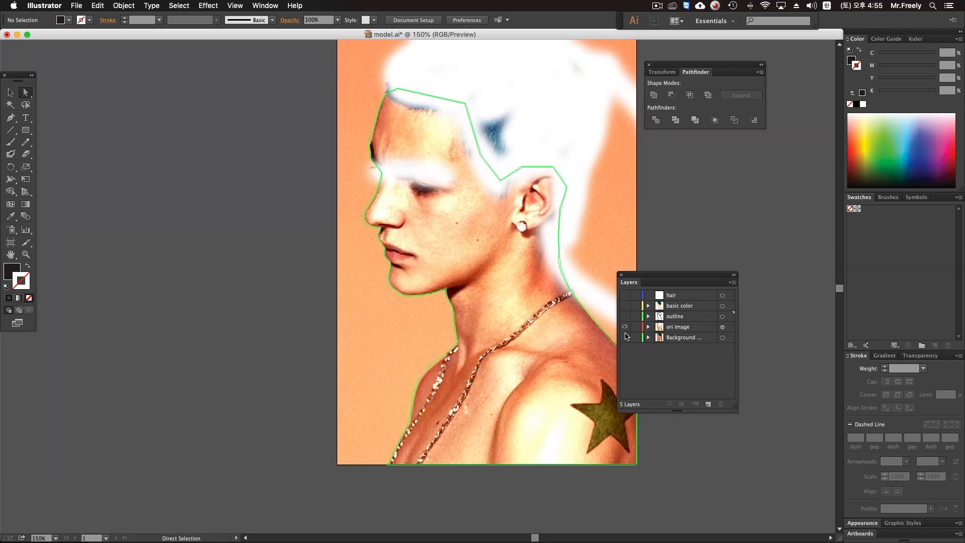
click(669, 327)
click(669, 318)
click(625, 327)
click(626, 318)
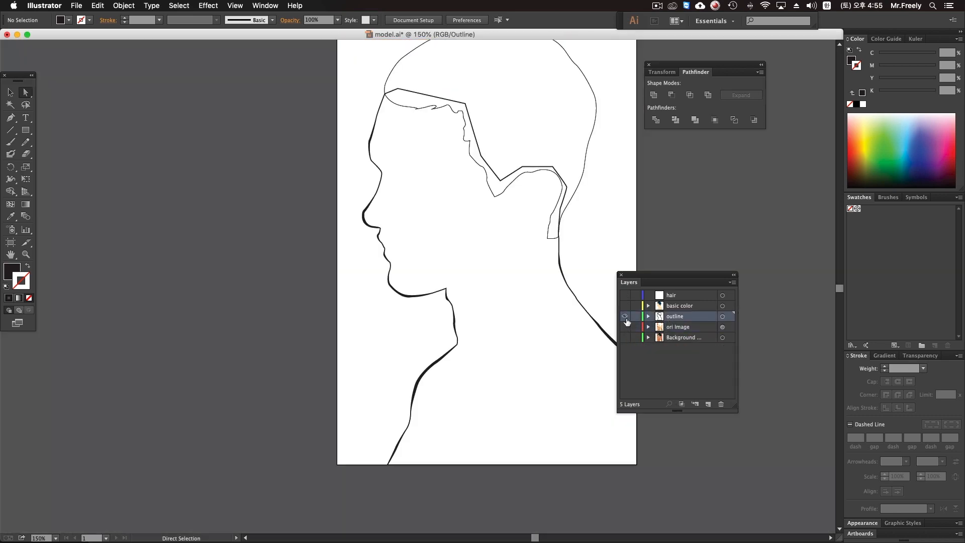
key(space)
drag(383, 322, 354, 316)
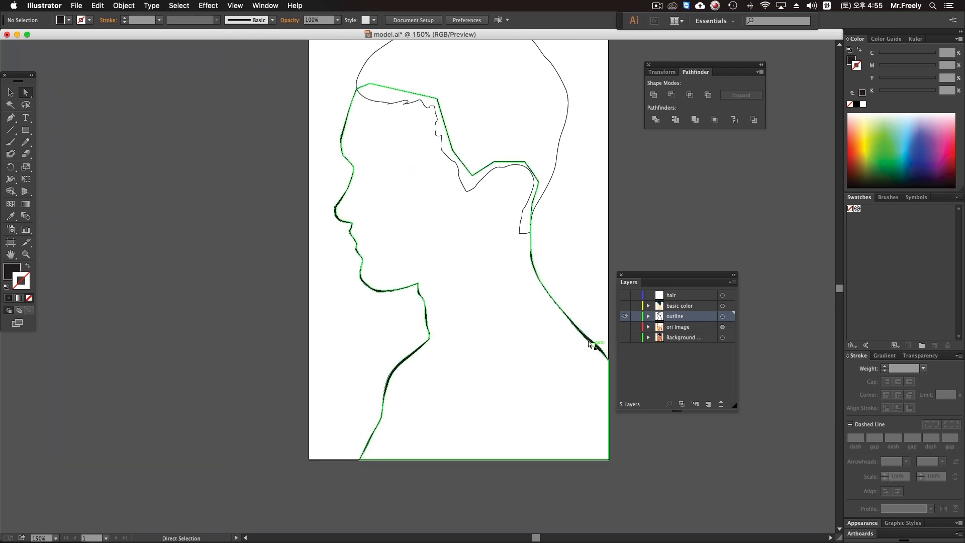
Show the ori Image and Background layers again and convert the hair outline's stroke into a filled shape with Outline Stroke.
click(625, 338)
key(space)
drag(458, 152, 496, 214)
super+click(470, 198)
super+click(470, 199)
super+click(470, 198)
drag(271, 388, 448, 253)
click(297, 208)
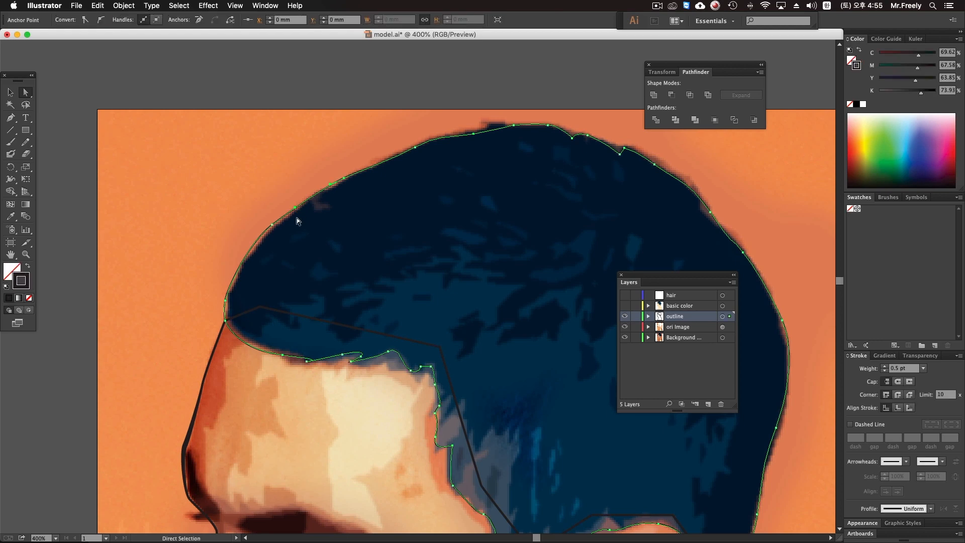
key(super+space)
drag(254, 192, 391, 272)
key(space)
drag(124, 212, 317, 225)
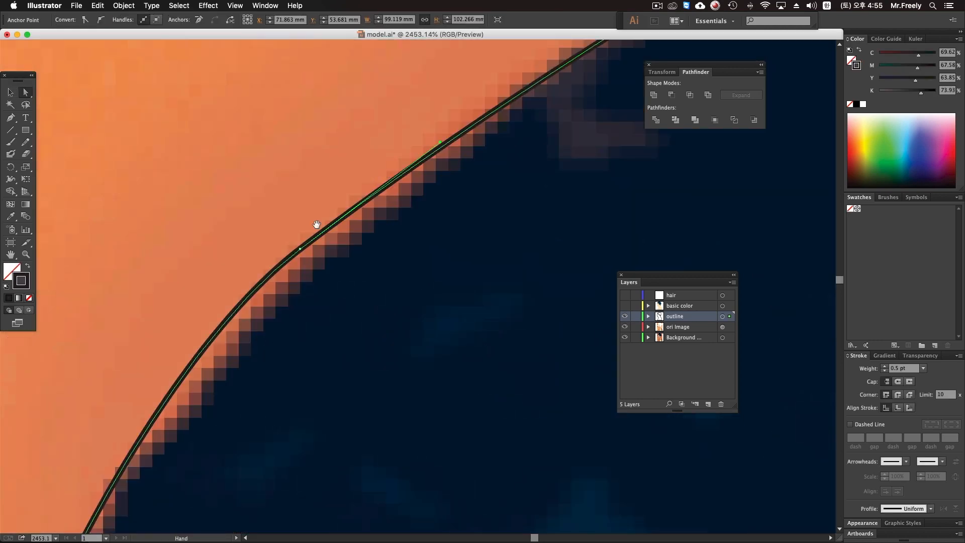
click(133, 4)
mouse_move(186, 199)
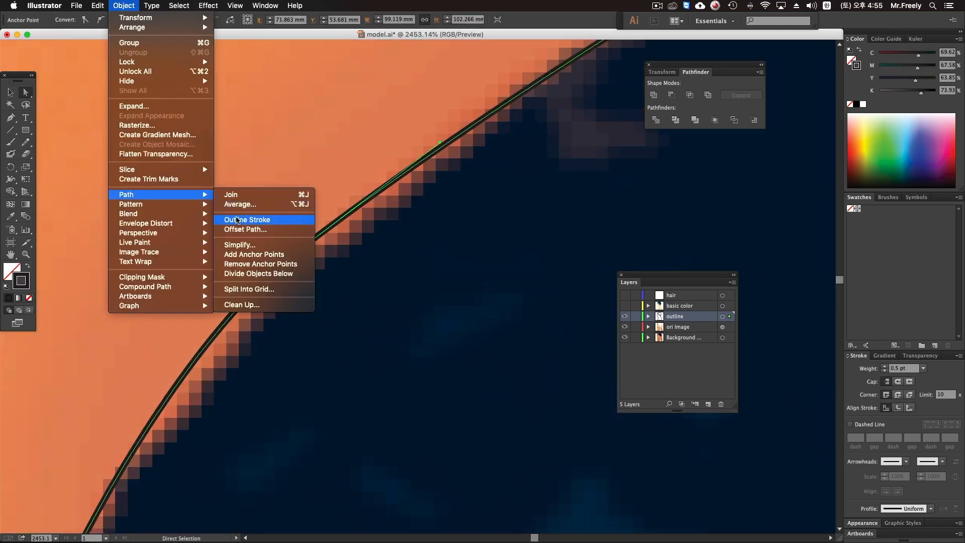
click(282, 218)
Move an anchor point inward on the inner edge of the hair outline at the nape behind the ear.
alt+super+click(365, 296)
alt+super+click(366, 296)
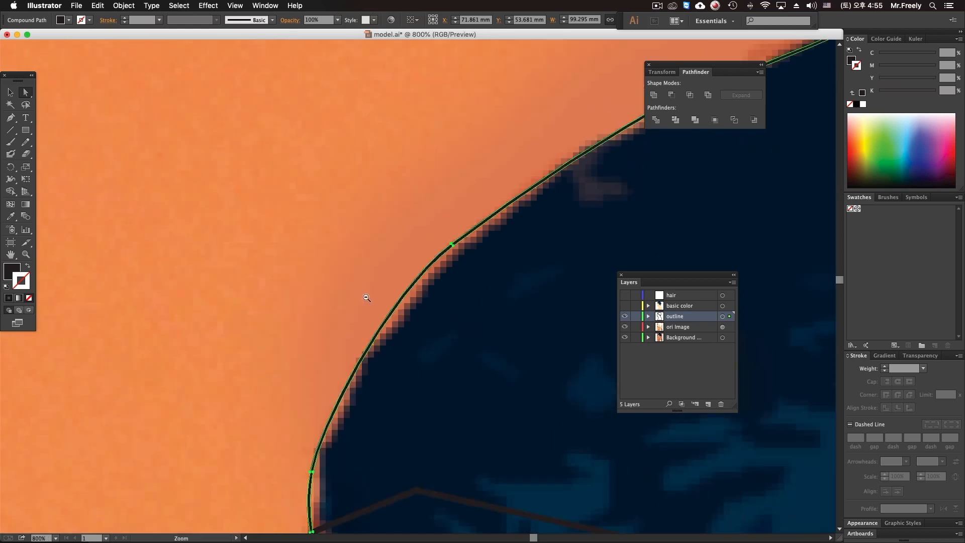
alt+super+click(347, 322)
drag(322, 350, 459, 315)
alt+super+click(568, 294)
drag(573, 293, 291, 291)
alt+super+click(377, 292)
drag(554, 326, 392, 243)
click(608, 206)
drag(543, 372, 509, 216)
drag(413, 243, 543, 398)
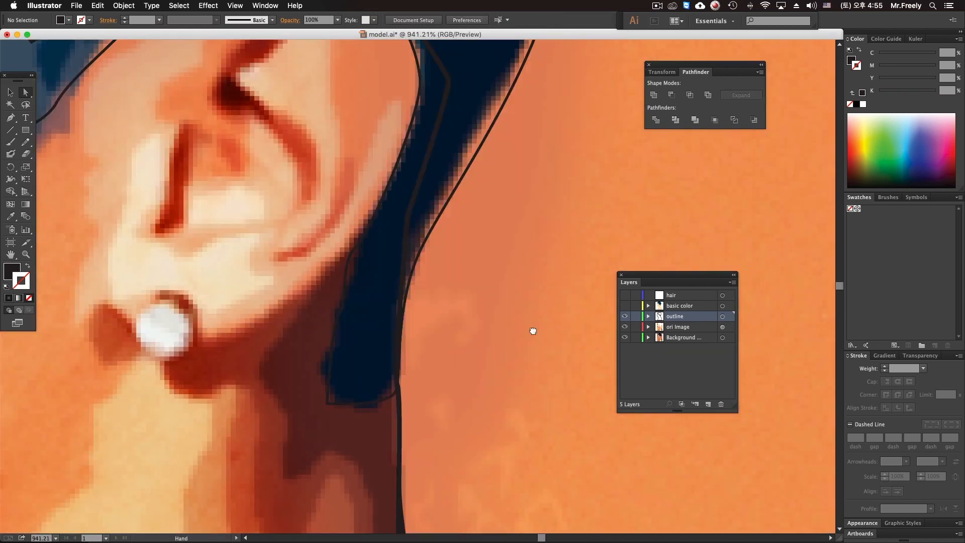
click(415, 270)
drag(443, 292, 484, 312)
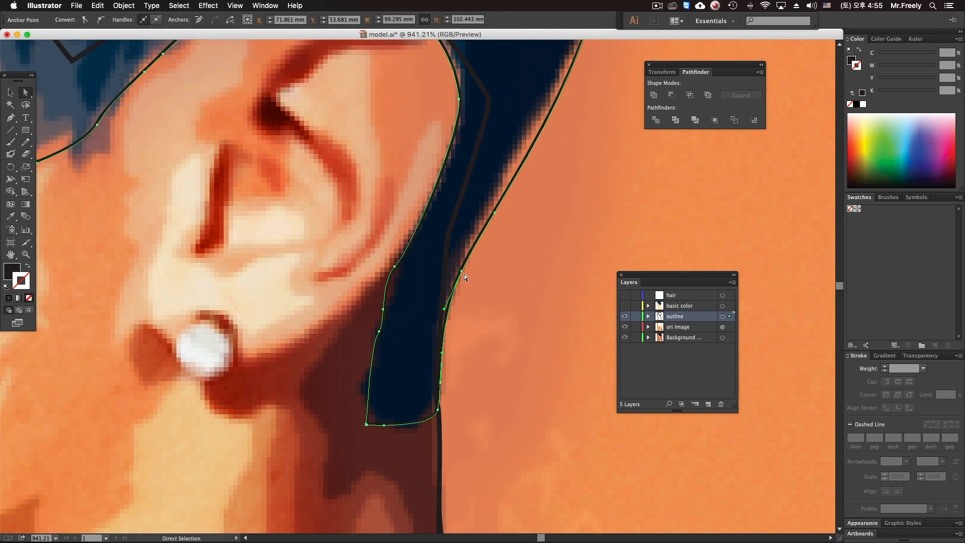
click(463, 273)
click(462, 271)
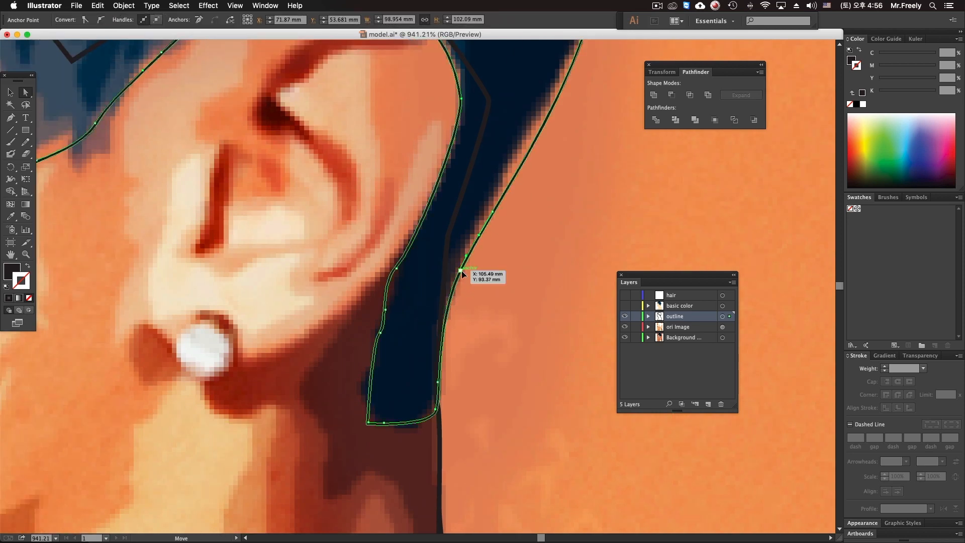
key(super+equal)
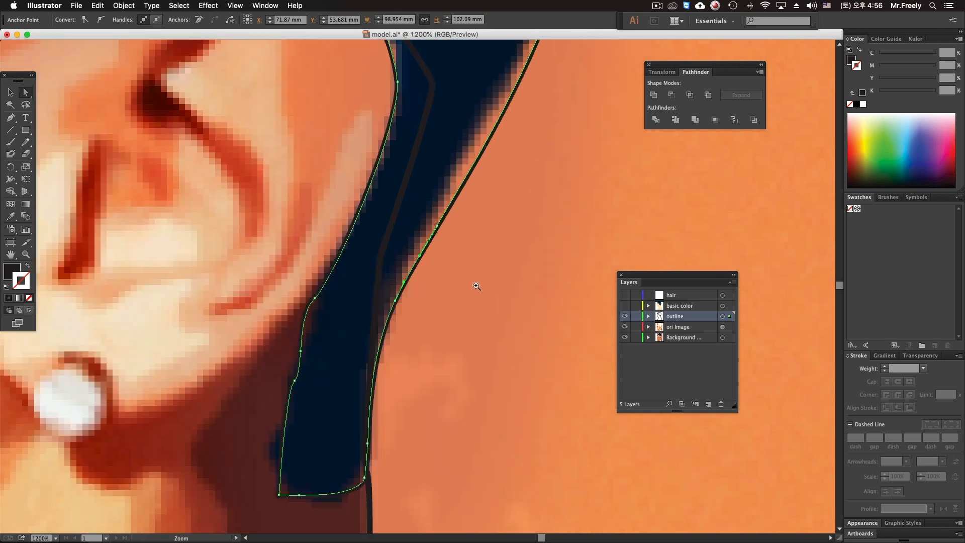
click(402, 379)
click(381, 414)
mouse_move(420, 229)
mouse_down()
mouse_move(427, 232)
mouse_move(415, 229)
mouse_up()
scroll(483, 176, up, 3)
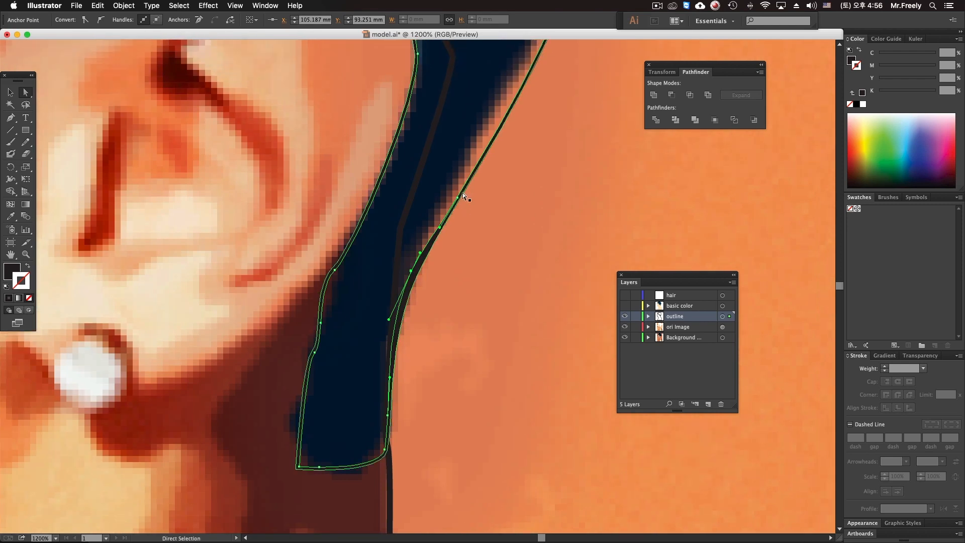
Move the hair outline's anchor points outward behind the ear and up the back of the head to thicken the line.
drag(460, 201, 467, 203)
click(459, 201)
drag(442, 230, 446, 232)
drag(460, 200, 463, 202)
drag(511, 99, 502, 315)
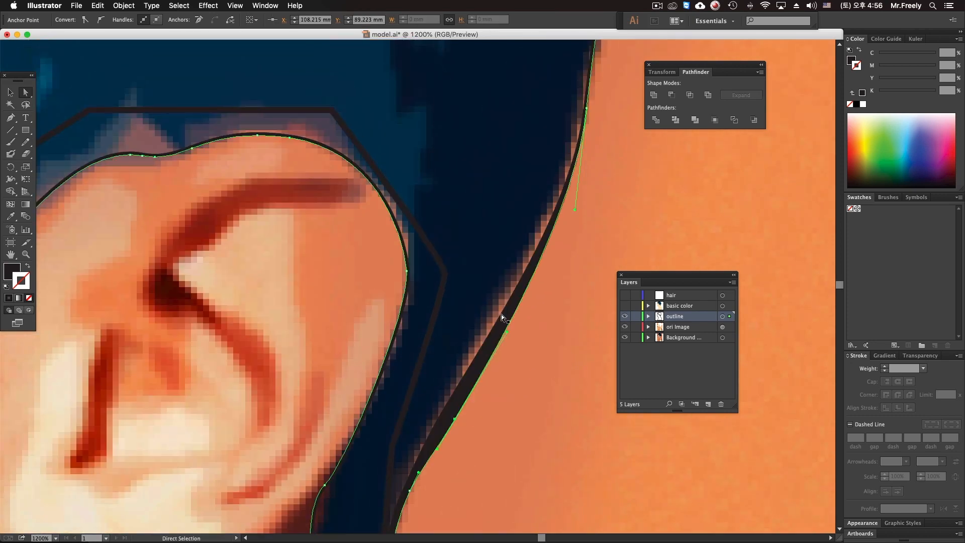
drag(542, 214, 495, 399)
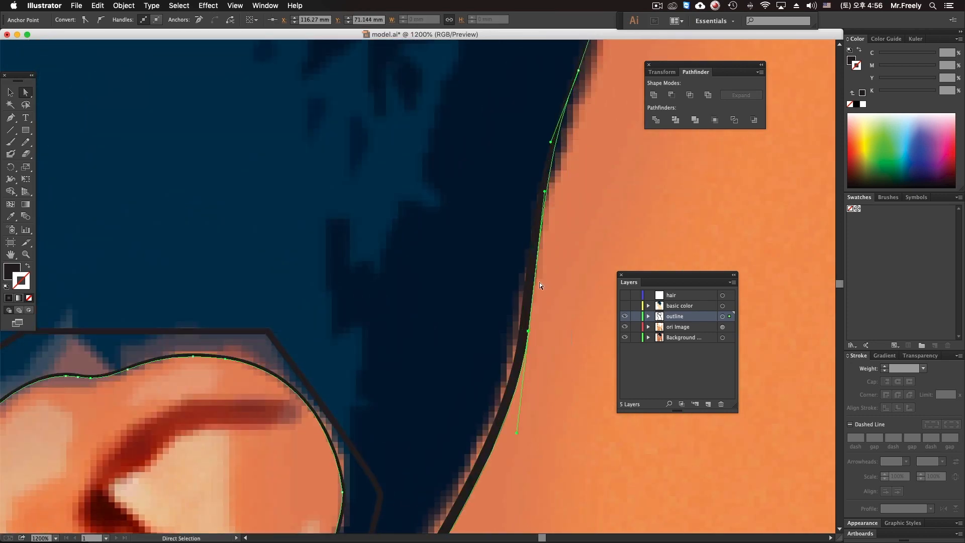
alt+super+click(523, 288)
alt+super+click(523, 288)
alt+super+click(522, 288)
alt+super+click(523, 288)
drag(390, 295, 448, 293)
drag(394, 209, 552, 326)
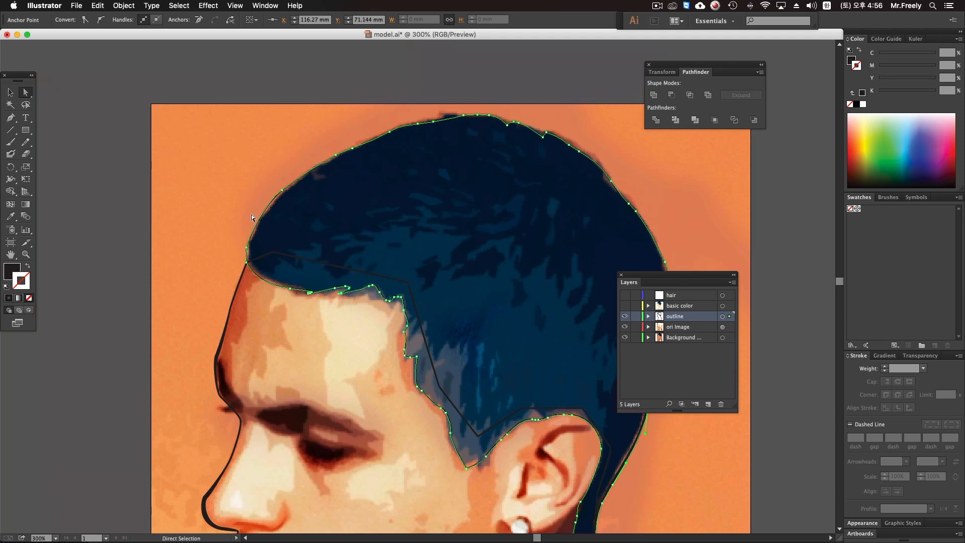
click(8, 91)
click(381, 156)
drag(298, 267, 298, 271)
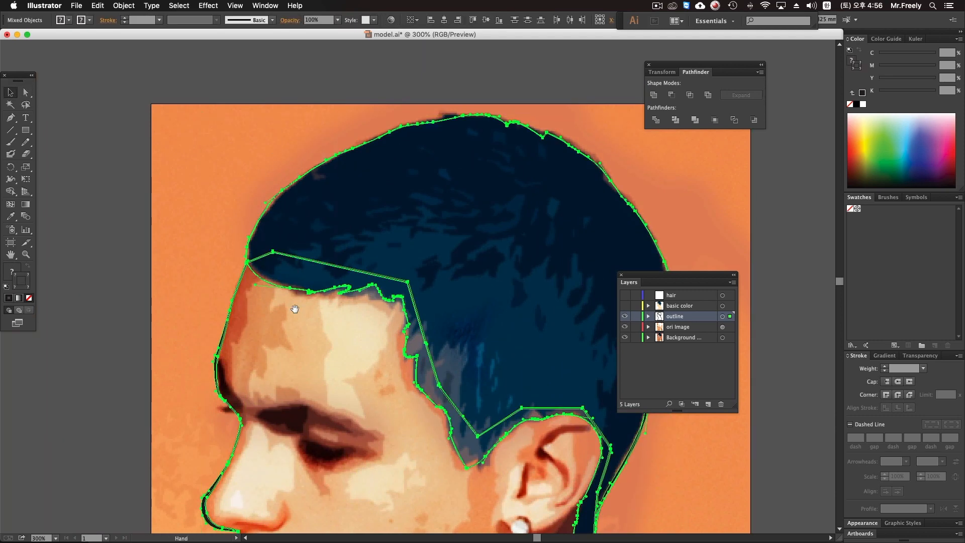
drag(293, 309, 285, 256)
drag(199, 171, 300, 234)
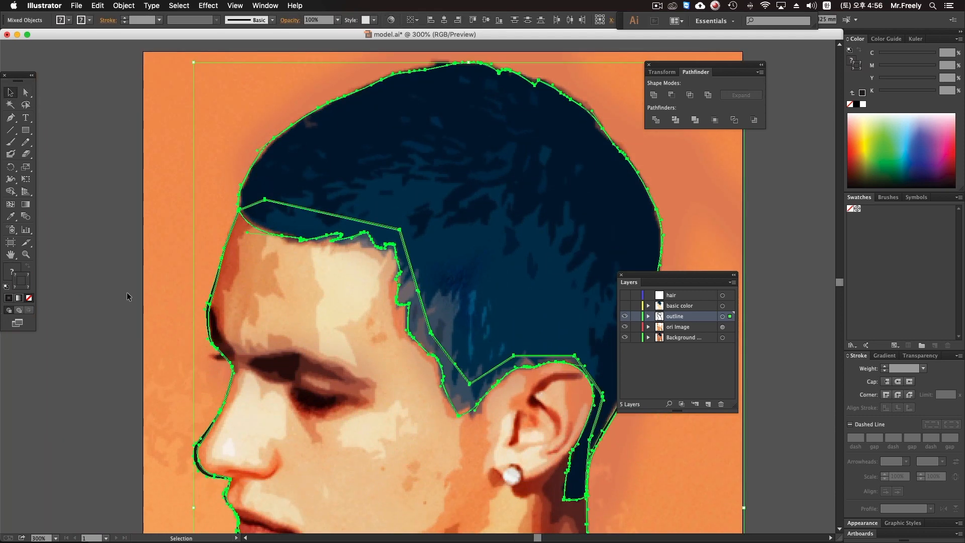
click(152, 278)
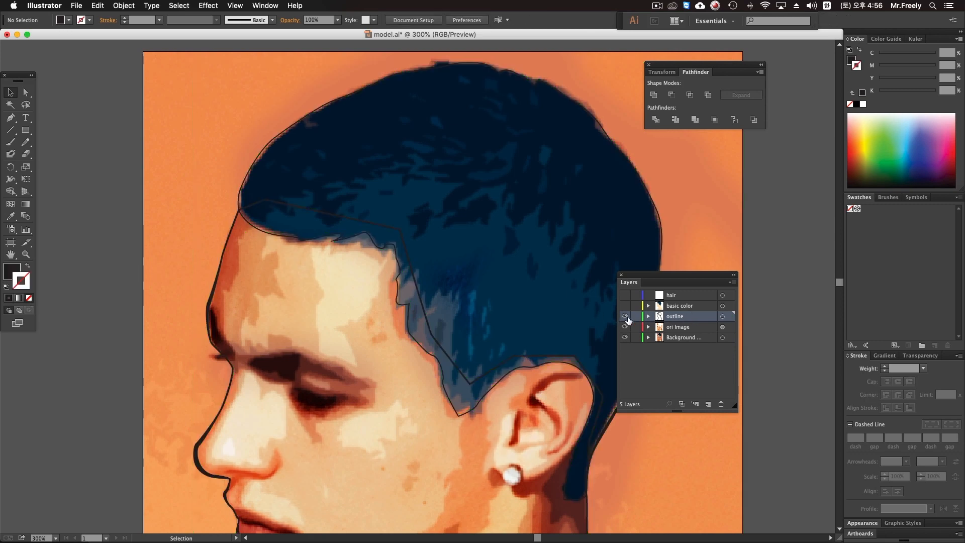
Hide the ori Image and Background layers so that only the outline layer is shown.
drag(625, 326, 626, 338)
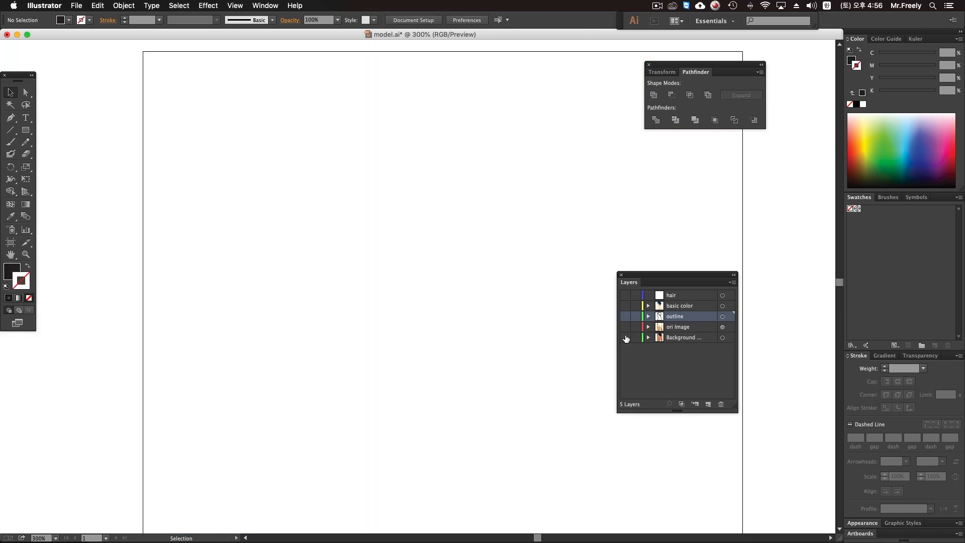
click(625, 317)
key(super+y)
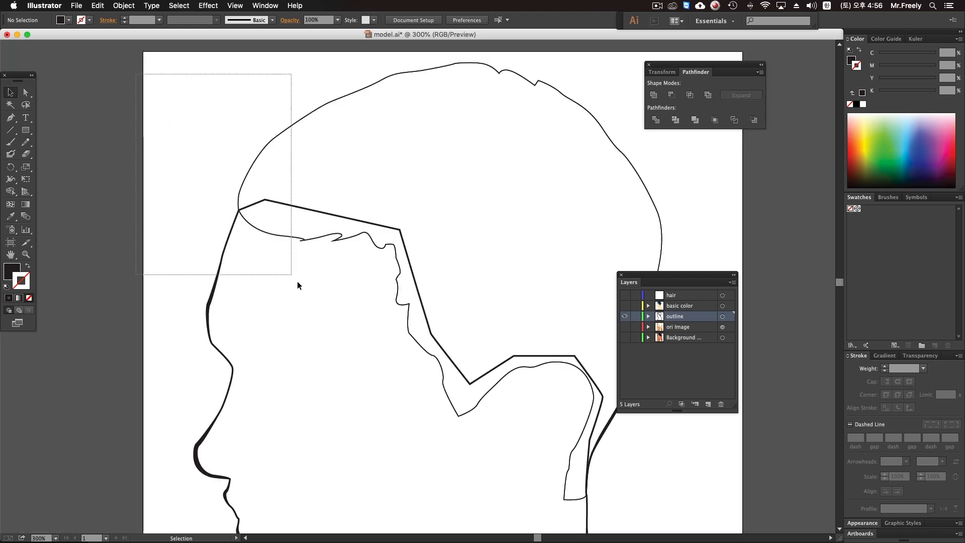
Try to replace the black fill of all outline shapes with a black stroke and no fill.
drag(297, 282, 297, 283)
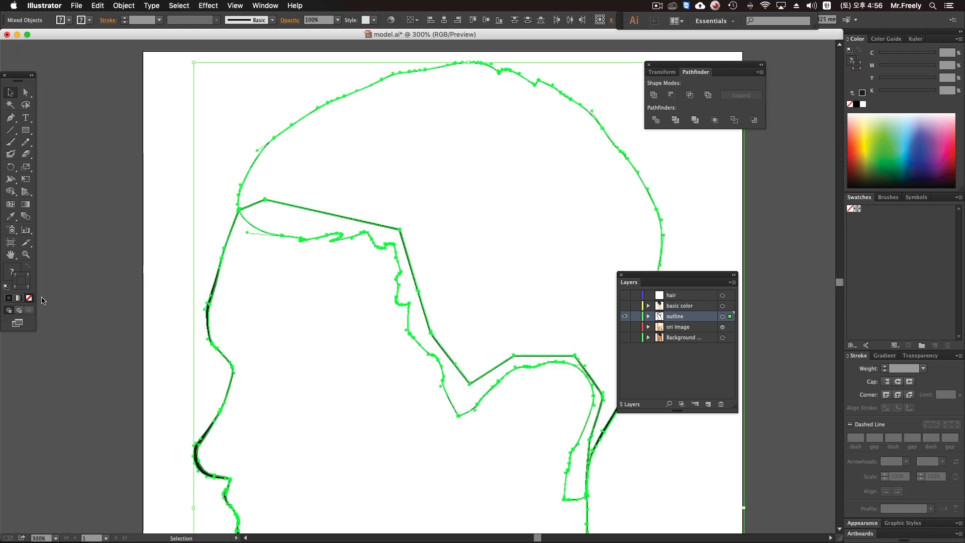
click(10, 299)
click(29, 299)
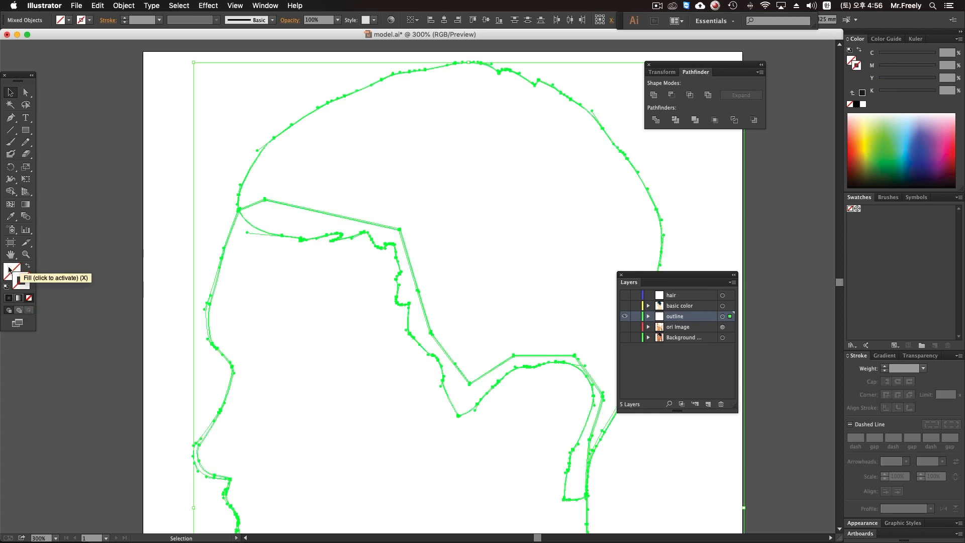
click(10, 299)
click(27, 268)
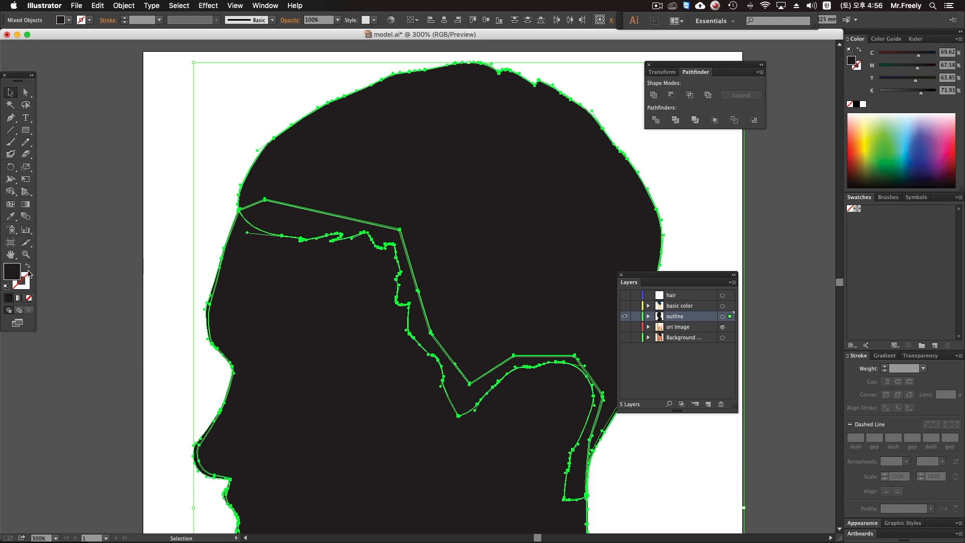
click(27, 268)
Move the body outline aside to check for a duplicate path beneath it, and undo the move.
click(193, 213)
drag(273, 235, 274, 236)
click(227, 272)
drag(213, 291, 382, 284)
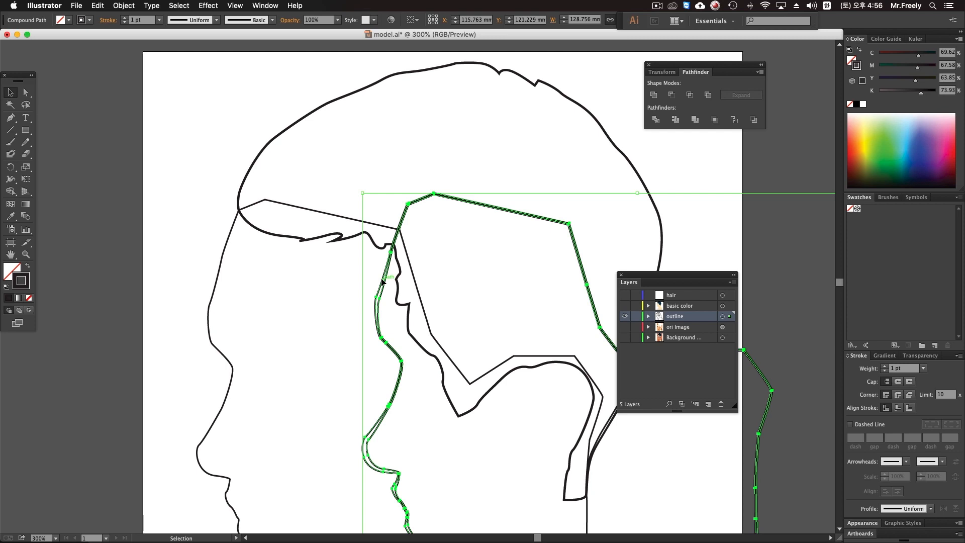
key(super+z)
key(super+shift+z)
key(super+z)
Try swapping fill and stroke on all outline artwork, inspect the forehead line up close, and undo the change.
key(shift+x)
click(200, 275)
key(super+a)
key(shift+x)
drag(196, 274, 226, 275)
super+click(271, 279)
super+click(272, 279)
drag(420, 287, 461, 282)
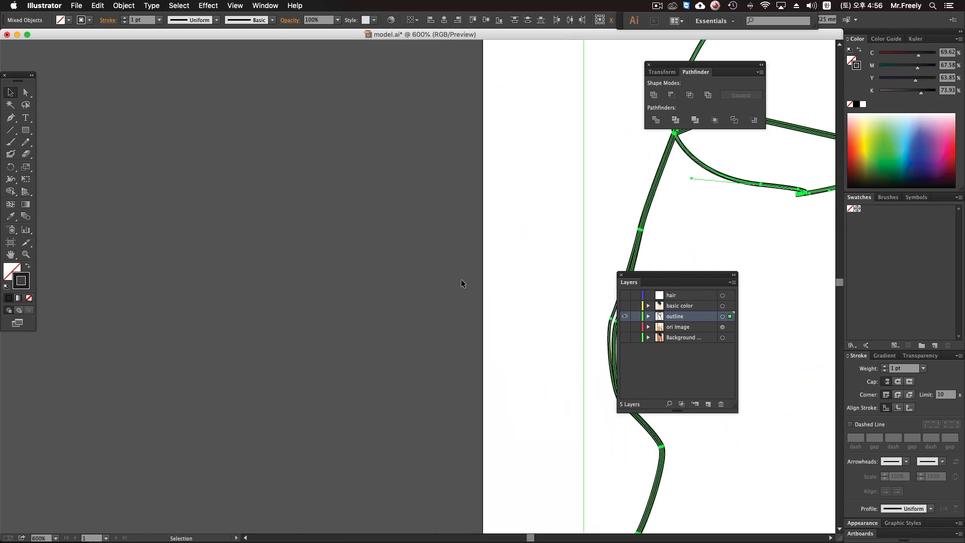
key(slash)
drag(540, 298, 277, 276)
key(super+z)
Move the filled body outline aside at the brow to expose the thin path beneath it, and undo the move.
click(308, 288)
drag(291, 229, 414, 341)
drag(117, 239, 190, 256)
drag(297, 289, 601, 270)
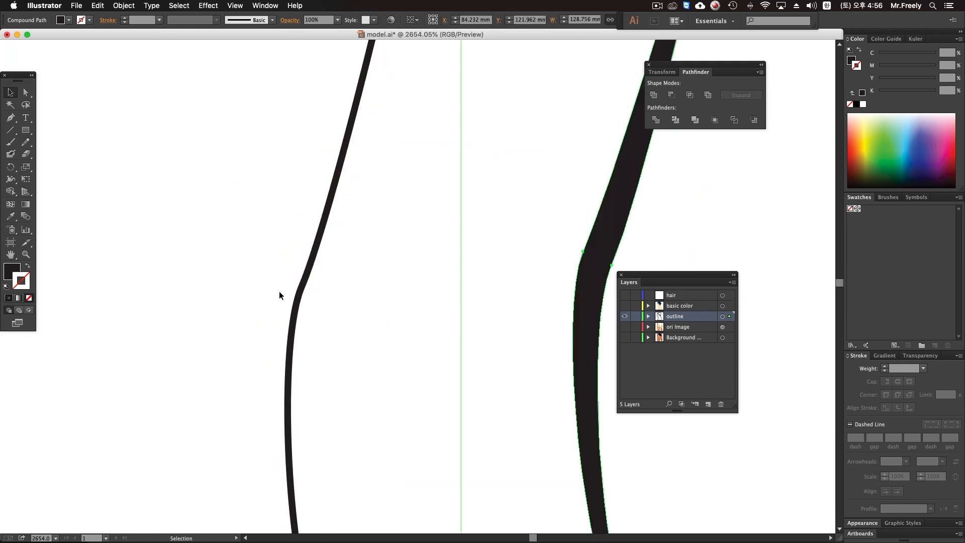
click(301, 289)
key(super+z)
Convert the thin 0.5 pt body path into a filled shape with Outline Stroke and apply Unite to it.
alt+super+click(357, 301)
drag(323, 335, 300, 340)
click(300, 343)
drag(342, 275, 327, 330)
alt+super+click(328, 329)
alt+super+click(328, 329)
alt+super+click(331, 338)
drag(524, 311, 343, 361)
alt+super+click(408, 327)
alt+super+click(409, 326)
alt+super+click(408, 326)
alt+super+click(409, 327)
alt+super+click(409, 327)
drag(571, 199, 364, 391)
click(351, 368)
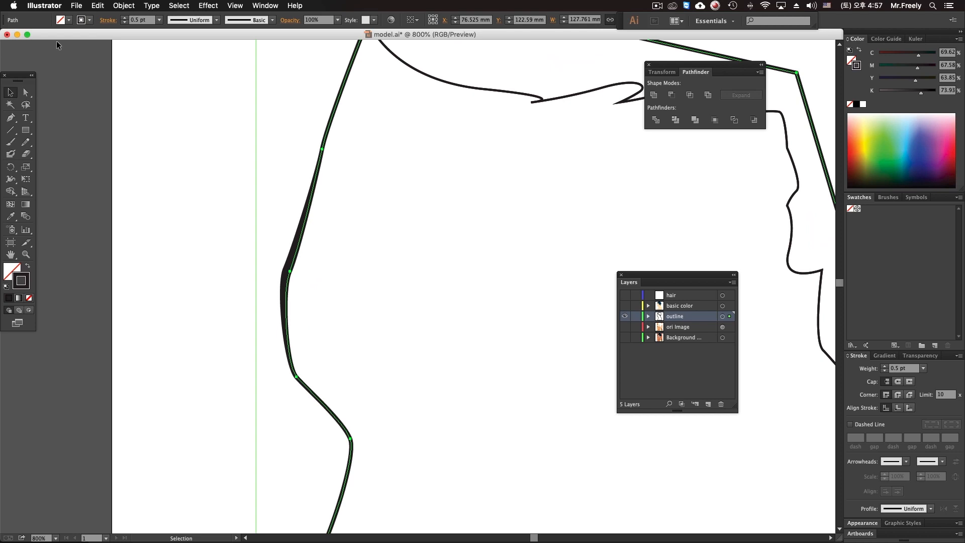
click(124, 6)
mouse_move(147, 195)
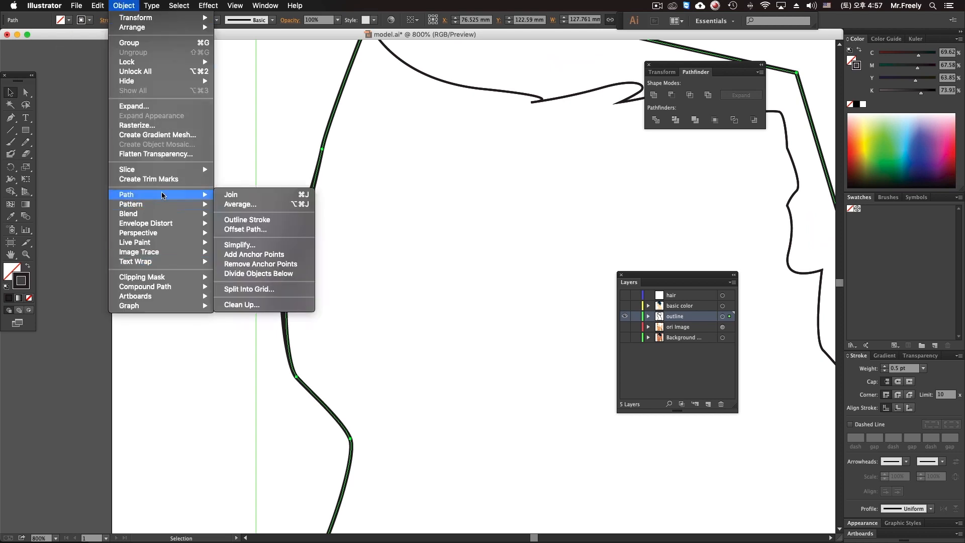
click(270, 220)
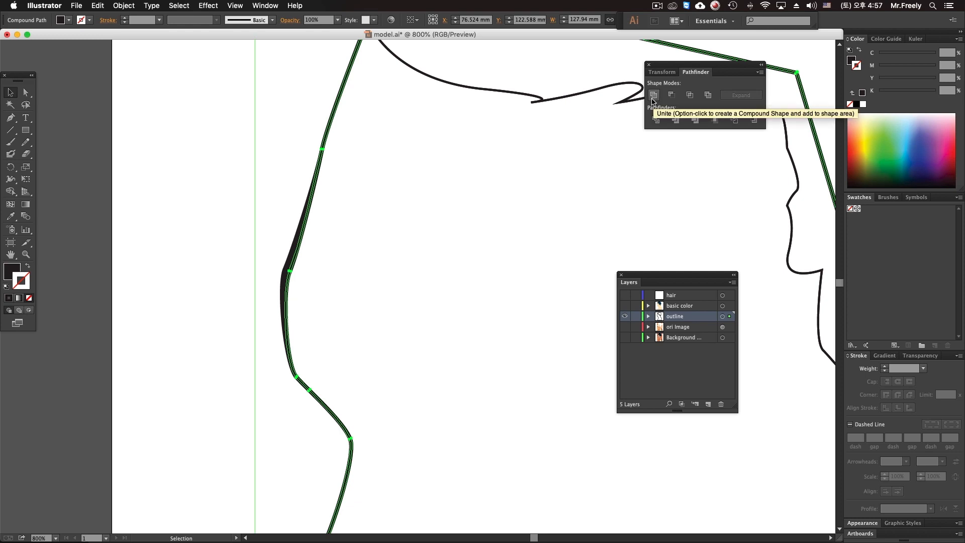
click(653, 96)
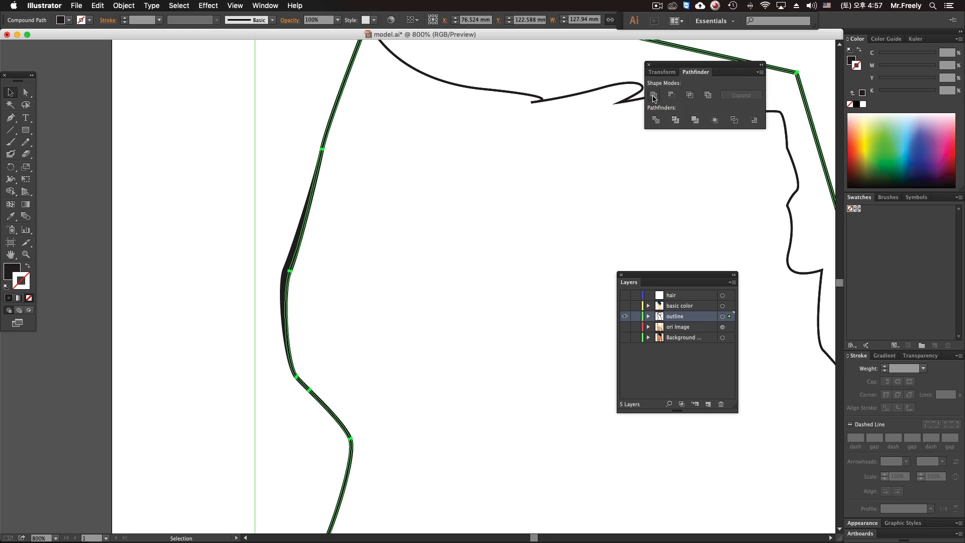
Try moving the body outline sideways at the brow to check beneath it, and undo the move.
click(236, 235)
drag(285, 275, 375, 281)
key(super+z)
click(381, 283)
alt+super+click(447, 320)
alt+super+click(447, 321)
alt+super+click(447, 321)
alt+super+click(447, 320)
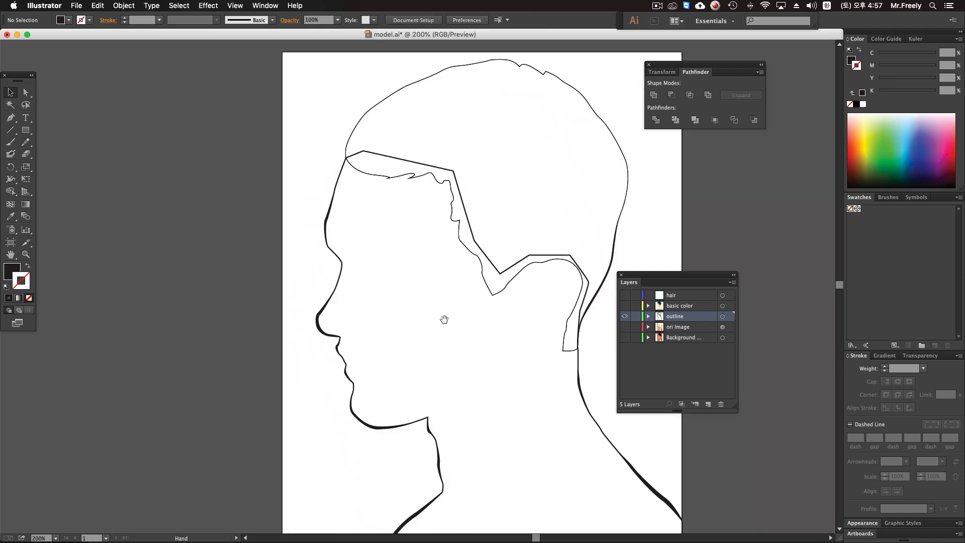
Move the hair outline aside at the forehead to check for a path beneath it, and undo the move.
super+click(398, 282)
super+click(381, 262)
drag(365, 312, 277, 513)
drag(363, 115, 351, 351)
super+click(361, 337)
super+click(362, 339)
drag(291, 280, 536, 241)
key(super+z)
Delete the thin 0.5 pt hair path that duplicates the filled hair outline.
click(325, 240)
click(291, 231)
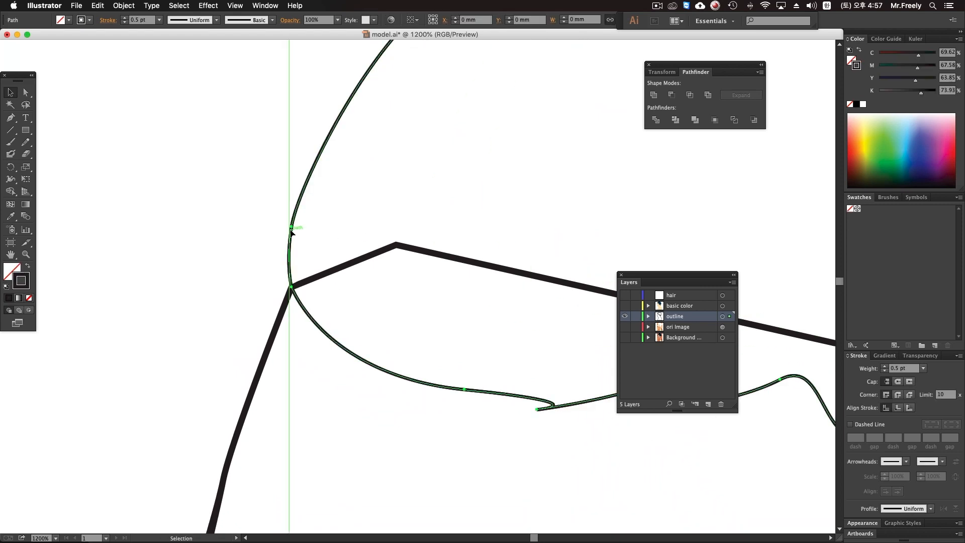
key(Delete)
key(super+space)
super+click(459, 266)
super+click(459, 267)
super+click(455, 267)
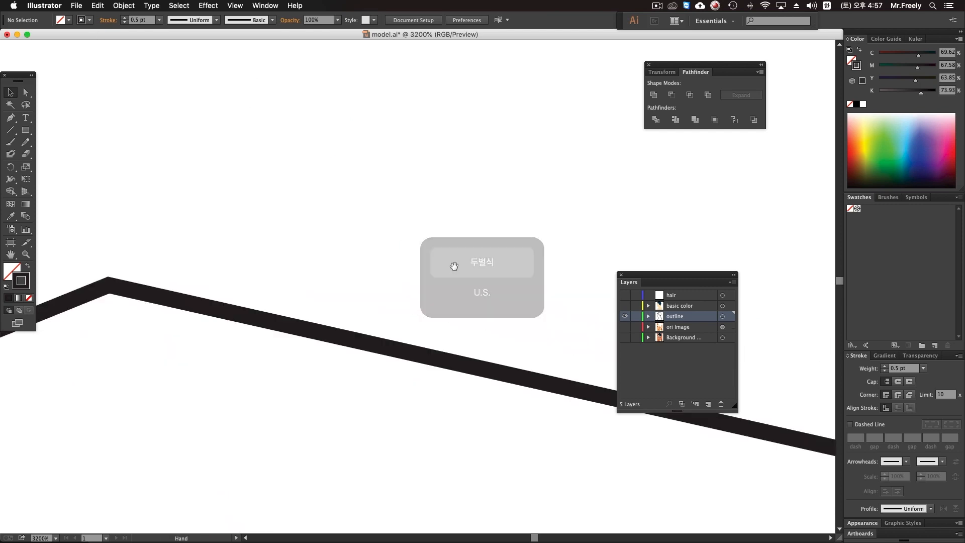
Examine the remaining hair and body outlines around the hairline for leftover duplicate paths.
key(super+a)
key(alt+super+space)
alt+super+click(423, 255)
alt+super+click(422, 256)
alt+super+click(423, 257)
alt+super+click(425, 259)
alt+super+click(427, 259)
click(365, 225)
drag(353, 208, 364, 224)
click(165, 254)
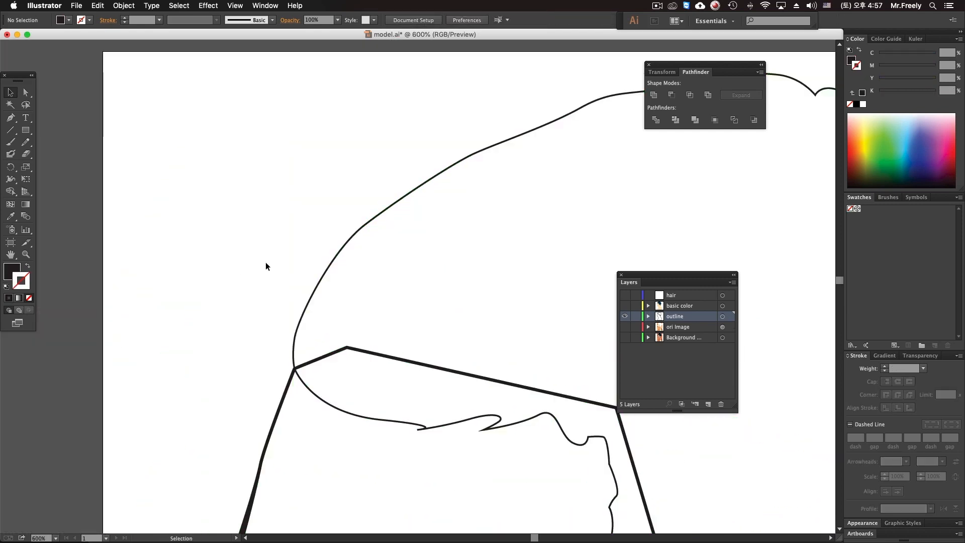
drag(388, 257, 382, 241)
alt+super+click(487, 297)
alt+super+click(487, 297)
alt+super+click(488, 297)
drag(477, 323, 518, 248)
Show the ori Image and Background layers again beneath the outline.
click(625, 316)
click(625, 316)
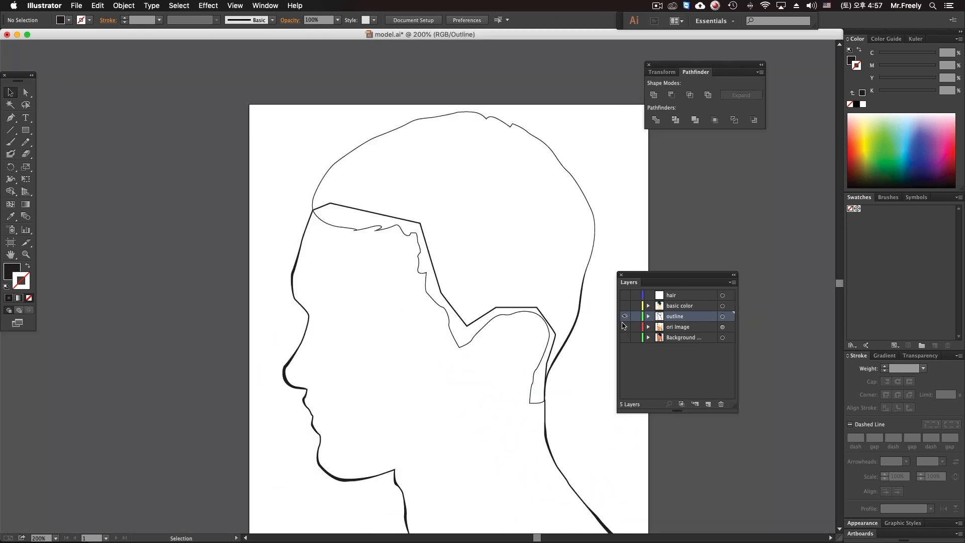
drag(625, 337, 625, 327)
Adjust an anchor point of the hair outline above the forehead to thicken the line along the front curve.
drag(311, 167, 419, 285)
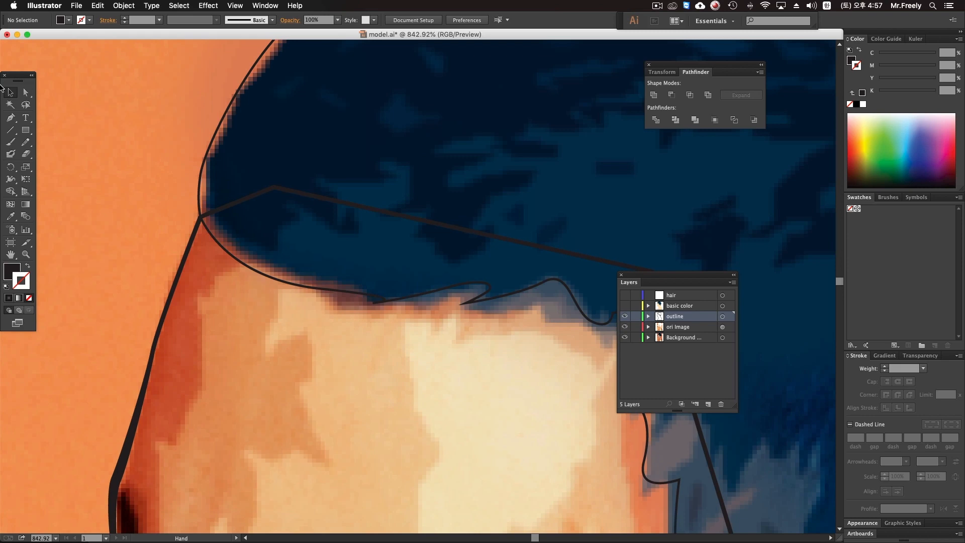
drag(133, 92, 315, 321)
super+click(447, 340)
super+click(387, 345)
drag(383, 346, 292, 255)
click(296, 305)
drag(442, 45, 245, 385)
alt+super+click(455, 214)
alt+super+click(455, 213)
alt+super+click(455, 214)
drag(472, 242, 316, 240)
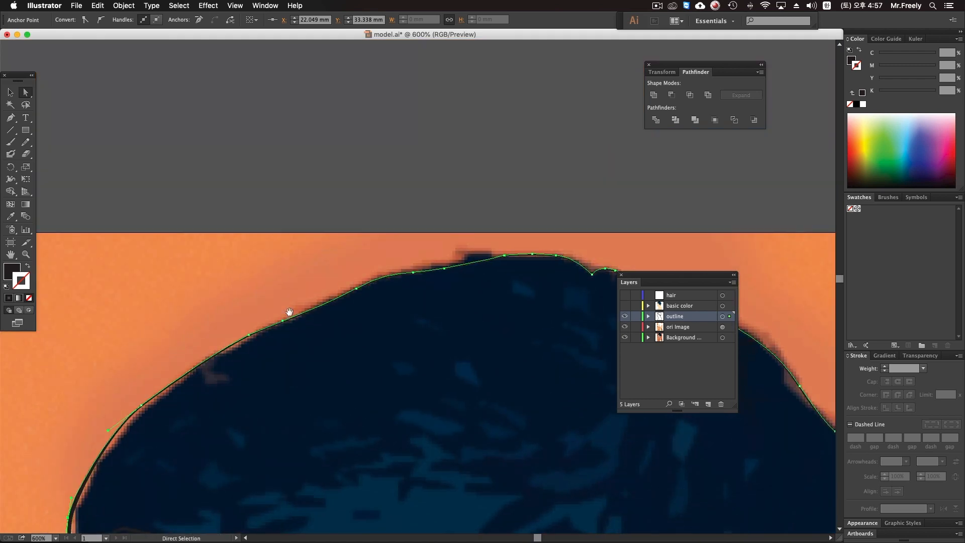
Move the hair outline's anchor points along the top of the head to vary the line's thickness.
scroll(302, 302, down, 3)
drag(263, 294, 262, 289)
drag(279, 292, 360, 347)
drag(294, 166, 330, 246)
alt+super+click(467, 228)
alt+super+click(467, 229)
drag(599, 234, 339, 289)
alt+super+click(475, 234)
drag(414, 281, 480, 212)
drag(574, 231, 418, 264)
alt+super+click(448, 256)
mouse_move(336, 262)
mouse_down()
mouse_move(376, 255)
mouse_move(333, 260)
mouse_move(343, 258)
mouse_up()
drag(408, 231, 281, 202)
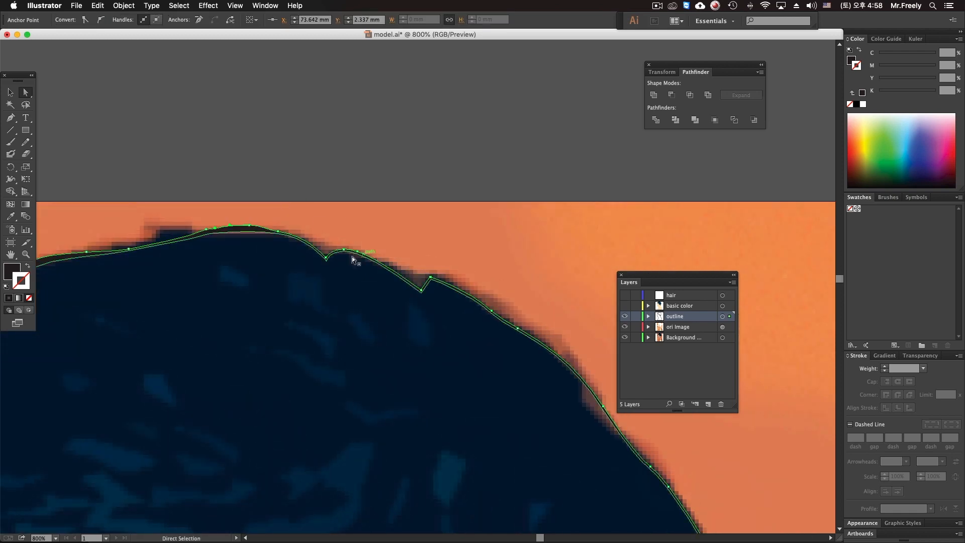
Adjust the hair outline's anchor points at the two small notches on the crown.
drag(344, 251, 360, 247)
drag(430, 277, 421, 284)
drag(501, 312, 448, 314)
drag(479, 277, 461, 186)
Move the hair outline's anchor points down the back of the head to thicken the line.
drag(554, 365, 559, 361)
drag(547, 354, 546, 349)
drag(525, 330, 530, 326)
drag(615, 478, 470, 225)
drag(468, 328, 517, 219)
drag(507, 317, 520, 261)
drag(471, 427, 472, 427)
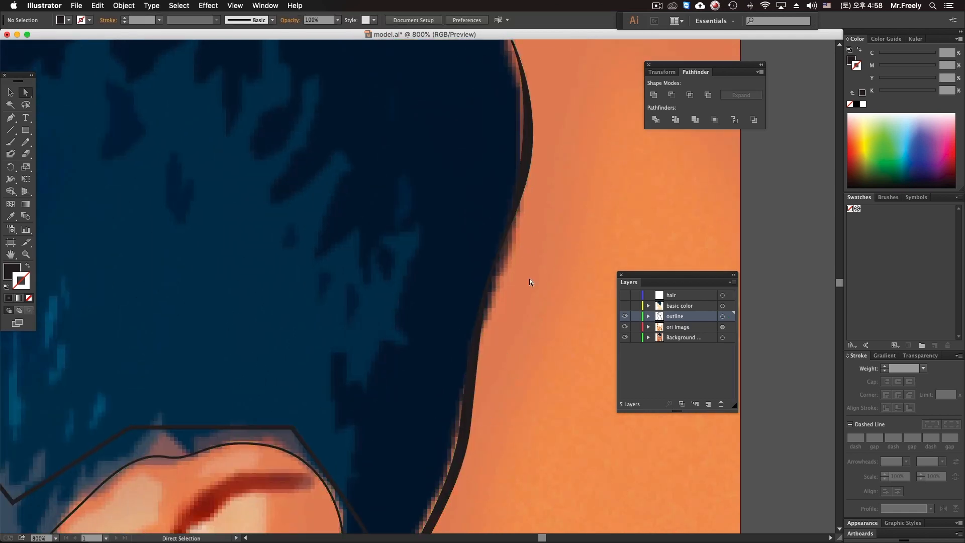
click(535, 262)
Select all the outline shapes, switch the color sliders to RGB and set the fill to black, 000000.
alt+super+click(480, 383)
alt+super+click(480, 383)
alt+super+click(481, 383)
alt+super+click(480, 383)
drag(259, 118, 491, 395)
drag(400, 256, 427, 191)
click(10, 94)
drag(226, 222, 425, 419)
drag(390, 295, 379, 283)
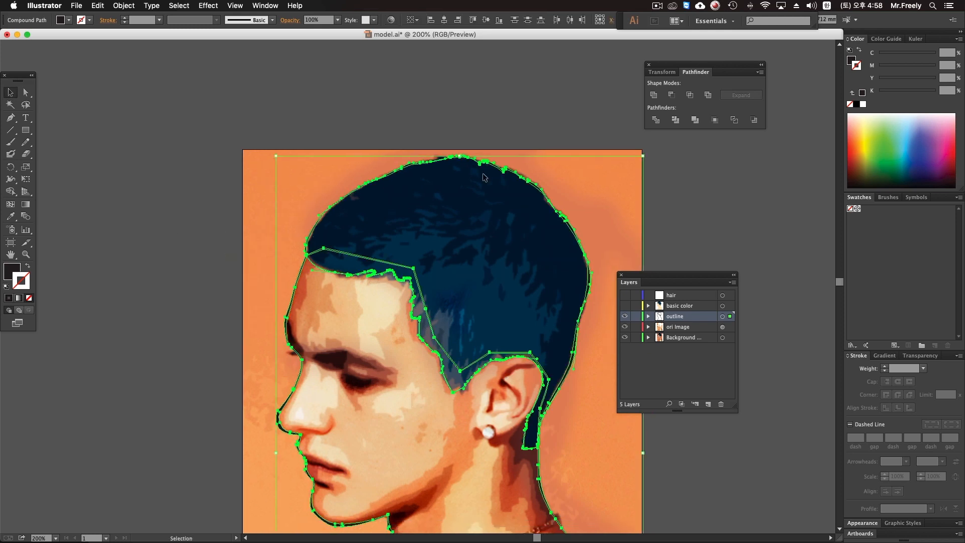
key(x)
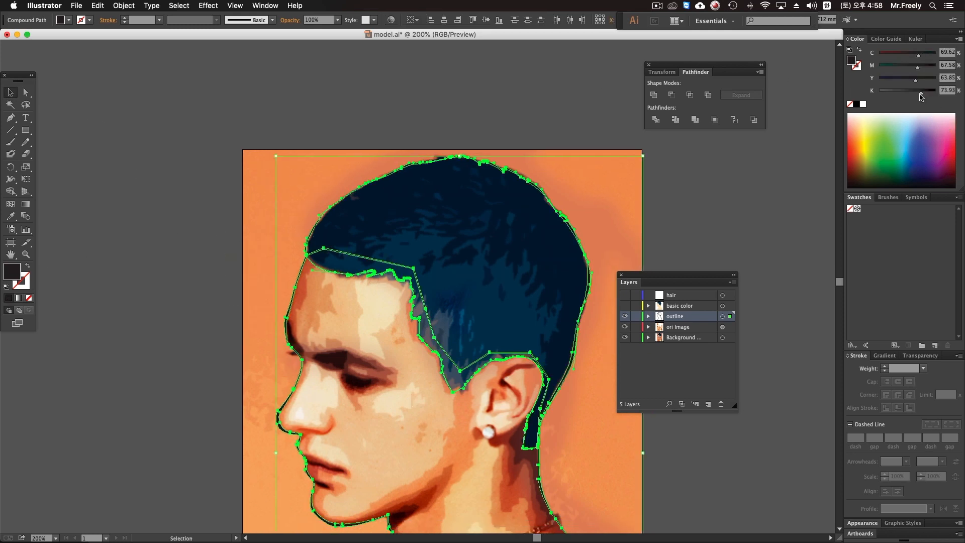
click(960, 39)
click(904, 65)
drag(889, 75, 821, 95)
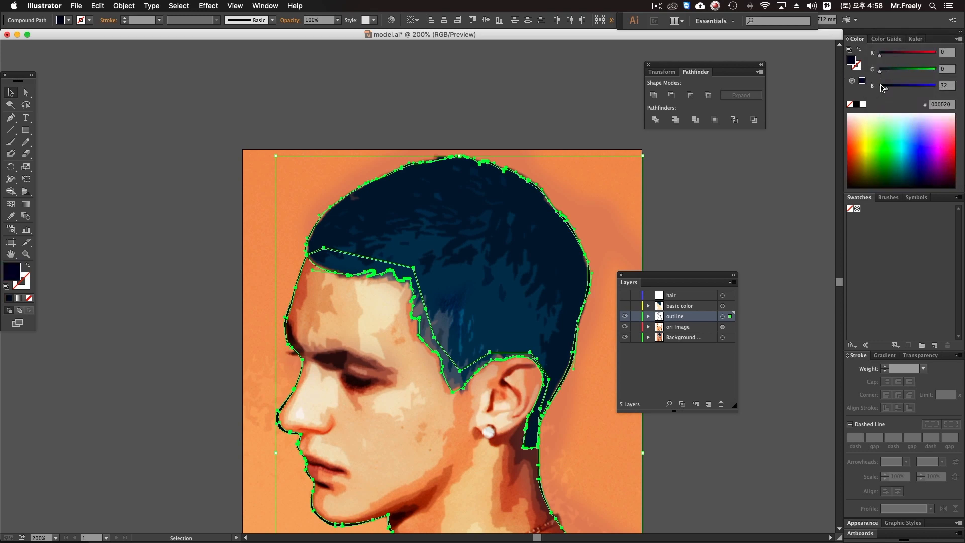
click(597, 253)
Show the basic color layer and move it below the outline layer.
drag(386, 409, 401, 271)
key(super+minus)
key(super+minus)
drag(445, 419, 457, 315)
drag(478, 270, 476, 415)
drag(362, 178, 514, 383)
drag(500, 315, 504, 320)
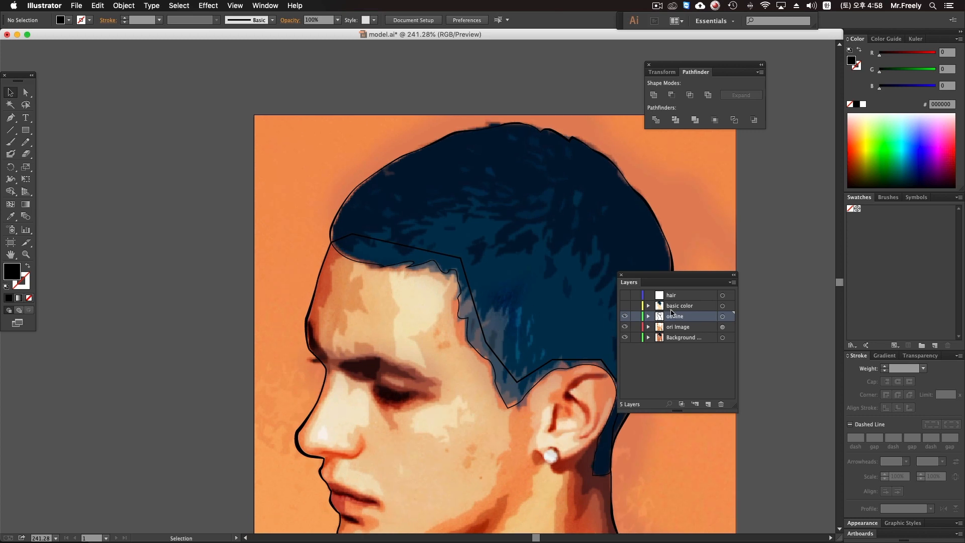
click(672, 308)
click(625, 306)
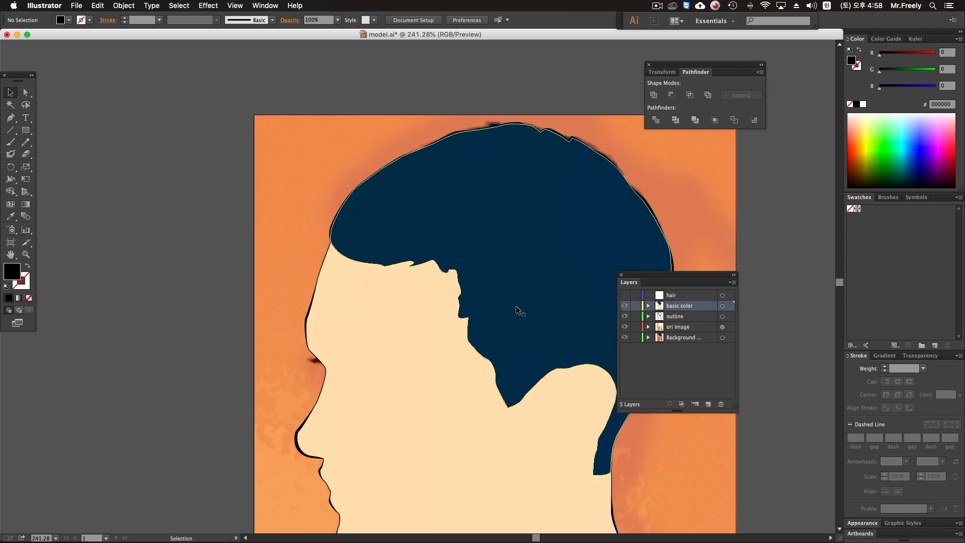
drag(516, 306, 506, 230)
drag(667, 307, 675, 320)
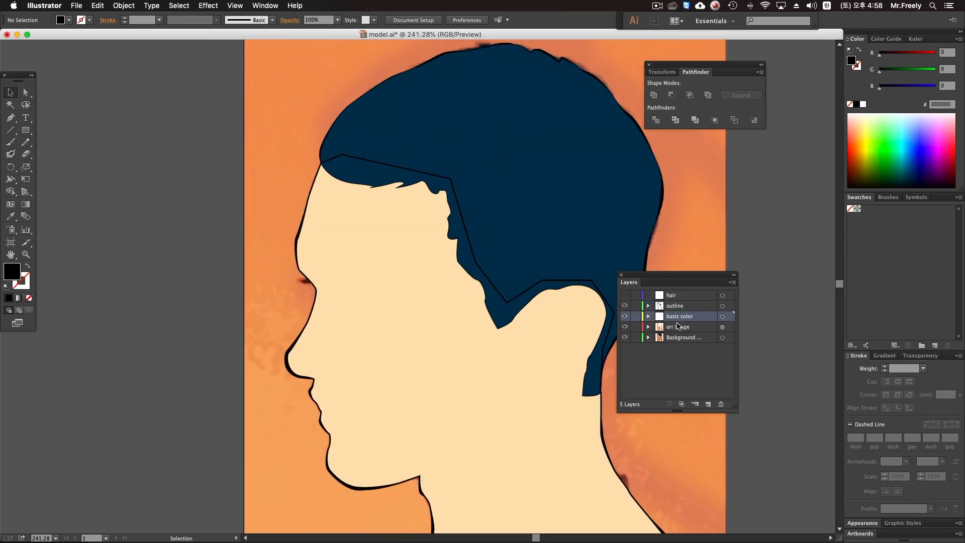
Examine how the black outlines sit against the basic color shapes around the head and neck.
alt+super+click(384, 414)
alt+super+click(384, 414)
super+click(414, 355)
drag(415, 355, 352, 476)
drag(484, 162, 472, 275)
drag(440, 110, 329, 169)
drag(372, 207, 547, 245)
alt+super+click(470, 234)
alt+super+click(441, 256)
super+click(433, 283)
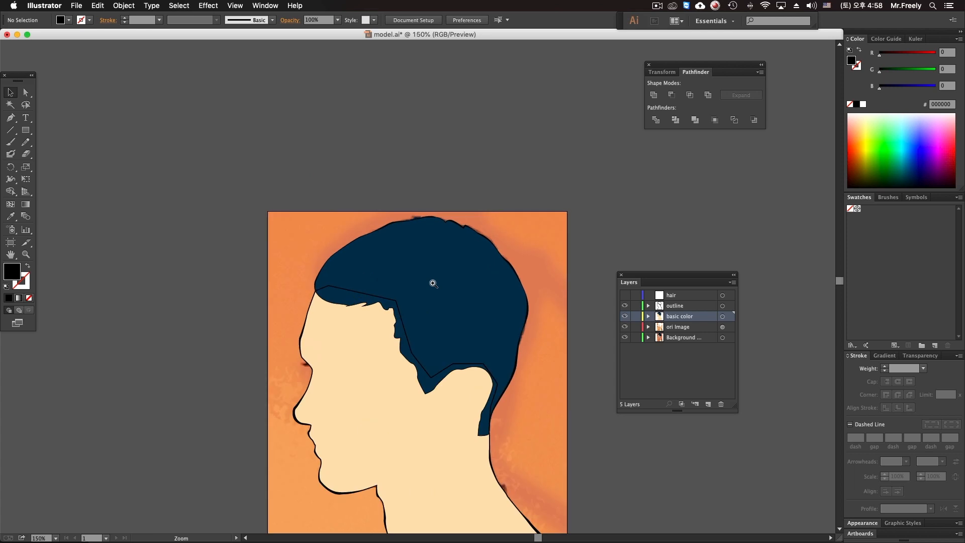
super+click(433, 282)
super+click(433, 283)
drag(409, 261, 470, 213)
Move the basic color layer above the outline layer.
click(376, 273)
click(372, 275)
drag(376, 276, 416, 232)
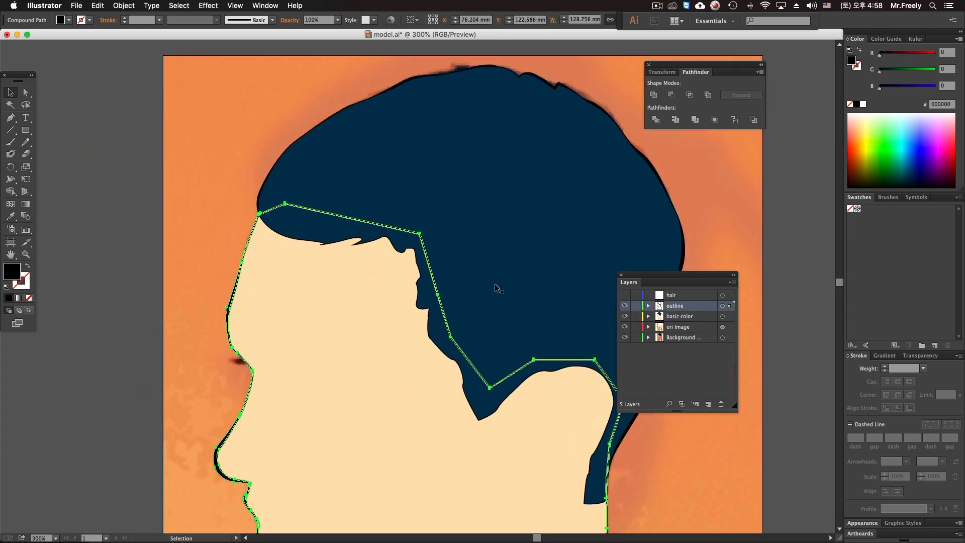
click(421, 212)
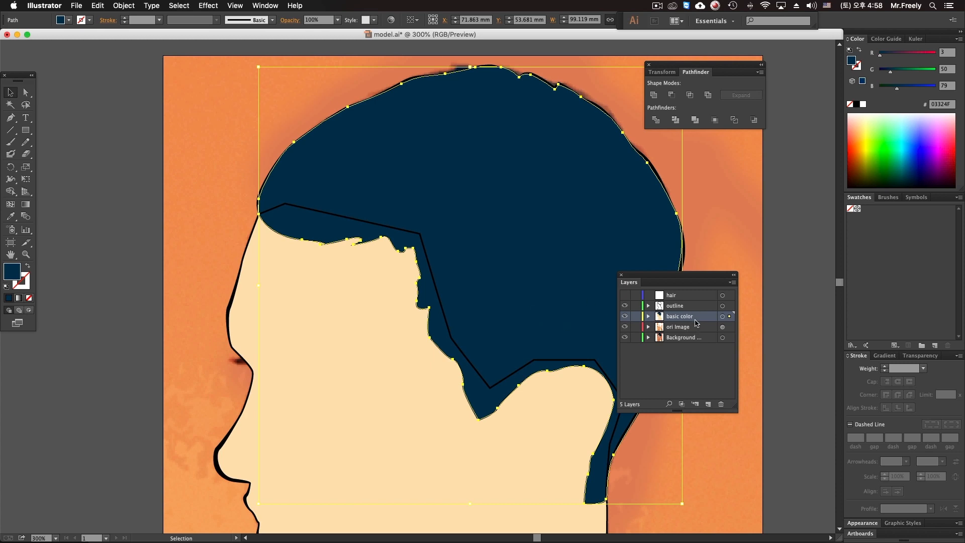
drag(681, 316, 680, 306)
click(139, 315)
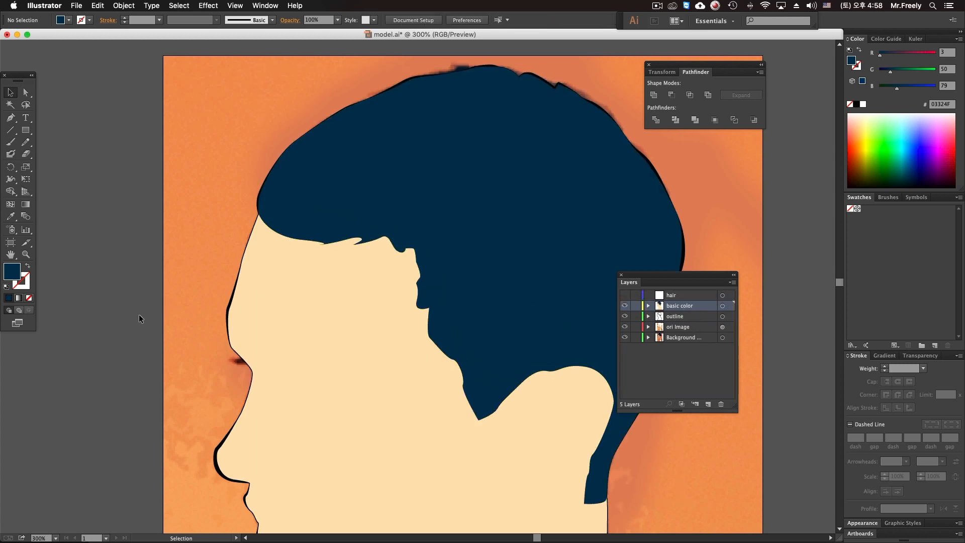
Compare the edge of the hair color shape with the hair outline in both the wireframe and preview displays.
click(367, 177)
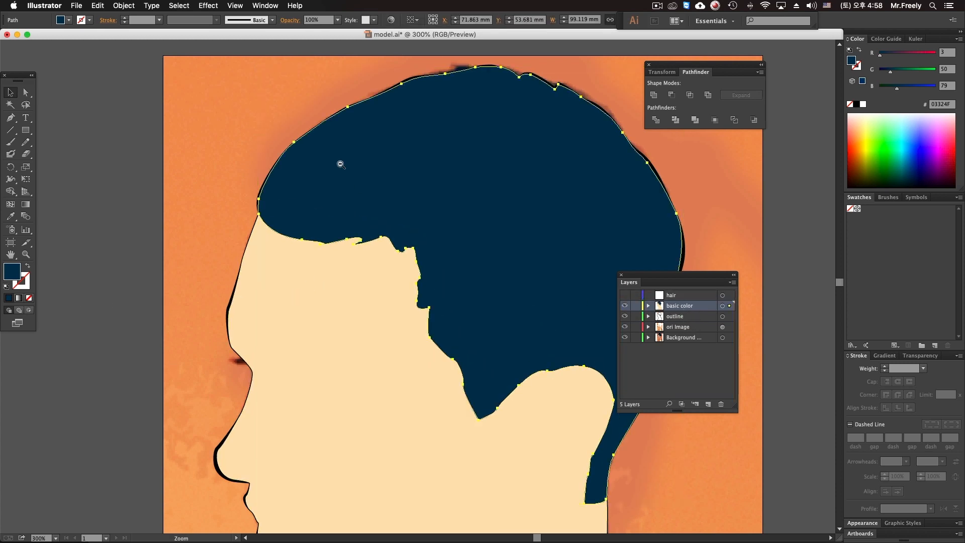
click(141, 124)
click(26, 93)
key(super+space)
super+click(303, 161)
super+click(304, 161)
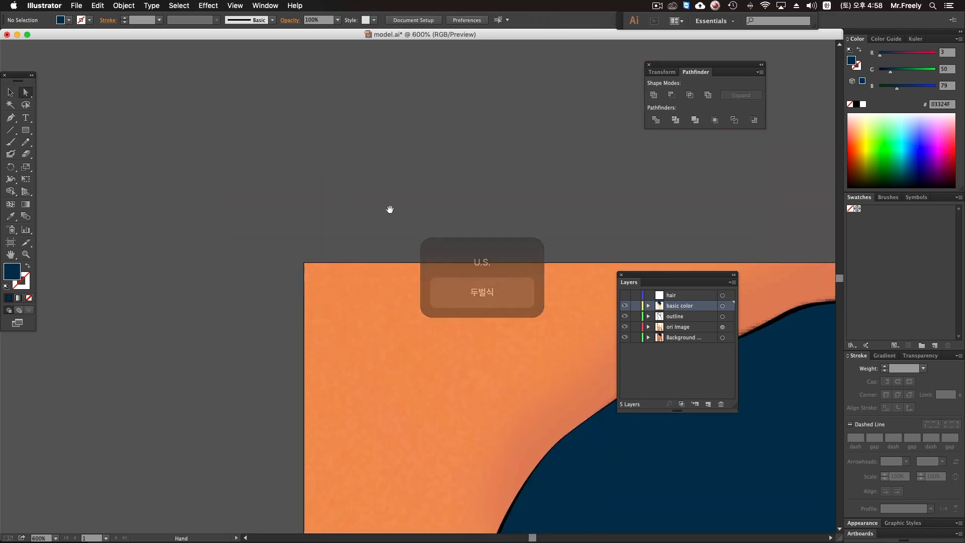
drag(569, 335, 219, 106)
key(super+y)
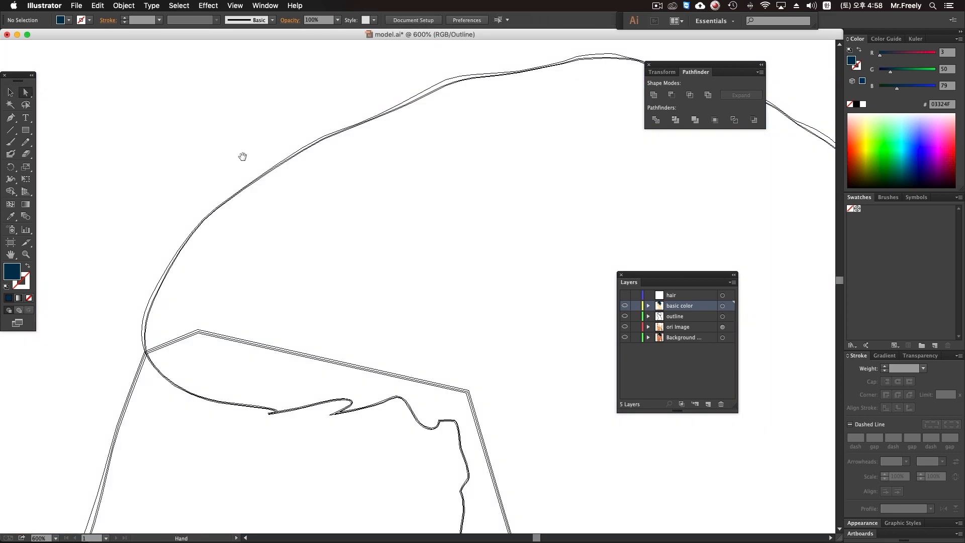
click(682, 314)
click(446, 76)
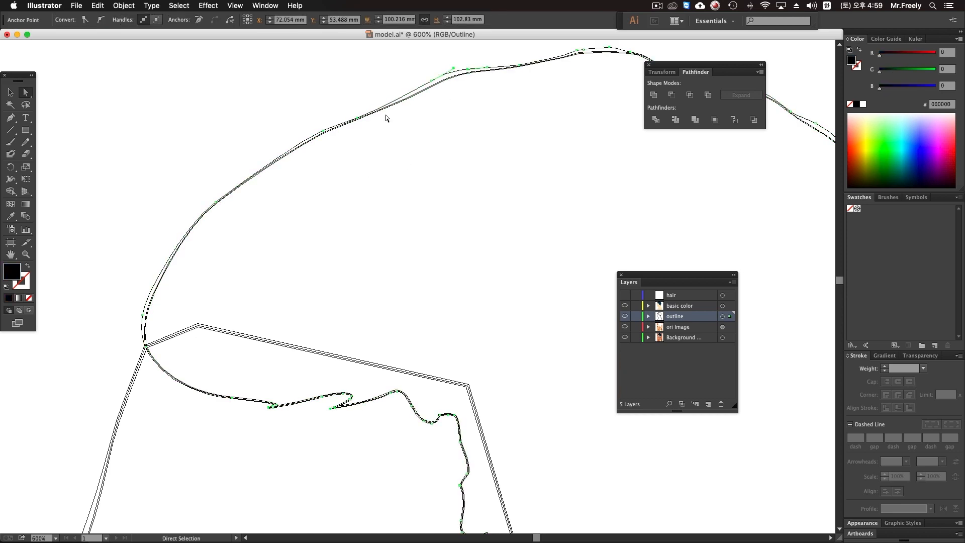
key(super+y)
click(448, 90)
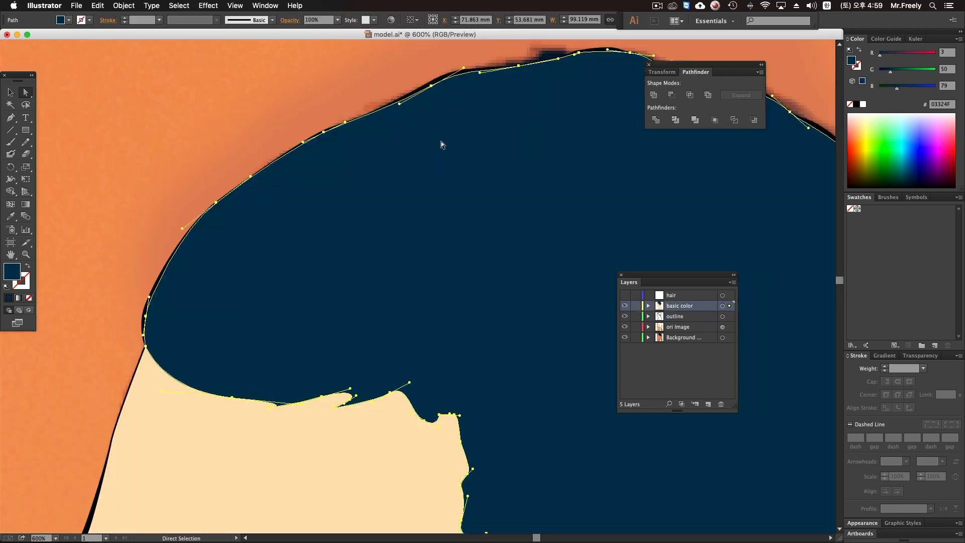
key(super+y)
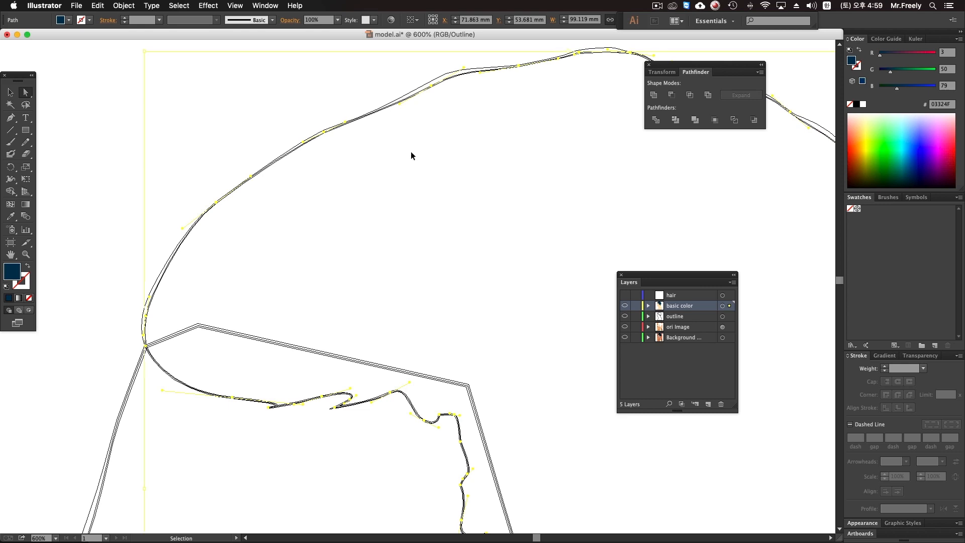
key(super+y)
Move the hair color shape's anchor point on the upper front slope slightly inward to expose more black outline.
drag(233, 65, 372, 216)
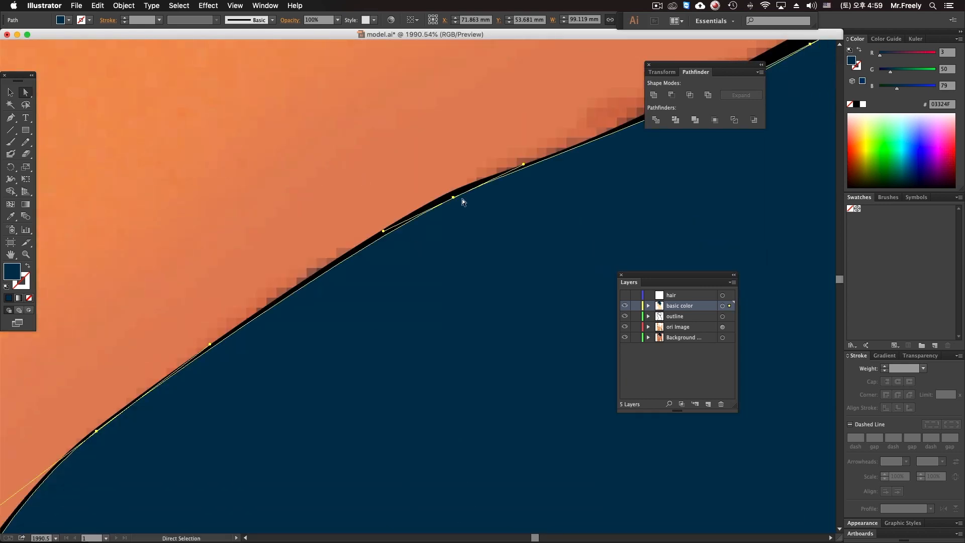
mouse_move(454, 199)
mouse_down()
mouse_move(470, 250)
mouse_move(455, 209)
mouse_up()
alt+super+click(469, 320)
alt+super+click(469, 320)
alt+super+click(469, 320)
alt+super+click(469, 321)
alt+super+click(469, 321)
alt+super+click(469, 320)
drag(464, 299, 463, 183)
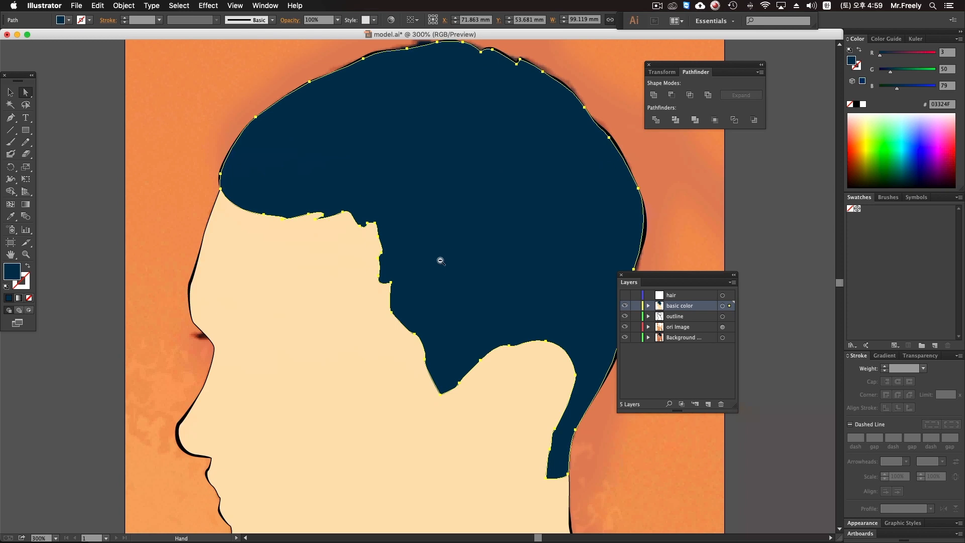
alt+super+click(441, 261)
Shift the whole hair color shape slightly to align with the hair outline at X 72.054 mm, Y 53.488 mm.
click(10, 92)
click(143, 152)
drag(146, 152, 184, 136)
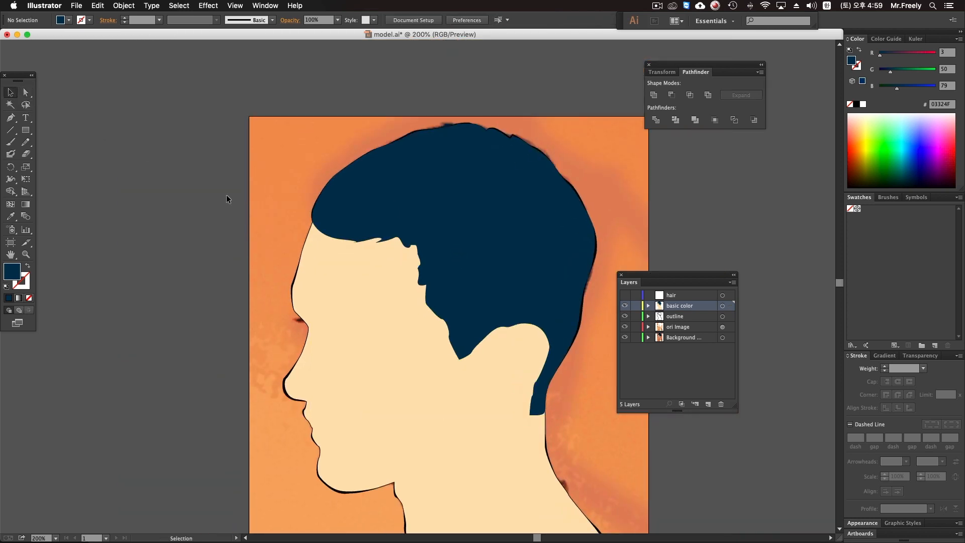
click(406, 190)
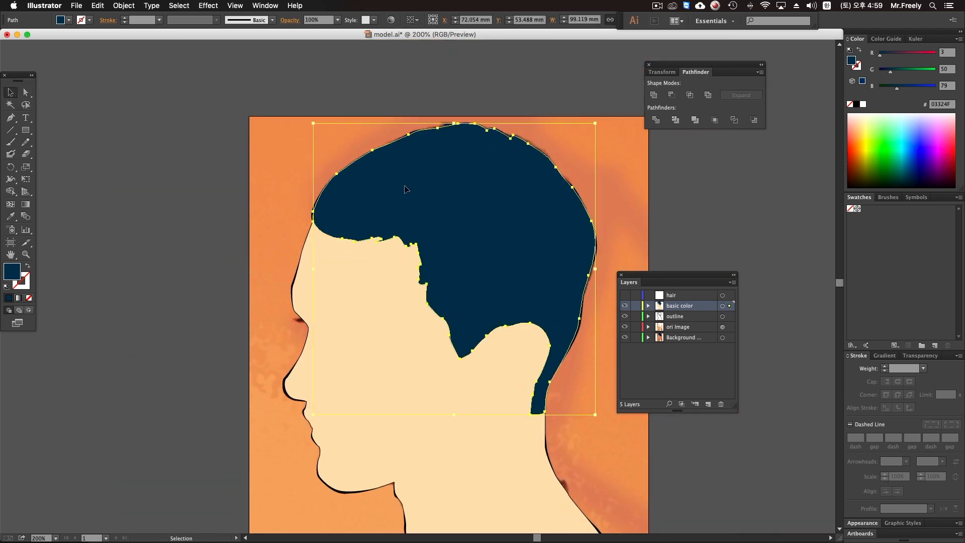
Hide the basic color layer and rename the outline layer "hari outline".
click(625, 306)
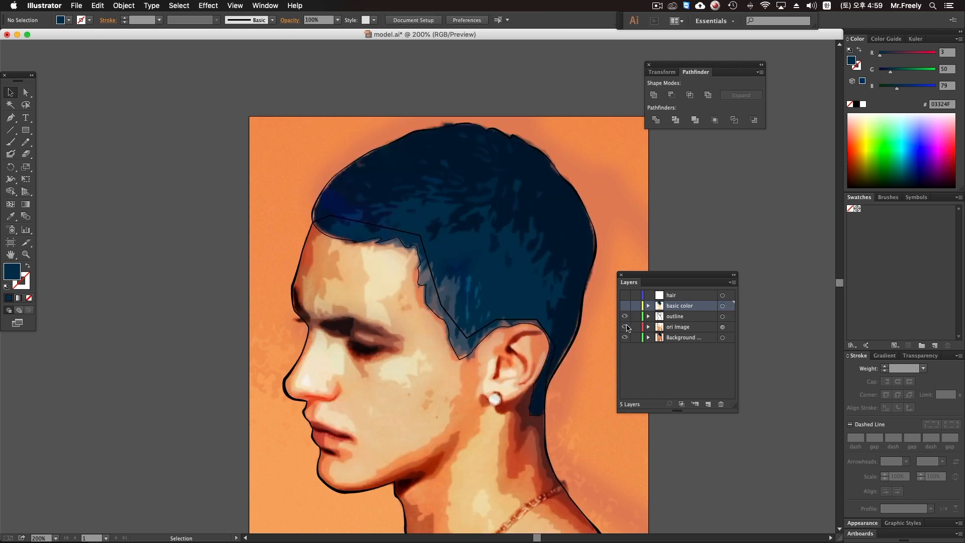
click(684, 319)
double_click(682, 317)
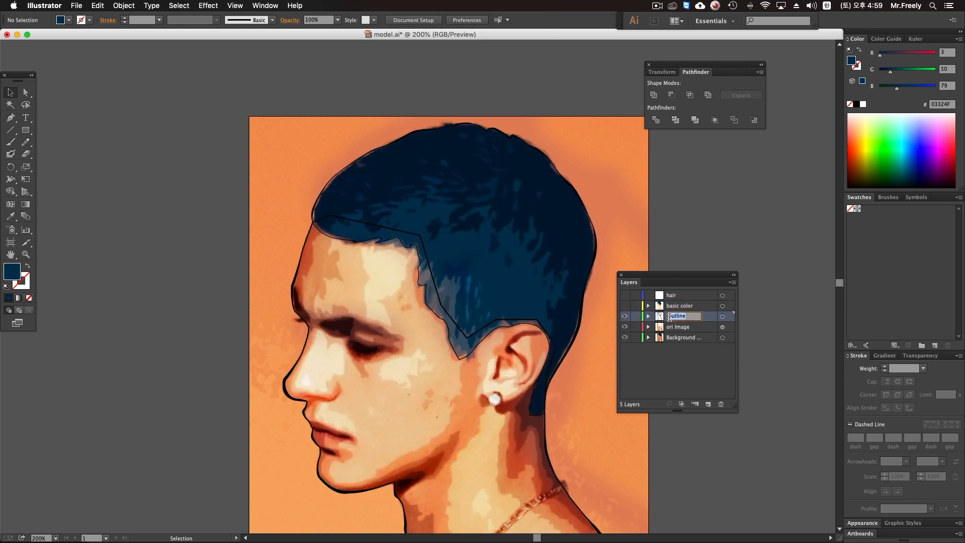
key(super+space)
text(hari)
key(Return)
Add a new layer named "body" above the renamed outline layer.
click(709, 404)
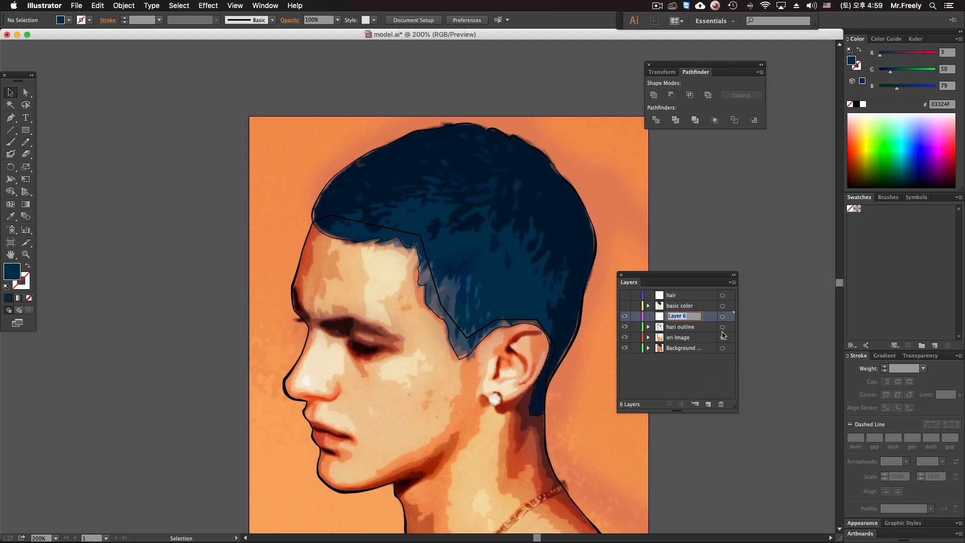
text(body)
key(Return)
Add the word "hair" to the front of the basic color layer's name.
double_click(681, 305)
click(667, 306)
double_click(672, 306)
click(669, 306)
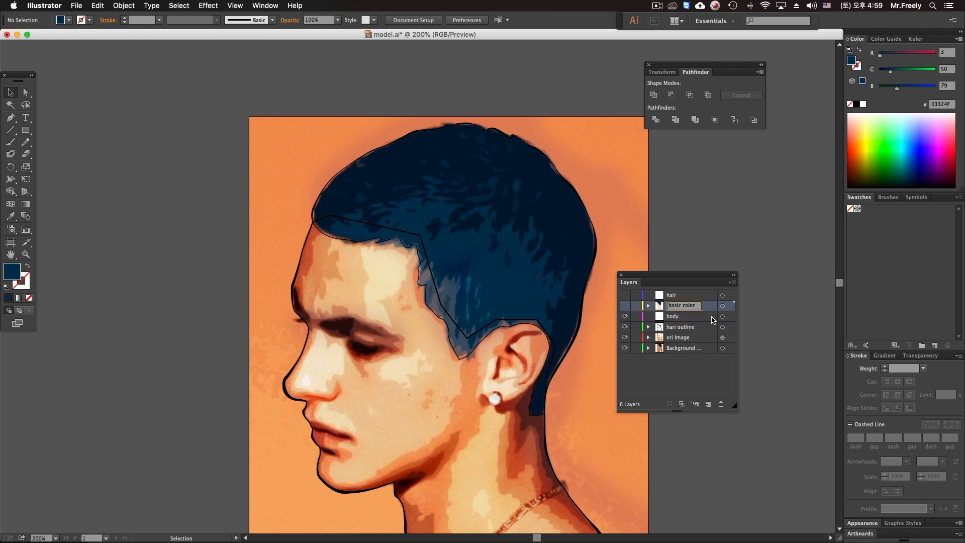
text(hair)
key(Return)
Correct the misspelled outline layer name to "hair outline".
click(690, 329)
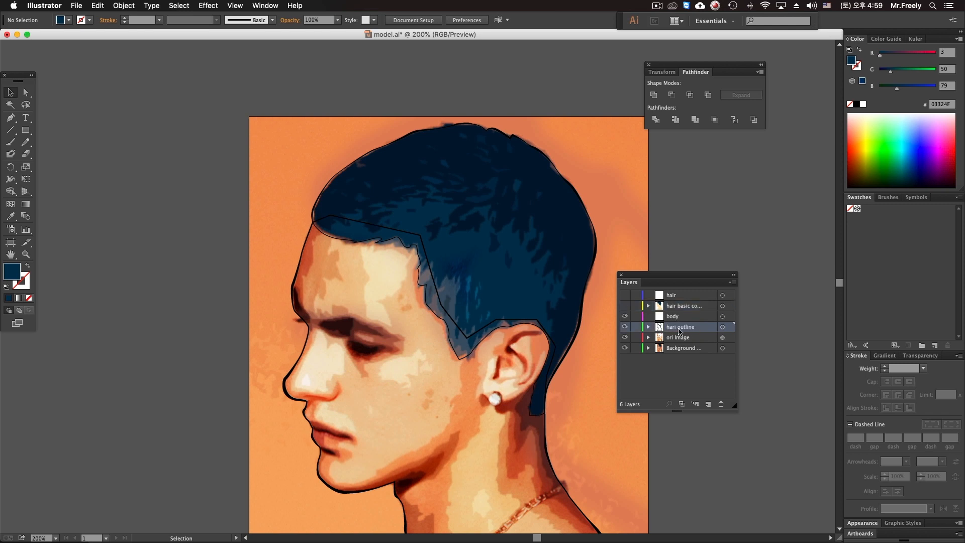
double_click(677, 328)
click(696, 327)
key(Return)
Add a new layer named "body outline" above the hair's basic color layer.
click(679, 308)
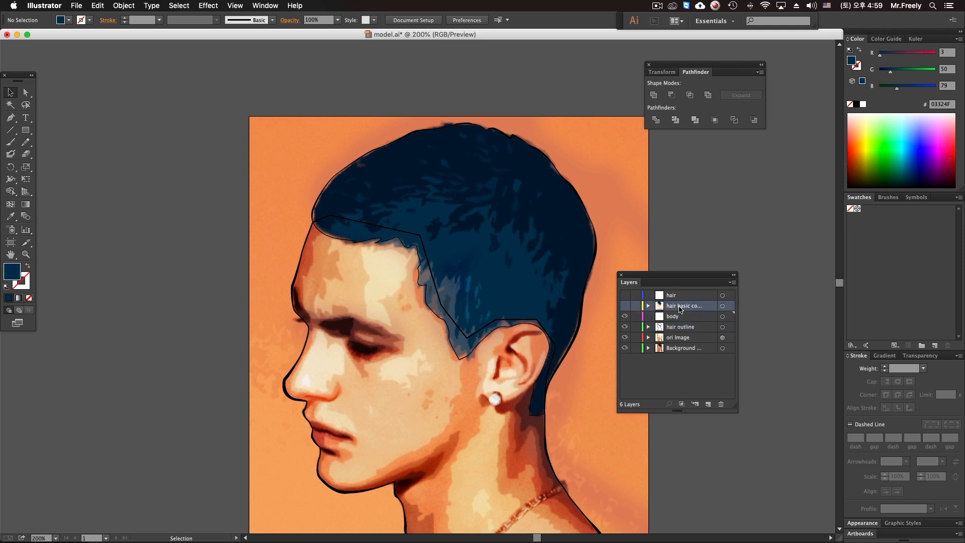
click(708, 404)
double_click(674, 307)
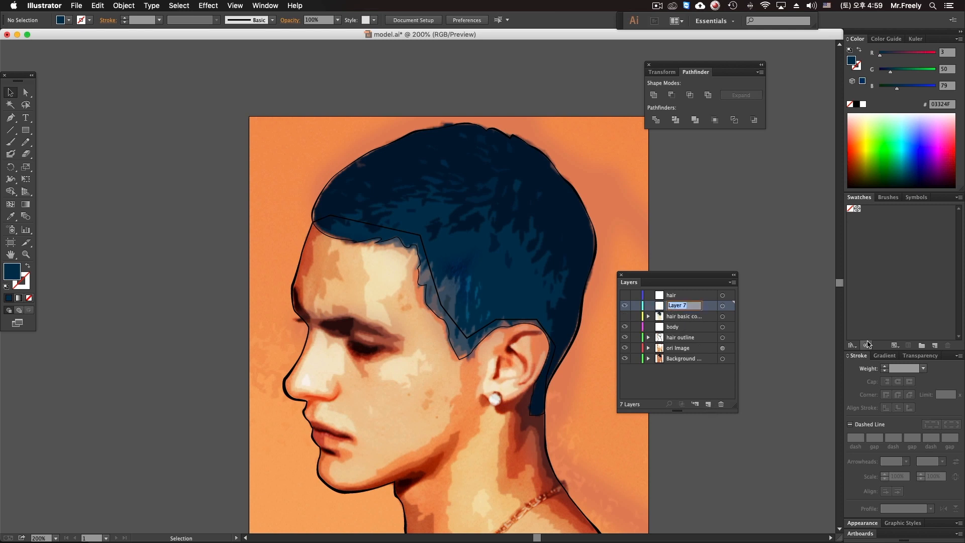
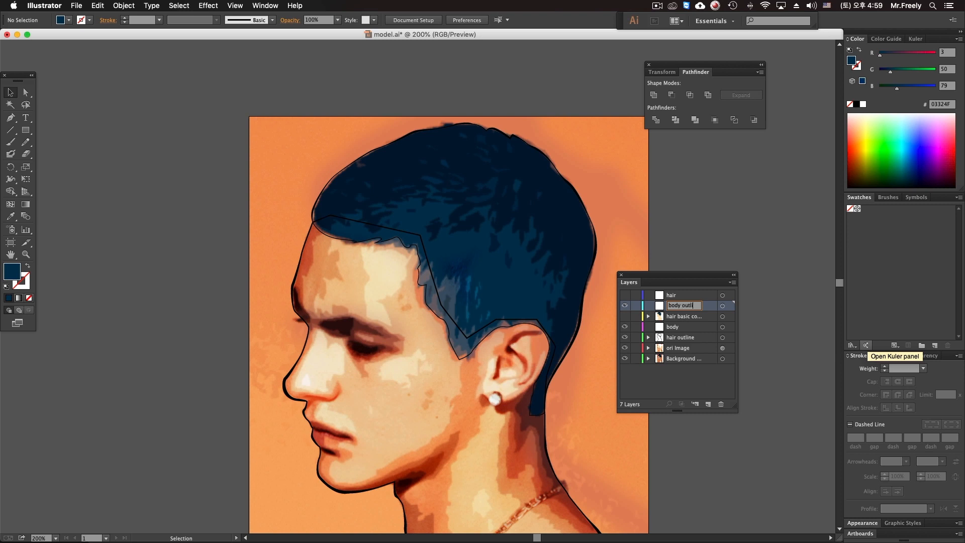
key(Return)
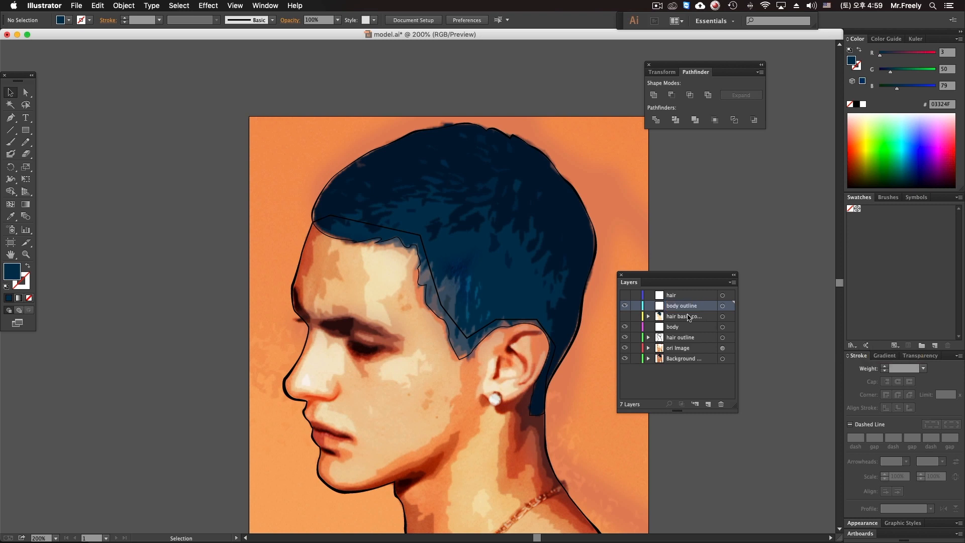
Toggle the hair outline layer's visibility to check its contents and select the hair outline path.
scroll(520, 258, down, 3)
click(682, 339)
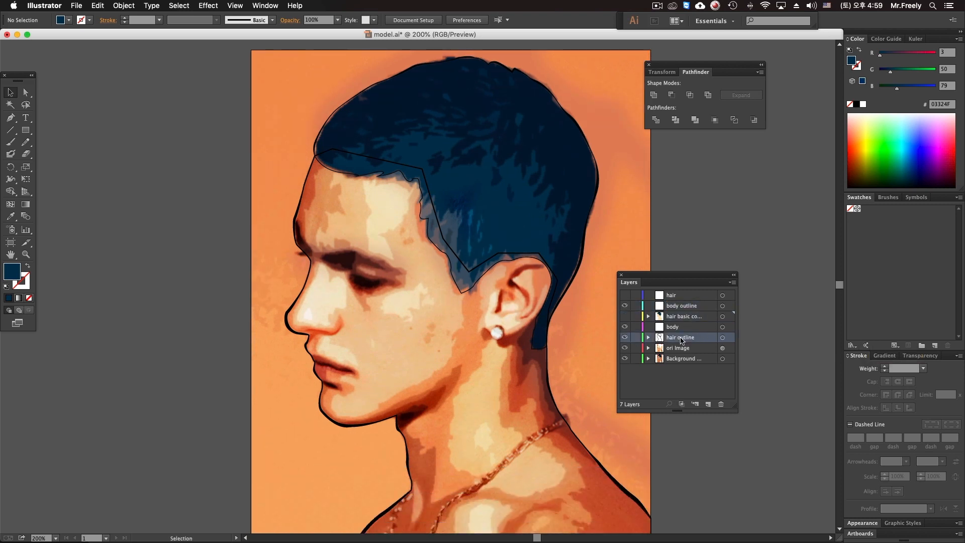
click(625, 337)
click(625, 338)
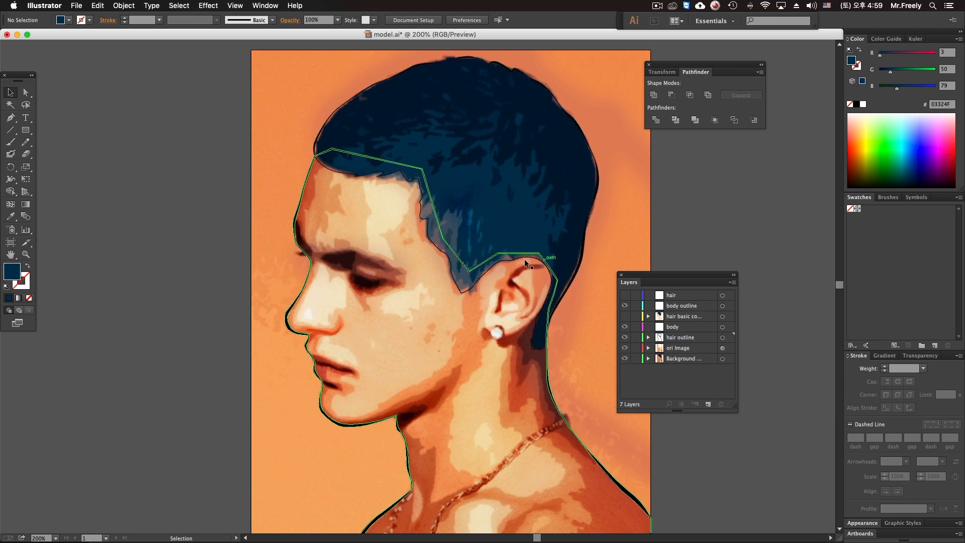
click(453, 272)
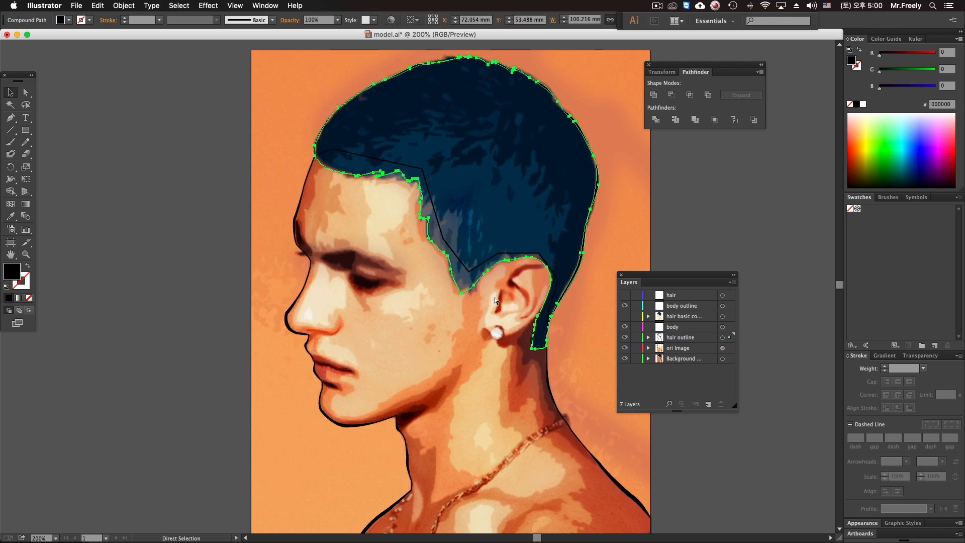
Move the hair outline's anchor point at the front of the forehead hairline to thicken the line.
click(25, 93)
click(196, 121)
key(super+space)
drag(334, 147, 485, 277)
drag(469, 260, 687, 330)
click(352, 212)
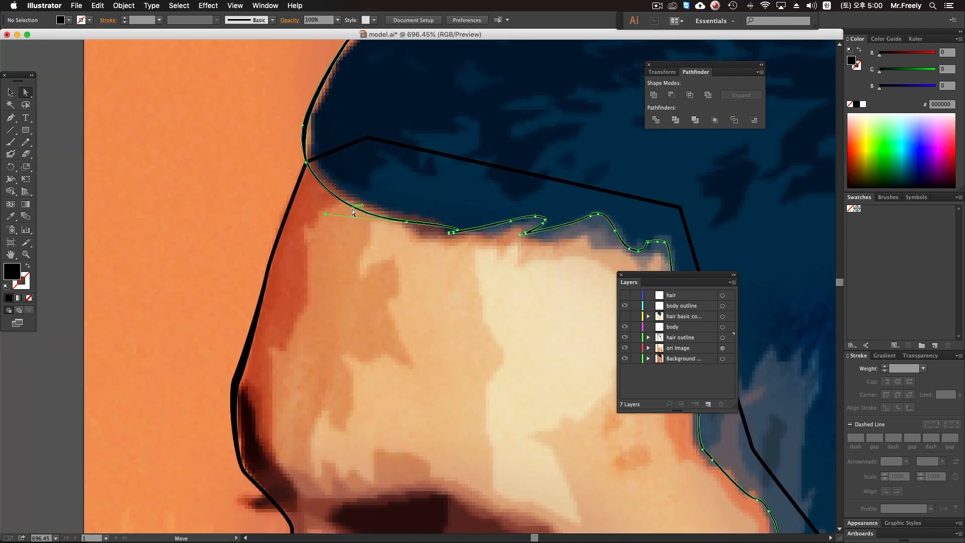
drag(406, 225, 402, 229)
drag(594, 244, 440, 213)
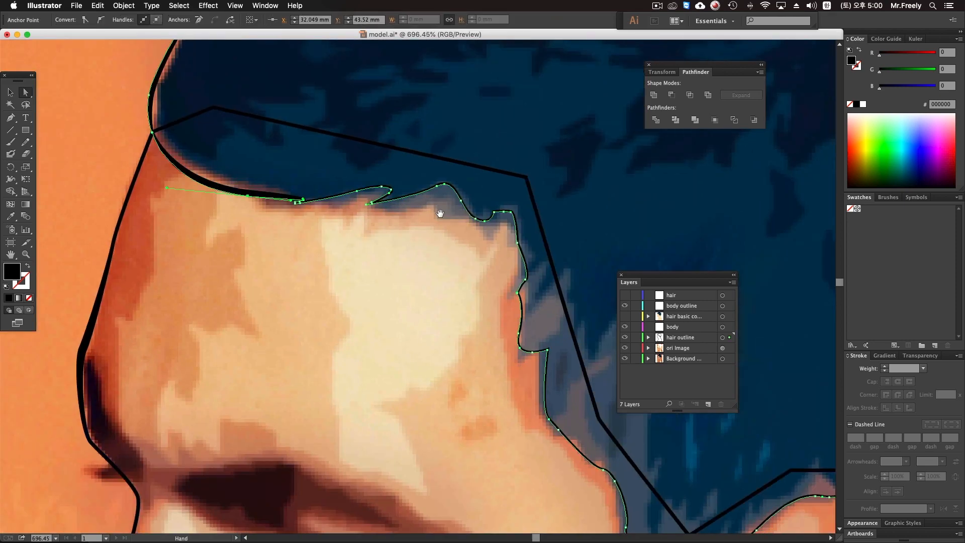
Thicken the hair outline at the second forehead tuft and the dip beside it by moving its anchor points.
drag(374, 206, 375, 209)
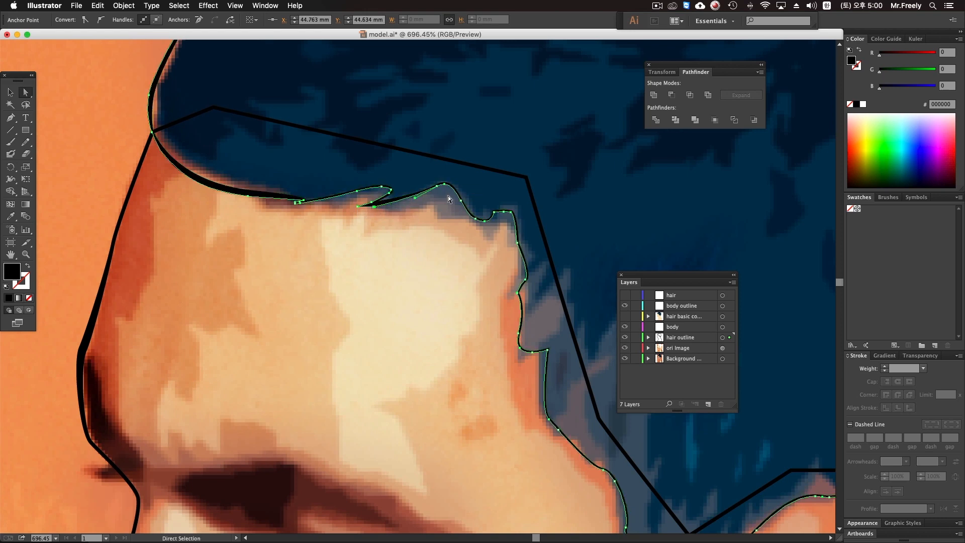
mouse_move(461, 204)
mouse_down()
mouse_move(474, 220)
mouse_move(465, 209)
mouse_up()
click(433, 212)
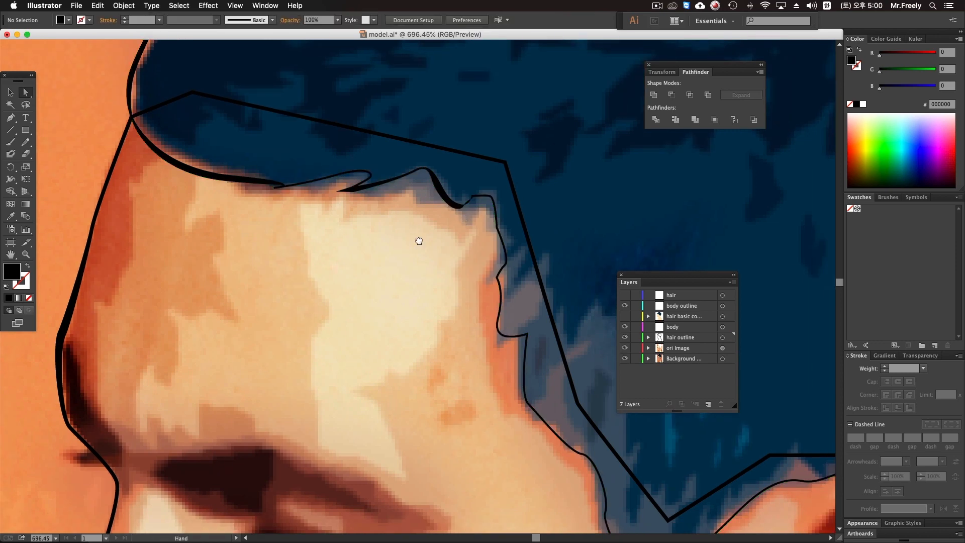
drag(420, 242, 372, 215)
key(super+z)
drag(414, 180, 409, 172)
Move the hair outline's anchor points around the small notch at the temple to vary the line thickness.
drag(431, 225, 428, 228)
scroll(423, 211, up, 1)
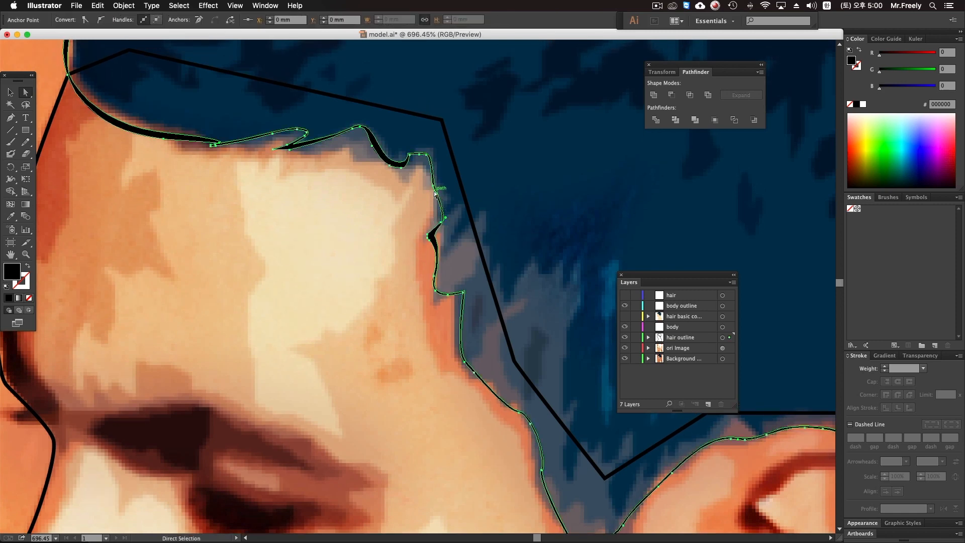
drag(437, 194, 428, 188)
drag(433, 186, 428, 184)
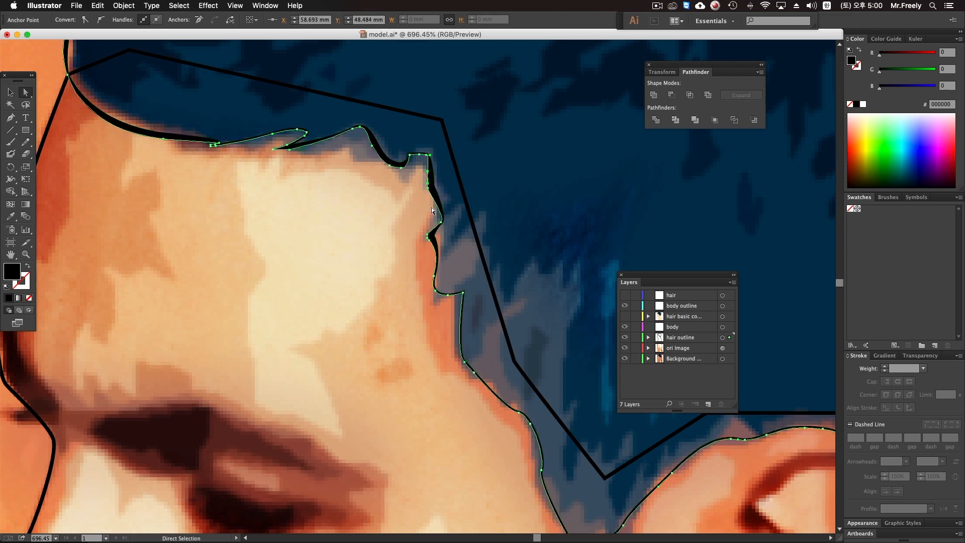
Thicken the hair outline between the temple step and the top of the sideburn by moving its anchor points.
scroll(422, 205, down, 3)
click(409, 202)
mouse_move(414, 254)
mouse_down()
mouse_move(445, 184)
mouse_move(467, 205)
mouse_move(496, 205)
mouse_up()
click(496, 202)
drag(498, 271, 505, 291)
scroll(499, 255, down, 5)
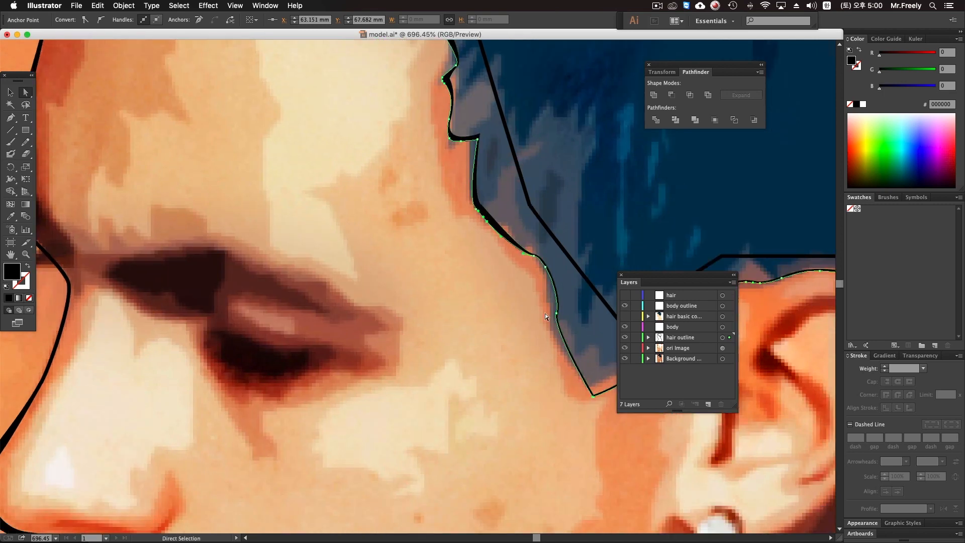
Adjust the hair outline's anchor points along the sideburn's front edge, at its pointed tip and just before the ear.
drag(556, 313, 550, 315)
mouse_move(597, 409)
mouse_down()
mouse_move(469, 312)
mouse_move(466, 324)
mouse_move(473, 316)
mouse_up()
click(469, 312)
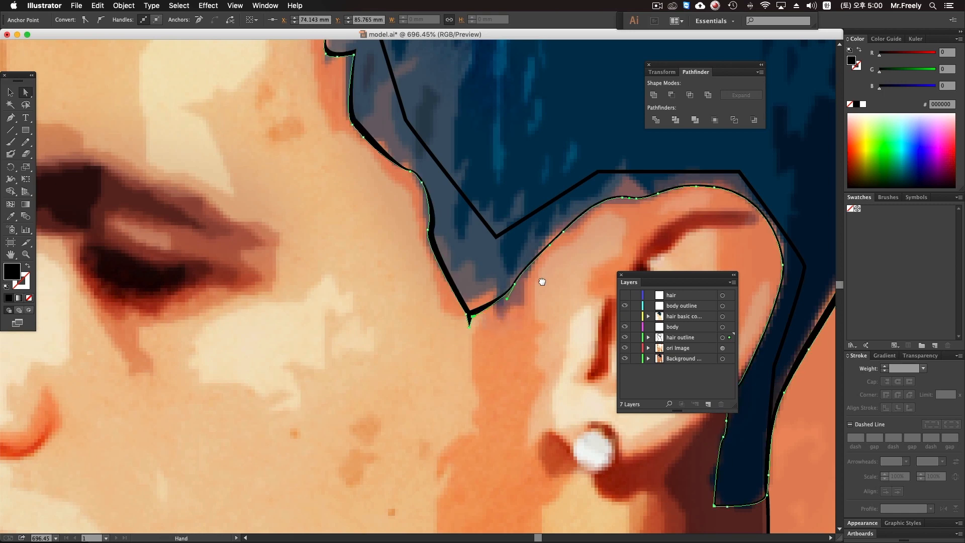
drag(575, 241, 509, 293)
drag(408, 368, 409, 370)
drag(448, 335, 450, 339)
drag(475, 324, 384, 405)
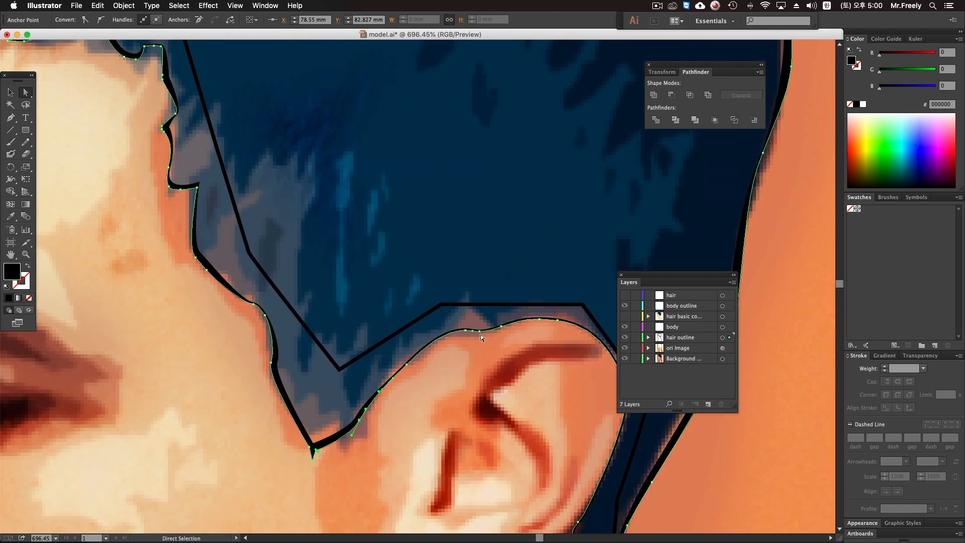
Examine the hair outline across the whole portrait with the basic color layer shown and hidden.
click(434, 386)
alt+super+click(460, 384)
alt+super+click(459, 383)
alt+super+click(459, 383)
alt+super+click(459, 383)
drag(405, 249, 545, 425)
click(625, 316)
click(625, 316)
Move the hair outline onto the hair outline layer and the body outline onto the body layer, keeping both in place.
click(11, 92)
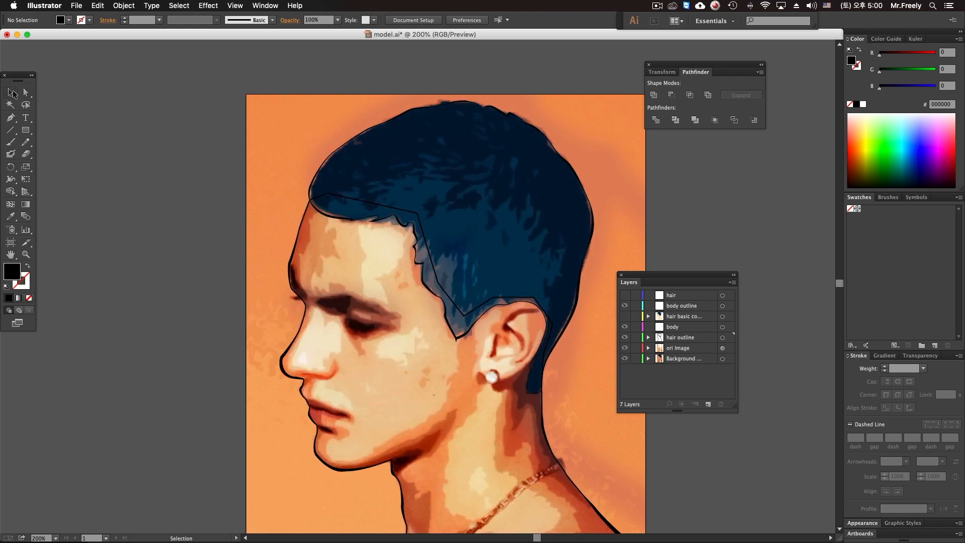
drag(330, 123, 387, 164)
key(super+x)
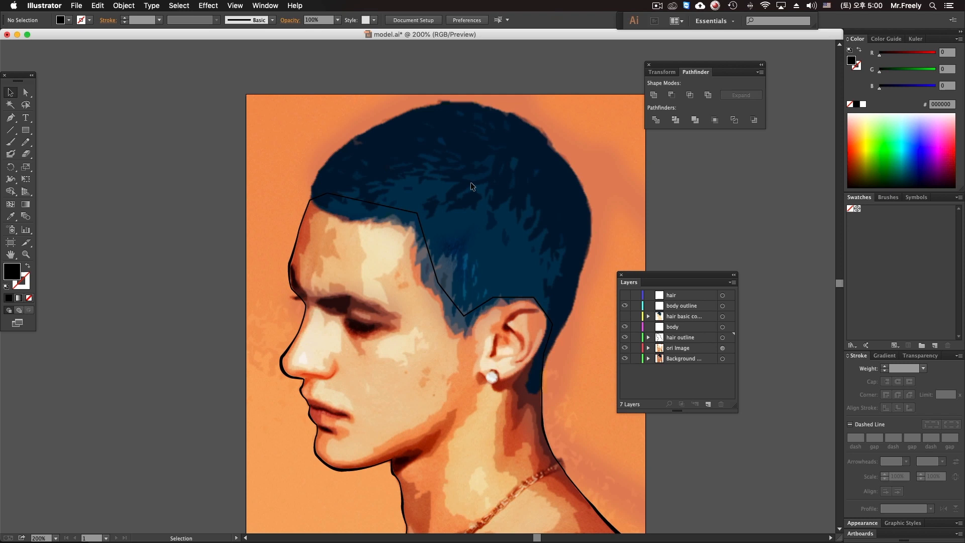
click(670, 336)
key(super+f)
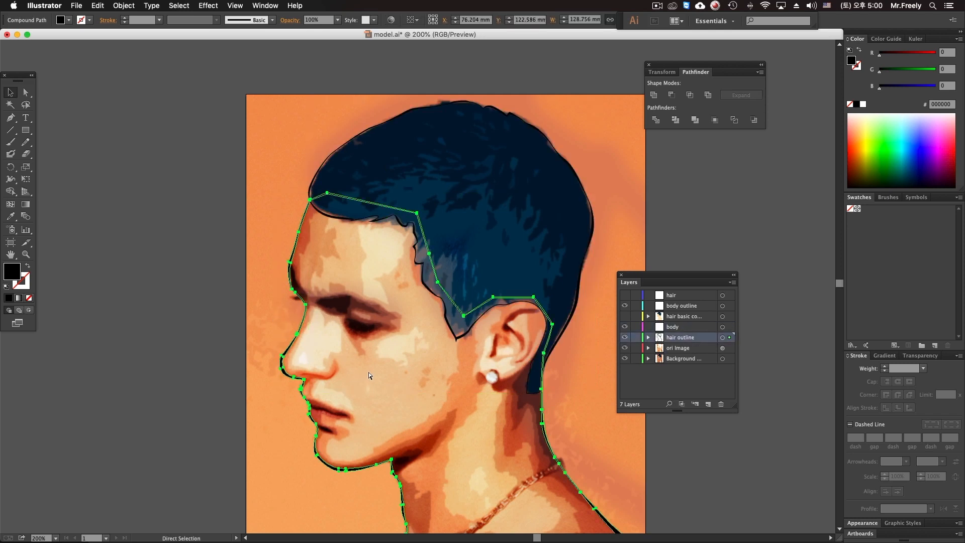
click(369, 373)
click(688, 325)
key(super+f)
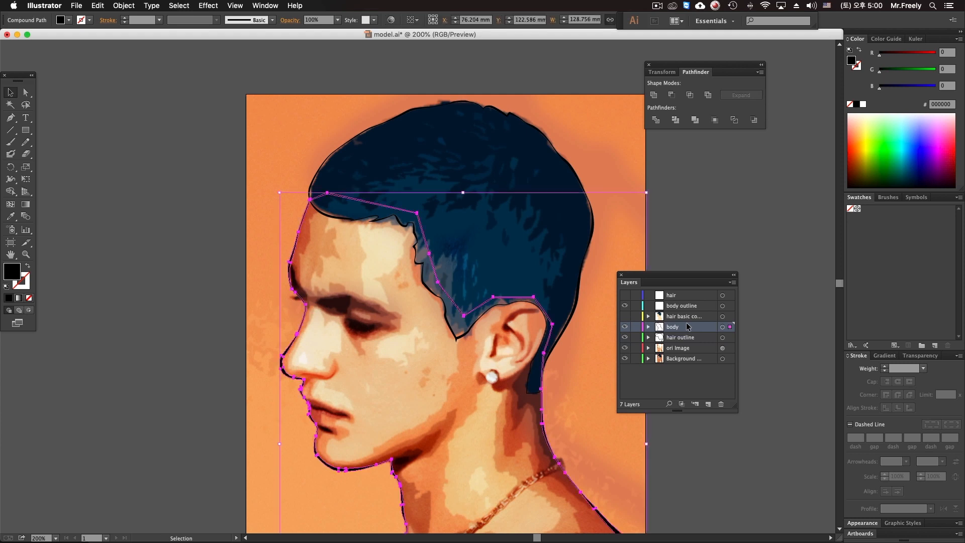
Make the hair basic color layer visible and clear the selection.
drag(584, 402, 589, 342)
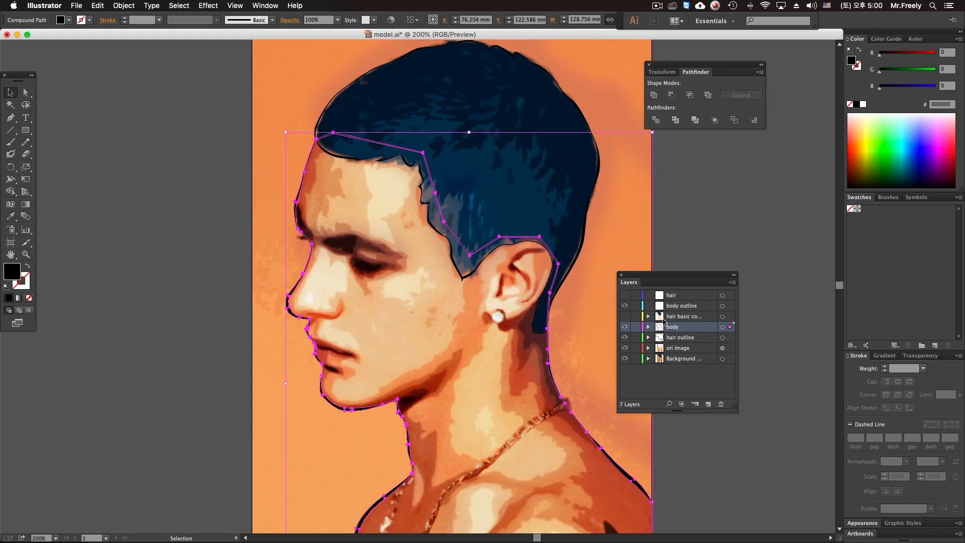
click(675, 317)
click(625, 316)
key(super+shift+a)
Cut the skin-colored body shape from the hair basic color layer and paste it in place on the body outline layer.
click(389, 338)
click(500, 213)
click(470, 359)
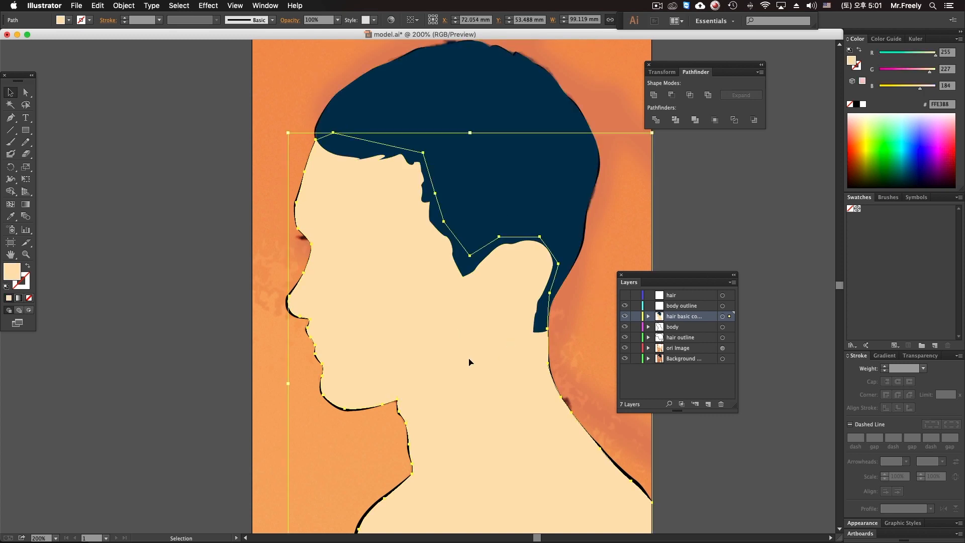
key(super+])
key(super)
key(super)
click(579, 360)
click(516, 356)
key(Delete)
click(700, 308)
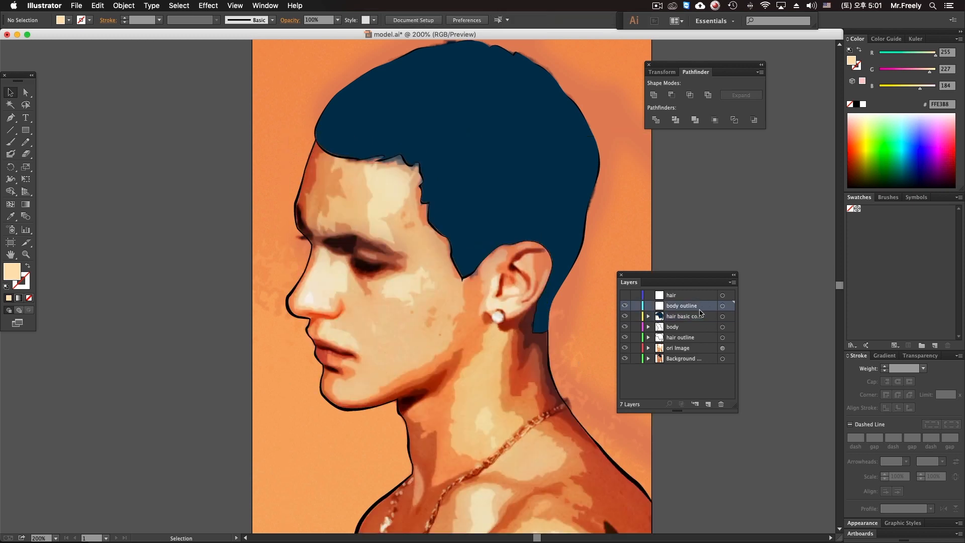
key(super+f)
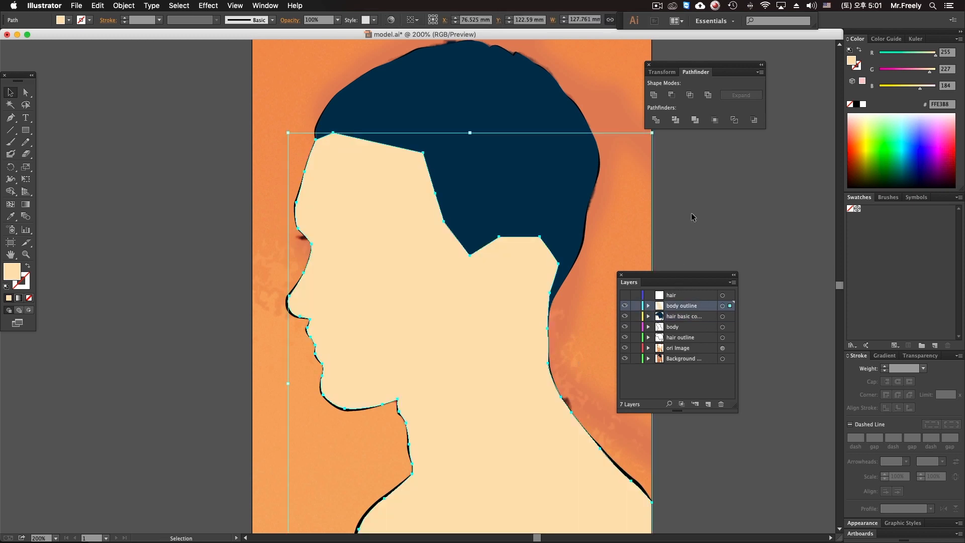
Reorder the layers so hair outline and hair basic color sit above body, with body outline below body.
click(693, 215)
shift+click(676, 316)
click(679, 297)
mouse_move(681, 304)
mouse_down()
mouse_move(682, 336)
mouse_move(679, 301)
mouse_up()
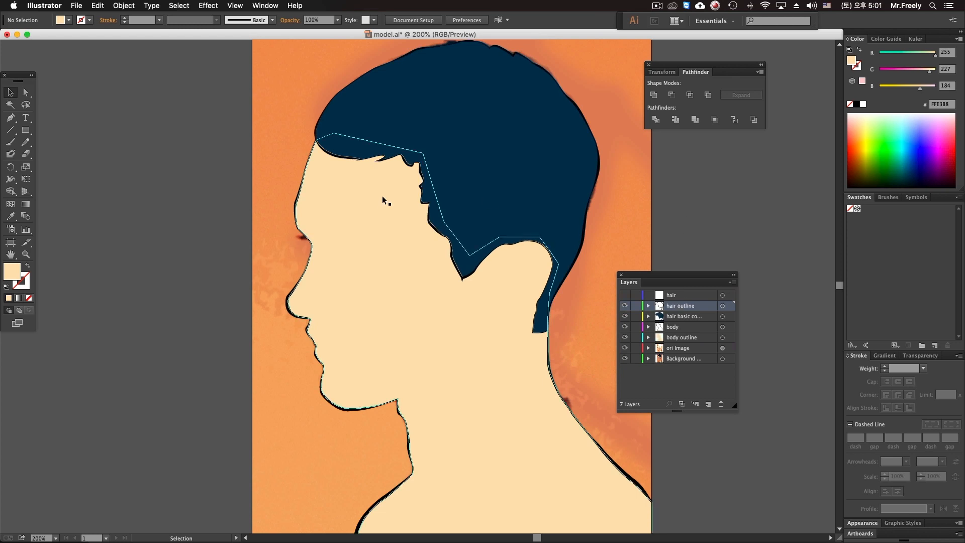
Move the blue hair shape's anchor points along the front hairline so its edge lies under the black outline.
drag(441, 277, 454, 319)
drag(246, 113, 400, 300)
click(24, 92)
super+click(479, 230)
super+click(478, 230)
drag(477, 221, 419, 68)
click(269, 255)
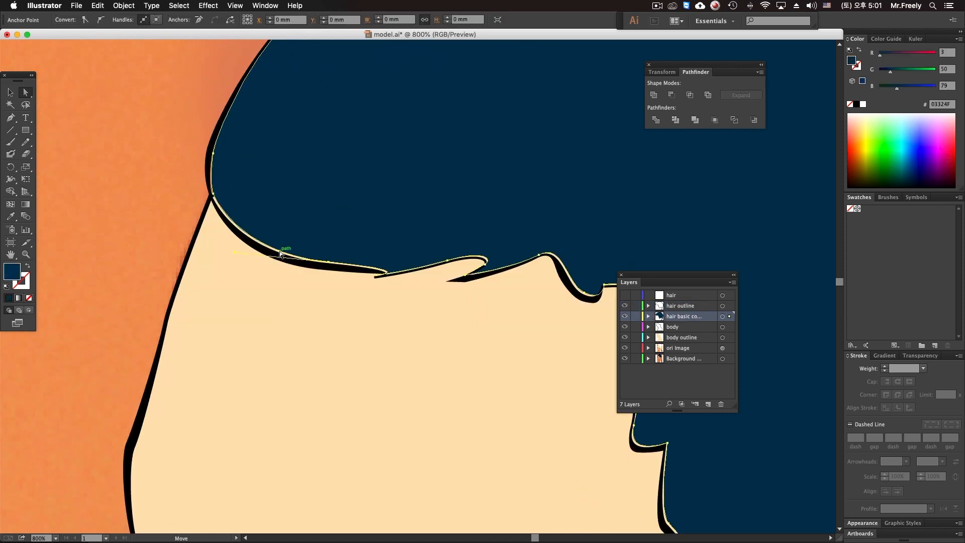
click(324, 267)
drag(214, 153, 210, 153)
drag(136, 109, 299, 283)
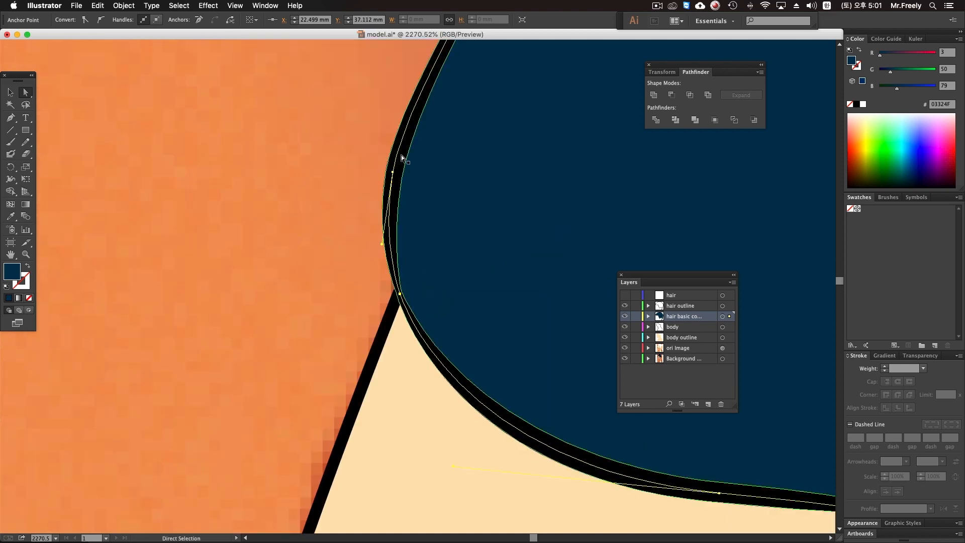
Try to fit the blue hair shape's edge above the ear to the black outline.
alt+super+click(495, 165)
alt+super+click(495, 165)
alt+super+click(495, 166)
alt+super+click(495, 165)
scroll(389, 210, down, 10)
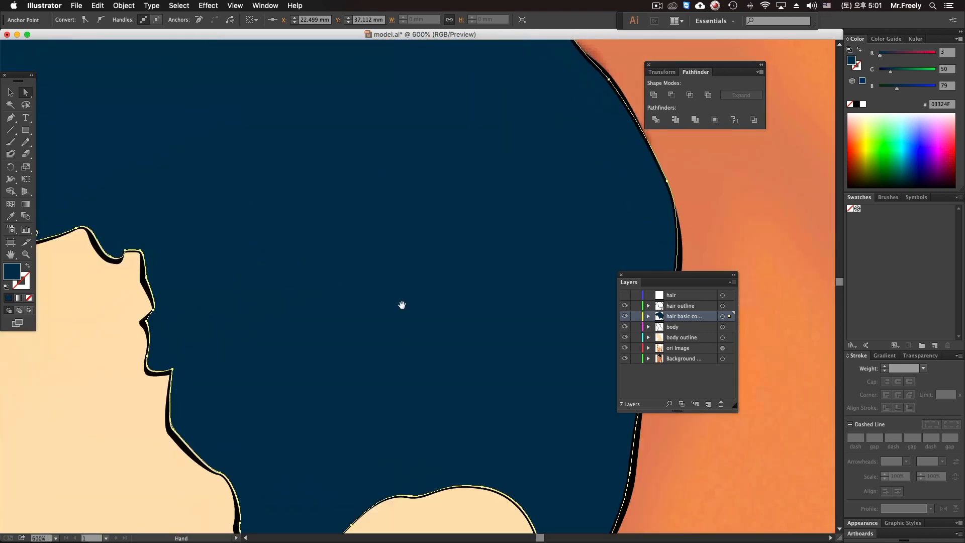
click(734, 237)
drag(367, 332, 551, 251)
drag(478, 181, 653, 372)
drag(372, 303, 525, 273)
drag(483, 196, 541, 222)
click(565, 226)
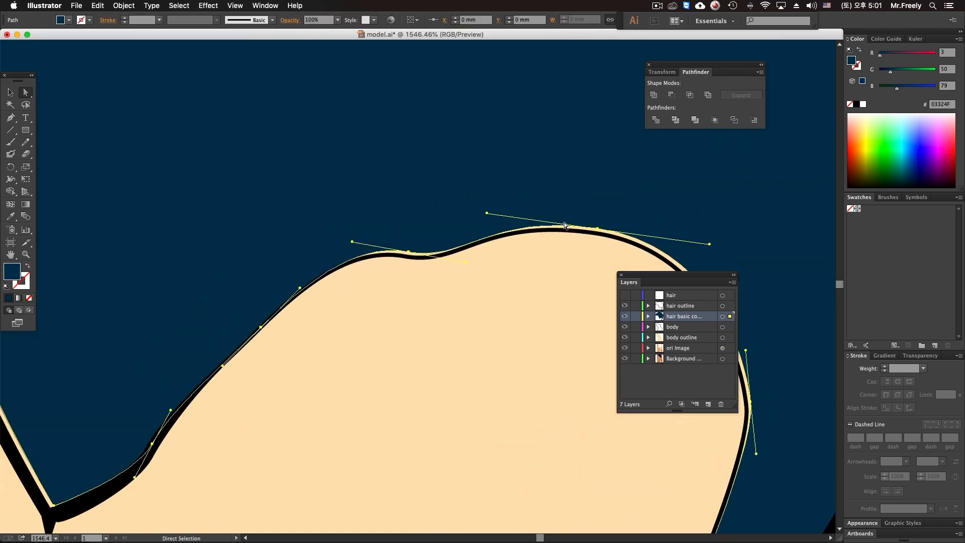
click(590, 230)
click(592, 231)
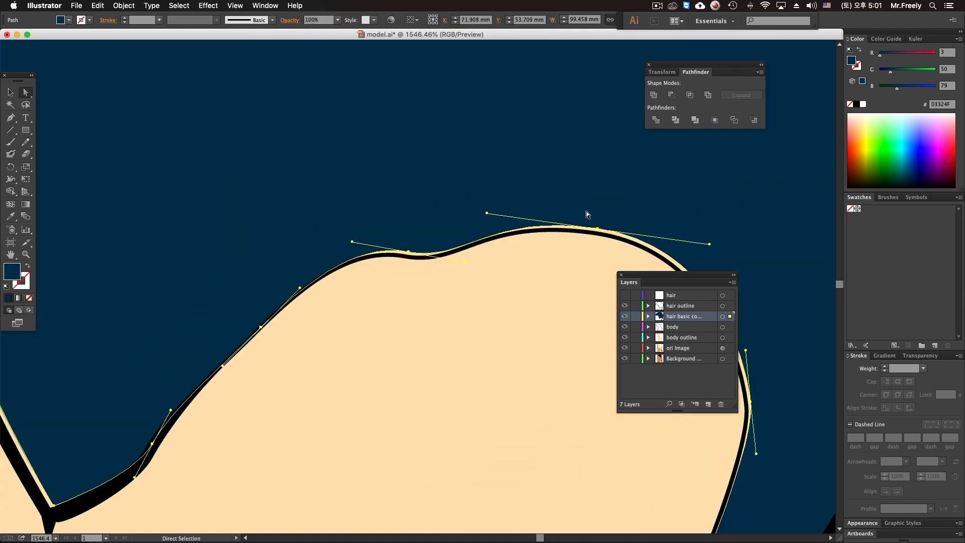
click(594, 232)
drag(558, 184, 677, 311)
drag(366, 239, 410, 229)
click(441, 217)
click(438, 218)
Thicken the hair outline inward at the back of the ear by moving its anchor point.
alt+super+click(420, 235)
alt+super+click(420, 235)
alt+super+click(373, 332)
drag(388, 378, 501, 189)
click(627, 119)
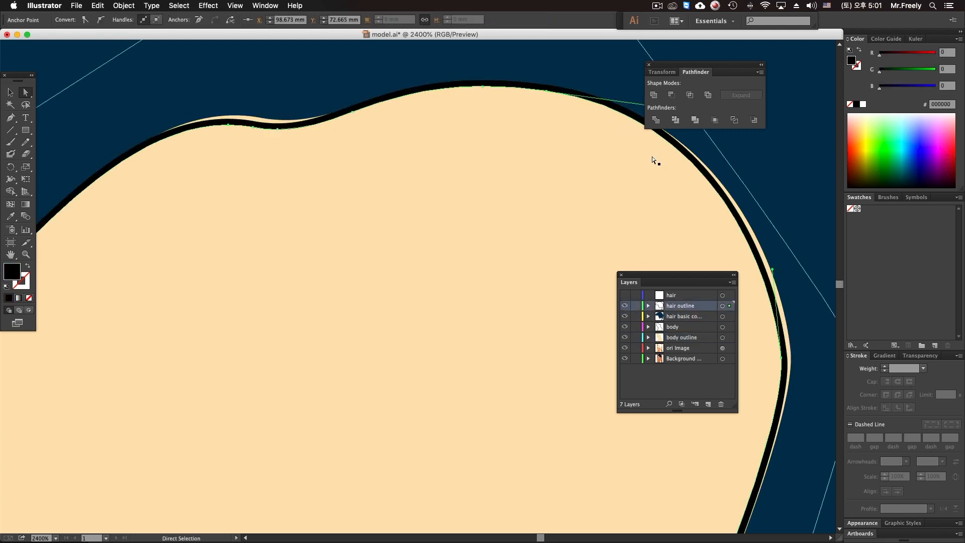
click(782, 358)
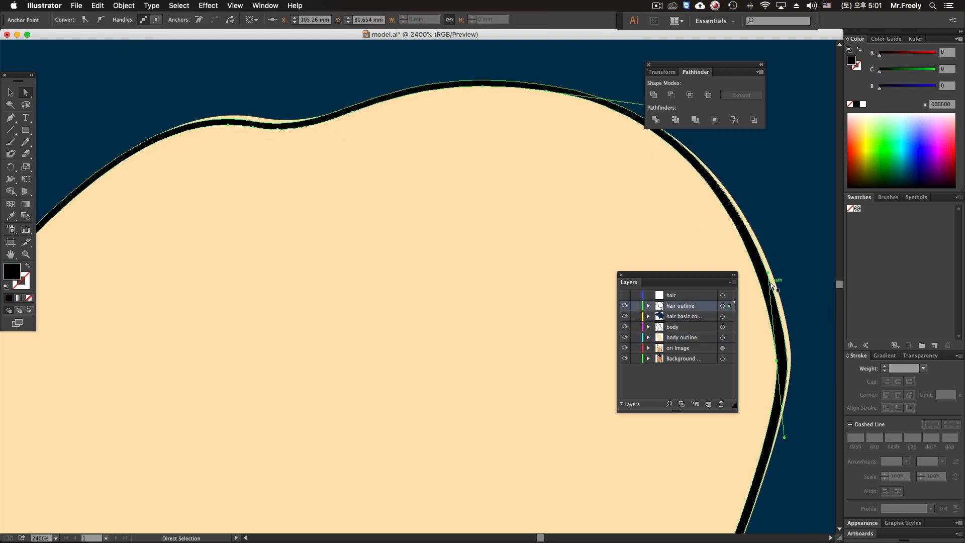
mouse_move(788, 366)
mouse_down()
mouse_move(800, 369)
mouse_move(789, 371)
mouse_up()
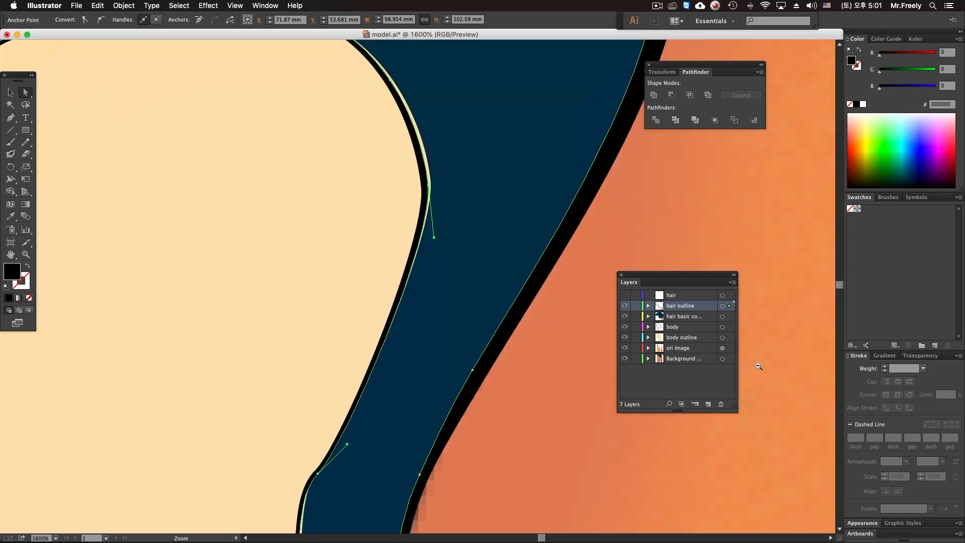
Thicken the hair outline over the top of the ear and at the small dip to cover the color gaps.
alt+super+click(759, 366)
drag(191, 101, 519, 232)
super+double_click(439, 333)
drag(458, 178, 510, 202)
drag(291, 255, 452, 255)
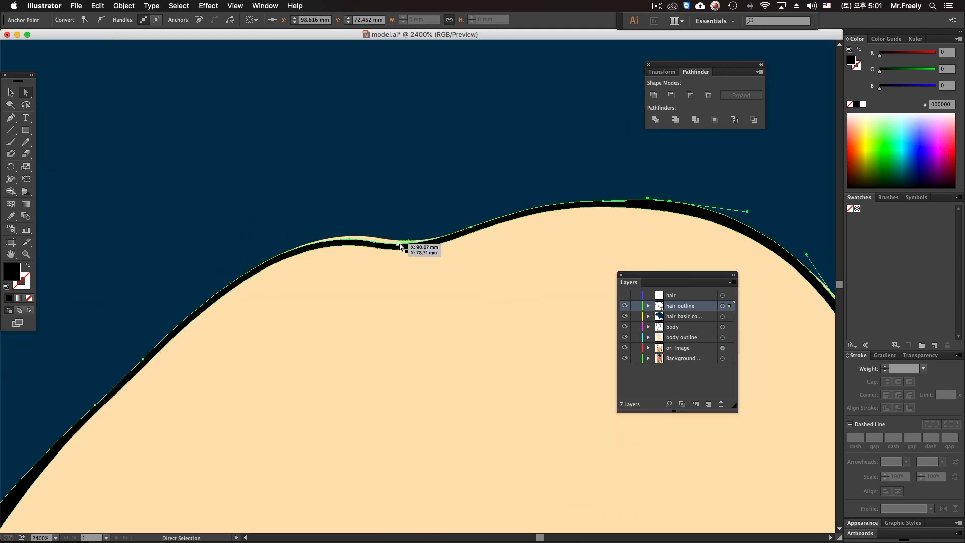
drag(375, 245, 349, 235)
drag(351, 352, 453, 168)
alt+super+click(377, 278)
alt+super+click(377, 278)
scroll(382, 275, right, 8)
scroll(382, 276, up, 3)
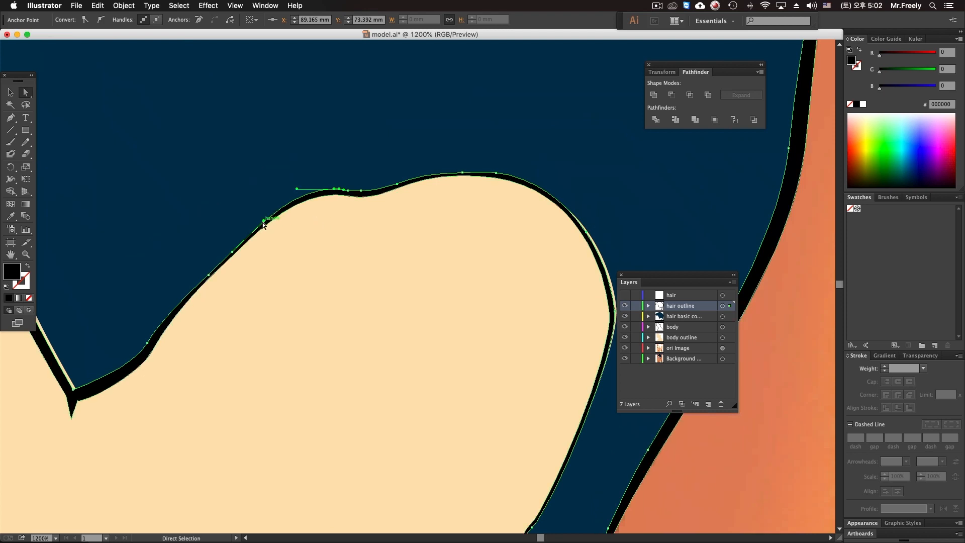
Thicken the hair outline behind the ear by moving its anchor point outward into the blue hair.
scroll(401, 231, down, 5)
scroll(400, 231, right, 3)
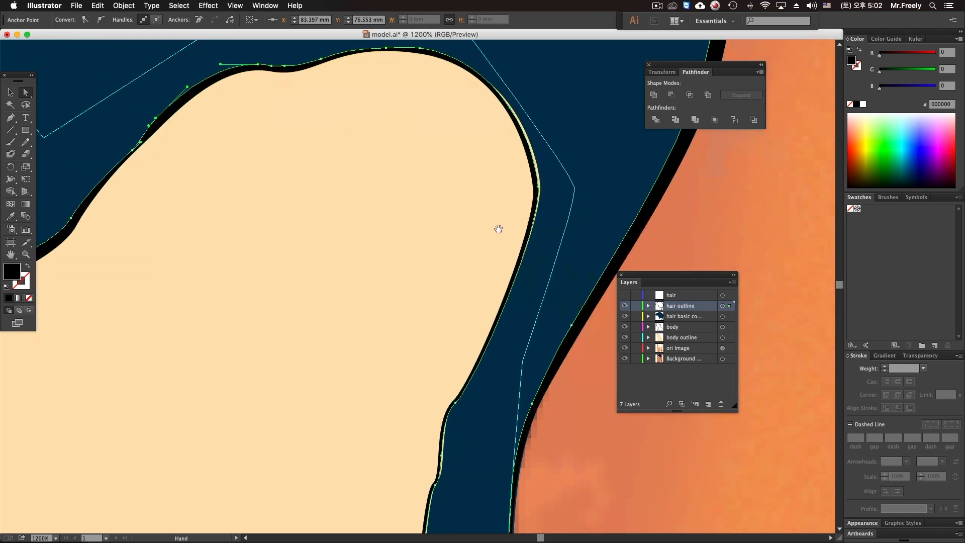
drag(537, 191, 546, 184)
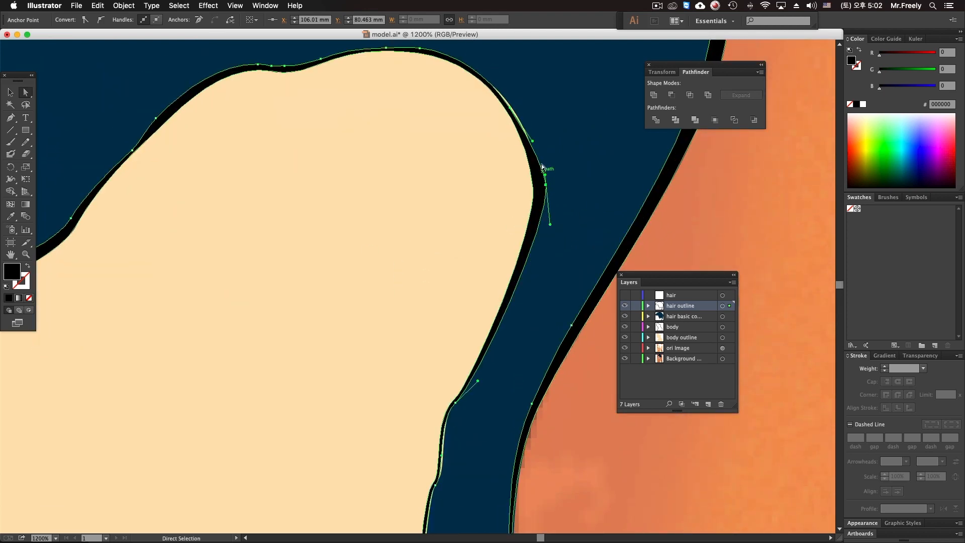
scroll(545, 146, down, 10)
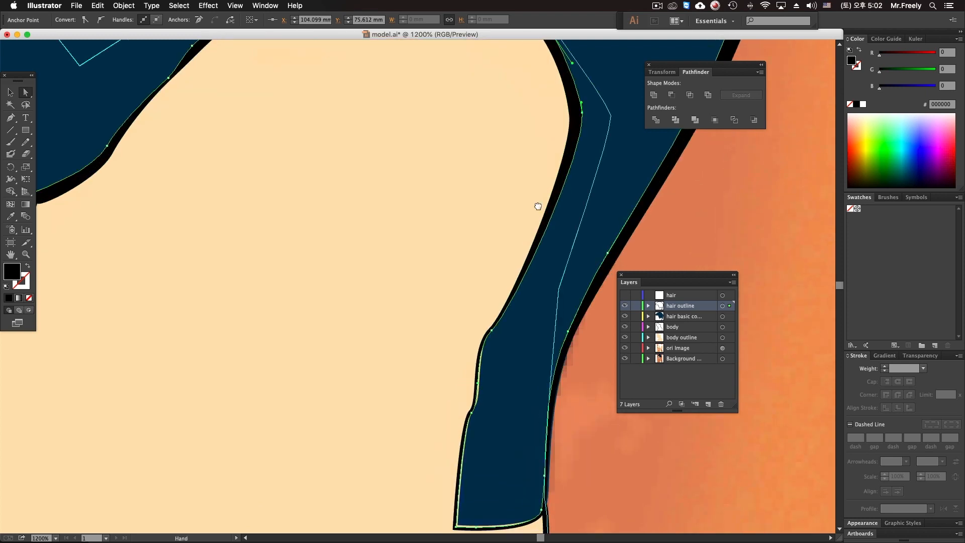
drag(488, 296, 497, 267)
key(super+z)
Thicken the hair outline around the lower end of the narrow nape strip by moving its inner anchor points.
scroll(518, 337, down, 3)
drag(472, 346, 494, 340)
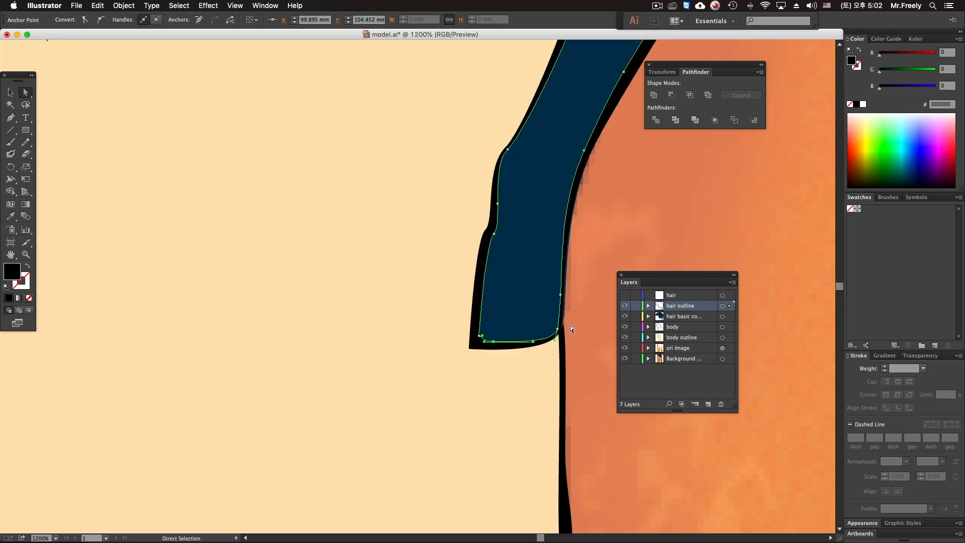
scroll(590, 174, up, 1)
drag(590, 174, 587, 172)
Adjust the blue hair shape's anchor points along the sideburn's front edge to meet the black outline.
alt+super+click(573, 203)
alt+super+click(573, 204)
drag(392, 151, 599, 226)
click(446, 207)
drag(285, 224, 487, 207)
click(379, 221)
drag(318, 187, 470, 342)
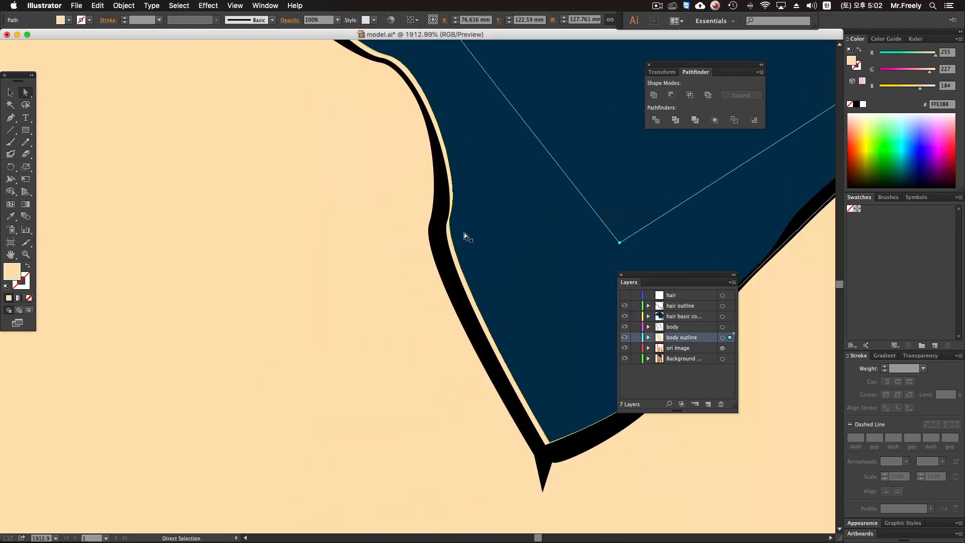
click(466, 280)
drag(469, 282, 436, 211)
drag(520, 371, 512, 379)
key(super+z)
drag(430, 76, 462, 300)
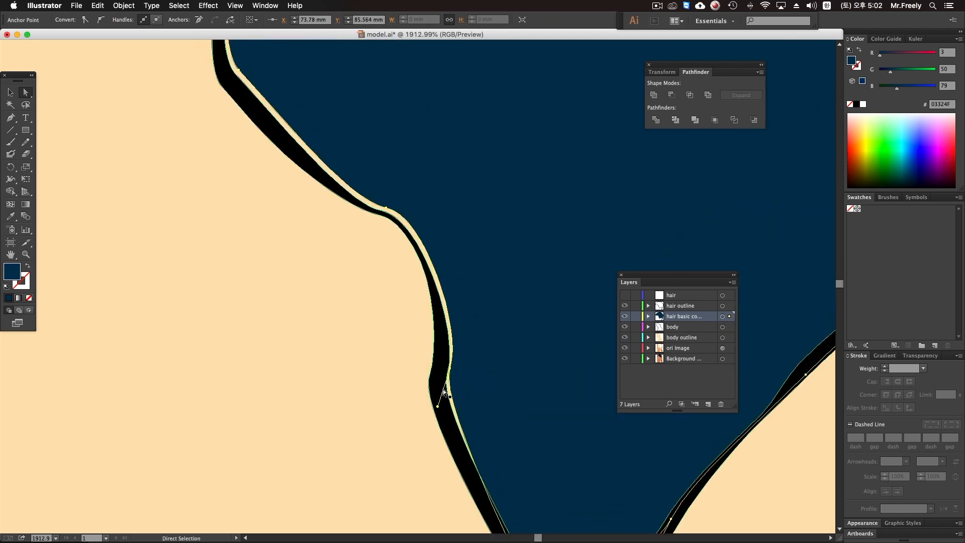
click(451, 371)
drag(387, 198, 478, 302)
drag(350, 167, 468, 303)
drag(472, 342, 503, 528)
Move the blue hair shape's anchor points around the temple step under the black outline.
drag(507, 289, 504, 295)
drag(524, 345, 604, 394)
drag(510, 296, 505, 306)
drag(495, 267, 551, 396)
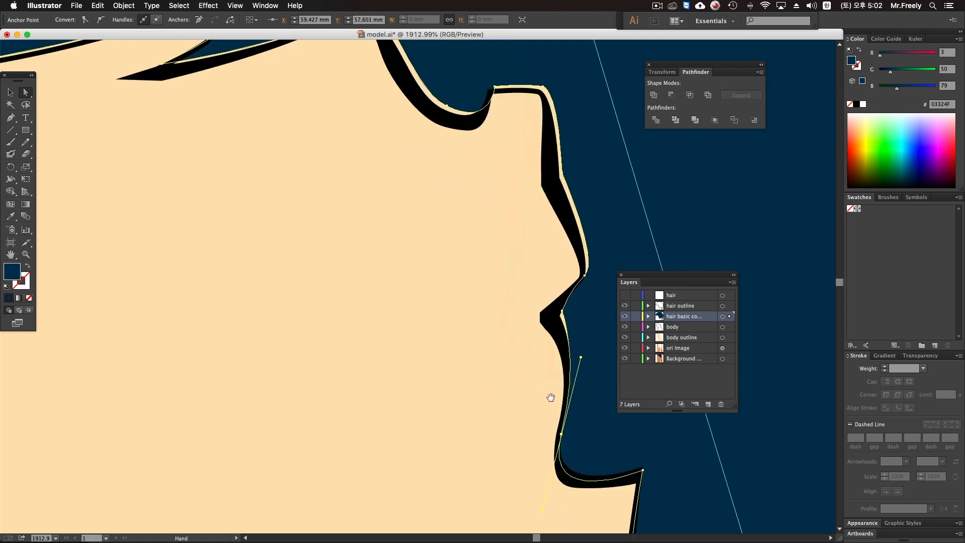
Fit the blue hair shape's edge under the black outline at and just above the temple notch.
drag(562, 310, 552, 318)
drag(542, 381, 534, 485)
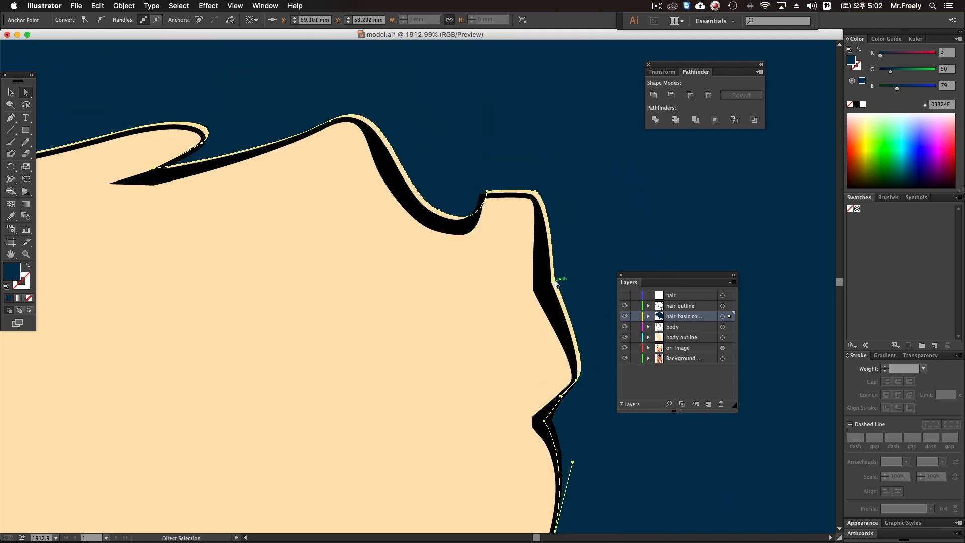
drag(556, 278, 545, 286)
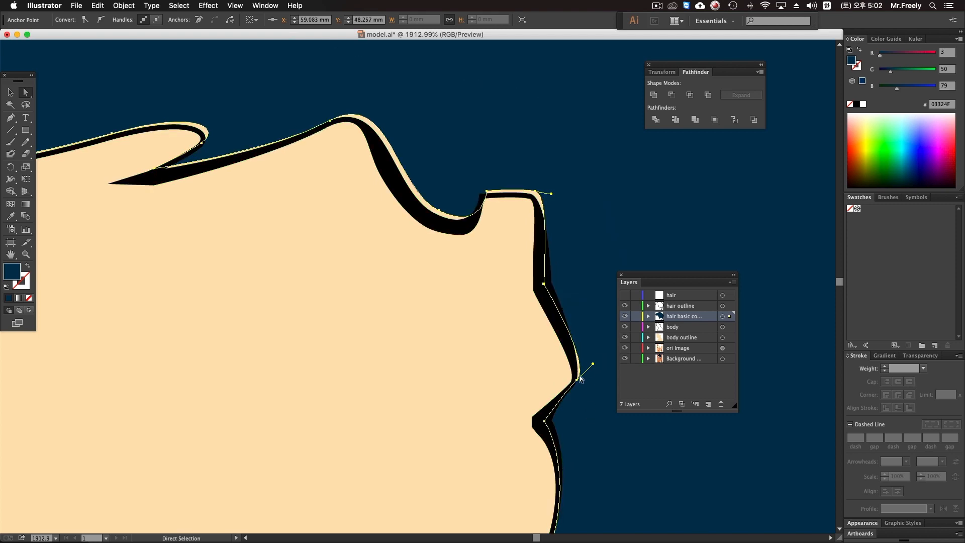
drag(572, 385, 573, 385)
Move the blue hair shape's corner points at the square step above the temple under the outline.
drag(553, 241, 610, 386)
drag(591, 334, 583, 338)
drag(605, 306, 623, 242)
drag(557, 273, 554, 277)
key(super+z)
Fit the blue hair shape's edge under the outline at the forehead dip and the crest of the second tuft.
drag(408, 187, 408, 225)
drag(418, 208, 665, 455)
drag(578, 398, 542, 331)
drag(413, 182, 411, 188)
drag(340, 218, 540, 250)
drag(423, 144, 534, 289)
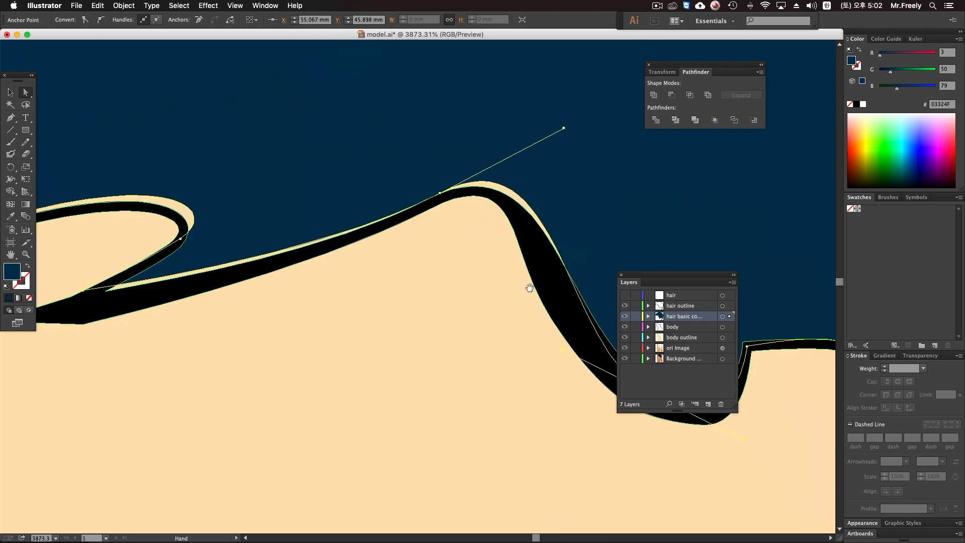
drag(440, 193, 425, 203)
Move the blue hair shape's anchor points and handles around the first forehead tuft to follow the black outline.
drag(271, 283, 575, 217)
drag(392, 227, 482, 285)
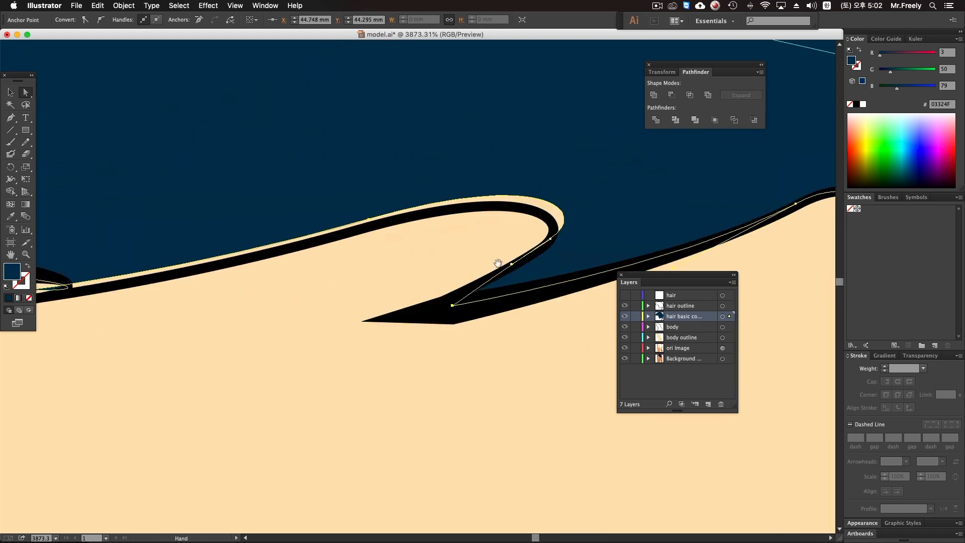
click(473, 196)
drag(378, 216, 342, 234)
drag(368, 240, 481, 239)
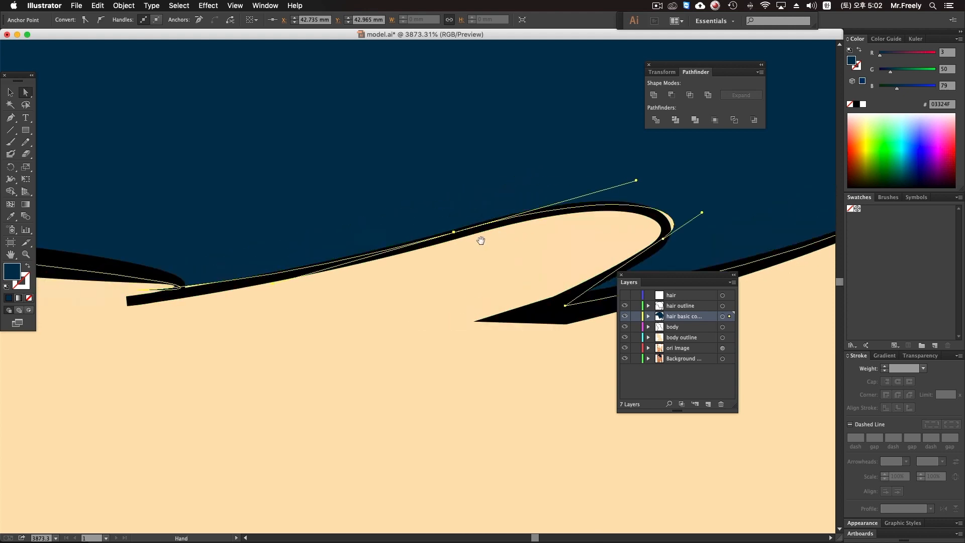
drag(702, 213, 696, 220)
Try to reshape the junction where the front hairline meets the first forehead tuft.
drag(209, 344, 496, 325)
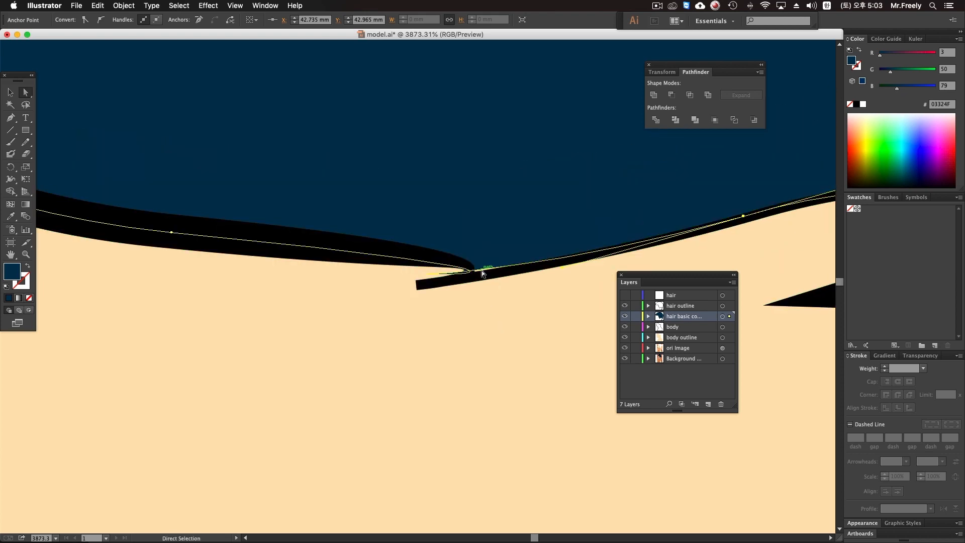
click(444, 268)
click(490, 266)
click(766, 206)
click(713, 179)
click(553, 281)
click(545, 199)
drag(481, 269, 428, 283)
key(super+z)
key(super+z)
click(427, 274)
click(459, 284)
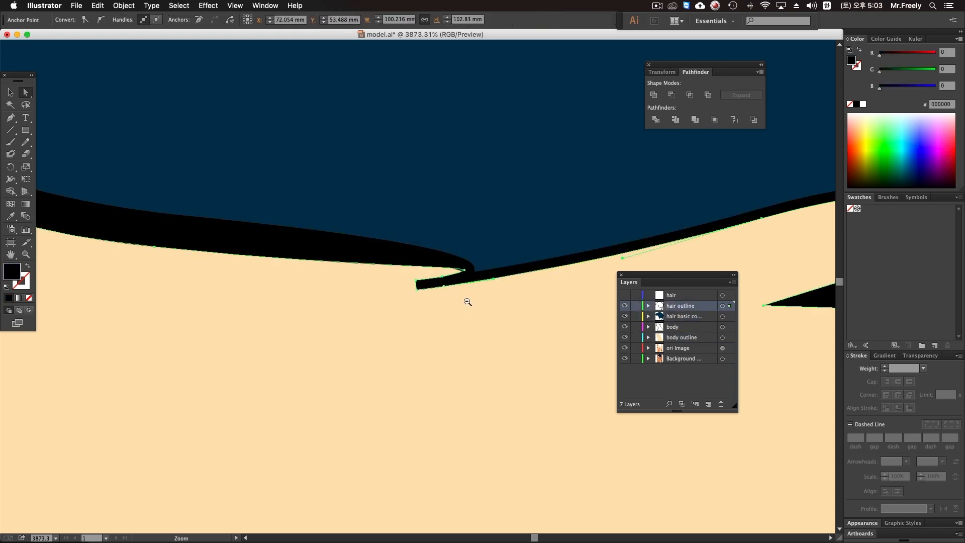
Examine the blue hair shape against its outline along the forehead hairline and clear the selection.
alt+super+click(468, 301)
alt+super+click(468, 301)
alt+super+click(468, 302)
alt+super+click(468, 302)
alt+super+click(467, 302)
alt+super+click(468, 301)
drag(362, 261, 431, 272)
drag(270, 202, 416, 327)
drag(391, 236, 424, 436)
drag(306, 423, 312, 338)
click(324, 339)
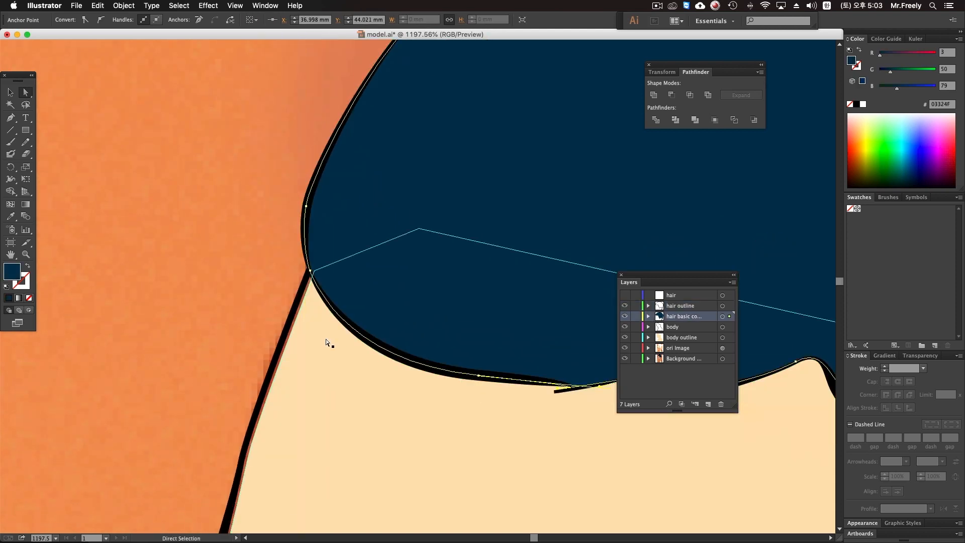
scroll(342, 337, right, 5)
scroll(343, 336, down, 2)
key(super+shift+a)
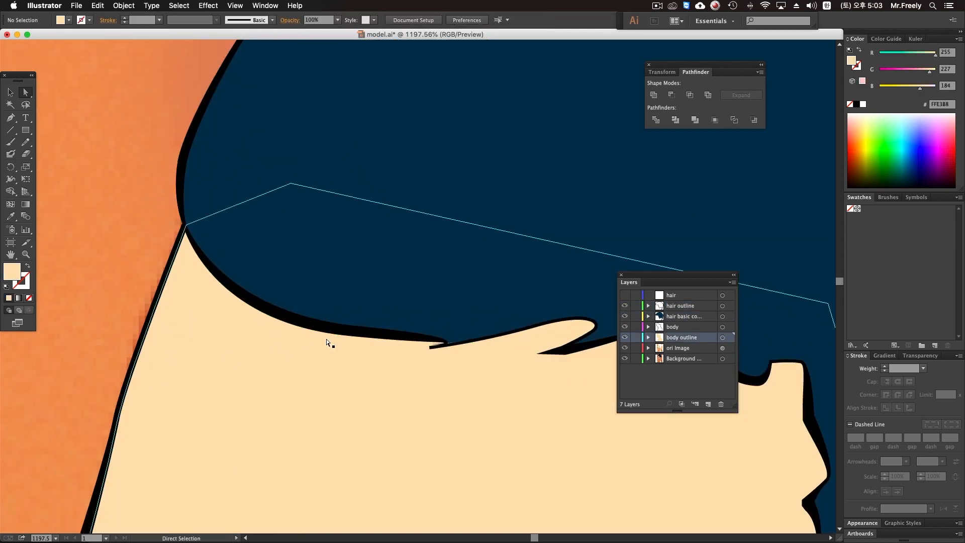
Adjust the blue hair shape's anchor point where the front hairline meets the face outline, and clear the selection.
drag(359, 304, 572, 419)
drag(294, 219, 289, 230)
alt+super+click(322, 269)
alt+super+click(322, 269)
alt+super+click(322, 269)
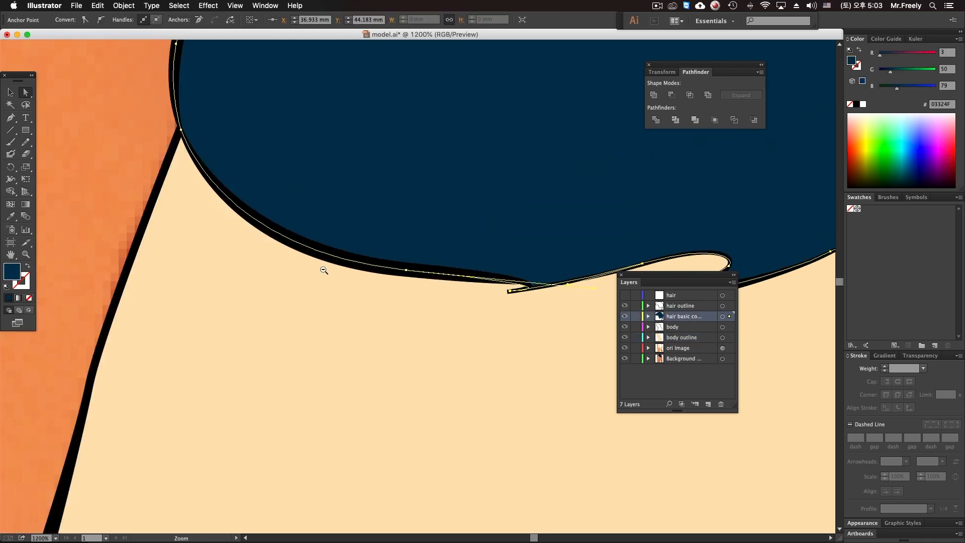
alt+super+click(322, 269)
alt+super+double_click(321, 269)
key(super+shift+a)
Move the hair outline's outer anchor point outward on the upper front curve of the hair and clear the selection.
drag(511, 288, 273, 263)
alt+super+click(397, 326)
alt+super+click(397, 326)
alt+super+click(398, 326)
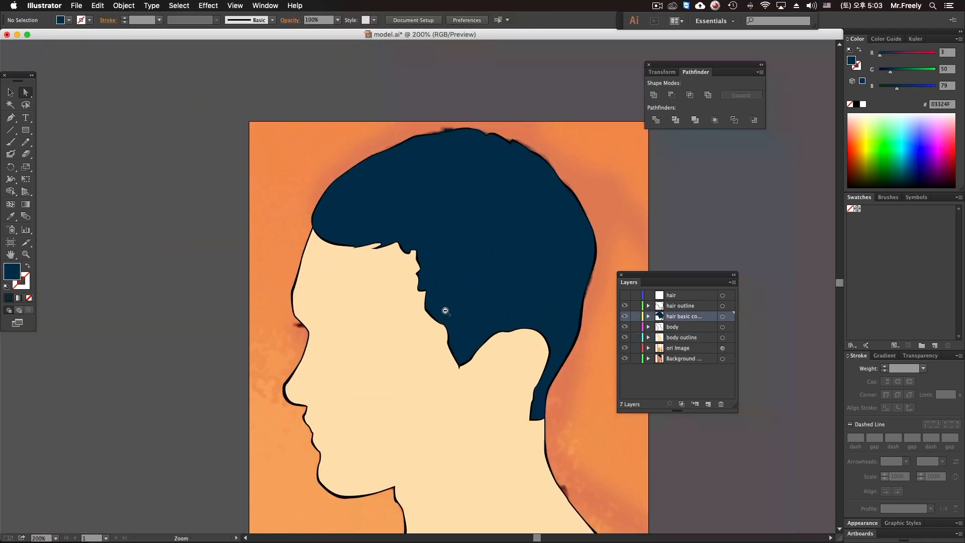
alt+super+click(449, 306)
super+click(352, 151)
super+click(387, 204)
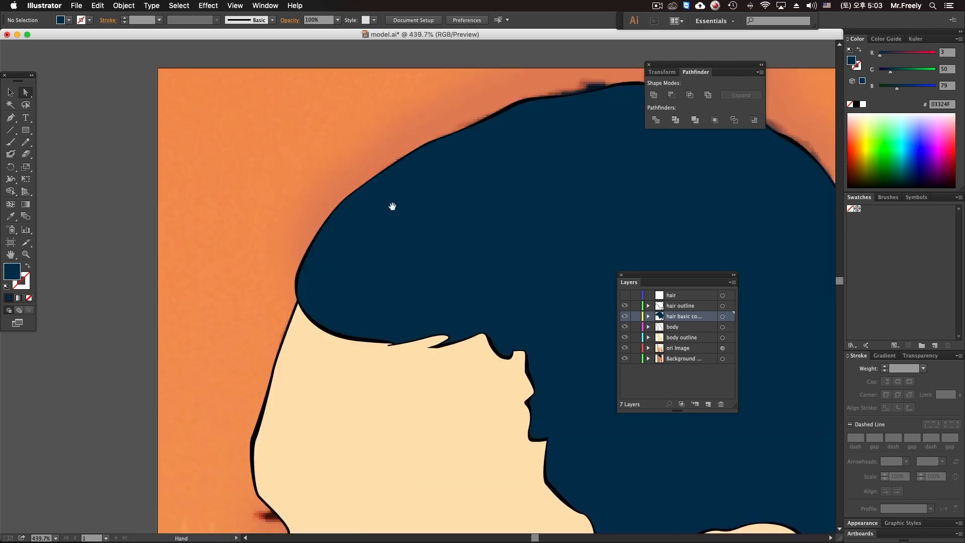
super+click(432, 239)
super+click(432, 239)
drag(369, 245, 370, 185)
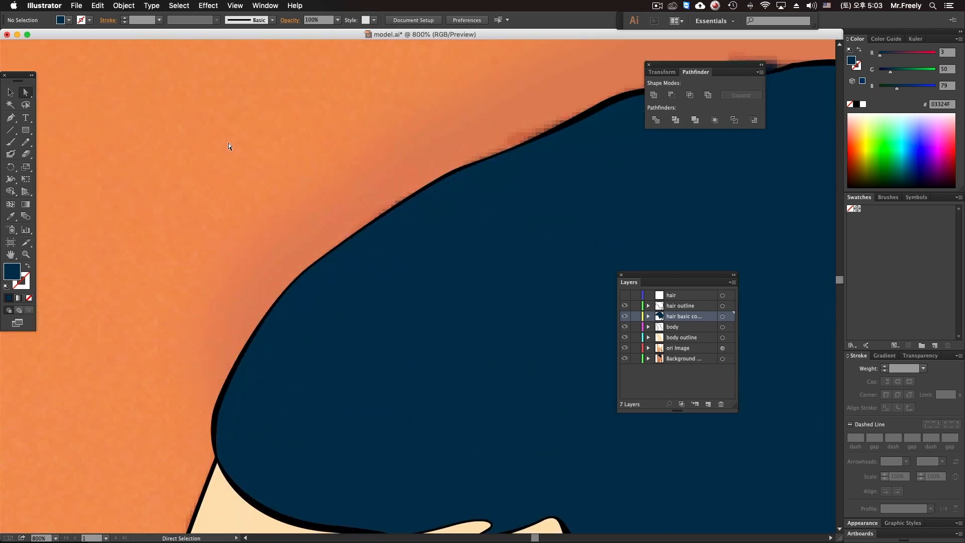
click(18, 90)
click(259, 321)
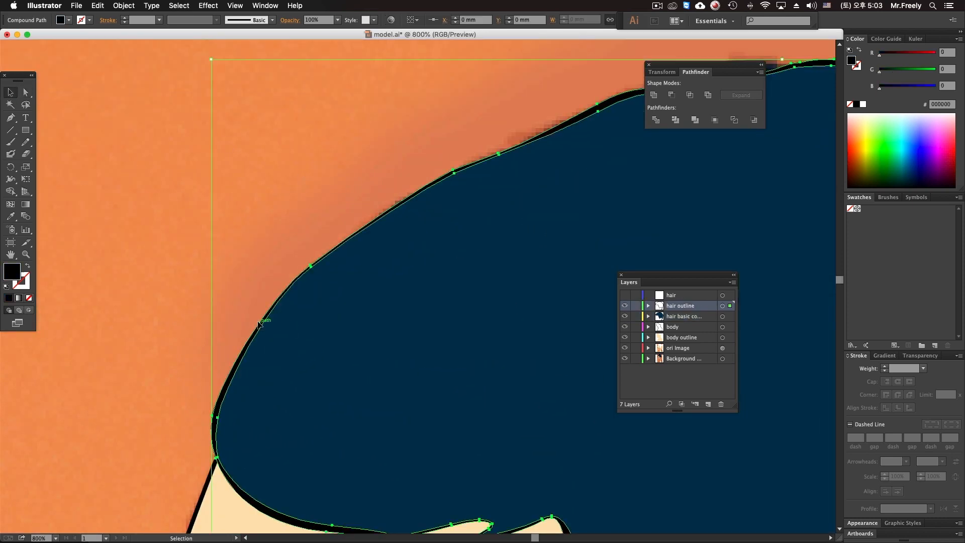
click(25, 93)
drag(311, 266, 302, 257)
alt+super+click(299, 228)
alt+super+click(300, 229)
alt+super+click(300, 229)
alt+super+click(299, 229)
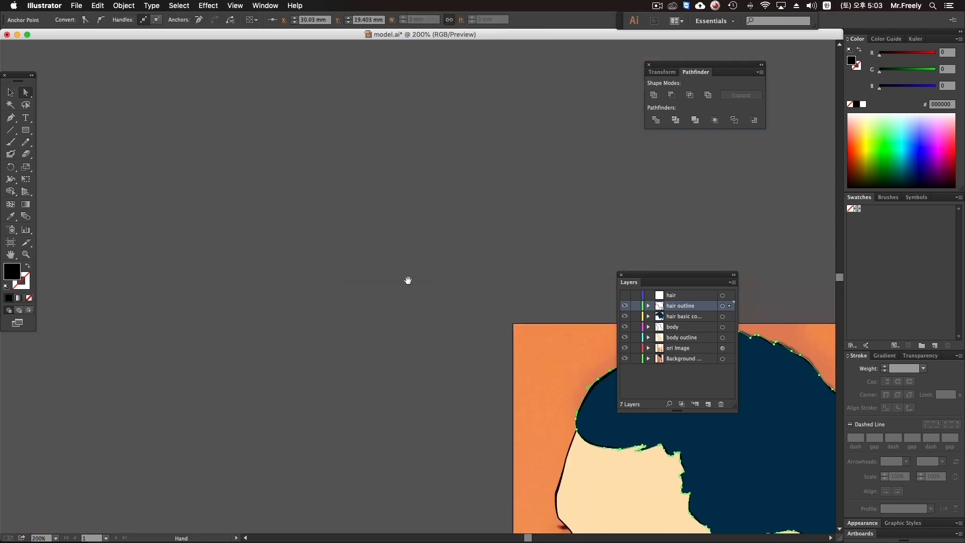
drag(407, 280, 212, 131)
click(352, 173)
Examine the outlines and basic color shapes across the whole portrait.
drag(407, 308, 329, 212)
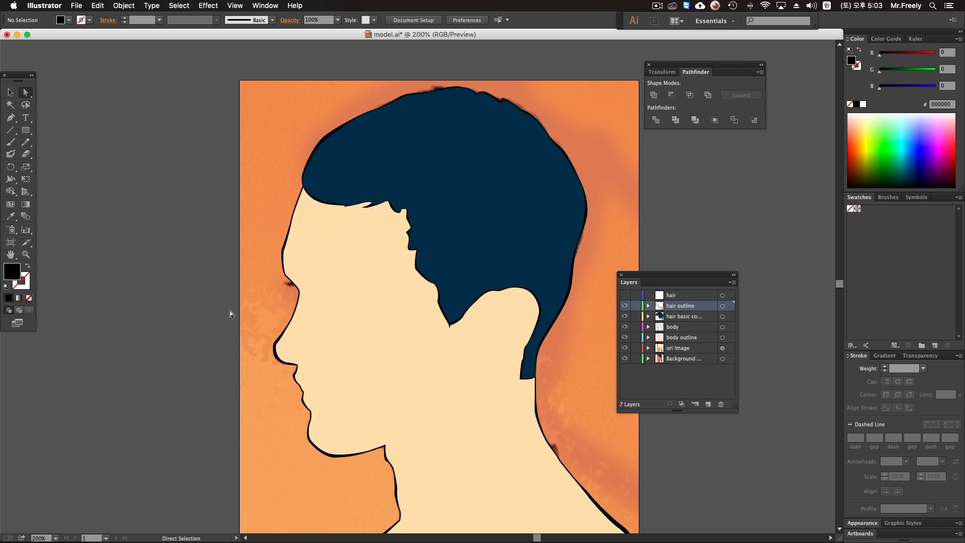
drag(249, 50, 427, 214)
drag(435, 208, 438, 294)
click(540, 312)
key(super+space)
drag(500, 327, 533, 314)
click(435, 289)
key(super+space)
alt+super+click(426, 286)
alt+super+click(426, 286)
alt+super+click(425, 287)
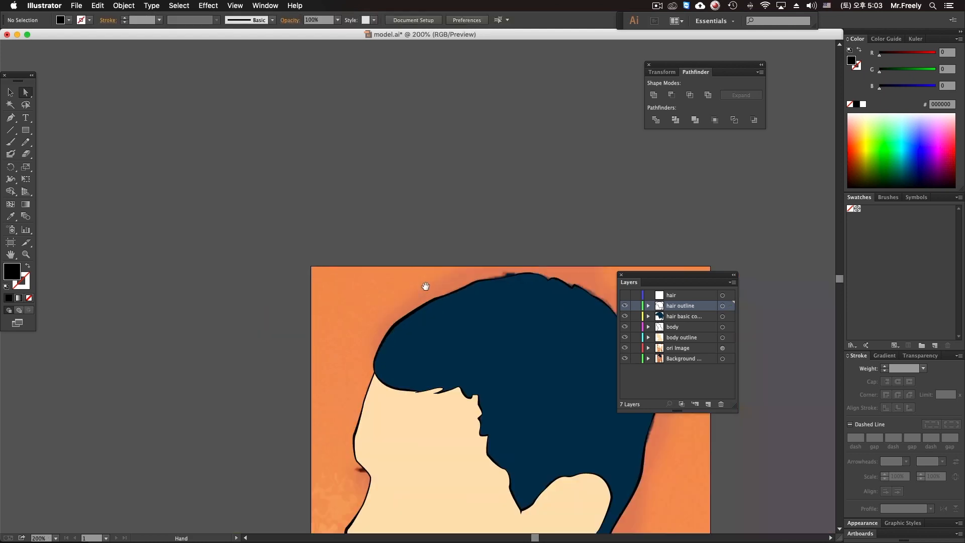
drag(425, 287, 422, 232)
alt+super+click(450, 268)
drag(441, 310, 485, 176)
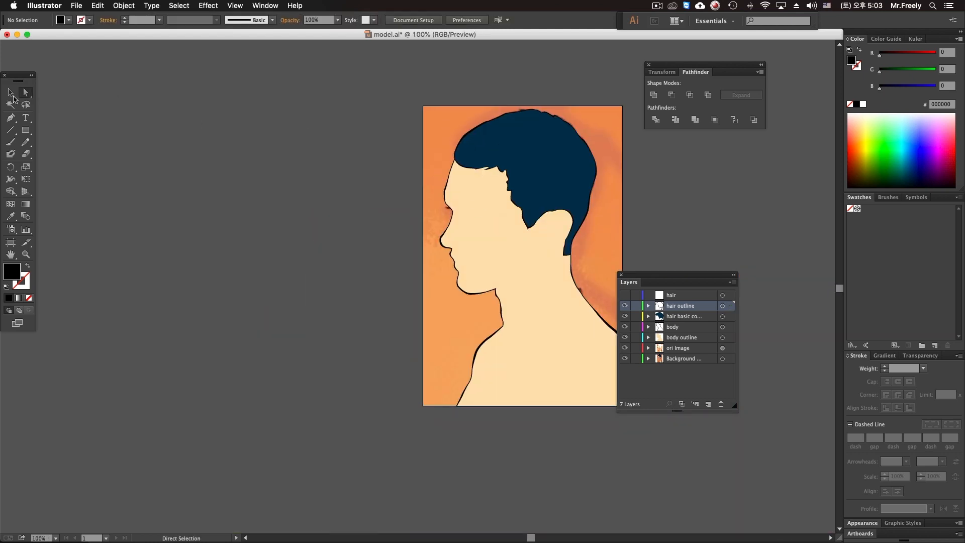
drag(363, 288, 309, 322)
drag(407, 198, 580, 377)
drag(400, 112, 510, 269)
click(510, 270)
Hide the hair basic color and body outline layers, keeping the hair outline and body layers shown over the photo.
drag(625, 305, 625, 338)
drag(405, 340, 454, 260)
alt+super+click(451, 269)
super+click(443, 298)
drag(469, 303, 519, 258)
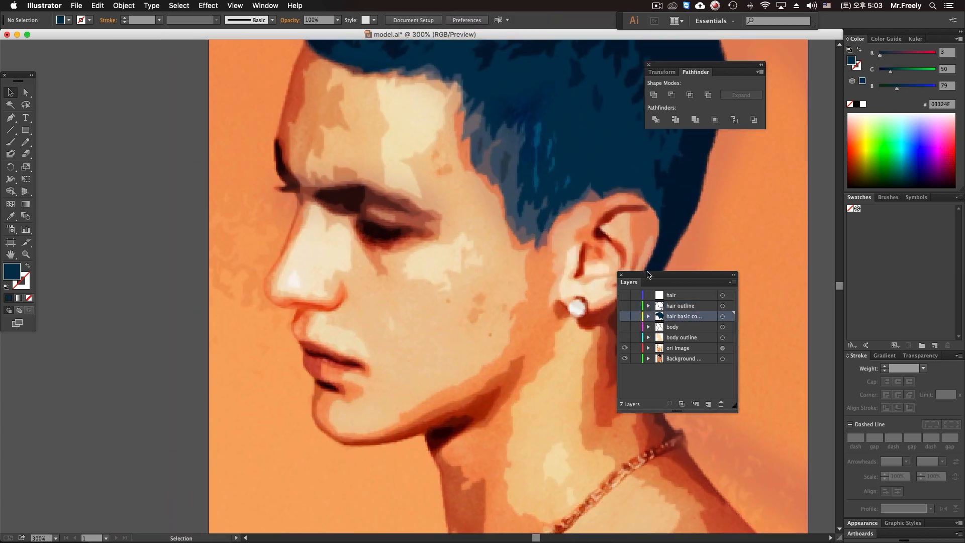
click(625, 306)
drag(570, 226, 542, 343)
click(624, 327)
drag(345, 320, 379, 301)
Create a layer named "body details" above the hair outline layer and rename the topmost hair layer "hair details".
click(708, 405)
drag(681, 318, 678, 302)
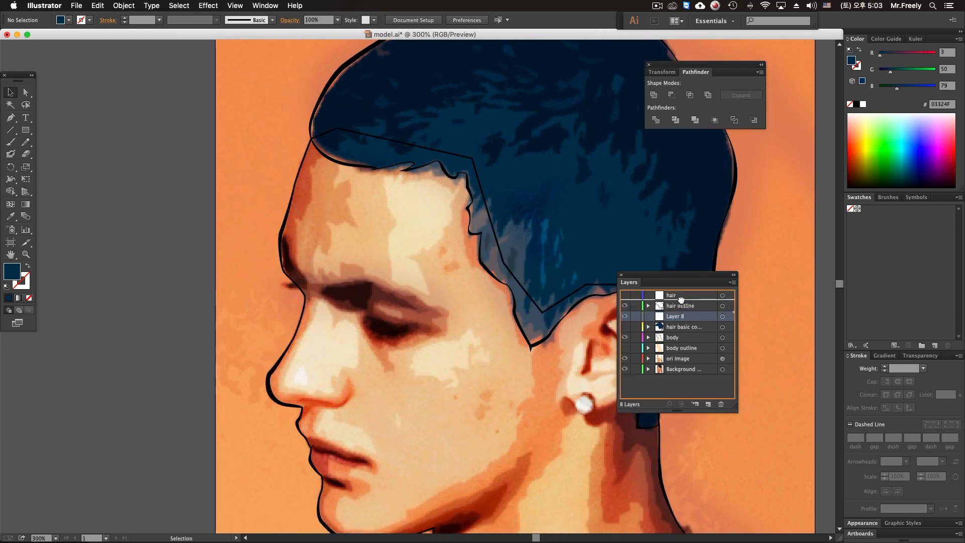
click(676, 298)
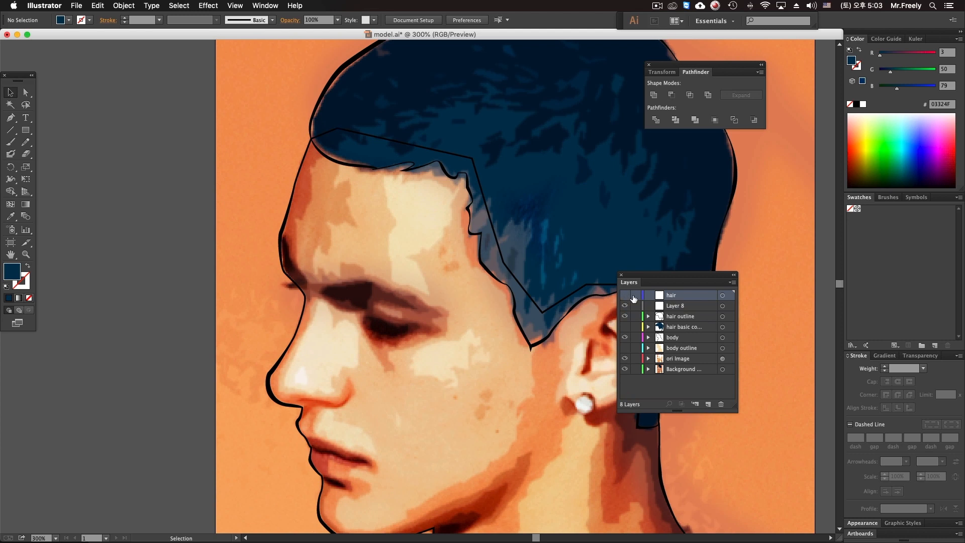
click(673, 304)
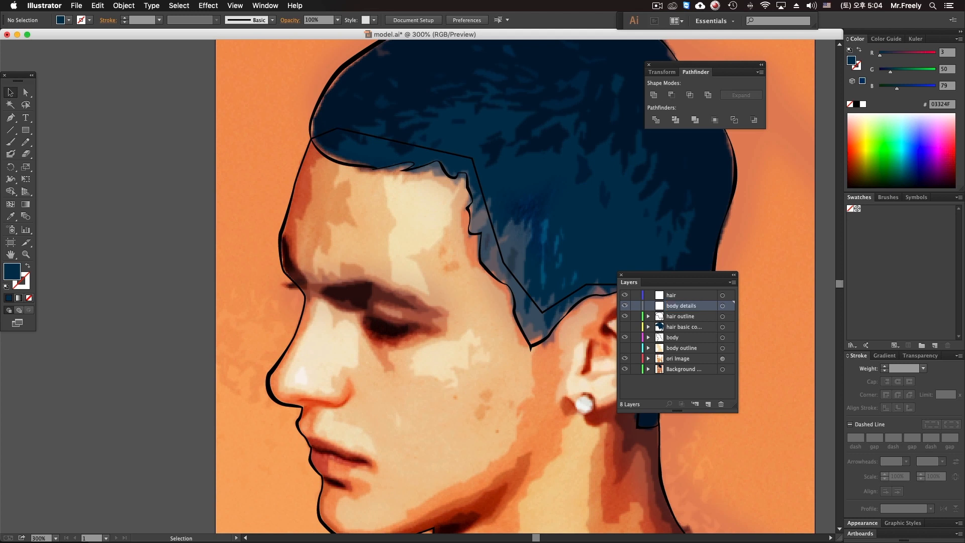
double_click(662, 297)
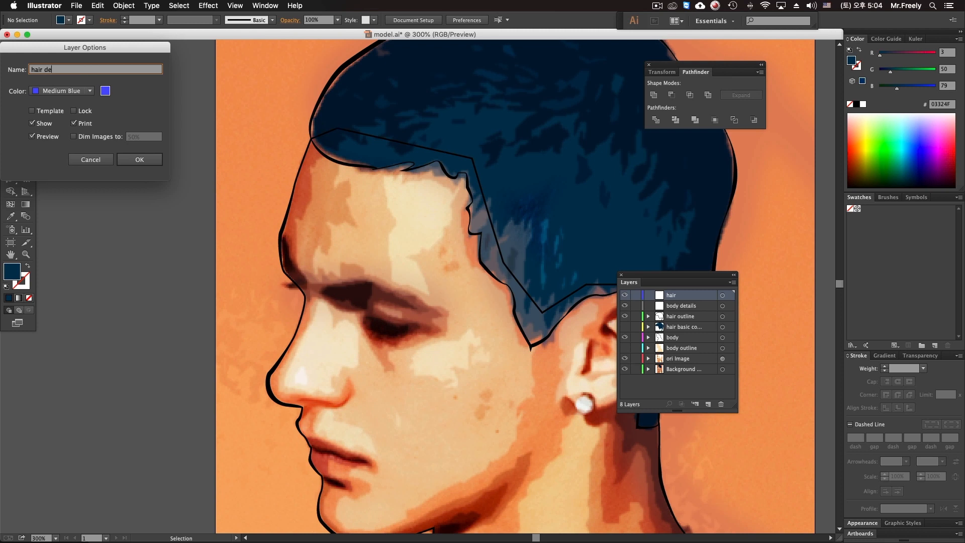
key(Return)
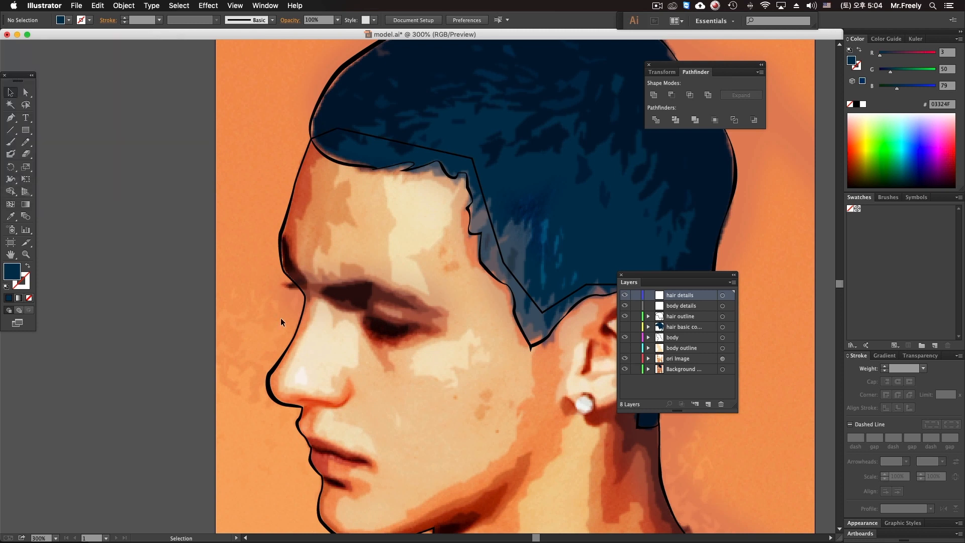
Set up the Pen tool with no fill and a 0.5 pt white stroke on the hair details layer.
click(18, 121)
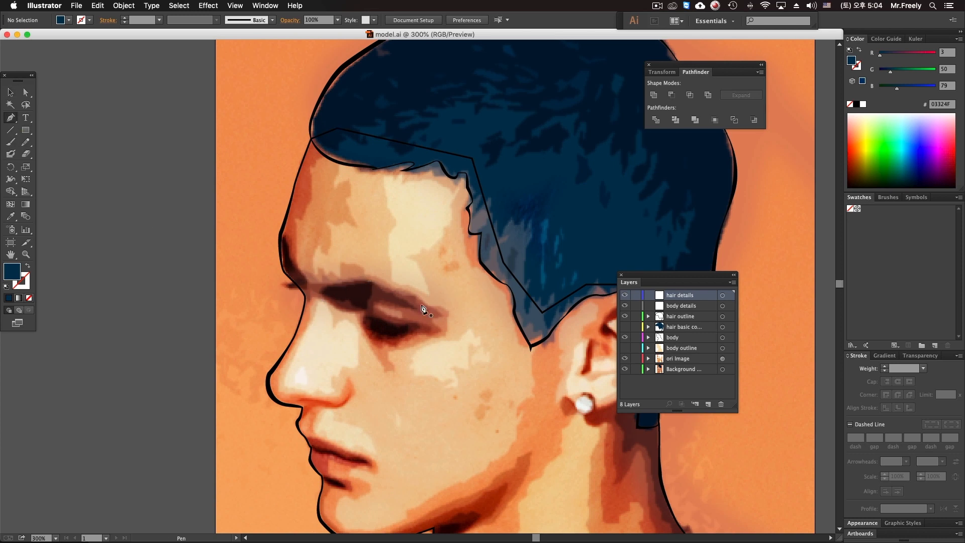
drag(196, 233, 154, 259)
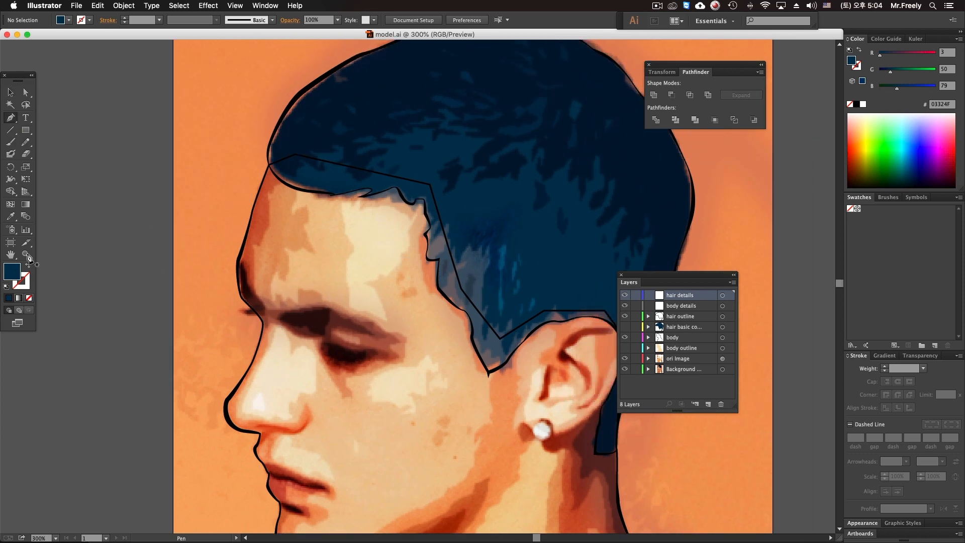
click(30, 267)
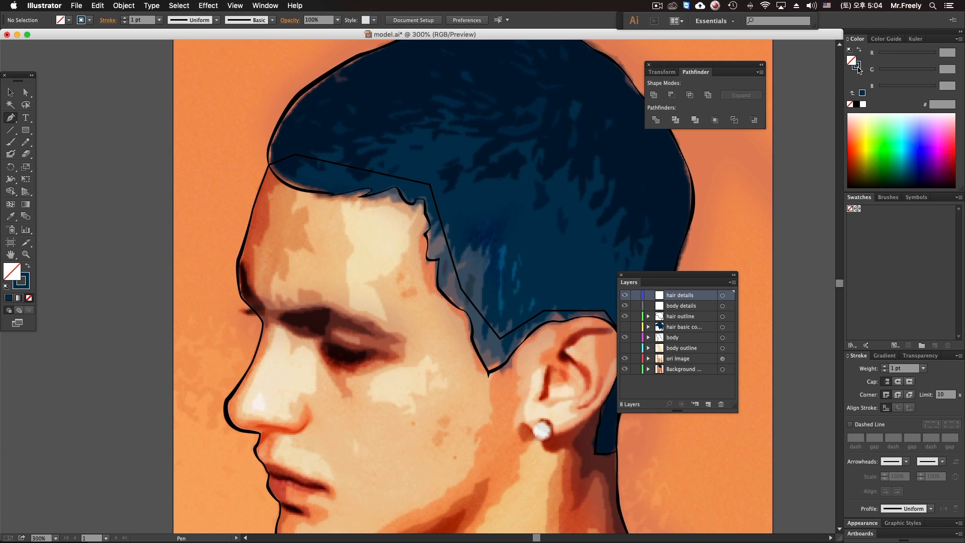
click(863, 105)
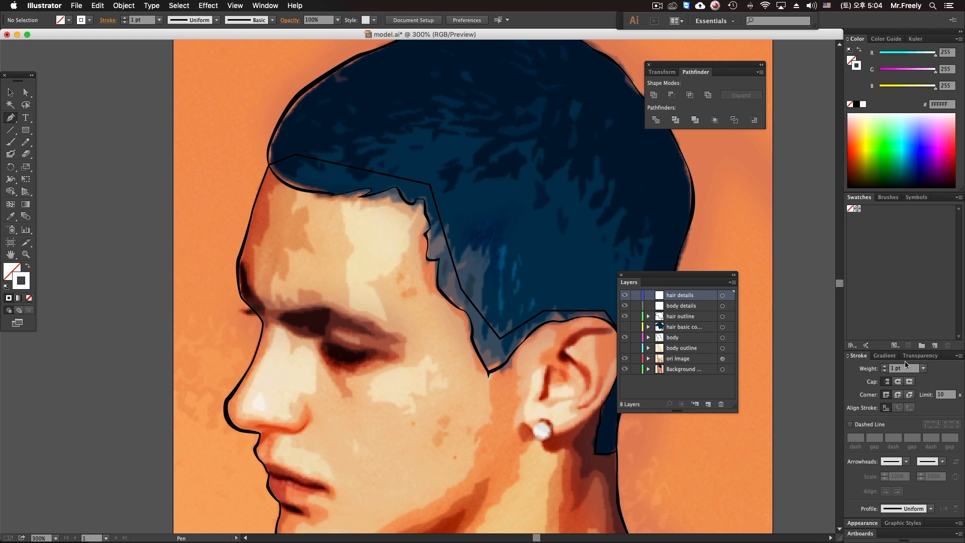
text(0.5)
key(Return)
Compare the photo's hair tones with the blue hair shape by toggling the hair basic color layer's visibility.
drag(305, 275, 369, 282)
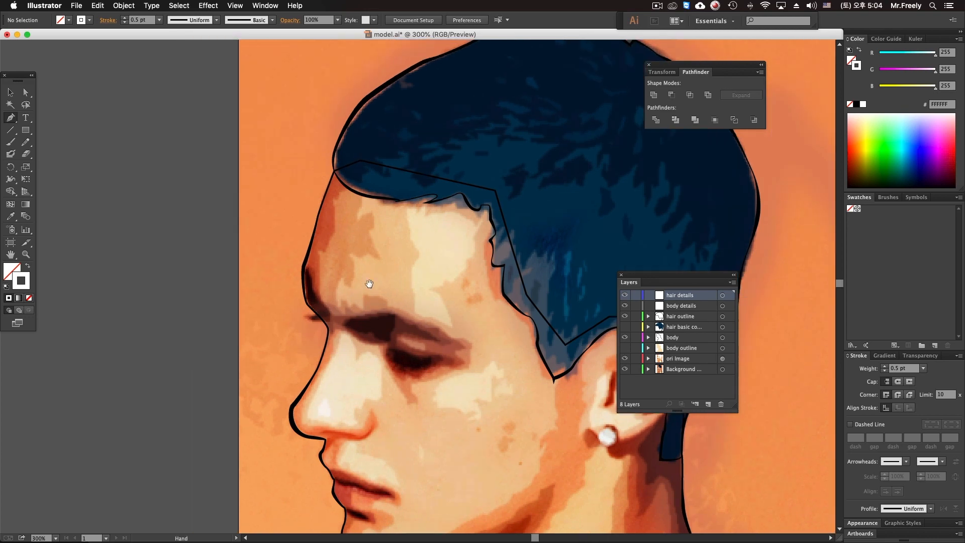
drag(537, 222, 388, 347)
super+click(420, 306)
super+click(420, 305)
drag(283, 273, 462, 358)
drag(248, 307, 183, 297)
drag(362, 323, 282, 279)
drag(386, 271, 385, 300)
alt+super+click(402, 303)
alt+super+click(402, 302)
alt+super+click(403, 302)
super+click(398, 290)
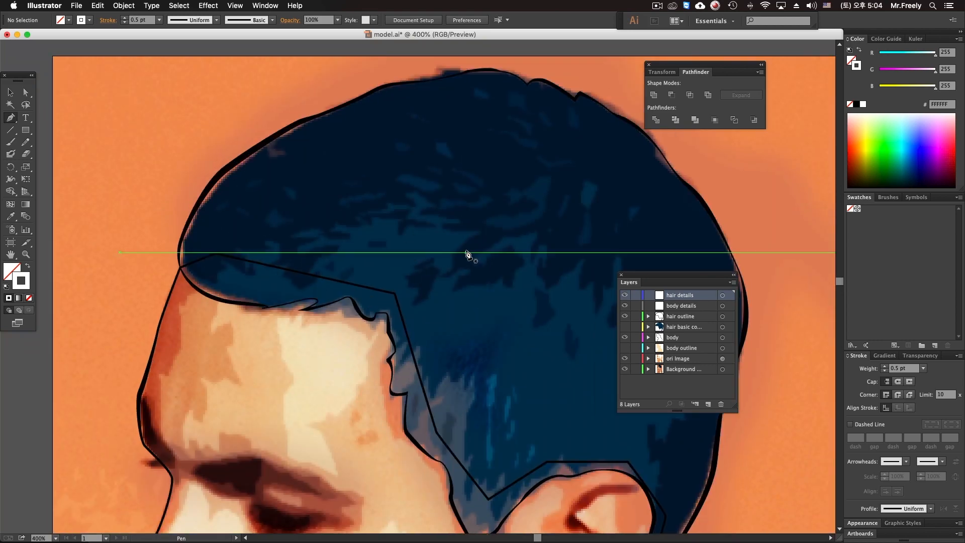
click(625, 327)
click(625, 328)
click(625, 328)
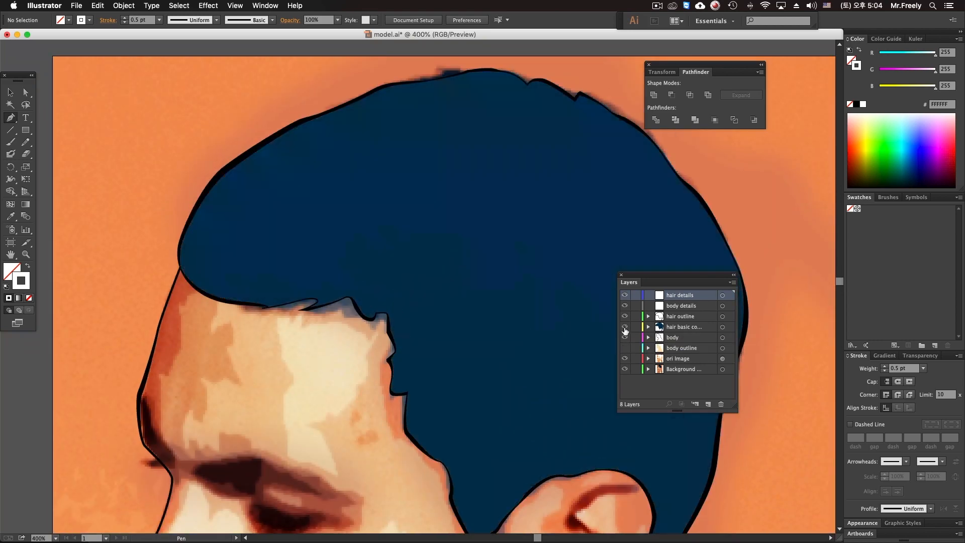
click(625, 328)
Trace the jagged boundary between dark and lighter hair with the Pen tool, from the front hair edge to above the forehead.
drag(333, 204, 408, 245)
drag(296, 312, 237, 269)
drag(193, 244, 355, 229)
click(234, 272)
click(281, 253)
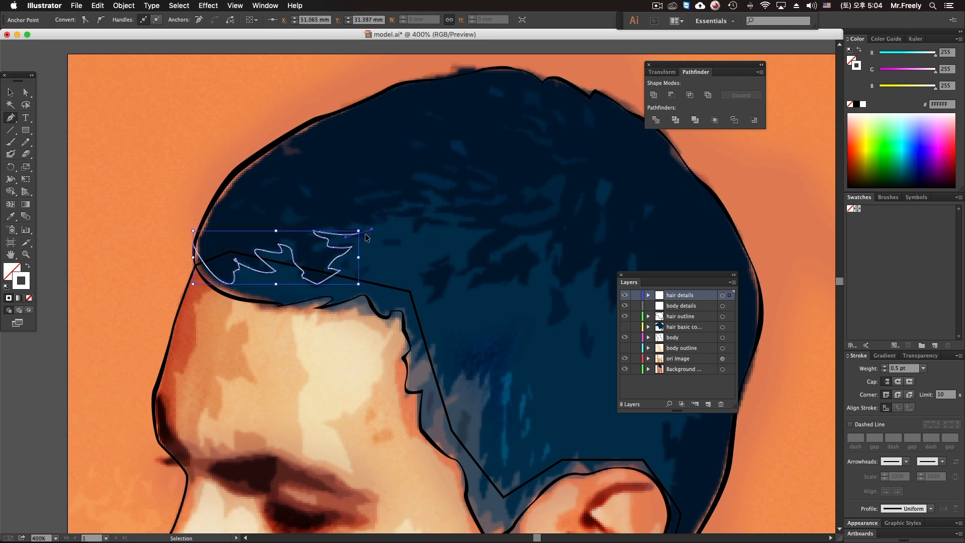
drag(353, 228, 352, 223)
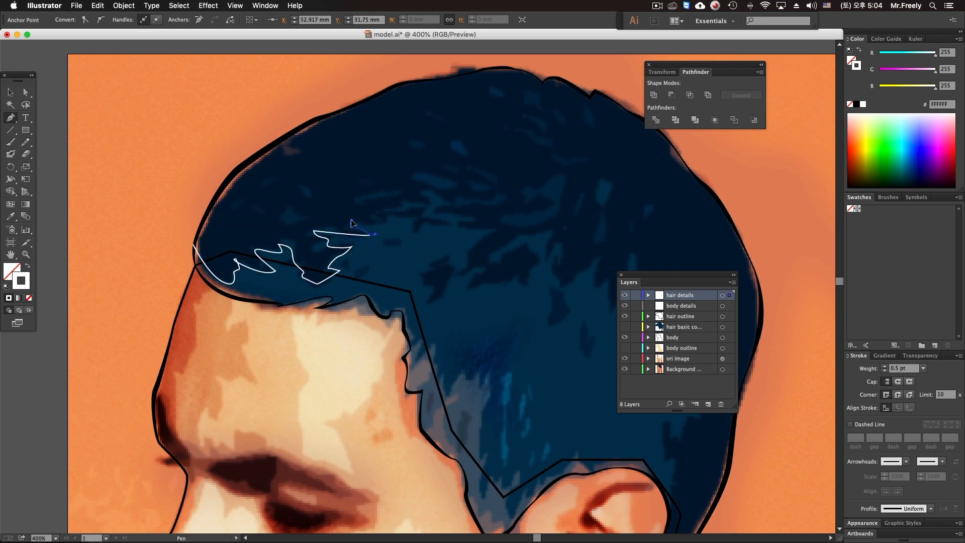
Extend the white path along the dark hair's lower boundary above the forehead and fold it back in a zigzag.
click(380, 223)
drag(410, 204, 434, 202)
click(468, 199)
click(509, 193)
click(481, 208)
click(450, 212)
click(467, 223)
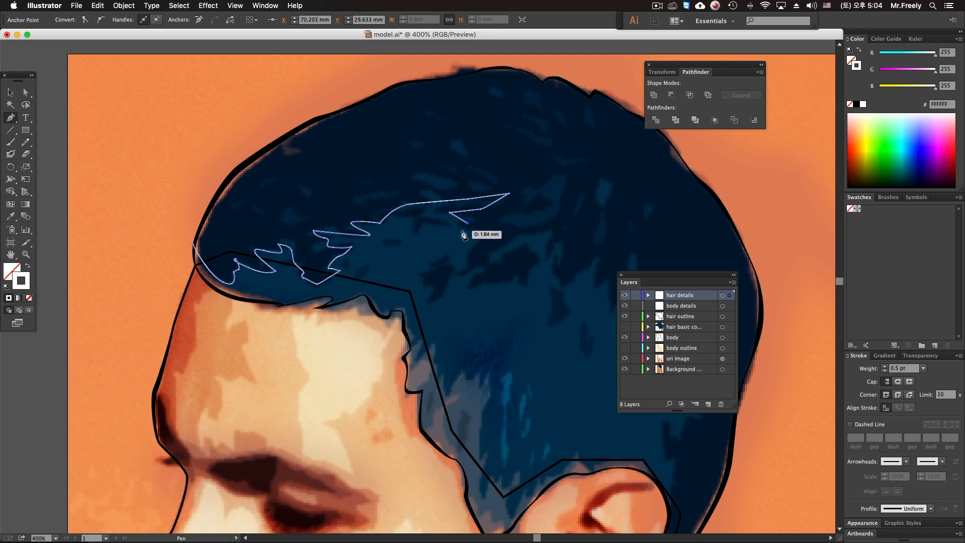
Continue the white path through the zigzag strands at the middle of the hair and down its next jagged points.
scroll(508, 238, right, 5)
scroll(507, 239, down, 1)
click(331, 233)
click(311, 256)
click(371, 225)
click(411, 217)
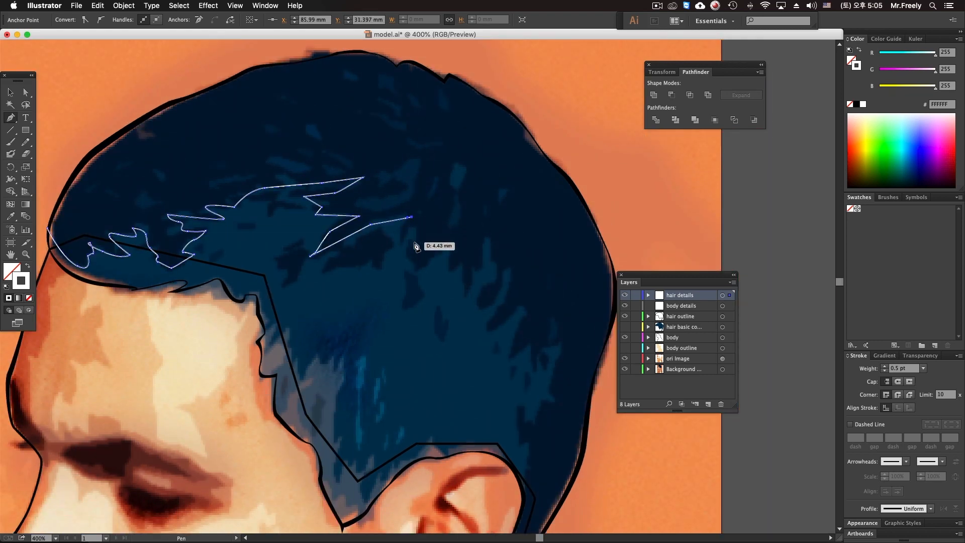
click(416, 245)
click(421, 260)
click(460, 270)
click(467, 290)
Extend the white path around the tall pointed strands above and behind the ear.
drag(476, 274, 527, 223)
click(505, 183)
click(516, 235)
click(498, 254)
click(526, 223)
click(529, 254)
drag(511, 273, 514, 277)
click(547, 254)
click(533, 312)
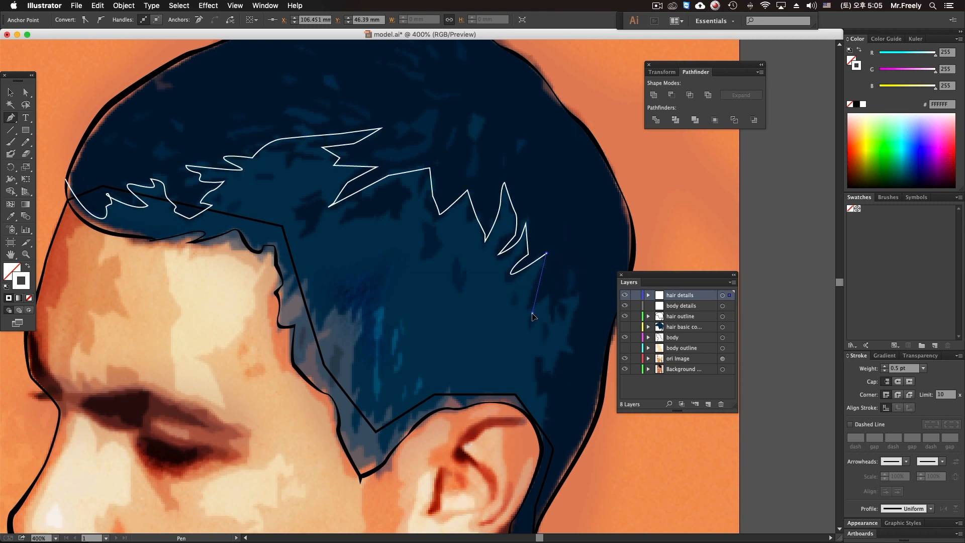
Continue the white path down the dark hair's boundary at the back of the head.
drag(555, 301, 567, 286)
click(572, 272)
drag(589, 329, 548, 274)
drag(524, 318, 526, 259)
click(518, 290)
Bring the white path down to the ear's back edge and curve it along the hair outline there.
drag(421, 278, 248, 125)
drag(251, 34, 323, 122)
drag(330, 208, 296, 82)
drag(367, 213, 391, 251)
drag(428, 124, 376, 41)
drag(356, 155, 396, 271)
drag(312, 142, 468, 383)
drag(457, 348, 457, 336)
drag(437, 152, 424, 183)
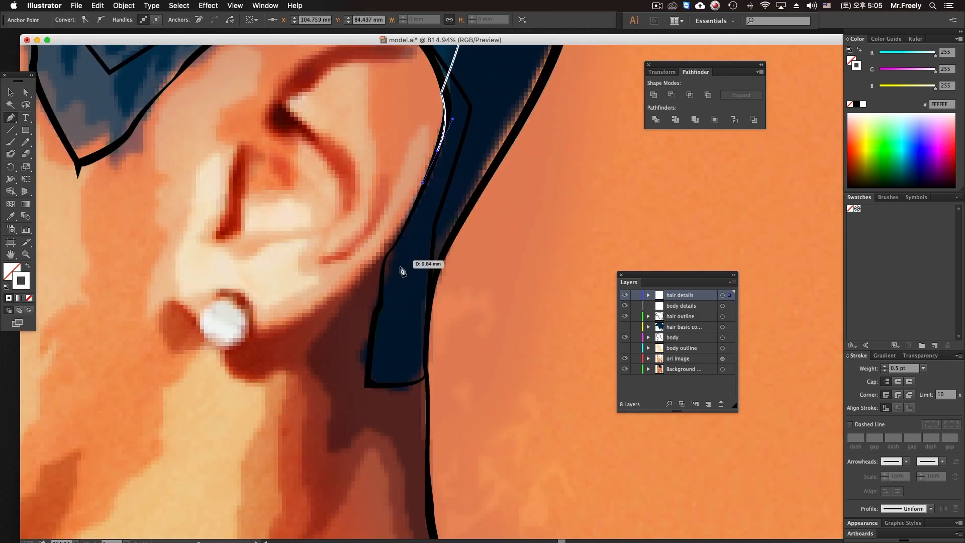
Add a short curved segment to the white path on the hair outline just below the ear's widest point.
drag(388, 257, 381, 273)
drag(422, 212, 422, 218)
drag(327, 180, 407, 358)
drag(606, 288, 332, 221)
alt+super+click(375, 213)
alt+super+click(377, 217)
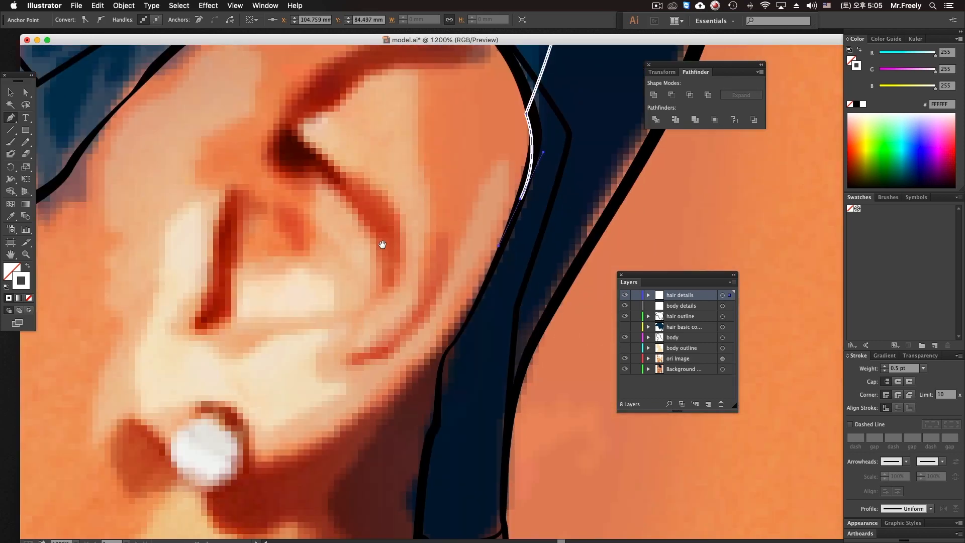
drag(384, 243, 377, 185)
drag(497, 183, 493, 190)
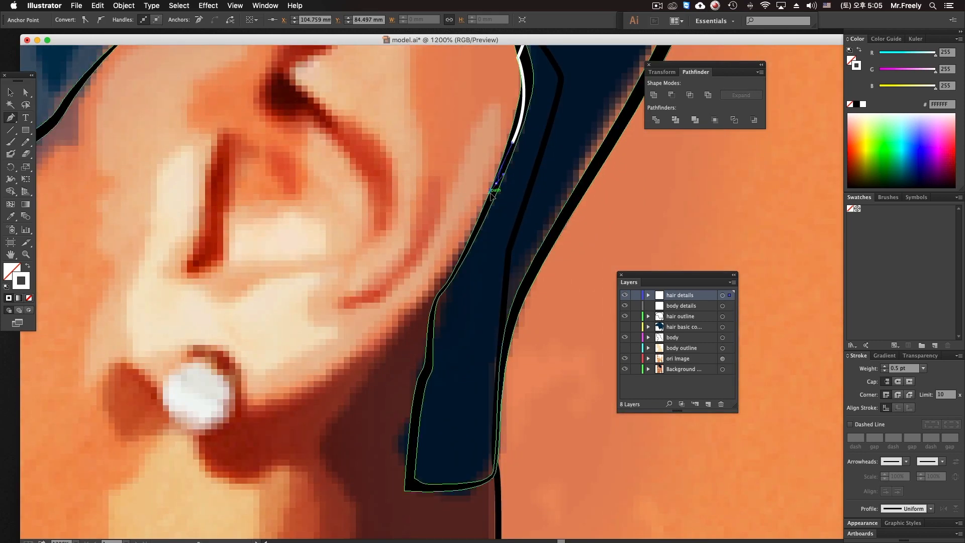
alt+super+click(493, 322)
alt+super+click(493, 322)
alt+super+click(493, 322)
alt+super+click(493, 321)
alt+super+click(488, 321)
drag(342, 210, 368, 250)
drag(243, 177, 403, 339)
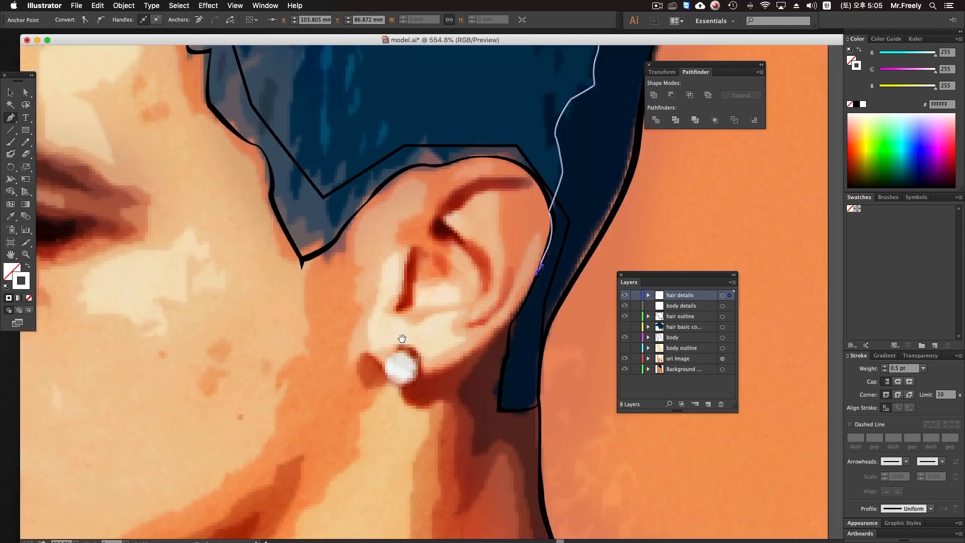
super+click(537, 330)
super+click(536, 330)
super+click(534, 330)
drag(317, 137, 578, 359)
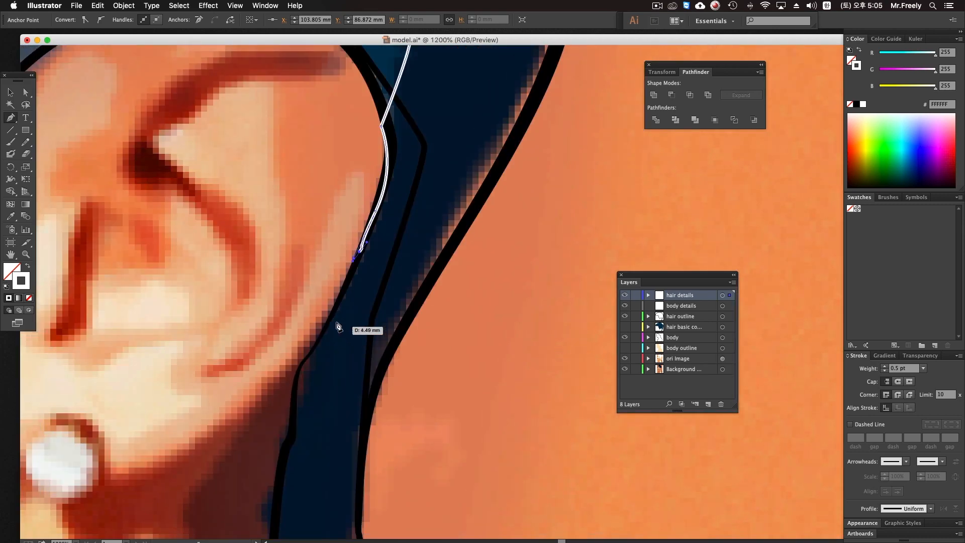
drag(321, 332, 322, 333)
drag(322, 333, 447, 198)
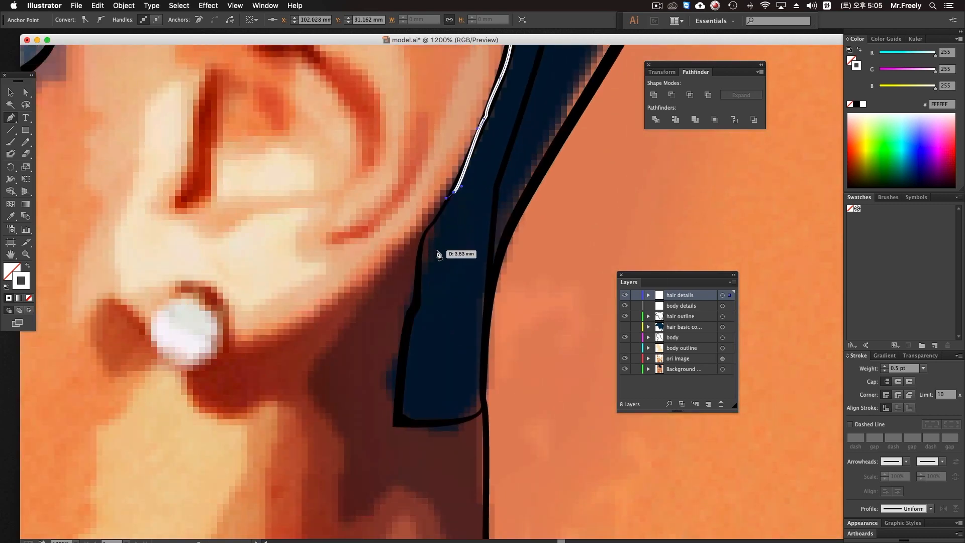
drag(423, 249, 417, 270)
key(super+z)
drag(369, 165, 518, 300)
drag(547, 364, 431, 227)
alt+super+click(519, 316)
alt+super+click(519, 316)
drag(492, 329, 264, 183)
key(super+z)
drag(326, 192, 380, 256)
key(super+z)
Continue the white path down the hair outline behind the earlobe, following its bend into the narrow lower hair strip.
click(420, 160)
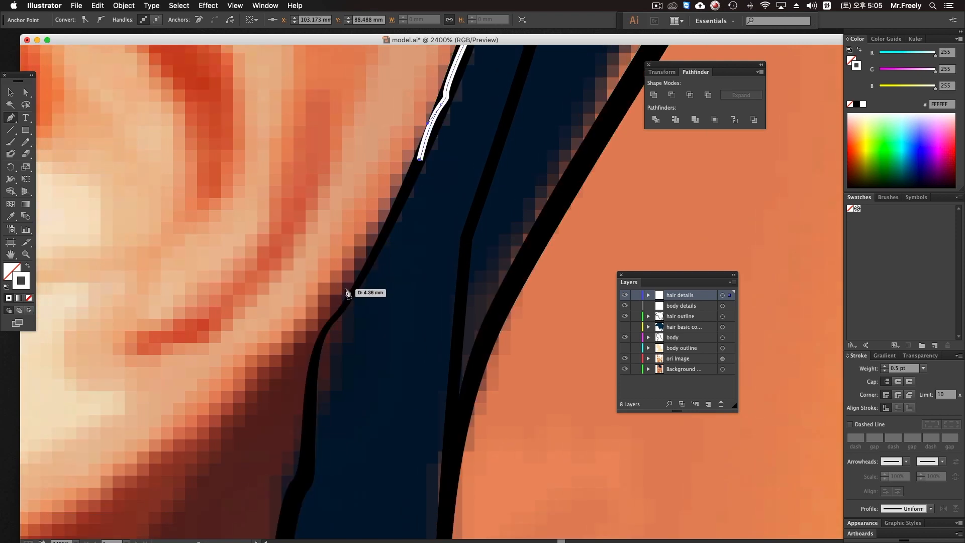
click(351, 297)
scroll(352, 297, down, 5)
scroll(352, 297, left, 2)
click(336, 336)
scroll(335, 337, down, 5)
scroll(335, 337, left, 2)
drag(377, 248, 351, 336)
Carry the white path around the lower end of the hair strip and start it up the strip's back edge.
mouse_move(343, 465)
mouse_down()
mouse_move(343, 479)
mouse_move(412, 487)
mouse_up()
drag(506, 469, 514, 451)
drag(518, 345, 517, 320)
mouse_move(543, 151)
mouse_down()
mouse_move(518, 328)
mouse_move(500, 375)
mouse_move(518, 330)
mouse_up()
alt+super+click(549, 260)
drag(606, 314, 536, 470)
drag(421, 312, 440, 364)
drag(395, 428, 483, 289)
drag(517, 225, 503, 403)
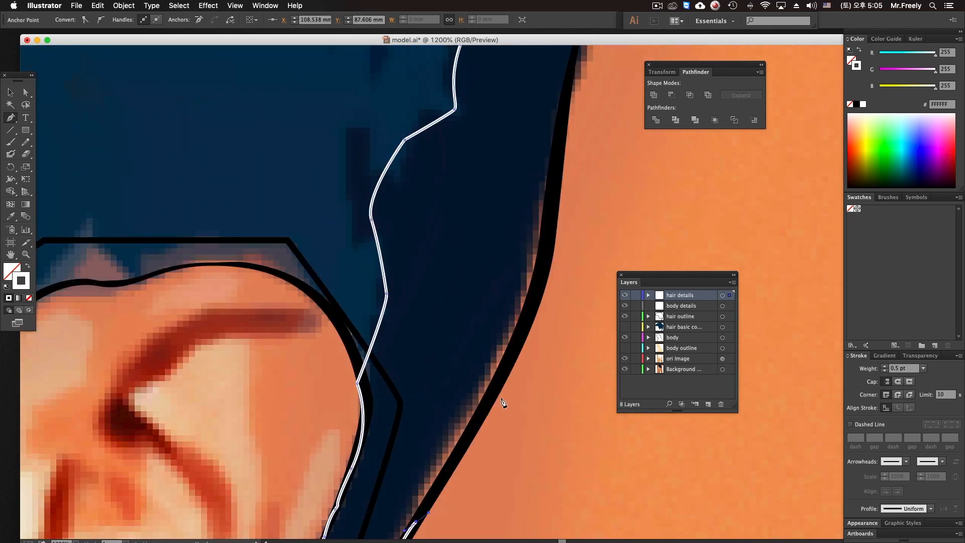
Extend the white path with curved segments up the nape outline to about the ear's top and beyond.
drag(511, 357, 524, 331)
drag(525, 330, 517, 387)
drag(542, 290, 547, 259)
drag(546, 260, 537, 316)
drag(570, 100, 617, 374)
Continue the white path up the back-of-head outline, curving it through the thick bulge beside the tall pointed strands.
super+click(578, 295)
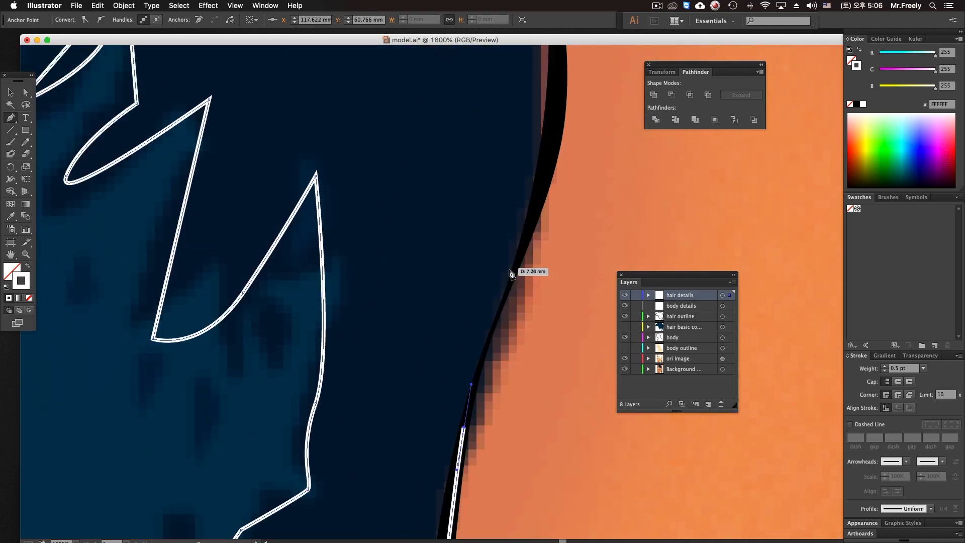
super+click(498, 329)
super+click(497, 330)
drag(490, 312, 611, 348)
click(447, 302)
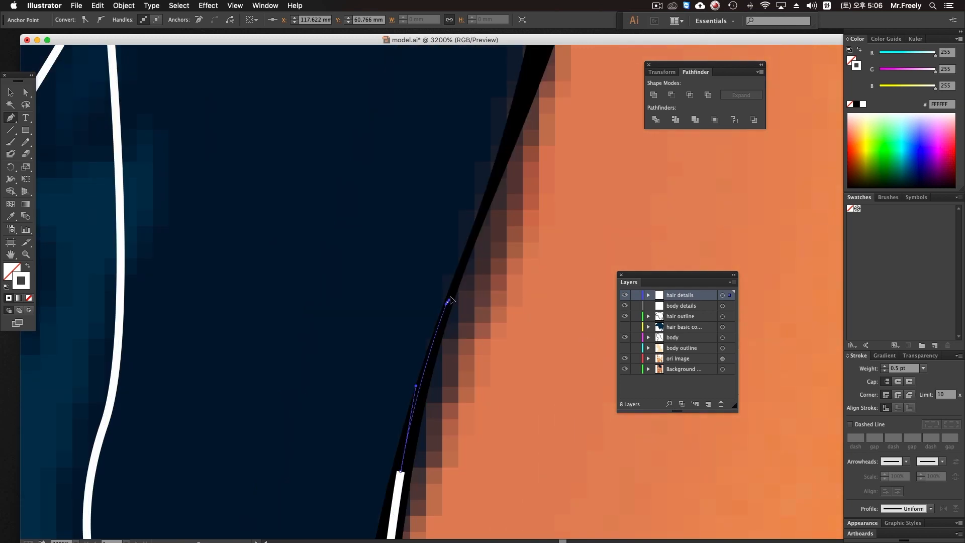
drag(459, 274, 459, 273)
drag(535, 159, 534, 328)
drag(530, 242, 535, 232)
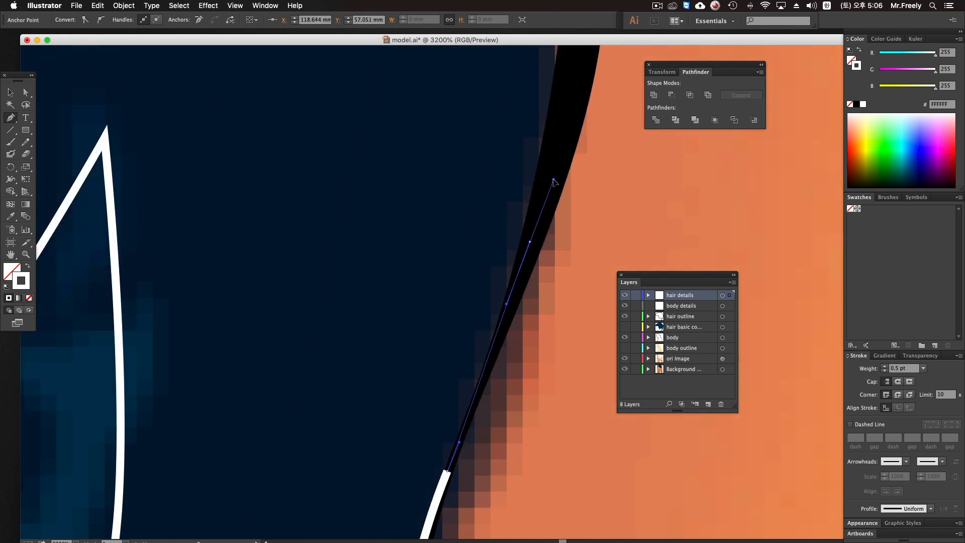
drag(554, 182, 554, 182)
drag(554, 183, 586, 440)
drag(582, 177, 586, 463)
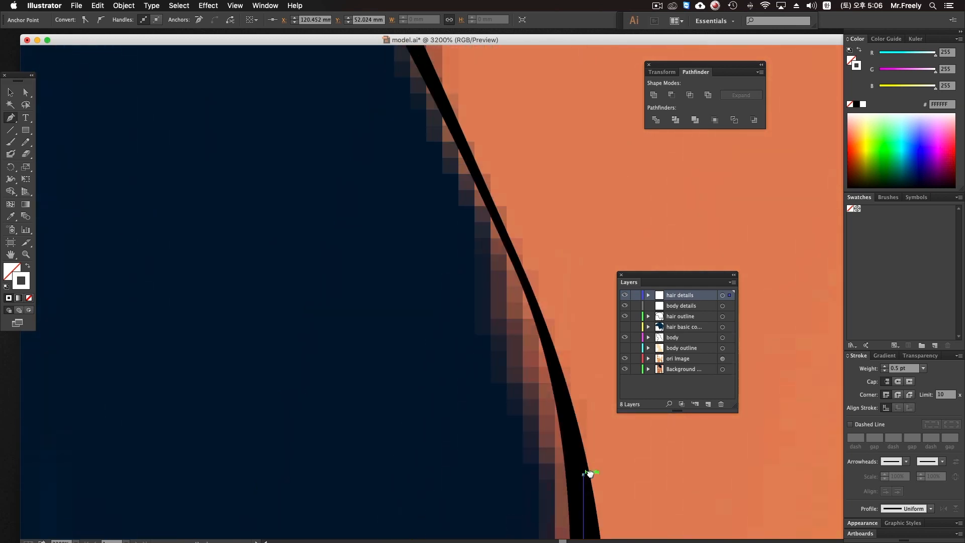
Trace the white path up the upper back of the head, keeping its curves inside the black outline.
click(543, 324)
drag(490, 254, 538, 381)
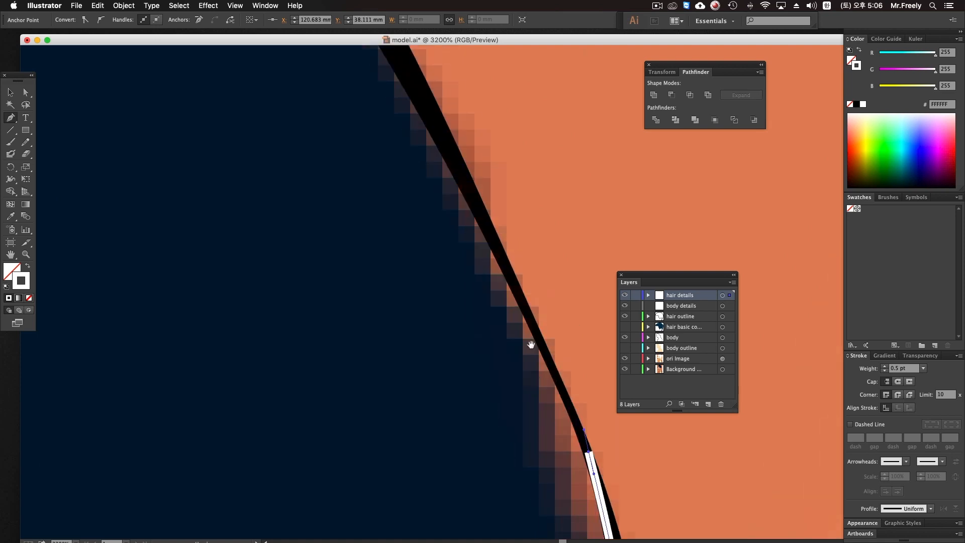
drag(513, 280, 501, 257)
drag(438, 155, 534, 396)
drag(460, 235, 433, 201)
drag(371, 136, 565, 380)
drag(516, 287, 483, 255)
drag(442, 225, 425, 204)
Curve the white path over the rounded rear of the crown along the black hair outline.
drag(422, 191, 567, 469)
mouse_move(486, 395)
mouse_down()
mouse_move(477, 381)
mouse_move(548, 437)
mouse_up()
drag(452, 303, 433, 278)
drag(378, 209, 547, 317)
mouse_move(471, 251)
mouse_down()
mouse_move(422, 216)
mouse_move(627, 330)
mouse_up()
drag(516, 244, 489, 229)
Follow the dip in the rear crown outline with the white path, ending on the slope before the first small notch.
key(super+minus)
drag(506, 272, 572, 284)
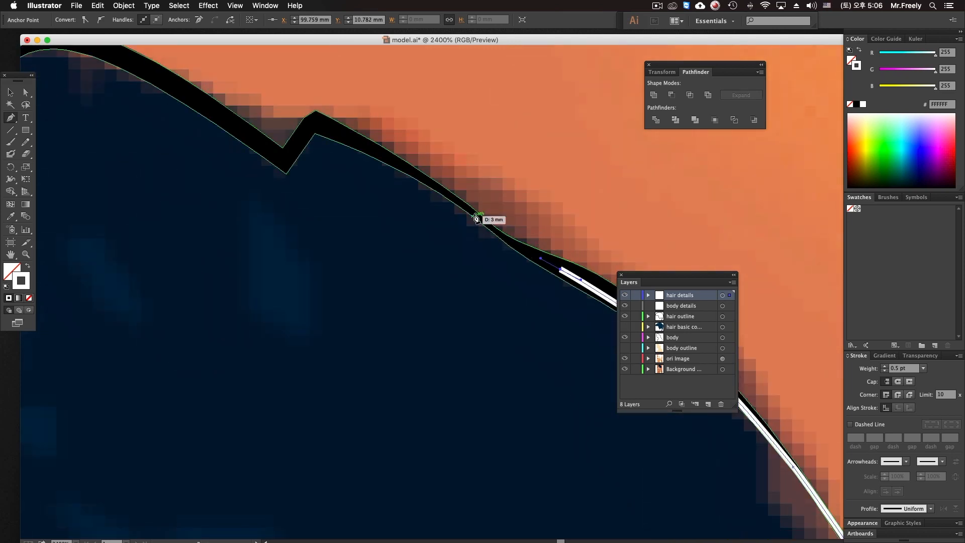
click(469, 210)
key(super+z)
super+click(498, 250)
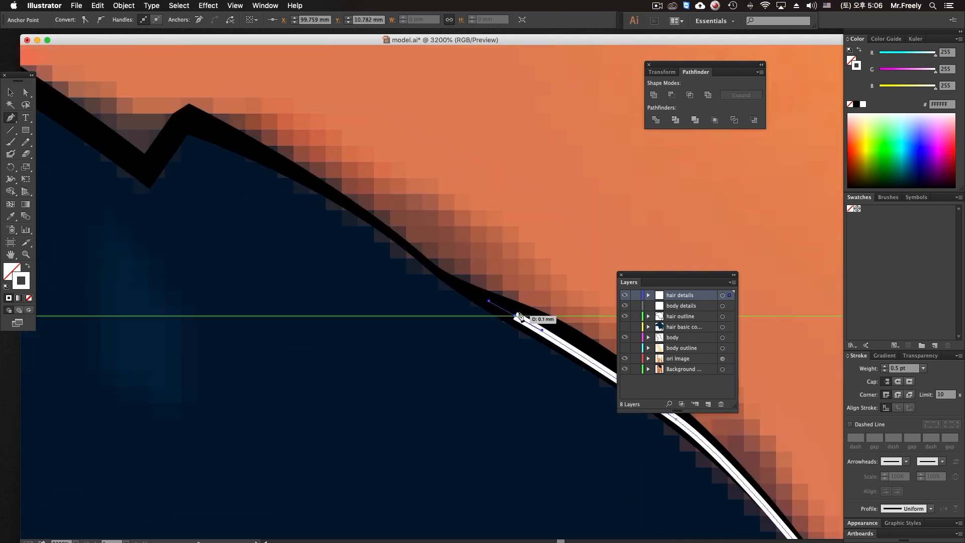
click(459, 285)
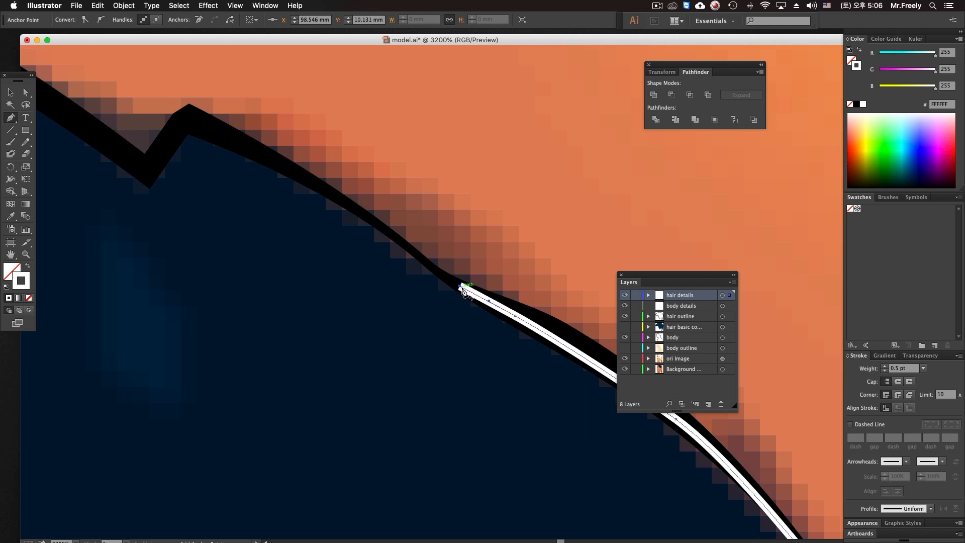
click(382, 233)
key(super+z)
mouse_move(375, 223)
mouse_down()
mouse_move(460, 271)
mouse_move(413, 239)
mouse_up()
click(455, 262)
key(super+z)
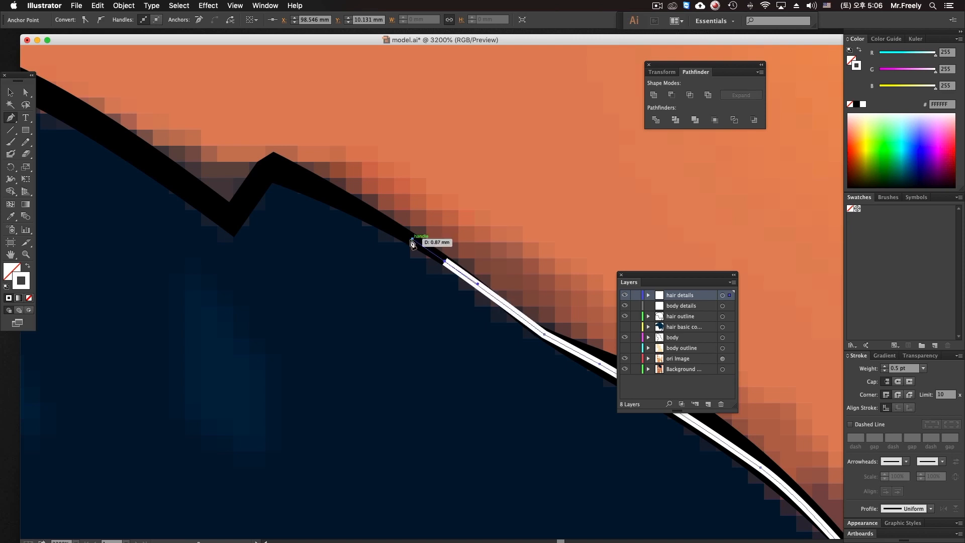
Trace the white path over the small pointed tuft and down into the notch on the rear crown.
drag(312, 186, 373, 198)
click(345, 183)
click(327, 185)
click(309, 203)
click(281, 238)
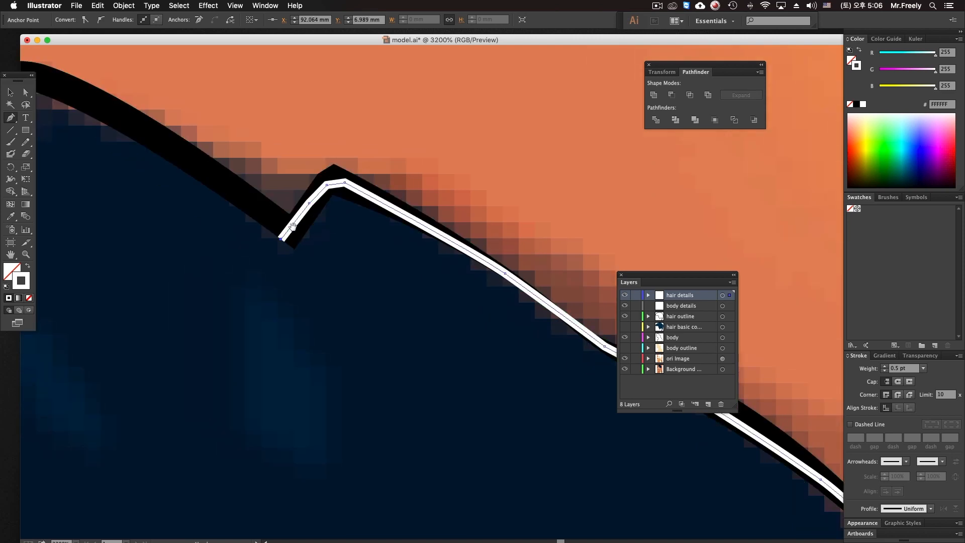
Continue the white path along the next rounded tuft and down toward the V-shaped notch in front of it.
drag(251, 194, 579, 280)
click(451, 201)
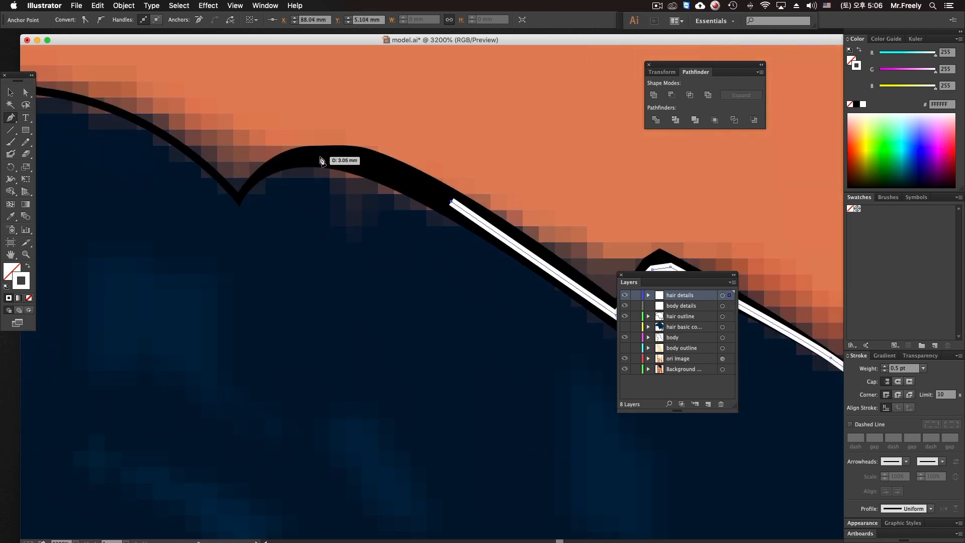
click(322, 157)
click(254, 179)
drag(242, 198, 652, 237)
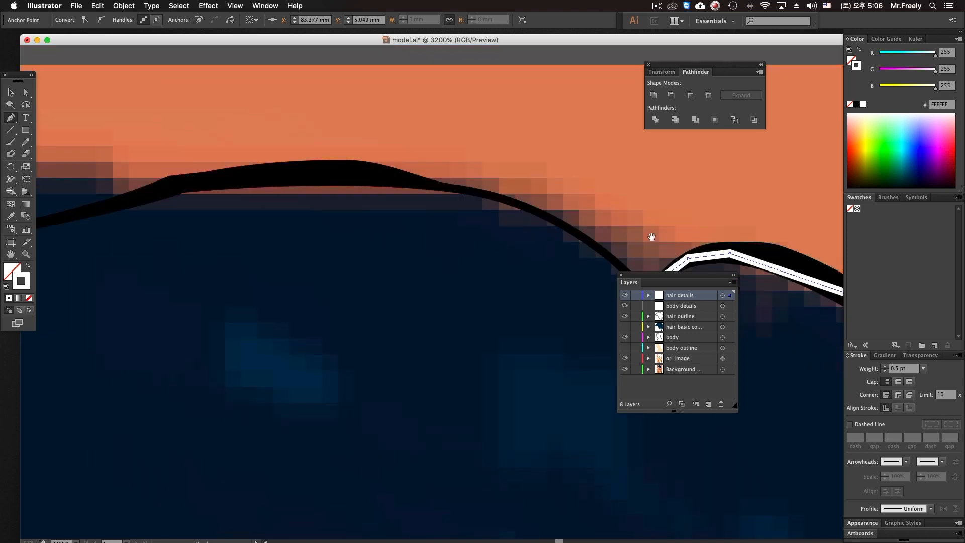
Curve the white path over the top of the head and along the gently falling outline toward the forehead.
drag(561, 220, 450, 157)
drag(347, 152, 327, 144)
drag(310, 152, 503, 153)
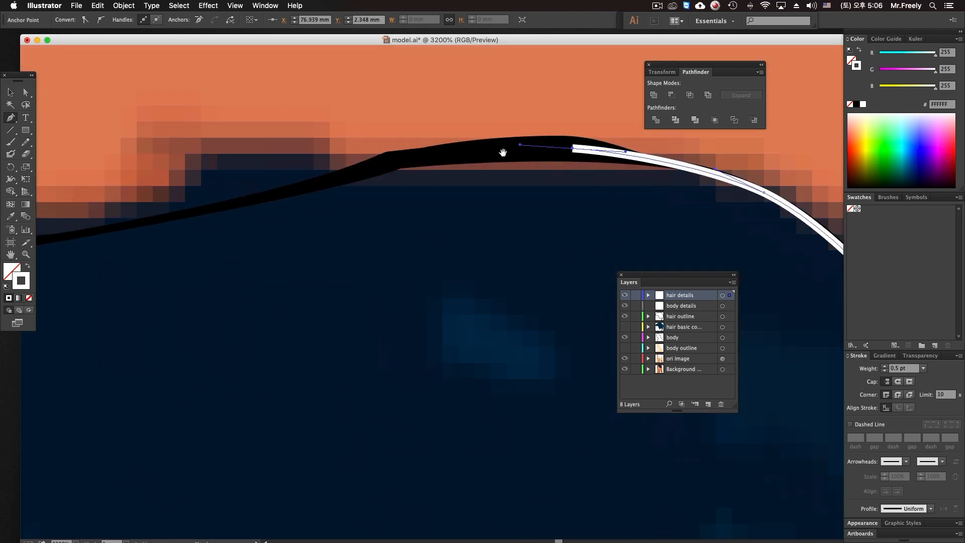
drag(370, 166, 309, 179)
mouse_move(210, 209)
mouse_down()
mouse_move(474, 119)
mouse_move(361, 132)
mouse_up()
mouse_move(212, 162)
mouse_down()
mouse_move(362, 172)
mouse_move(257, 163)
mouse_move(430, 141)
mouse_up()
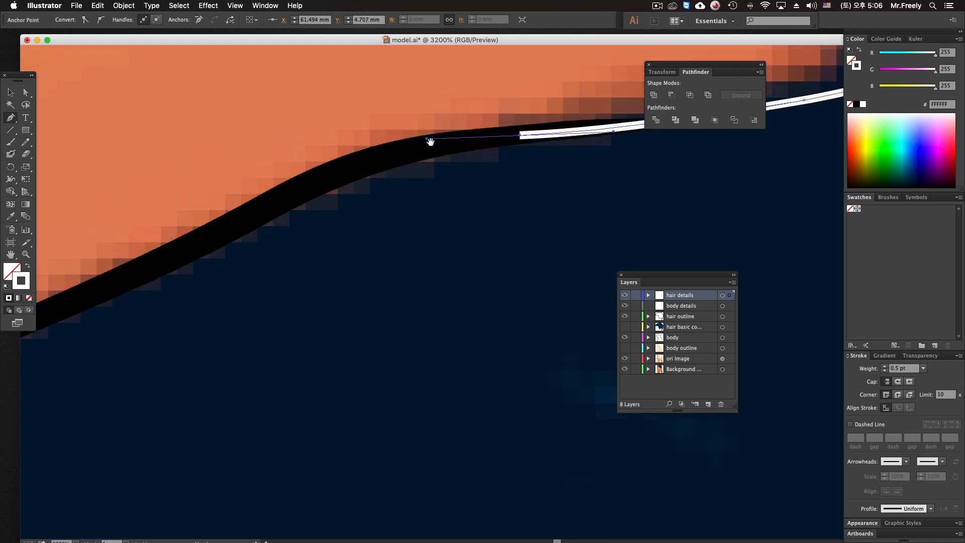
Extend the white path with long curves down the front slope of the hair outline.
mouse_move(219, 235)
mouse_down()
mouse_move(146, 270)
mouse_move(444, 121)
mouse_up()
mouse_move(98, 252)
mouse_down()
mouse_move(67, 265)
mouse_move(695, 157)
mouse_up()
key(super+minus)
mouse_move(315, 388)
mouse_down()
mouse_move(221, 337)
mouse_move(173, 380)
mouse_up()
drag(314, 242, 226, 312)
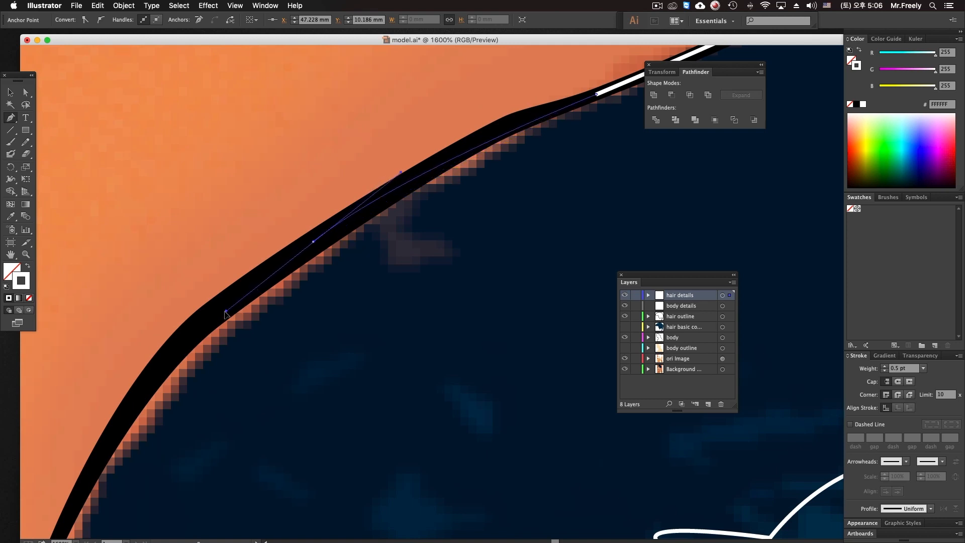
Curve the white path down the front hair outline and close it at its starting anchor above the forehead.
mouse_move(326, 287)
mouse_down()
mouse_move(437, 153)
mouse_move(471, 76)
mouse_up()
mouse_move(243, 250)
mouse_down()
mouse_move(178, 347)
mouse_move(196, 305)
mouse_up()
click(186, 372)
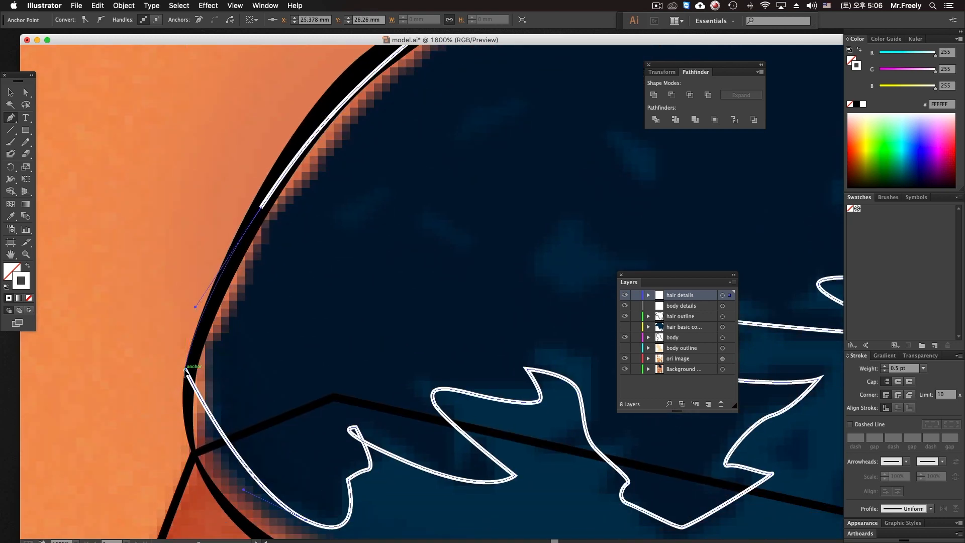
Close the large dark-hair outline with the Pen tool at its anchor beside the forehead hairline.
drag(185, 369, 187, 374)
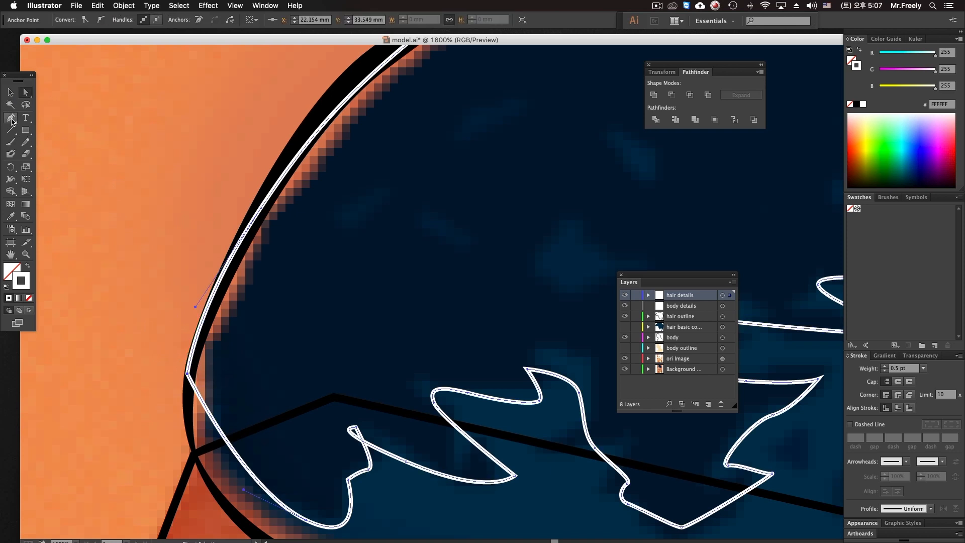
Fill the closed hair shape with the dark navy sampled from the portrait's hair.
click(16, 219)
click(371, 259)
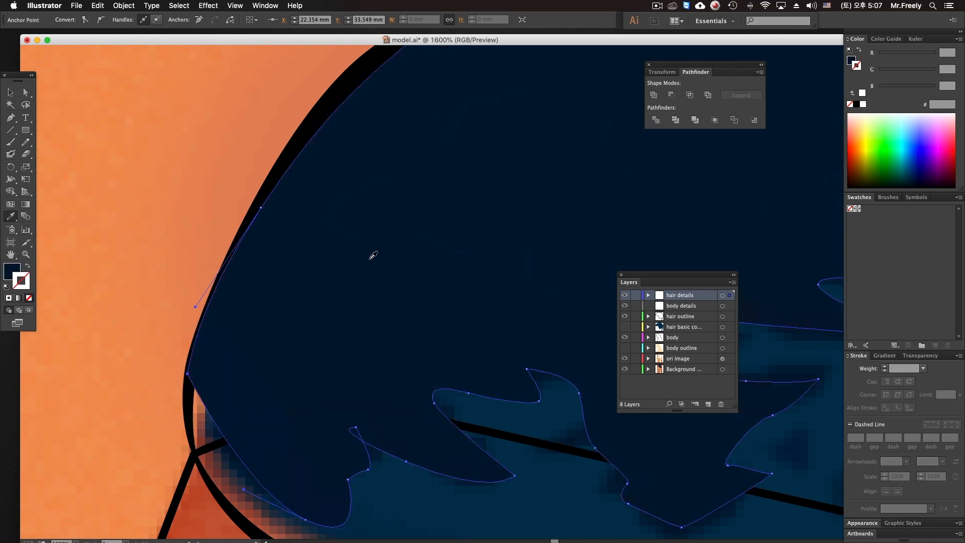
alt+super+click(478, 288)
alt+super+click(479, 288)
alt+super+click(479, 289)
alt+super+click(478, 289)
alt+super+click(478, 288)
drag(478, 288, 329, 229)
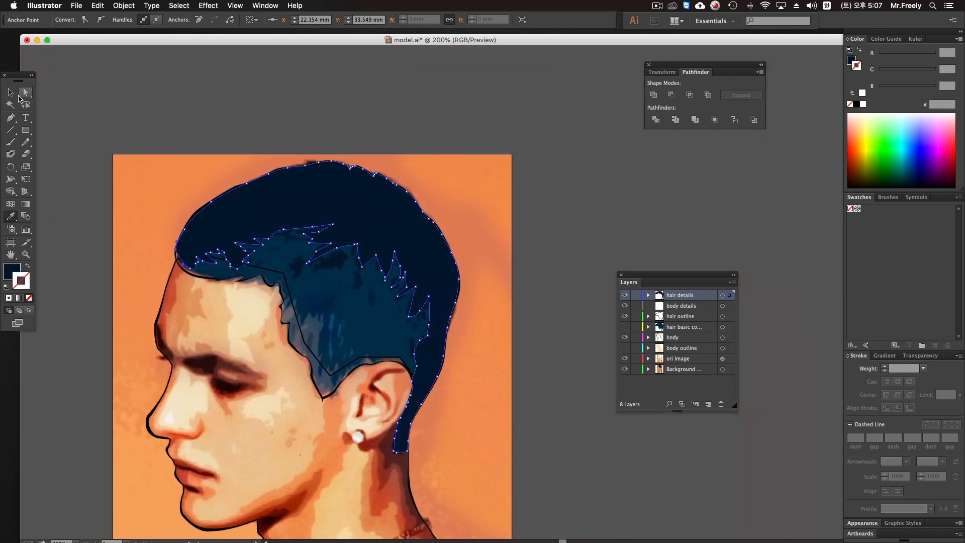
Try moving the filled hair shape down over the neck, and undo the move.
click(26, 93)
scroll(302, 118, left, 5)
click(420, 125)
drag(490, 195, 604, 411)
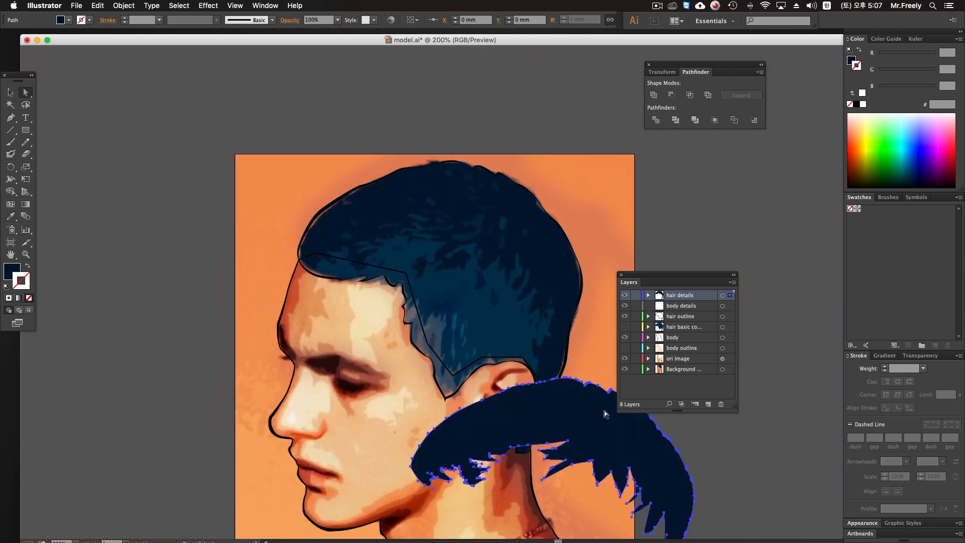
key(super+z)
click(661, 249)
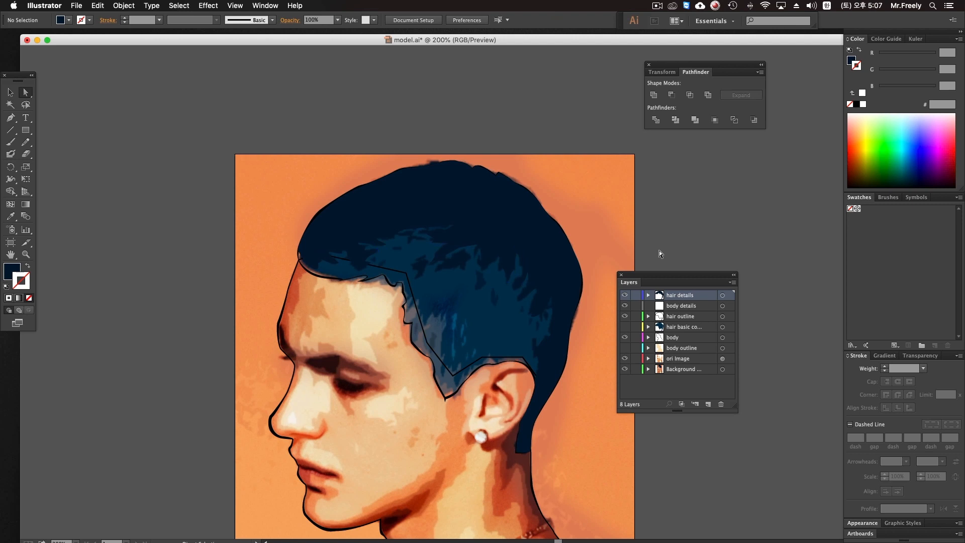
Undo the navy fill of the large hair shape and deselect it.
click(488, 235)
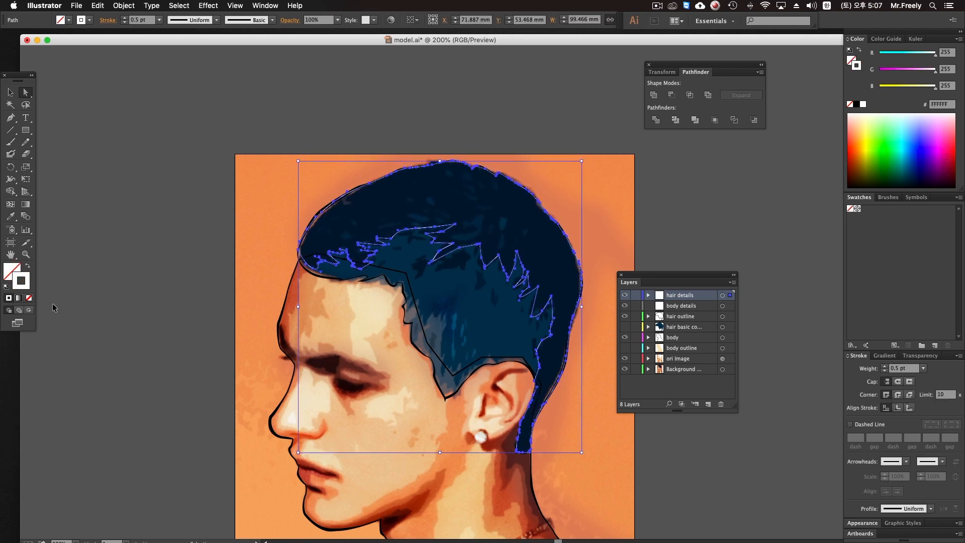
click(81, 303)
key(super+z)
click(107, 299)
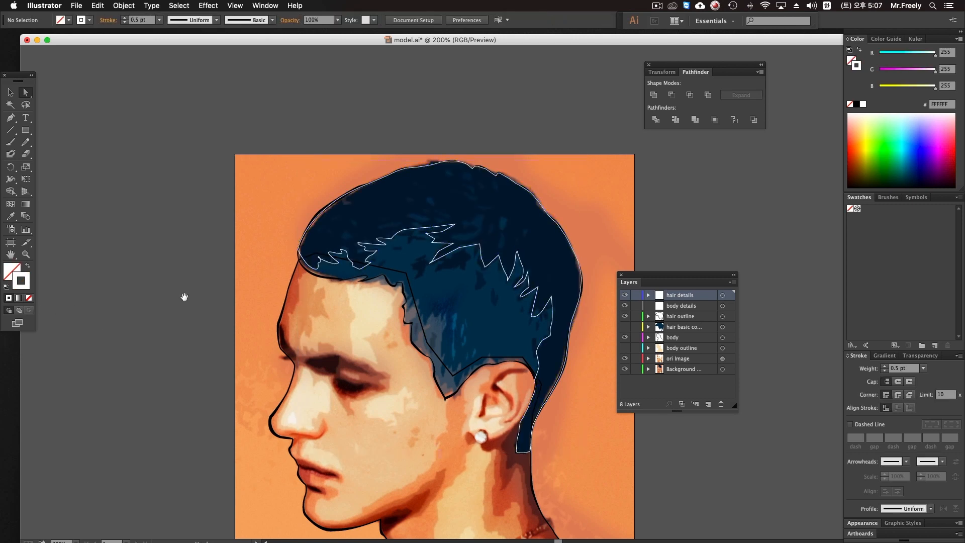
Reorder the layers from top down: hair outline, hair details, hair basic, body, body details, above the lower body outline layer.
drag(591, 327, 595, 323)
click(682, 316)
super+click(687, 338)
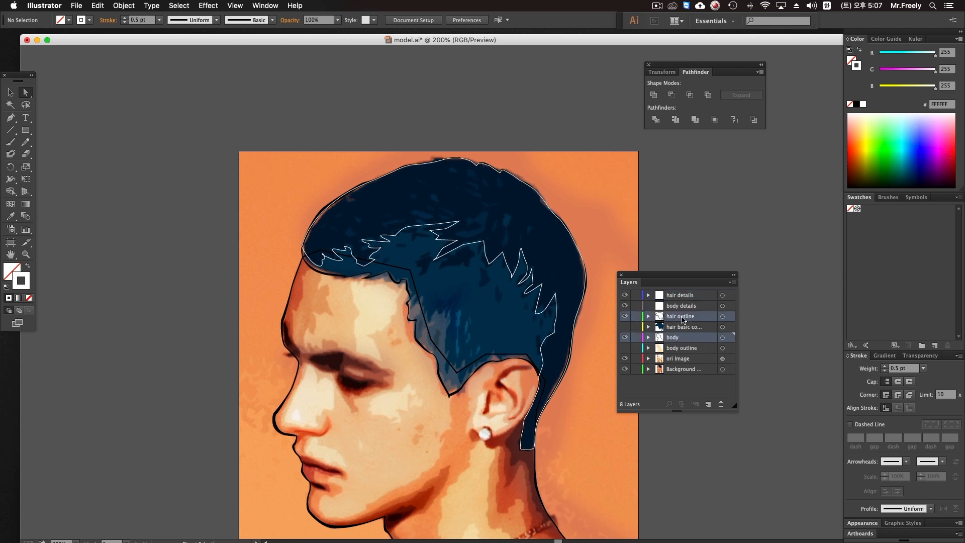
click(678, 341)
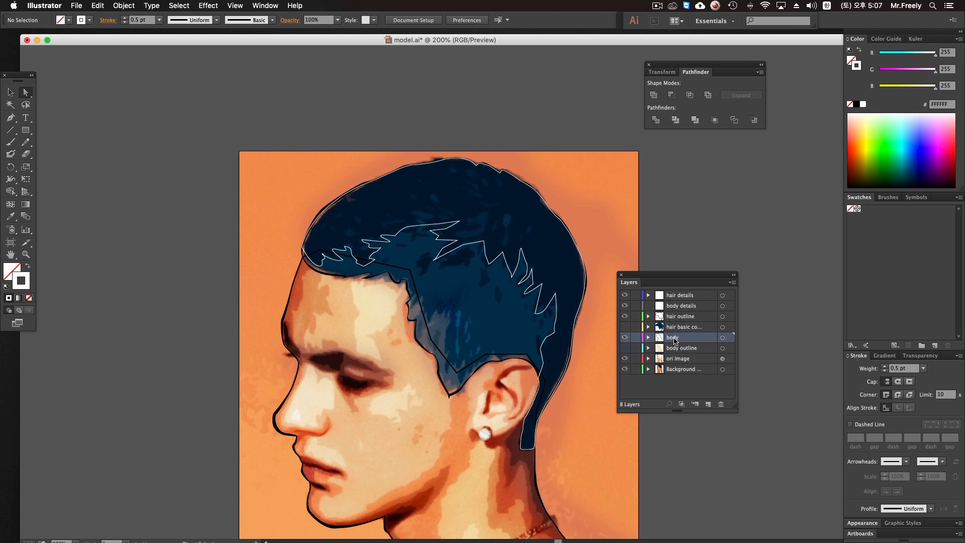
drag(676, 316, 695, 347)
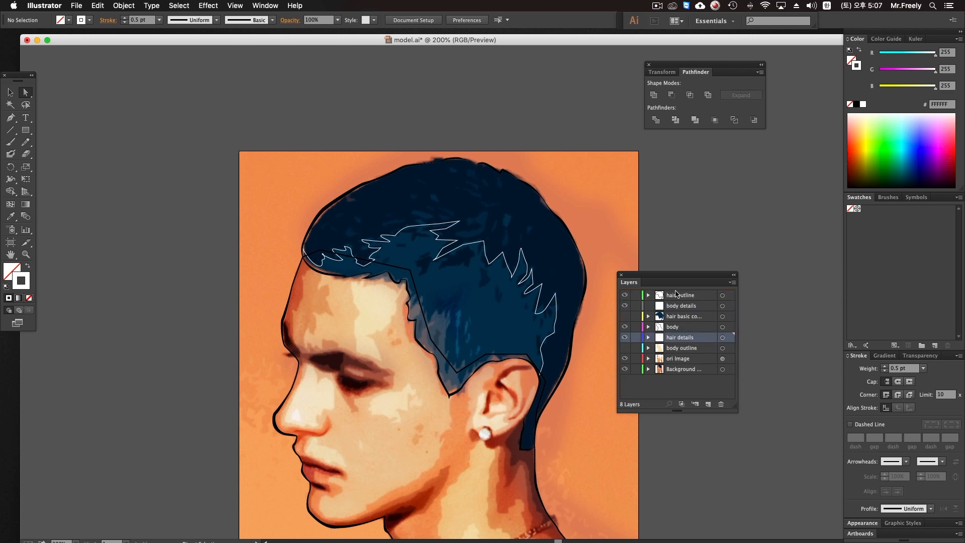
key(super+z)
drag(683, 316, 683, 341)
Rename the body layer to "body outline" and the lower body outline layer as the "body basic" layer.
click(675, 329)
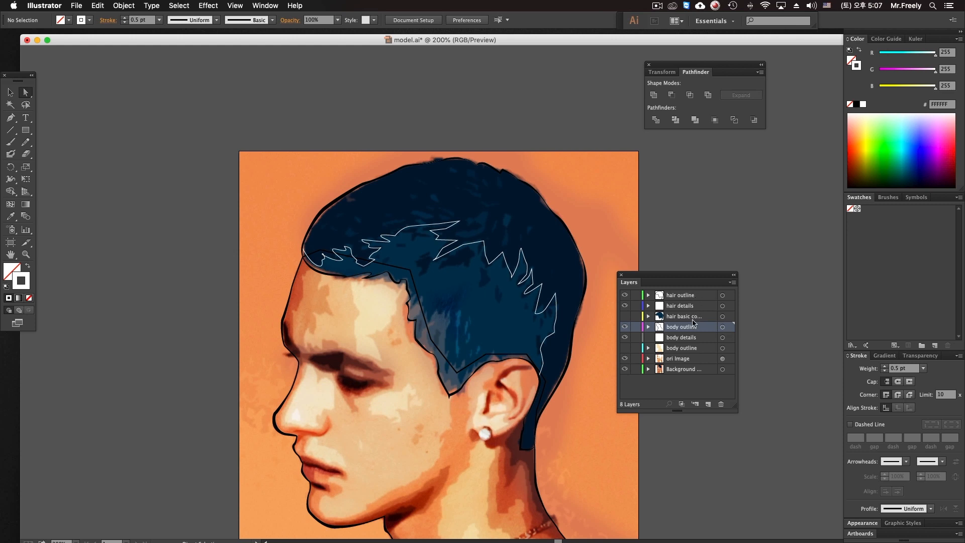
click(696, 350)
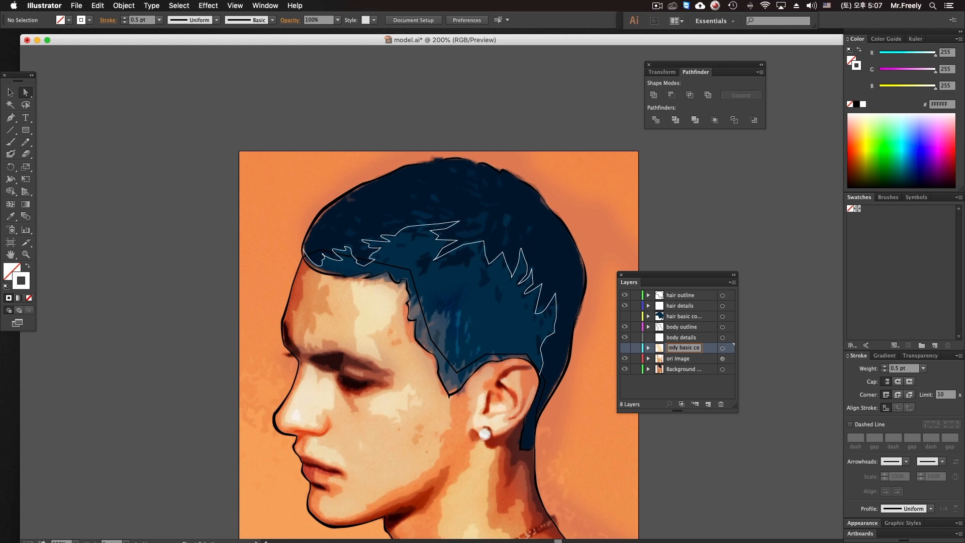
On the hair details layer, draw a closed hook-shaped highlight just above the jagged hair edge with the Pen tool.
scroll(327, 322, up, 2)
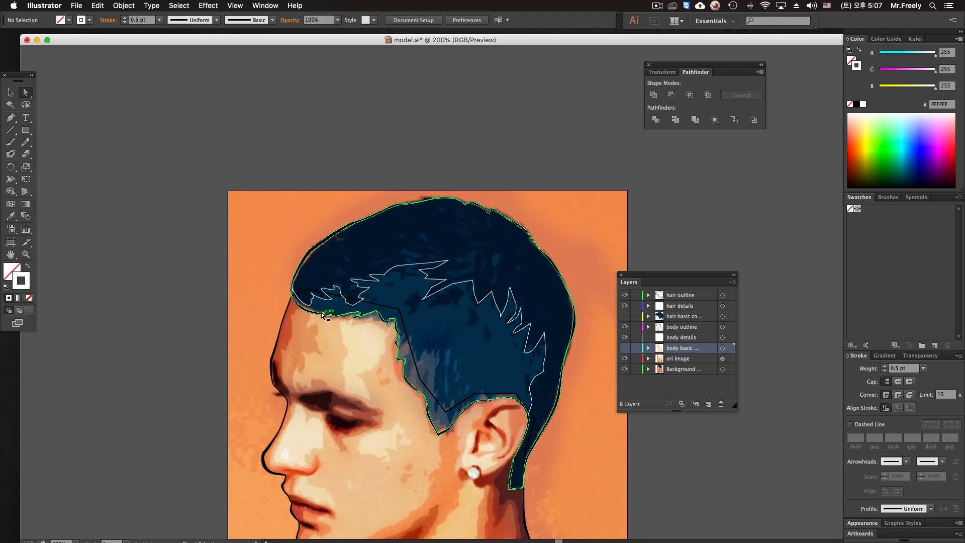
super+click(331, 258)
drag(330, 258, 384, 272)
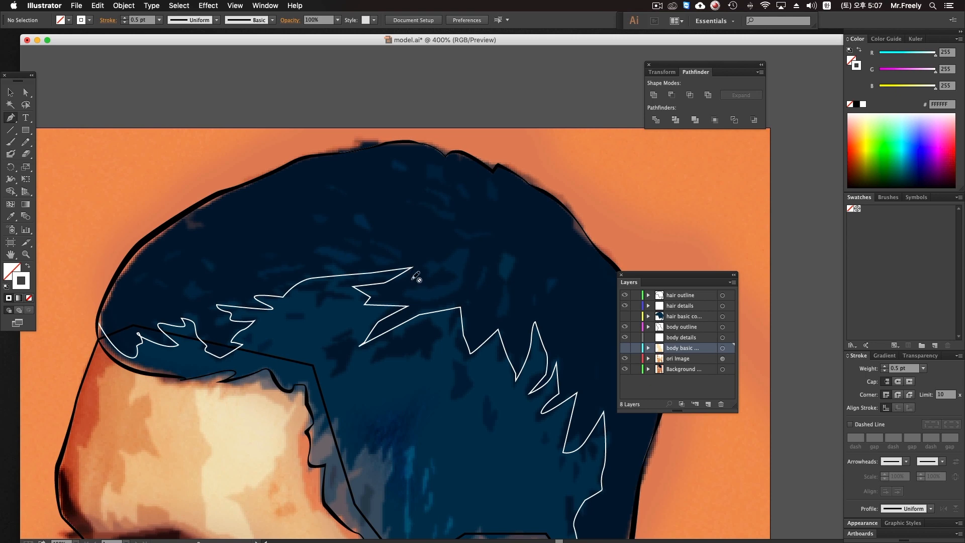
scroll(414, 276, down, 2)
click(677, 328)
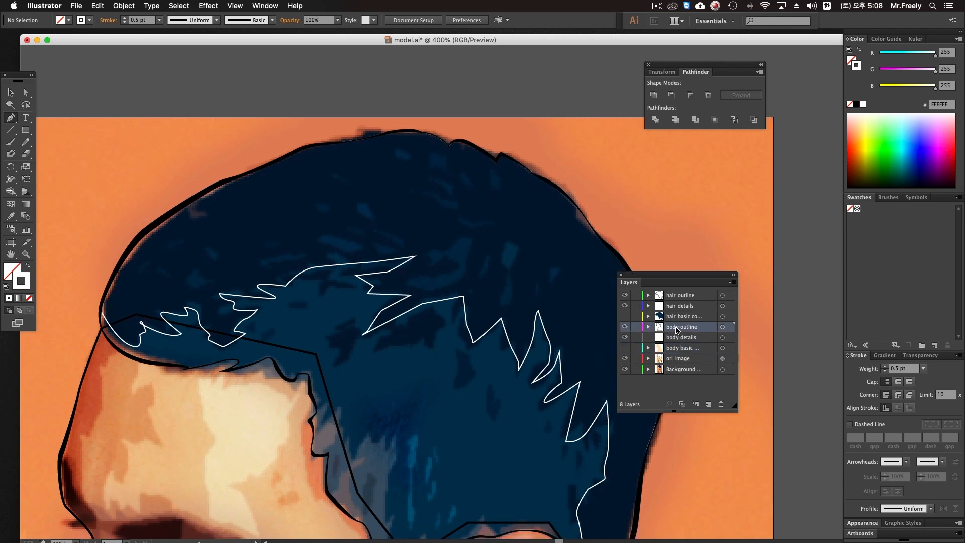
click(676, 305)
click(625, 306)
click(625, 306)
scroll(432, 260, right, 2)
click(445, 247)
drag(417, 264, 426, 298)
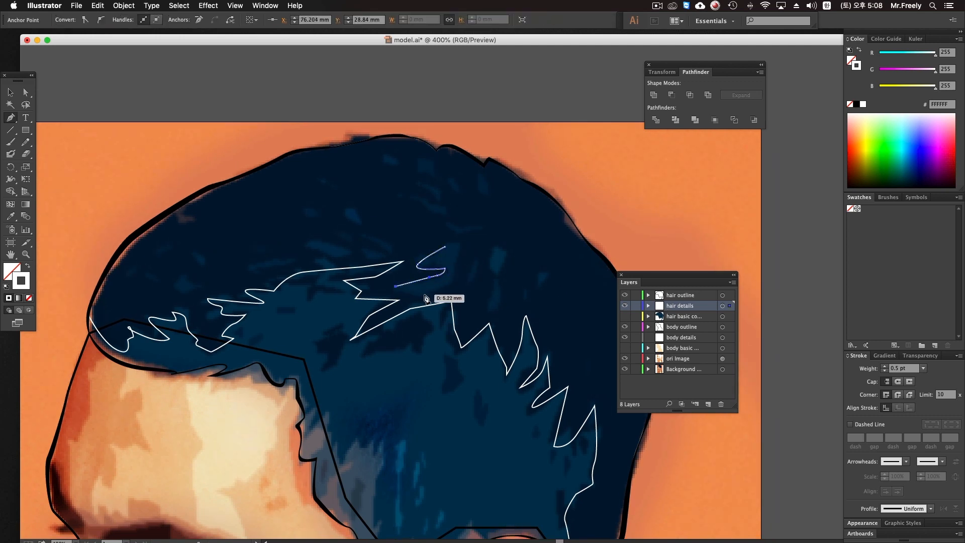
mouse_move(445, 247)
mouse_down()
mouse_move(459, 248)
mouse_move(447, 249)
mouse_move(413, 211)
mouse_move(457, 262)
mouse_move(457, 232)
mouse_up()
Draw a narrow upright sliver beside the hook-shaped highlight and a flat slanted sliver above it.
click(455, 226)
click(447, 288)
click(468, 240)
drag(384, 199, 480, 230)
click(458, 200)
drag(481, 214, 516, 225)
click(534, 226)
click(458, 200)
Draw a closed triangular highlight near the crown, just above the flat slanted sliver.
scroll(460, 201, up, 1)
scroll(460, 201, left, 1)
click(484, 173)
click(482, 193)
drag(513, 204, 517, 202)
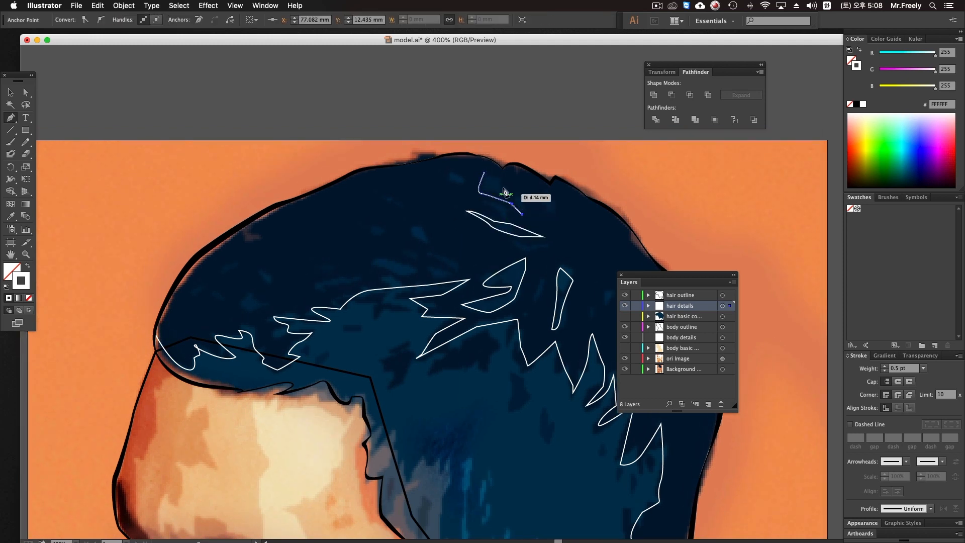
click(484, 173)
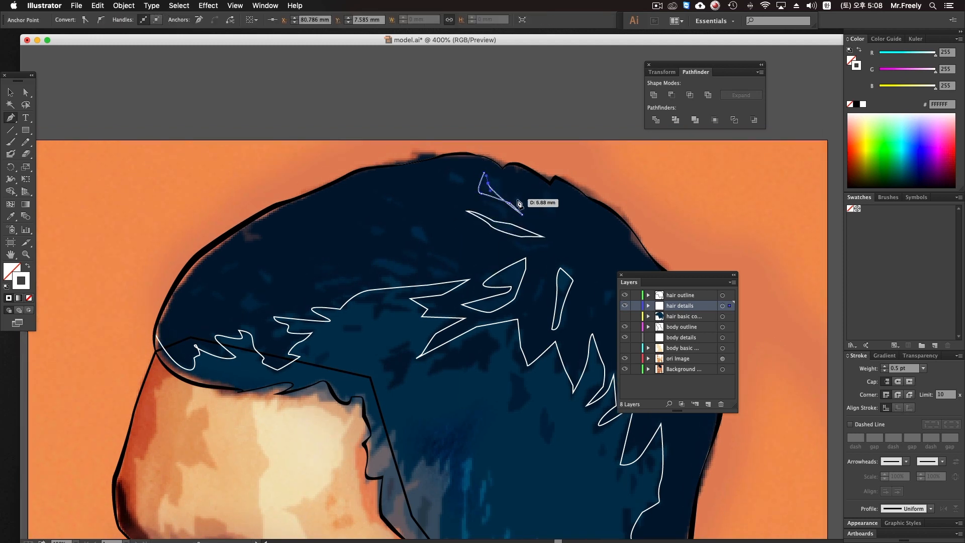
drag(516, 204, 521, 208)
click(484, 174)
Draw a thin flat highlight in the middle of the hair, just above the long jagged strand.
scroll(513, 161, down, 3)
scroll(513, 161, left, 3)
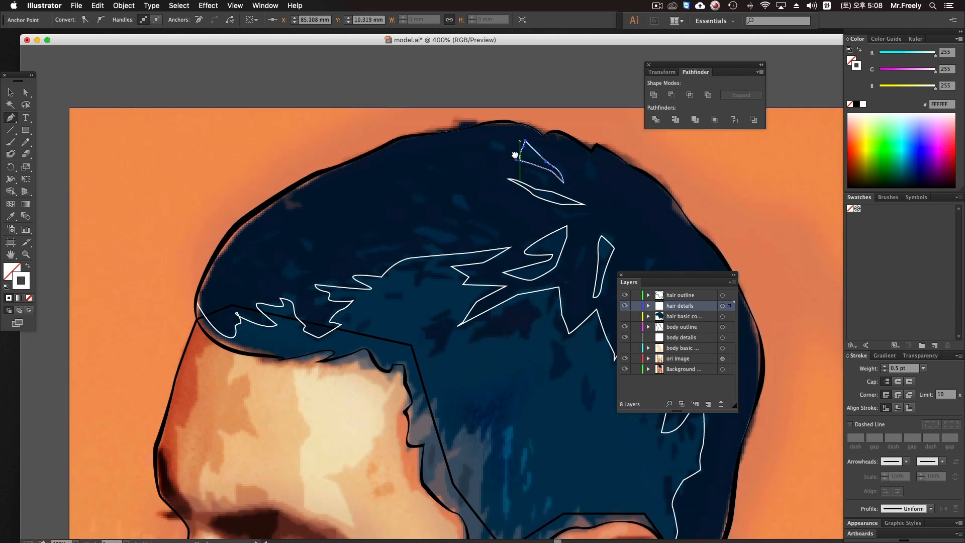
click(406, 225)
click(440, 241)
click(472, 237)
click(406, 226)
Draw a small closed triangular highlight above the jagged edge near the front of the hair.
scroll(382, 251, left, 3)
scroll(382, 251, down, 1)
click(367, 247)
click(357, 265)
click(377, 270)
drag(404, 264, 366, 257)
click(367, 246)
key(super+minus)
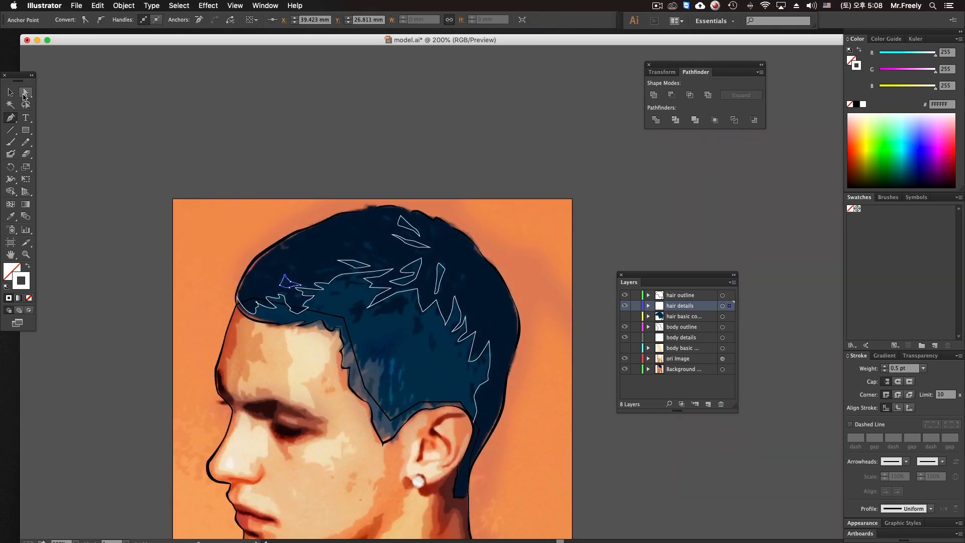
Try to select the hair detail paths together by dragging selection areas over the hair.
click(10, 92)
scroll(280, 141, left, 3)
scroll(280, 140, down, 1)
click(304, 158)
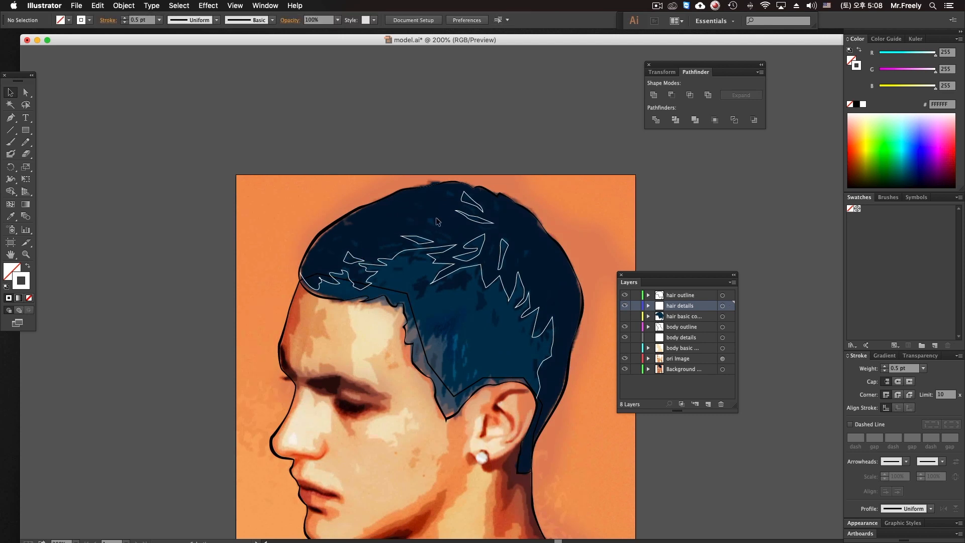
drag(364, 221, 365, 212)
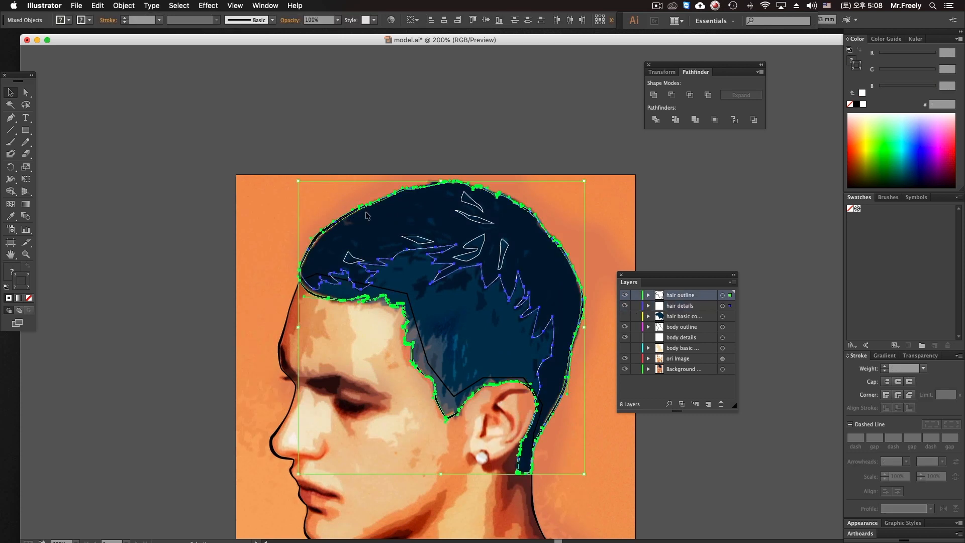
click(324, 367)
click(350, 250)
click(342, 200)
drag(245, 176, 504, 319)
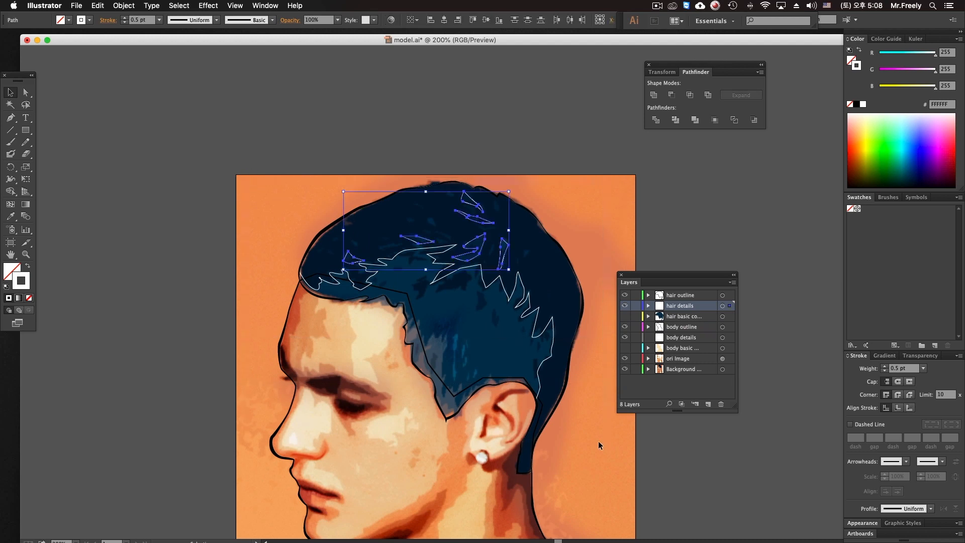
Lock the two portrait images, the hair outline and the body outline.
scroll(476, 360, right, 3)
key(super+a)
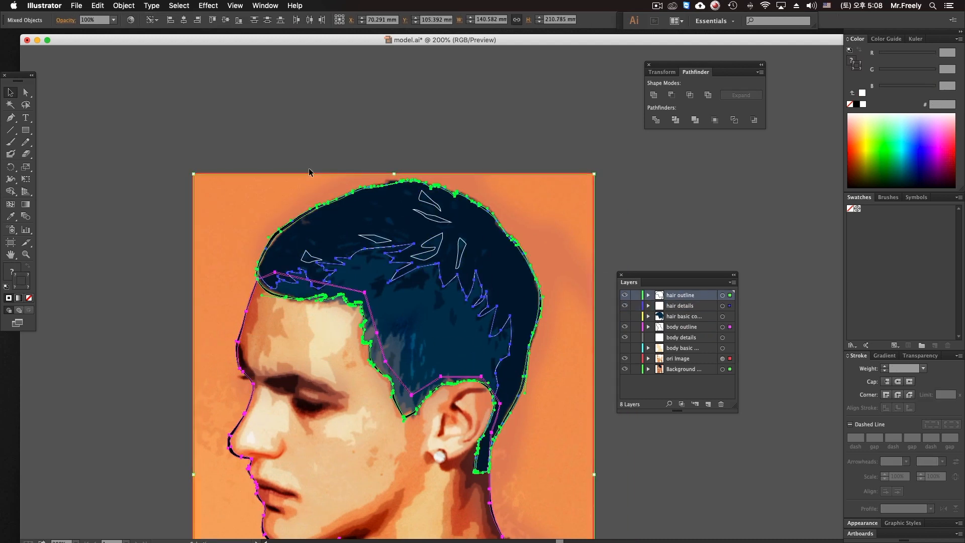
click(230, 226)
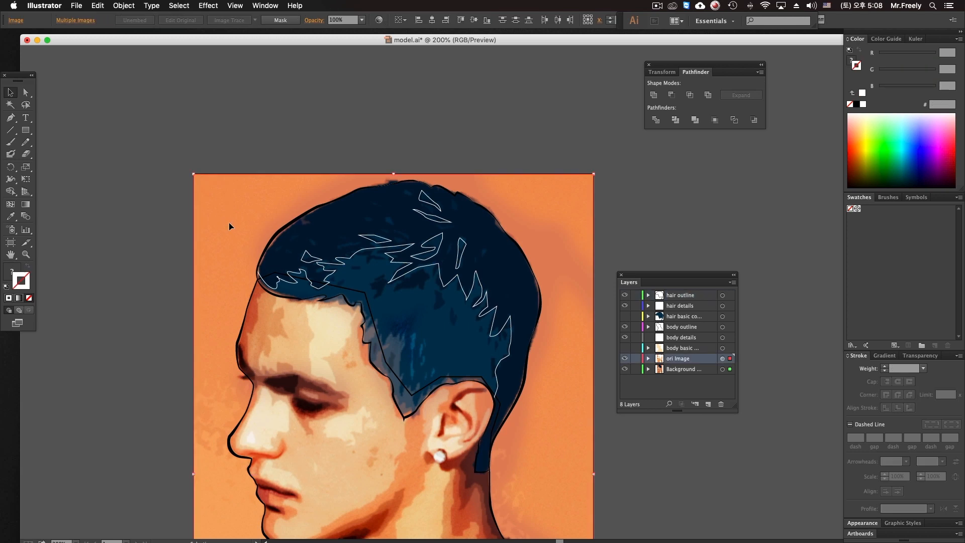
key(shift+super+a)
drag(286, 228, 285, 227)
key(shift+super+a)
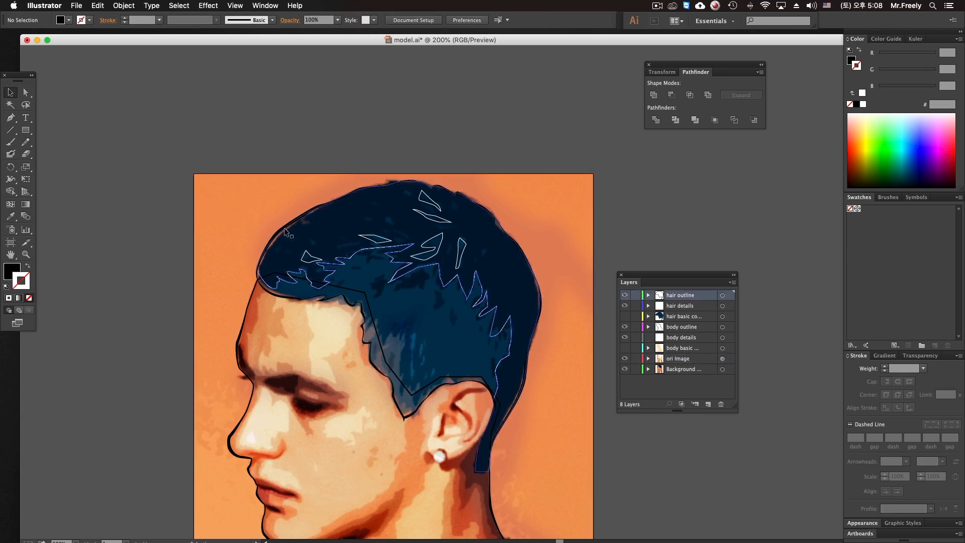
click(257, 285)
key(super+2)
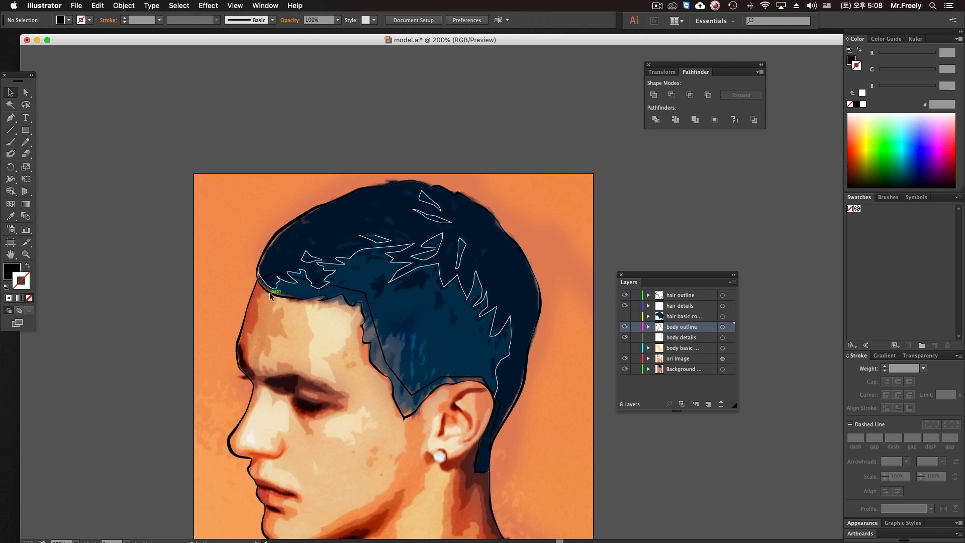
Select all the hair detail paths and combine them with the Exclude shape mode.
drag(199, 175, 484, 342)
drag(566, 455, 563, 448)
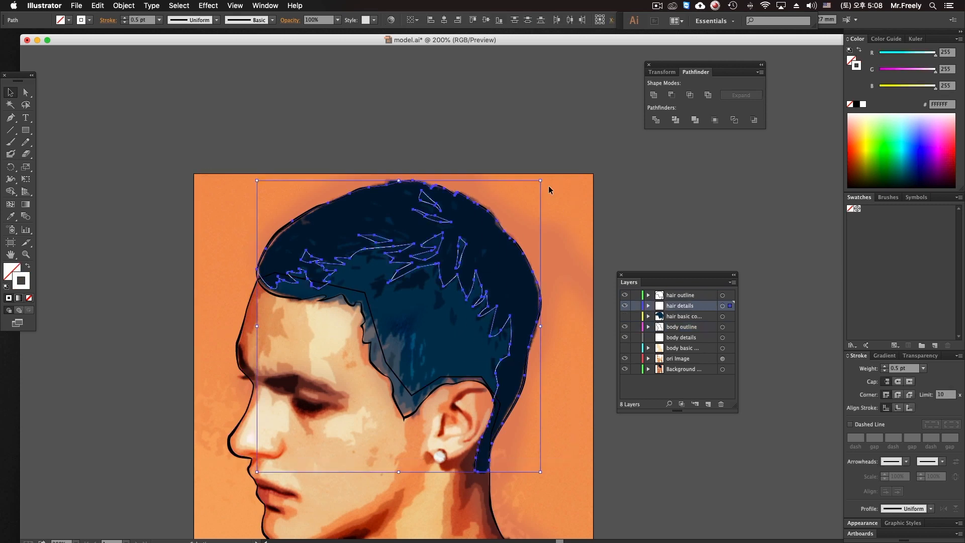
click(708, 95)
Swap the combined hair shape's fill and stroke to give it a white fill without a stroke.
click(373, 162)
drag(460, 229, 461, 230)
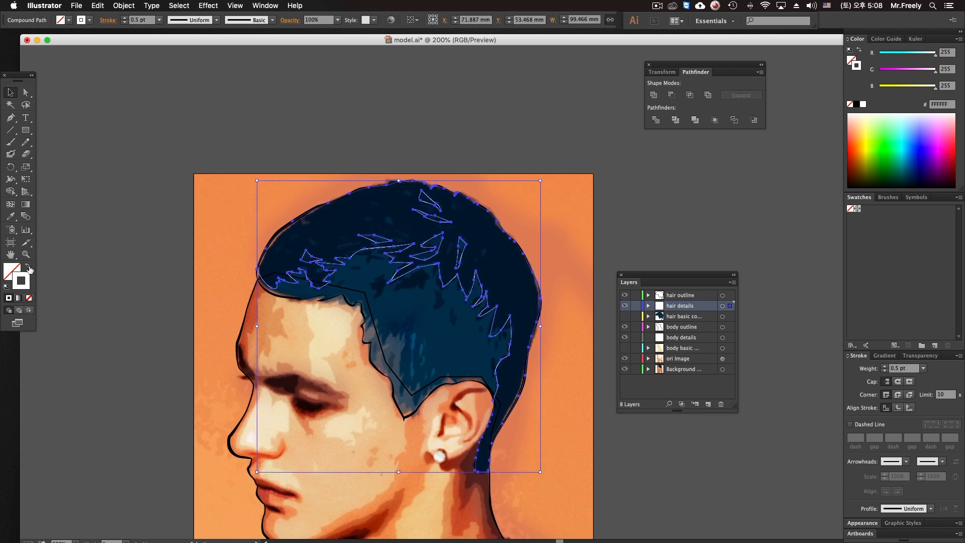
click(27, 267)
click(148, 251)
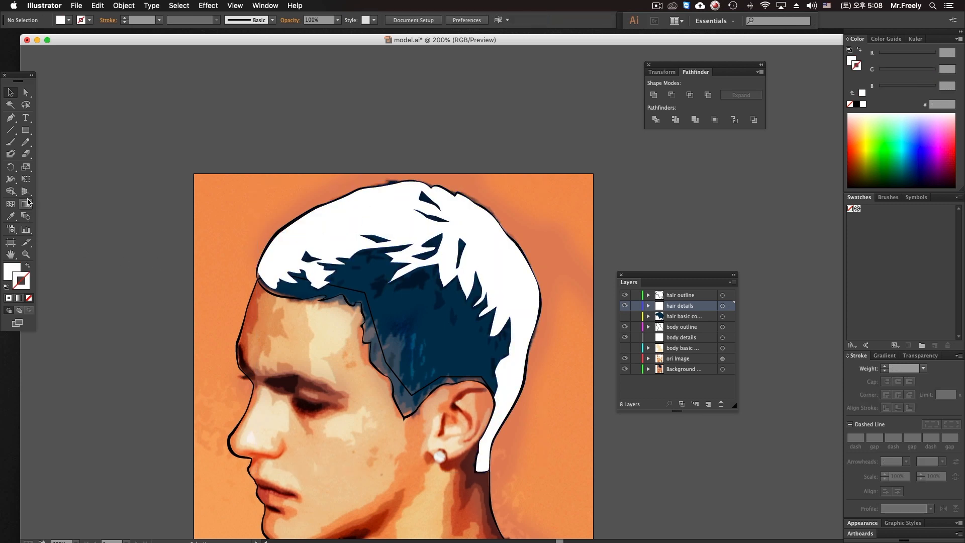
Fill the combined hair shape with dark navy sampled from the portrait using the Eyedropper.
click(10, 216)
click(436, 239)
click(386, 247)
click(373, 256)
click(358, 261)
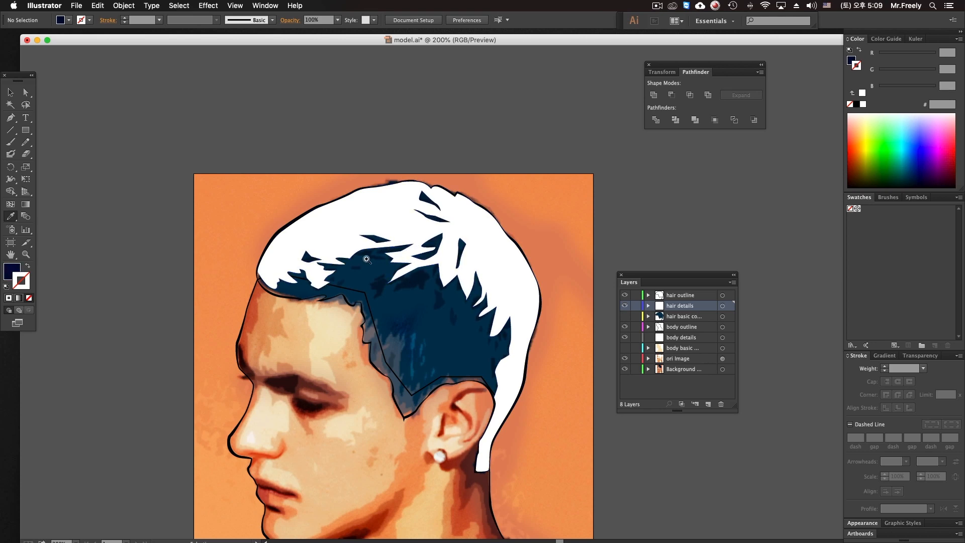
scroll(358, 262, up, 2)
super+click(324, 212)
click(480, 291)
scroll(362, 283, down, 2)
Swap the fill and stroke for an unfilled dark navy outline and set the stroke weight to 0.5 pt.
click(10, 119)
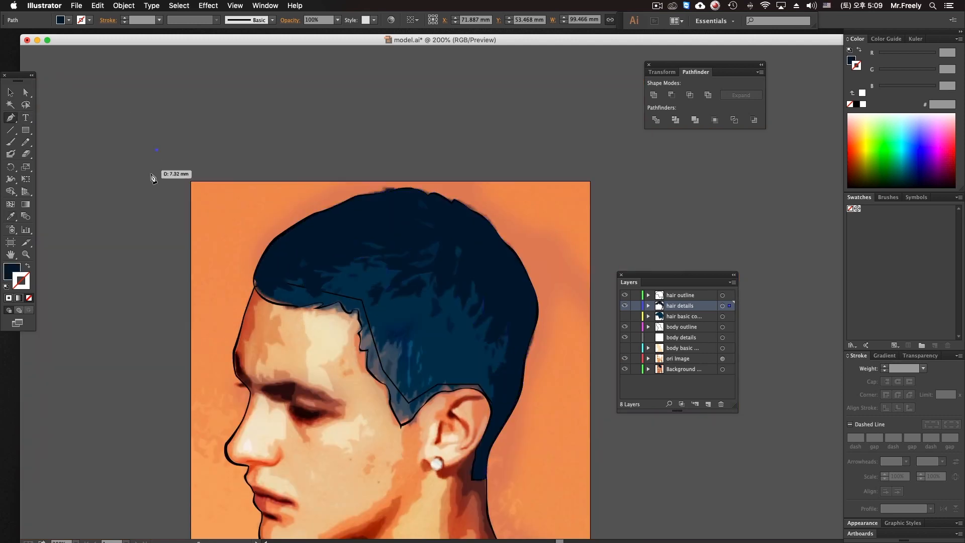
super+click(149, 200)
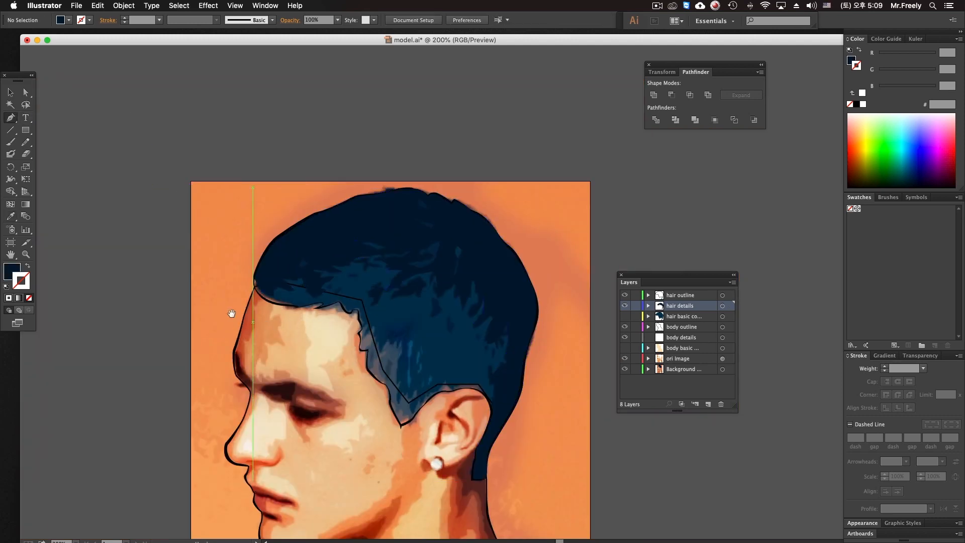
drag(231, 315, 223, 239)
super+click(349, 287)
super+click(348, 288)
drag(485, 194, 318, 304)
drag(374, 373, 298, 219)
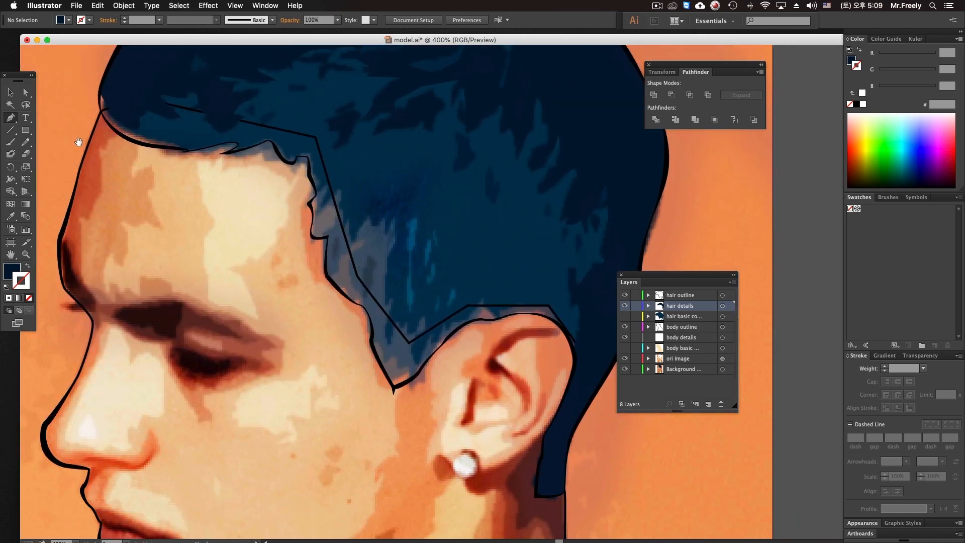
click(27, 267)
drag(607, 328, 620, 326)
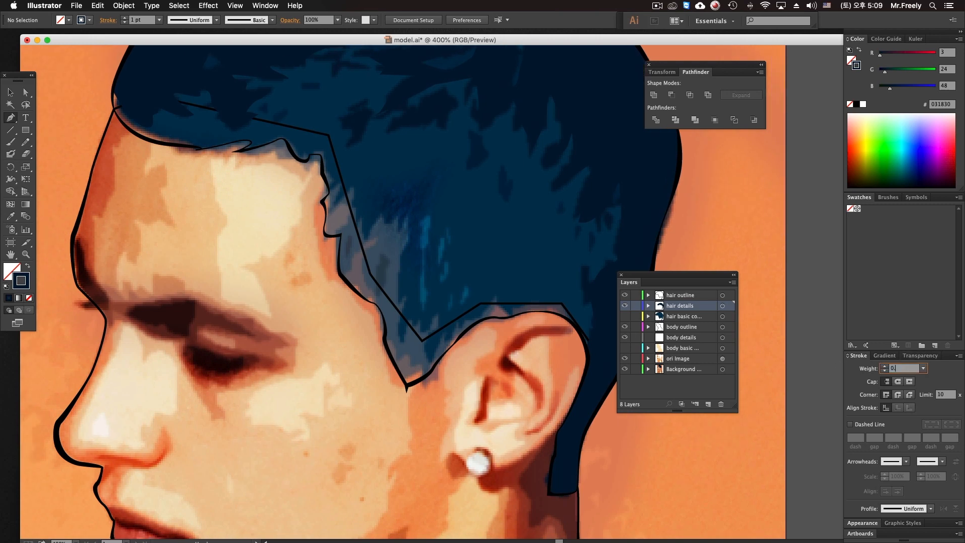
drag(437, 165, 457, 218)
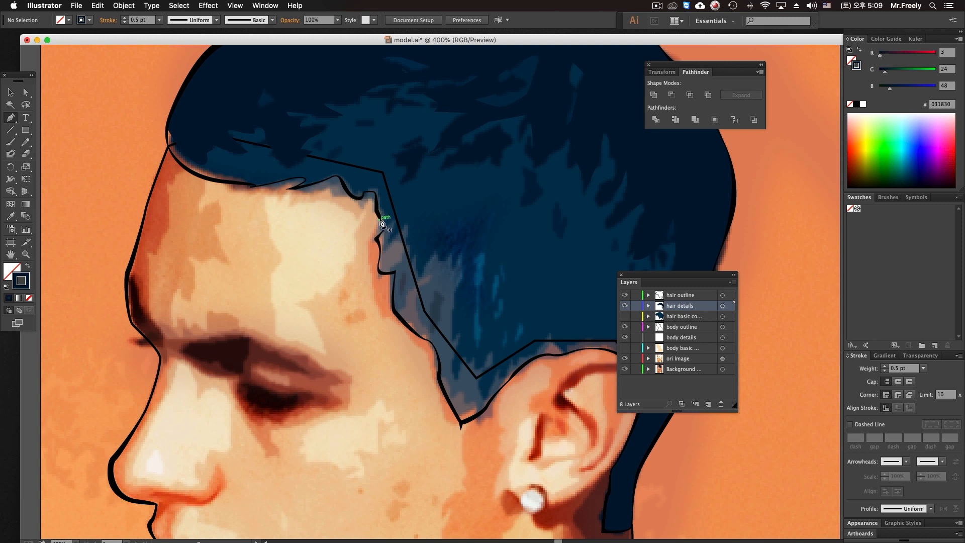
Start a Pen path in the hair details layer at the forehead hairline and trace it around the small curled lock.
scroll(387, 216, down, 2)
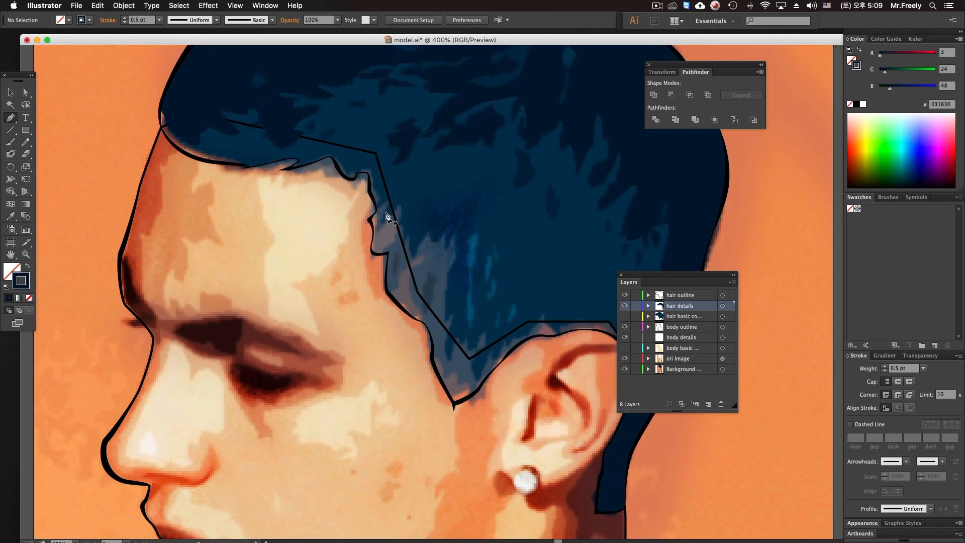
drag(439, 240, 387, 224)
alt+super+click(417, 317)
alt+super+click(420, 315)
super+click(420, 263)
super+click(421, 262)
alt+super+click(466, 275)
alt+super+click(467, 276)
super+click(423, 269)
super+click(421, 281)
mouse_move(422, 282)
mouse_down()
mouse_move(418, 225)
mouse_move(381, 203)
mouse_move(421, 274)
mouse_up()
super+click(399, 252)
drag(274, 183, 336, 223)
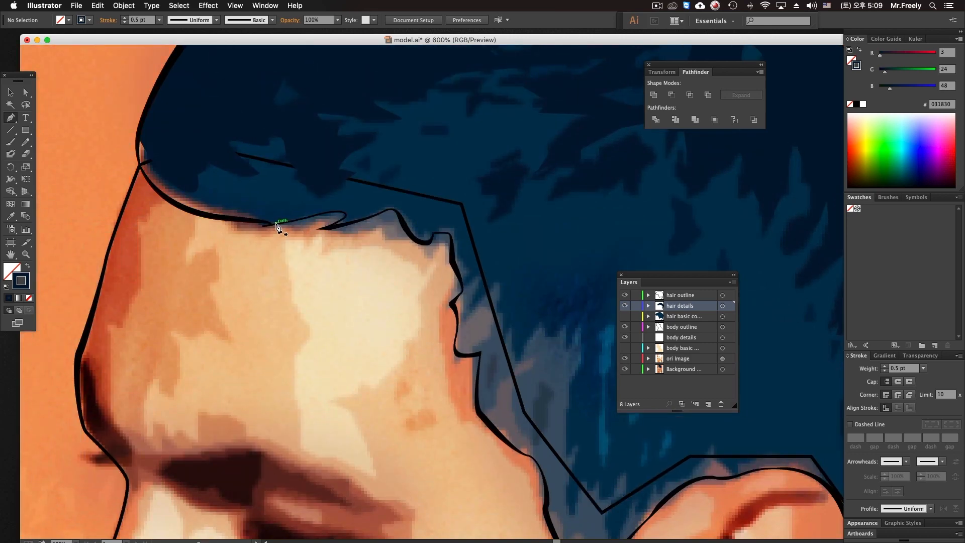
drag(216, 192, 425, 319)
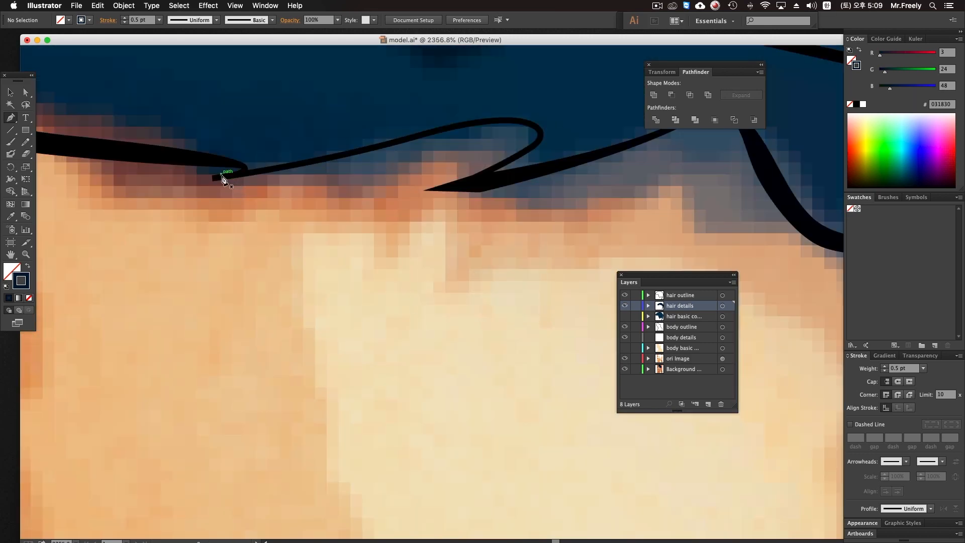
click(222, 176)
key(super+z)
key(super+z)
drag(363, 153, 366, 151)
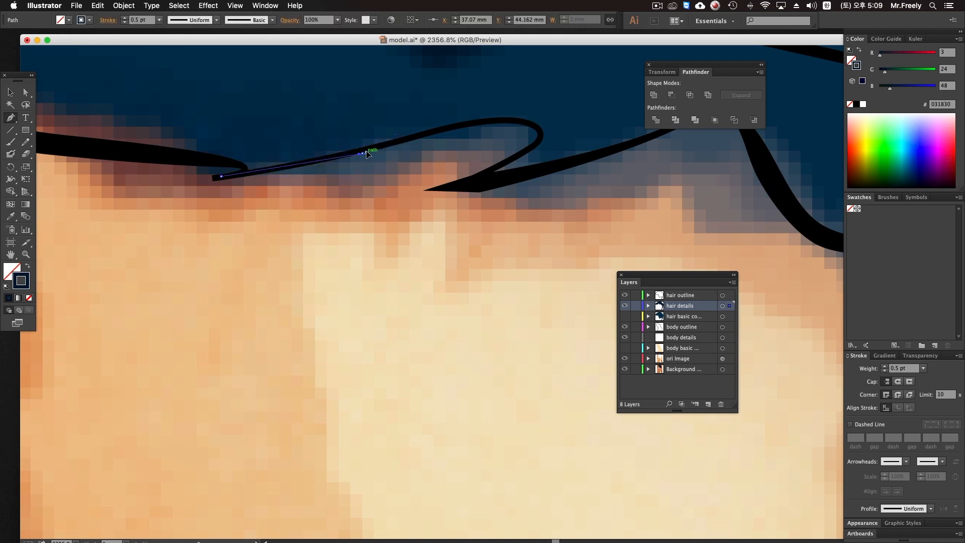
key(super+z)
drag(374, 147, 394, 145)
drag(518, 120, 540, 145)
drag(474, 180, 466, 182)
alt+super+click(495, 196)
alt+super+click(500, 197)
drag(343, 358, 259, 268)
drag(331, 260, 345, 255)
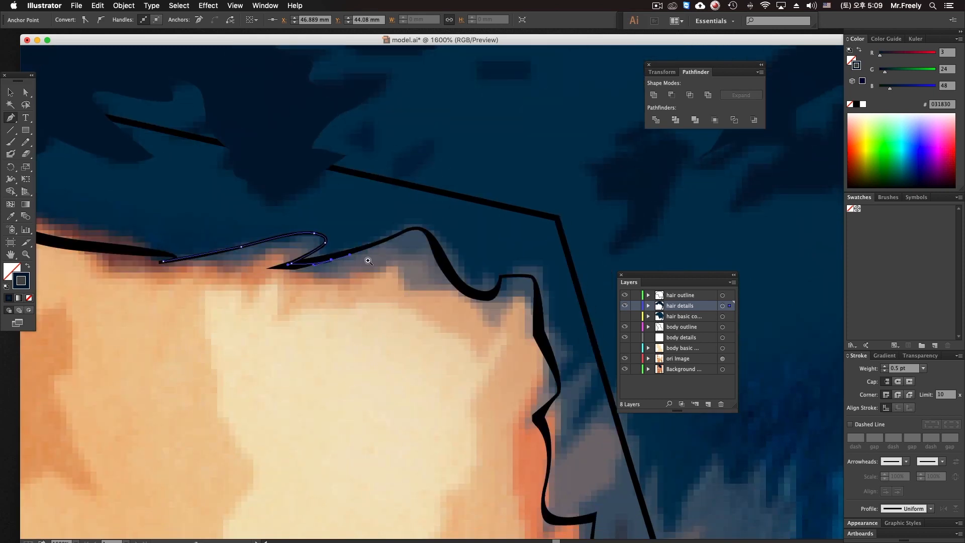
Continue the Pen path along the wavy forehead hairline, over the hump and through the dip before the temple.
key(super+equal)
scroll(476, 337, right, 10)
scroll(476, 336, down, 2)
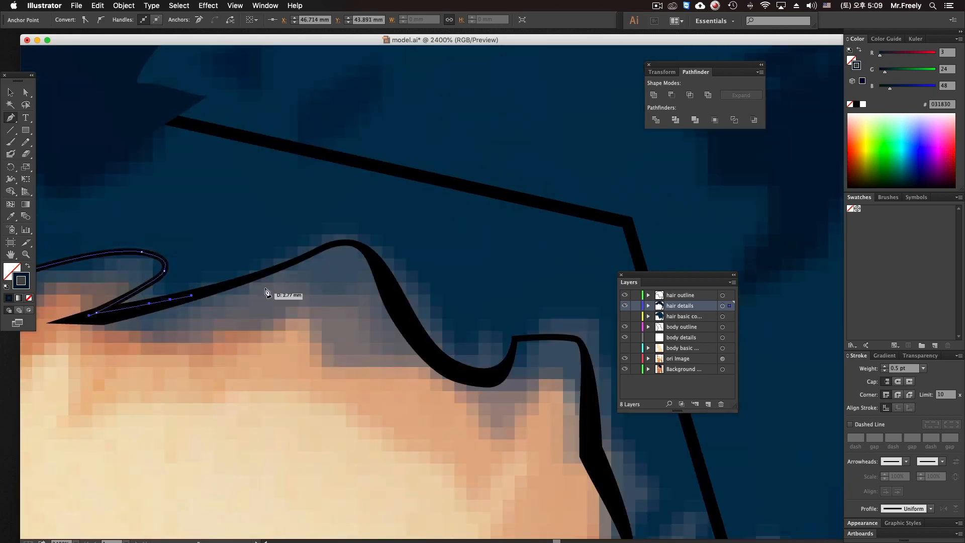
drag(261, 274, 272, 266)
drag(370, 253, 393, 281)
key(super+z)
drag(339, 244, 349, 240)
drag(391, 287, 405, 322)
drag(454, 366, 417, 327)
drag(441, 294, 515, 331)
drag(505, 390, 492, 265)
Continue the path around the temple corner and down the front hairline to the notch beside the temple.
drag(516, 324, 553, 270)
alt+super+click(521, 345)
drag(482, 245, 484, 168)
drag(484, 227, 477, 241)
key(super+z)
drag(457, 168, 534, 66)
drag(532, 257, 527, 304)
scroll(528, 205, down, 5)
drag(501, 233, 502, 258)
drag(564, 339, 596, 342)
drag(599, 342, 236, 294)
Trace the path around the stepped notch in the hairline and down the upper front edge of the sideburn.
click(405, 269)
drag(414, 270, 415, 272)
click(417, 308)
drag(415, 404, 431, 256)
alt+super+click(423, 263)
alt+super+click(424, 263)
key(super+z)
drag(447, 356, 459, 248)
drag(428, 334, 427, 363)
scroll(438, 338, down, 5)
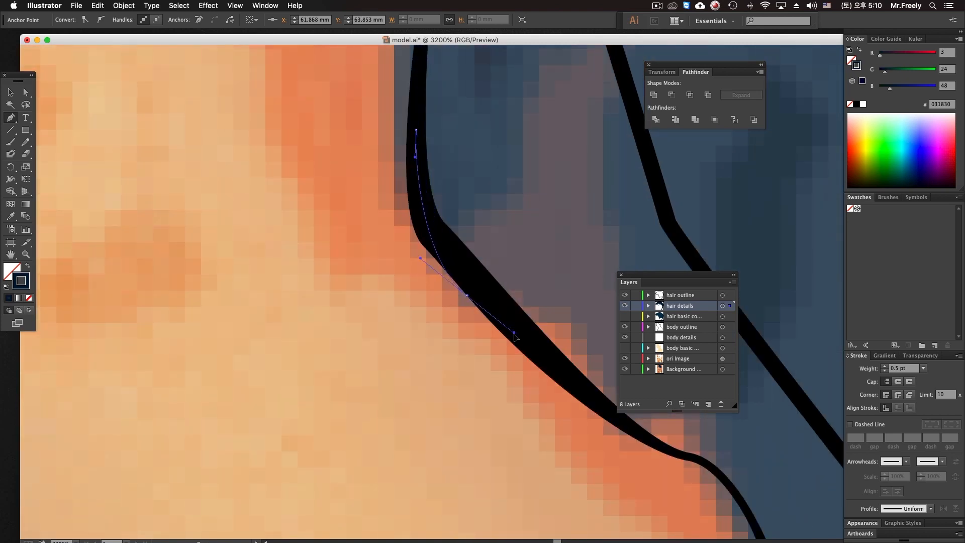
Trace the path along the sideburn's lower front edge to its pointed tip in front of the ear.
drag(486, 300, 556, 364)
drag(537, 383, 405, 300)
drag(516, 354, 217, 168)
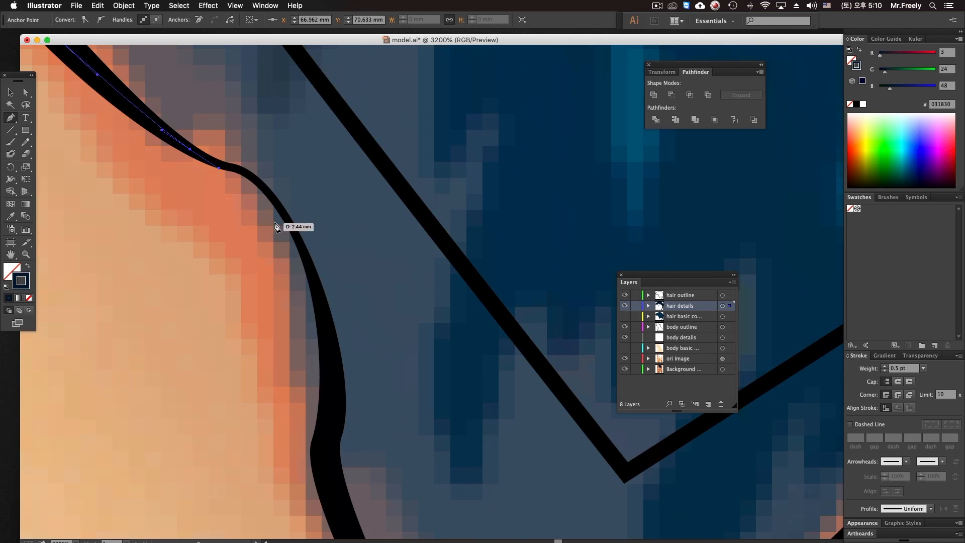
drag(286, 219, 273, 117)
drag(310, 309, 314, 238)
drag(378, 329, 353, 173)
click(450, 407)
key(super+minus)
key(super+minus)
drag(478, 384, 384, 265)
key(super+equal)
drag(514, 407, 496, 524)
drag(431, 280, 500, 487)
key(super+minus)
key(super+minus)
key(super+minus)
drag(494, 524, 457, 518)
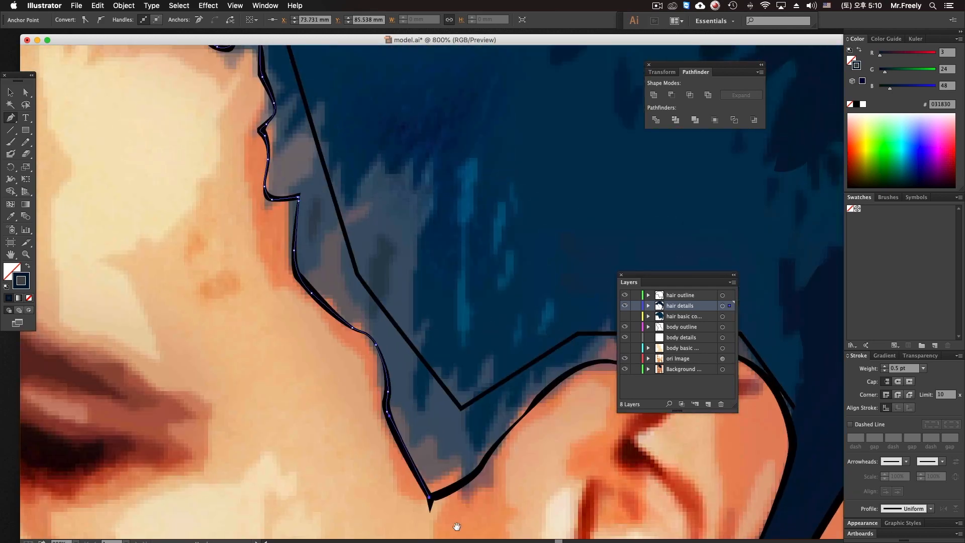
Continue the path from the sideburn tip along the hair edge over the ear to a pointed peak above it.
click(469, 419)
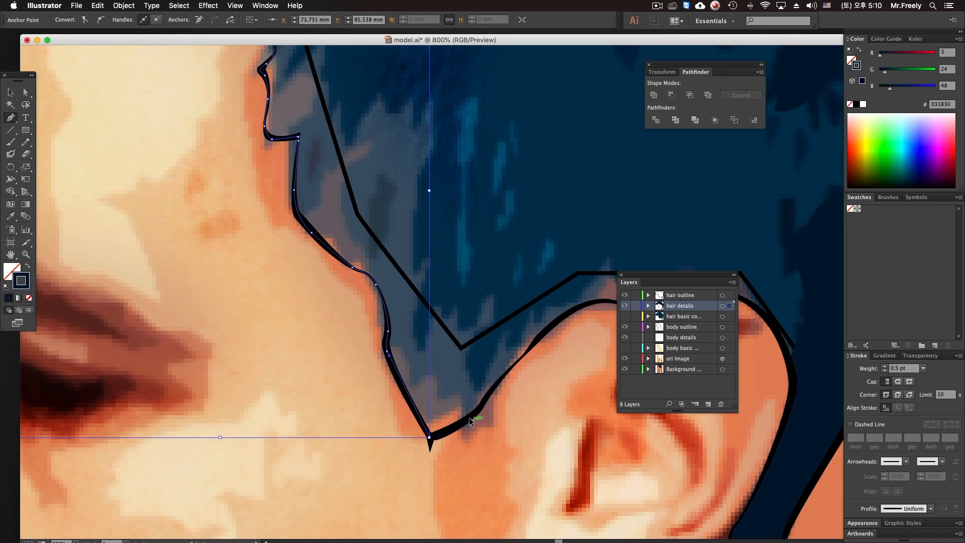
drag(505, 384, 318, 312)
key(super+equal)
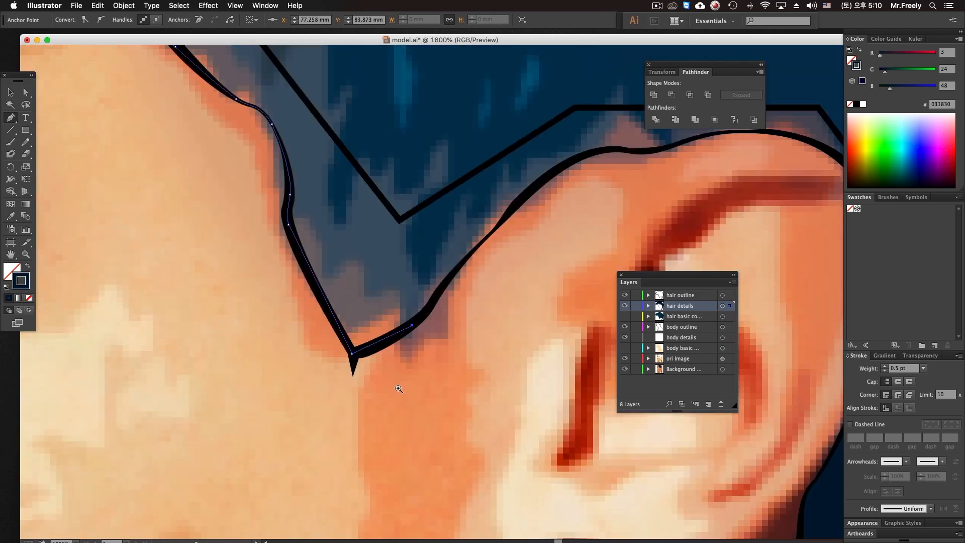
drag(354, 399, 283, 415)
drag(389, 294, 328, 296)
drag(359, 256, 376, 242)
key(super+z)
click(359, 255)
drag(415, 203, 347, 282)
click(422, 222)
click(468, 212)
click(484, 217)
click(496, 219)
drag(497, 219, 472, 181)
drag(477, 152, 478, 149)
click(476, 113)
Trace the lighter hair area's inner edge back from above the ear toward the sideburn.
drag(438, 188, 474, 177)
click(452, 181)
drag(404, 212, 365, 232)
drag(324, 270, 319, 279)
click(302, 302)
click(315, 251)
click(263, 326)
click(244, 383)
Add three pointed strand tips to the path's inner edge above the sideburn tip.
click(227, 310)
drag(242, 278, 254, 256)
drag(277, 209, 278, 189)
click(281, 170)
drag(234, 248, 203, 239)
click(210, 191)
drag(145, 270, 139, 282)
click(128, 291)
drag(119, 247, 121, 230)
drag(140, 163, 146, 124)
click(149, 105)
Extend the path's inner edge up through the tall jagged strands at the top of the sideburn.
drag(226, 169, 619, 475)
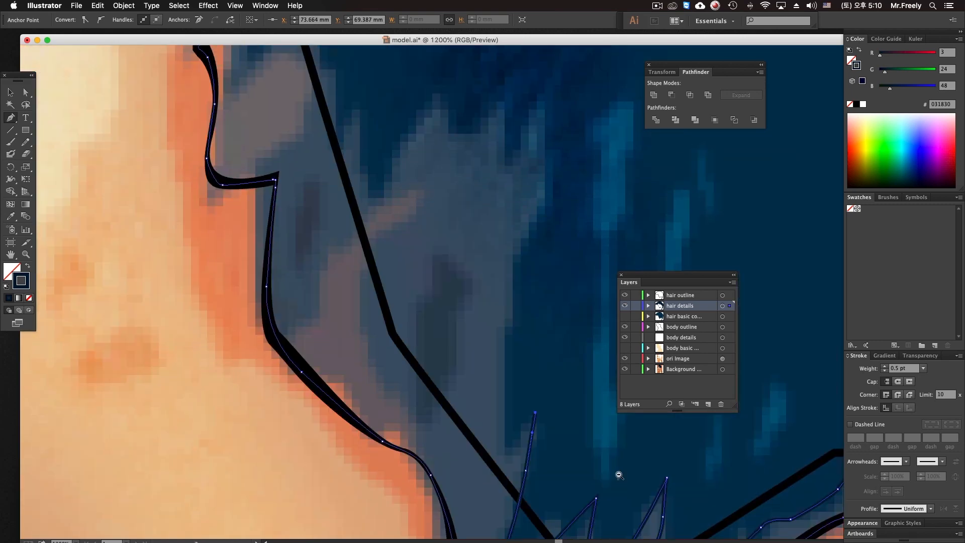
alt+super+click(624, 473)
alt+super+click(623, 472)
alt+super+click(558, 385)
drag(393, 221, 517, 367)
drag(409, 248, 555, 481)
click(494, 500)
click(506, 407)
click(513, 375)
click(509, 360)
click(490, 394)
click(486, 378)
click(475, 386)
click(452, 401)
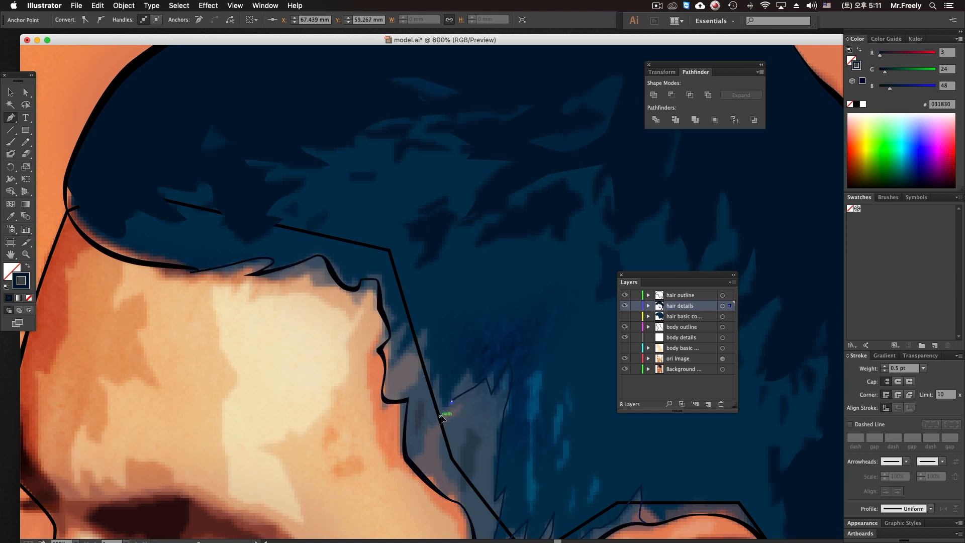
Trace the remaining strands beside the temple, run the path back above the forehead hairline and close it at its start.
drag(434, 382, 438, 354)
click(394, 370)
click(404, 340)
click(406, 321)
click(395, 337)
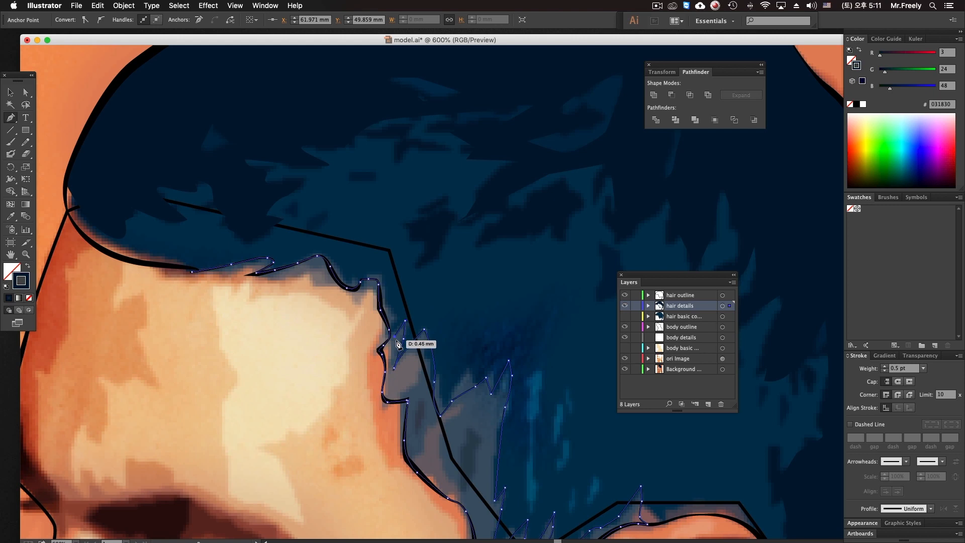
click(384, 279)
click(372, 274)
drag(355, 278, 237, 251)
drag(192, 272, 176, 274)
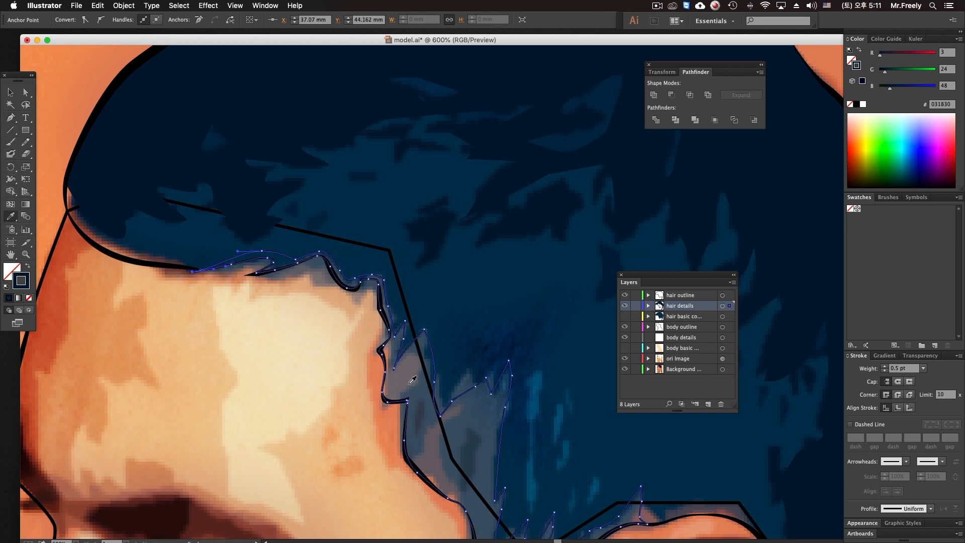
Fill the closed hairline shape with greyish blue sampled from the portrait's sideburn using the Eyedropper, and deselect it.
click(477, 417)
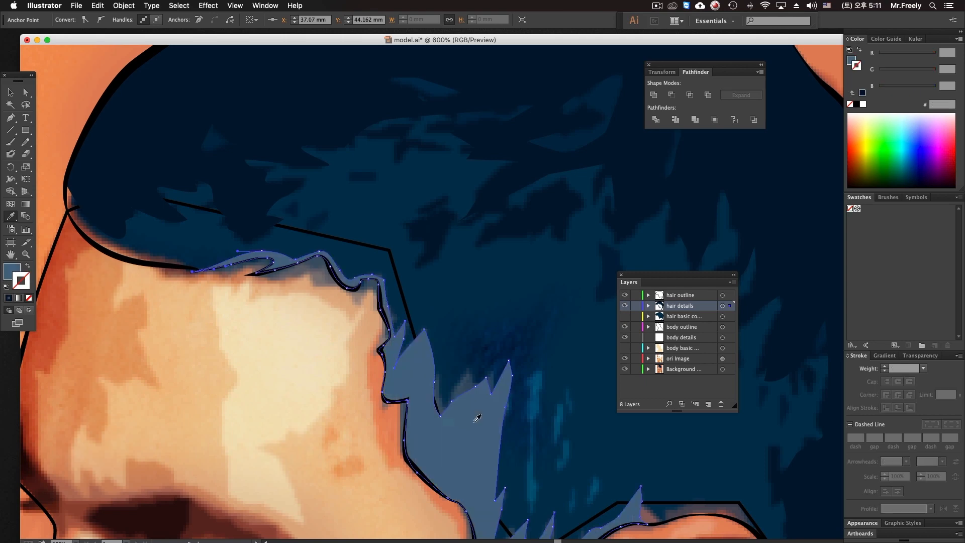
drag(469, 428, 415, 333)
alt+super+click(434, 359)
alt+super+click(431, 357)
drag(399, 280, 414, 365)
click(11, 92)
click(91, 124)
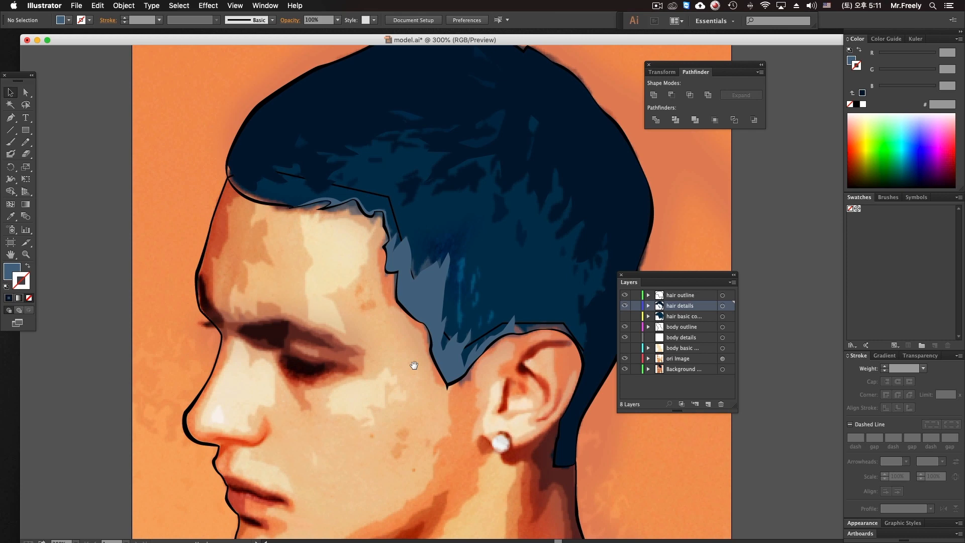
Switch the greyish blue from fill to stroke with no fill and set the stroke weight to 0.5 pt.
super+click(426, 271)
super+click(425, 273)
drag(548, 358, 449, 256)
alt+super+click(441, 255)
super+click(423, 289)
super+click(408, 278)
drag(378, 251, 294, 155)
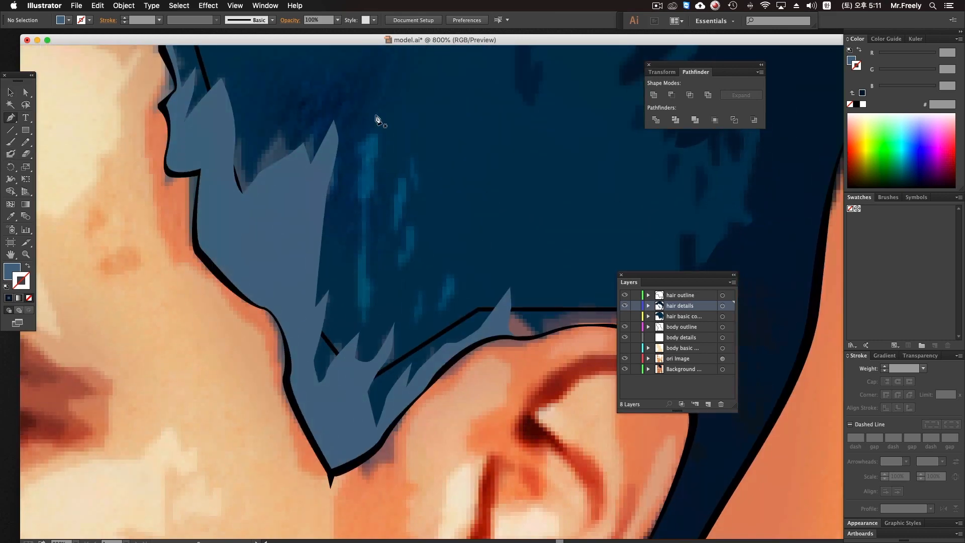
click(29, 269)
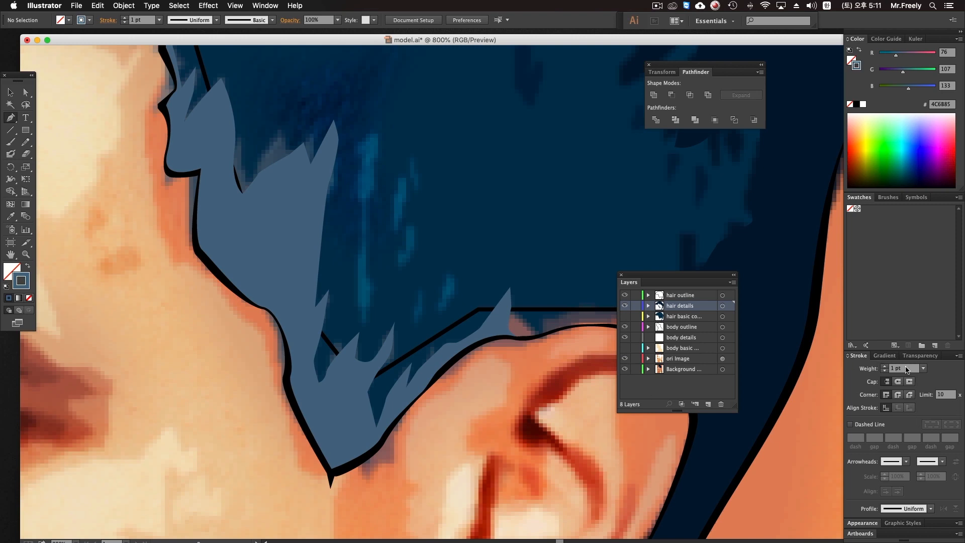
key(Return)
scroll(425, 243, up, 4)
Trace the tallest light-blue streak behind the sideburn as a closed outline with the Pen tool.
click(390, 213)
click(376, 237)
drag(379, 256, 377, 267)
drag(379, 292, 380, 298)
drag(385, 394, 394, 366)
key(super+z)
click(383, 410)
click(393, 336)
click(389, 278)
drag(413, 201, 386, 216)
Outline the second, shorter light-blue streak behind the tallest one as a closed path.
mouse_move(423, 279)
mouse_down()
mouse_move(424, 221)
mouse_move(413, 224)
mouse_move(412, 272)
mouse_up()
click(430, 184)
click(408, 288)
drag(427, 239, 441, 201)
drag(443, 193, 444, 179)
click(430, 183)
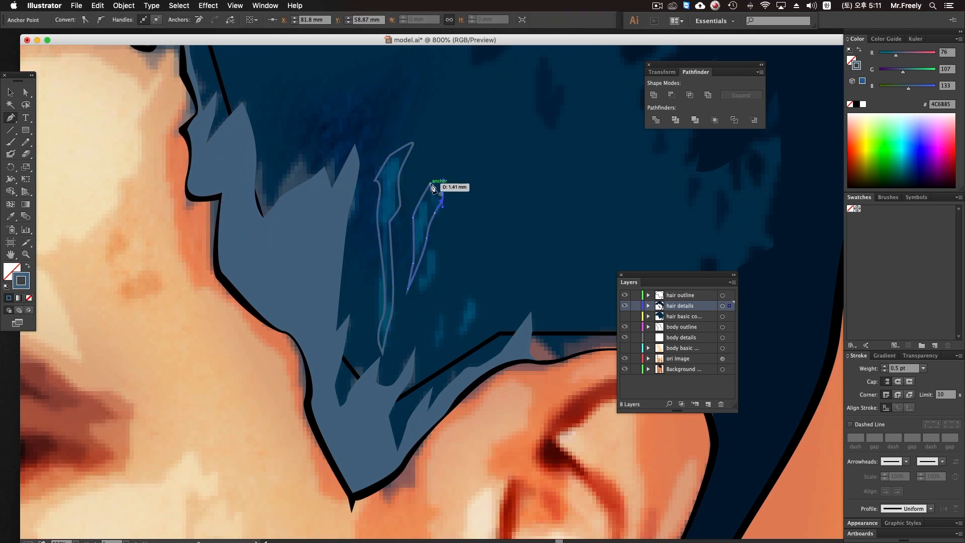
Outline the narrow streak directly below the second one, with a pointed lower end.
click(433, 248)
drag(426, 270, 475, 276)
click(409, 335)
click(436, 252)
Outline the curved, pointed streak just above the ear hairline as a closed path and deselect it.
scroll(472, 241, down, 2)
click(468, 259)
click(447, 301)
click(443, 307)
drag(481, 247, 479, 227)
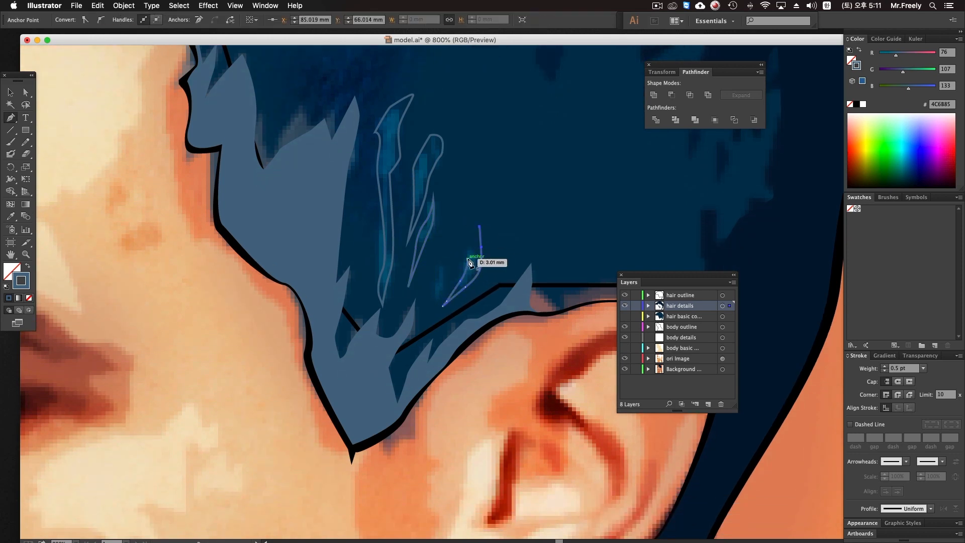
key(super+shift+a)
Outline the small streak between the narrow streak and the one above the ear, and deselect it.
click(449, 266)
click(443, 293)
click(437, 305)
click(434, 315)
click(434, 294)
click(449, 266)
drag(438, 280, 464, 256)
key(super+shift+a)
Fill the selected streak outlines behind the sideburn with bright blue using the Eyedropper, and deselect them.
alt+super+click(475, 246)
alt+super+click(474, 247)
alt+super+click(472, 247)
alt+super+click(472, 247)
drag(316, 241, 334, 192)
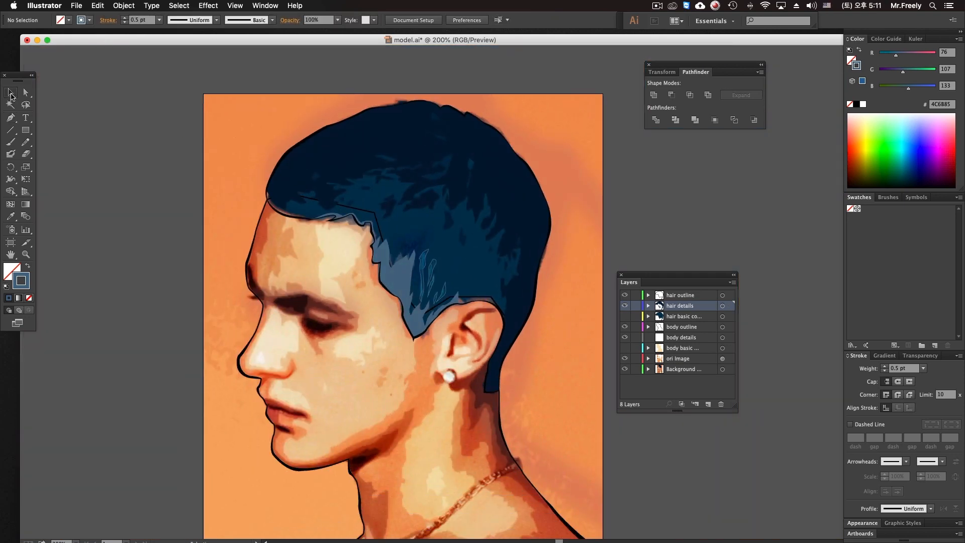
click(11, 95)
scroll(481, 235, down, 2)
drag(453, 248, 452, 255)
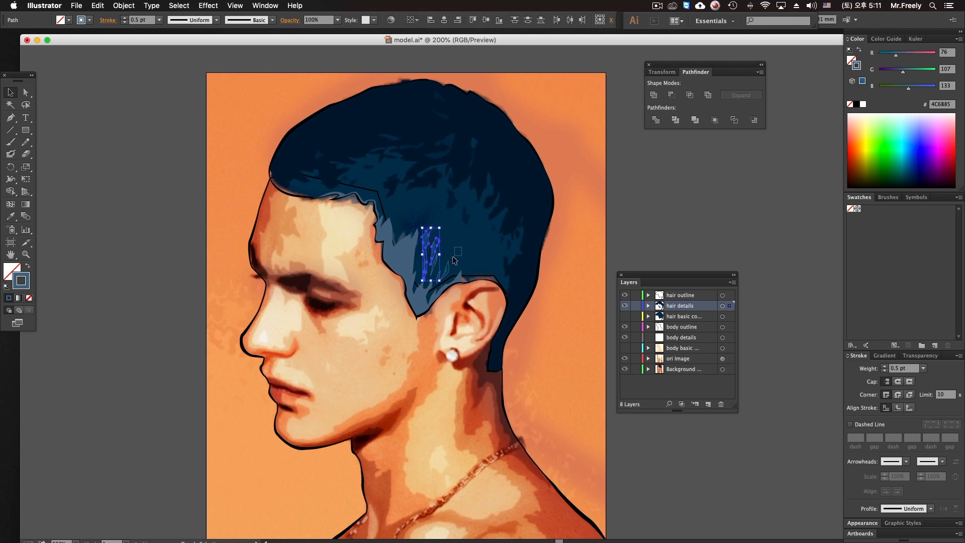
click(11, 217)
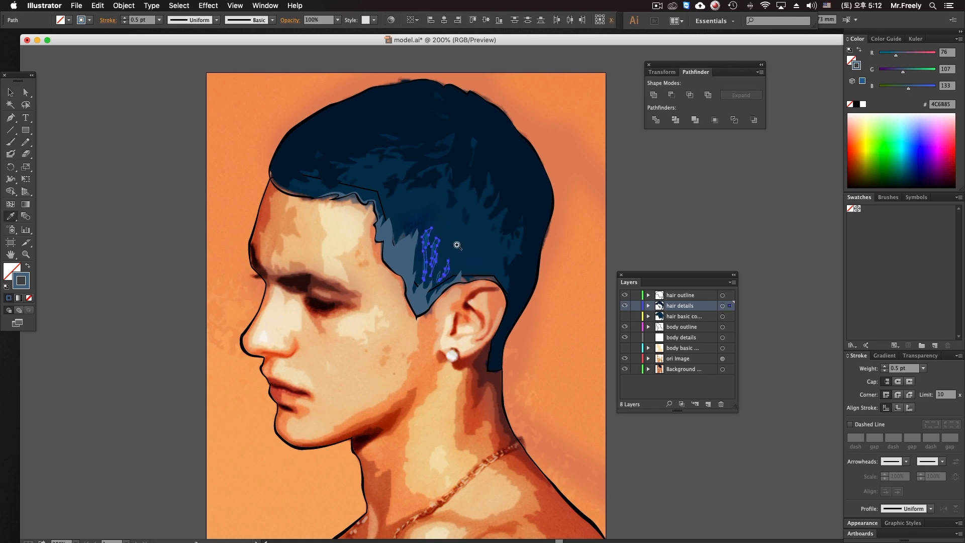
drag(404, 230, 458, 285)
click(464, 214)
alt+super+click(470, 281)
alt+super+click(471, 280)
alt+super+click(471, 280)
alt+super+click(471, 280)
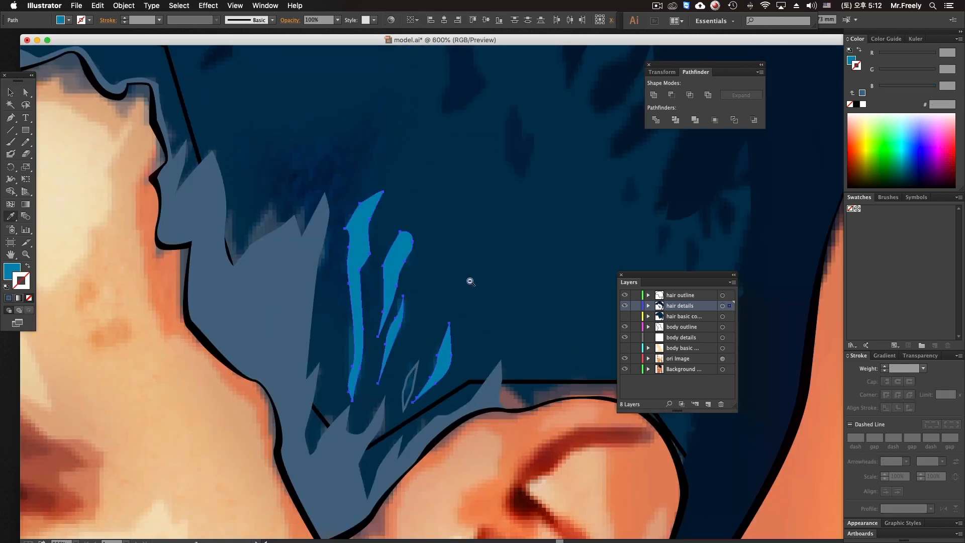
alt+super+click(471, 280)
alt+super+click(471, 280)
alt+super+click(471, 280)
alt+super+click(471, 280)
click(9, 90)
click(159, 123)
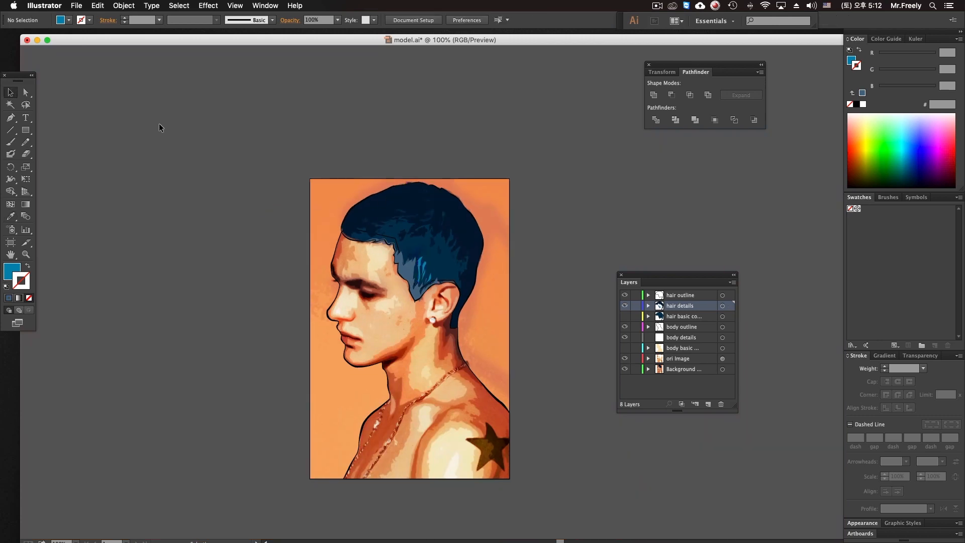
Examine the blue streaks in the hair up close and across the whole portrait.
drag(216, 225, 218, 186)
super+click(426, 289)
super+click(426, 288)
drag(415, 234, 385, 385)
super+click(381, 388)
super+click(380, 369)
alt+super+click(384, 292)
alt+super+click(384, 292)
alt+super+click(384, 291)
alt+super+click(383, 291)
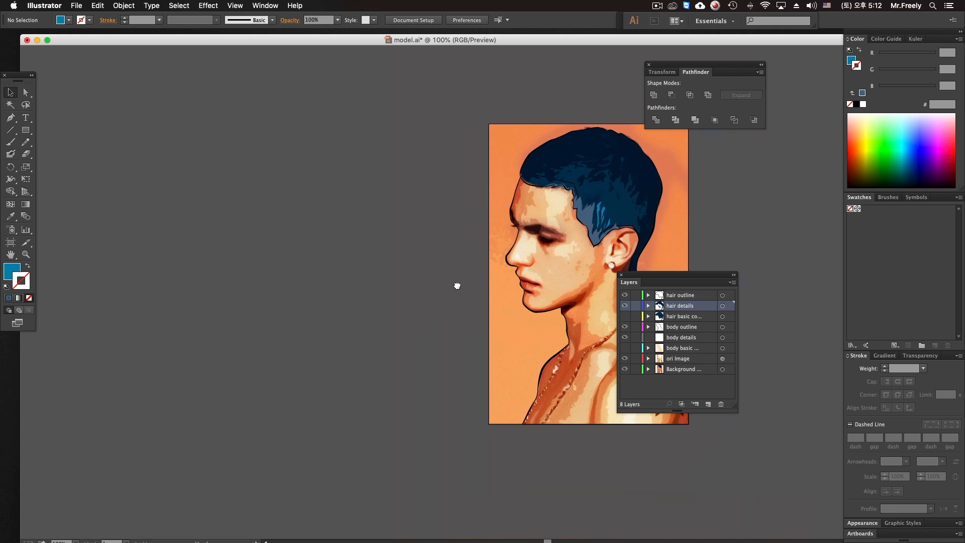
drag(462, 279, 355, 358)
Hide the body outline, ori image and background layers and show the hair basic colour layer.
click(625, 327)
drag(493, 260, 462, 237)
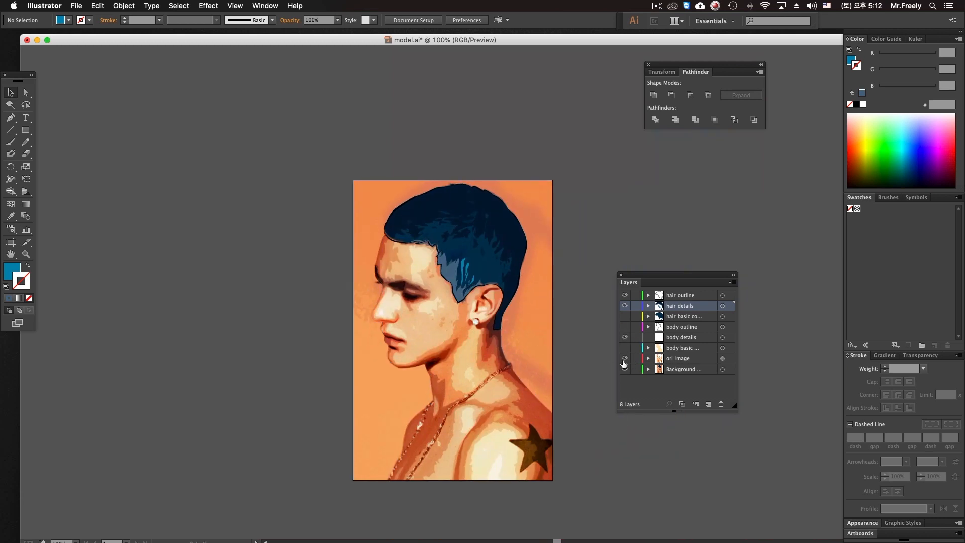
click(625, 359)
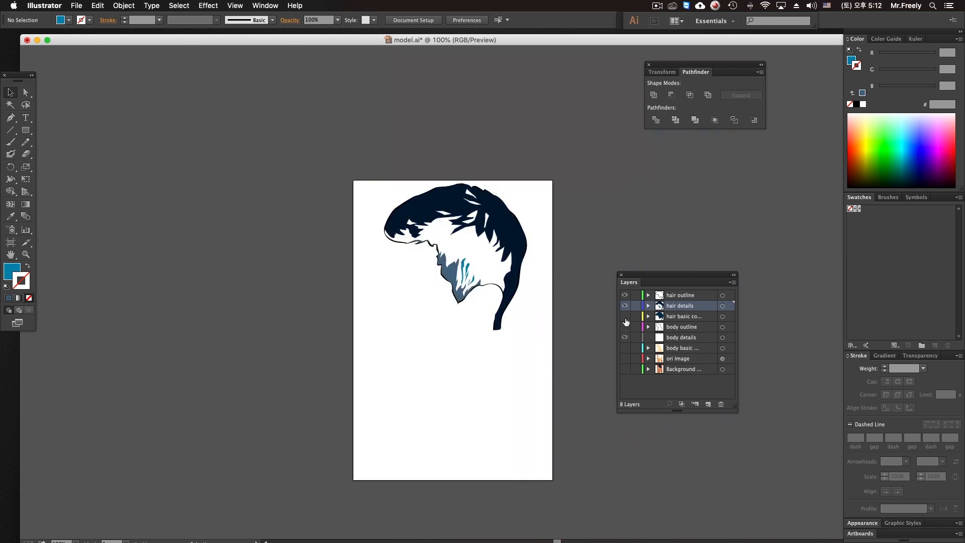
click(625, 317)
Examine the hair artwork along the hairline and sideburn against the blank artboard.
drag(390, 240, 469, 307)
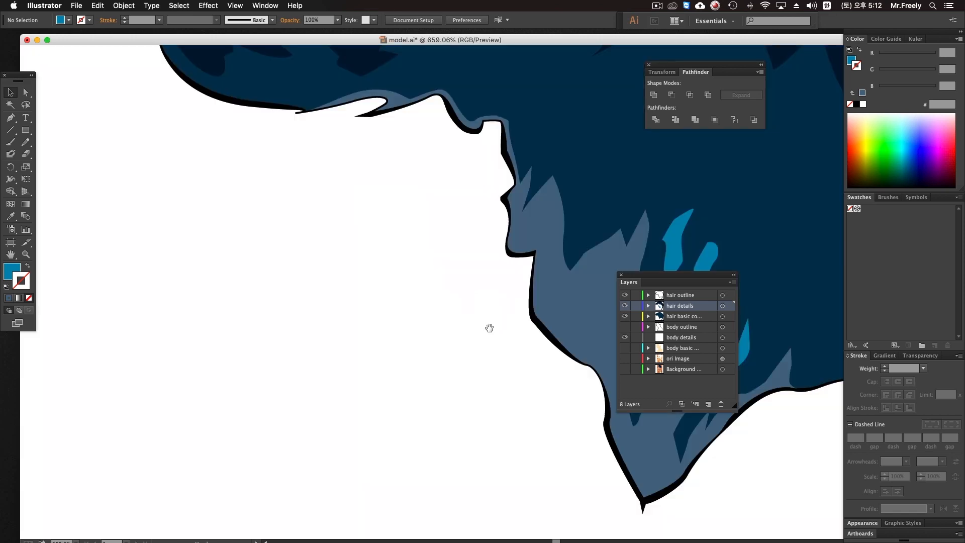
alt+super+click(558, 310)
alt+super+click(556, 310)
alt+super+click(556, 311)
alt+super+click(553, 310)
alt+super+click(550, 310)
drag(356, 311, 444, 314)
alt+super+click(342, 280)
drag(342, 281, 405, 279)
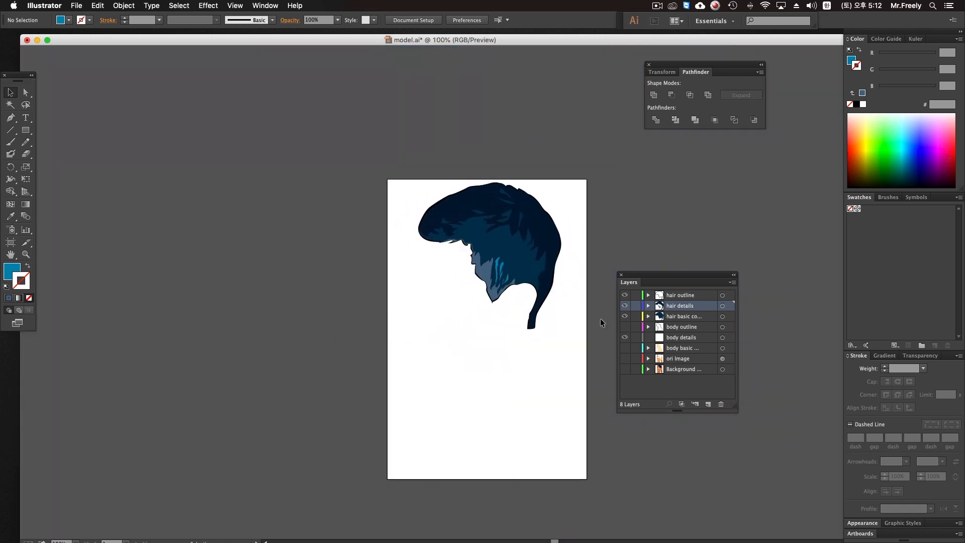
Show the body outline, ori image and background layers, make body details the active layer and keep the body basic layer hidden.
click(625, 348)
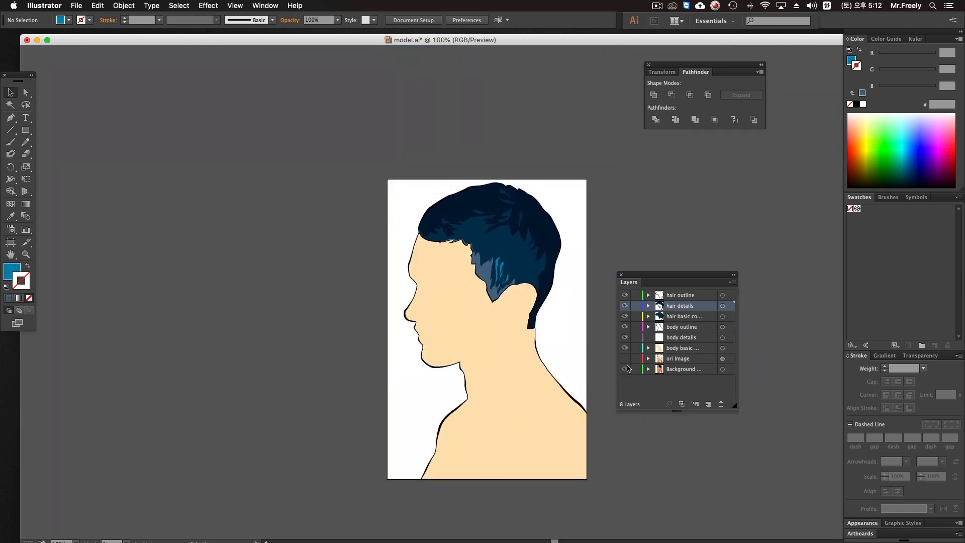
click(625, 359)
click(625, 369)
click(625, 359)
click(669, 340)
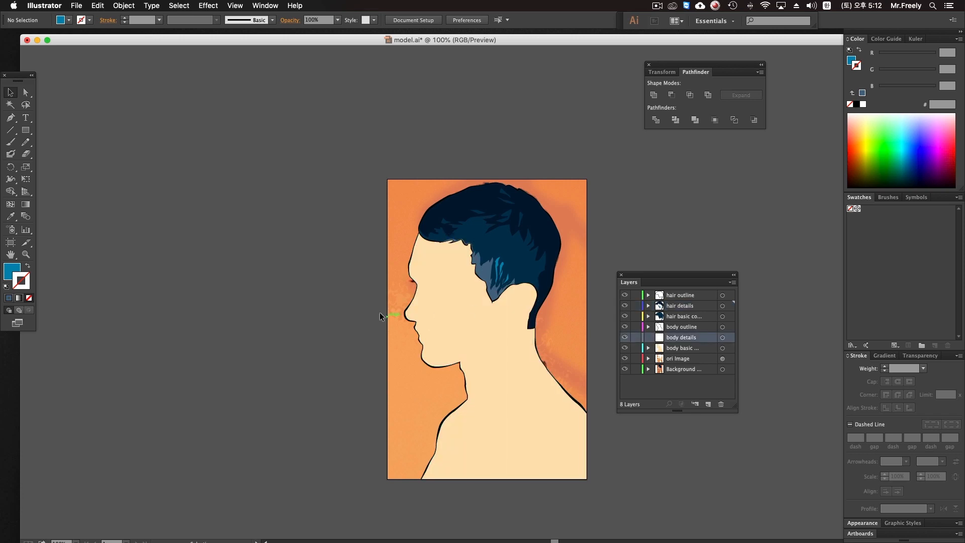
click(625, 348)
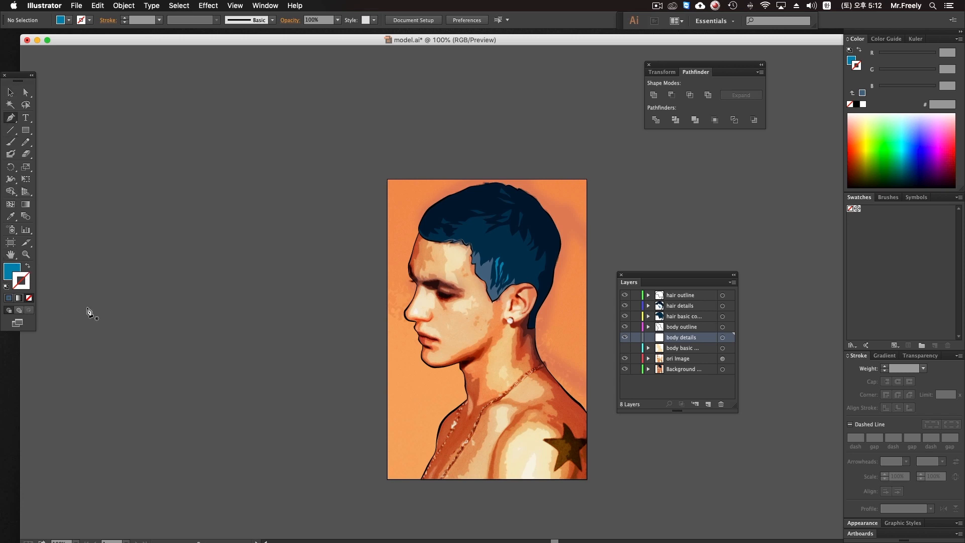
Switch the bright blue from fill to stroke, set the stroke weight to 0.5 pt and save the document.
click(27, 266)
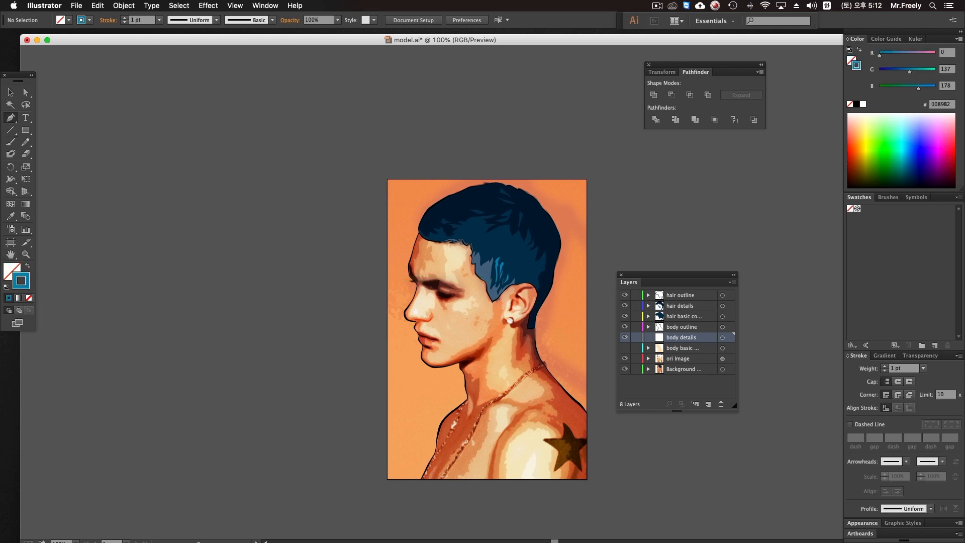
text(0.5)
key(Return)
key(super+s)
Examine the portrait's face up close, from the forehead and brow down to the nose, lips and ear.
drag(523, 291, 542, 225)
key(super+equal)
key(super+equal)
key(super+equal)
key(super+equal)
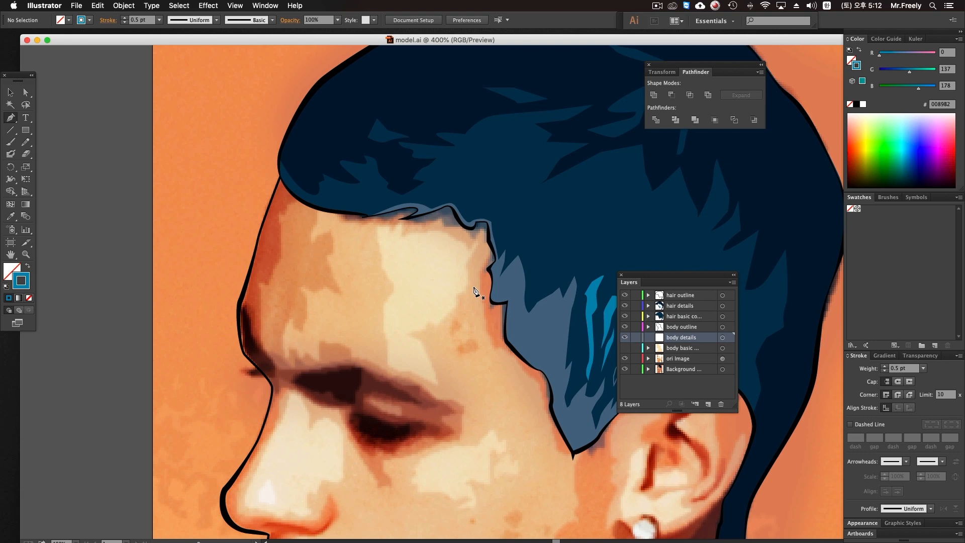
drag(397, 385, 407, 241)
super+click(410, 241)
super+click(409, 240)
alt+super+click(420, 319)
alt+super+click(420, 319)
alt+super+click(420, 318)
super+click(420, 317)
drag(496, 378, 443, 342)
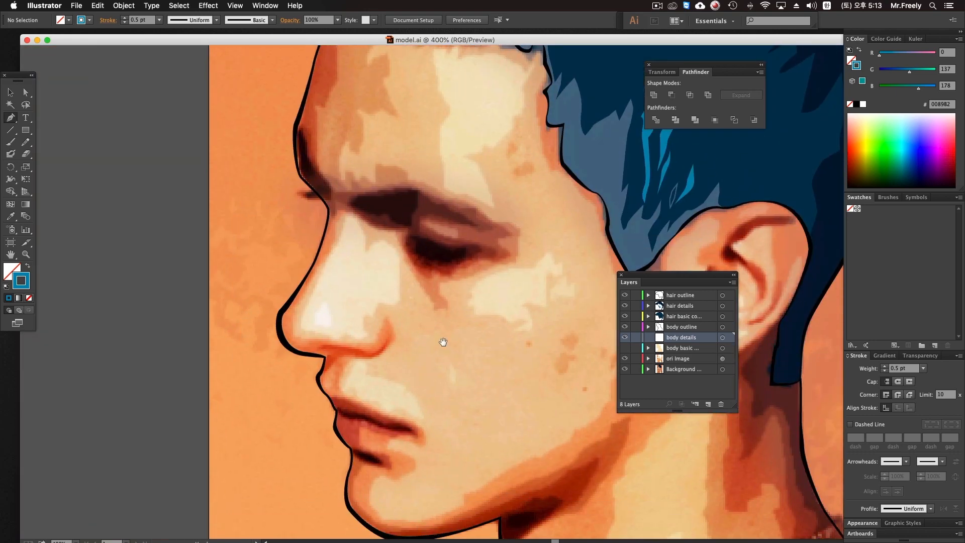
key(super+minus)
super+click(503, 279)
super+click(493, 276)
drag(176, 186, 291, 306)
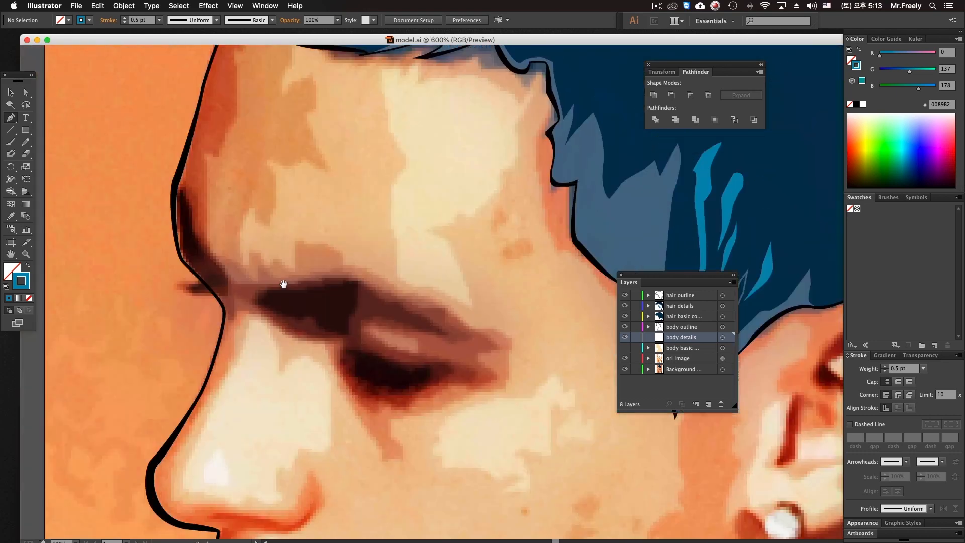
drag(270, 211, 294, 219)
scroll(323, 100, down, 2)
scroll(323, 101, left, 2)
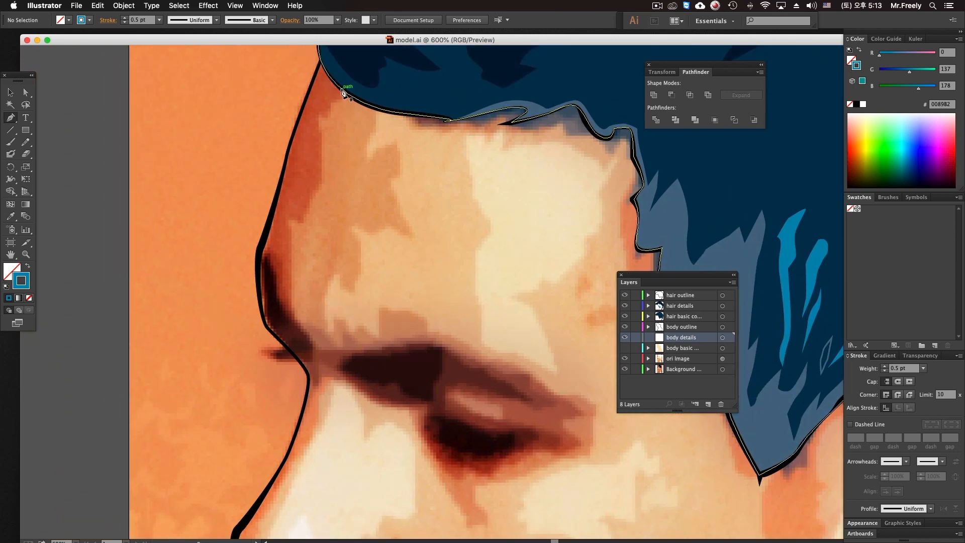
click(341, 89)
drag(319, 150, 316, 199)
drag(292, 239, 289, 255)
drag(290, 258, 296, 197)
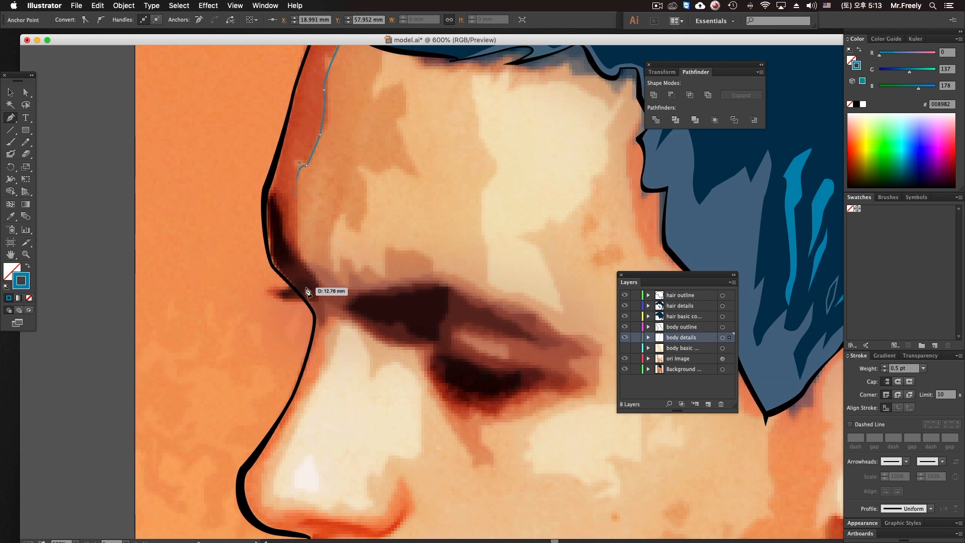
key(super+z)
key(super+z)
key(super+z)
key(super+z)
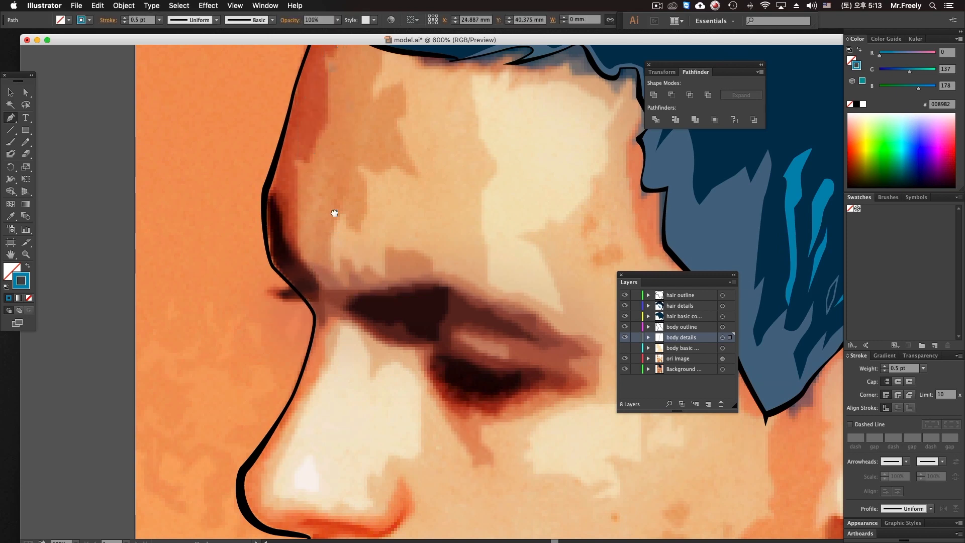
drag(333, 209, 335, 294)
key(super+z)
Trace the darkest part of the near eyebrow as a closed outline on the body details layer.
drag(338, 327, 311, 273)
click(317, 241)
click(266, 255)
click(317, 272)
click(342, 290)
click(363, 287)
mouse_move(363, 287)
mouse_down()
mouse_move(363, 267)
mouse_move(366, 283)
mouse_up()
click(318, 241)
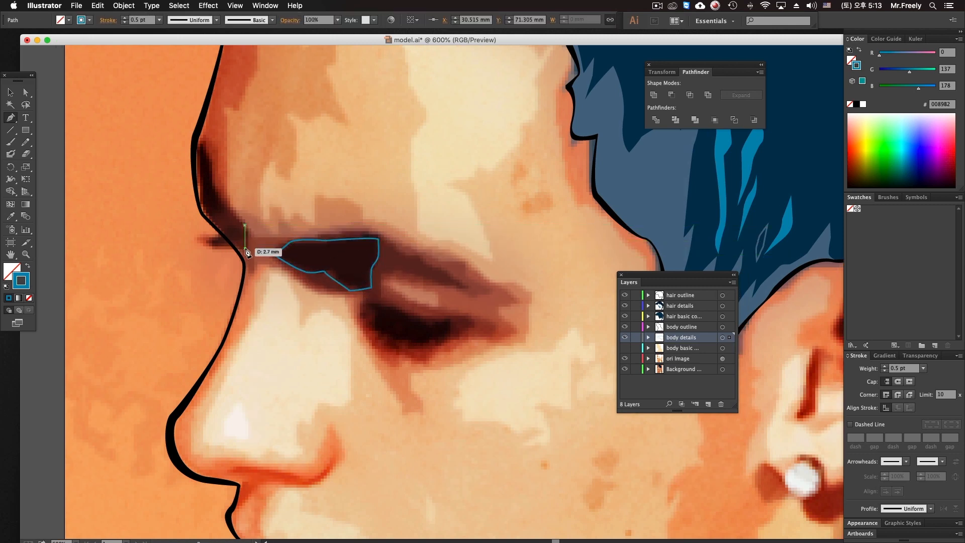
Trace the dark far-brow shadow along the face outline, including its small lash tip outside the profile, as a closed path.
drag(242, 253, 226, 252)
click(198, 241)
click(215, 241)
click(224, 234)
click(198, 204)
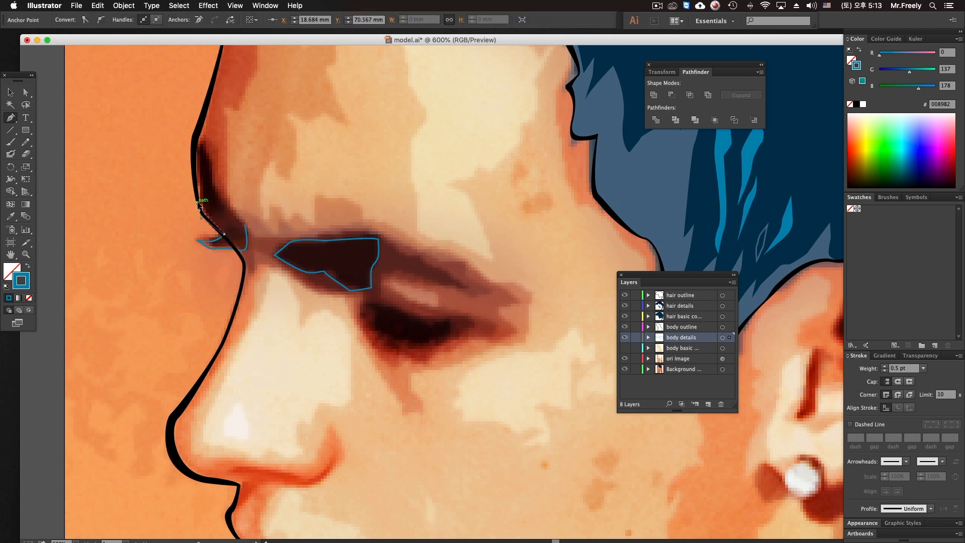
click(202, 145)
click(215, 194)
drag(245, 226, 251, 231)
Trace the dark closed eye along the upper lid and back along the jagged lower lashes, closing the path.
super+click(288, 205)
drag(332, 198, 293, 144)
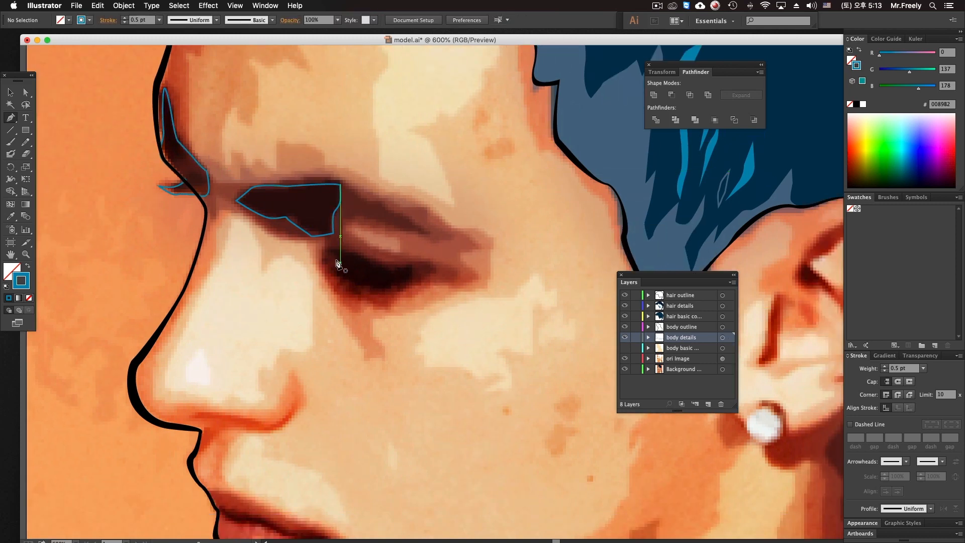
drag(348, 252, 358, 256)
click(388, 266)
click(400, 266)
click(407, 268)
click(413, 263)
key(super+z)
key(super+z)
key(super+z)
key(super+z)
drag(409, 266, 414, 264)
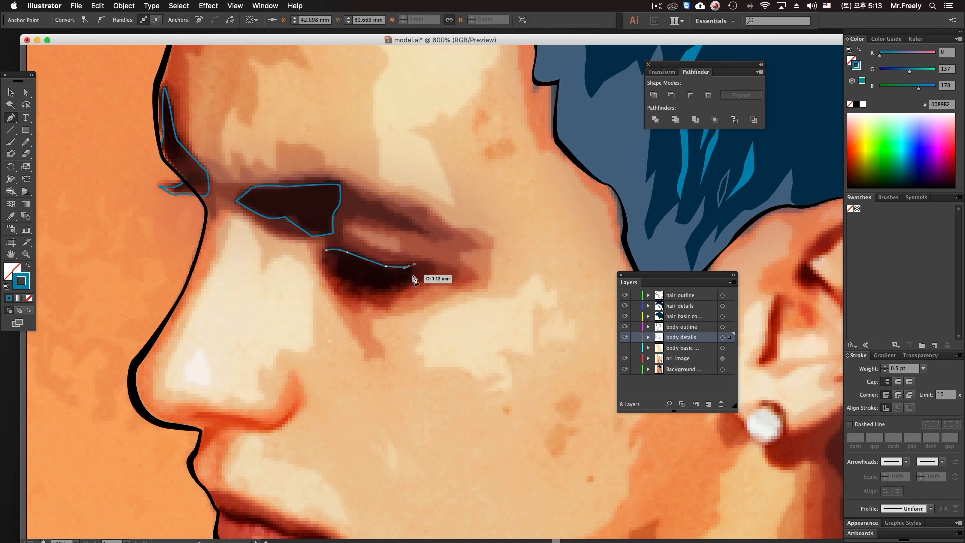
drag(365, 292, 323, 264)
click(326, 251)
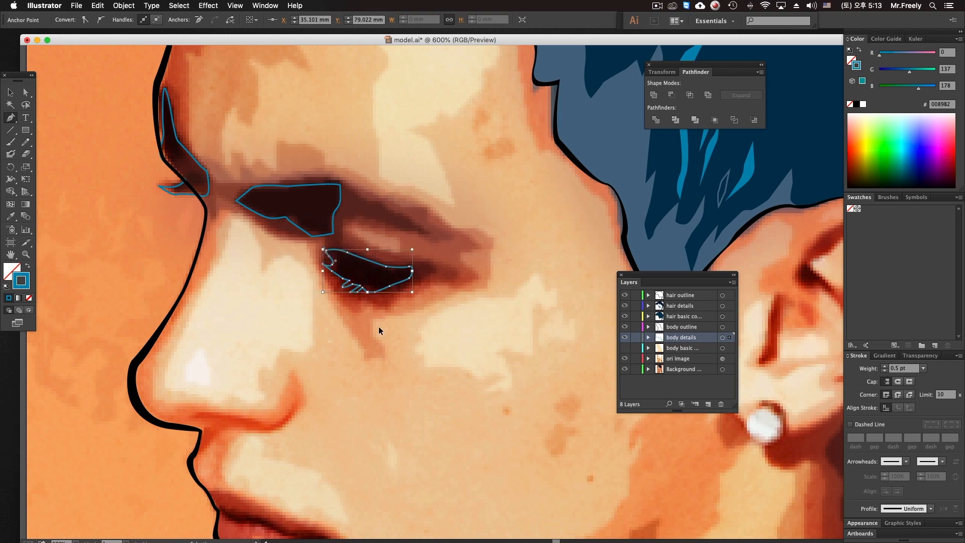
Trace the dark line between the lips as a closed path and adjust its end at the face outline.
super+click(379, 330)
drag(422, 329, 434, 313)
key(super+minus)
key(super+minus)
drag(397, 374, 410, 307)
super+click(404, 339)
drag(455, 256, 369, 442)
mouse_move(385, 370)
mouse_down()
mouse_move(392, 284)
mouse_move(315, 325)
mouse_move(313, 313)
mouse_move(336, 313)
mouse_up()
super+click(372, 324)
click(281, 296)
drag(352, 320, 363, 326)
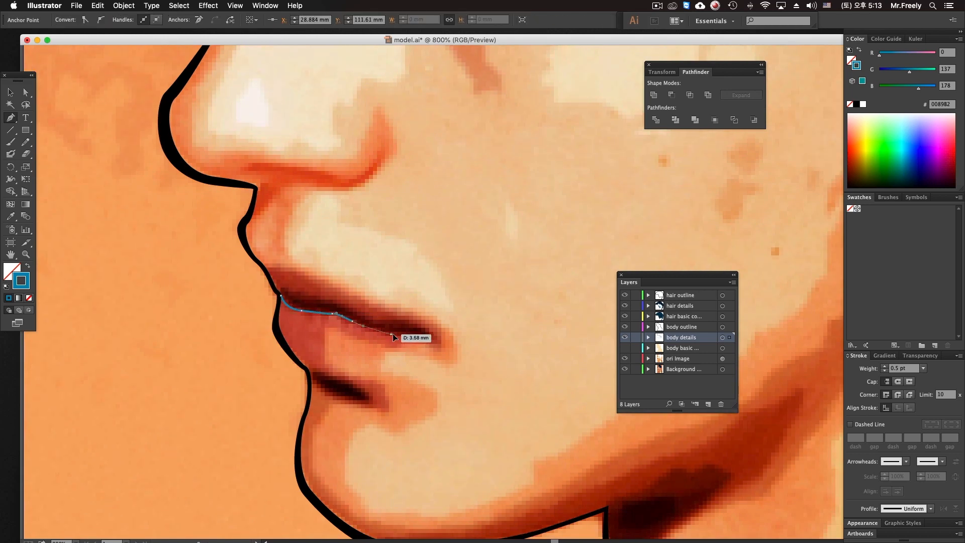
drag(369, 327, 332, 307)
click(282, 292)
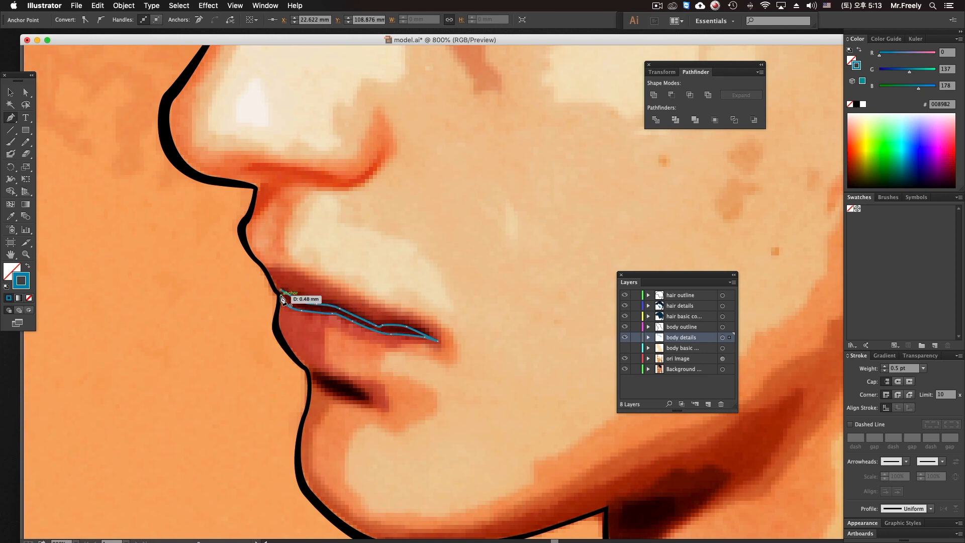
super+click(218, 314)
drag(303, 347, 261, 302)
key(super+z)
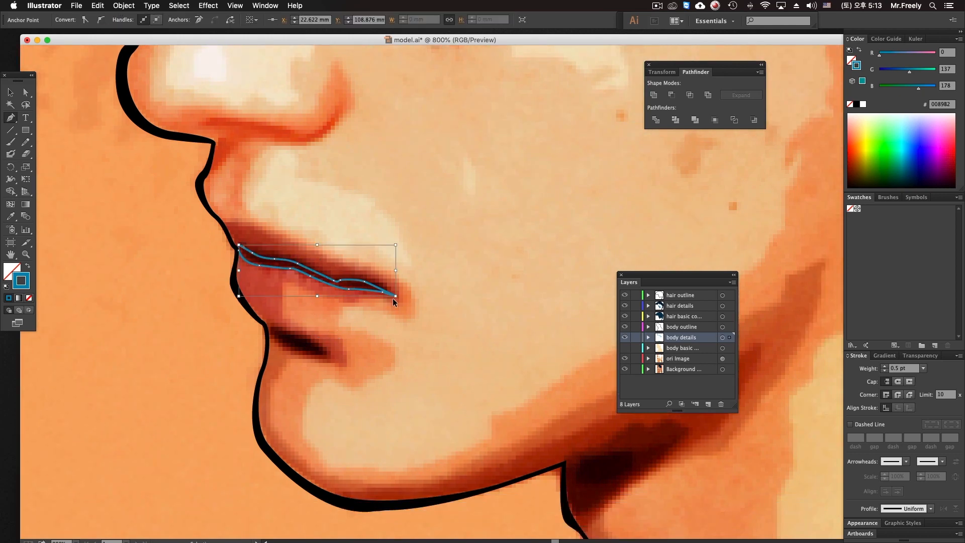
super+click(203, 280)
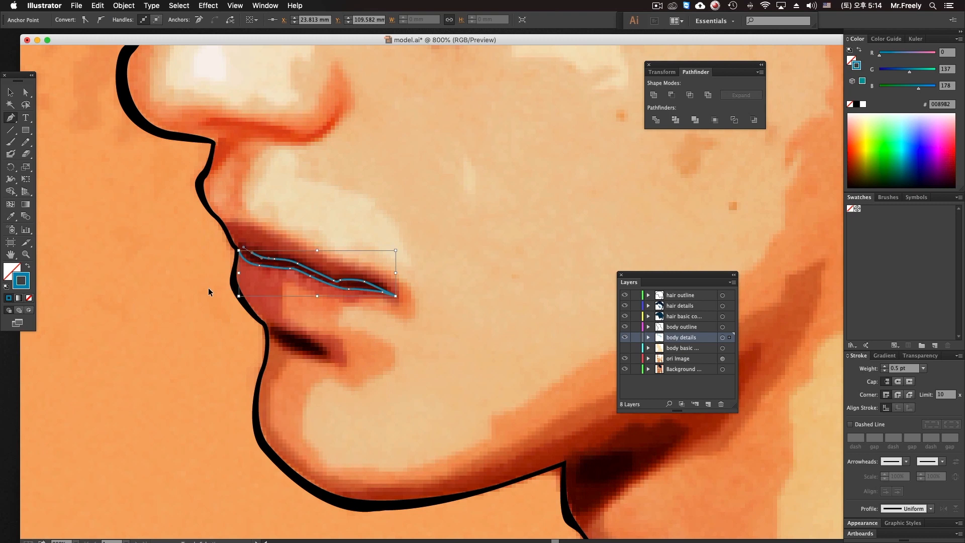
super+click(209, 288)
Trace the small dark shadow under the lower lip as a closed path starting at the face outline.
drag(298, 349, 267, 315)
click(262, 307)
click(317, 332)
click(262, 307)
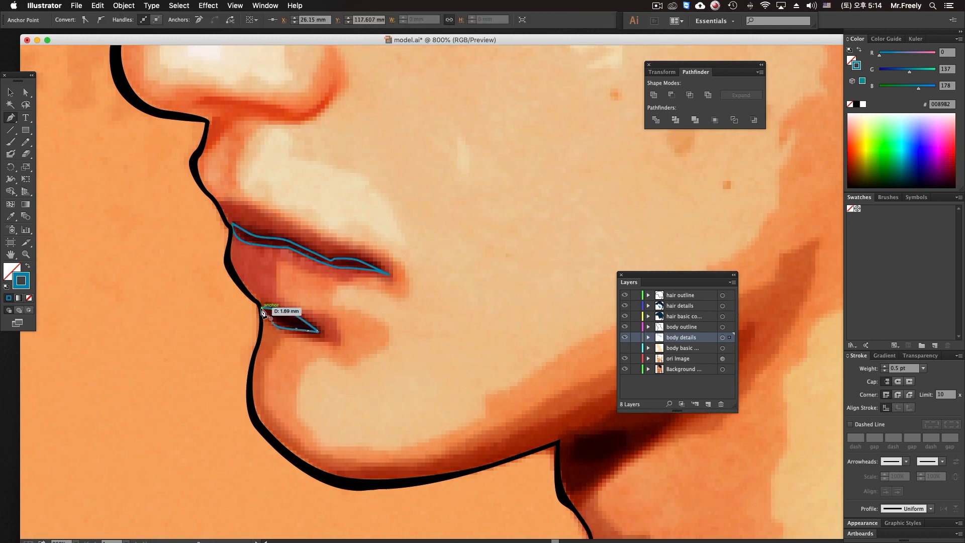
super+click(218, 318)
Trace the darkest shadow under the jaw, where the chin meets the neck outline, as a closed path.
drag(477, 402, 366, 353)
key(super+plus)
drag(266, 422, 337, 322)
drag(526, 350, 351, 340)
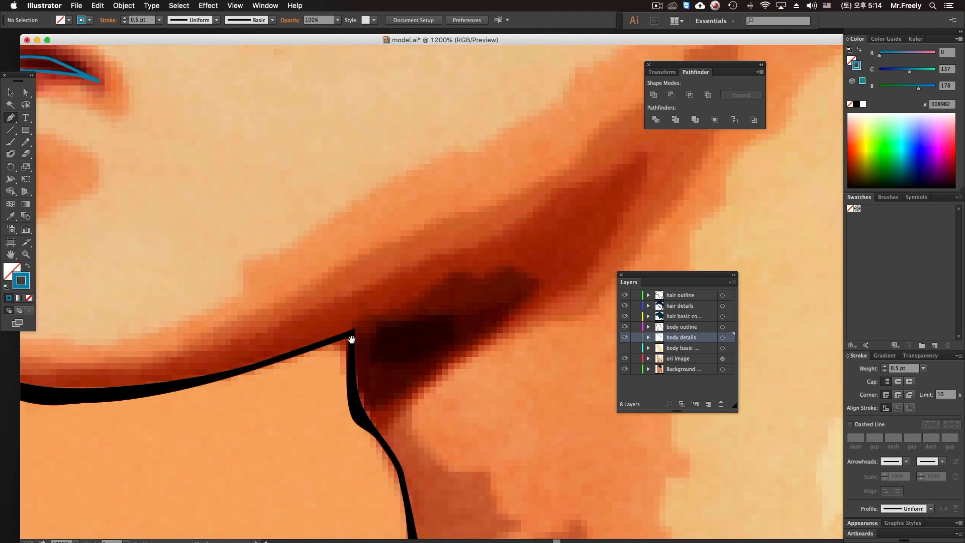
click(368, 327)
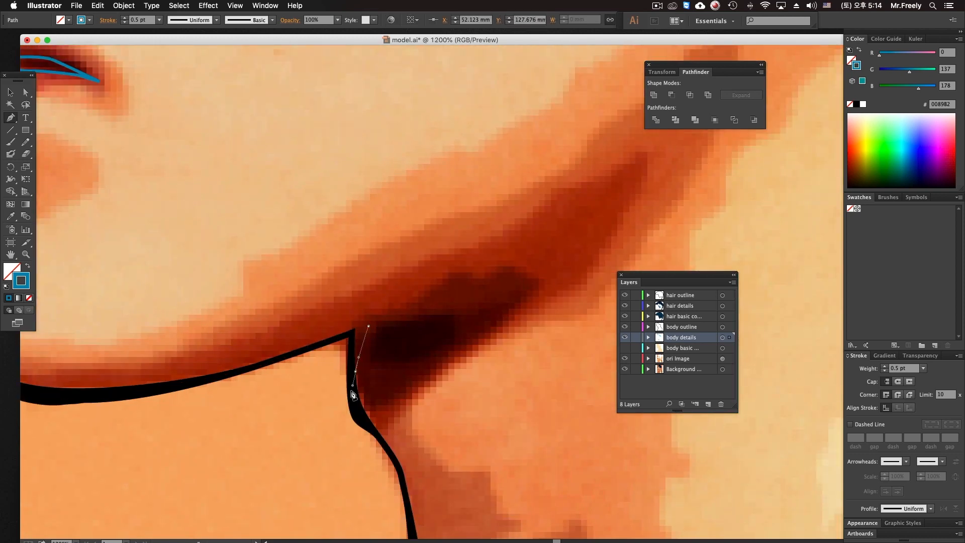
click(356, 373)
drag(387, 392, 423, 368)
drag(484, 317, 485, 316)
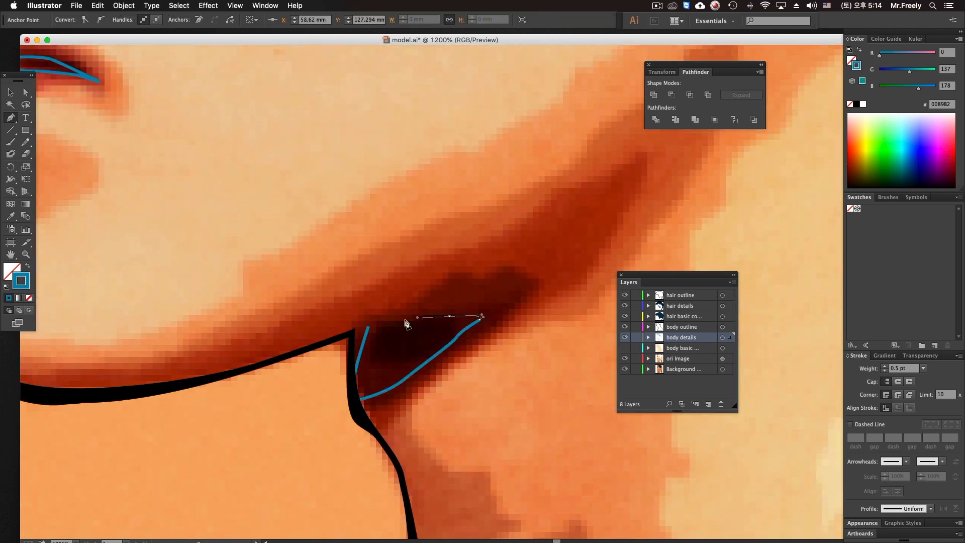
click(369, 326)
super+click(466, 389)
Trace the darkest fold inside the upper ear as a small curved path on the body details layer.
alt+super+click(492, 418)
alt+super+click(491, 419)
drag(459, 240, 403, 428)
drag(525, 186, 392, 396)
alt+super+click(468, 269)
drag(419, 258, 346, 355)
super+click(412, 369)
super+click(397, 315)
drag(419, 301, 349, 372)
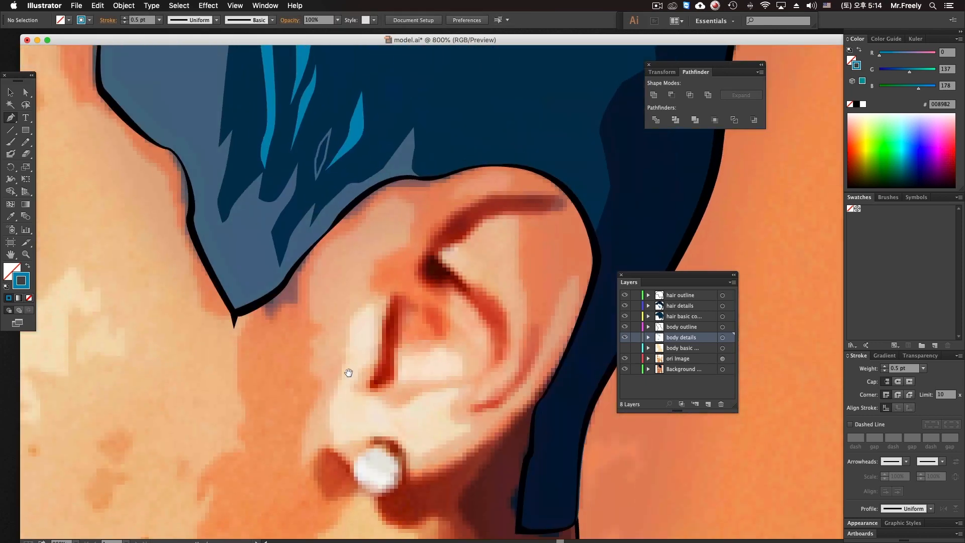
key(super+z)
click(442, 248)
drag(424, 261, 443, 286)
drag(457, 287, 469, 295)
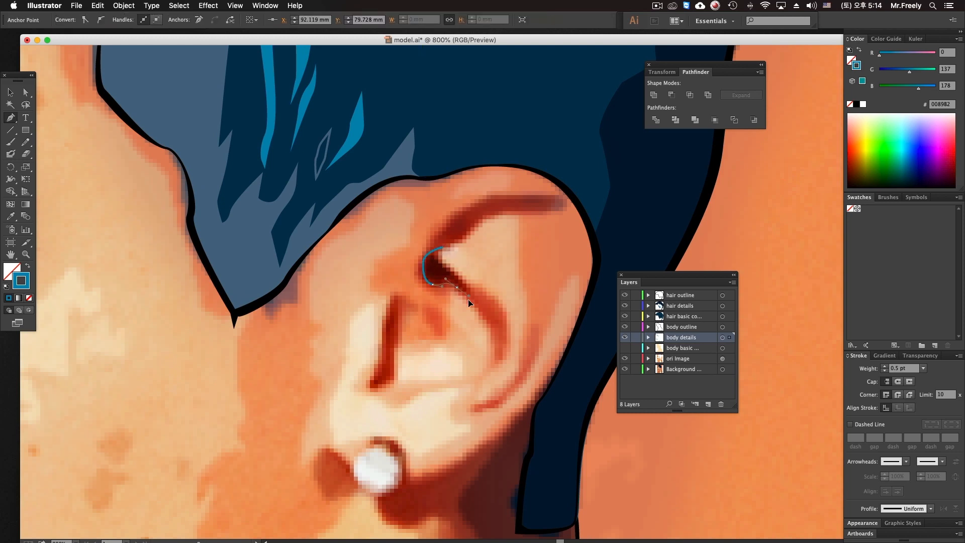
Start the dark neck-shadow path behind the earlobe and trace its inner edge down the nape toward the necklace.
alt+super+click(504, 276)
alt+super+click(406, 369)
drag(392, 345, 414, 236)
drag(474, 301, 418, 254)
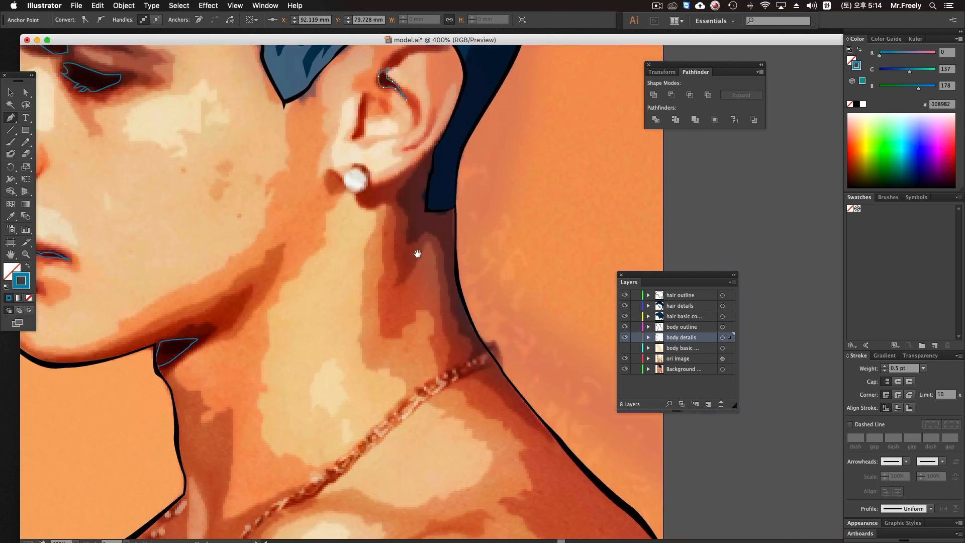
alt+super+click(361, 329)
drag(479, 278, 454, 325)
super+click(454, 319)
drag(451, 243, 451, 320)
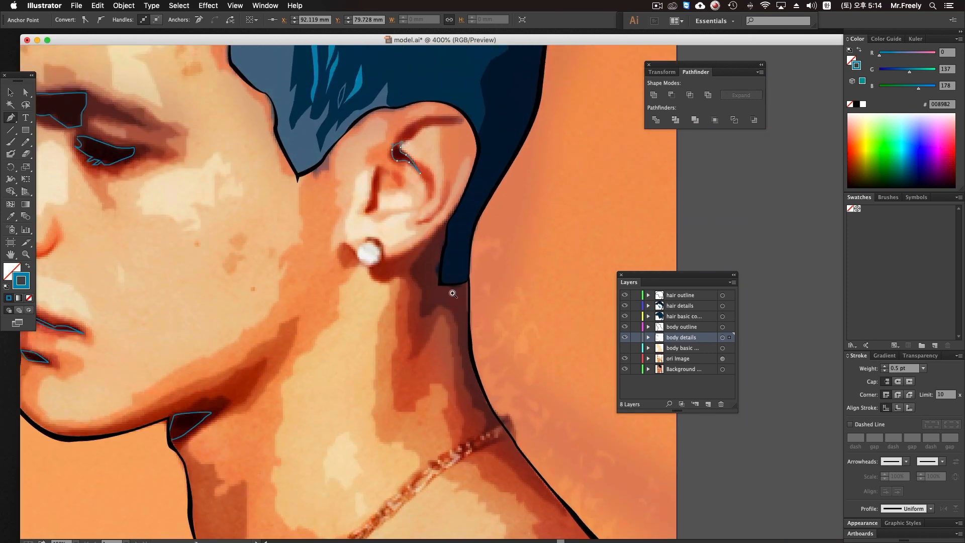
super+click(452, 293)
click(433, 180)
drag(388, 230, 384, 275)
drag(391, 307, 436, 315)
drag(446, 360, 446, 391)
drag(479, 469, 479, 347)
click(515, 333)
drag(474, 248, 496, 312)
super+click(510, 348)
scroll(502, 351, up, 1)
key(super+z)
key(super+z)
Extend the neck-shadow path down to the necklace and along the chain to the neck outline.
alt+super+click(403, 345)
alt+super+click(403, 345)
alt+super+click(402, 346)
super+click(402, 345)
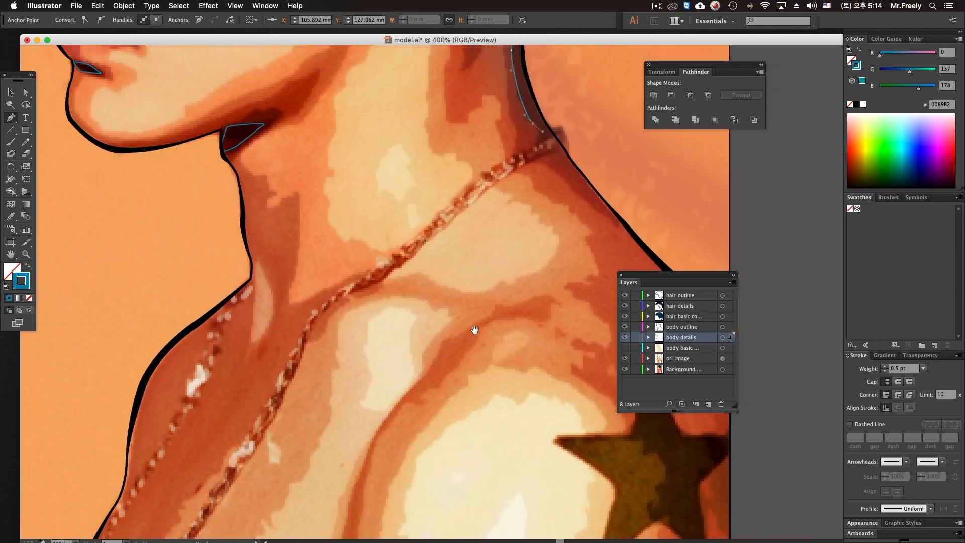
alt+super+click(468, 333)
alt+super+click(468, 332)
alt+super+click(468, 332)
drag(436, 270, 446, 321)
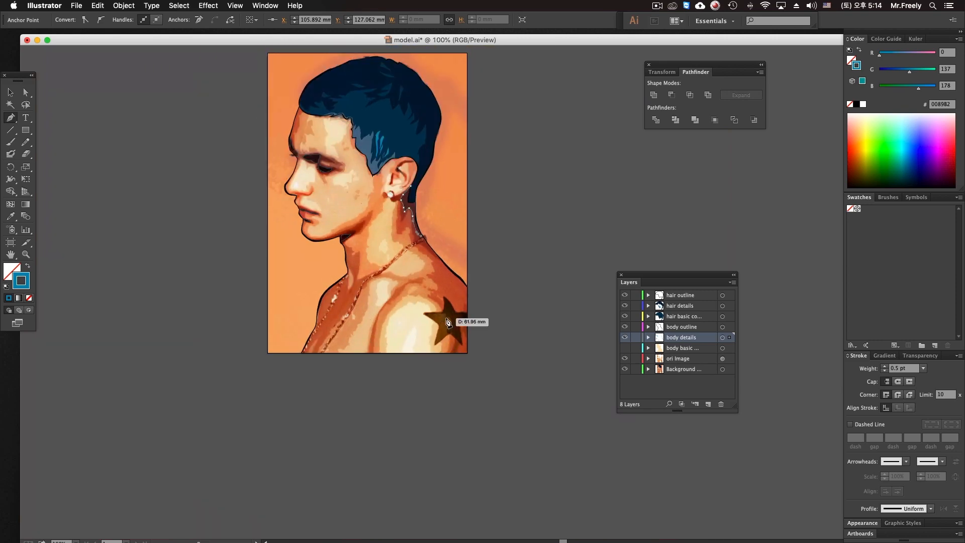
drag(364, 182, 468, 305)
super+click(474, 290)
super+click(443, 289)
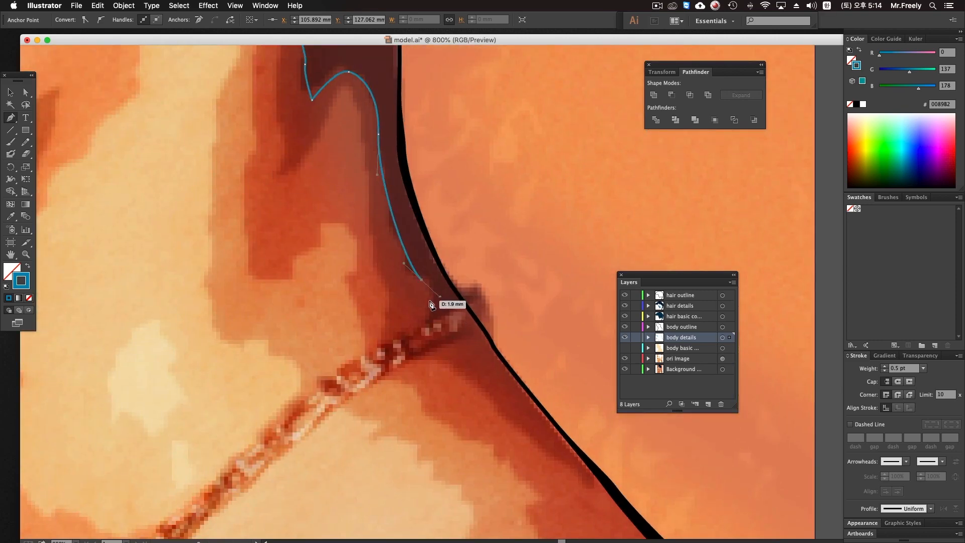
click(427, 327)
click(468, 311)
Continue the neck-shadow path up along the back-of-neck outline from the necklace to below the hair.
super+click(454, 236)
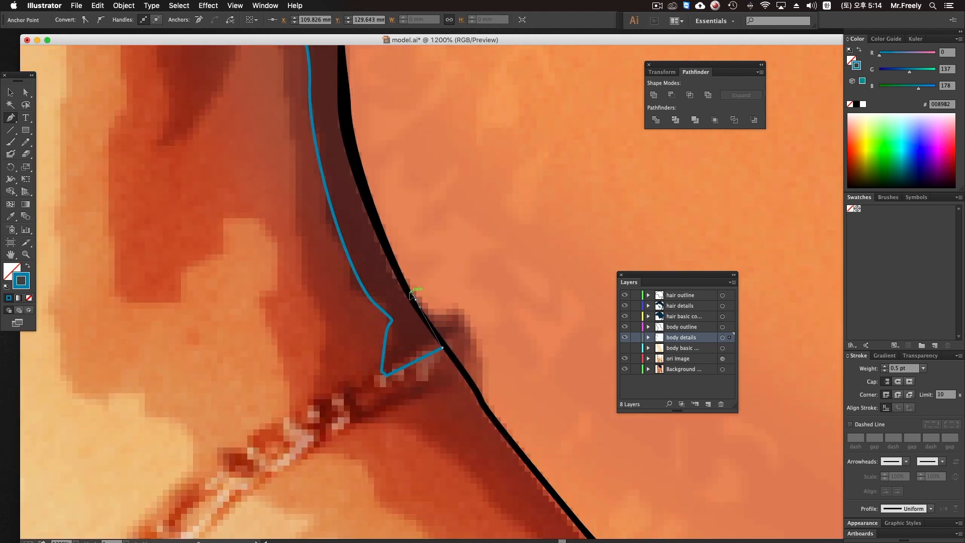
key(super+z)
drag(407, 285, 402, 295)
key(super+z)
drag(404, 257, 418, 300)
super+click(417, 357)
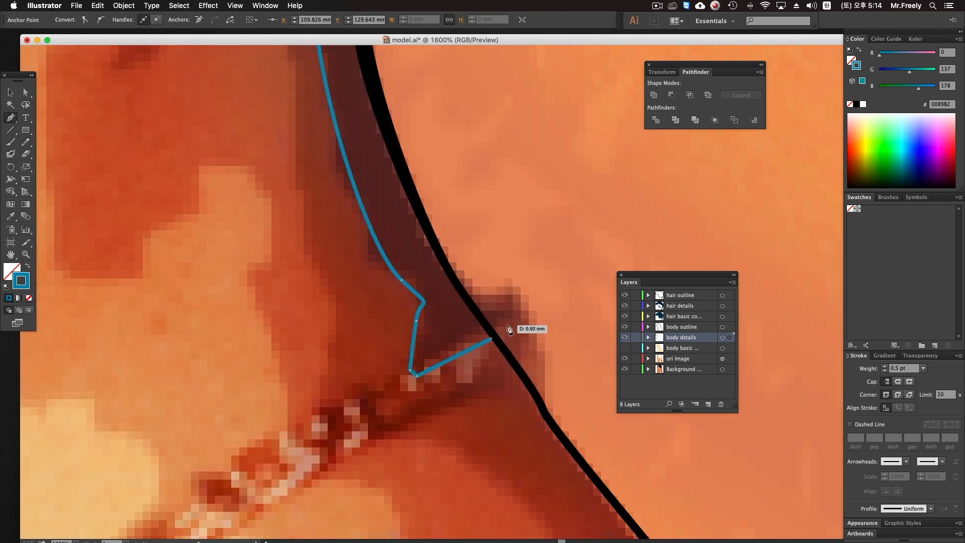
click(487, 328)
scroll(430, 216, up, 3)
click(406, 198)
scroll(408, 171, up, 5)
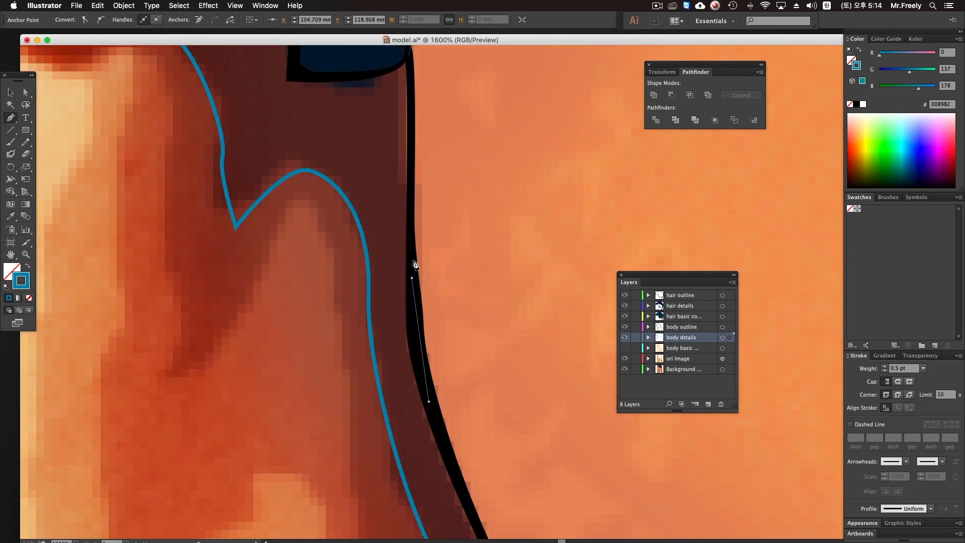
click(411, 280)
scroll(417, 282, up, 5)
Carry the neck-shadow path around the lower hair tip and up the hair's front edge, closing it behind the ear.
click(428, 307)
click(427, 253)
click(403, 266)
drag(337, 269, 313, 239)
click(316, 268)
scroll(313, 219, up, 1)
scroll(314, 220, left, 1)
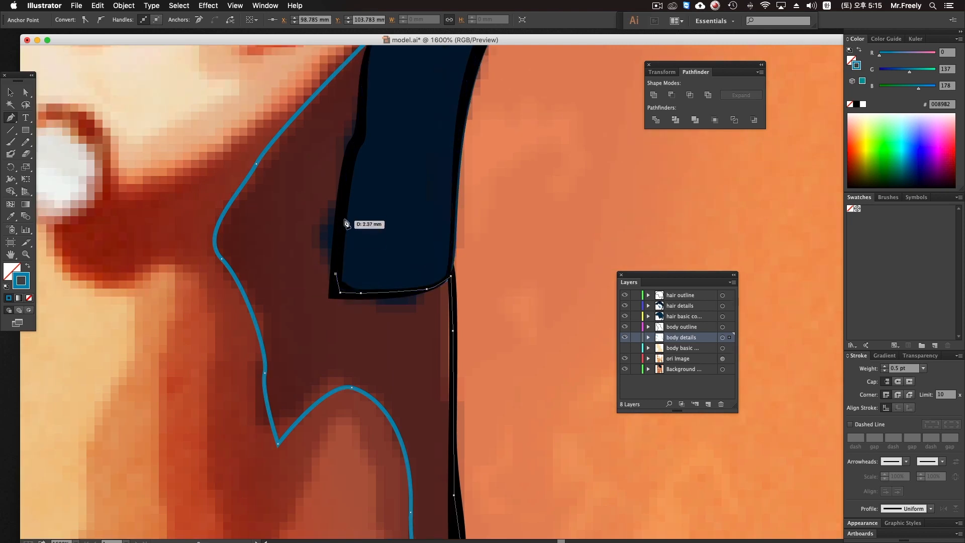
scroll(352, 226, up, 3)
click(354, 223)
click(362, 206)
click(364, 148)
drag(377, 110, 383, 105)
Deselect the neck shadow and look over the portrait's face, neck, necklace and star tattoo.
alt+super+click(410, 257)
alt+super+click(403, 256)
alt+super+click(403, 257)
alt+super+click(426, 285)
alt+super+click(433, 331)
drag(425, 353, 436, 60)
alt+super+click(400, 327)
drag(376, 355, 314, 419)
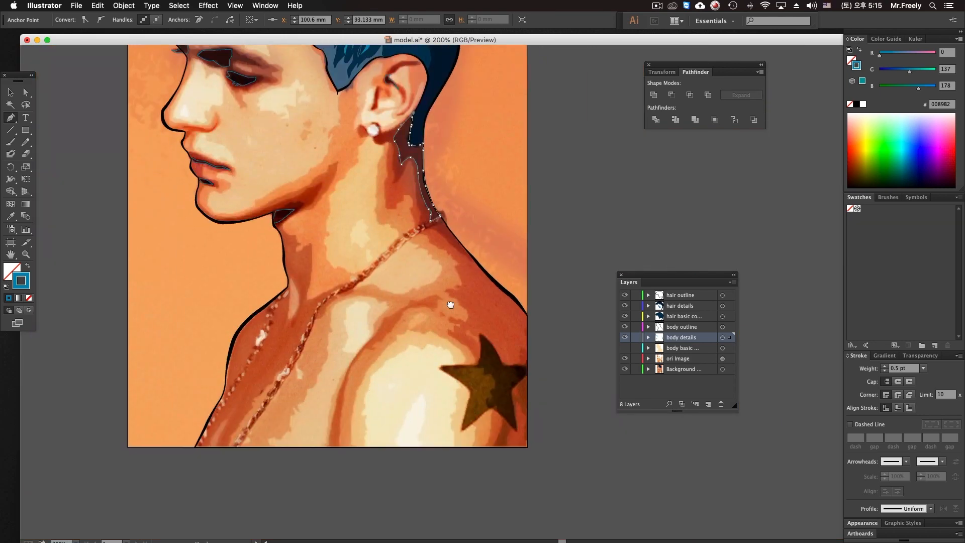
drag(451, 305, 473, 340)
drag(409, 229, 455, 361)
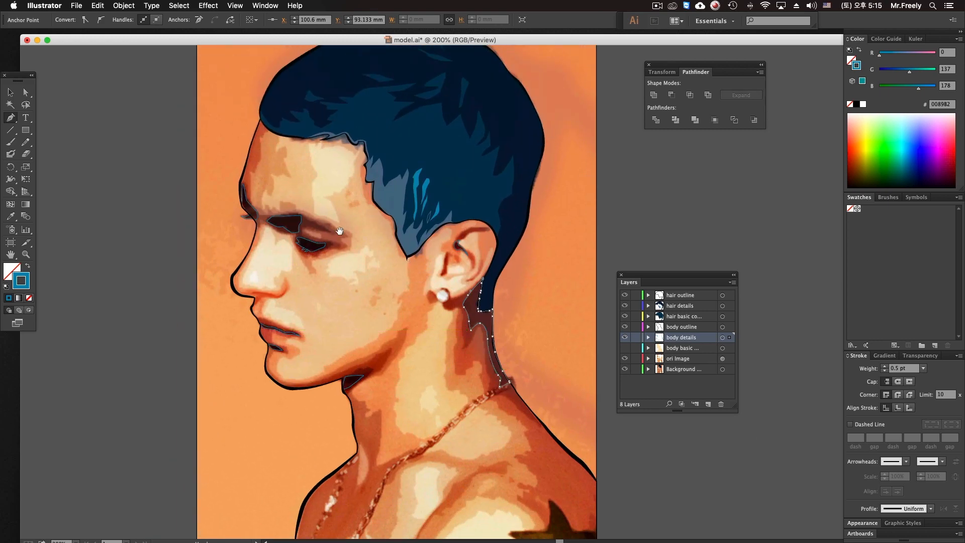
drag(340, 231, 355, 203)
super+click(180, 355)
drag(425, 398, 415, 308)
drag(425, 350, 387, 296)
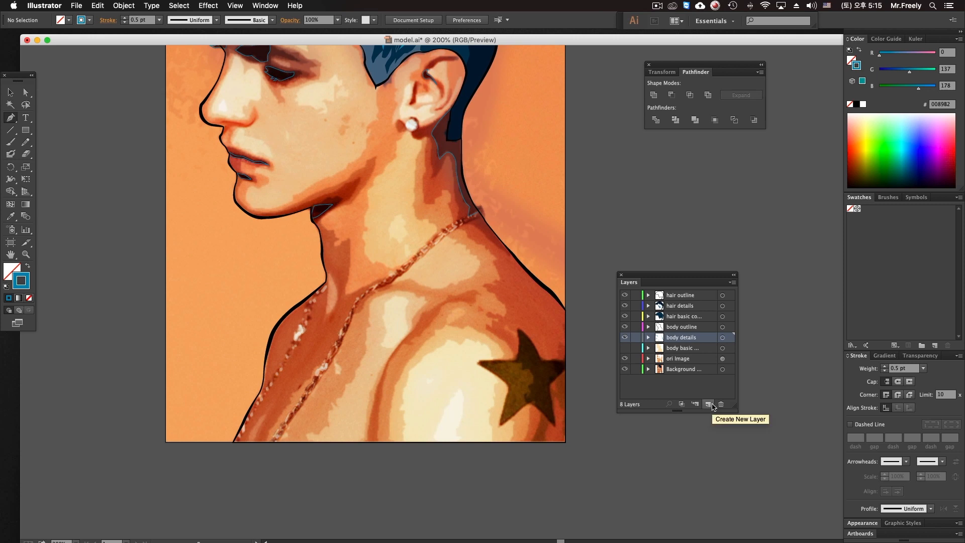
Create a layer named etc directly above body outline, and make body details the active layer again.
click(708, 405)
drag(677, 291, 677, 328)
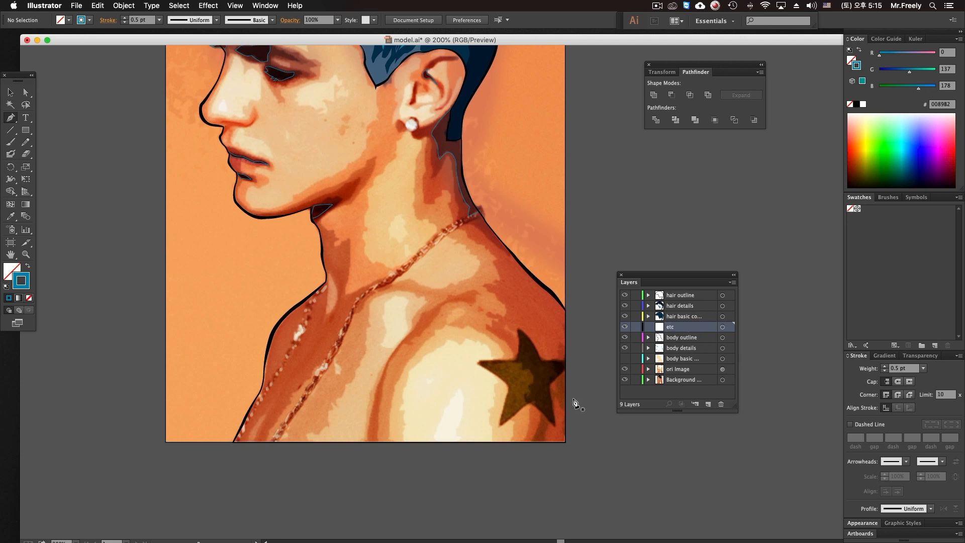
scroll(455, 336, up, 5)
scroll(455, 337, left, 2)
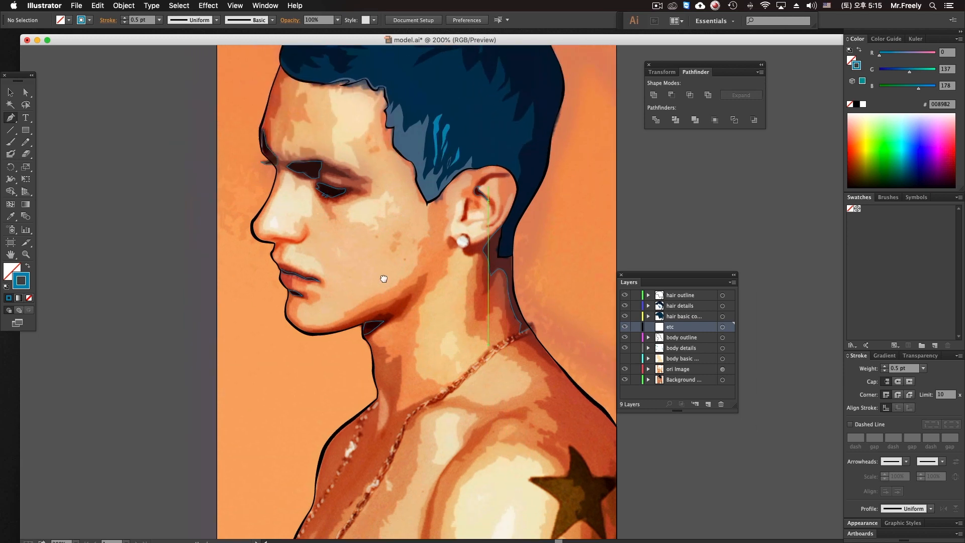
click(683, 348)
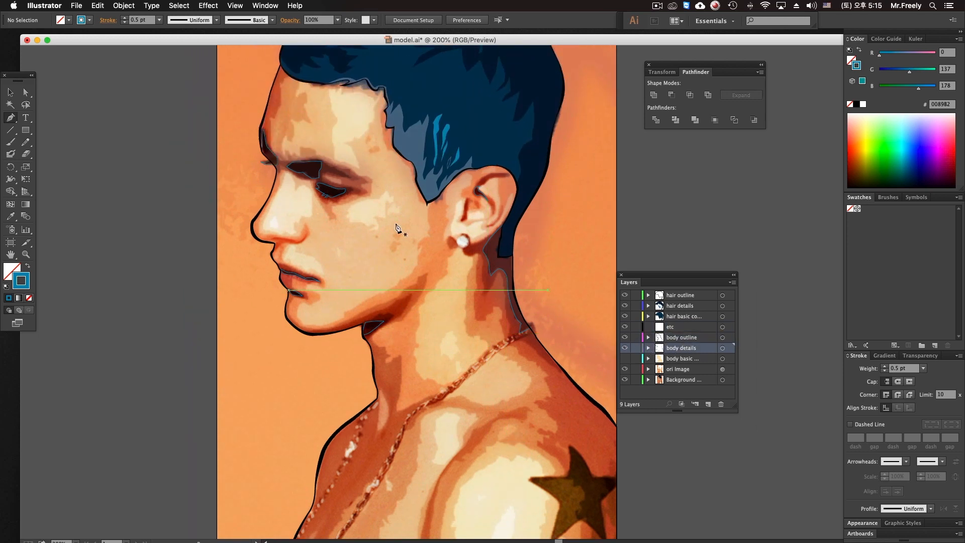
Fill the far-brow, near-brow and eye shapes with the near-black brown sampled from the eye, without a stroke.
key(super+space)
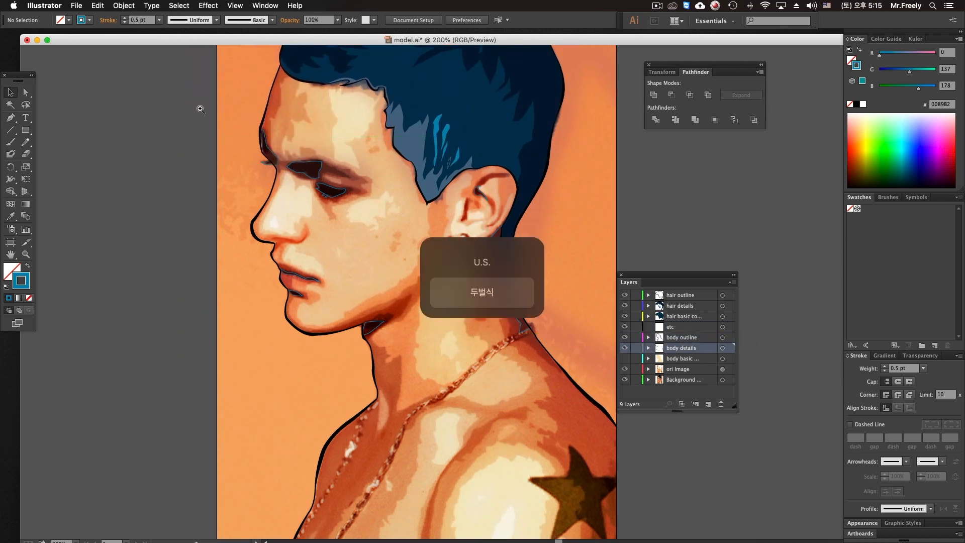
alt+super+click(367, 244)
alt+super+click(367, 245)
super+click(466, 282)
super+click(466, 282)
super+click(466, 282)
super+click(467, 282)
drag(323, 240, 503, 112)
click(297, 215)
shift+click(354, 239)
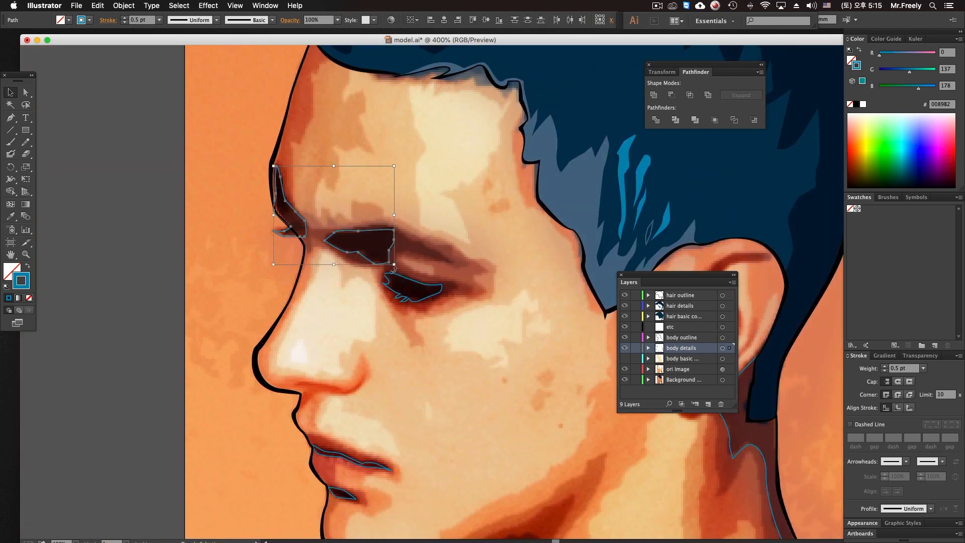
shift+click(404, 276)
click(12, 217)
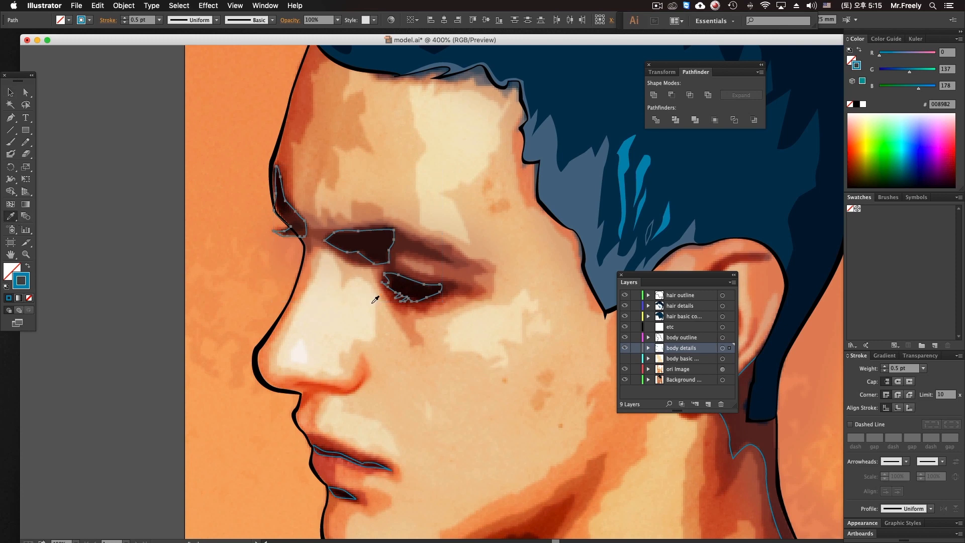
click(423, 291)
Apply the eye's dark fill to the lip line, the lower-lip shadow and the shadow under the jaw.
drag(604, 480, 410, 285)
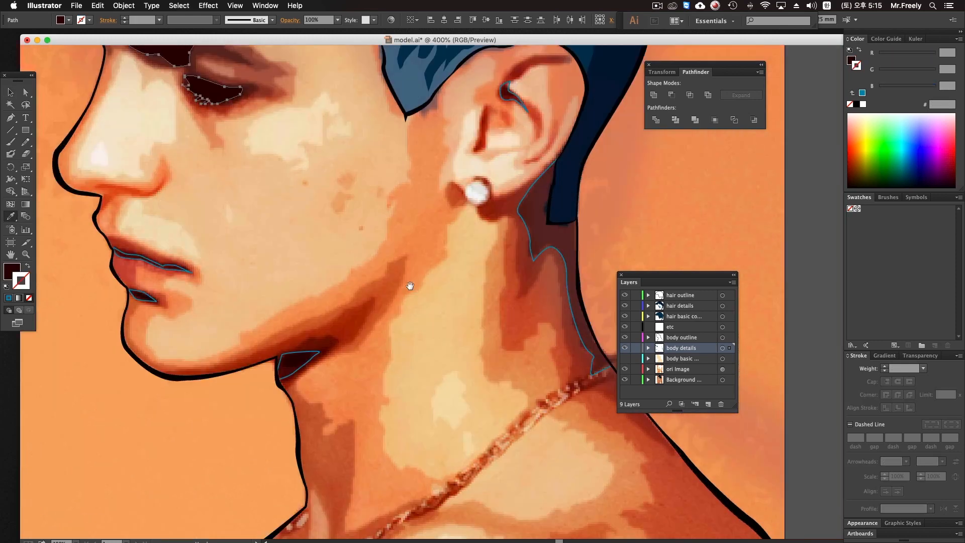
super+click(158, 265)
shift+super+click(151, 295)
click(200, 90)
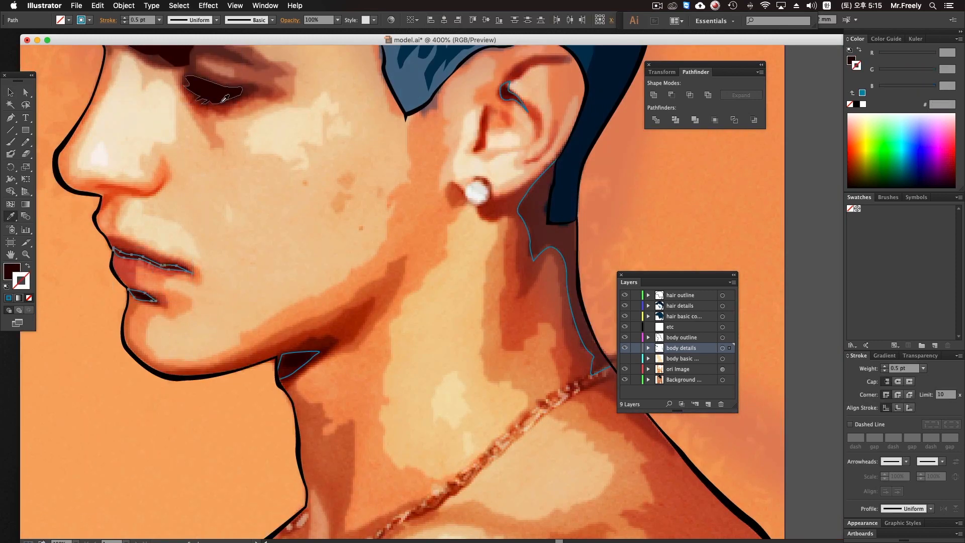
super+click(298, 360)
click(201, 91)
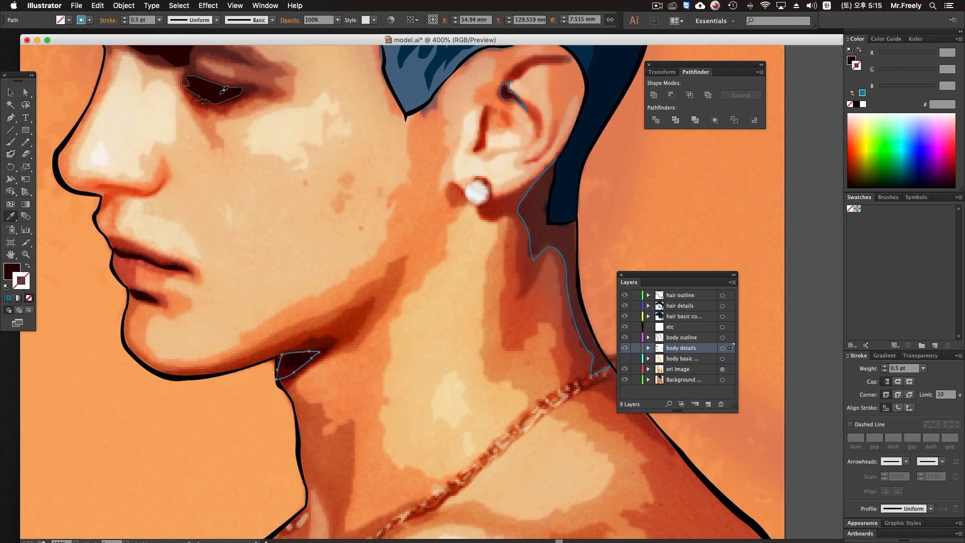
Apply the same dark fill to the ear fold and the neck shadow, and deselect everything.
shift+super+click(509, 96)
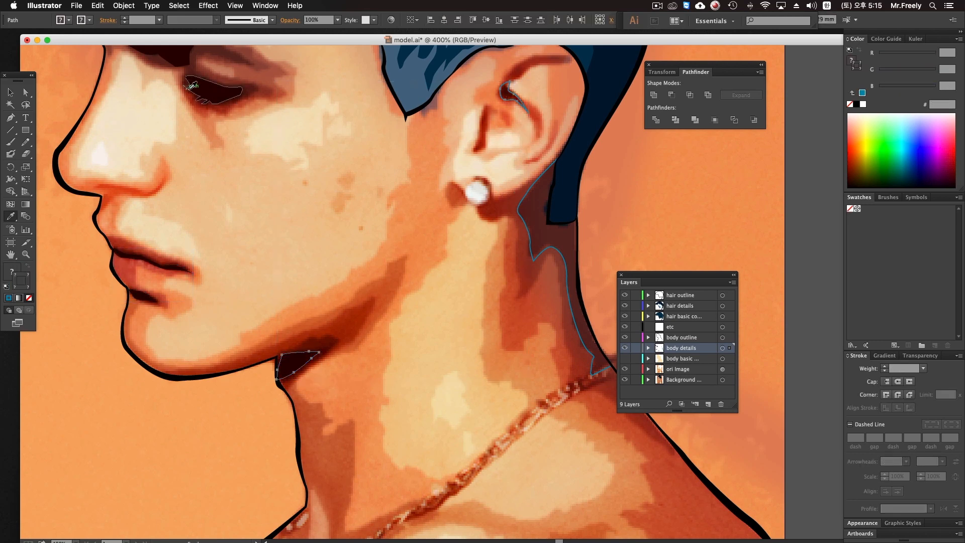
click(202, 90)
super+click(524, 222)
super+click(632, 222)
super+click(522, 220)
click(507, 93)
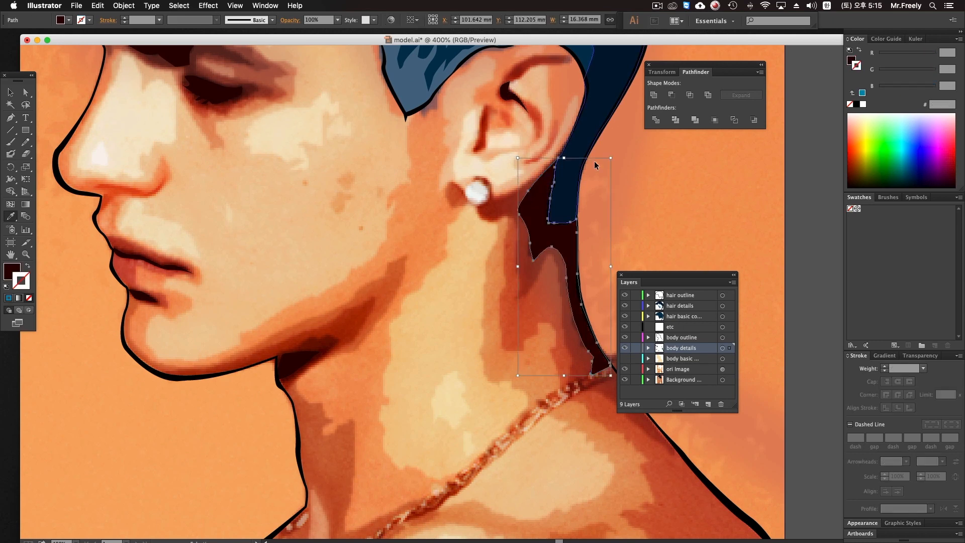
super+click(595, 161)
Review the filled dark shapes across the face, ear and neck against the whole portrait.
super+click(554, 309)
super+click(554, 310)
drag(353, 409, 361, 297)
alt+super+click(382, 297)
alt+super+click(386, 295)
alt+super+click(385, 294)
alt+super+click(386, 294)
drag(406, 277, 432, 309)
alt+super+click(443, 306)
super+click(436, 303)
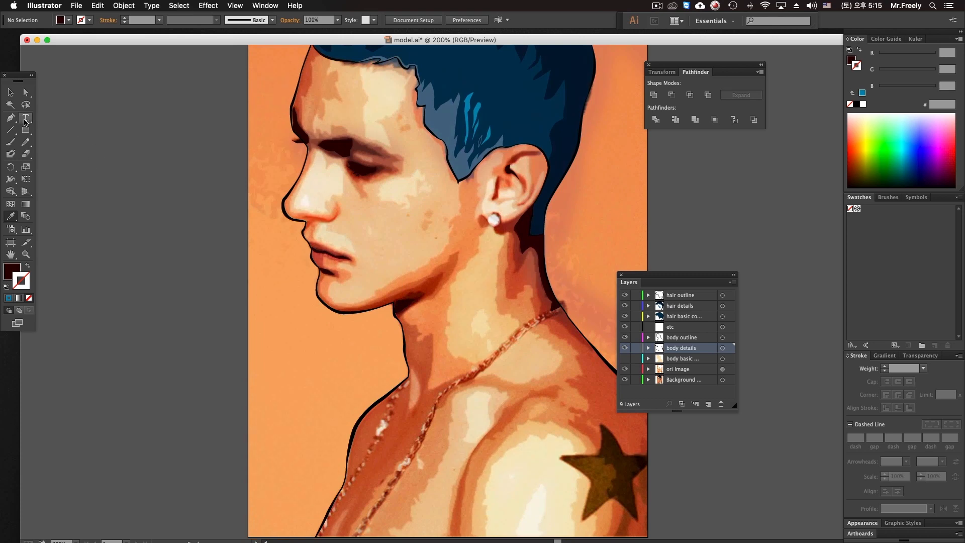
Set up the Pen tool with no fill and a near-black brown stroke (270000) of 0.5 pt.
click(10, 117)
click(27, 266)
key(super+space)
super+click(367, 198)
super+click(369, 202)
super+click(448, 278)
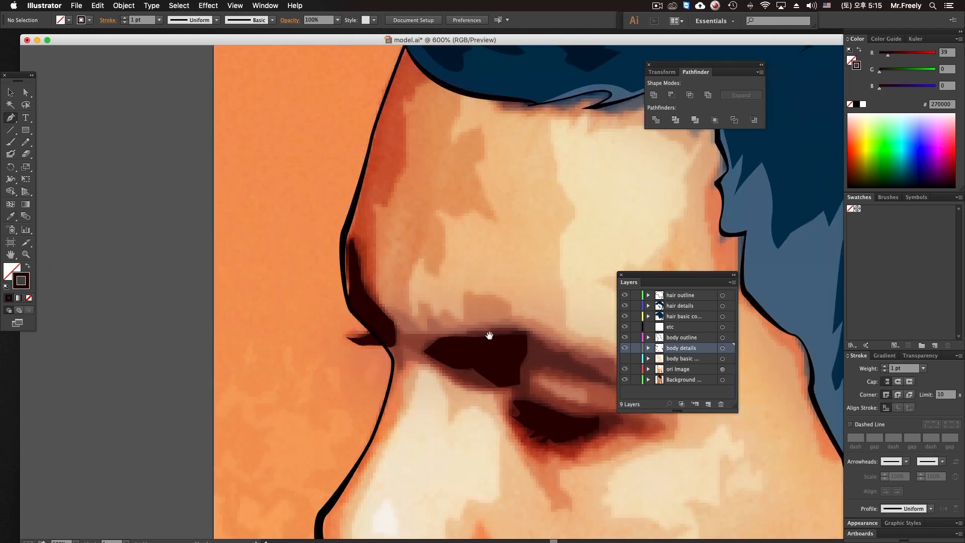
drag(482, 323, 376, 252)
click(858, 371)
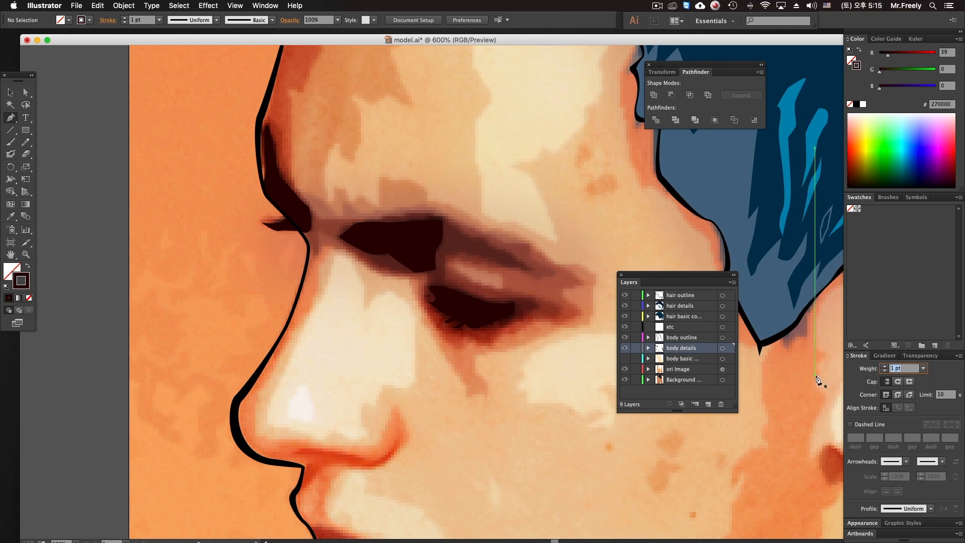
Trace a closed outline around the mid-dark shadow joining the near brow and the eye, and deselect it.
drag(378, 191, 267, 255)
drag(349, 339, 308, 244)
click(261, 255)
click(305, 286)
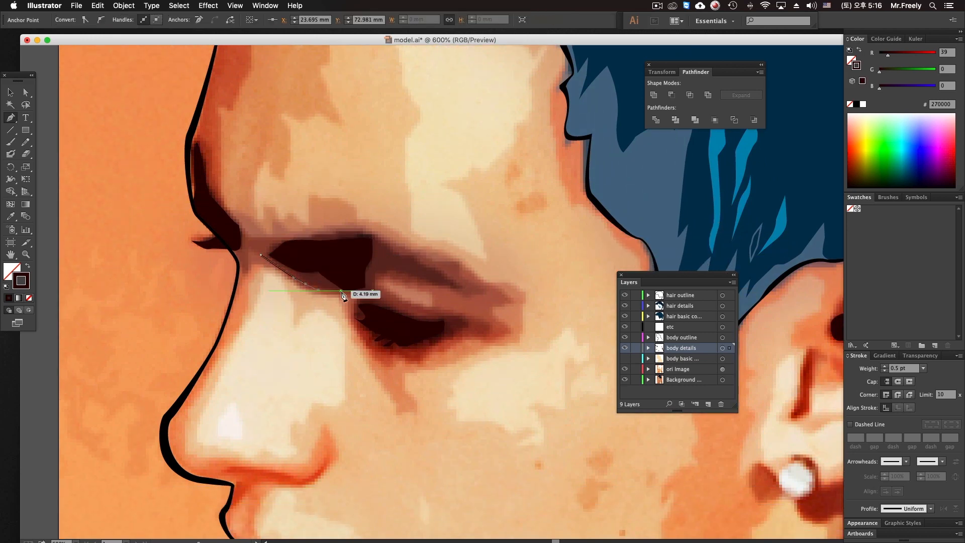
drag(361, 298, 361, 332)
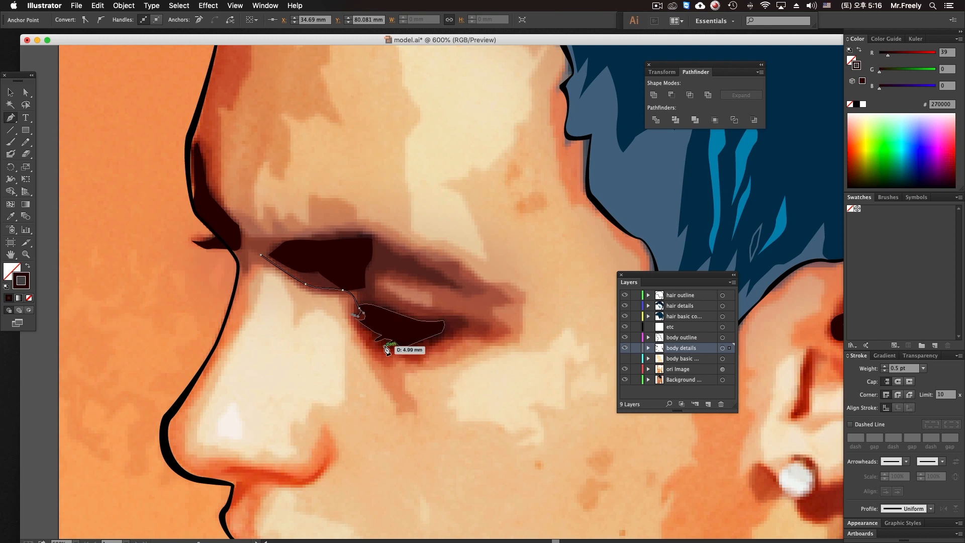
click(379, 342)
drag(430, 347, 397, 274)
click(375, 279)
drag(408, 277, 302, 240)
click(382, 246)
click(261, 256)
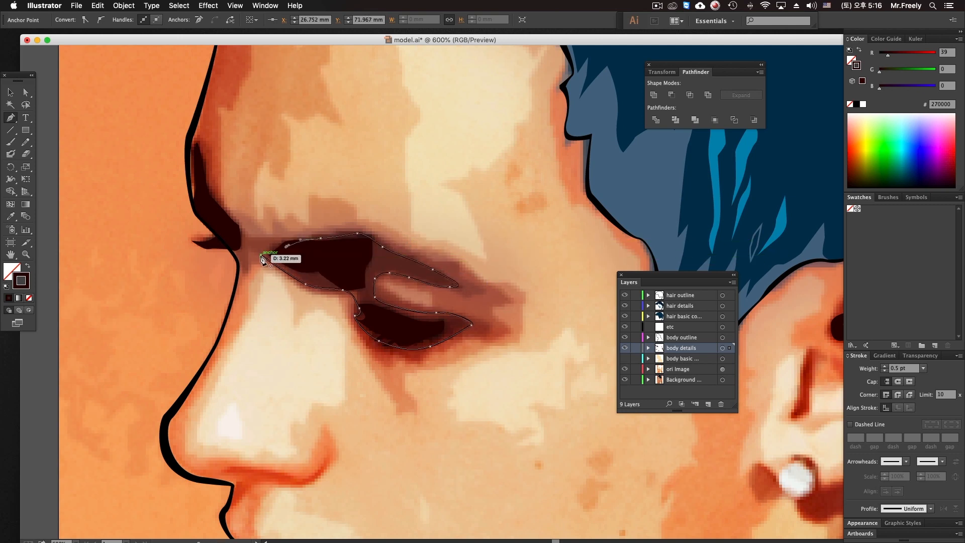
super+click(289, 310)
Trace a closed outline around the larger shadow under the jaw, meeting the neck's contour, and deselect it.
alt+super+click(441, 370)
alt+super+click(441, 370)
drag(431, 367, 367, 346)
drag(377, 399, 334, 346)
super+click(372, 319)
super+click(372, 319)
click(372, 278)
click(427, 250)
click(460, 247)
click(474, 240)
click(465, 254)
click(454, 264)
click(443, 274)
click(412, 302)
click(388, 316)
click(378, 320)
click(372, 285)
key(super+z)
drag(372, 308, 371, 296)
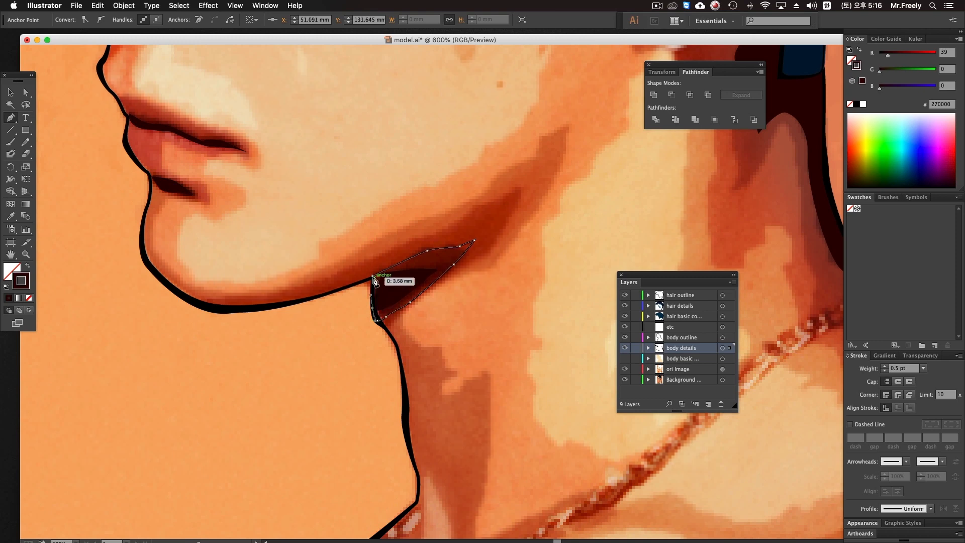
super+click(350, 363)
Trace a closed outline around the small vertical fold inside the ear above the earring, and deselect it.
scroll(484, 375, down, 3)
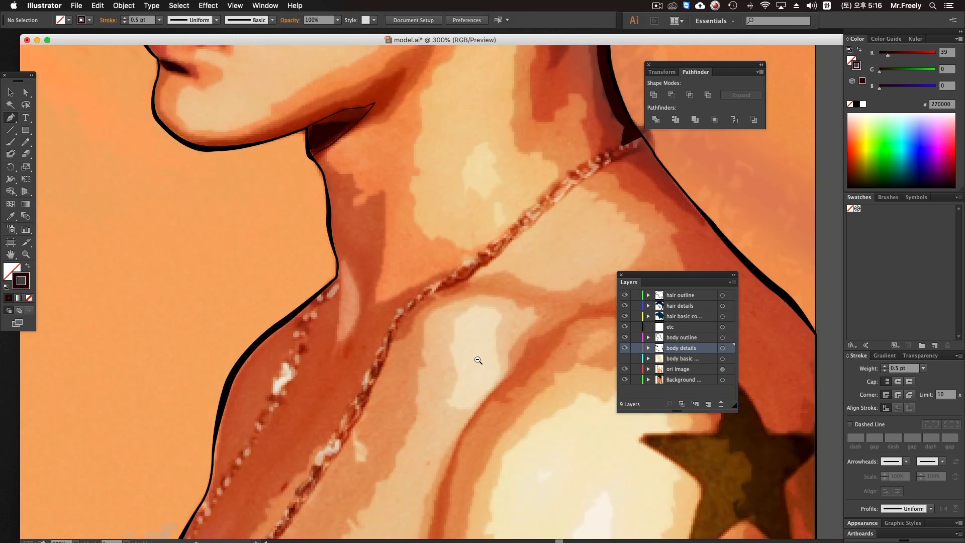
scroll(427, 296, up, 3)
drag(317, 244, 297, 315)
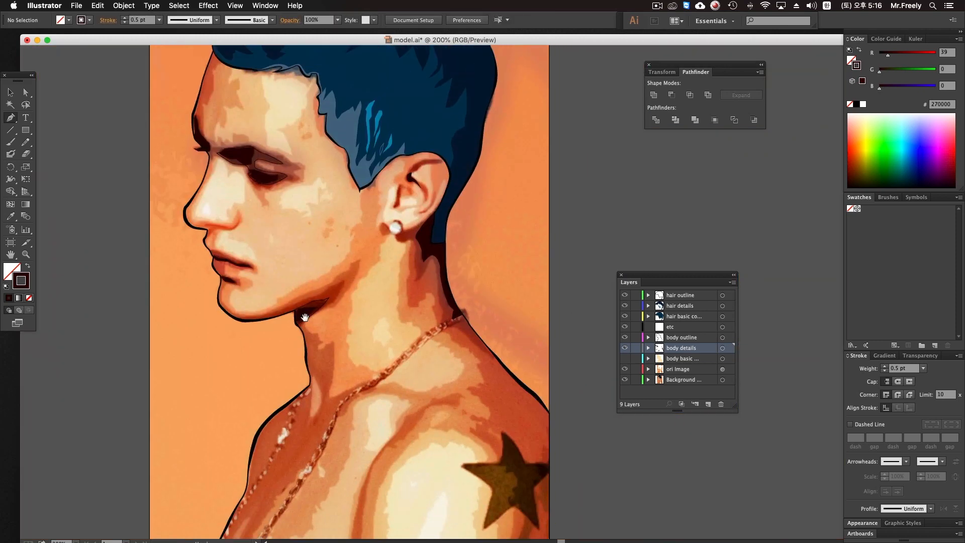
super+click(434, 264)
super+click(434, 264)
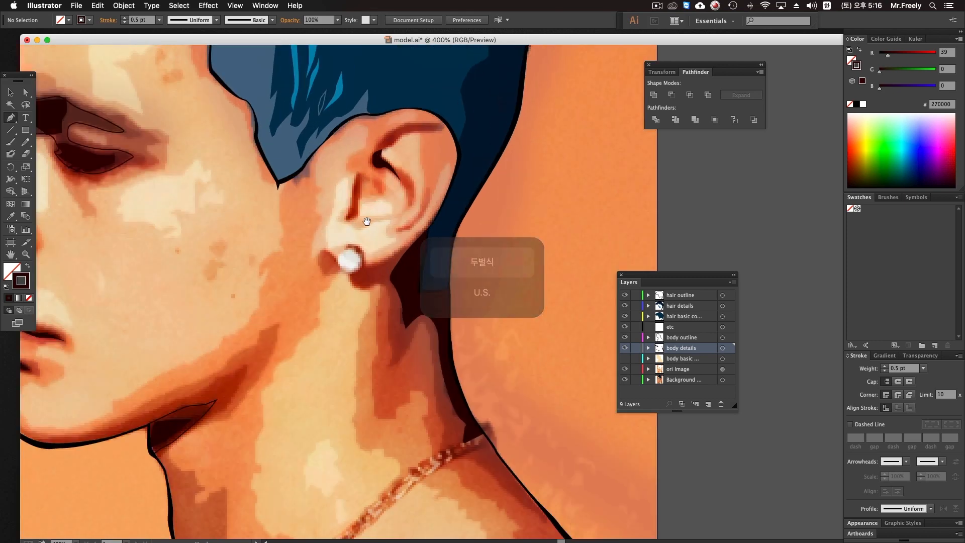
drag(219, 291, 248, 300)
super+click(400, 227)
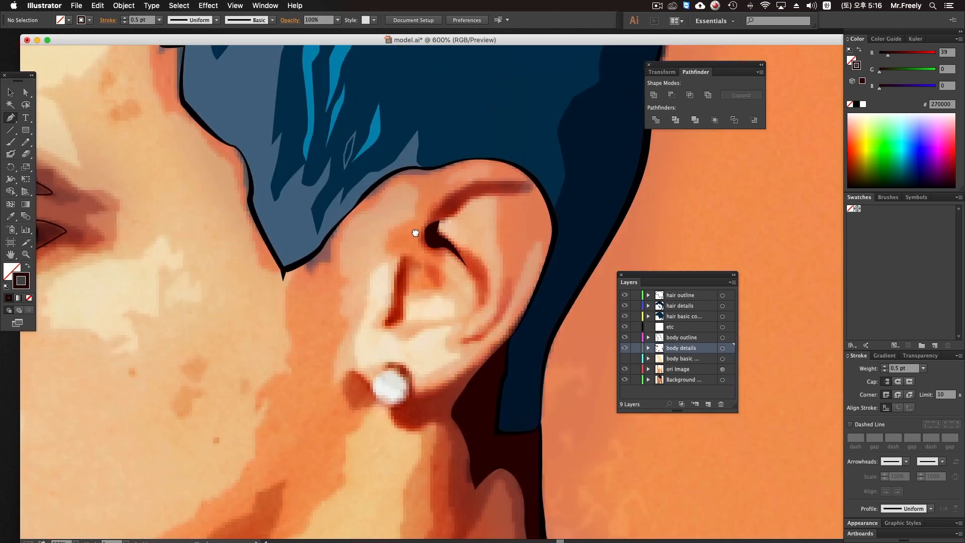
drag(417, 233, 405, 216)
click(391, 242)
mouse_move(381, 267)
mouse_down()
mouse_move(374, 308)
mouse_move(397, 277)
mouse_move(381, 249)
mouse_up()
super+click(411, 243)
Trace a closed outline around the curved shadow along the ear's upper inner fold, and deselect it.
drag(426, 214, 396, 243)
click(389, 204)
click(409, 243)
click(424, 246)
drag(435, 189, 465, 174)
click(488, 182)
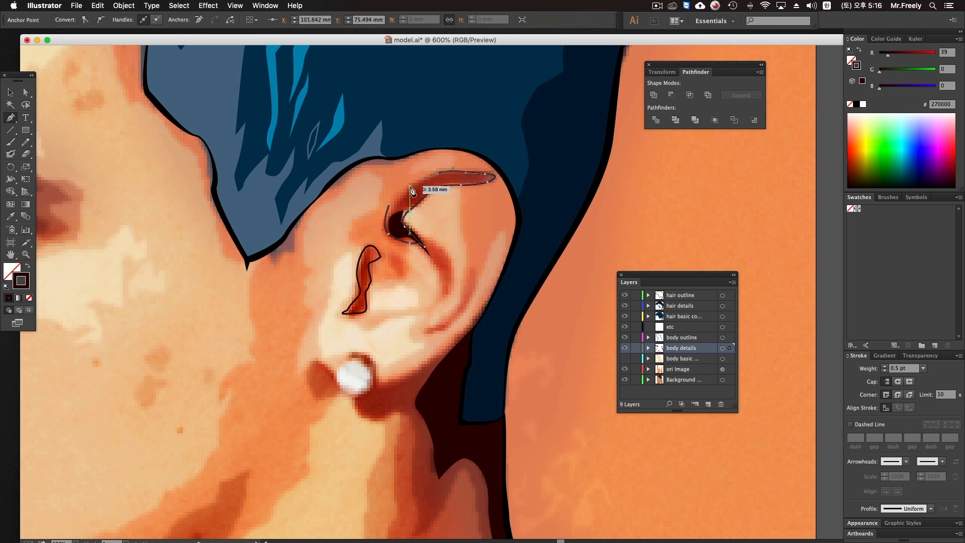
click(388, 206)
super+click(365, 219)
Start the larger neck-shadow path behind the ear, following the underside of the lobe and going around the earring.
drag(394, 243, 384, 153)
drag(370, 291, 411, 328)
alt+super+click(383, 284)
alt+super+click(384, 284)
key(super+equal)
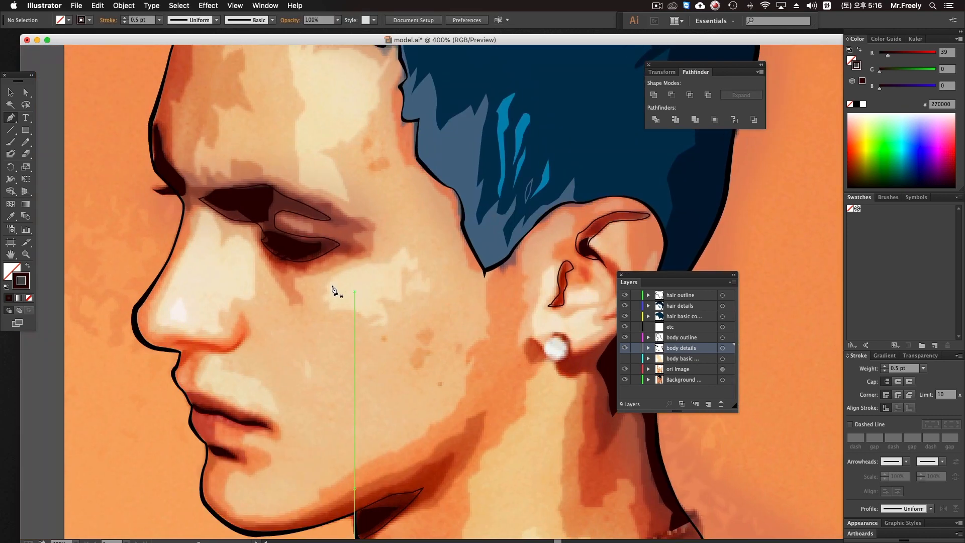
alt+super+click(504, 329)
alt+super+click(504, 329)
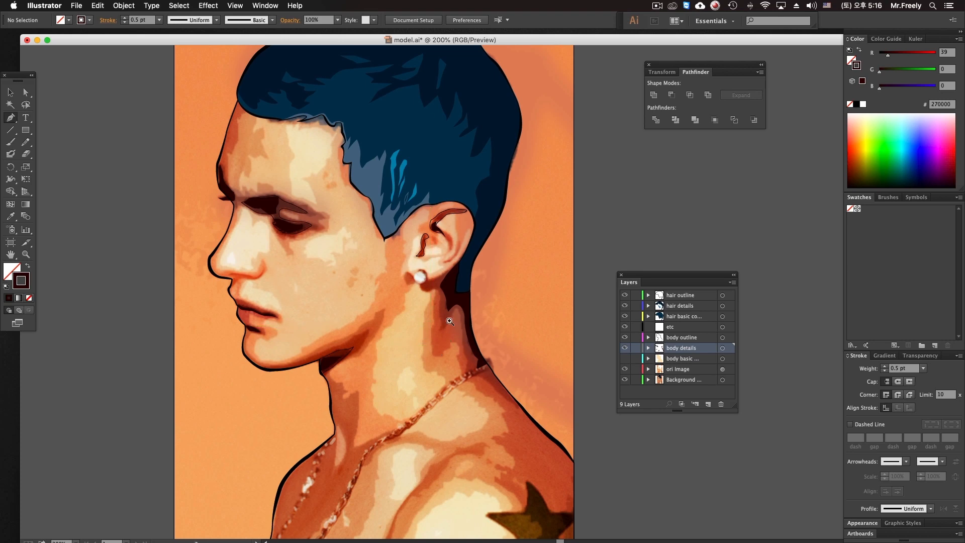
super+click(449, 321)
super+click(449, 321)
super+click(450, 321)
drag(402, 287, 472, 434)
drag(496, 214, 544, 268)
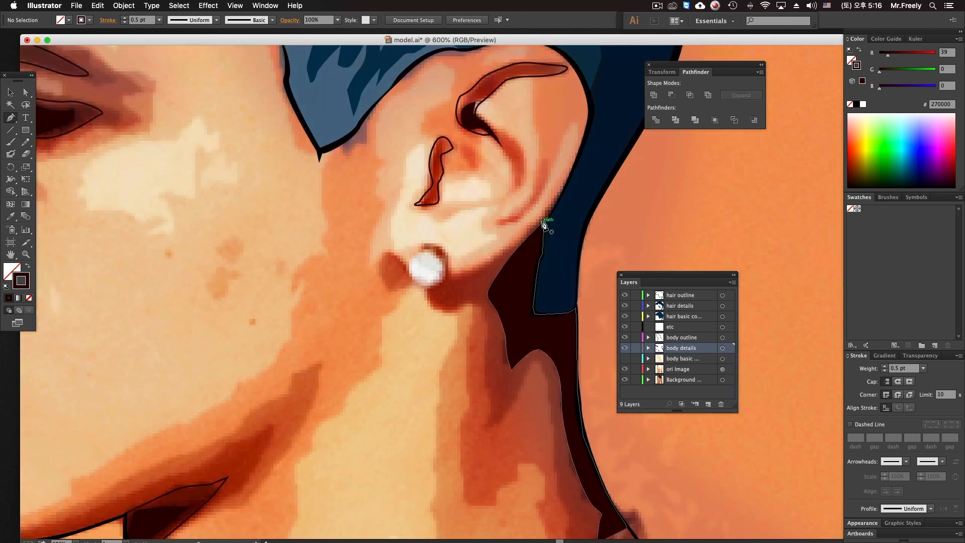
click(543, 223)
drag(450, 276, 425, 244)
click(417, 251)
click(415, 257)
click(438, 282)
drag(429, 289, 489, 353)
Continue the neck-shadow path down from the earlobe, along the shadow's jagged inner edge to the necklace.
click(475, 306)
drag(489, 355, 478, 319)
drag(478, 346, 481, 359)
drag(478, 394, 474, 397)
drag(521, 335, 525, 326)
drag(532, 337, 538, 356)
drag(541, 424, 517, 346)
click(514, 422)
Extend the neck-shadow path from the necklace along the shoulder shadow to a tapered tip on the body outline.
drag(519, 410, 461, 263)
click(489, 294)
click(540, 337)
click(559, 347)
click(566, 351)
key(super+space)
super+click(493, 315)
super+click(494, 315)
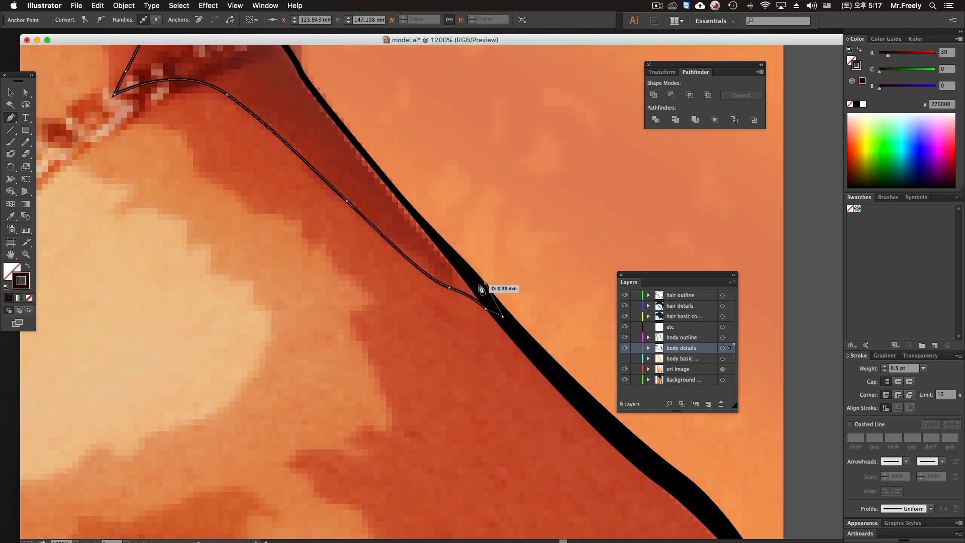
drag(473, 282, 553, 371)
click(553, 372)
drag(507, 311, 588, 401)
key(super+z)
click(521, 334)
click(501, 310)
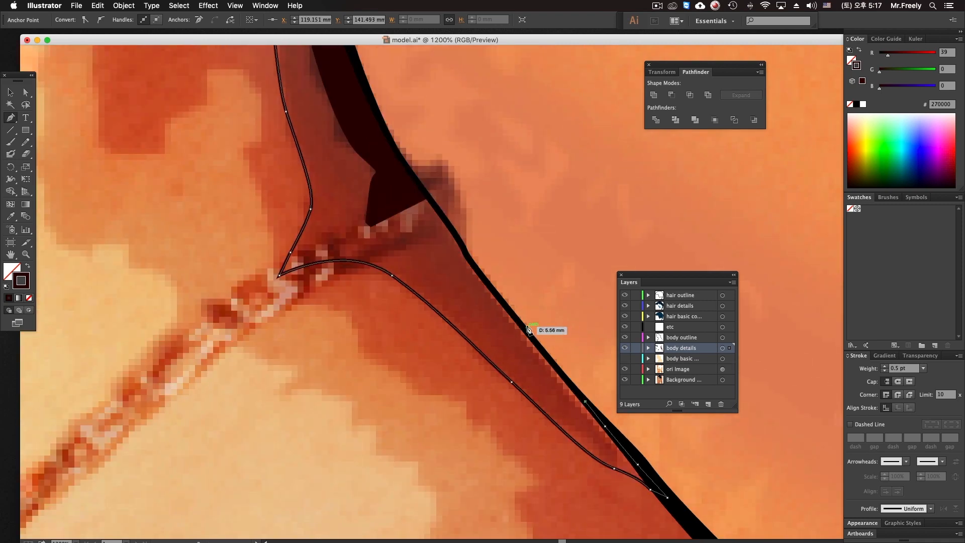
Run the path back up inside the black shoulder outline to the end of the dark neck shape.
click(520, 324)
drag(506, 310, 506, 310)
drag(485, 244, 476, 280)
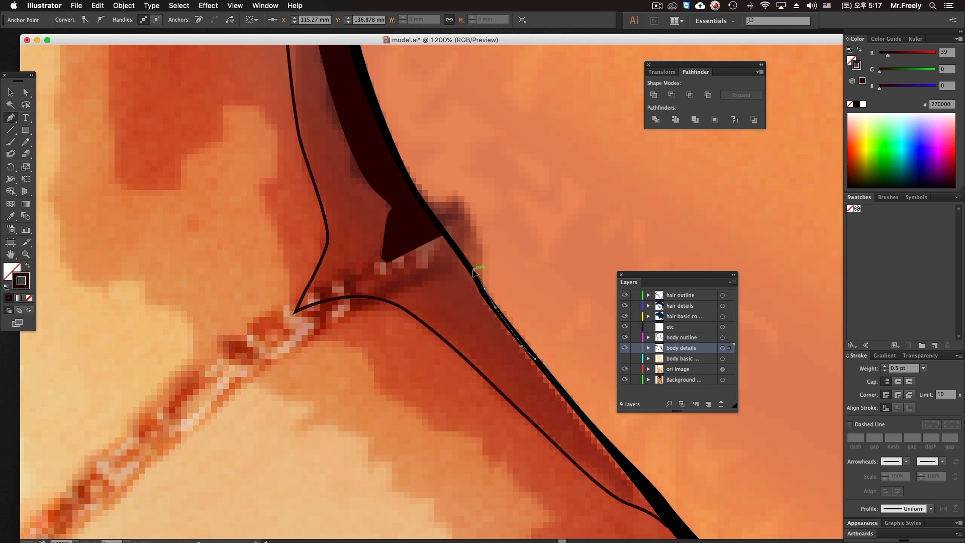
scroll(470, 308, up, 5)
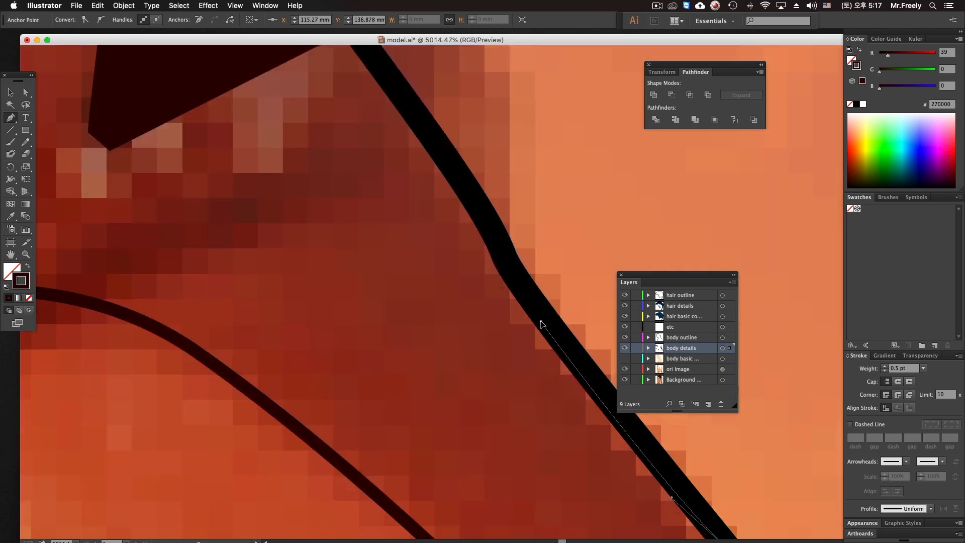
click(541, 322)
drag(505, 283, 554, 356)
click(558, 345)
click(541, 294)
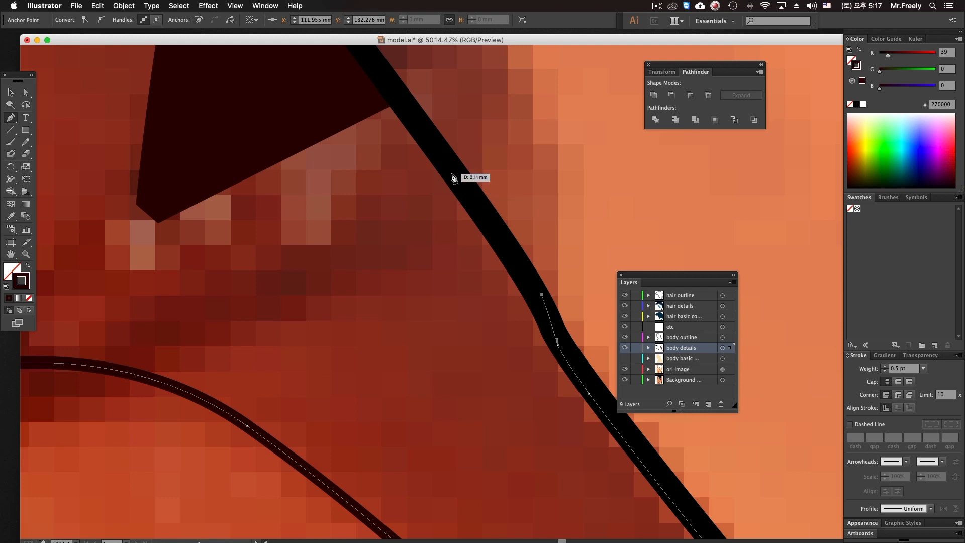
scroll(390, 90, down, 5)
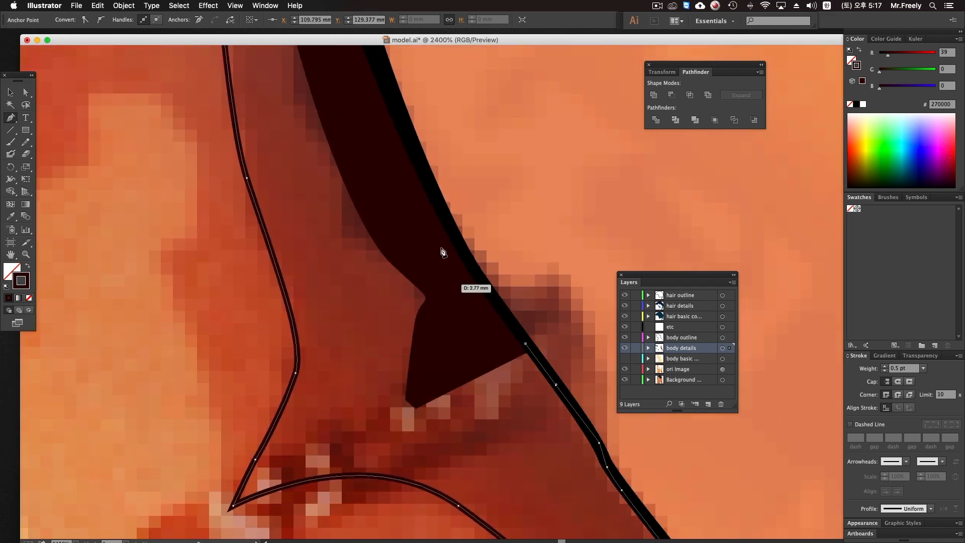
Carry the path up through the dark neck shape, close it at its start behind the ear, and deselect it.
click(423, 226)
drag(322, 95, 459, 335)
click(433, 207)
alt+super+click(438, 145)
alt+super+click(438, 145)
drag(439, 150, 440, 197)
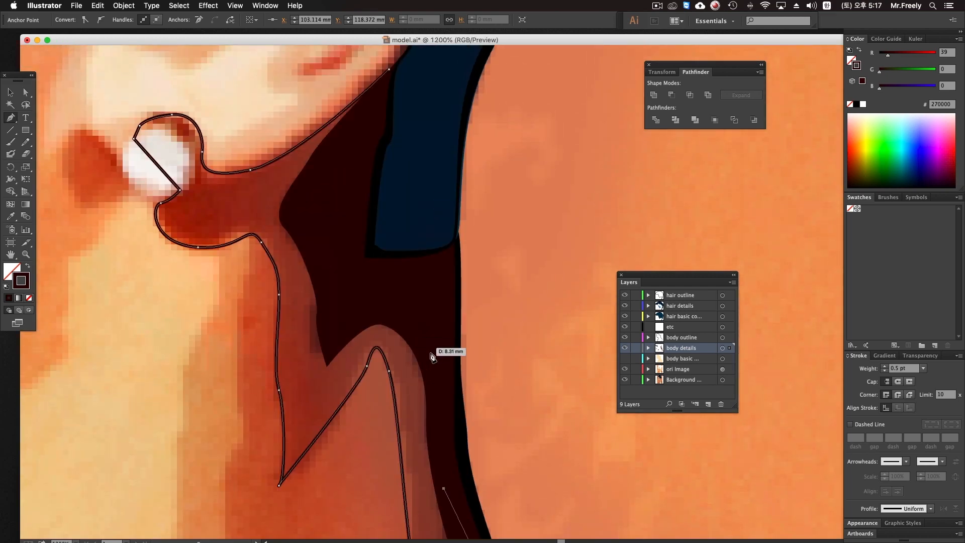
click(431, 353)
drag(408, 279, 401, 276)
drag(340, 254, 335, 251)
drag(322, 235, 324, 230)
drag(357, 157, 383, 303)
click(400, 255)
alt+super+click(415, 327)
alt+super+click(417, 326)
alt+super+click(416, 327)
alt+super+click(416, 327)
alt+super+click(416, 326)
drag(417, 332, 445, 271)
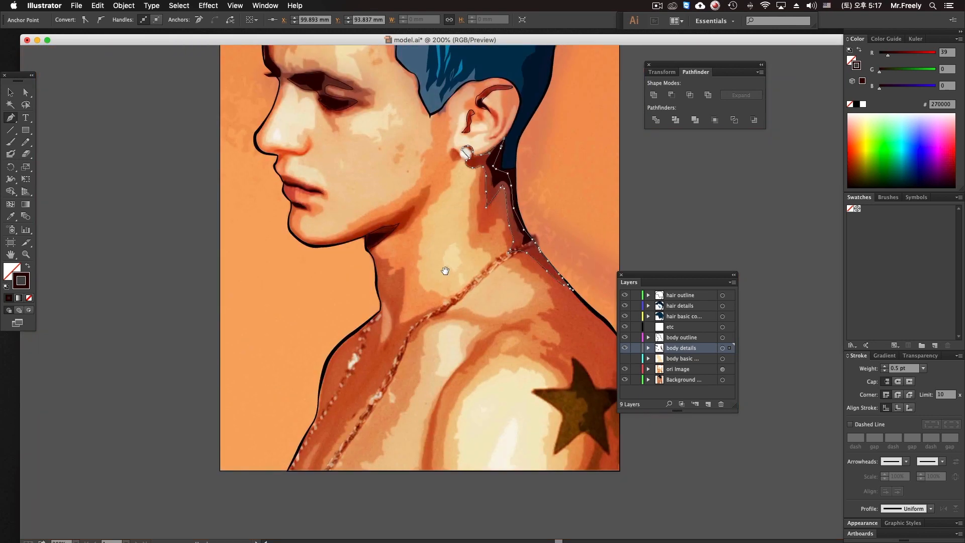
super+click(342, 300)
Fill the brow-and-eye shadow outline with the dark reddish brown sampled from the brow shadow in the image, without a stroke.
drag(396, 345, 378, 334)
drag(413, 283, 398, 353)
click(10, 216)
drag(169, 162, 186, 215)
super+click(309, 189)
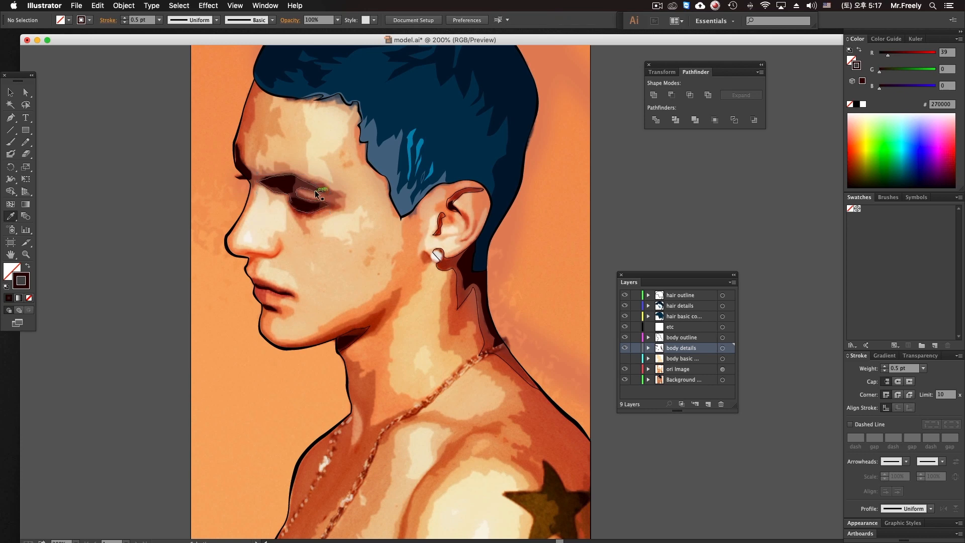
key(ctrl+space)
super+click(299, 198)
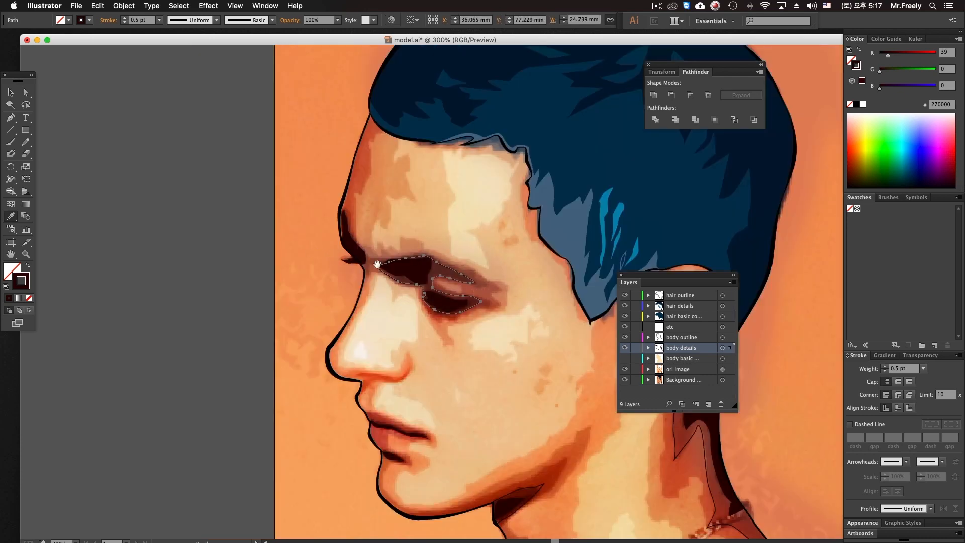
click(436, 274)
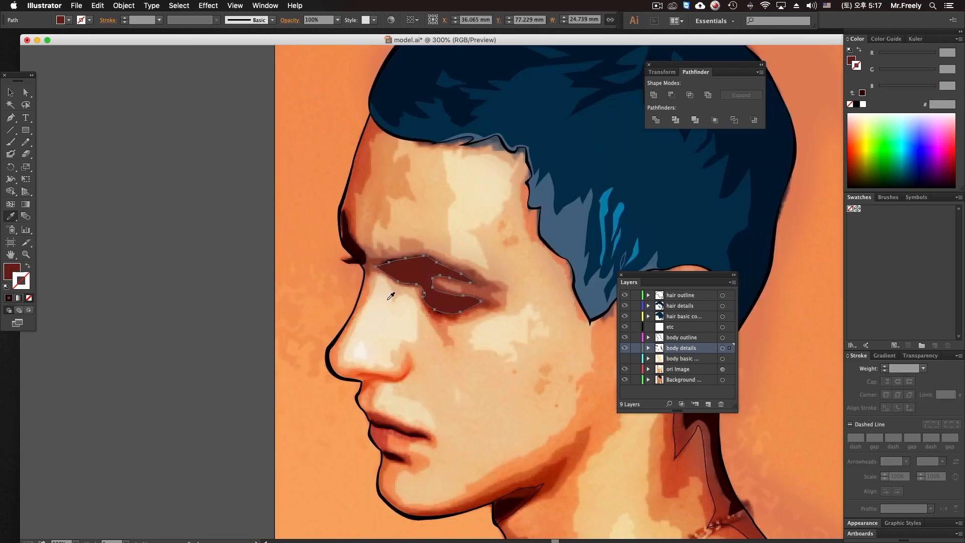
Send the reddish-brown brow-and-eye shape behind the near-black brow and eye shapes, and deselect it.
key(super+bracketleft)
key(super+bracketleft)
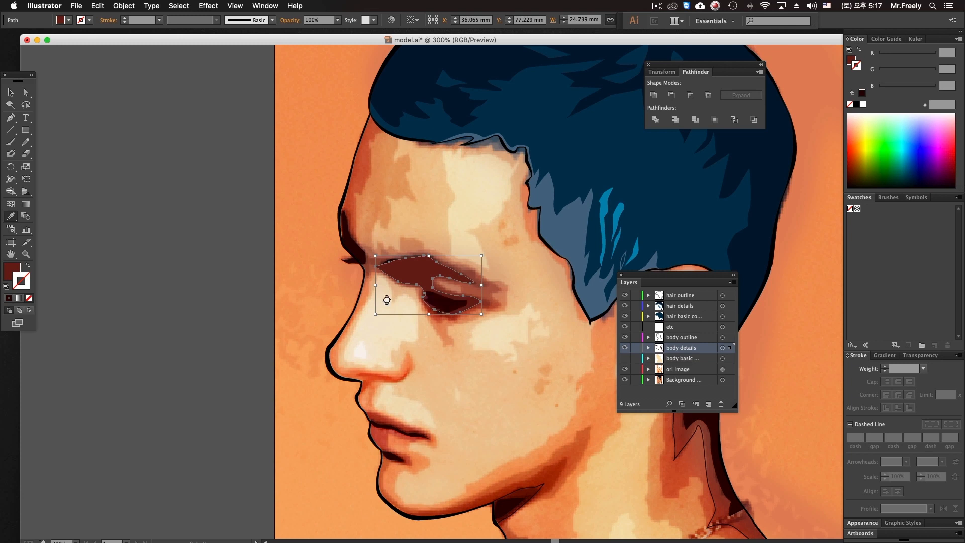
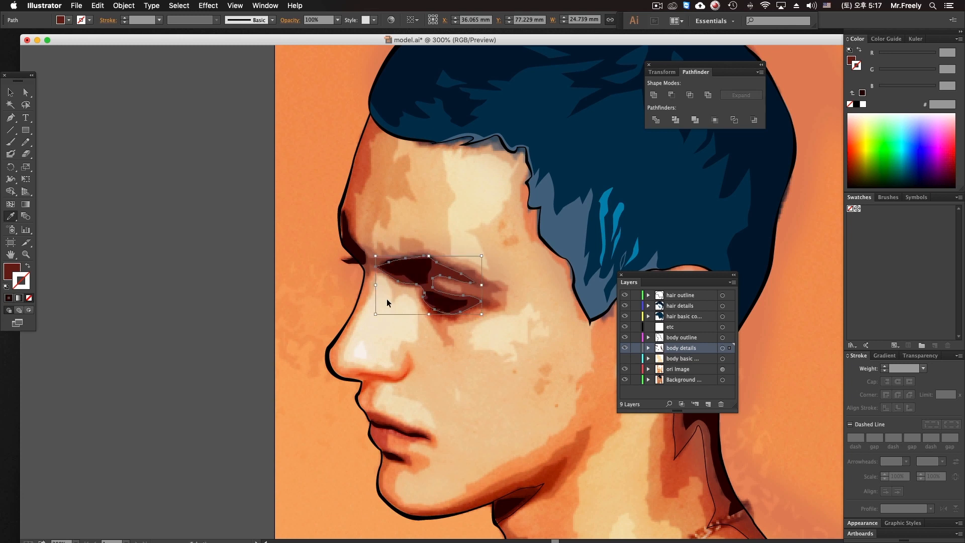
key(super+shift+a)
drag(387, 312, 380, 267)
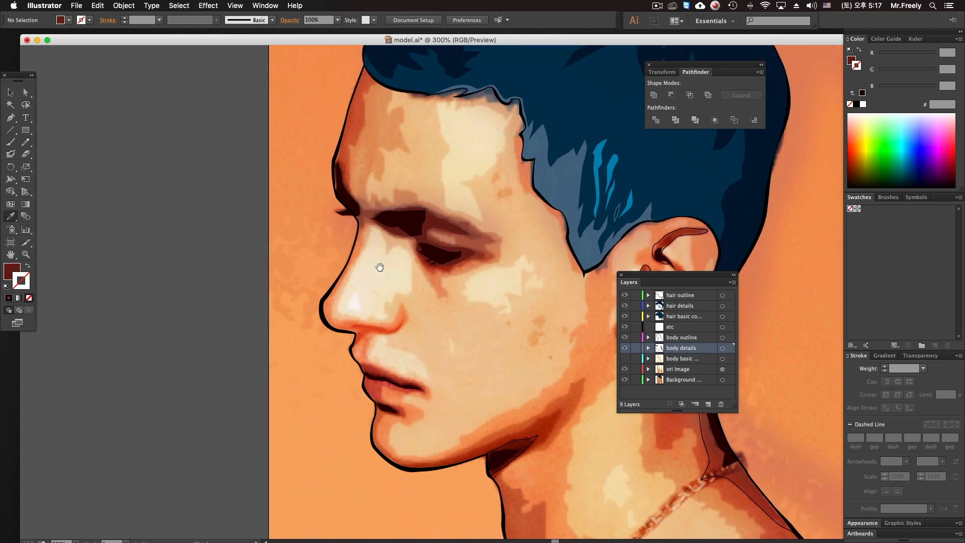
Select the larger shadow outline under the jaw and swap its stroke colour into the fill.
scroll(402, 251, right, 5)
scroll(377, 292, down, 4)
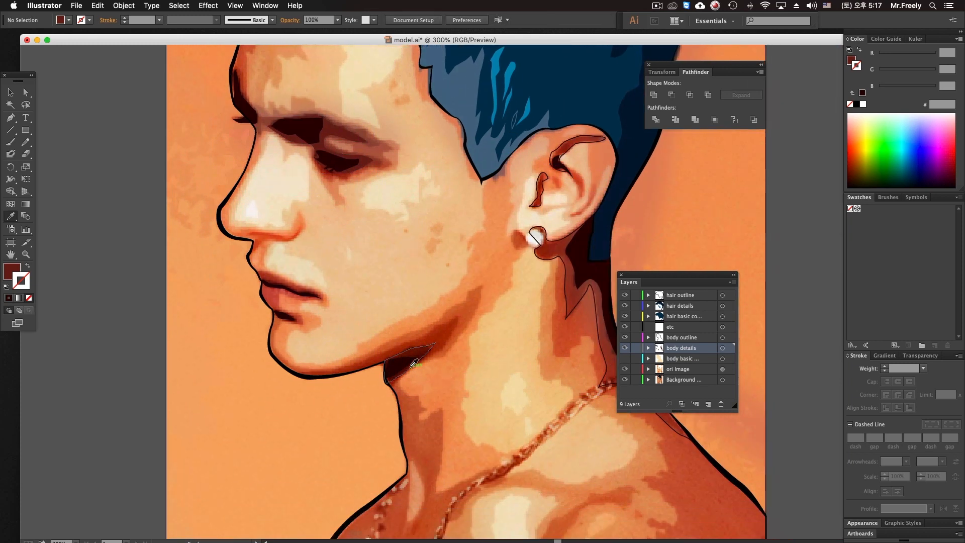
key(v)
super+click(426, 351)
super+click(426, 351)
super+click(426, 351)
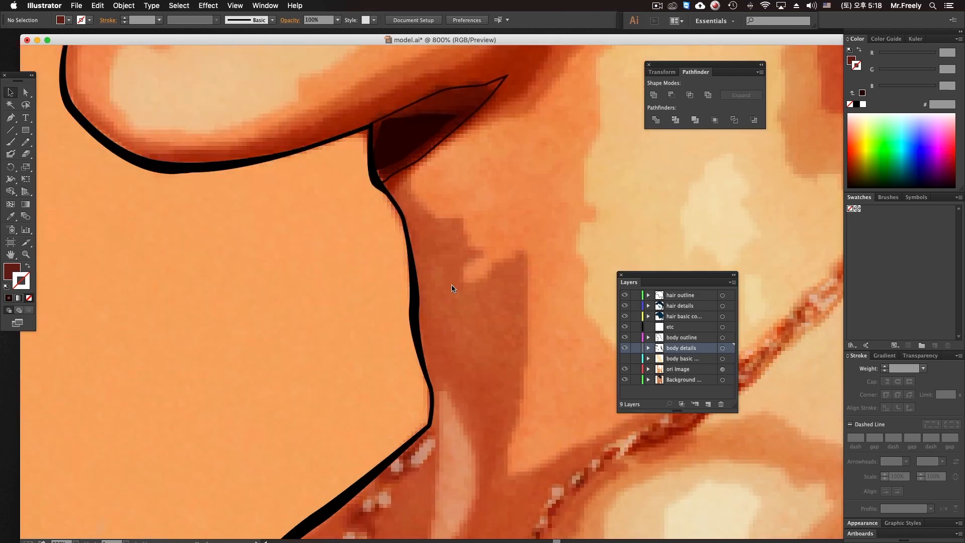
drag(452, 286, 438, 330)
drag(438, 225, 439, 304)
click(439, 276)
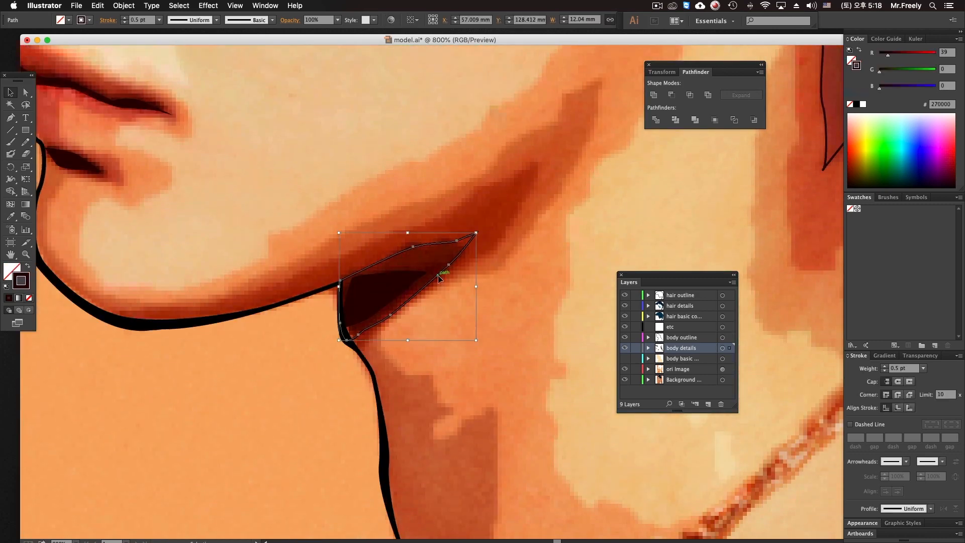
click(28, 266)
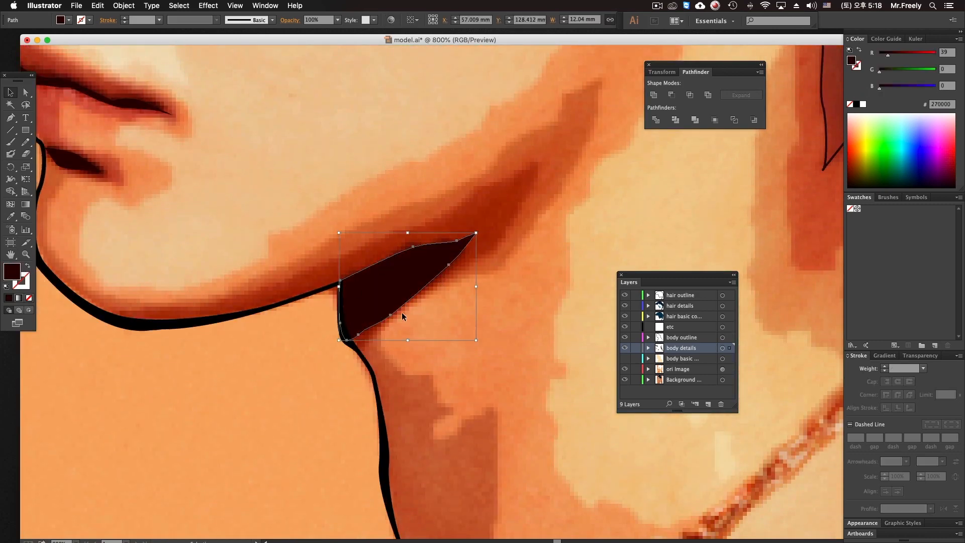
Apply the brow-and-eye shadow's reddish-brown fill (6A1D19) to the shadow shape under the jaw.
alt+super+click(402, 314)
drag(320, 328, 392, 397)
drag(387, 252, 390, 394)
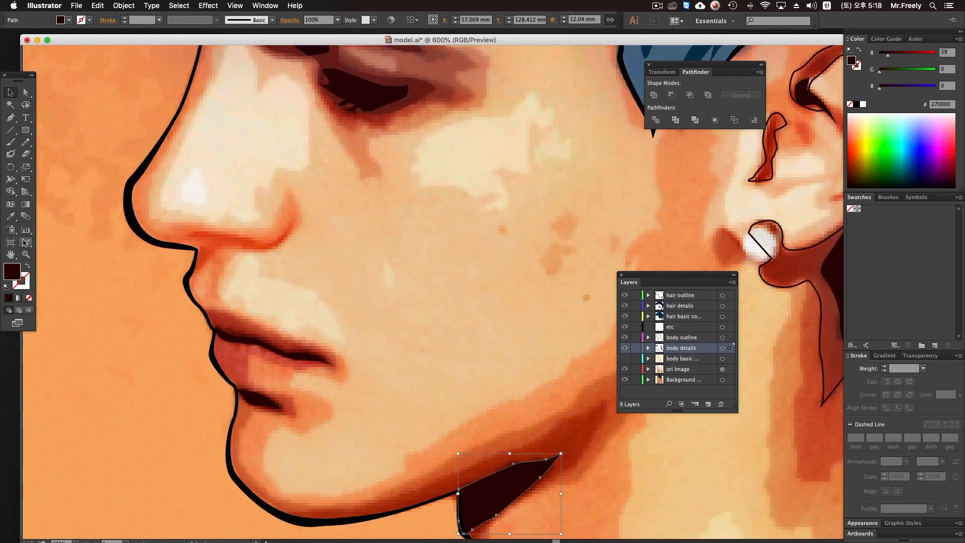
click(13, 220)
click(423, 90)
drag(478, 518, 453, 270)
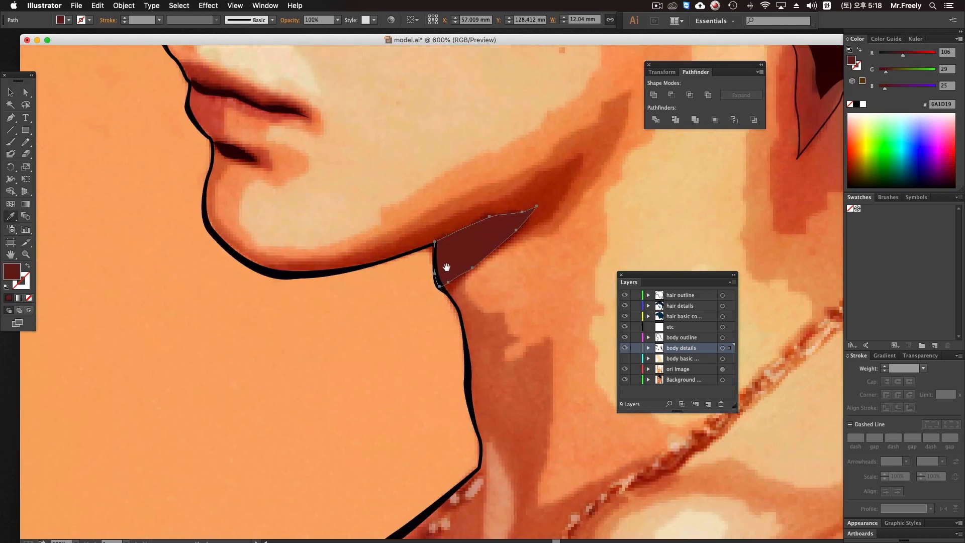
click(9, 92)
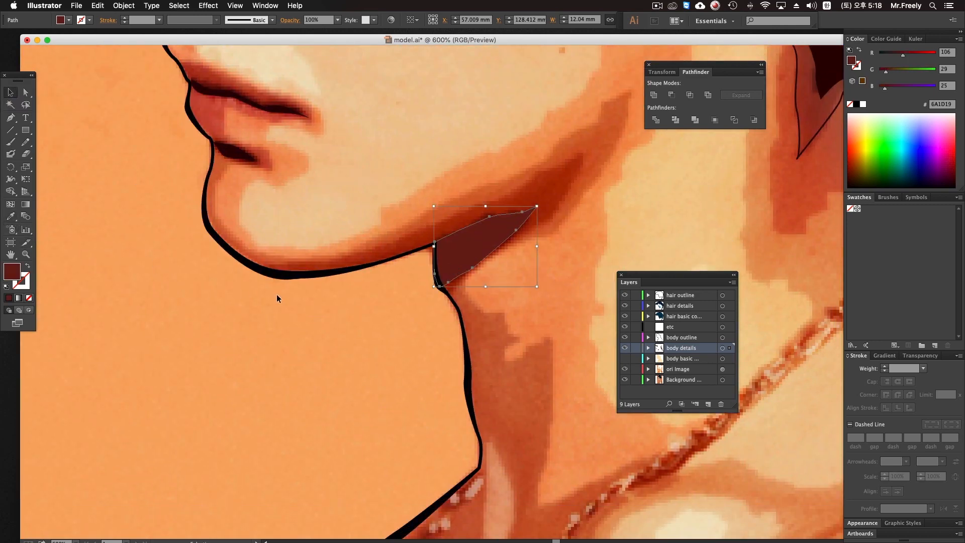
Bring the near-black shadow under the jaw in front of the reddish-brown shape there, and deselect it.
key(super+y)
click(482, 256)
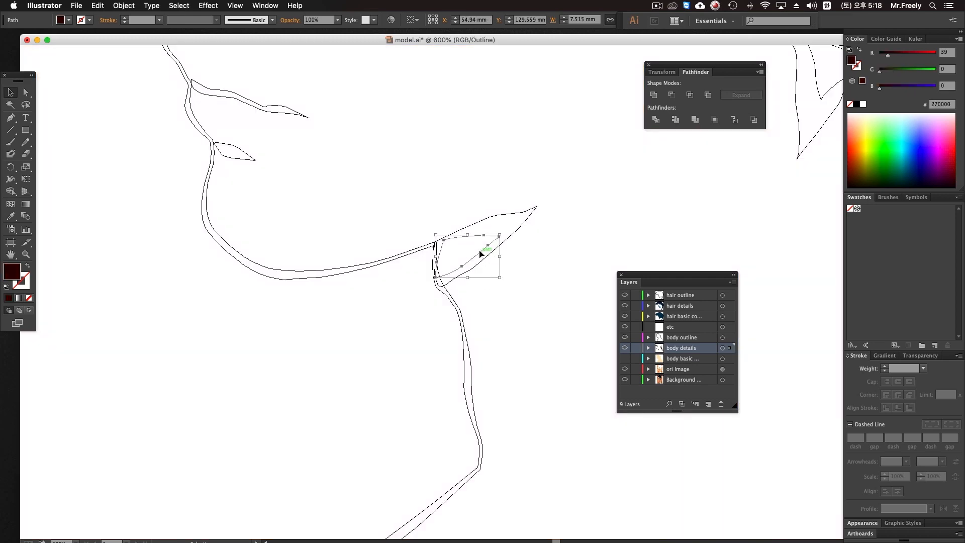
key(super+y)
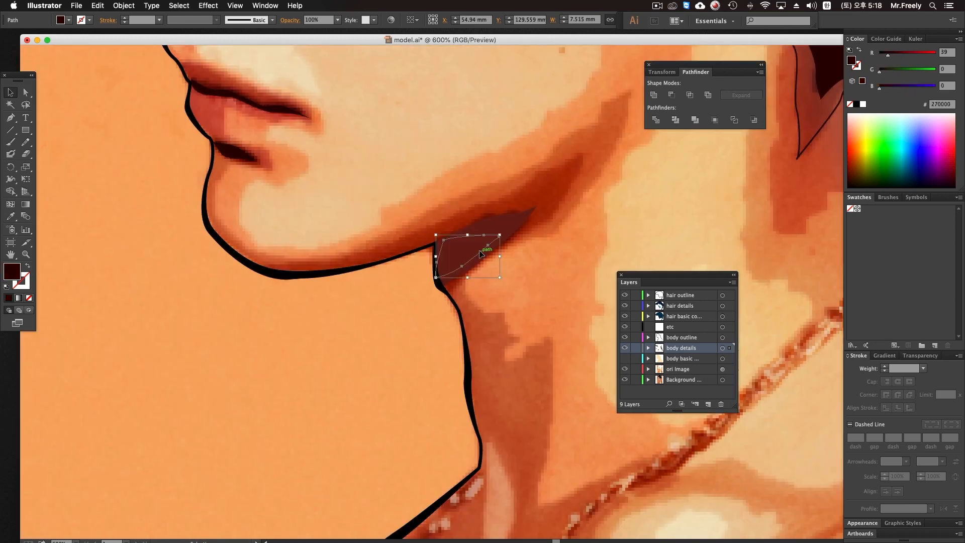
key(shift+super+bracketright)
click(410, 285)
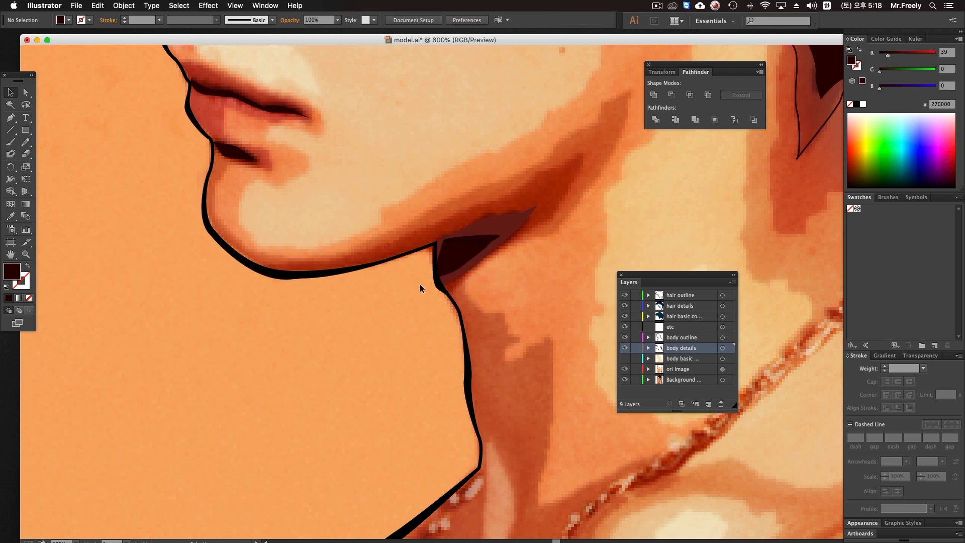
alt+super+click(420, 296)
alt+super+click(426, 297)
alt+super+click(430, 297)
drag(584, 228, 513, 252)
super+click(533, 216)
super+click(532, 215)
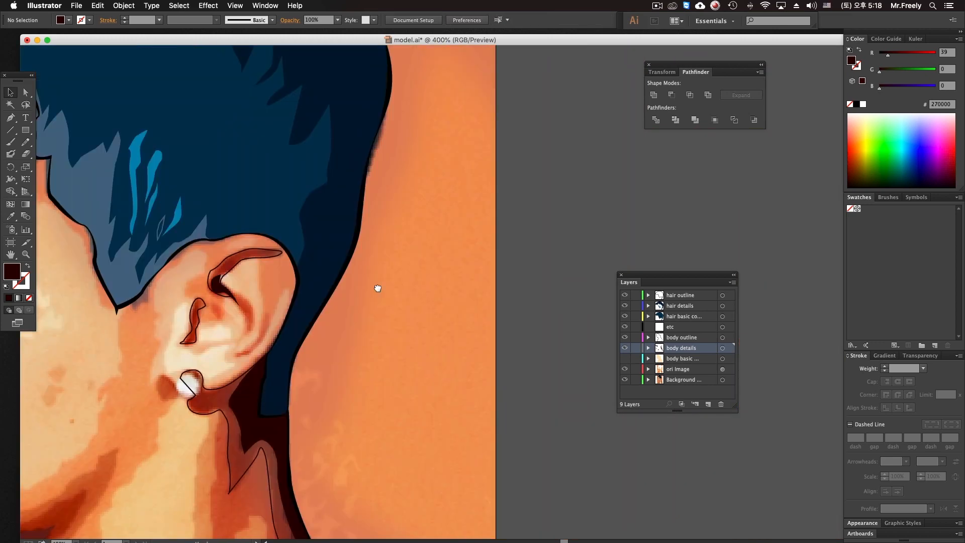
drag(242, 367, 353, 335)
super+click(351, 337)
click(358, 256)
shift+click(399, 156)
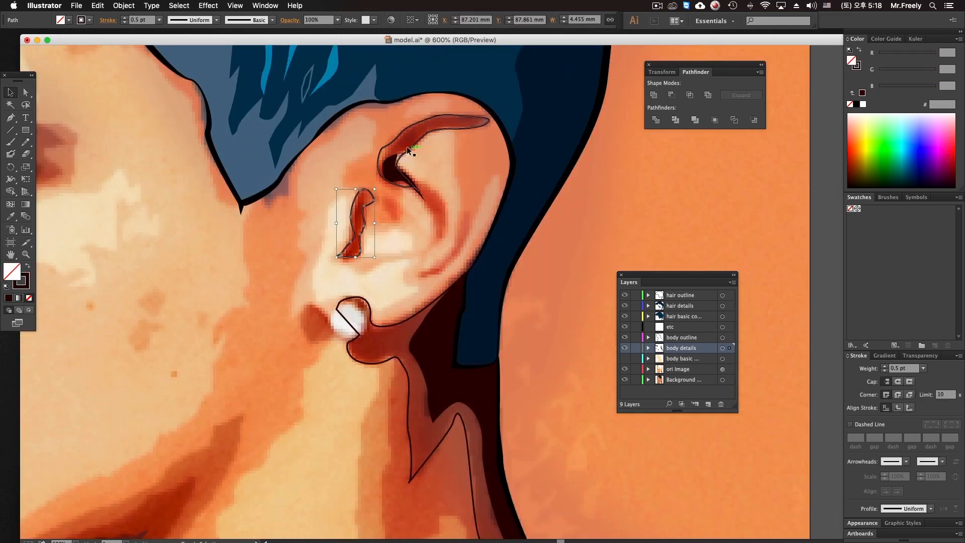
shift+click(393, 359)
click(401, 371)
alt+super+click(402, 373)
alt+super+click(403, 373)
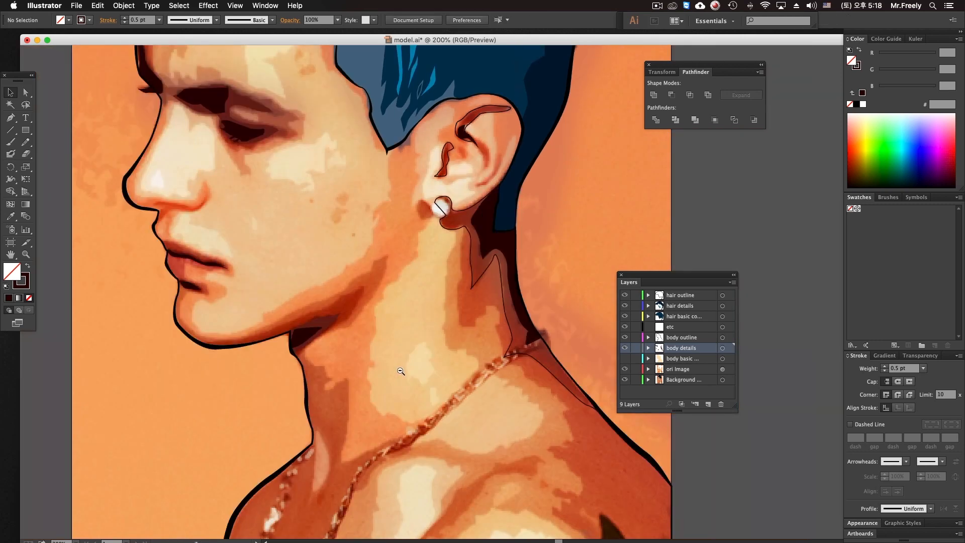
alt+super+click(403, 372)
drag(375, 274, 403, 324)
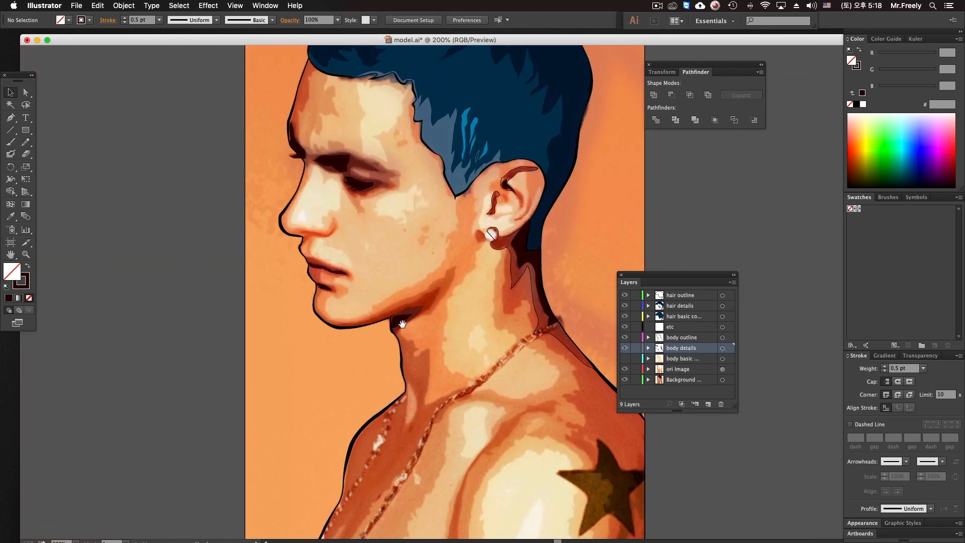
Fill both inner-ear outlines and the neck outline with the brow shadow's reddish brown (6A1D19), without a stroke, and send them behind the near-black shadows.
click(504, 248)
shift+click(495, 203)
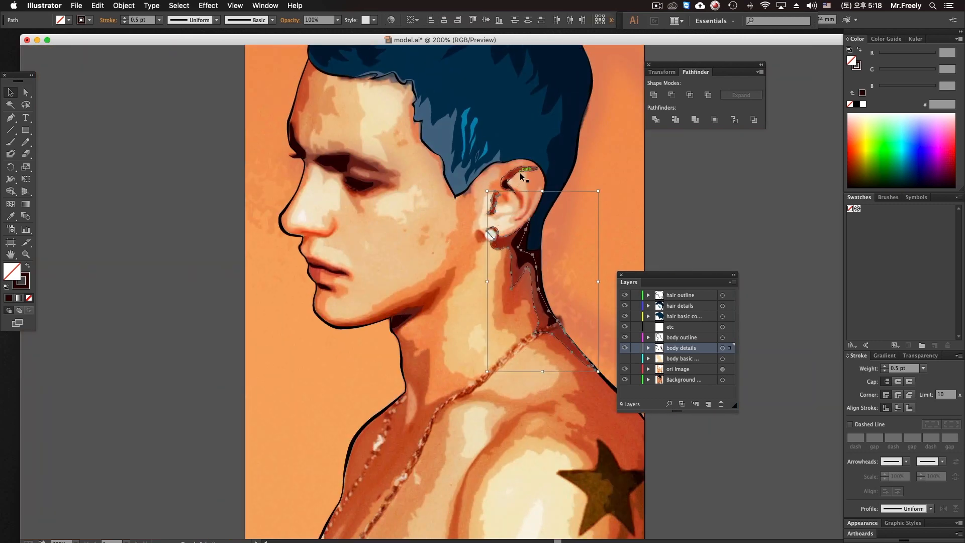
click(13, 217)
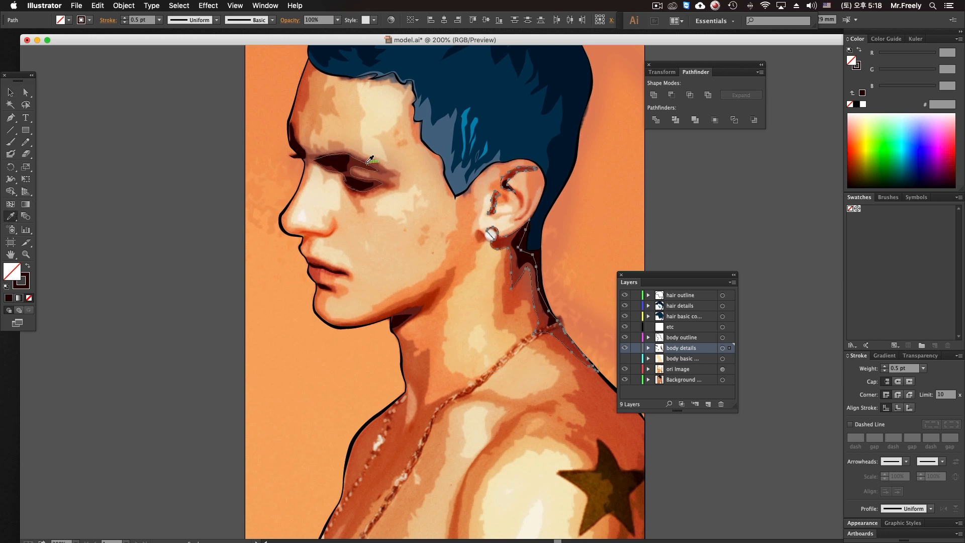
click(522, 228)
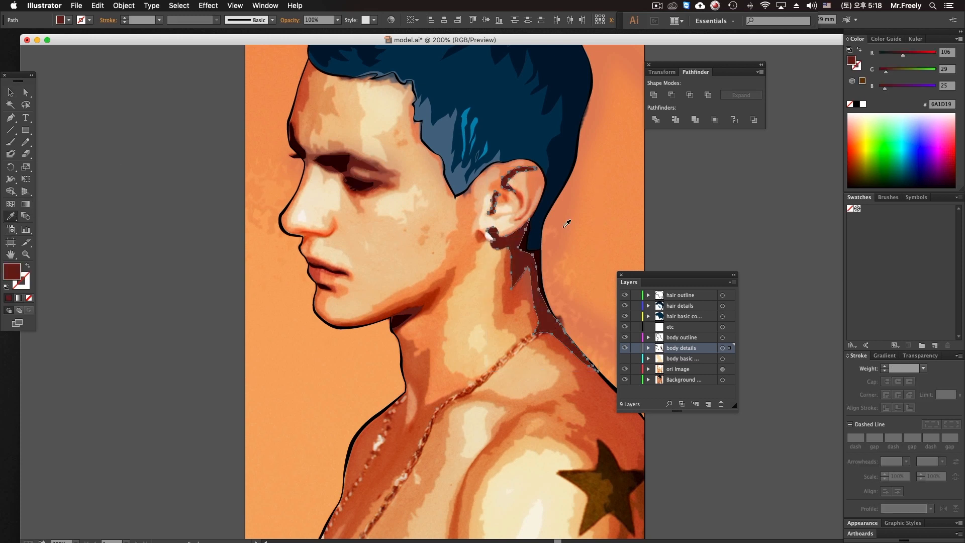
click(570, 223)
key(super+z)
key(super+shift+a)
Set up the Pen tool with no fill and a 0.5 pt reddish-brown stroke (6A1D19).
scroll(321, 262, right, 2)
scroll(322, 262, down, 1)
click(11, 118)
click(27, 266)
drag(399, 191, 444, 234)
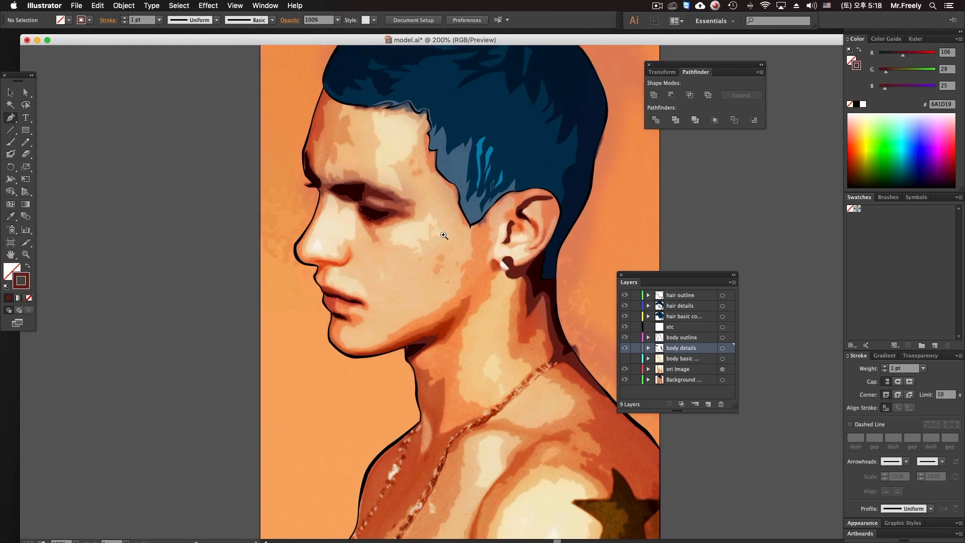
super+click(443, 236)
super+click(436, 239)
drag(243, 231, 328, 250)
drag(355, 269, 296, 218)
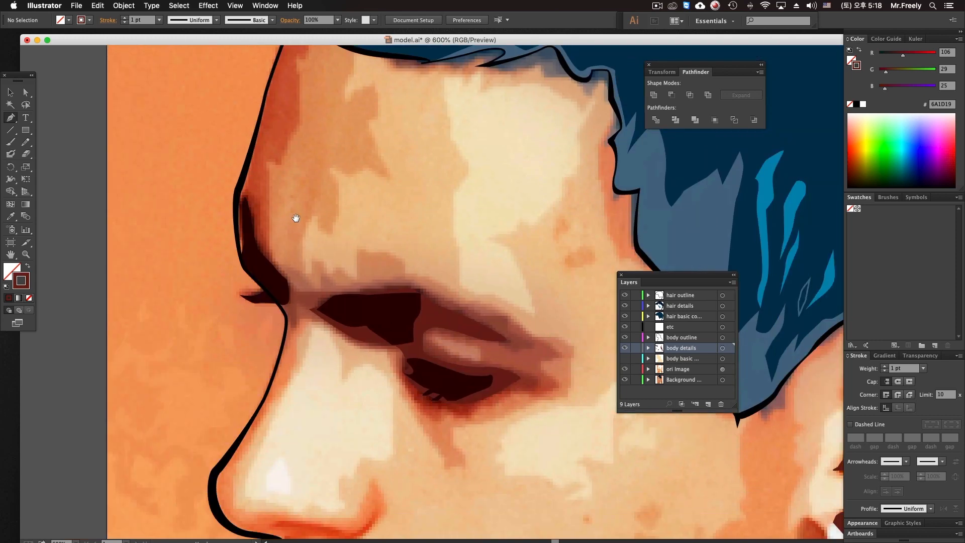
click(10, 117)
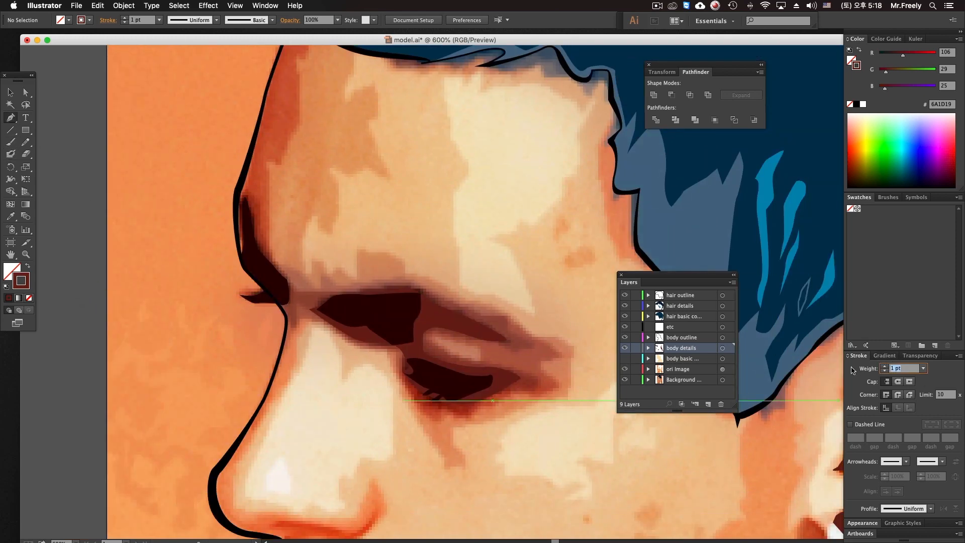
Trace the inner edge of the forehead shadow from the hairline down to the inner end of the brow.
drag(88, 290, 92, 339)
drag(225, 253, 251, 277)
drag(468, 139, 469, 152)
click(360, 123)
drag(327, 149, 329, 160)
drag(324, 226, 311, 253)
drag(298, 287, 297, 282)
click(299, 347)
drag(309, 364, 306, 310)
click(320, 380)
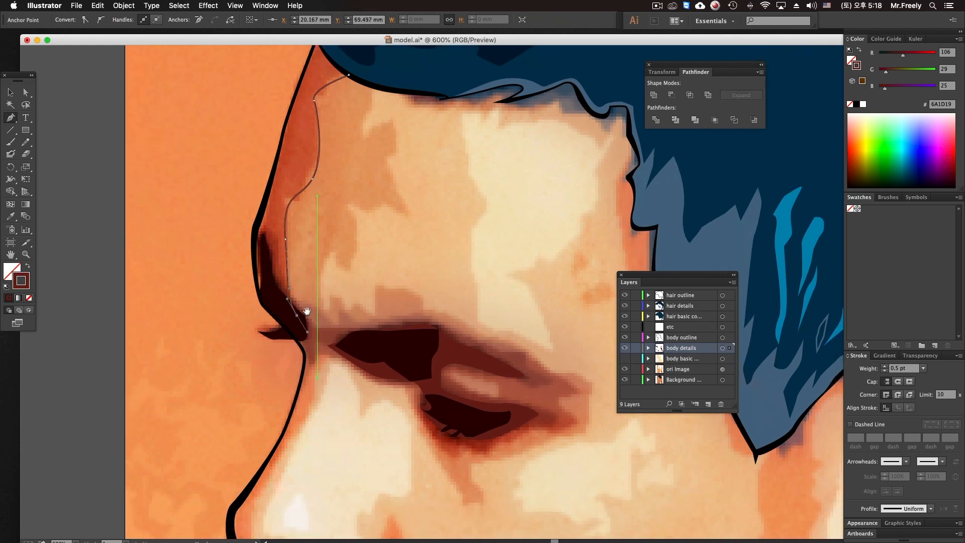
scroll(443, 316, down, 2)
scroll(442, 316, right, 1)
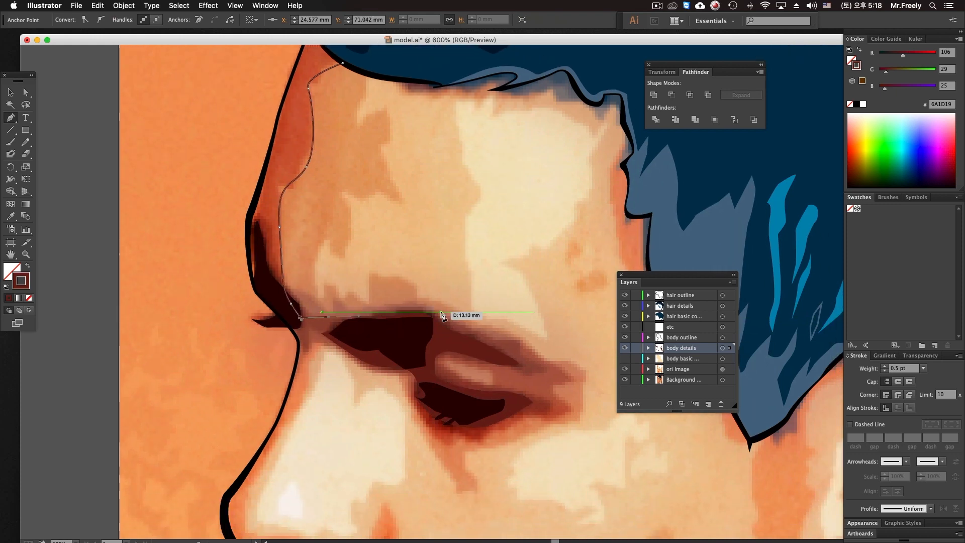
Continue the outline along the brow, around the outer eye corner and back beneath the eye to the nose bridge.
click(423, 312)
scroll(420, 302, down, 4)
scroll(419, 302, right, 4)
drag(445, 290, 484, 282)
scroll(513, 318, down, 5)
scroll(514, 318, right, 4)
super+click(460, 284)
drag(449, 313, 338, 328)
drag(314, 290, 263, 256)
drag(232, 237, 220, 231)
drag(209, 230, 207, 233)
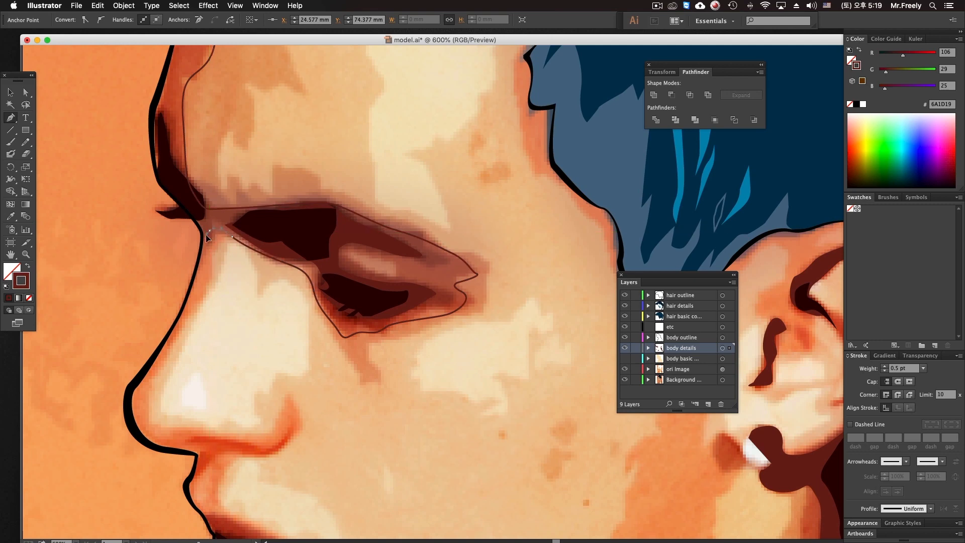
Try to extend the shadow outline down the nose bridge and around the tip, nostril and underside of the nose.
click(202, 255)
key(space)
mouse_move(252, 187)
mouse_down()
mouse_move(323, 233)
mouse_move(351, 155)
mouse_up()
mouse_move(326, 201)
mouse_down()
mouse_move(343, 168)
mouse_move(310, 184)
mouse_up()
key(super+z)
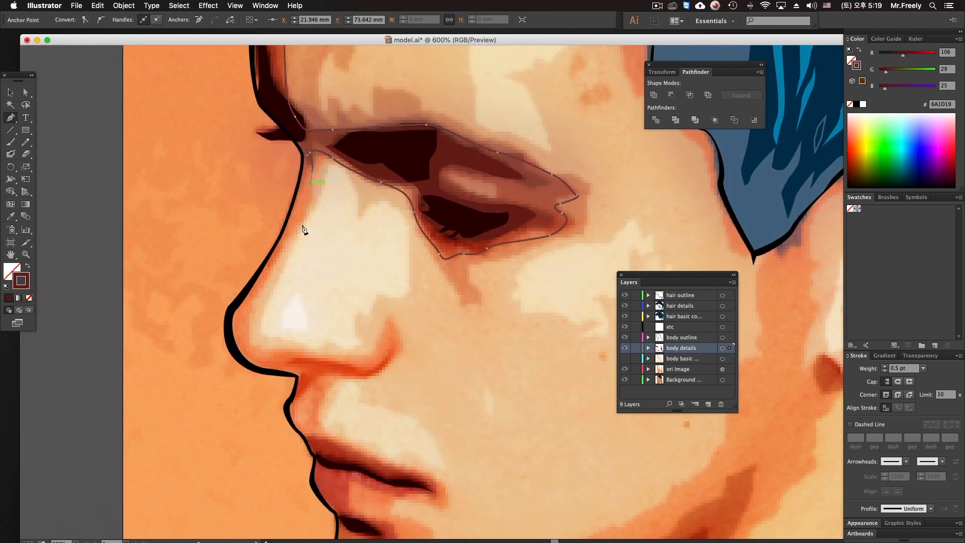
drag(288, 241, 271, 265)
drag(245, 311, 241, 317)
drag(252, 344, 366, 363)
drag(387, 318, 402, 351)
drag(385, 367, 376, 371)
drag(351, 376, 335, 379)
key(space)
drag(330, 370, 331, 265)
drag(321, 301, 379, 376)
Undo the outline points along the nose, back to the inner eye corner.
key(space)
key(super+z)
key(super+z)
key(super+z)
key(super+z)
key(super+z)
key(super+z)
key(super+z)
key(super+z)
key(super+z)
key(super+z)
key(super+z)
key(super+z)
key(space)
drag(379, 280, 427, 527)
drag(361, 339, 349, 310)
key(super+z)
key(super+z)
Continue the shadow outline from the nose bridge up along the black profile line past the eyelashes.
drag(358, 344, 356, 348)
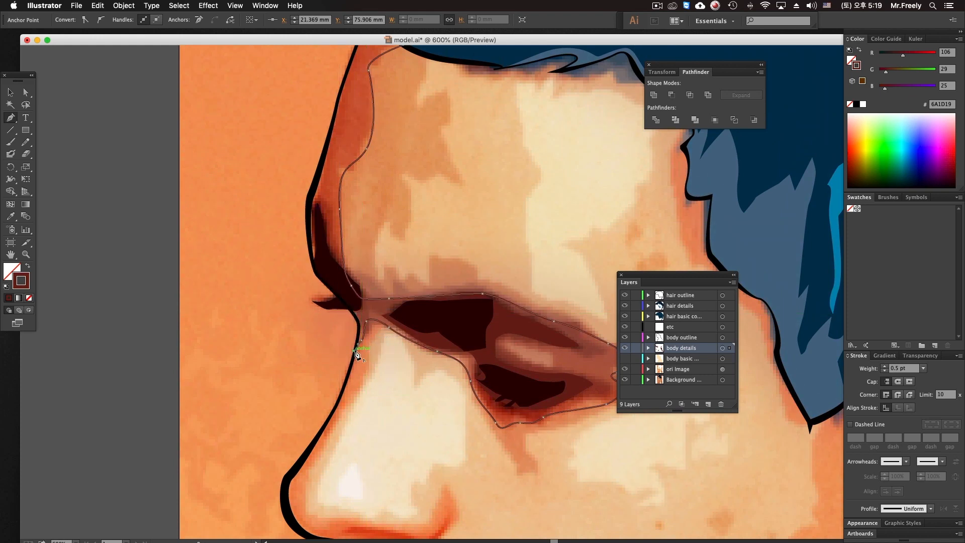
super+click(357, 338)
super+click(357, 338)
drag(489, 232, 354, 382)
click(427, 393)
scroll(421, 327, up, 2)
drag(392, 332, 379, 322)
drag(380, 304, 406, 349)
super+click(406, 347)
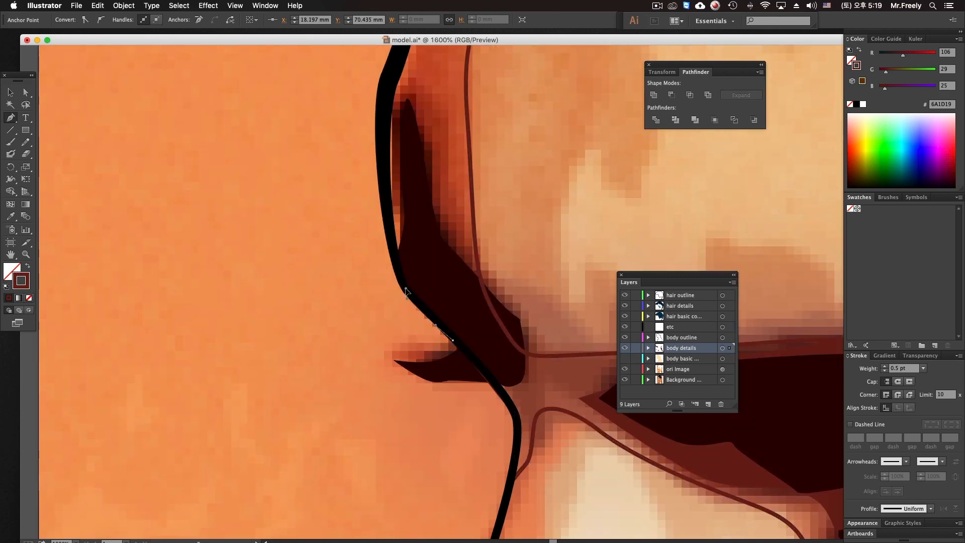
drag(413, 316, 413, 393)
key(super+z)
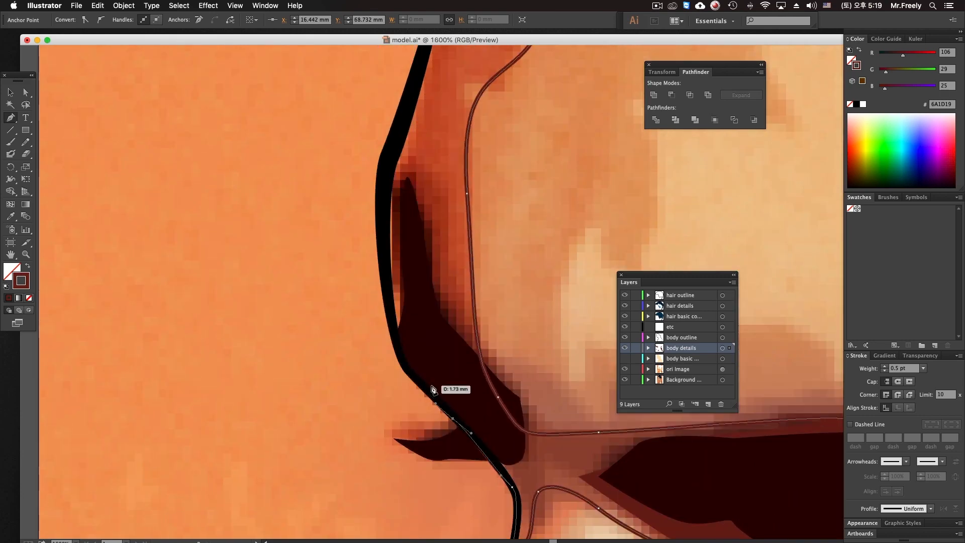
super+click(433, 397)
drag(475, 436, 448, 399)
click(394, 220)
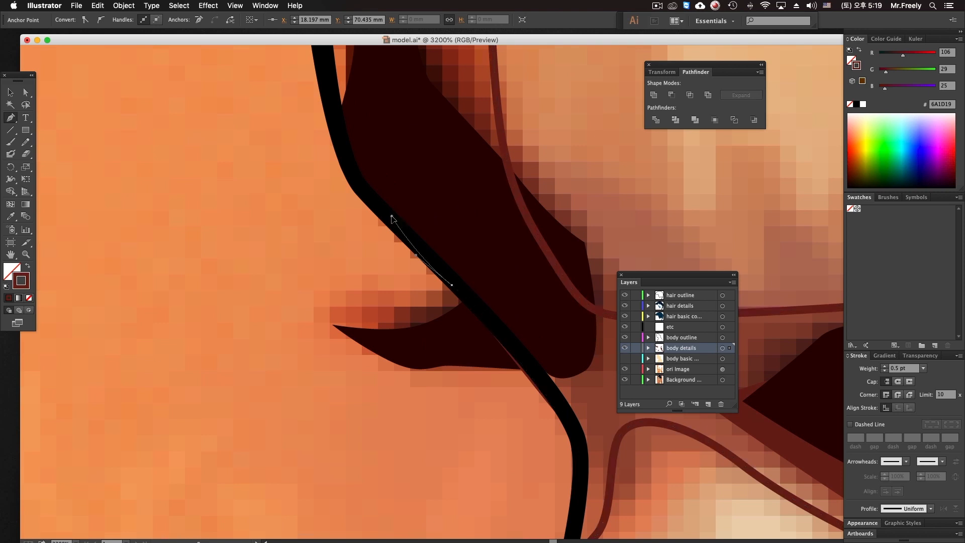
Carry the shadow outline up the forehead along the black profile line to where it meets the hair.
drag(391, 219, 401, 407)
drag(342, 283, 339, 261)
drag(340, 258, 340, 413)
drag(323, 209, 324, 142)
drag(325, 143, 289, 433)
drag(358, 244, 366, 371)
click(405, 201)
drag(445, 98, 402, 379)
drag(411, 277, 418, 259)
drag(450, 187, 438, 260)
click(468, 158)
drag(501, 85, 507, 143)
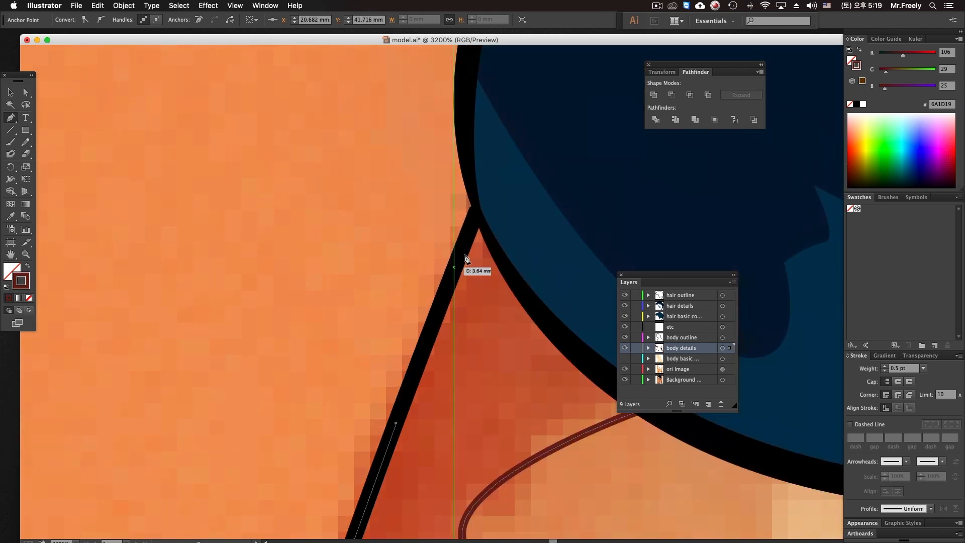
Run the outline along the hairline and close it at its starting point on the forehead.
drag(504, 270, 516, 292)
drag(526, 364, 418, 281)
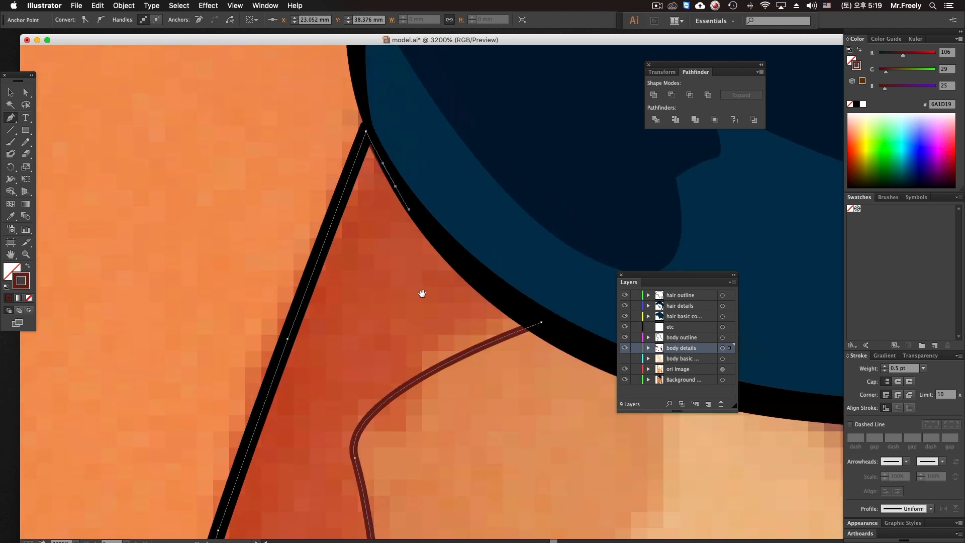
click(541, 323)
alt+super+click(457, 327)
alt+super+click(454, 327)
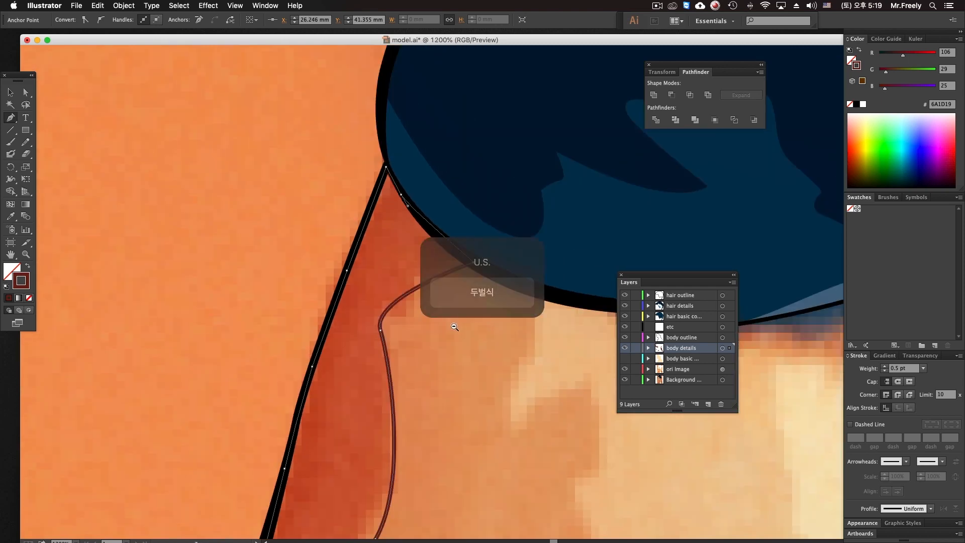
alt+super+click(455, 328)
alt+super+click(455, 327)
alt+super+click(455, 328)
drag(418, 307, 342, 154)
drag(342, 292, 359, 243)
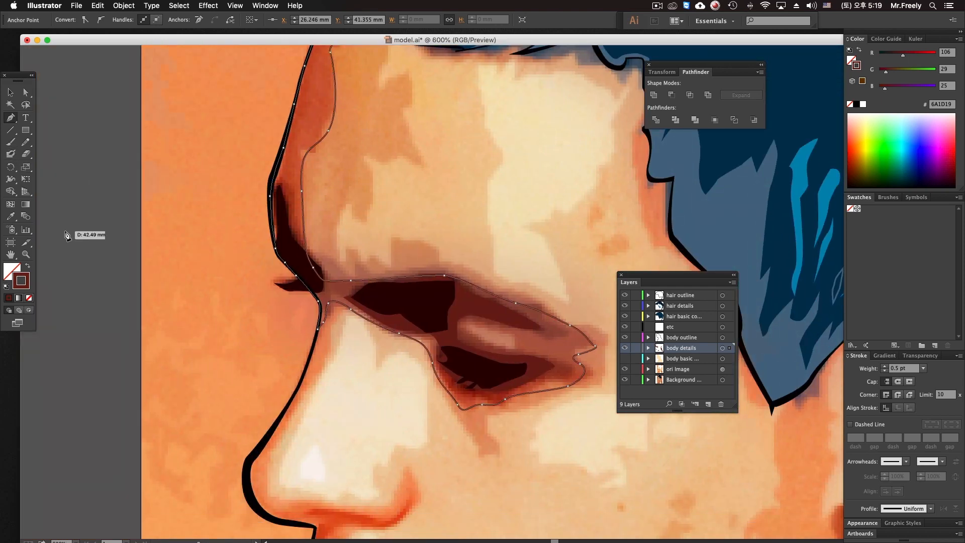
Trace a separate closed outline around the light eyelid area between the brow and eye shadows.
drag(518, 351, 517, 345)
super+click(204, 328)
super+click(446, 339)
super+click(446, 340)
drag(445, 334, 450, 403)
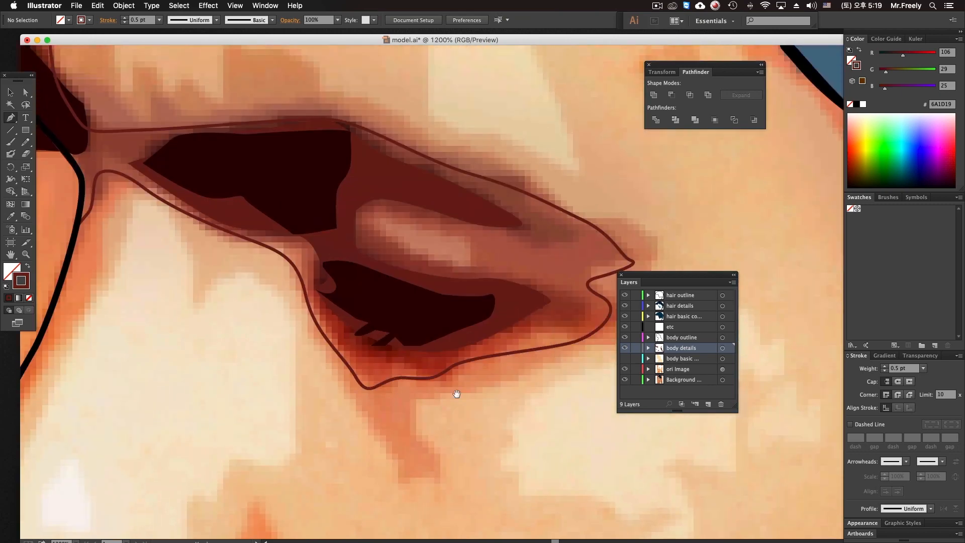
drag(474, 320, 412, 301)
drag(354, 281, 317, 254)
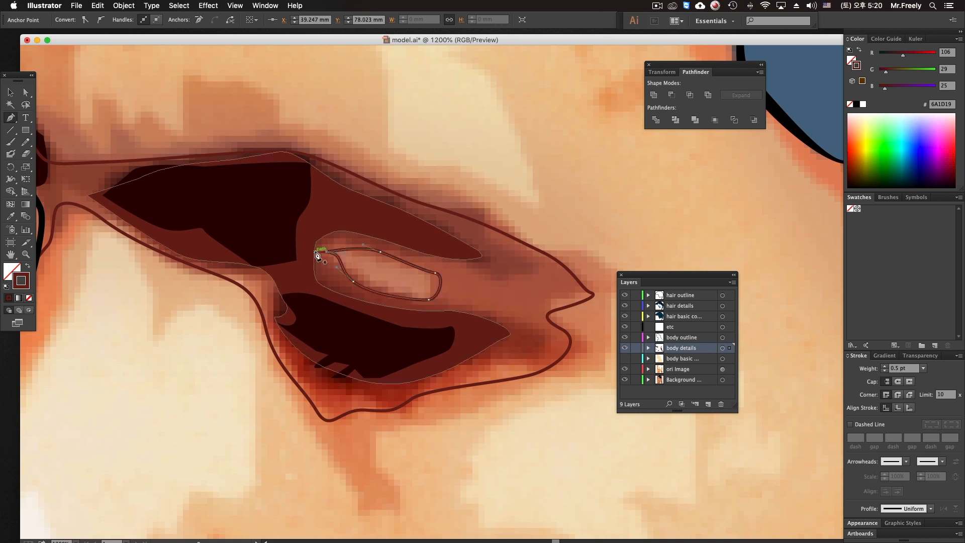
Combine the eyelid outline with the large forehead-and-eye outline using Exclude, cutting the eyelid out as a hole.
key(v)
click(455, 214)
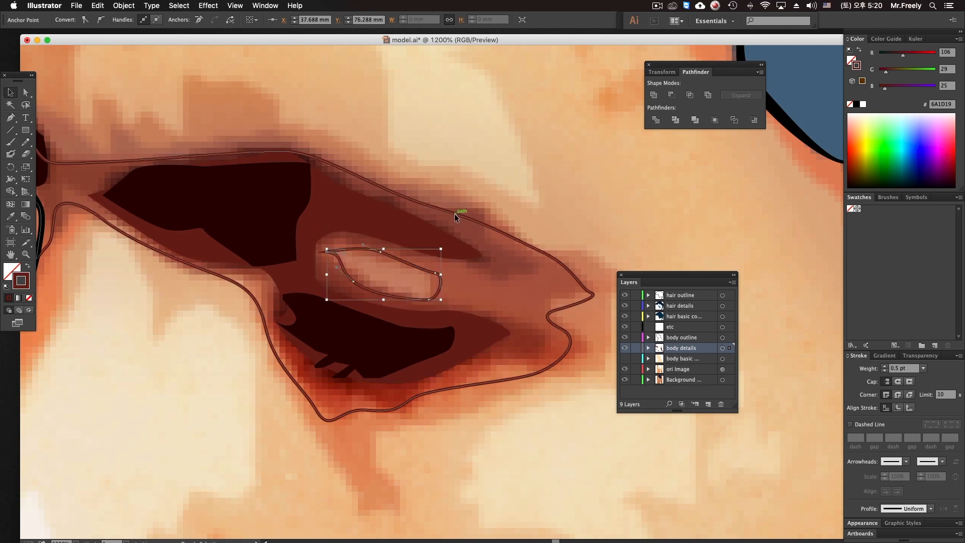
click(704, 97)
Fill the forehead-and-eye compound shape with the reddish orange sampled from the forehead shadow in the image, without a stroke.
key(super+minus)
key(super+minus)
key(super+minus)
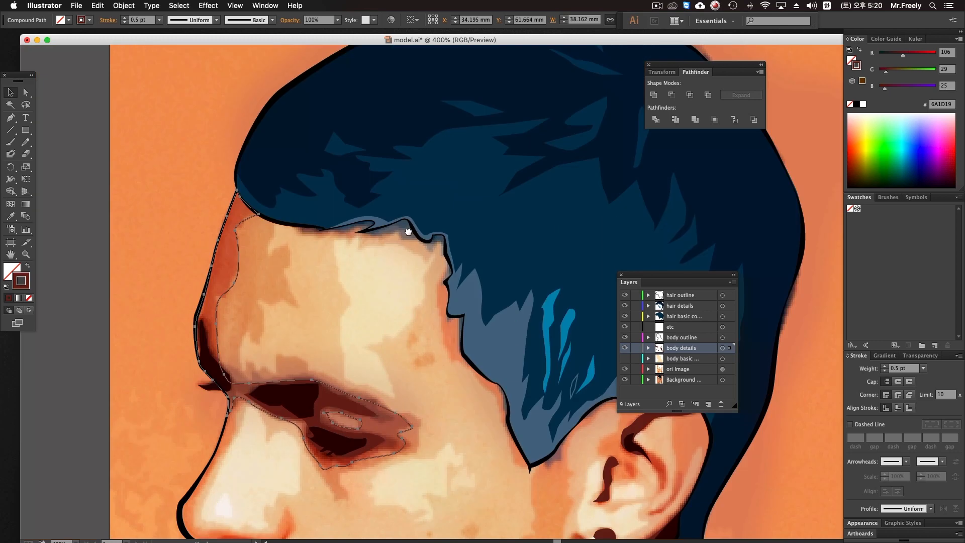
click(311, 133)
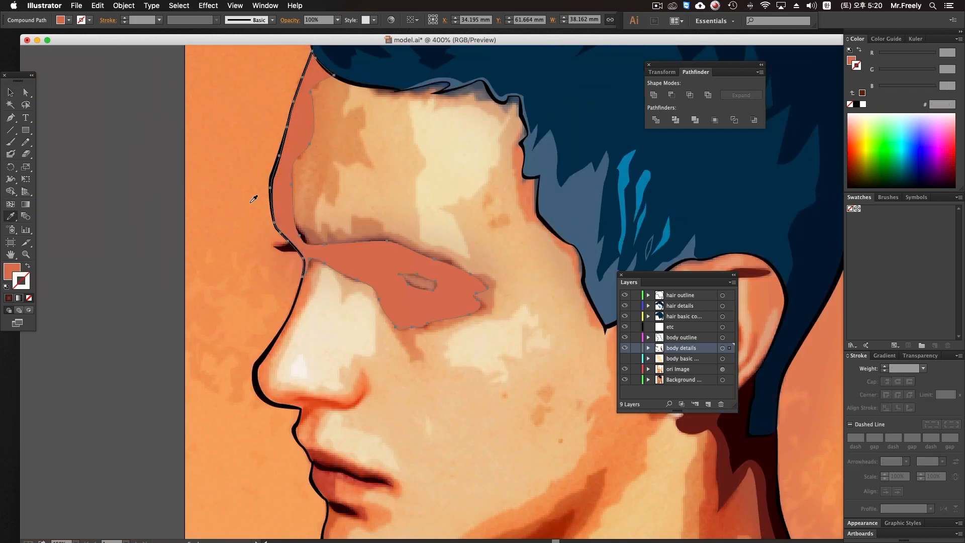
key(super+shift+a)
Send the reddish-orange forehead-and-eye shape behind the darker brow and eye shapes, and deselect it.
click(402, 290)
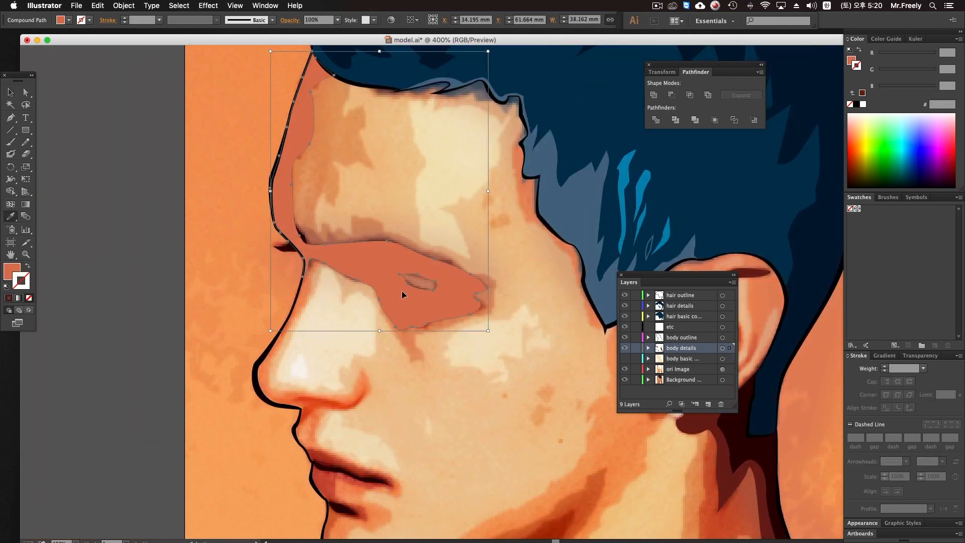
key(super+bracketleft)
key(super+bracketleft)
key(super+bracketleft)
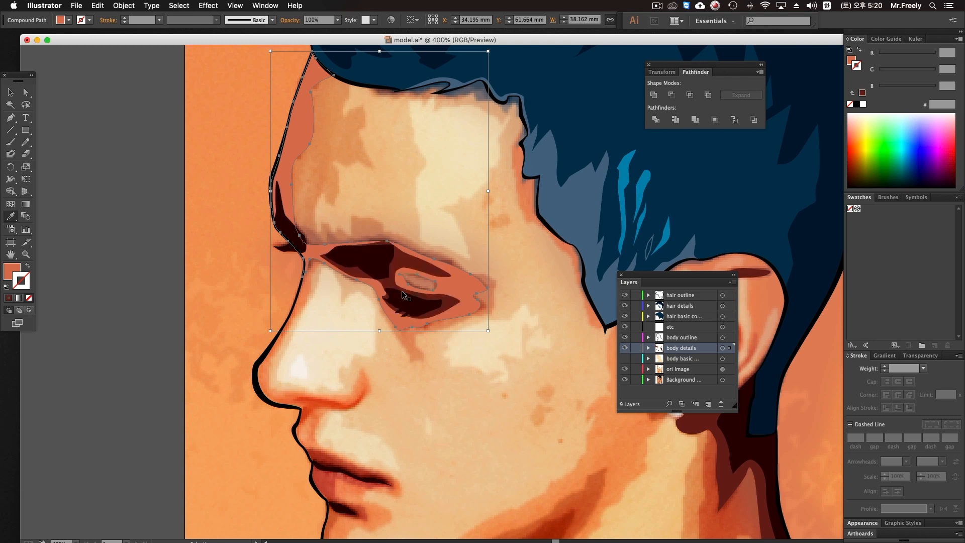
super+click(207, 284)
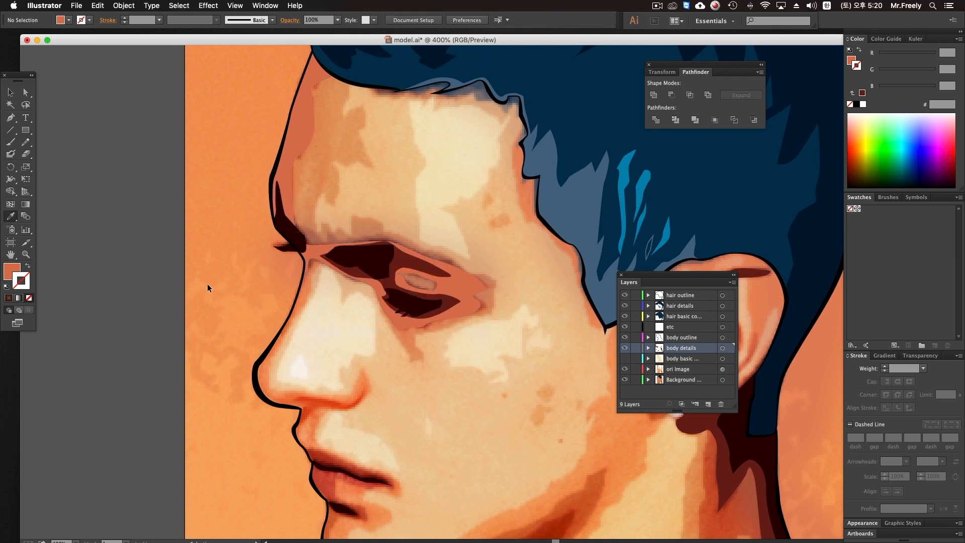
Hide the ori image and Background layers to check the vector shapes of the whole head on their own.
alt+super+click(320, 335)
alt+super+click(320, 335)
drag(513, 288, 384, 294)
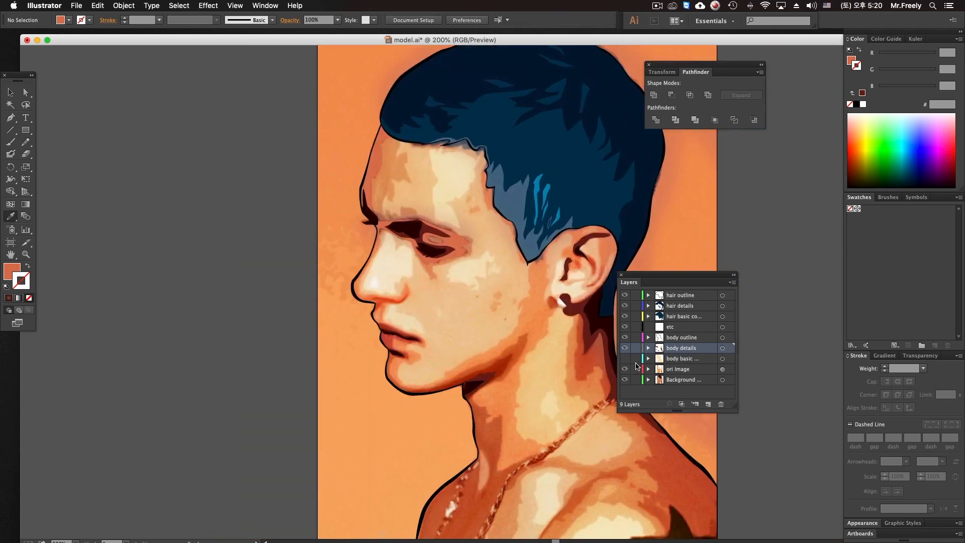
click(625, 373)
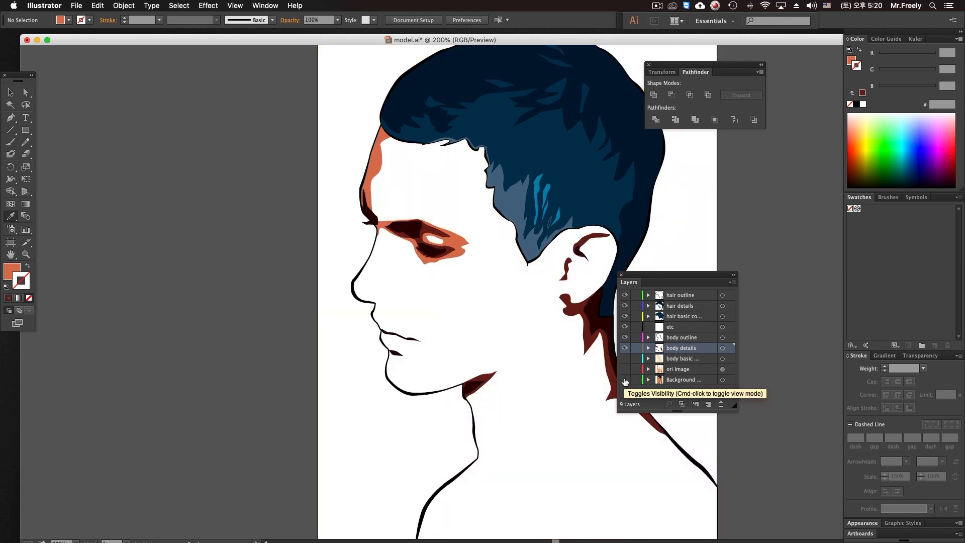
Show the ori image and Background layers again around the eye area.
drag(626, 382, 626, 371)
super+click(442, 255)
super+click(441, 255)
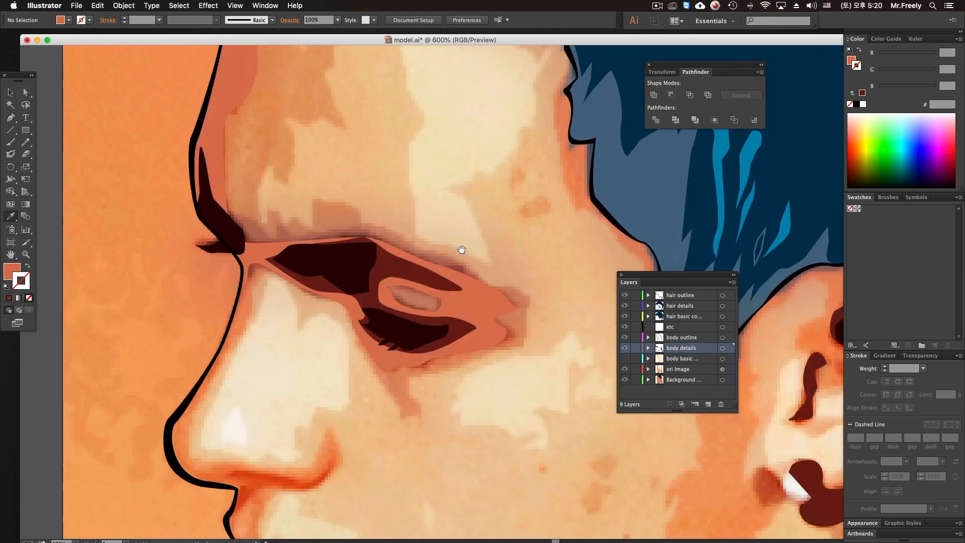
Move the reddish-orange forehead-and-eye shape aside to compare it with the image beneath, return it to its place and deselect it.
drag(467, 297, 533, 107)
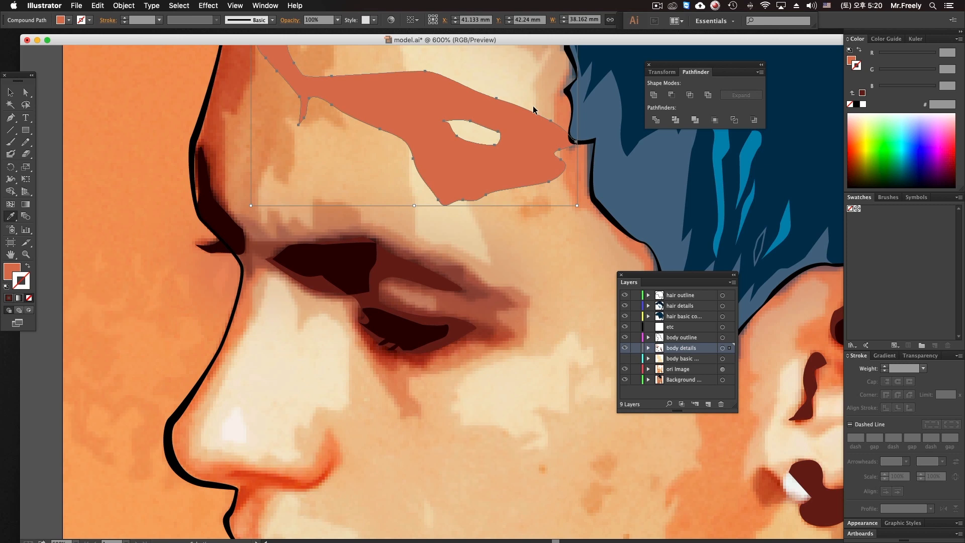
drag(420, 74, 360, 240)
click(162, 287)
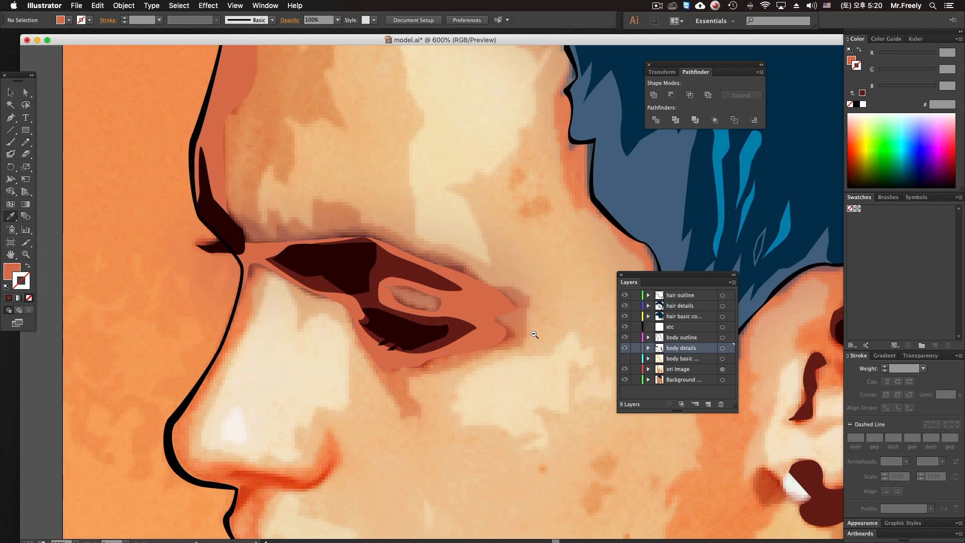
Show the body basic layer and examine the face shadows against the flat skin colour across the whole portrait.
click(625, 367)
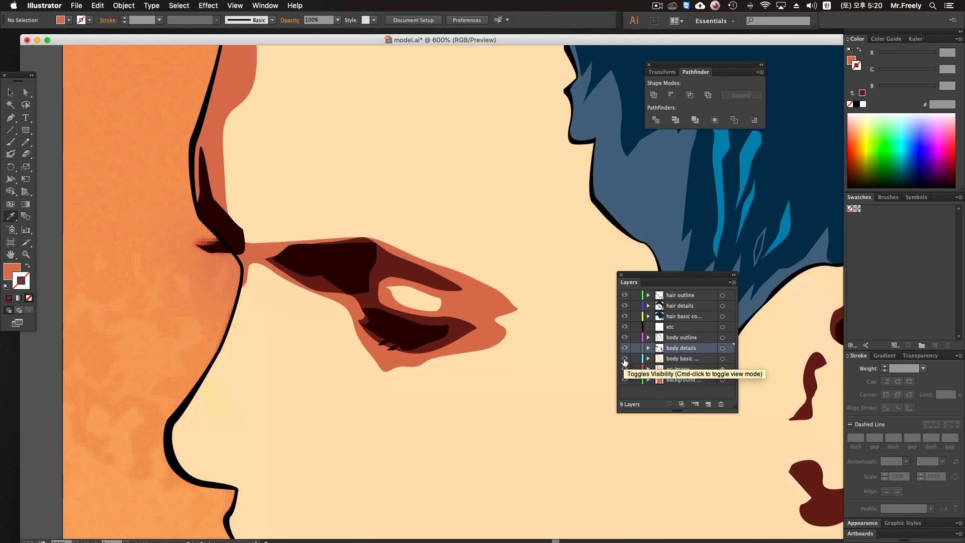
key(super+space)
alt+super+click(250, 329)
alt+super+click(249, 329)
alt+super+click(250, 330)
alt+super+click(249, 330)
drag(508, 280, 54, 304)
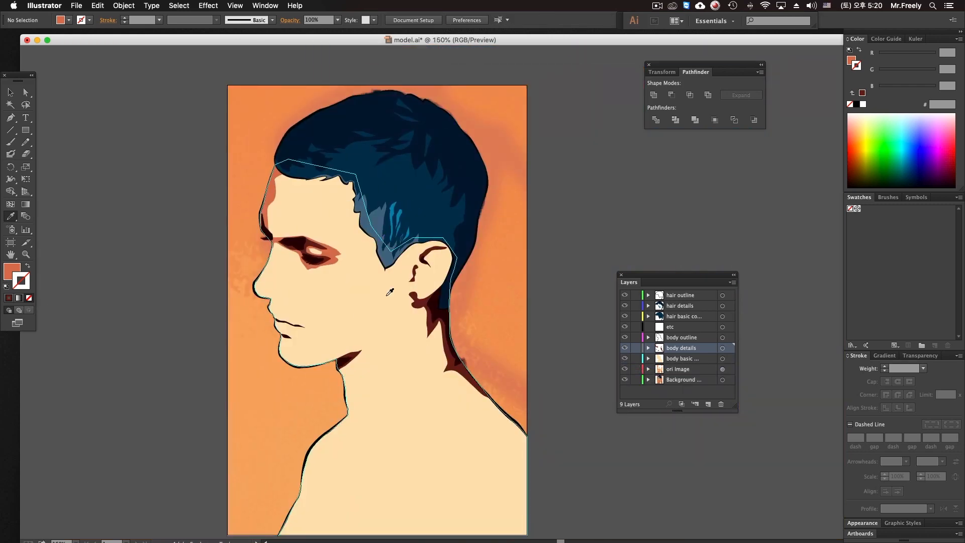
drag(419, 238, 455, 217)
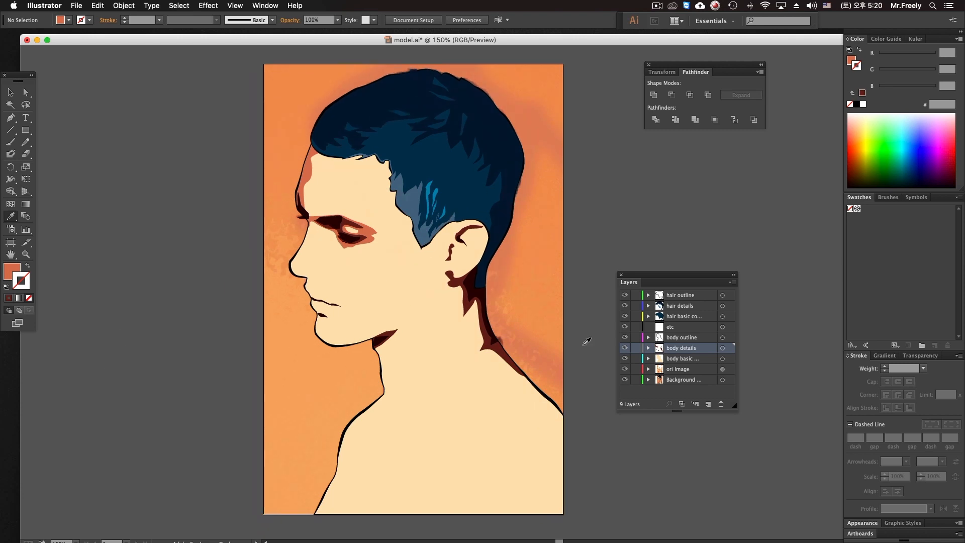
Compare the portrait with and without the body details layer by switching its visibility off and on.
click(625, 348)
click(625, 348)
super+click(402, 270)
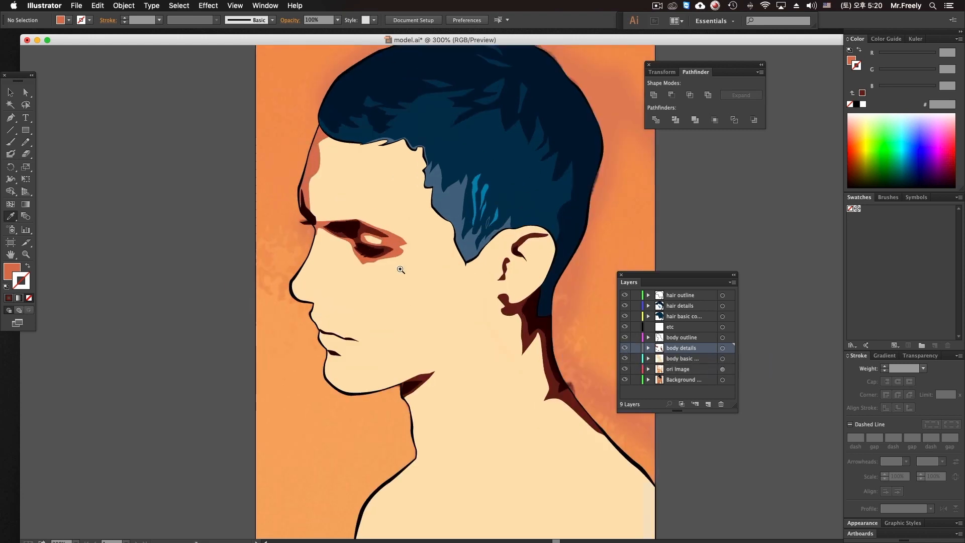
super+click(401, 272)
click(625, 348)
click(625, 348)
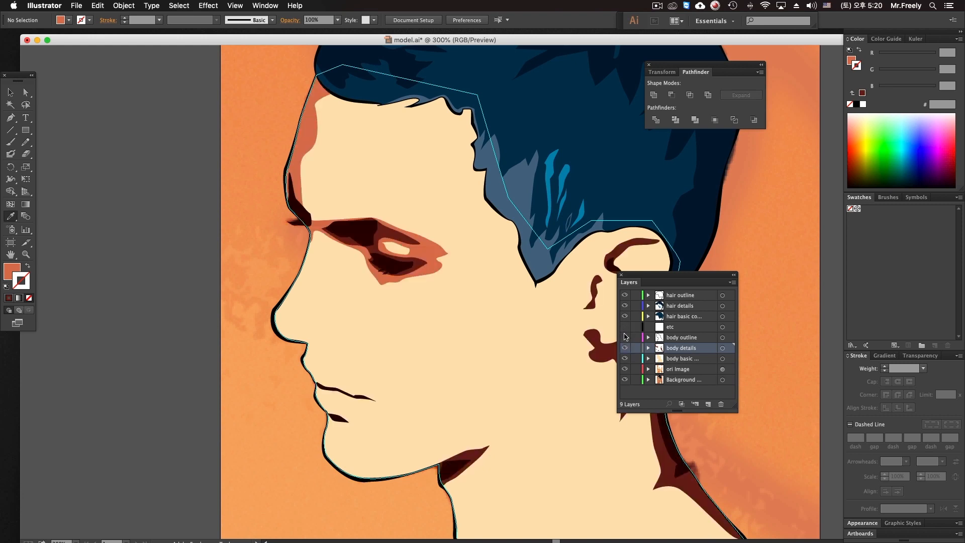
Hide the etc, body outline and body details layers, and make the body basic layer active.
drag(625, 338, 626, 349)
click(625, 359)
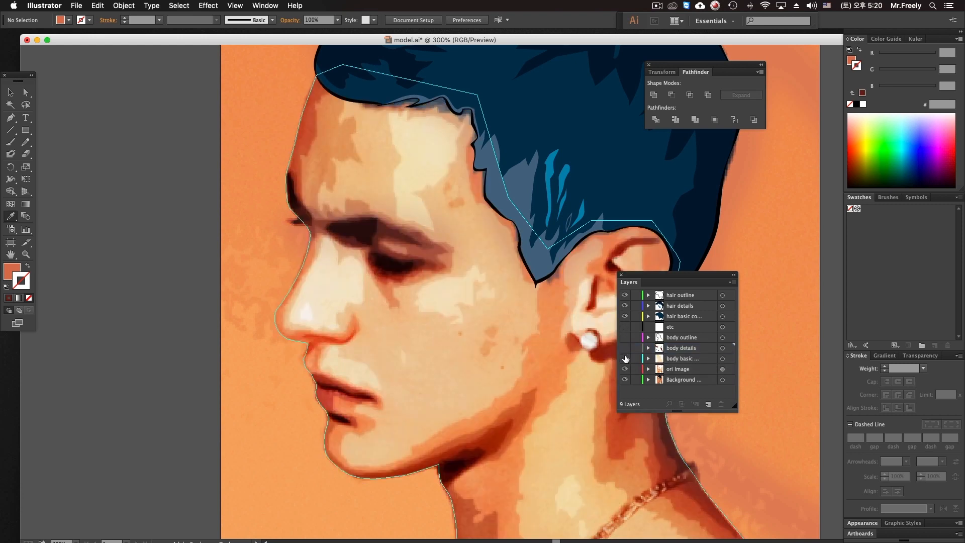
click(625, 359)
click(625, 358)
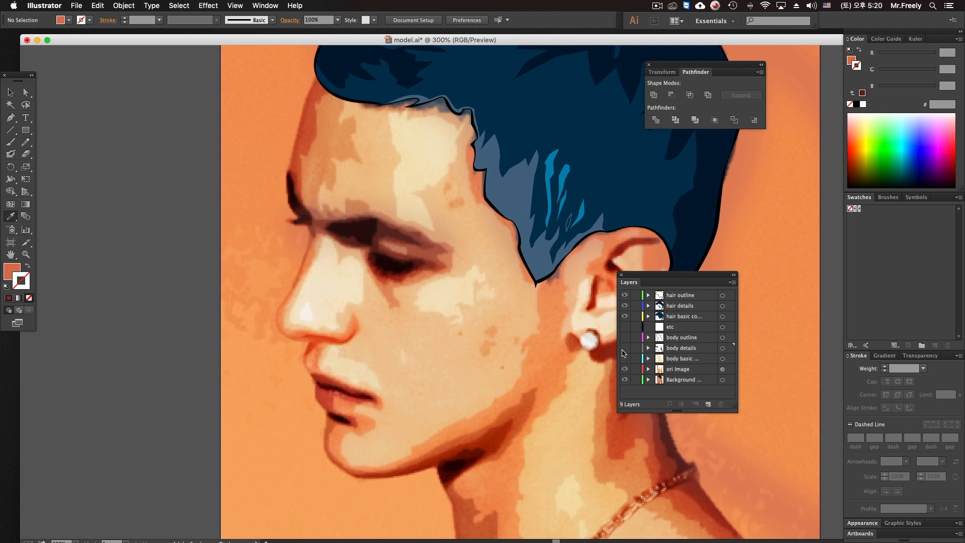
click(625, 359)
click(676, 360)
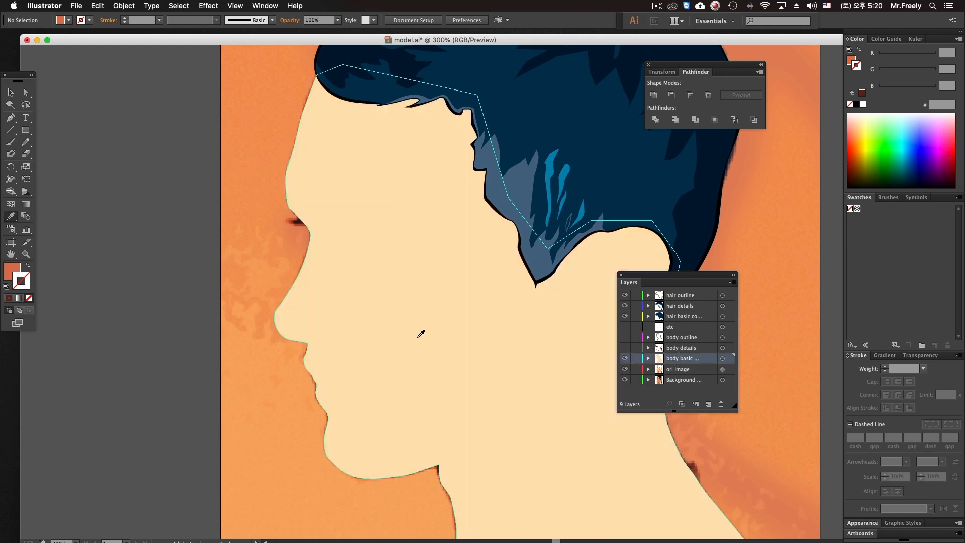
Try recolouring the skin base shape from the image by moving it aside and sampling the face, then undo both changes.
drag(433, 330, 615, 329)
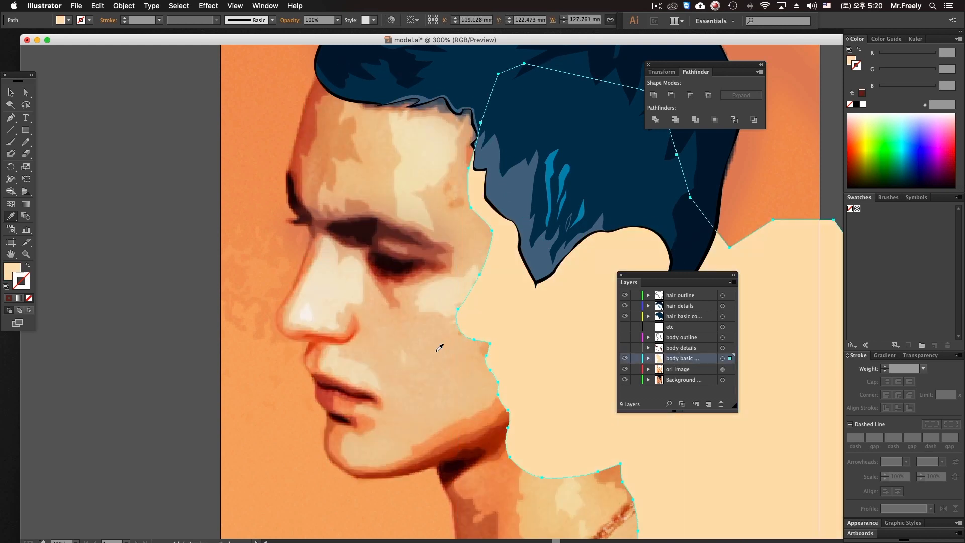
click(455, 303)
key(super+z)
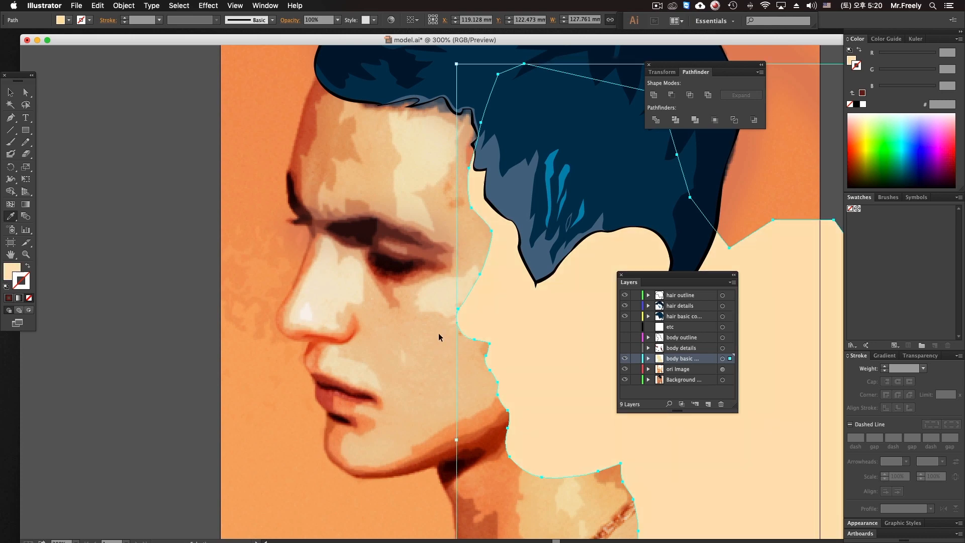
key(super+z)
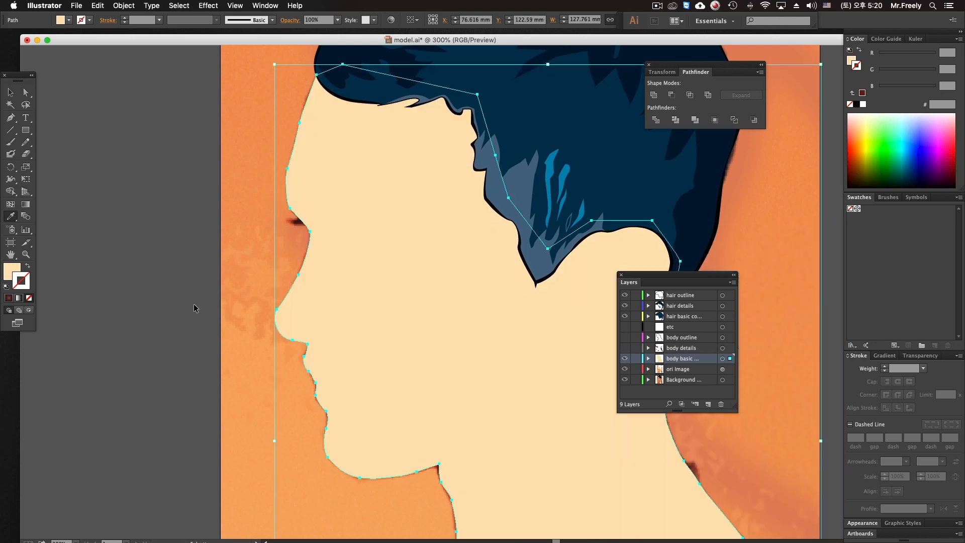
key(super+y)
key(super+y)
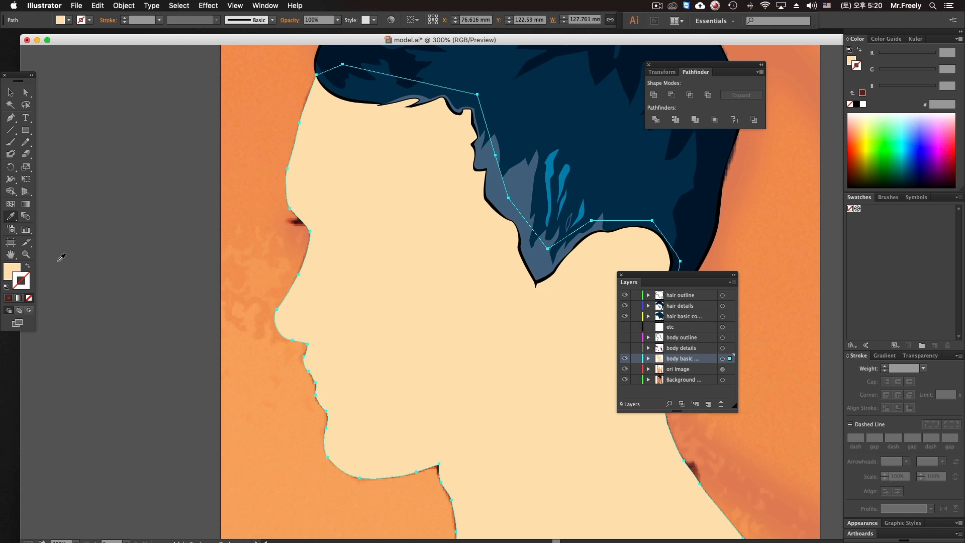
Fill the skin base shape with the light peach (RGB 255, 217, 178) sampled from the cheek in the image, without a stroke.
click(31, 268)
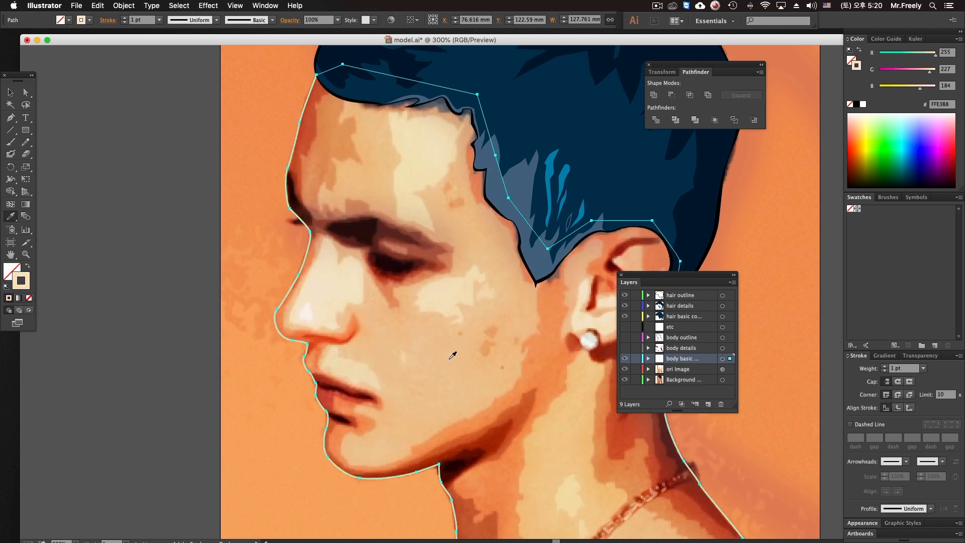
key(shift+x)
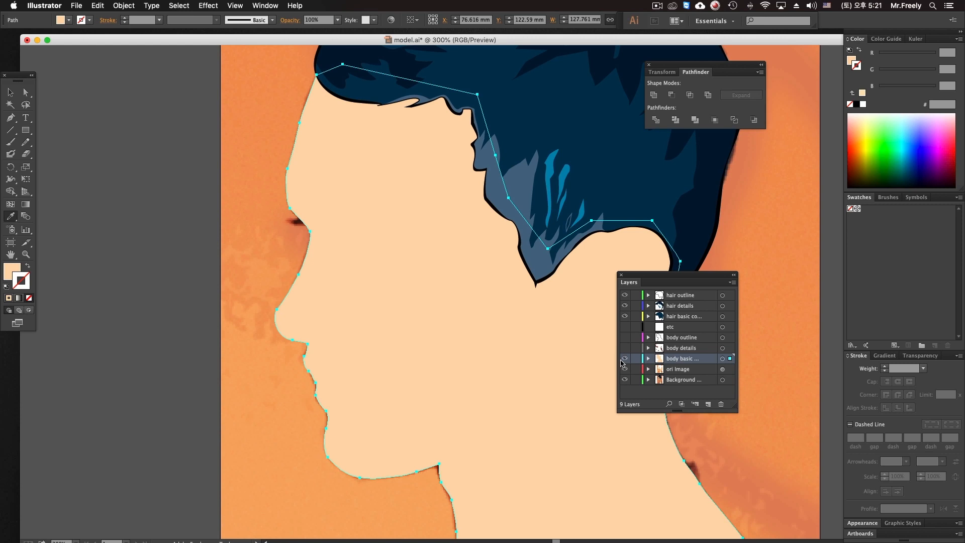
click(624, 359)
click(624, 359)
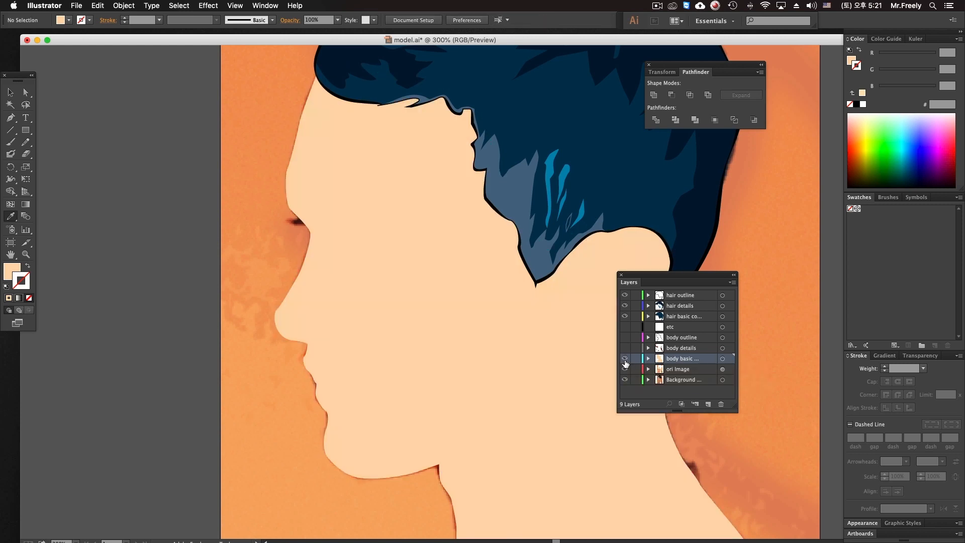
Show the body details and body outline layers, hide the body basic layer, and make body details active.
drag(625, 349, 625, 330)
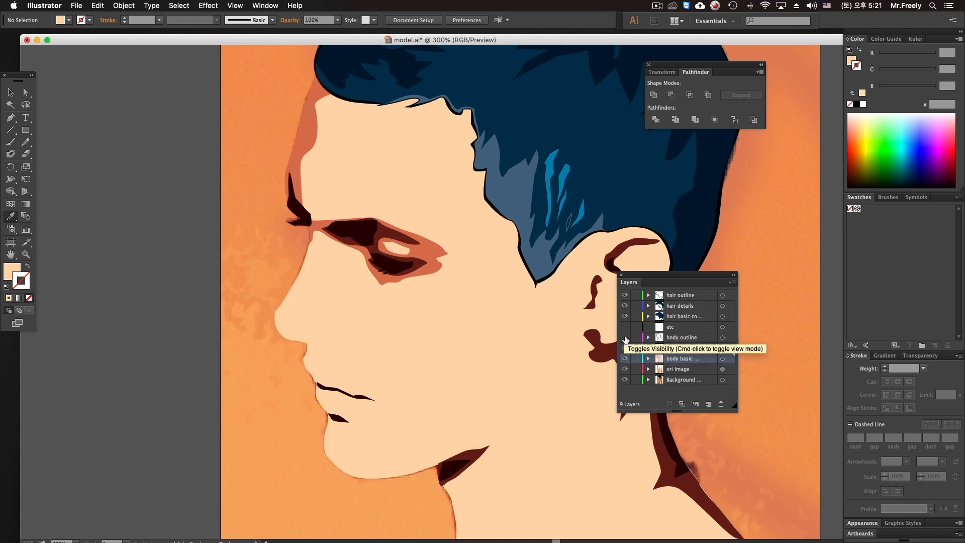
click(625, 337)
click(625, 349)
click(625, 348)
click(624, 359)
click(669, 349)
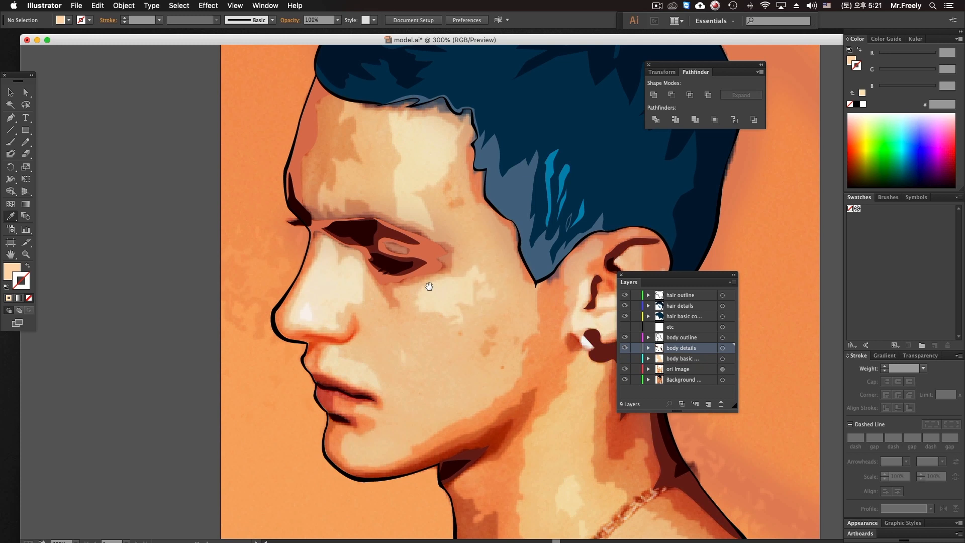
Try moving the forehead-and-eye shape below the eye and sampling a new fill from the eye shadow, then undo both changes.
click(29, 266)
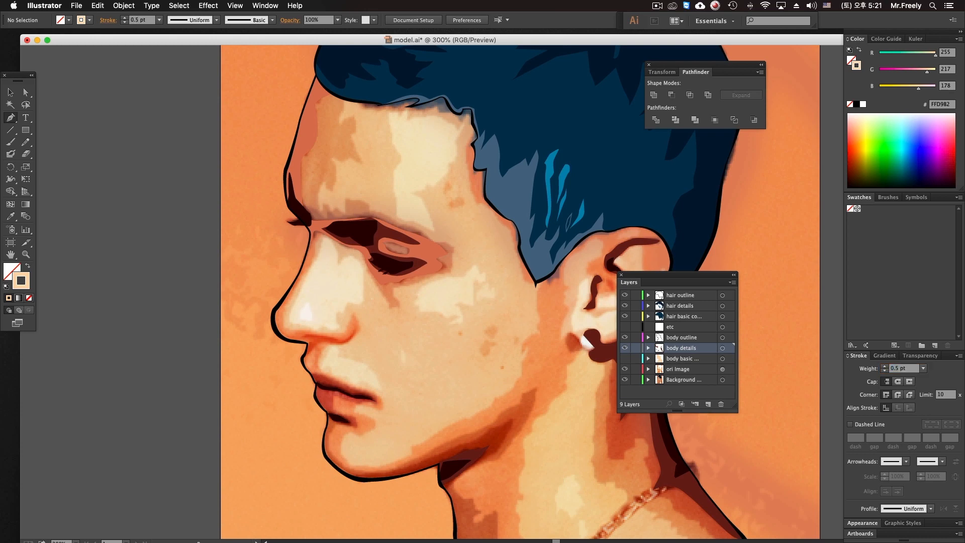
drag(351, 322, 353, 253)
super+click(360, 275)
super+click(360, 275)
drag(427, 215, 278, 274)
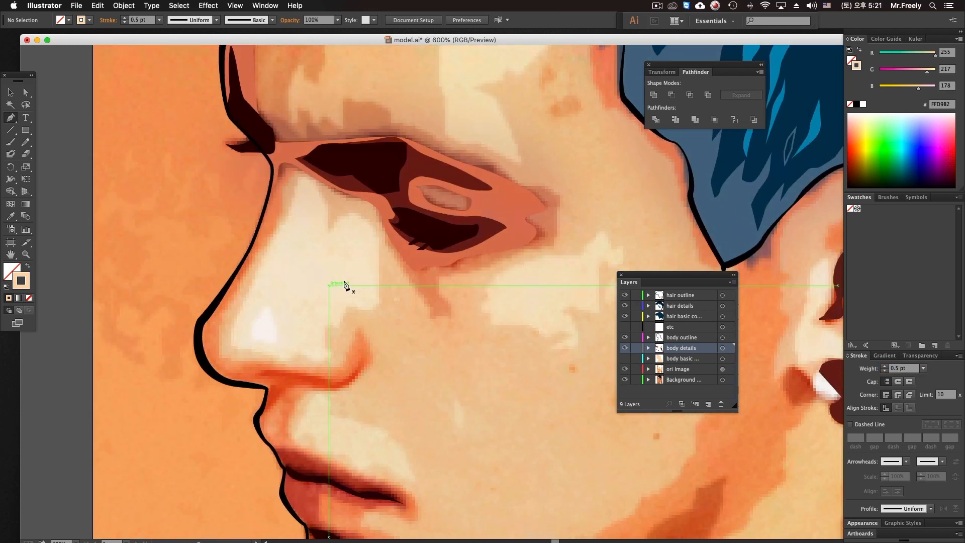
drag(414, 262, 457, 415)
click(10, 216)
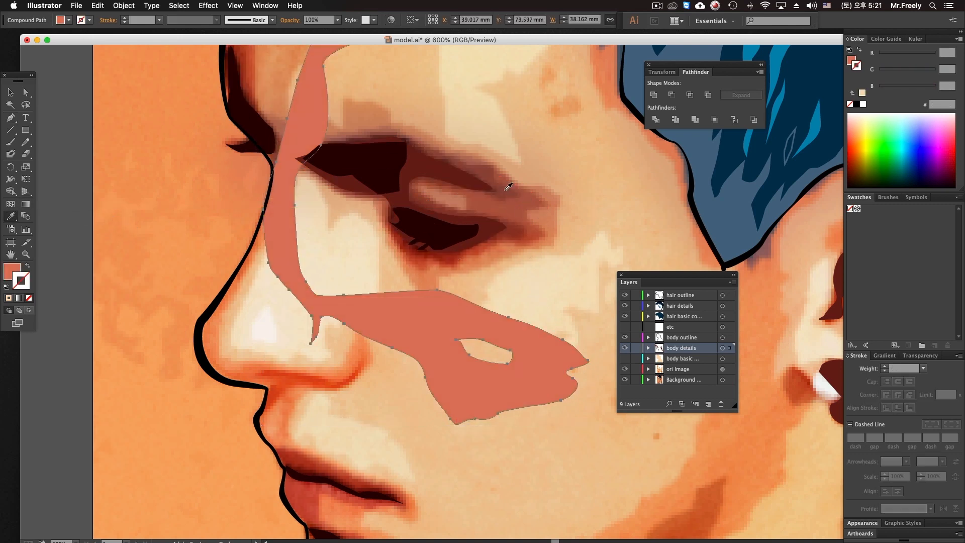
click(505, 190)
key(super+z)
key(super+z)
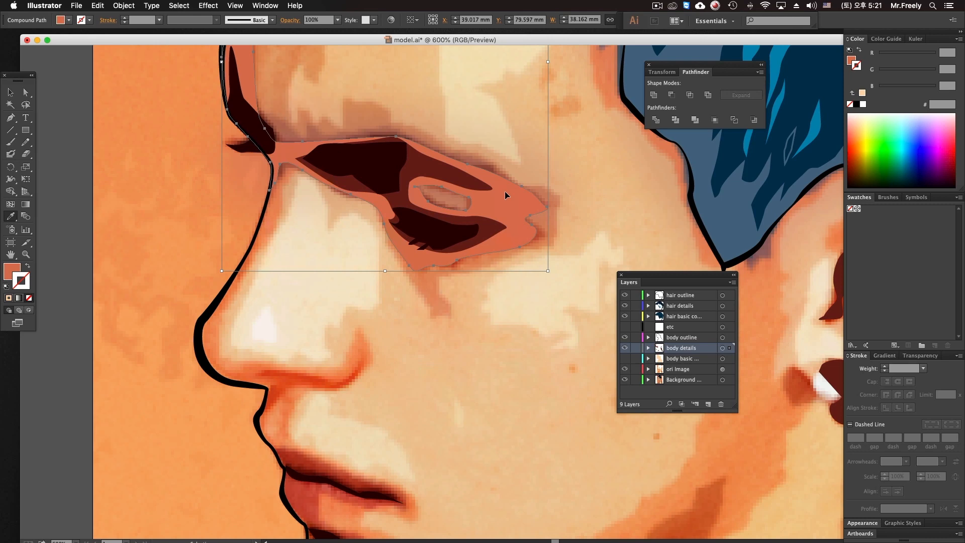
Try moving the forehead-and-eye shape off the forehead and sampling the shadow beneath as its fill, then undo both changes.
drag(393, 158, 414, 284)
drag(257, 149, 502, 150)
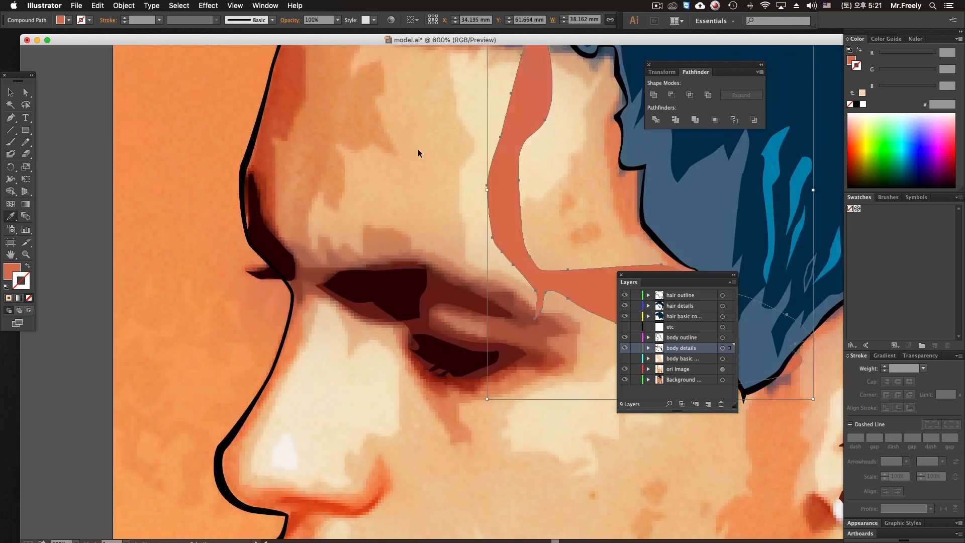
click(262, 146)
key(super+z)
key(super+z)
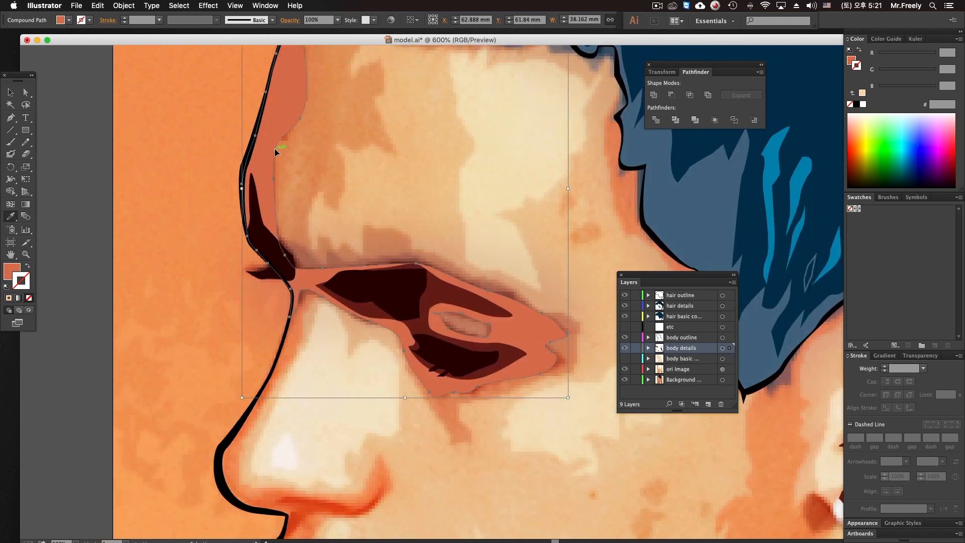
Fill the forehead-and-eye shape with the red-brown (RGB 203, 102, 79) sampled from the forehead shadow in the image, without a stroke, and deselect it.
click(28, 267)
click(262, 142)
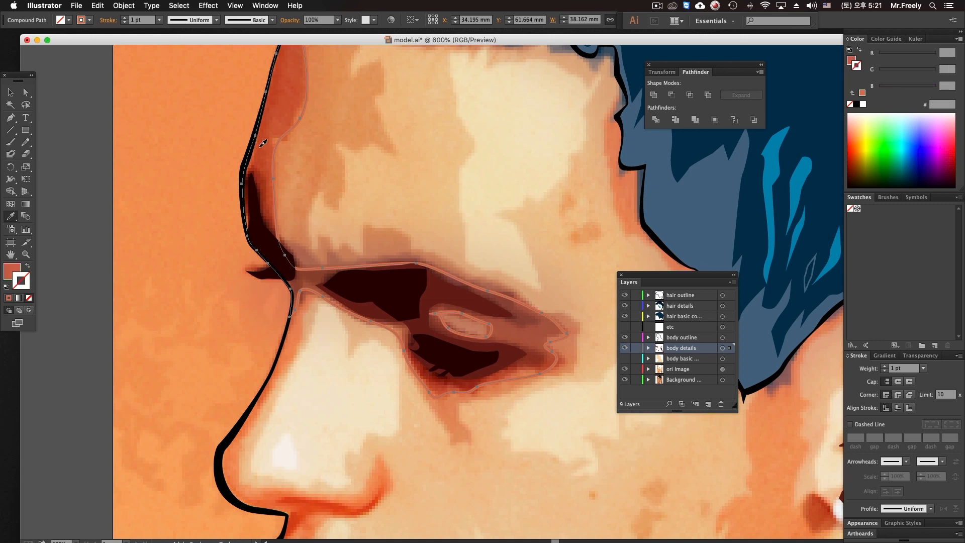
super+click(159, 168)
Examine the forehead, eye, nose and mouth areas of the image for further mid-tone shadows to trace.
drag(374, 339, 384, 198)
drag(380, 300, 373, 209)
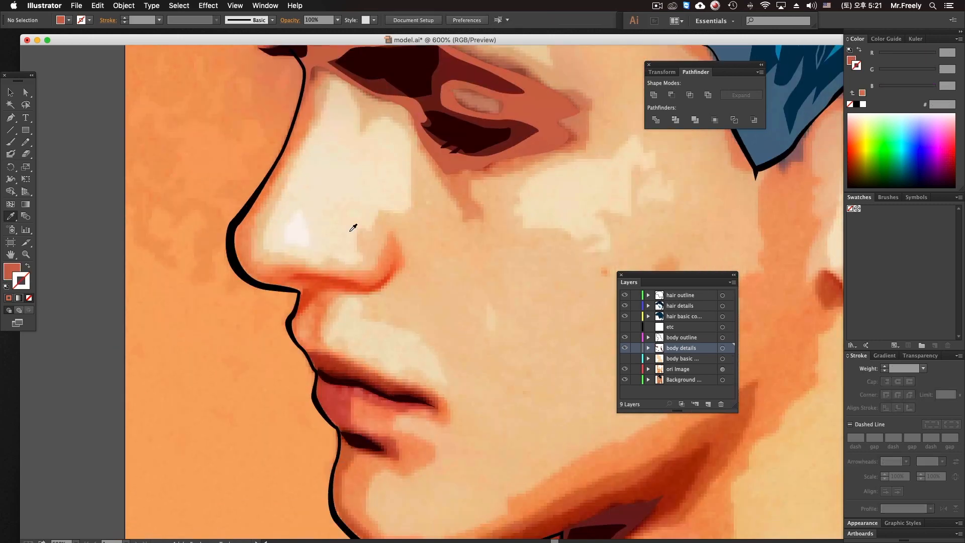
drag(150, 160, 128, 244)
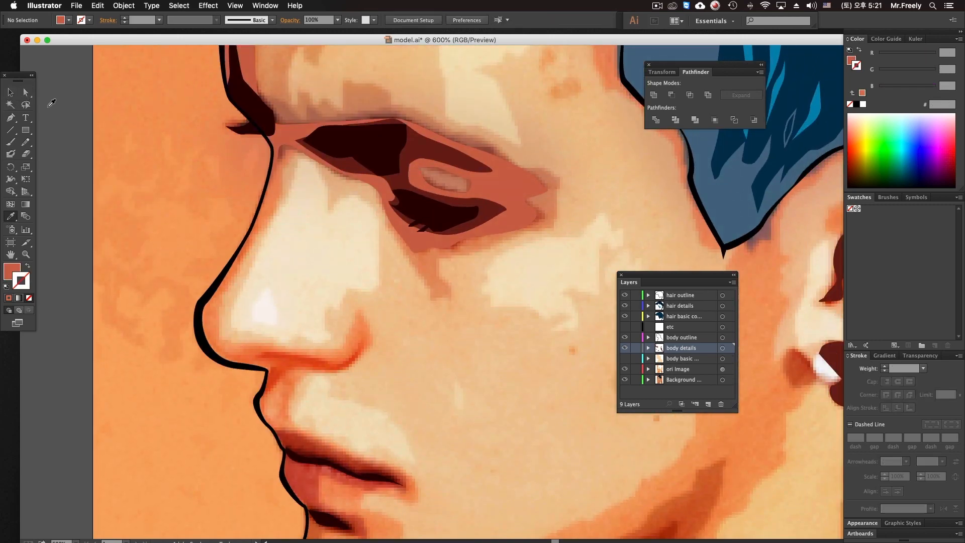
click(12, 119)
drag(199, 102, 207, 308)
drag(322, 219, 367, 240)
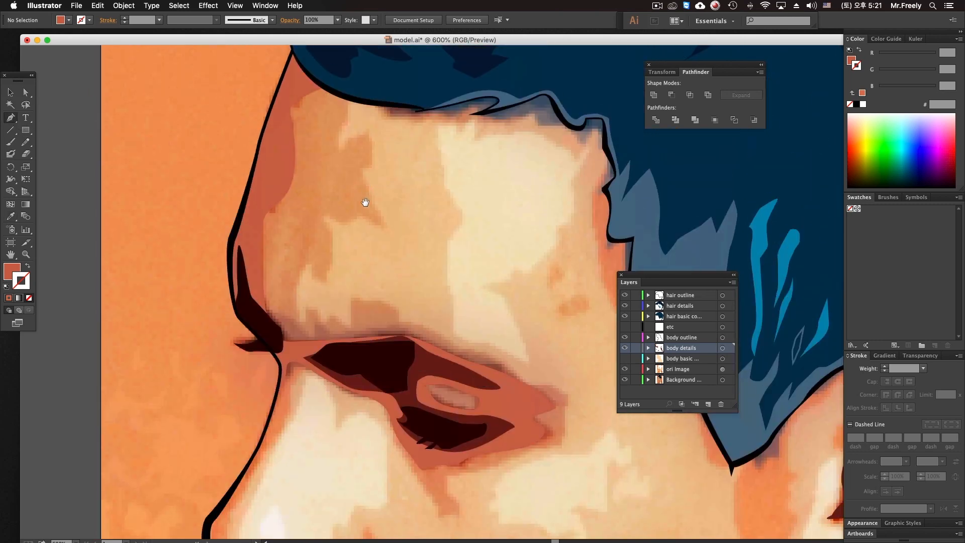
drag(367, 196, 362, 71)
alt+super+click(345, 301)
alt+super+click(342, 314)
drag(423, 368, 239, 427)
super+click(336, 303)
super+click(331, 303)
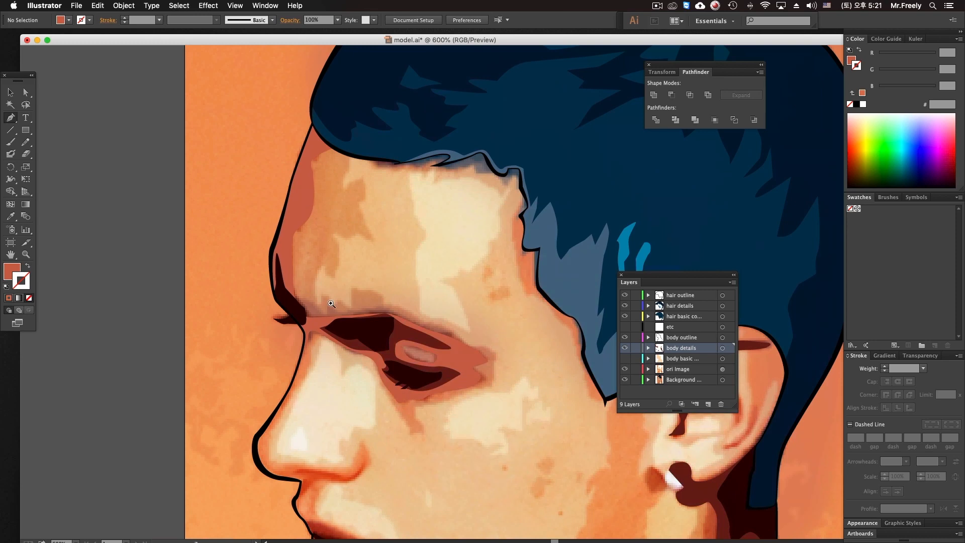
drag(343, 236, 283, 362)
drag(377, 243, 362, 216)
drag(373, 373, 383, 179)
alt+super+click(376, 326)
drag(377, 341, 405, 160)
drag(411, 264, 401, 268)
super+click(392, 292)
super+click(393, 293)
drag(427, 229, 343, 289)
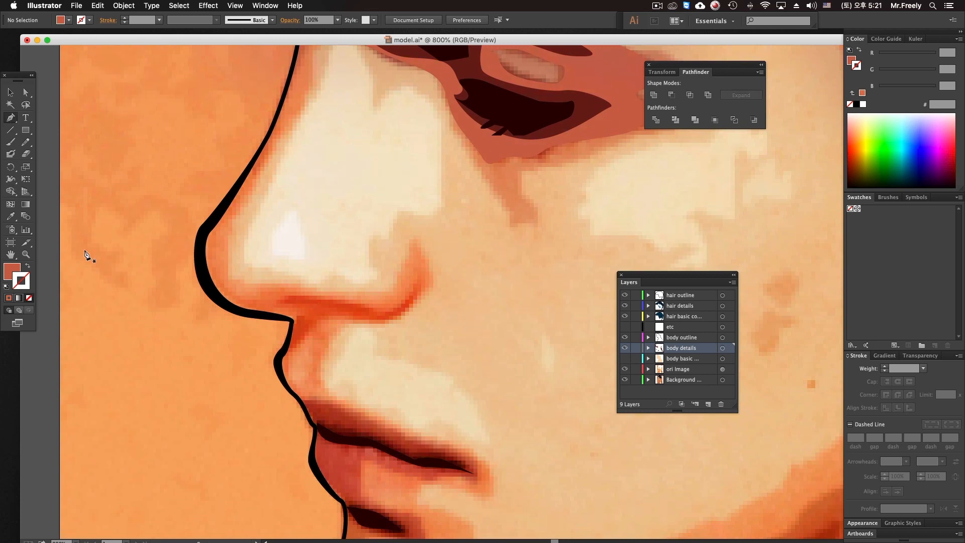
Trace the shadow under the nose, including its branch toward the upper lip, as an unfilled path with a 0.5 pt red-brown stroke.
click(28, 265)
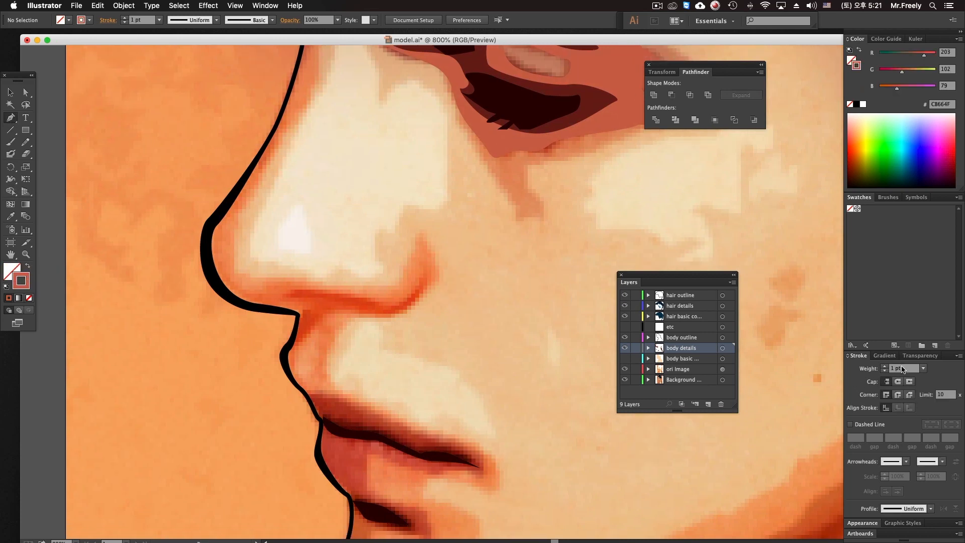
text(0.5)
key(Return)
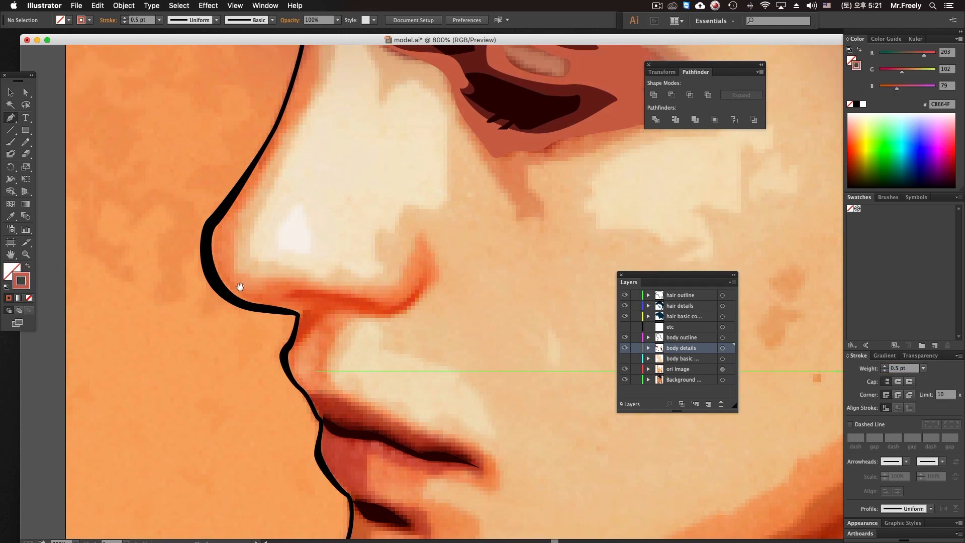
drag(315, 293, 399, 304)
drag(419, 300, 407, 311)
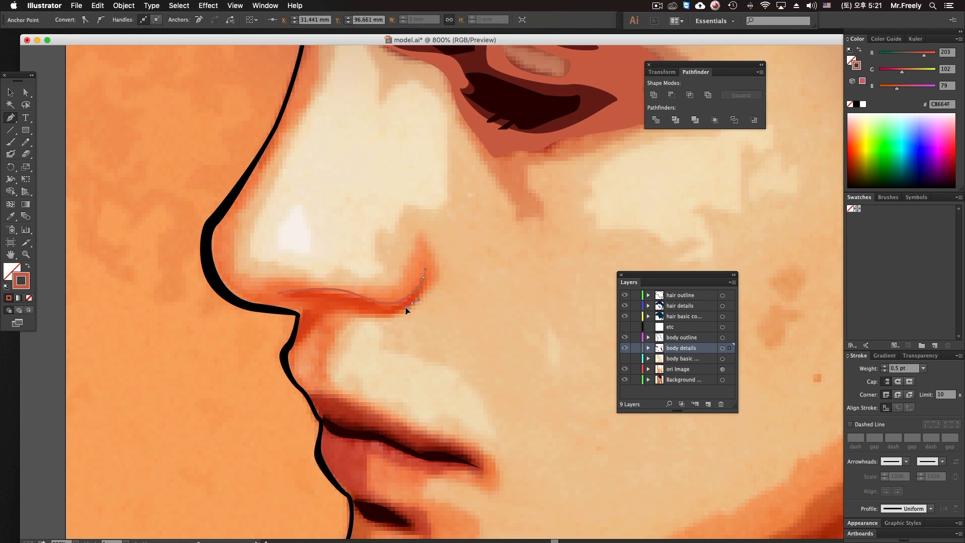
drag(330, 310, 283, 347)
drag(277, 292, 294, 303)
super+click(270, 363)
Change the nose shadow path's stroke to white and deselect it.
drag(367, 353, 347, 290)
alt+super+click(345, 297)
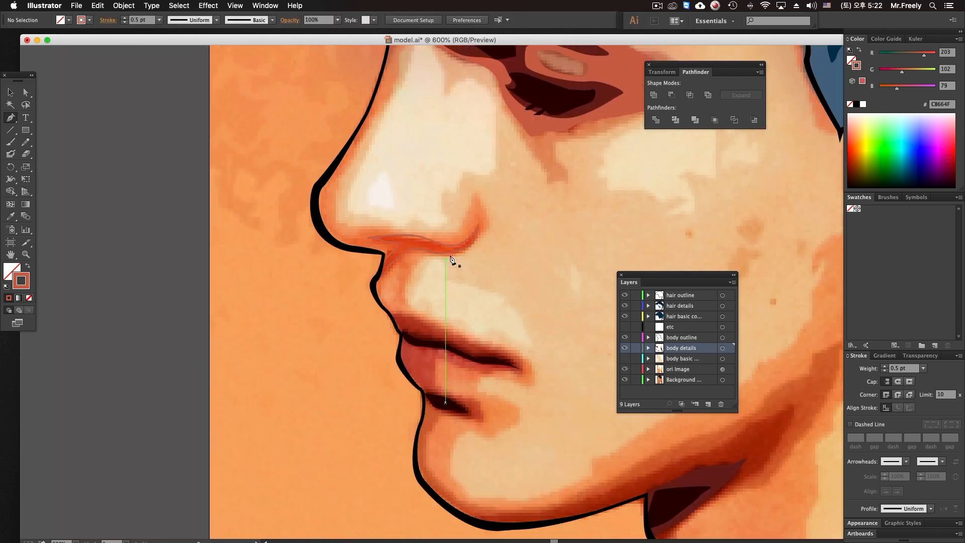
super+click(451, 252)
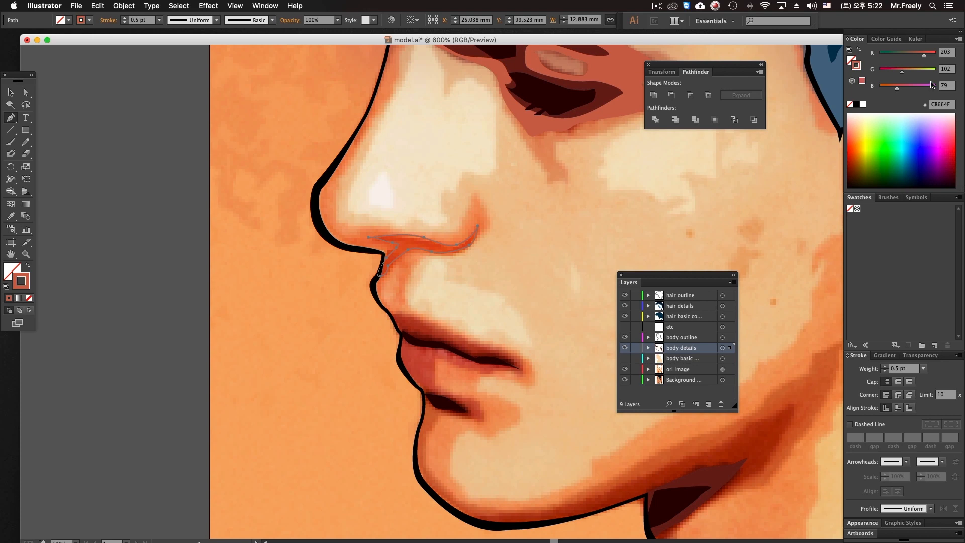
click(864, 104)
super+click(429, 262)
Trace the upper lip's dark area as a closed, unfilled path with a white 0.5 pt stroke.
mouse_move(448, 324)
mouse_down()
mouse_move(396, 282)
mouse_move(388, 257)
mouse_move(343, 268)
mouse_move(364, 250)
mouse_up()
super+click(387, 265)
click(302, 235)
drag(411, 275, 477, 322)
drag(422, 301, 307, 251)
click(307, 249)
click(314, 262)
key(super+plus)
drag(434, 307, 469, 313)
super+click(403, 306)
alt+super+click(508, 355)
alt+super+click(508, 355)
alt+super+click(508, 355)
super+click(442, 287)
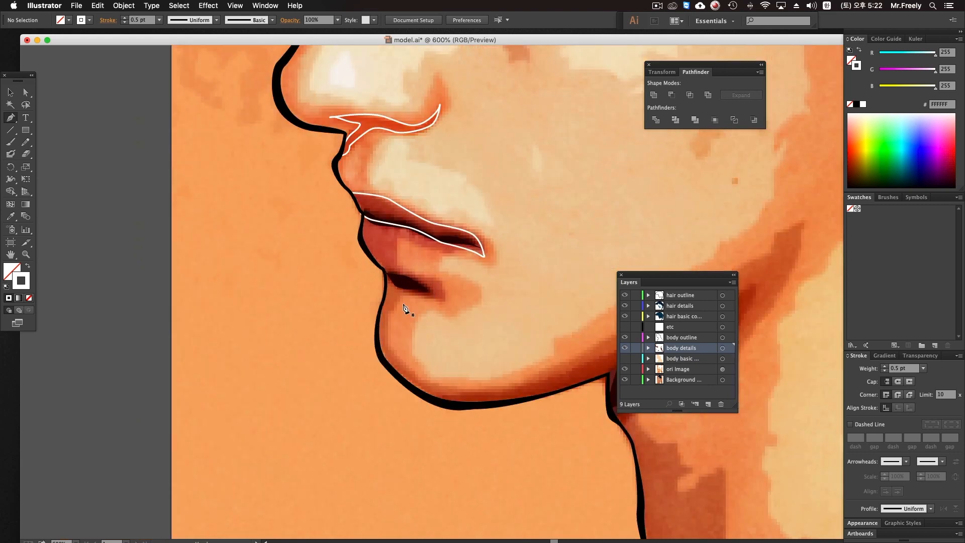
Start a path around the shadow below the lower lip and carry it down the inner edge of the chin shadow.
click(396, 274)
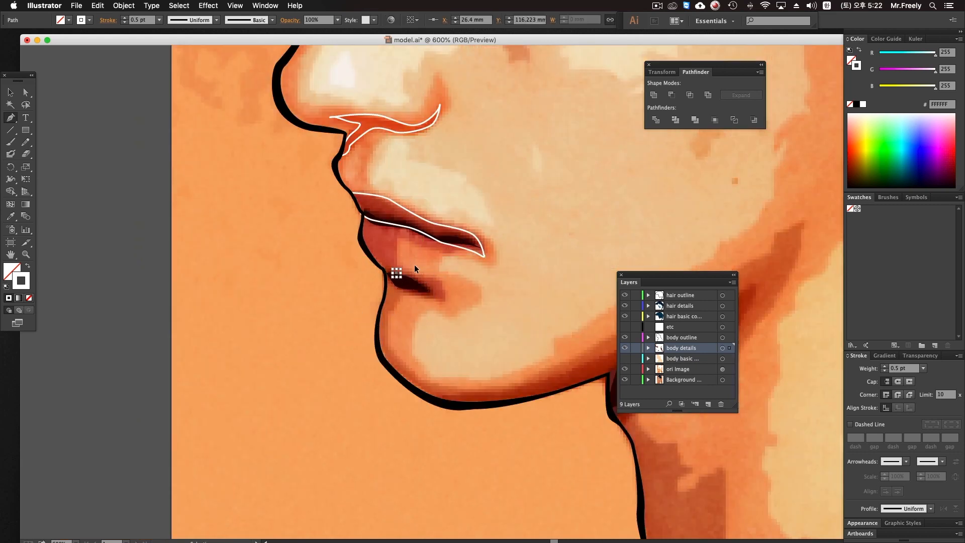
drag(429, 277, 396, 354)
drag(414, 337, 337, 320)
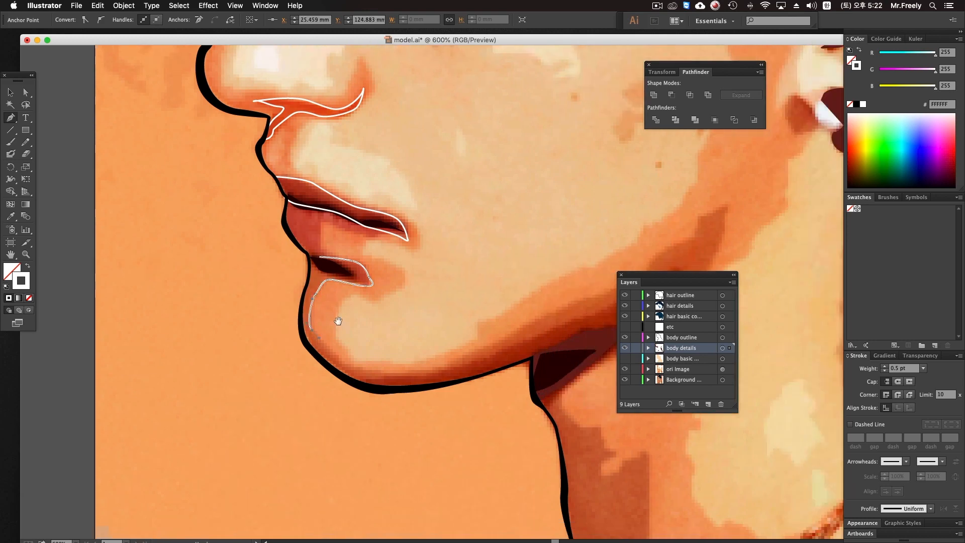
drag(375, 374, 390, 377)
scroll(391, 377, right, 5)
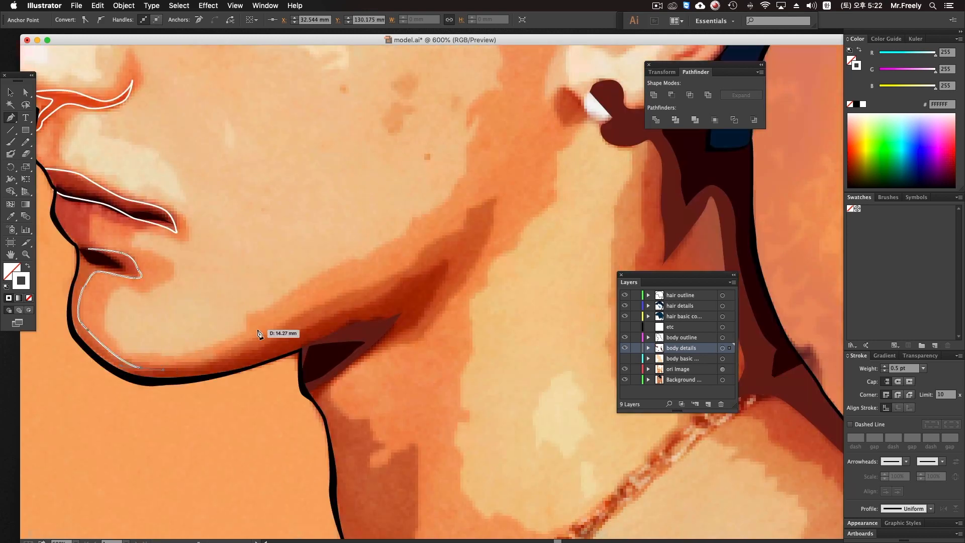
Continue the path along the jaw shadow's upper edge to its pointed tip and back below it to the front of the neck.
drag(266, 347, 302, 332)
drag(383, 299, 425, 278)
drag(435, 270, 447, 258)
click(458, 247)
drag(406, 329, 387, 340)
drag(325, 384, 320, 414)
drag(345, 375, 394, 261)
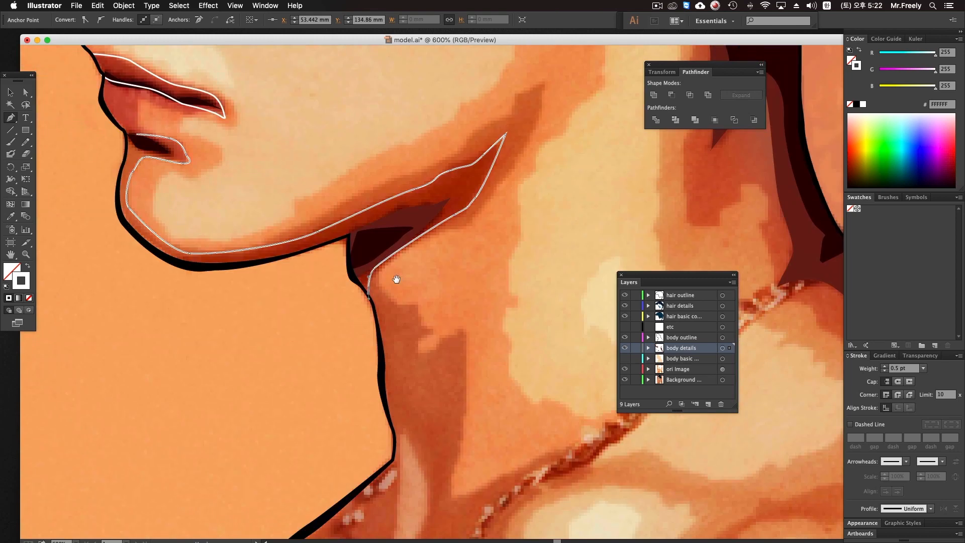
Continue the jaw shadow path up the front neck outline and back along the underside of the jaw and chin.
click(386, 304)
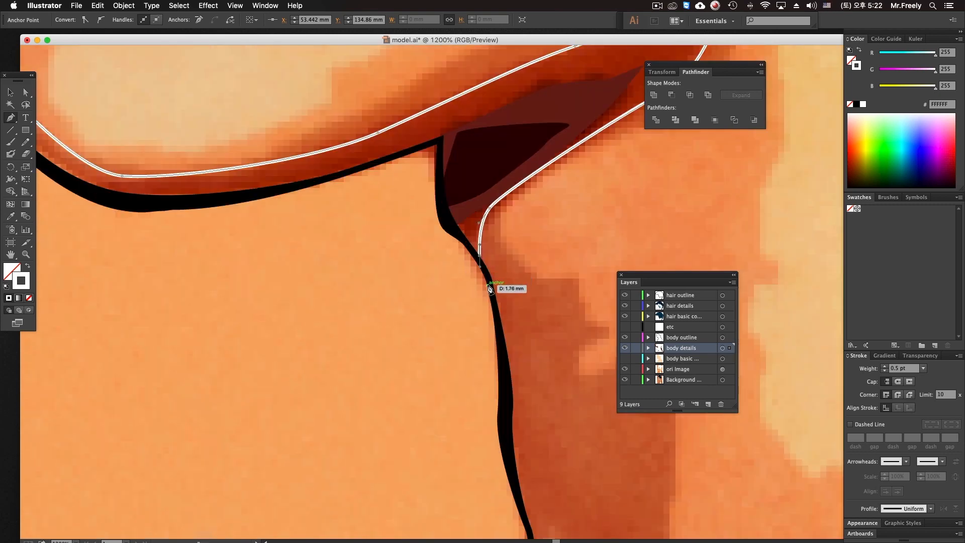
drag(457, 232, 447, 223)
drag(441, 182, 441, 172)
click(438, 139)
drag(359, 173, 467, 233)
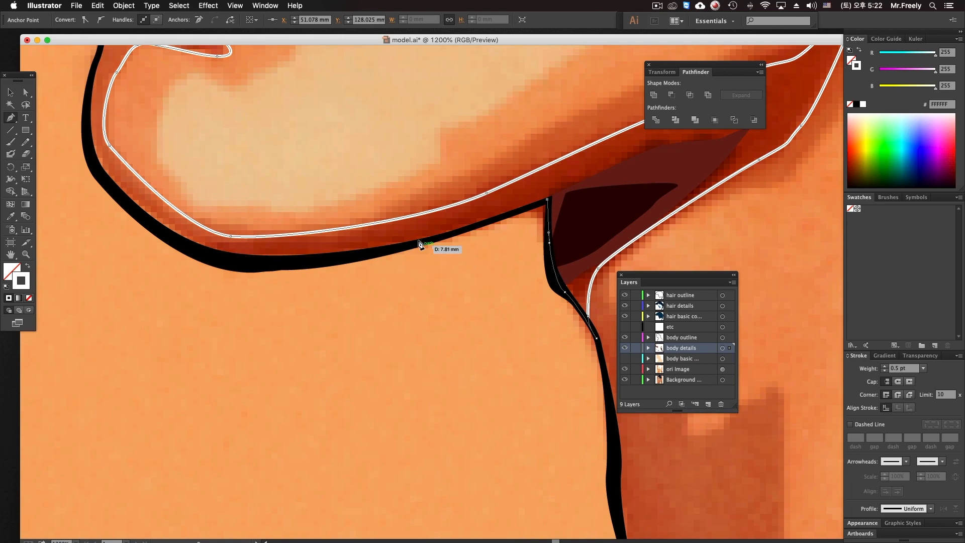
drag(410, 245, 475, 264)
drag(354, 273, 440, 339)
drag(364, 300, 334, 284)
Follow the chin outline up to the lower lip, undo the last three path edits, finish the jaw shadow shape and deselect it.
drag(356, 240, 387, 300)
drag(337, 274, 337, 239)
drag(356, 205, 366, 258)
drag(364, 215, 329, 182)
drag(336, 141, 338, 134)
drag(342, 141, 358, 222)
key(super+z)
key(super+z)
key(super+z)
drag(400, 344, 437, 343)
key(super+shift+a)
Trace the rounded shadow beside the earring as a closed white-stroked path and deselect it.
alt+super+click(531, 404)
alt+super+click(536, 405)
drag(553, 408, 323, 357)
alt+super+click(439, 349)
drag(449, 211, 384, 346)
mouse_move(379, 192)
mouse_down()
mouse_move(392, 212)
mouse_move(374, 197)
mouse_move(371, 208)
mouse_move(400, 216)
mouse_move(402, 266)
mouse_up()
click(391, 208)
click(392, 209)
key(super+shift+a)
Trace the long curved shadow inside the ear and the small shadow beside it as separate closed paths.
super+click(445, 222)
drag(453, 211, 454, 222)
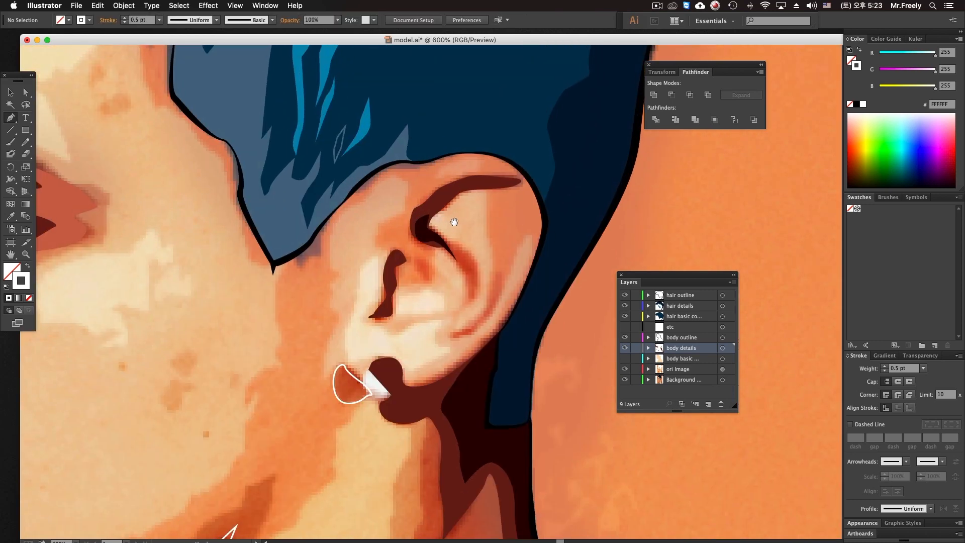
click(430, 217)
drag(454, 239, 411, 221)
click(431, 216)
super+click(479, 234)
drag(436, 279, 433, 224)
click(424, 217)
super+click(502, 199)
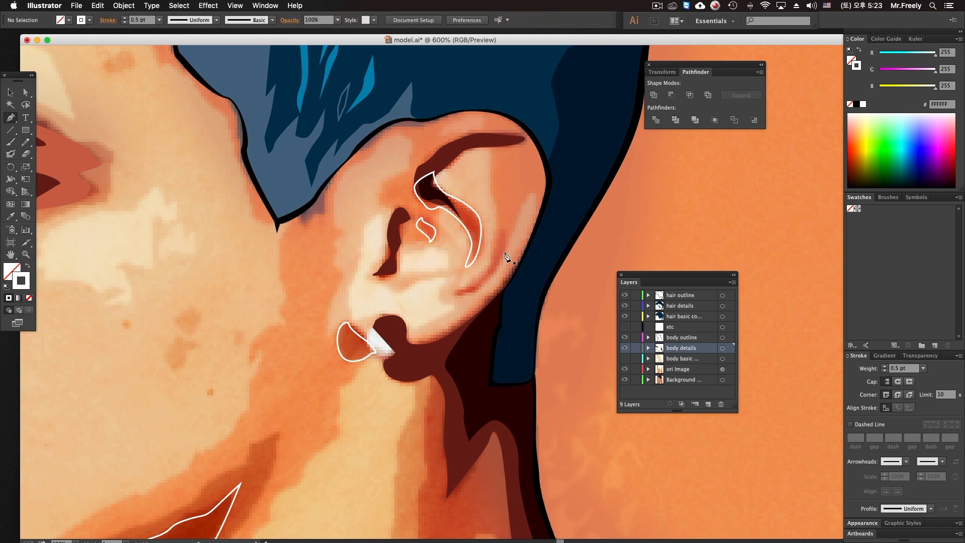
Trace the thin crescent shadow along the ear's lower outer rim as a closed path.
drag(507, 228, 507, 218)
click(501, 217)
mouse_move(456, 282)
mouse_down()
mouse_move(485, 277)
mouse_move(508, 230)
mouse_up()
click(501, 218)
super+click(499, 200)
Start a path below the earlobe and trace the neck shadow's inner edge down past the necklace onto the shoulder.
drag(377, 237, 426, 260)
drag(479, 353, 479, 321)
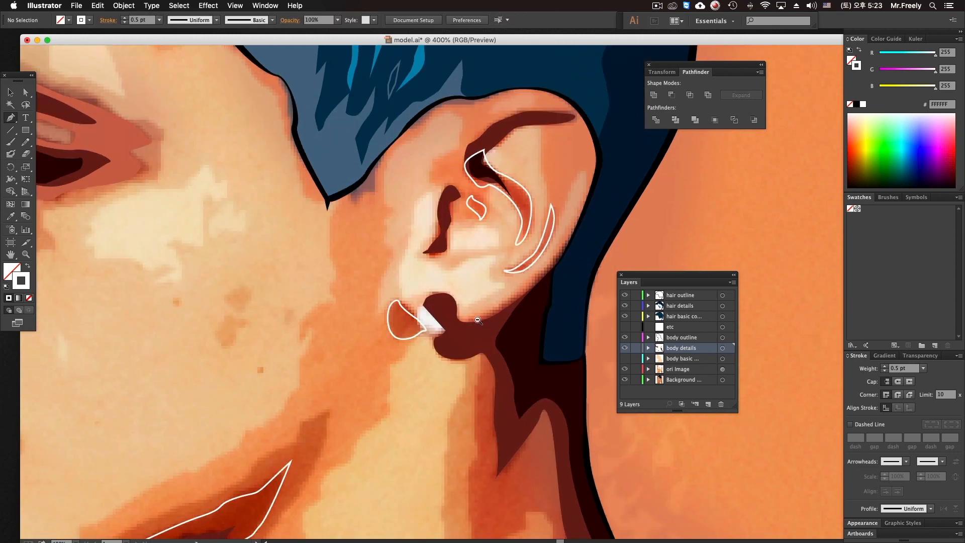
key(super+minus)
drag(492, 381, 476, 197)
click(436, 146)
drag(451, 155, 445, 213)
drag(452, 295, 458, 288)
drag(488, 258, 507, 266)
drag(489, 266, 462, 212)
drag(469, 242, 469, 257)
drag(474, 271, 433, 204)
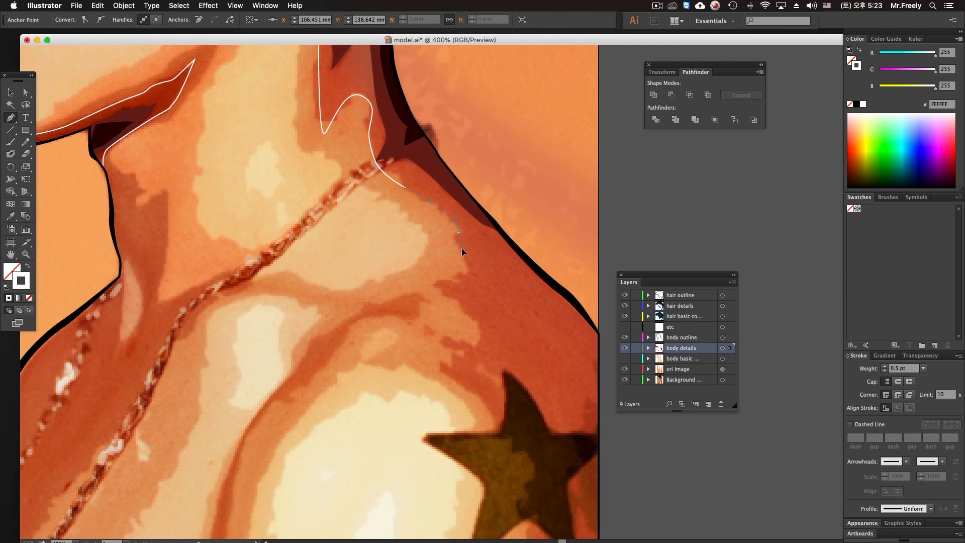
Continue the shadow path down the shoulder's jagged edge to the area above the star tattoo, redoing one misplaced curve.
drag(463, 279, 432, 285)
click(434, 286)
drag(472, 319, 480, 339)
drag(468, 339, 379, 268)
drag(398, 313, 456, 356)
key(super+z)
drag(399, 280, 389, 308)
click(373, 298)
drag(444, 349, 431, 245)
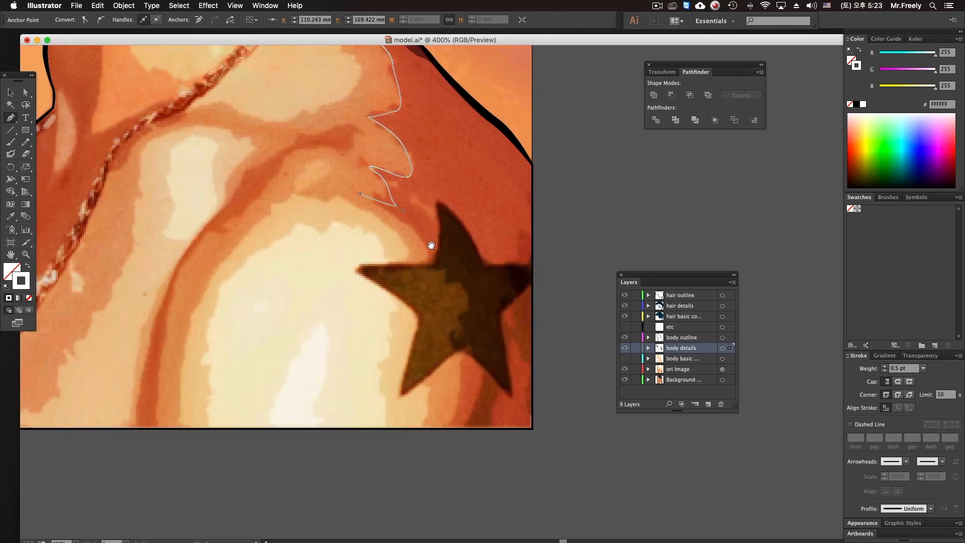
Extend the shoulder shadow path down across the star tattoo to the image's bottom edge, redoing misplaced anchor points.
drag(457, 437, 422, 443)
key(ctrl+z)
alt+super+click(454, 431)
alt+super+click(455, 434)
drag(422, 217, 474, 424)
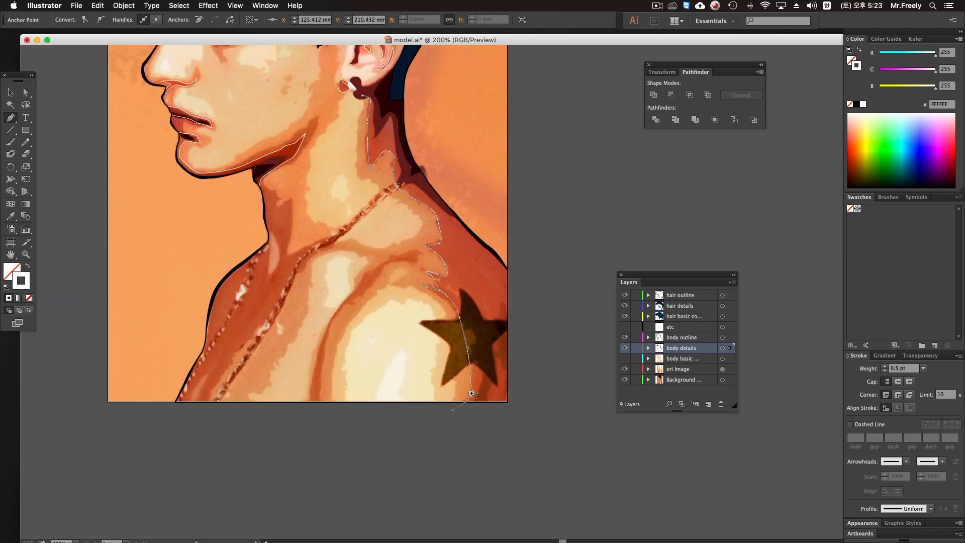
super+click(471, 394)
super+click(472, 394)
super+click(472, 393)
drag(425, 166, 491, 377)
super+click(472, 394)
click(370, 454)
key(super+z)
click(371, 450)
click(370, 454)
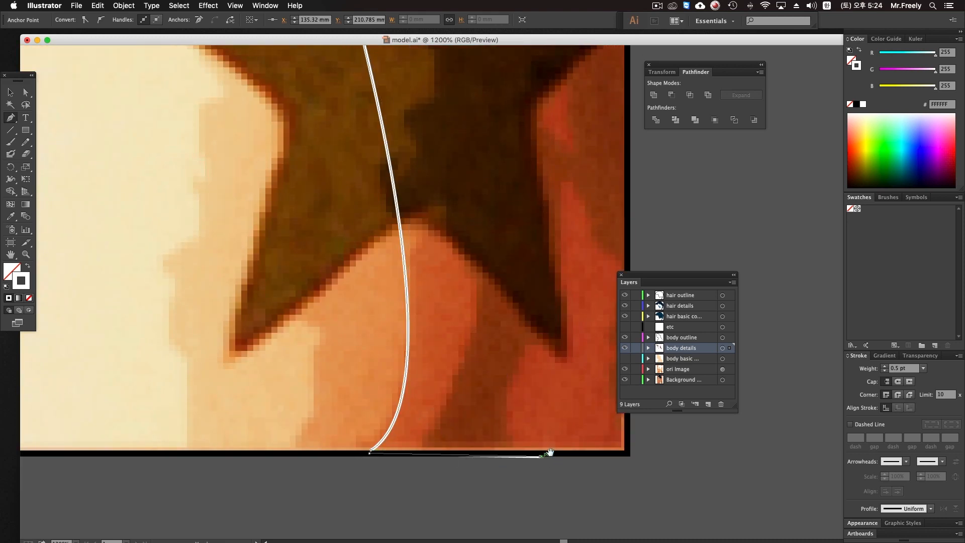
Continue the shoulder shadow path around the artboard's lower-right corner and up its side to the shoulder outline.
scroll(550, 453, right, 2)
scroll(550, 453, down, 1)
scroll(601, 442, up, 6)
scroll(602, 443, right, 2)
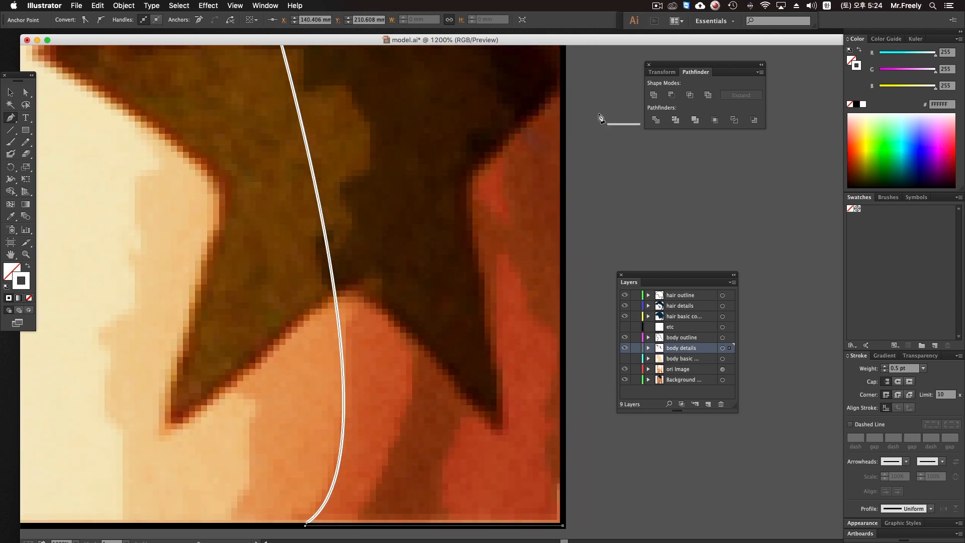
drag(580, 72, 566, 350)
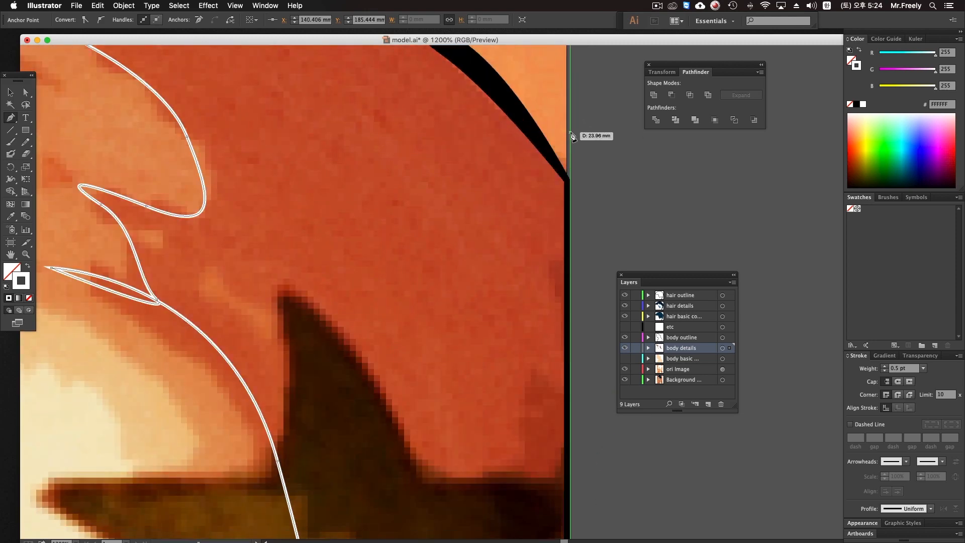
click(571, 179)
Continue the shadow path up along the black shoulder outline toward the back of the neck.
alt+super+click(583, 227)
alt+super+click(553, 226)
alt+super+click(552, 227)
drag(228, 328, 409, 377)
super+click(426, 368)
super+click(425, 367)
drag(498, 268, 384, 375)
click(381, 303)
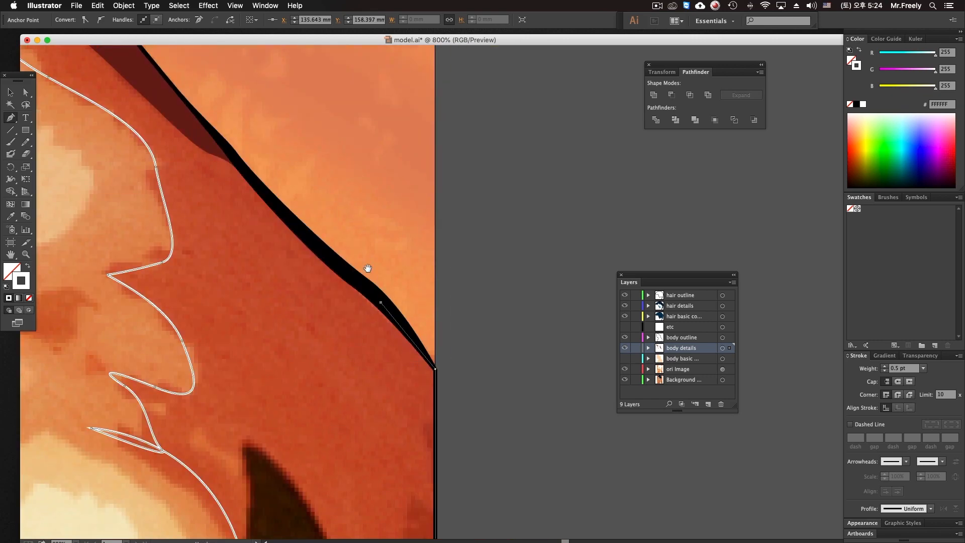
drag(368, 268, 404, 293)
click(362, 279)
click(318, 233)
drag(247, 147, 393, 265)
click(396, 277)
click(322, 201)
scroll(372, 302, up, 10)
scroll(372, 302, left, 8)
Carry the path up the back of the neck, close it below the earlobe and deselect the neck-and-shoulder shape.
click(386, 322)
click(369, 137)
drag(336, 75, 444, 325)
click(391, 267)
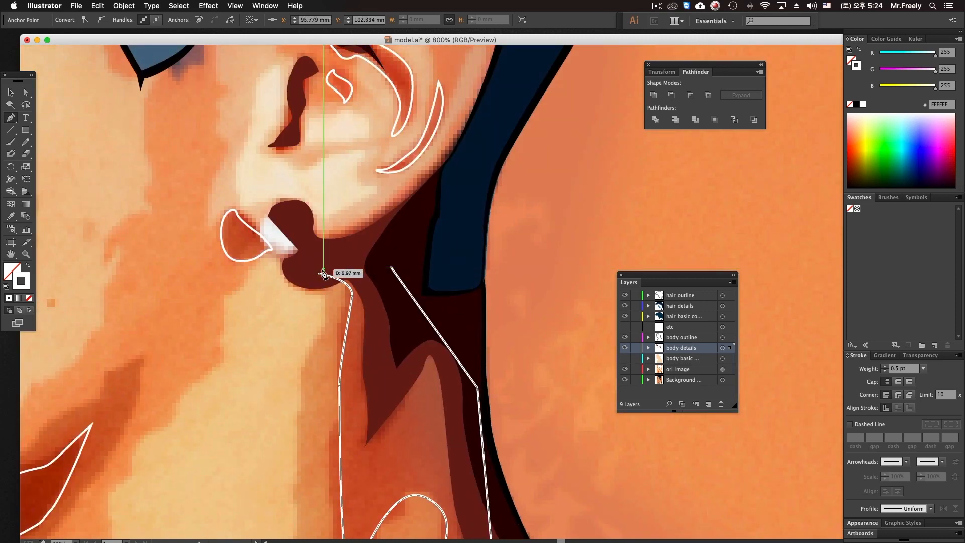
click(320, 273)
alt+super+click(351, 308)
alt+super+click(351, 306)
alt+super+click(352, 304)
alt+super+click(352, 305)
drag(509, 426, 441, 289)
super+click(469, 339)
drag(461, 341, 424, 294)
key(shift+super+a)
Examine the traced shadow paths and the front neck, necklace and chest areas for the next shadow to trace.
drag(371, 278, 408, 338)
super+click(395, 272)
drag(366, 233, 367, 280)
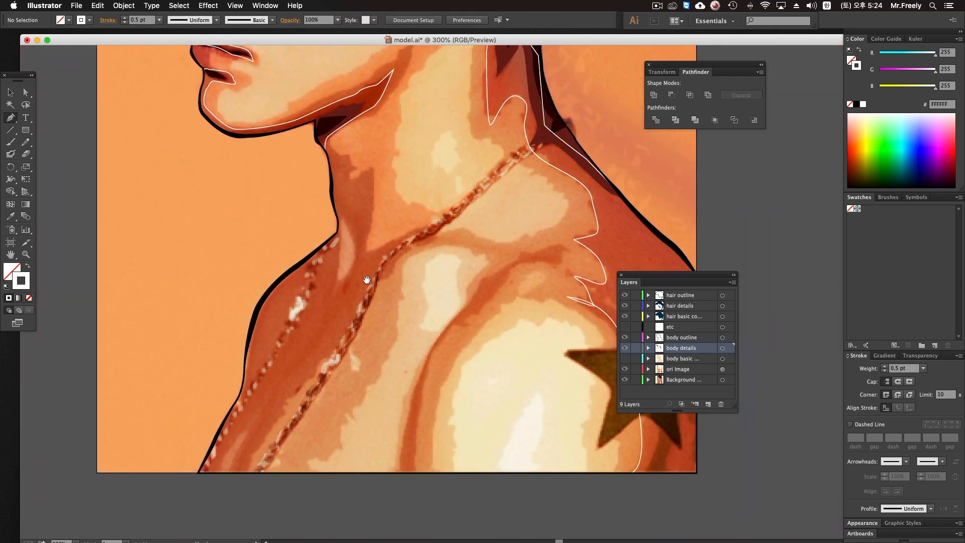
alt+super+click(419, 339)
drag(414, 316, 438, 446)
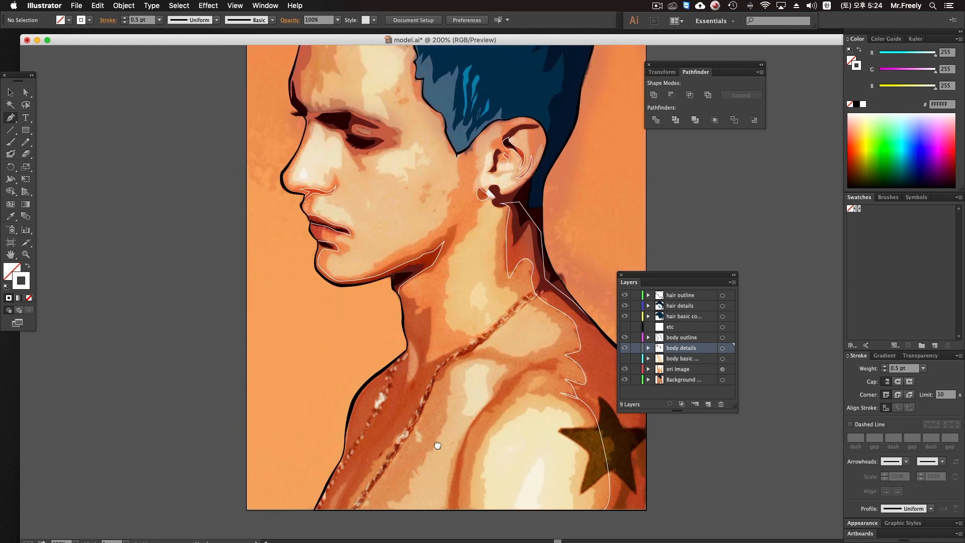
drag(437, 445, 450, 312)
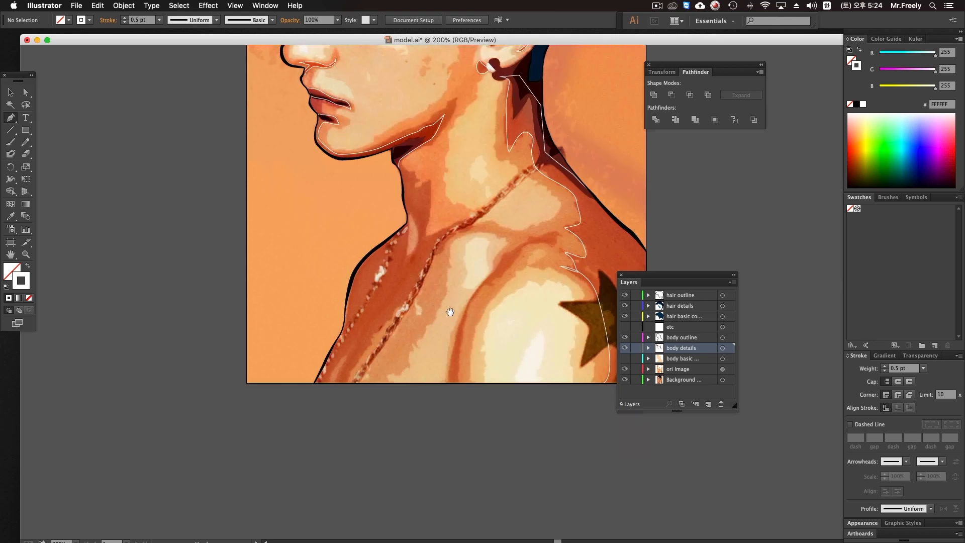
click(456, 265)
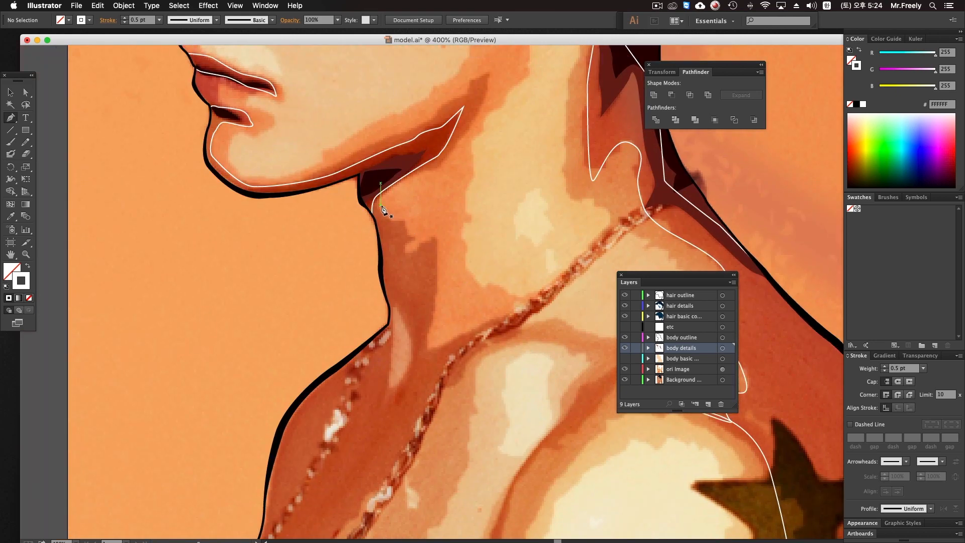
drag(414, 240, 413, 206)
key(super+minus)
key(super+minus)
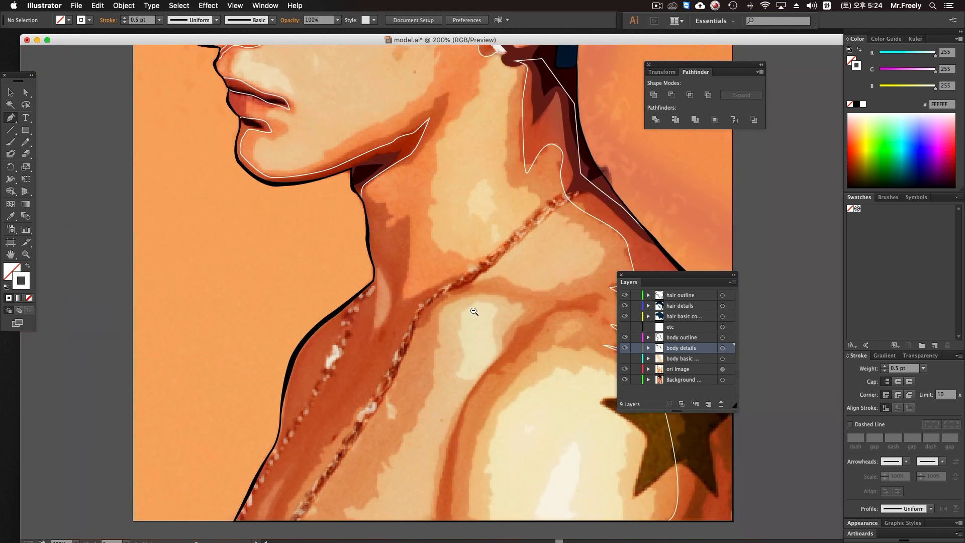
Fill the chin-and-jaw shadow with rust red sampled from the reference image, send it behind the darker shadows and deselect it.
click(443, 296)
drag(448, 287, 524, 486)
click(378, 269)
click(11, 216)
click(439, 270)
key(super)
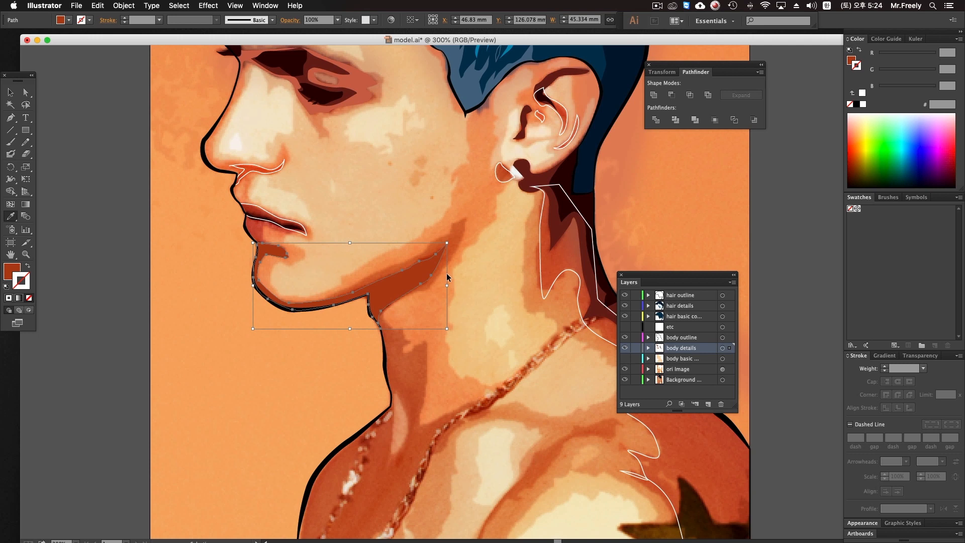
key(super+bracketleft)
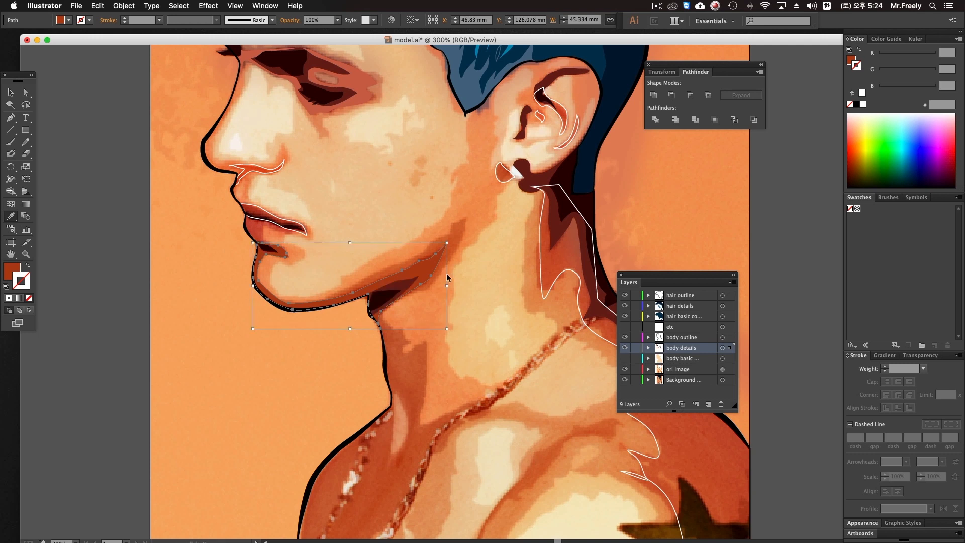
super+click(143, 262)
Fill the upper lip shape with brownish red sampled from the reference and send it behind the dark mouth line.
super+click(411, 271)
super+click(422, 310)
drag(420, 263, 394, 221)
key(super+z)
super+click(264, 212)
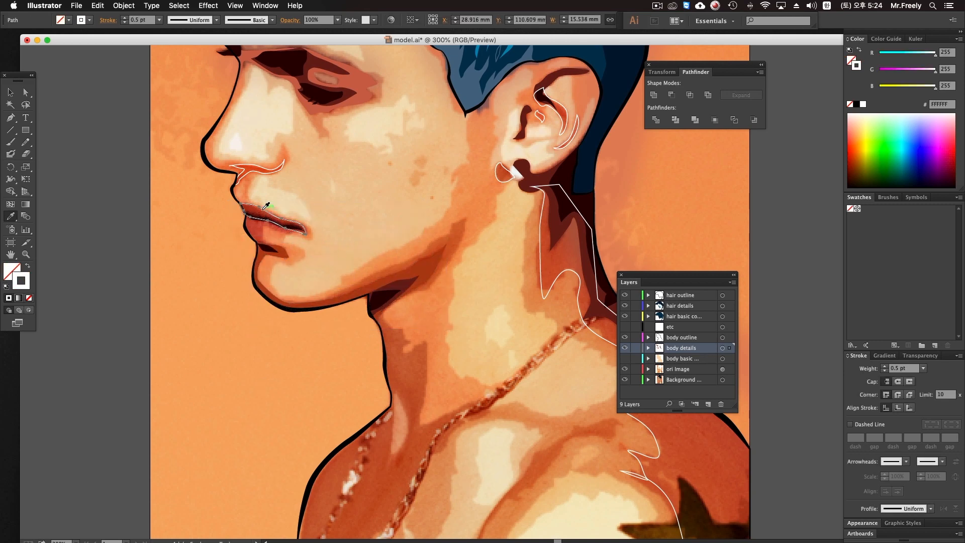
click(257, 208)
super+click(203, 230)
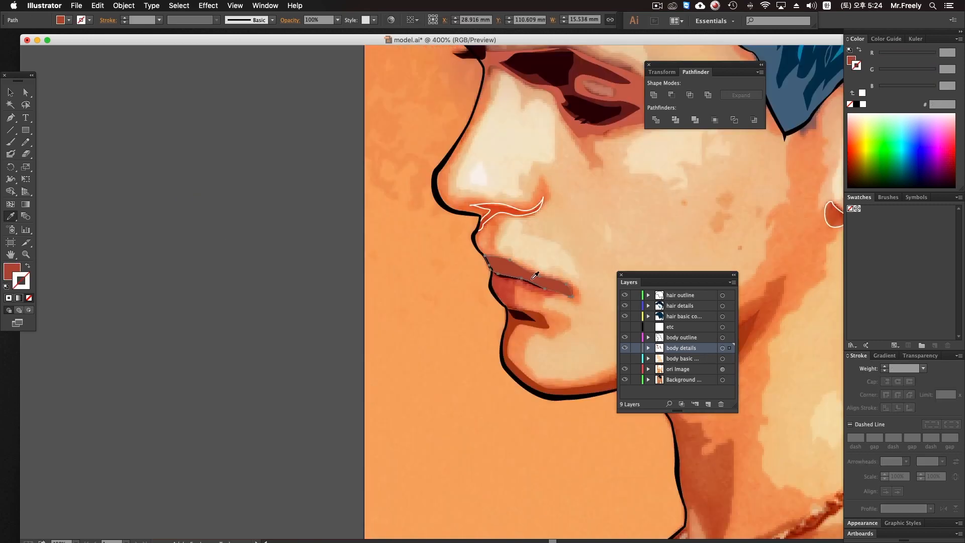
key(super+[)
drag(418, 278, 261, 287)
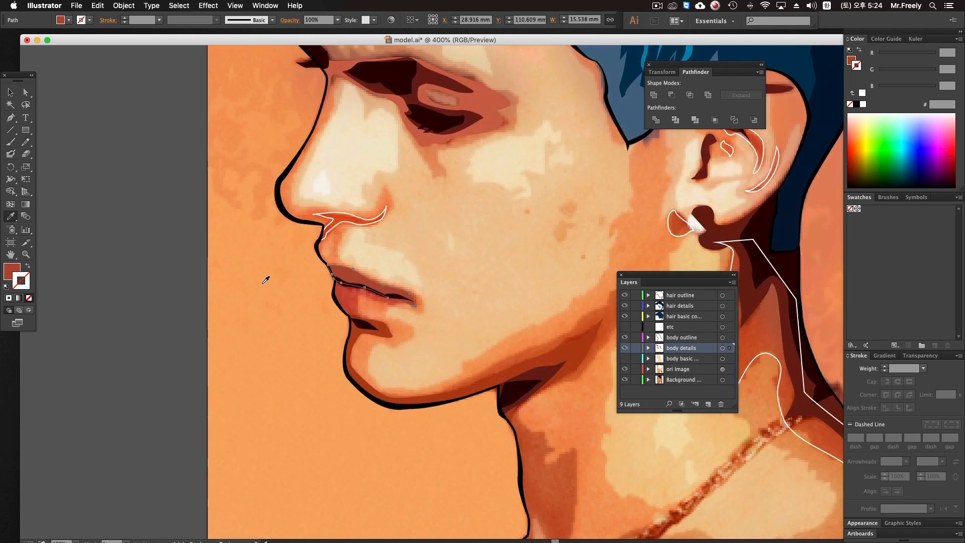
Fill the shadow under the nose with dark red sampled from the artwork, undoing unsuitable colour samples.
super+click(358, 223)
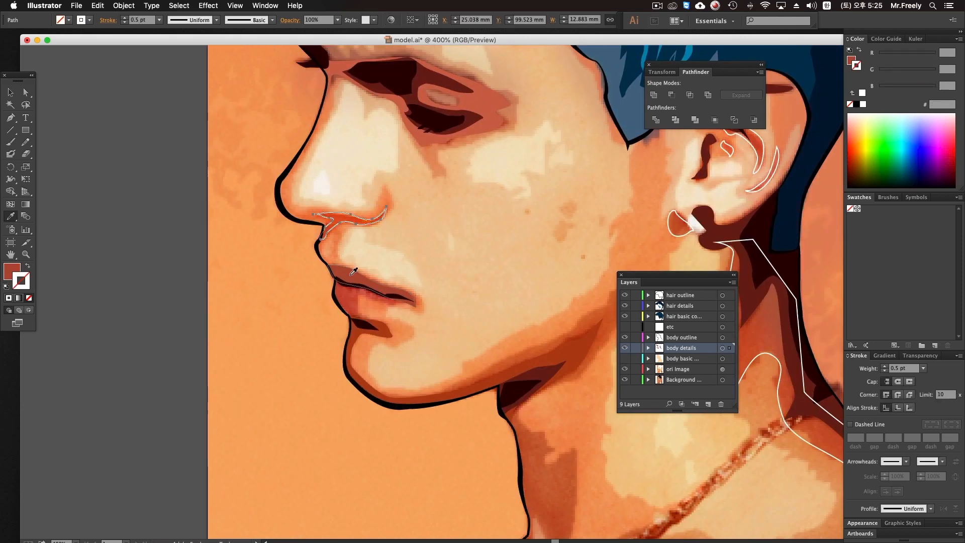
click(353, 271)
key(super+z)
click(346, 217)
key(super+z)
click(342, 218)
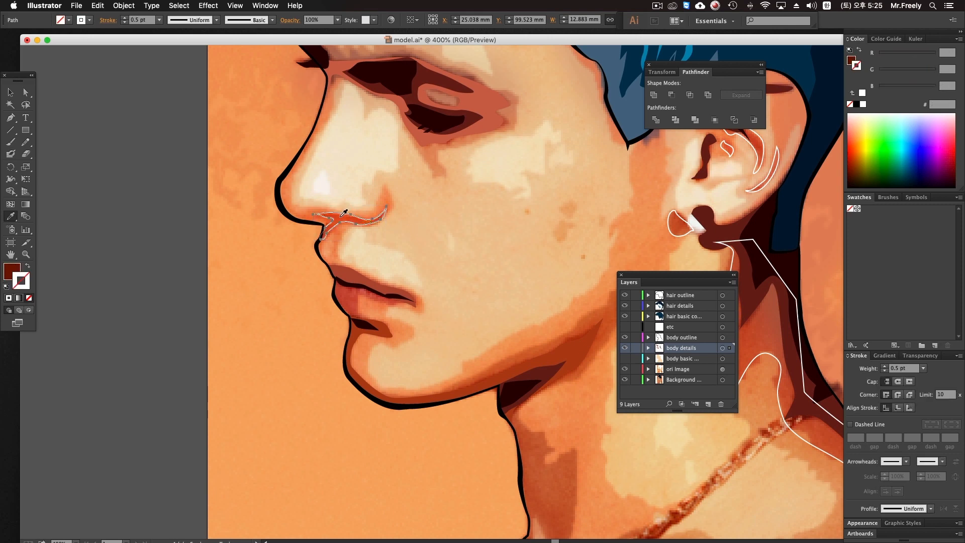
super+click(245, 271)
super+click(359, 225)
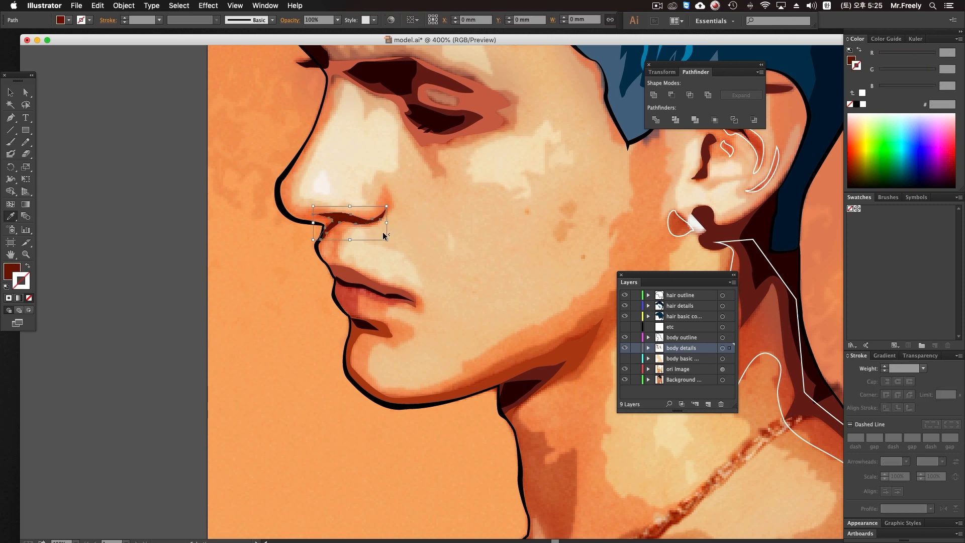
key(super+z)
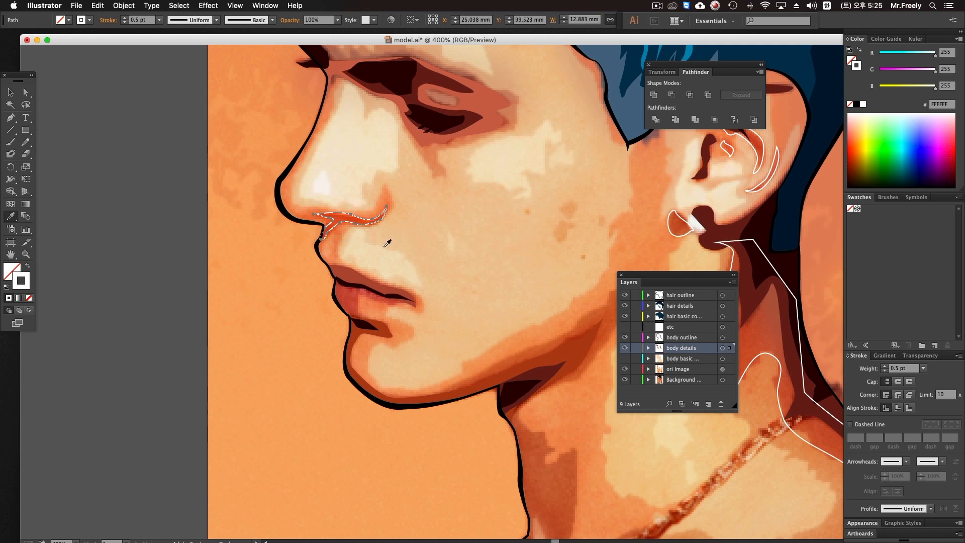
click(341, 218)
scroll(347, 220, up, 5)
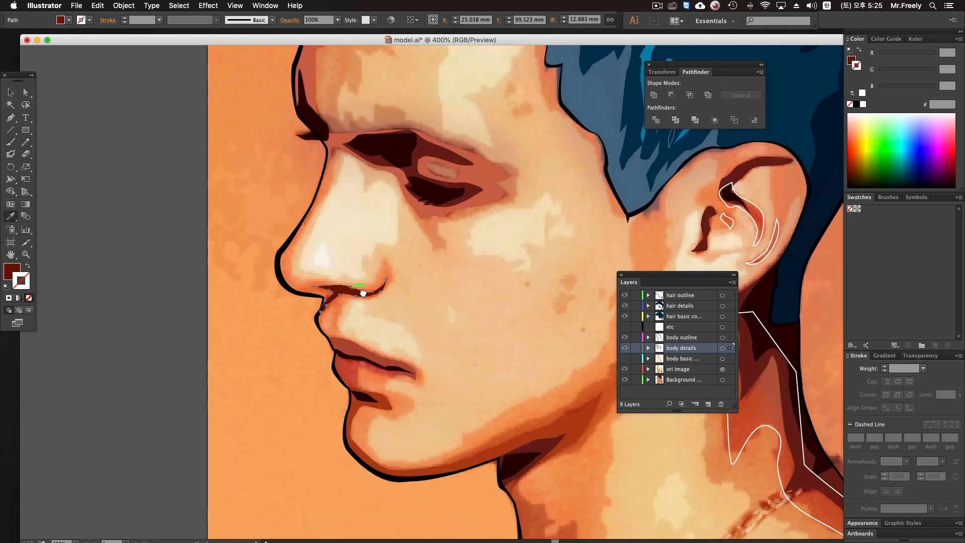
Fill the earlobe shadow and the inner-ear shadow shapes with orange-red tones sampled from the reference image.
drag(533, 322, 77, 132)
drag(262, 155, 373, 243)
super+click(336, 216)
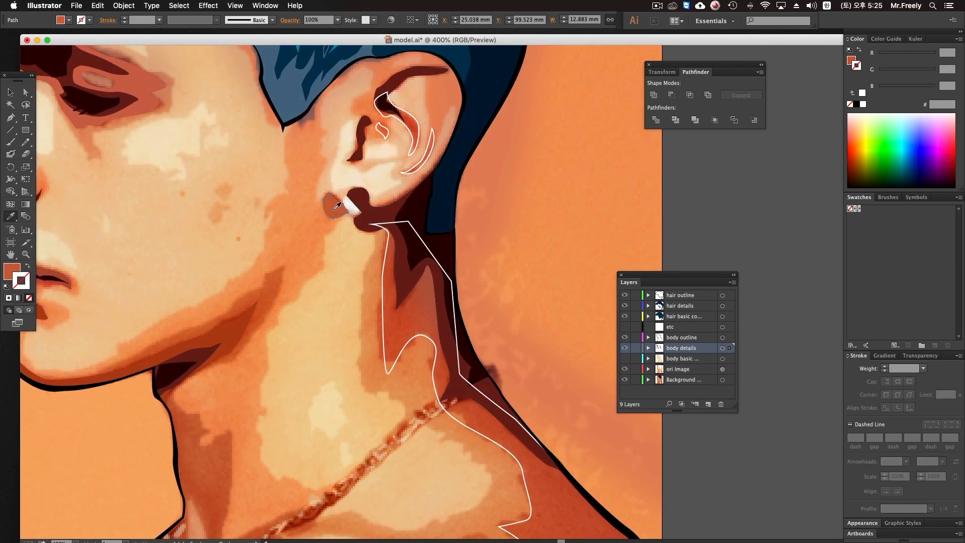
super+click(385, 136)
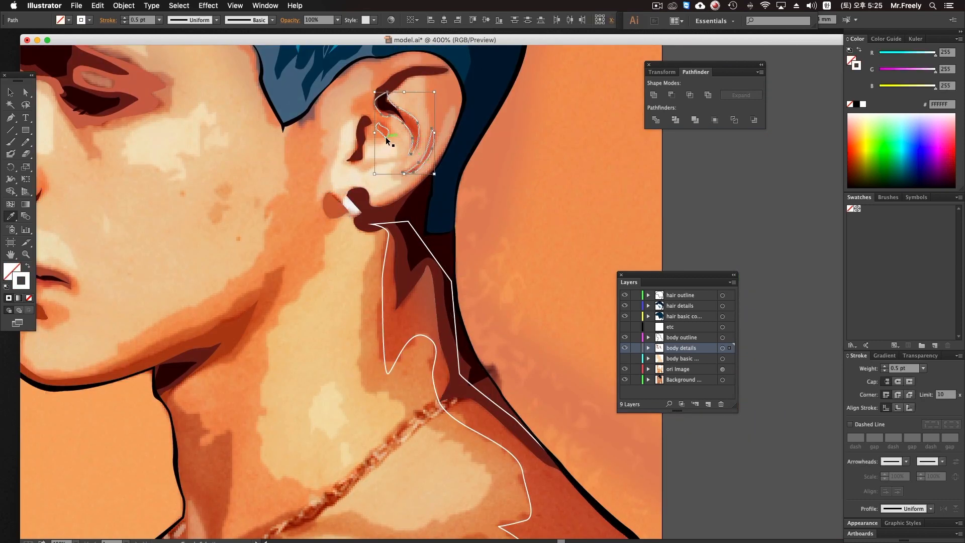
click(414, 122)
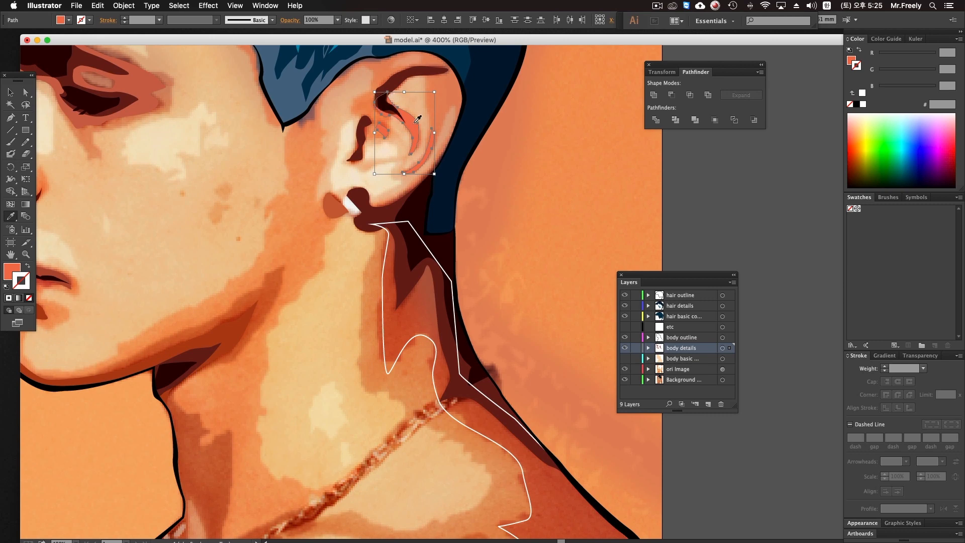
Fill the back-of-neck and shoulder shadow with sampled orange-red, send it behind the darker neck shadows and deselect it.
drag(424, 351, 463, 207)
click(436, 183)
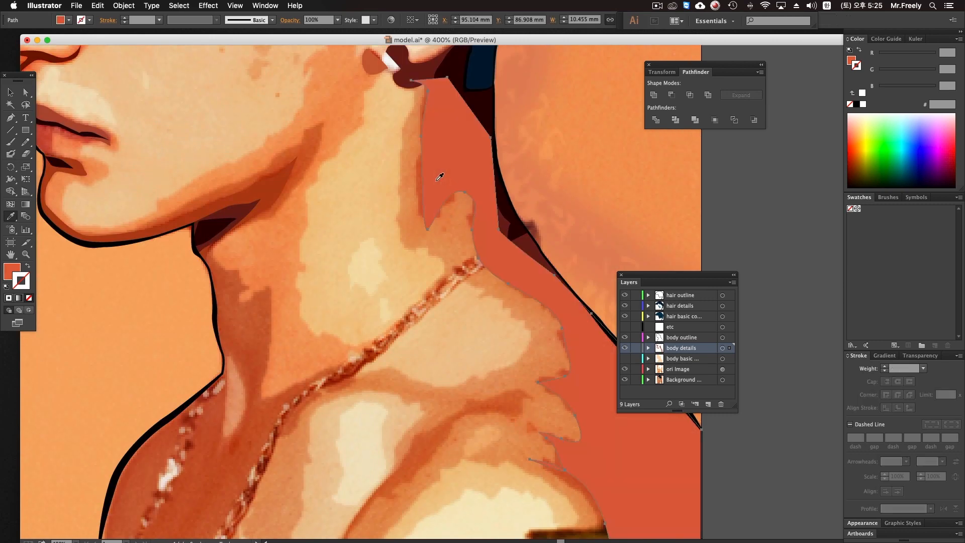
drag(505, 461, 454, 221)
drag(460, 294, 520, 315)
drag(330, 182, 370, 272)
alt+super+click(369, 272)
drag(196, 231, 394, 336)
alt+super+click(424, 330)
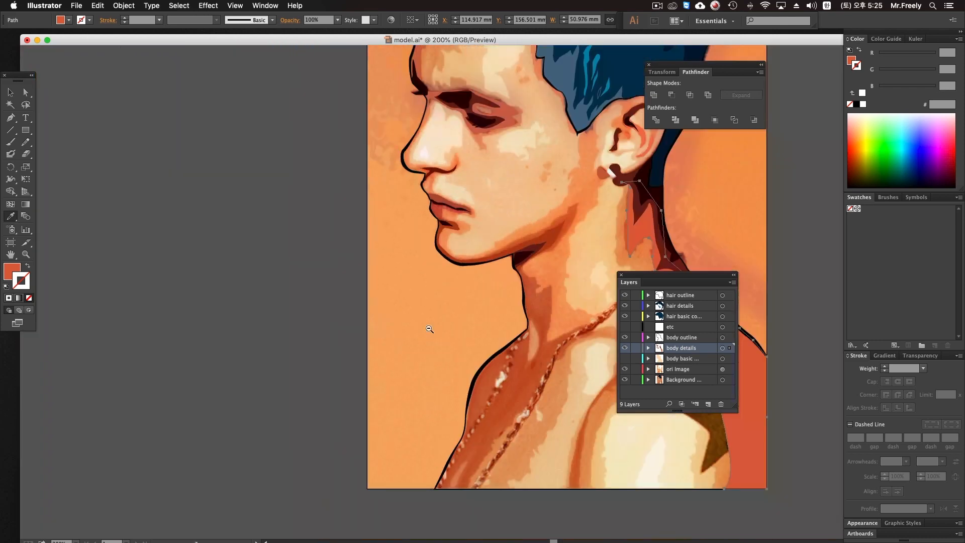
alt+super+click(425, 330)
alt+super+click(425, 330)
drag(425, 309, 395, 349)
key(p)
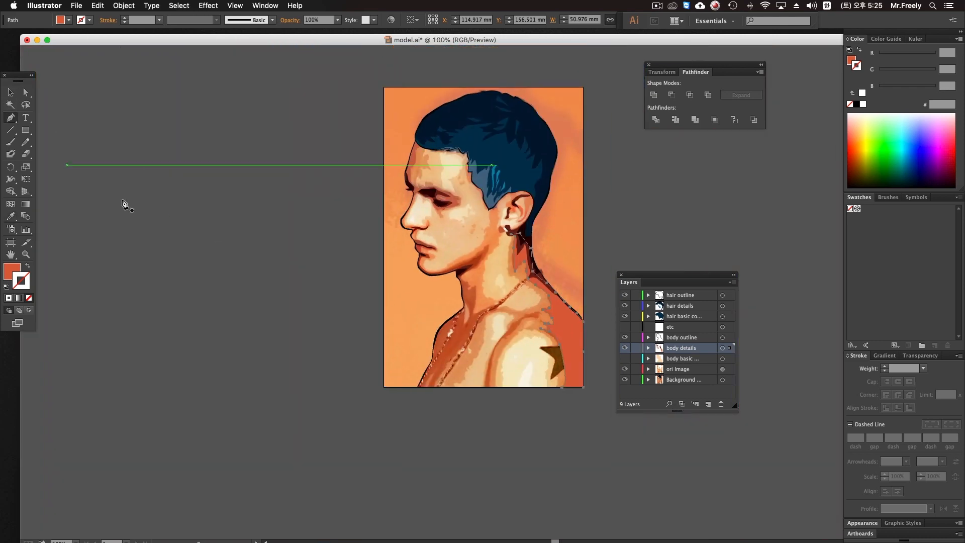
key(super+shift+a)
Start a Pen path below the jaw along the front neck shadow's inner edge, using no fill and an orange-red stroke.
super+click(520, 309)
super+click(520, 308)
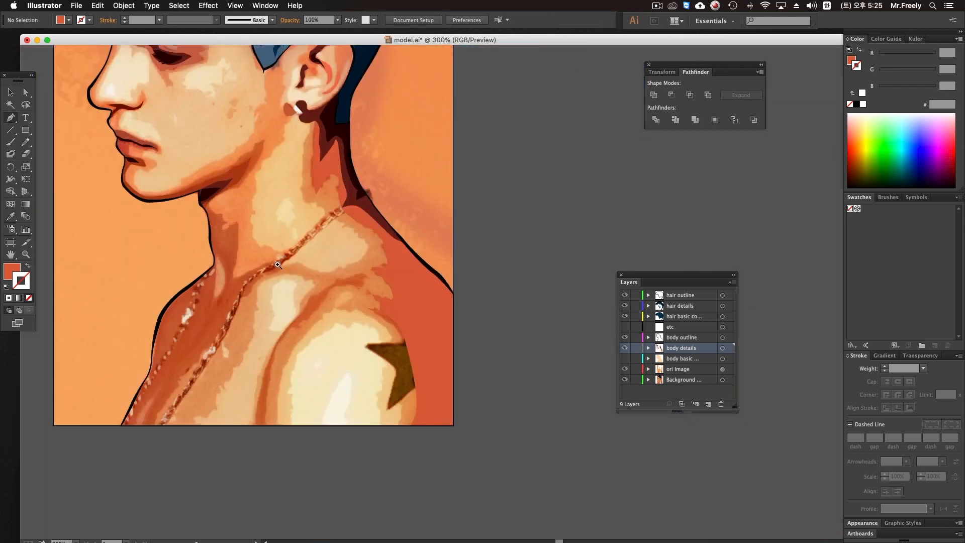
super+click(283, 261)
super+click(419, 261)
drag(360, 235, 397, 288)
drag(419, 358, 417, 231)
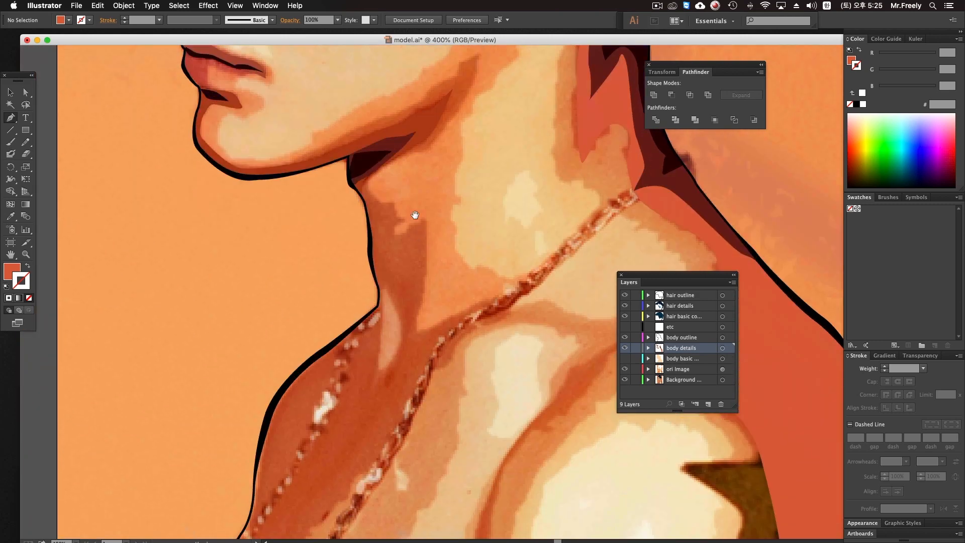
click(374, 174)
drag(370, 194, 428, 250)
click(27, 265)
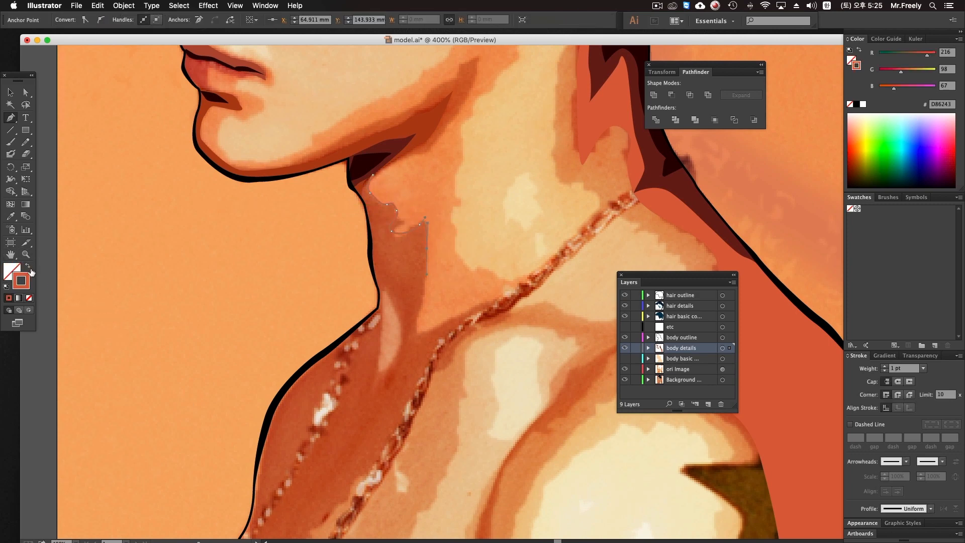
Continue the neck shadow path to the collarbone corner, around the necklace bend and down beside the chain, undoing the last point.
drag(373, 284, 384, 187)
click(429, 230)
drag(496, 206, 509, 203)
click(522, 203)
scroll(445, 276, down, 5)
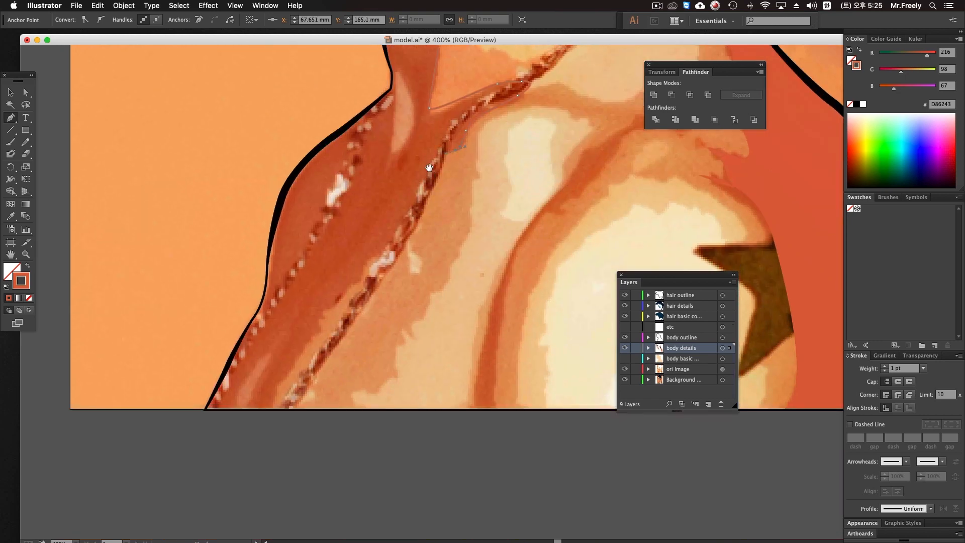
drag(384, 253, 339, 283)
drag(295, 345, 298, 344)
drag(275, 401, 279, 453)
key(super+z)
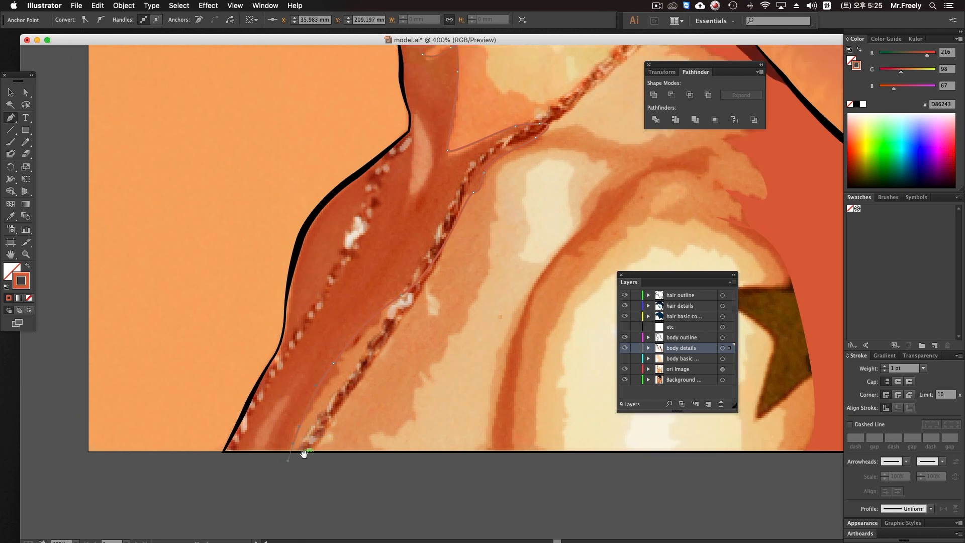
Extend the shadow path to the artboard's bottom edge and along it to the lower corner of the black chest outline.
key(super+equal)
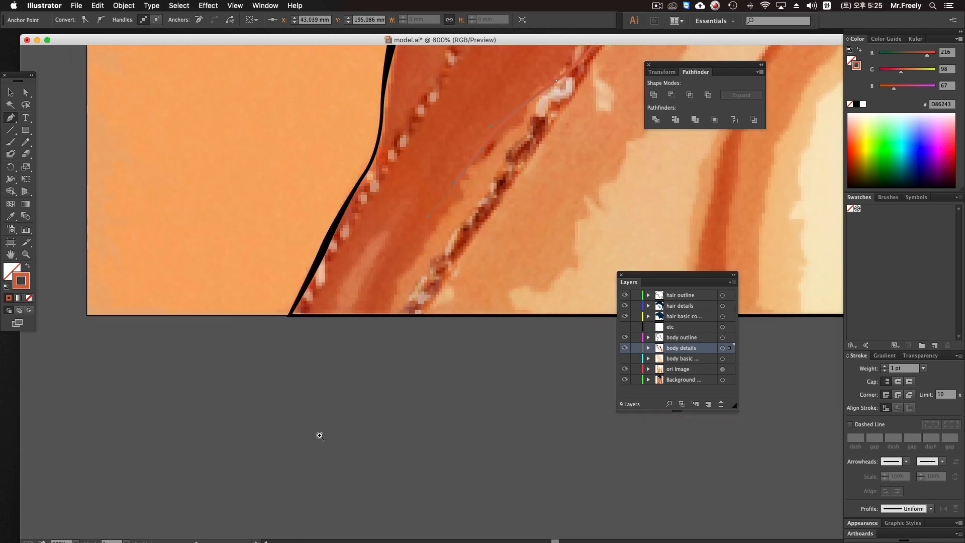
click(393, 314)
super+click(367, 324)
super+click(369, 323)
drag(372, 316, 319, 419)
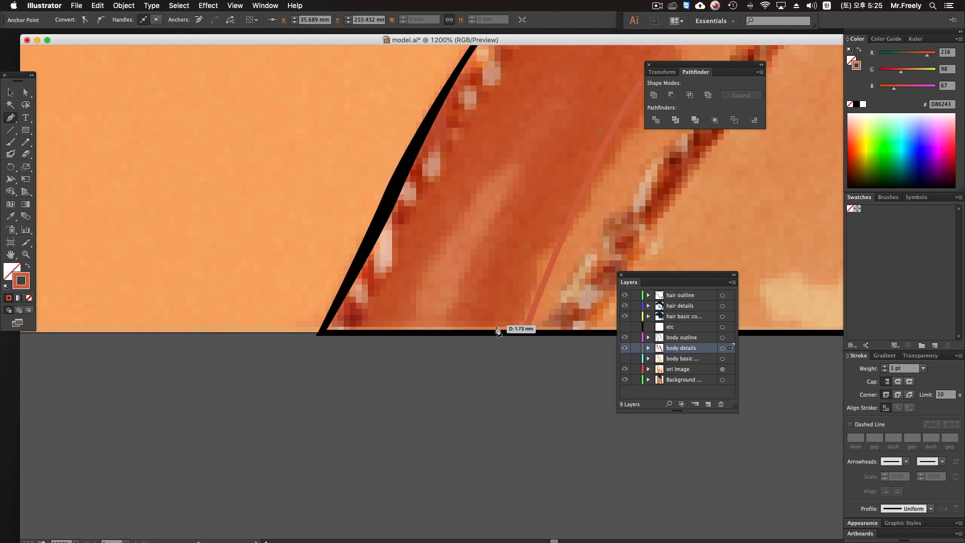
click(495, 333)
click(322, 335)
key(super+z)
super+click(330, 337)
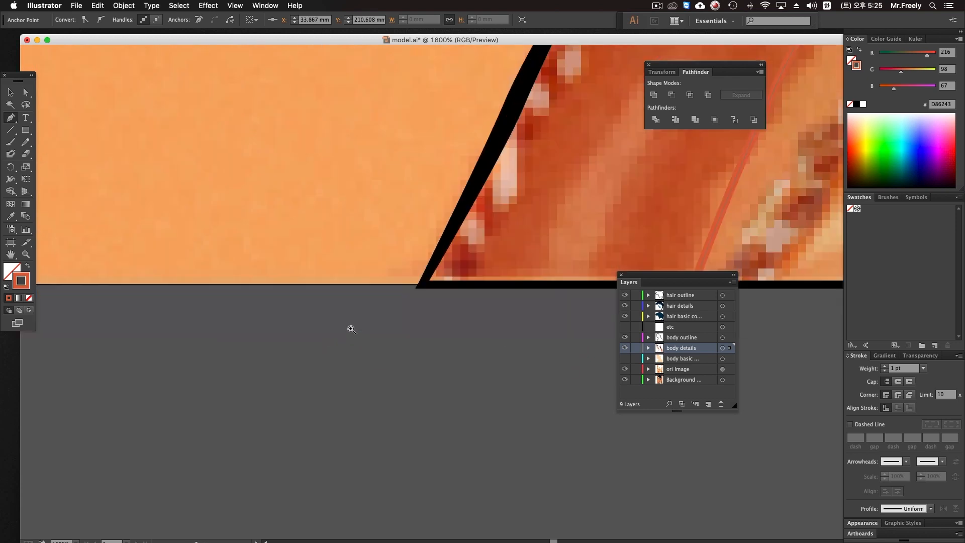
click(423, 284)
Carry the shadow path up the lower chest inside the black outline, undoing a misplaced curve point.
drag(480, 178, 407, 394)
key(super+minus)
key(super+minus)
drag(463, 263, 427, 391)
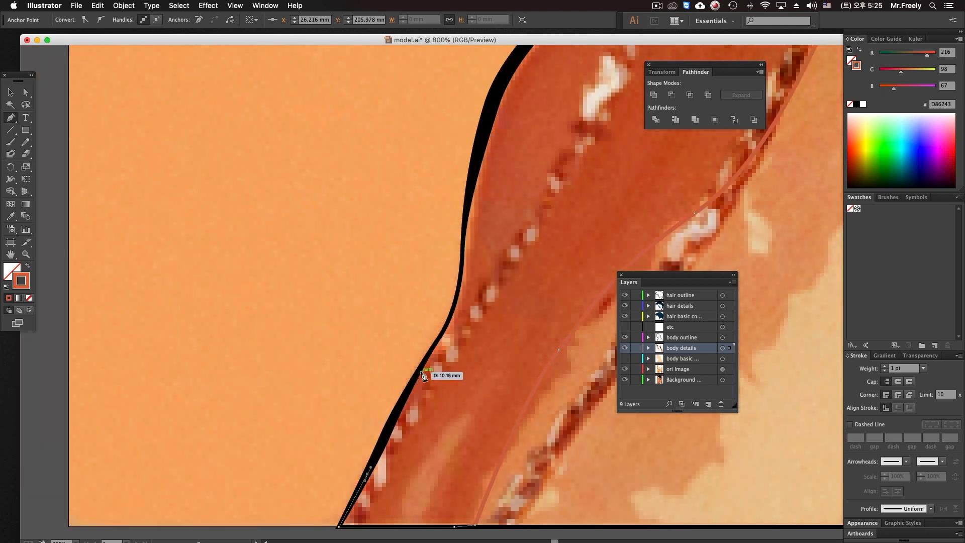
click(408, 391)
super+click(437, 351)
super+click(437, 351)
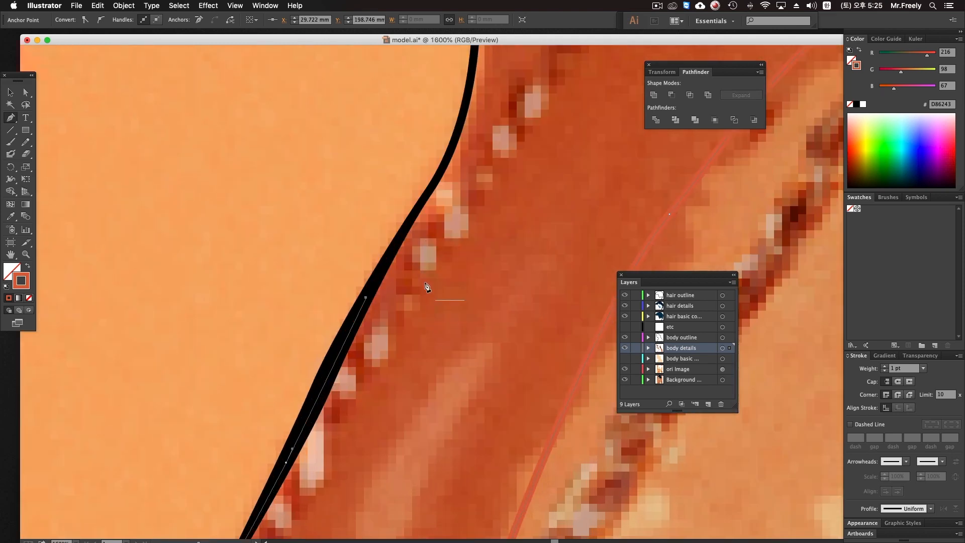
click(404, 227)
drag(416, 204, 386, 302)
drag(419, 239, 440, 201)
key(super+z)
Continue the shadow path up the black chest outline to where it curves toward the front shoulder.
drag(451, 227, 445, 354)
drag(440, 261, 426, 468)
drag(444, 279, 455, 256)
drag(494, 204, 453, 312)
drag(456, 219, 480, 186)
alt+super+click(520, 170)
alt+super+click(523, 168)
alt+super+click(538, 163)
Trace the shadow path along the black front shoulder outline to the corner at the base of the neck.
super+click(346, 414)
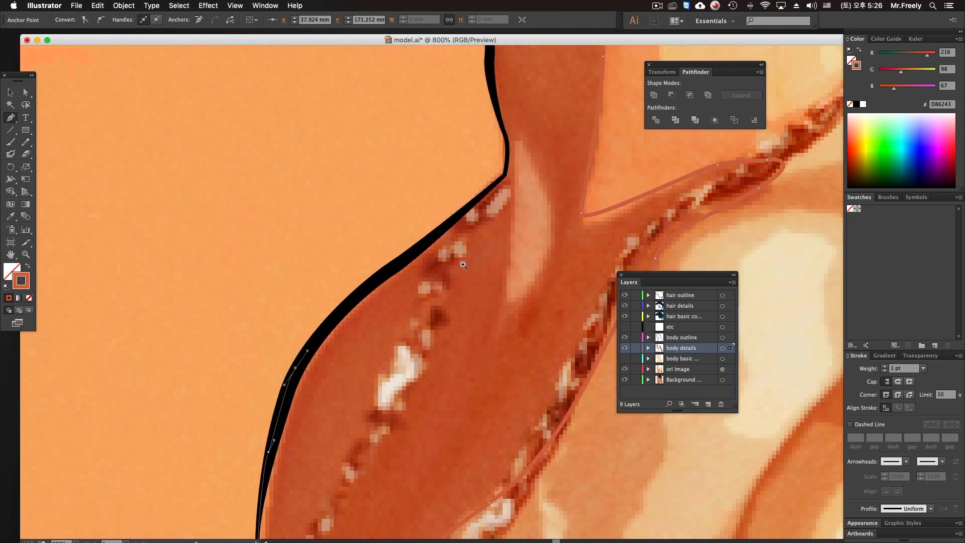
super+click(463, 254)
drag(305, 333, 334, 316)
drag(456, 212, 449, 293)
click(500, 174)
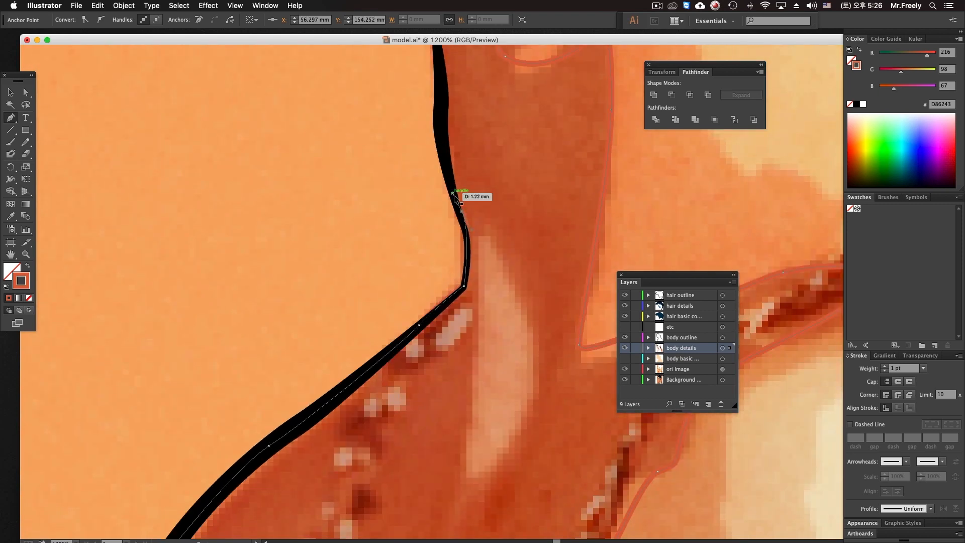
Carry the path up the front neck outline and close the neck-and-chest shadow below the jaw.
drag(466, 234, 464, 225)
drag(451, 176, 459, 201)
drag(461, 152, 454, 276)
click(447, 213)
drag(410, 149, 407, 255)
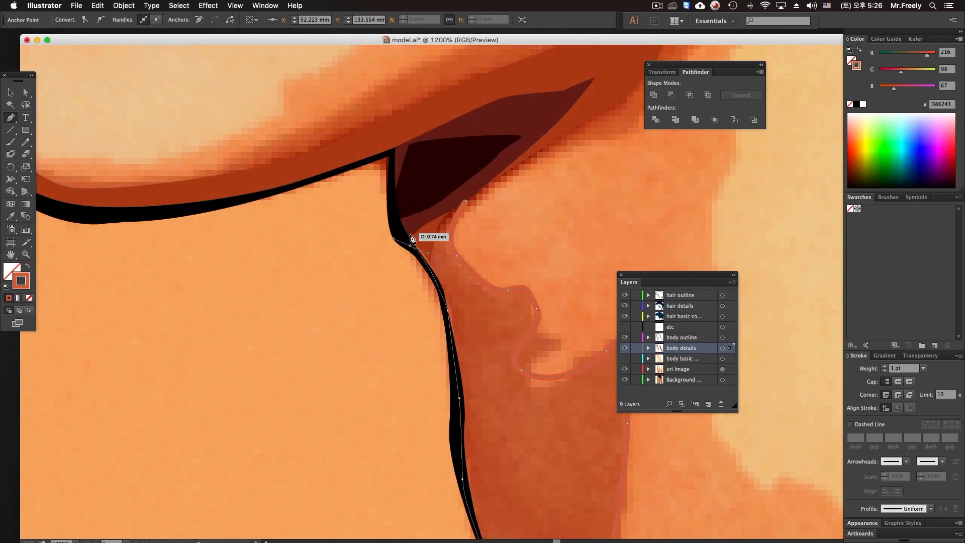
drag(466, 200, 490, 196)
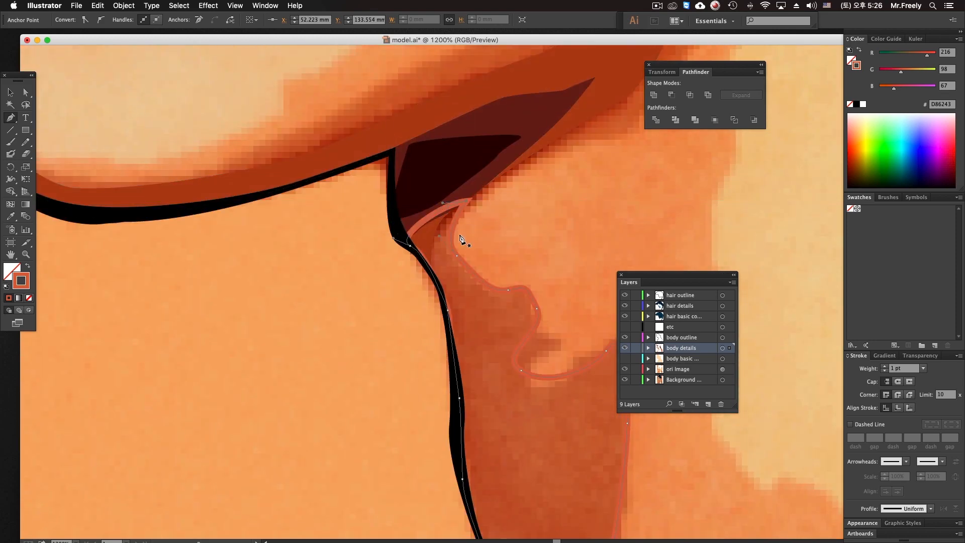
Trace the narrow light patch at the base of the front neck as a closed curved path inside the neck shadow.
alt+super+click(421, 266)
alt+super+click(421, 266)
alt+super+click(422, 267)
alt+super+click(421, 266)
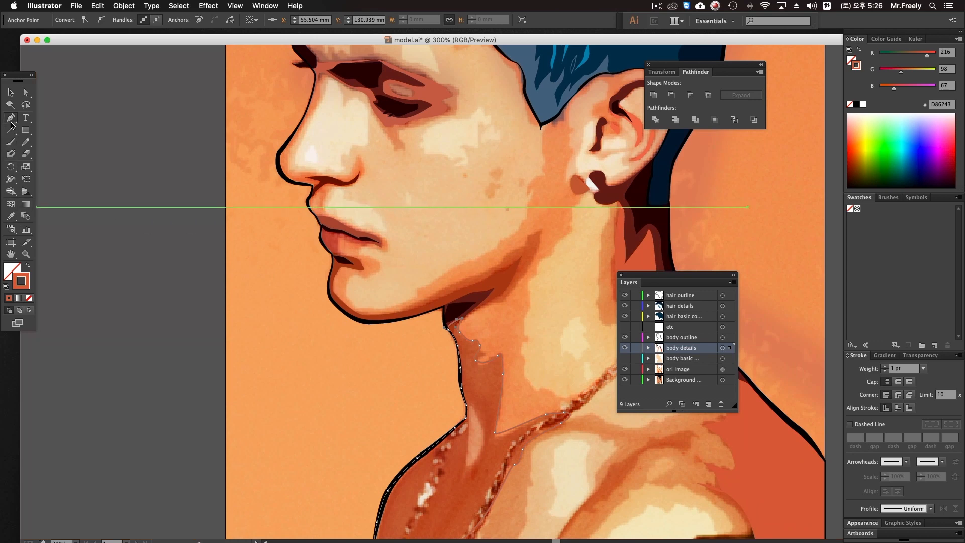
click(11, 217)
drag(534, 415, 441, 290)
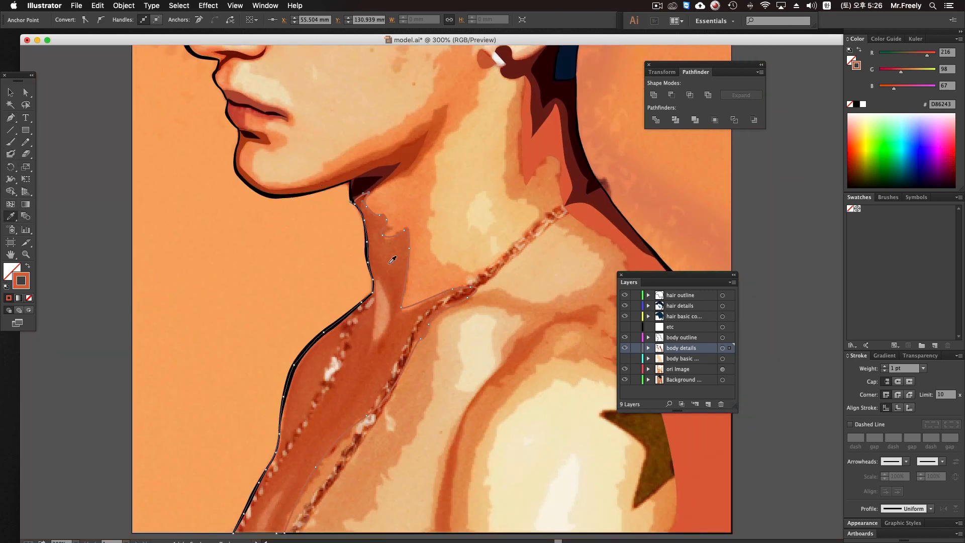
super+click(486, 341)
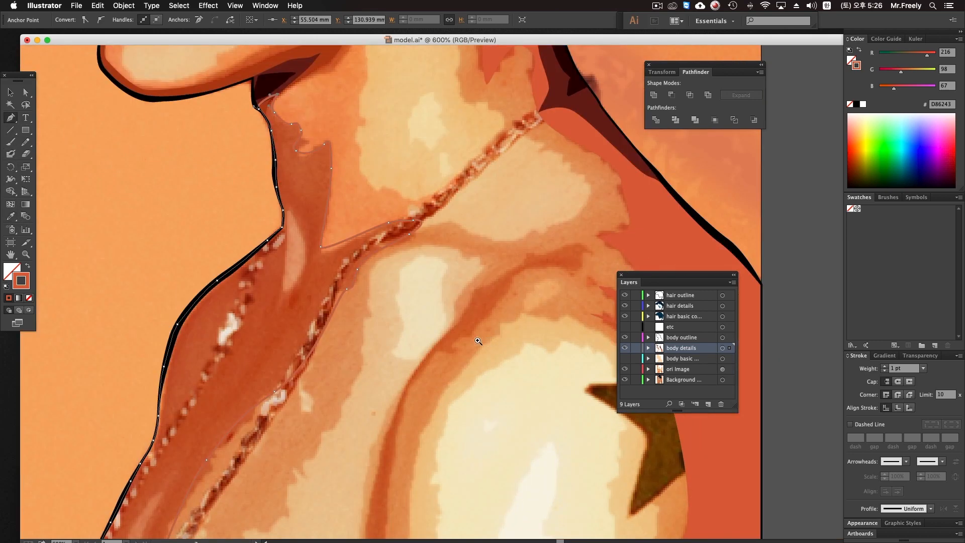
super+click(485, 340)
drag(297, 210, 523, 281)
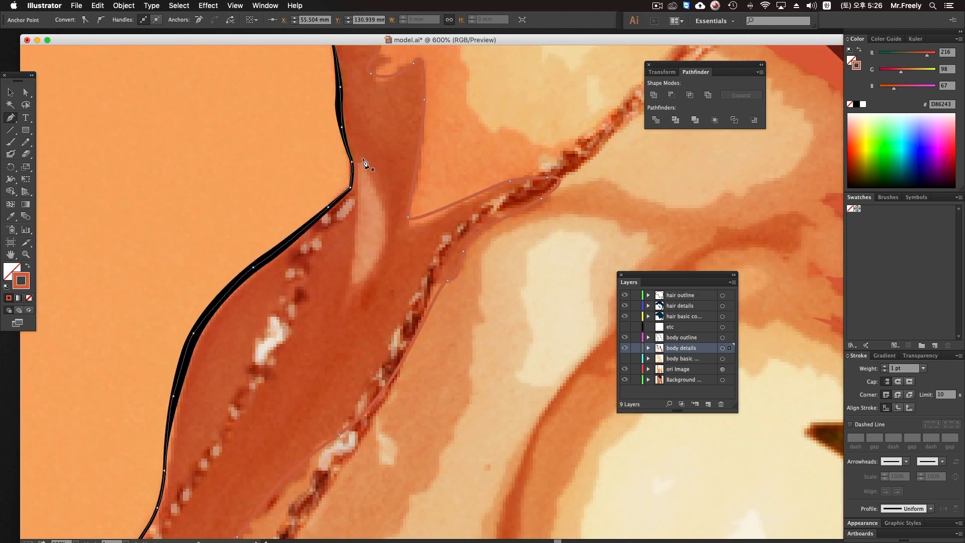
drag(363, 160, 364, 164)
drag(382, 225, 381, 245)
drag(354, 291, 352, 265)
drag(360, 166, 356, 141)
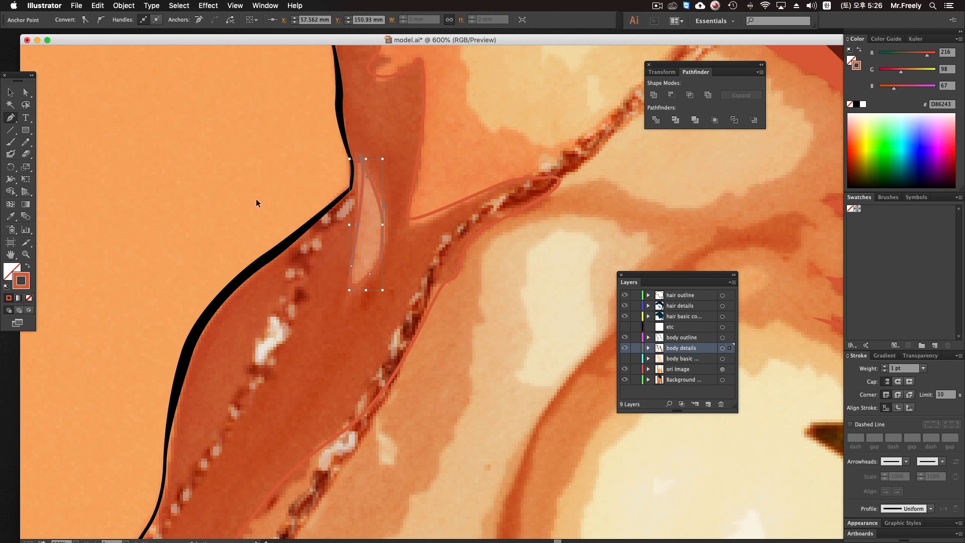
Trace the narrow light patch at the bottom of the chest shadow as a closed curved path and deselect it.
super+click(247, 180)
key(super+minus)
key(super+minus)
key(super+minus)
super+click(399, 349)
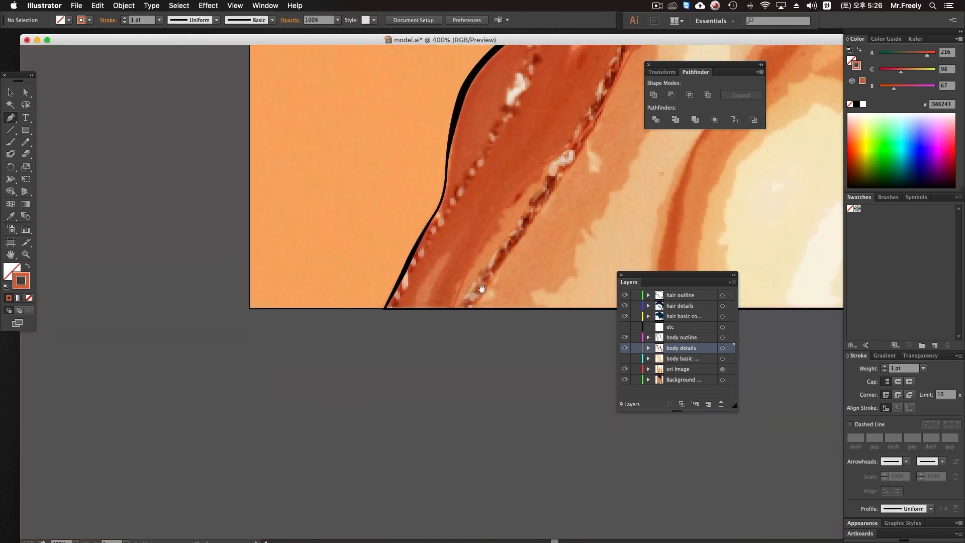
drag(540, 129, 475, 243)
alt+super+click(482, 236)
drag(318, 391, 375, 273)
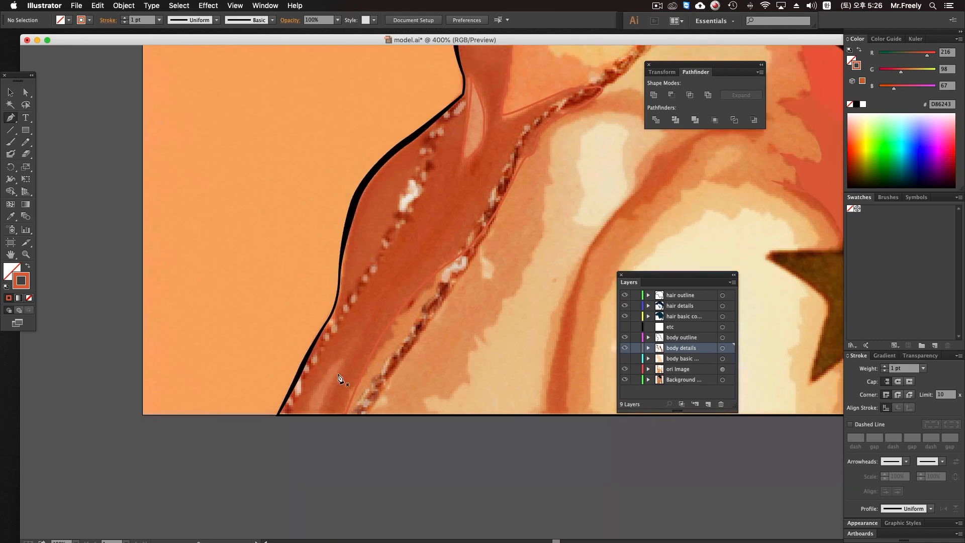
click(324, 401)
drag(311, 408, 311, 407)
drag(344, 361, 357, 352)
super+click(366, 466)
Start the arm crease shadow path with a straight segment across the crease along the artboard's bottom edge.
drag(448, 176, 445, 237)
alt+super+click(460, 259)
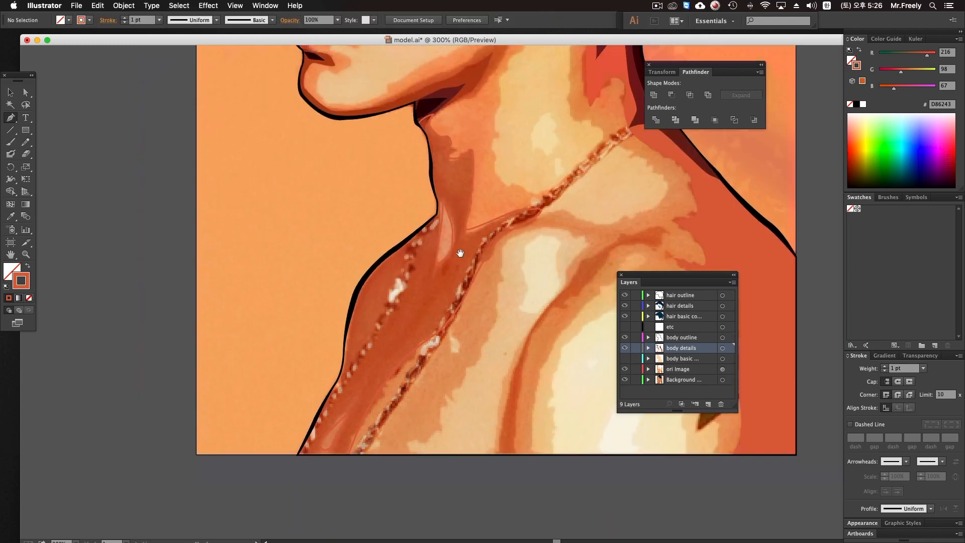
drag(449, 269, 447, 282)
scroll(476, 287, right, 6)
scroll(475, 287, down, 3)
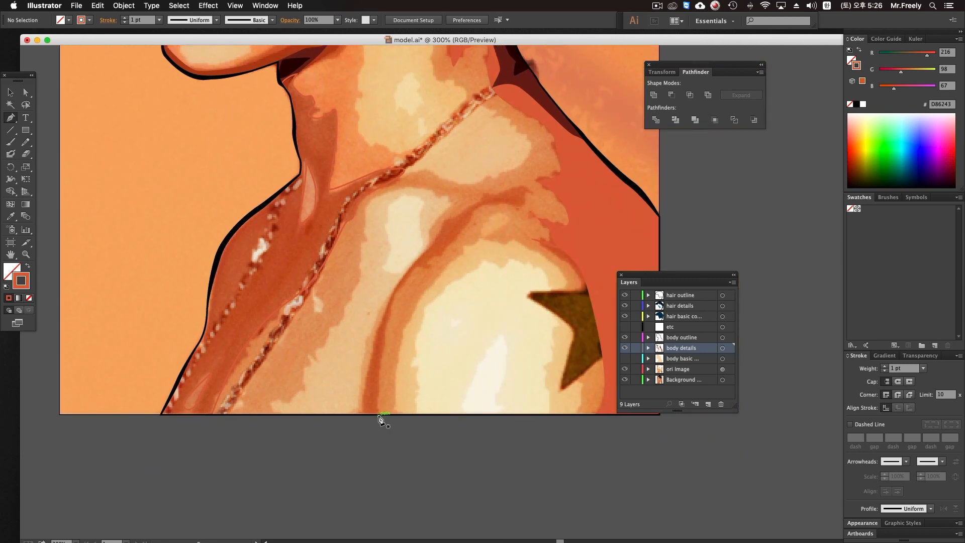
drag(313, 363, 408, 423)
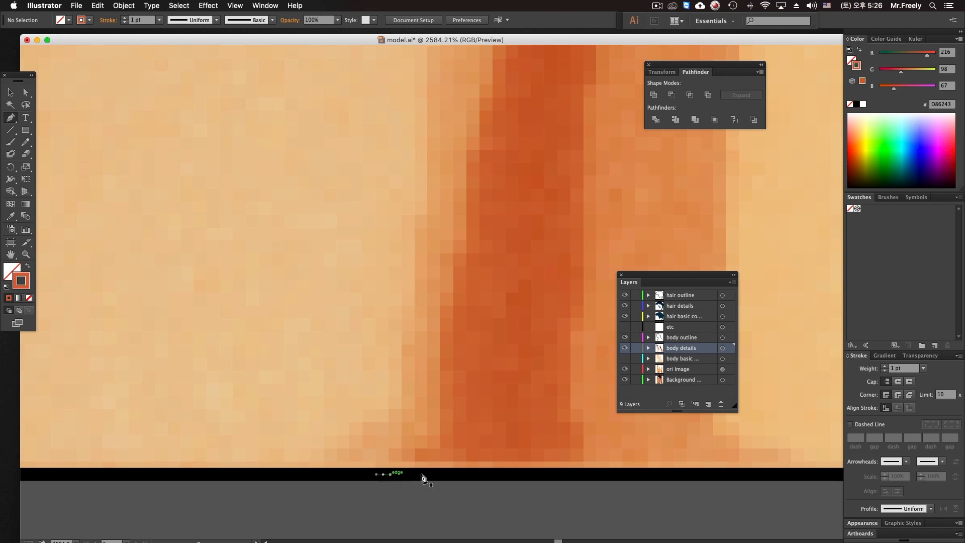
click(588, 475)
alt+super+click(575, 415)
alt+super+click(563, 414)
alt+super+click(467, 326)
alt+super+click(462, 324)
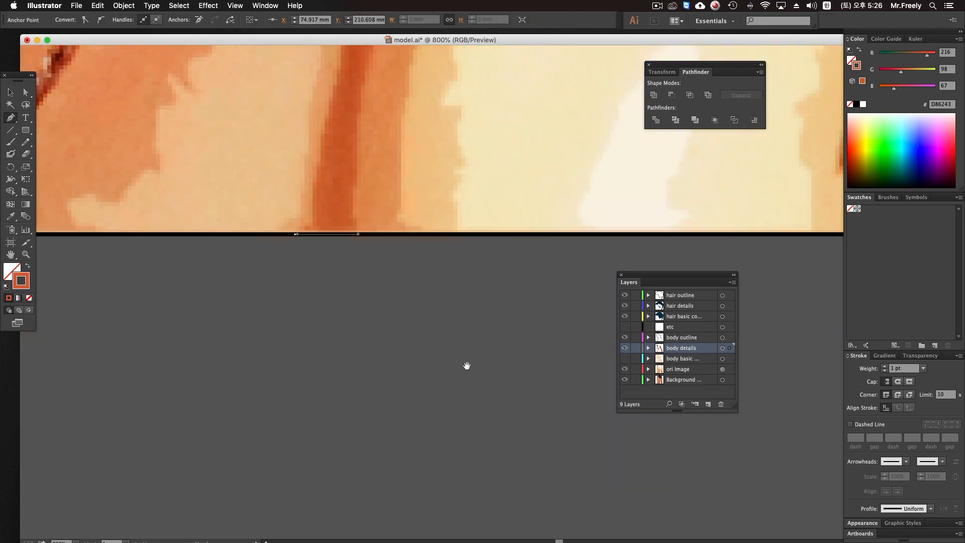
Carry the path up the back edge of the dark arm crease to where it bends toward the shoulder.
scroll(467, 366, up, 8)
drag(374, 291, 383, 254)
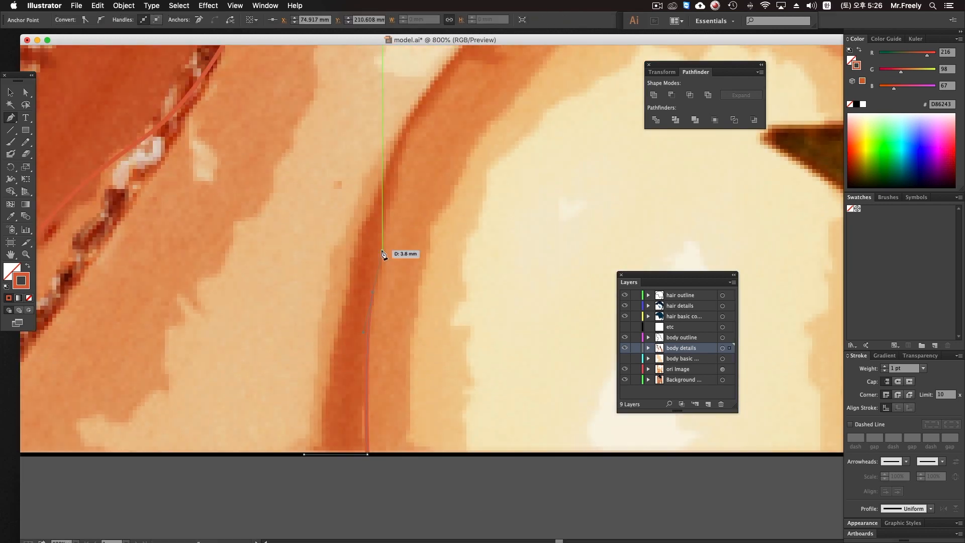
drag(398, 170, 404, 140)
drag(412, 146, 364, 264)
drag(405, 189, 414, 252)
drag(346, 168, 395, 264)
drag(495, 332, 271, 286)
alt+super+click(390, 311)
alt+super+click(380, 308)
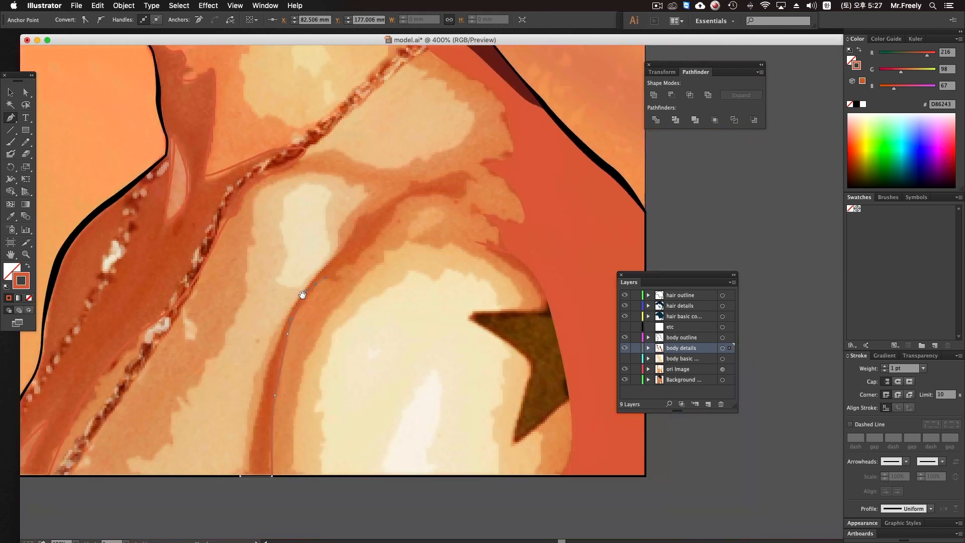
Round the crease's upper tip and follow its front edge down to close the path at the artboard's bottom edge.
drag(403, 204, 437, 176)
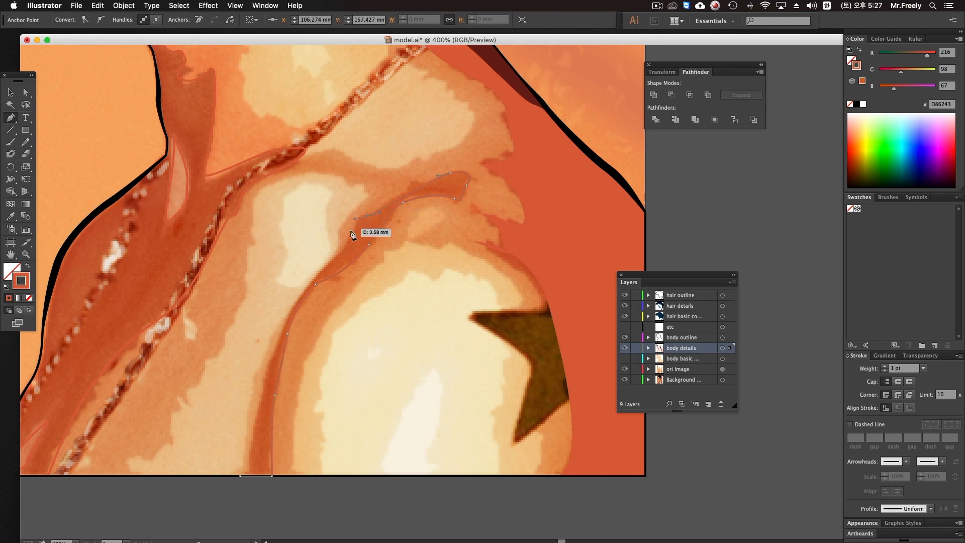
scroll(320, 263, down, 3)
scroll(320, 263, left, 1)
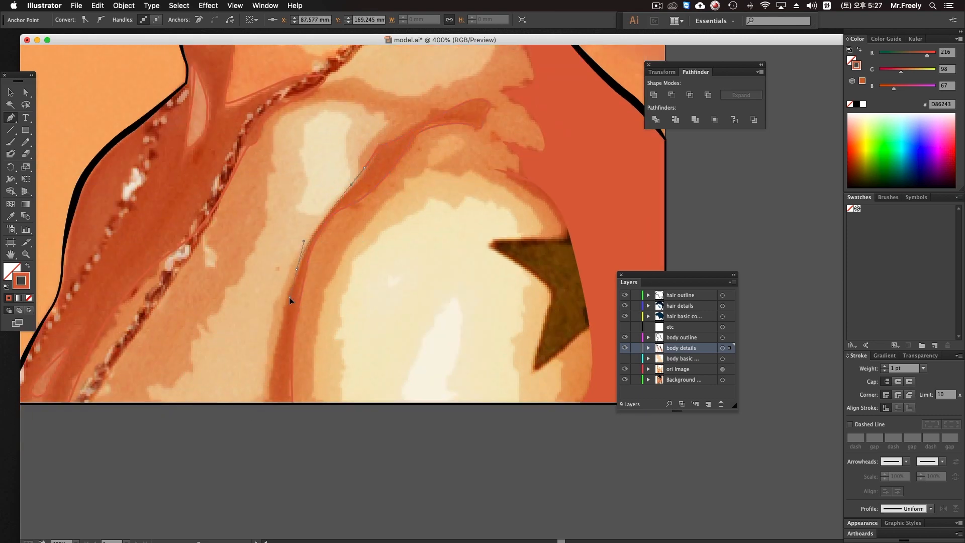
scroll(290, 301, down, 1)
click(259, 379)
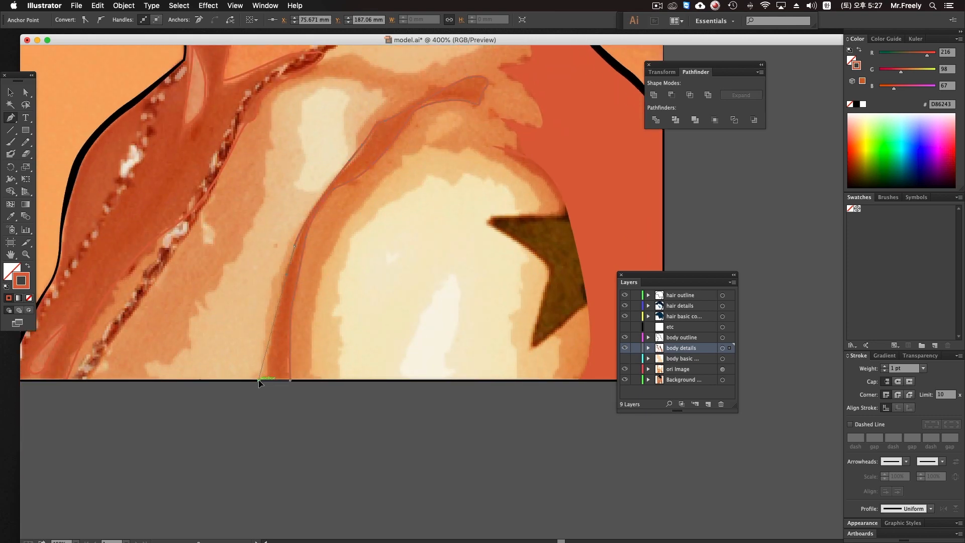
super+click(284, 416)
Trace the dark shadow along the jawline from the chin toward the ear and back as a closed path.
alt+super+click(362, 180)
alt+super+click(361, 182)
drag(445, 292, 428, 321)
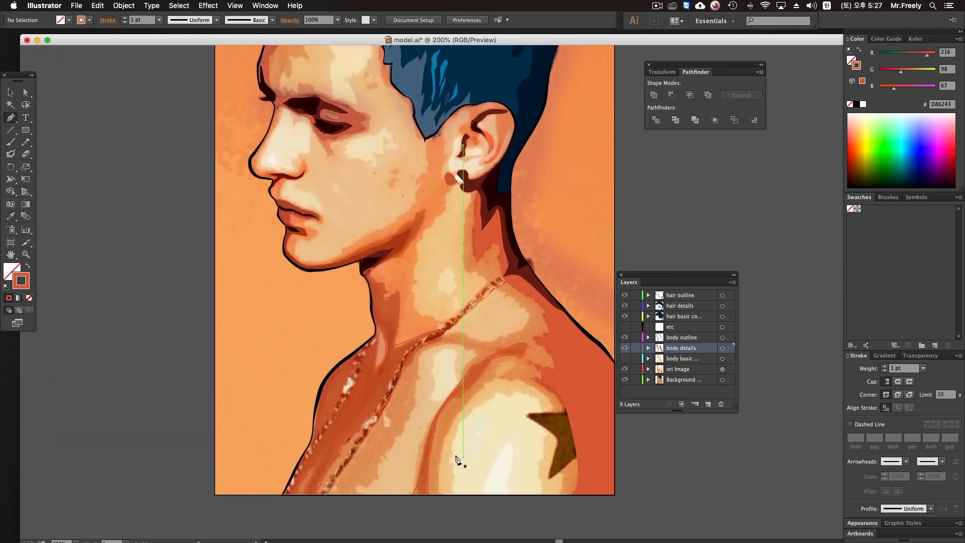
super+click(387, 276)
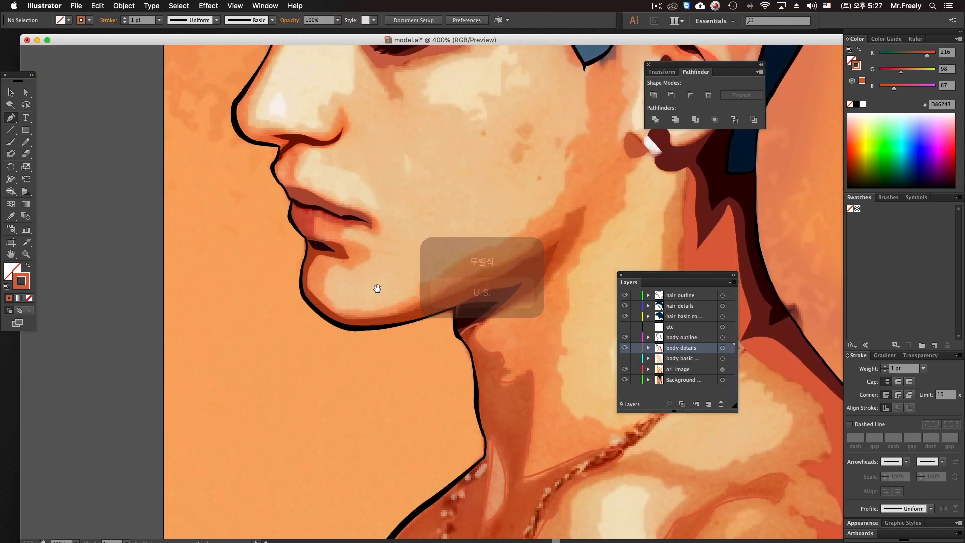
drag(372, 287, 338, 280)
click(276, 303)
drag(401, 275, 527, 205)
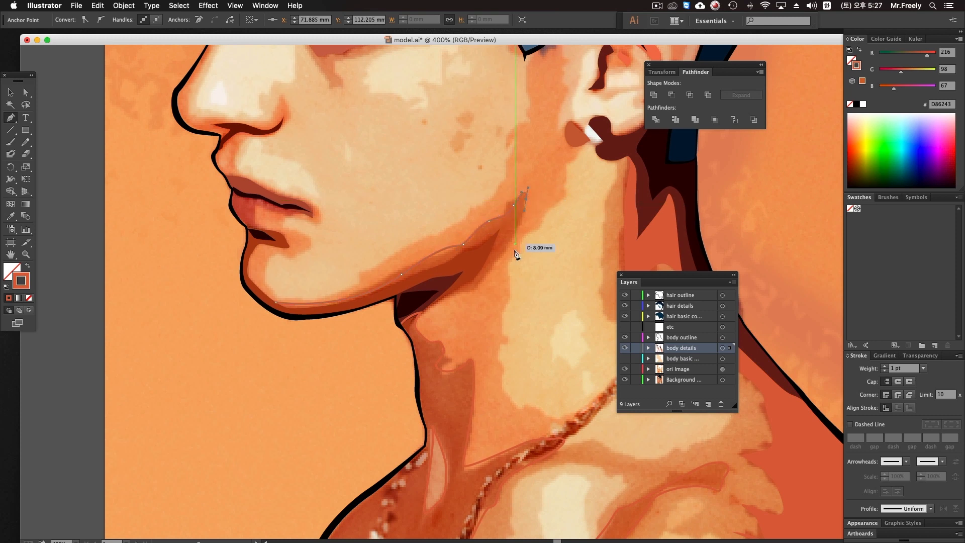
drag(467, 291, 310, 318)
click(307, 315)
click(276, 302)
super+click(246, 336)
Examine the face, ear, neck and shoulder for traced and remaining shadow areas.
drag(498, 158, 361, 272)
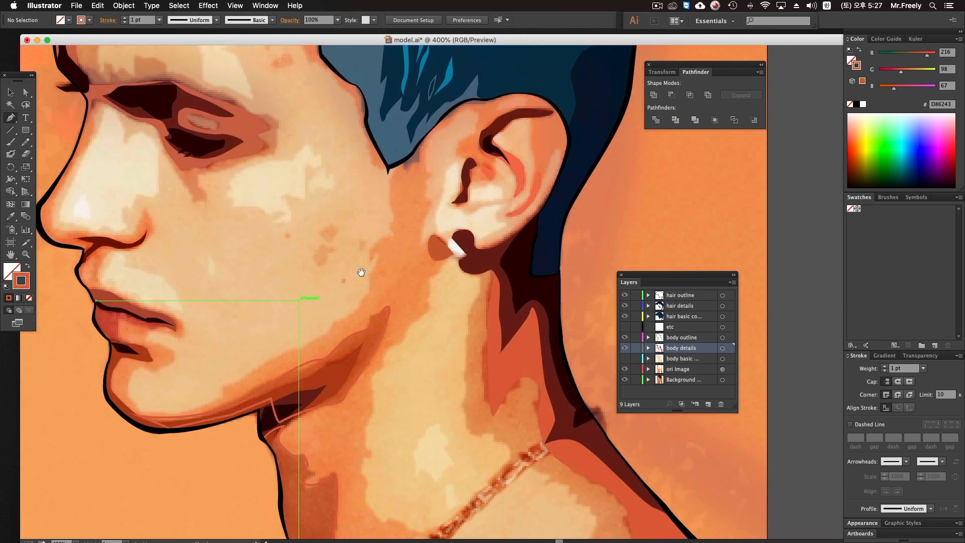
drag(426, 237, 433, 281)
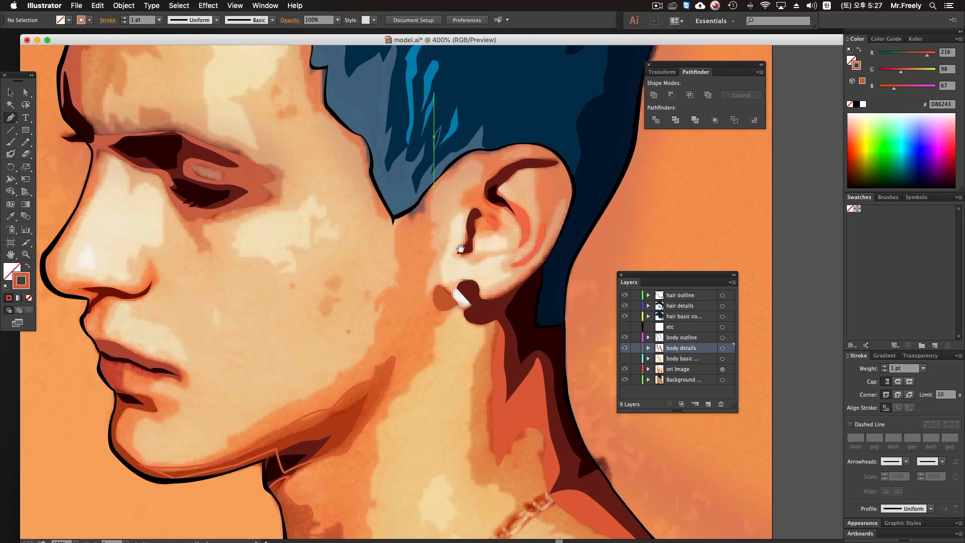
alt+super+click(310, 272)
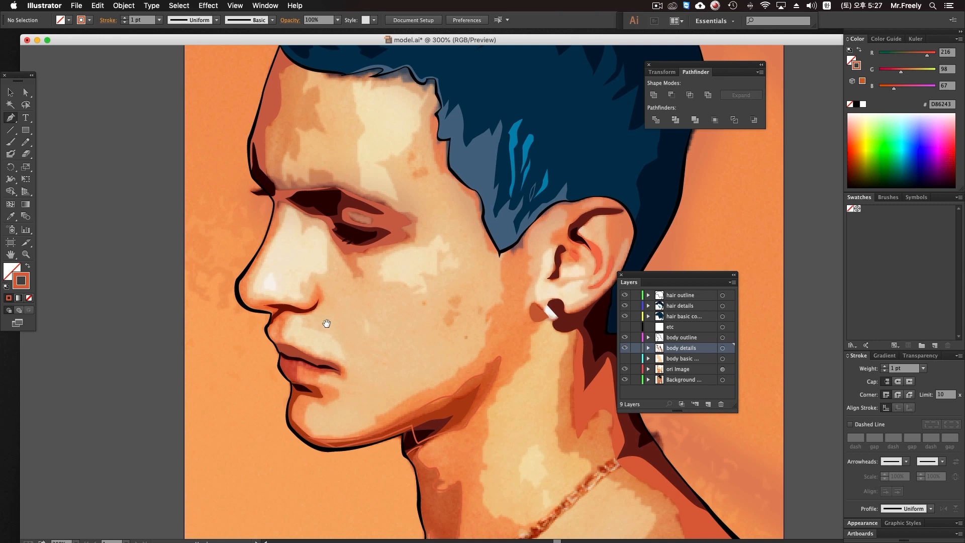
alt+super+click(446, 295)
alt+super+click(446, 294)
drag(484, 375, 488, 259)
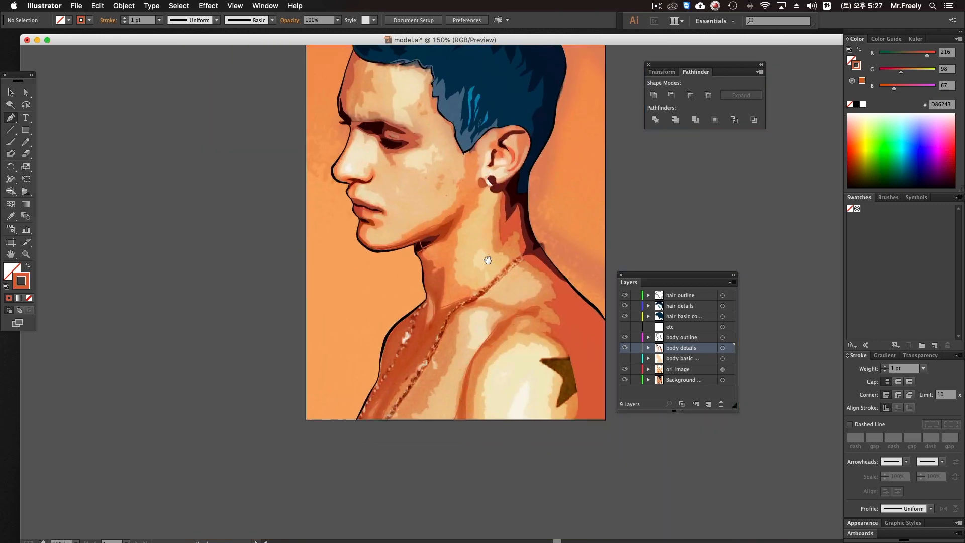
super+click(499, 338)
super+click(501, 339)
drag(459, 321, 564, 392)
alt+super+click(377, 304)
alt+super+click(451, 328)
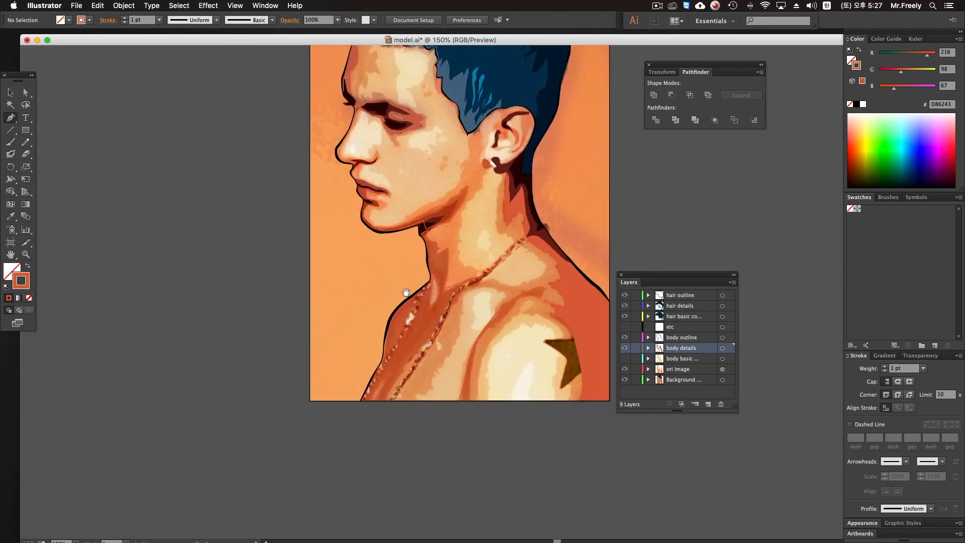
drag(451, 329, 394, 327)
Select the neck-and-chest shadow path and give it a solid orange-red fill with no stroke.
click(11, 92)
drag(213, 209, 225, 193)
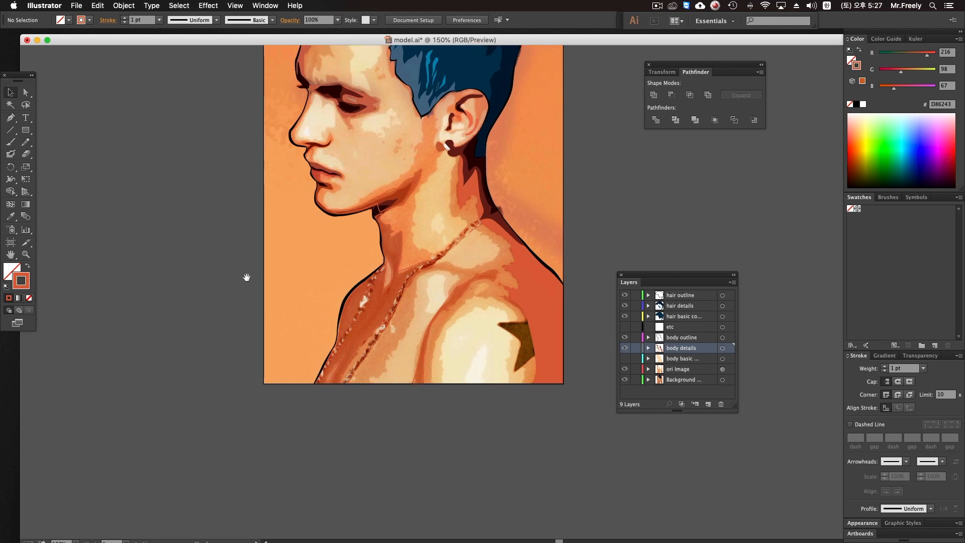
super+click(258, 282)
drag(526, 321, 268, 261)
super+click(293, 287)
super+click(293, 287)
drag(609, 305, 276, 256)
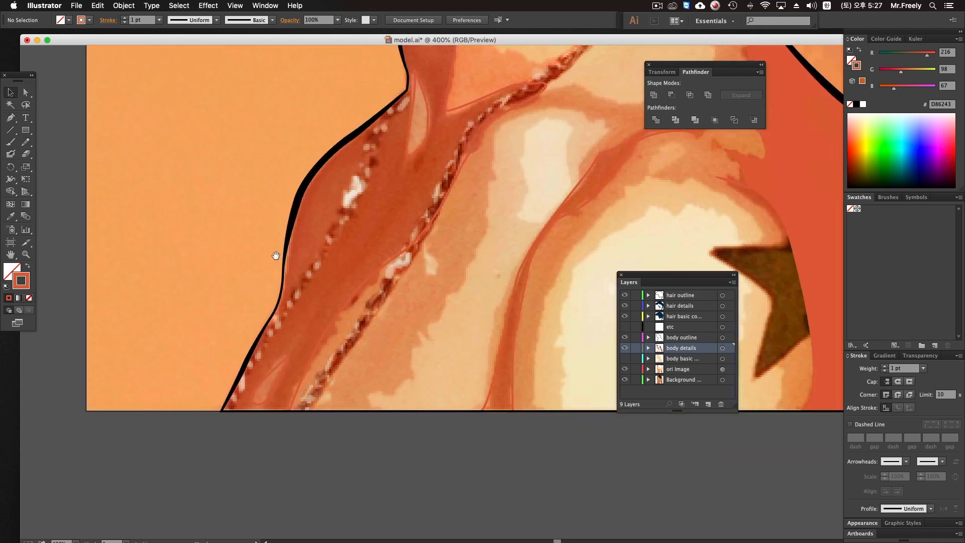
click(359, 277)
key(i)
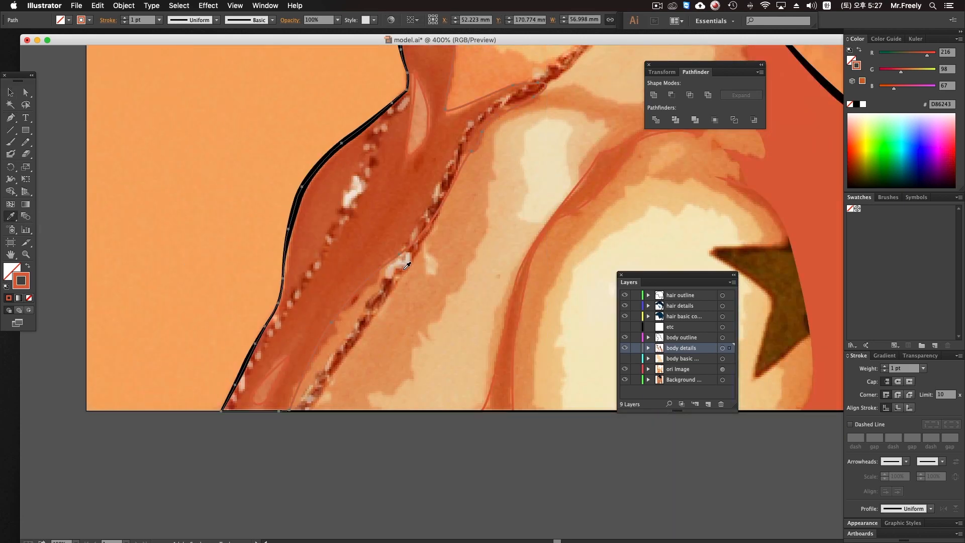
click(366, 234)
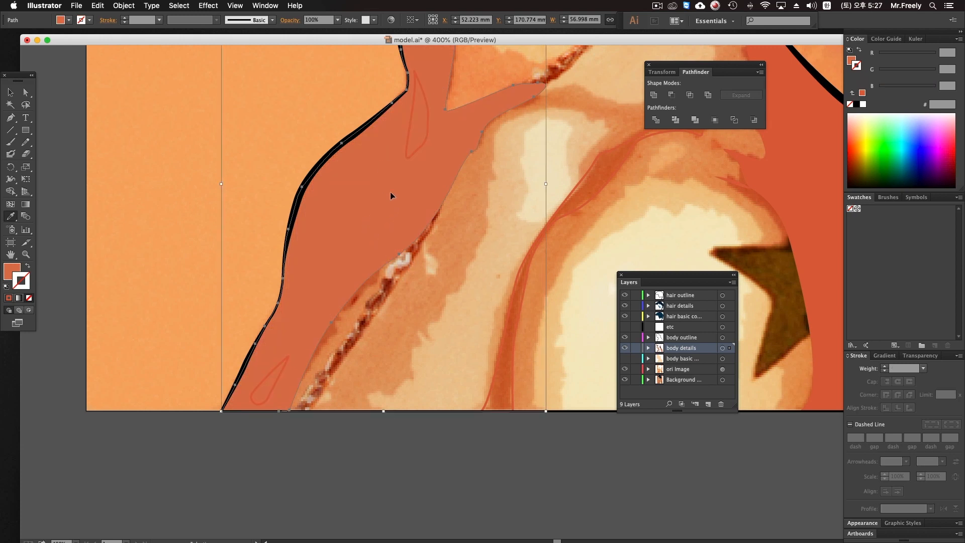
super+click(412, 152)
drag(404, 190, 678, 253)
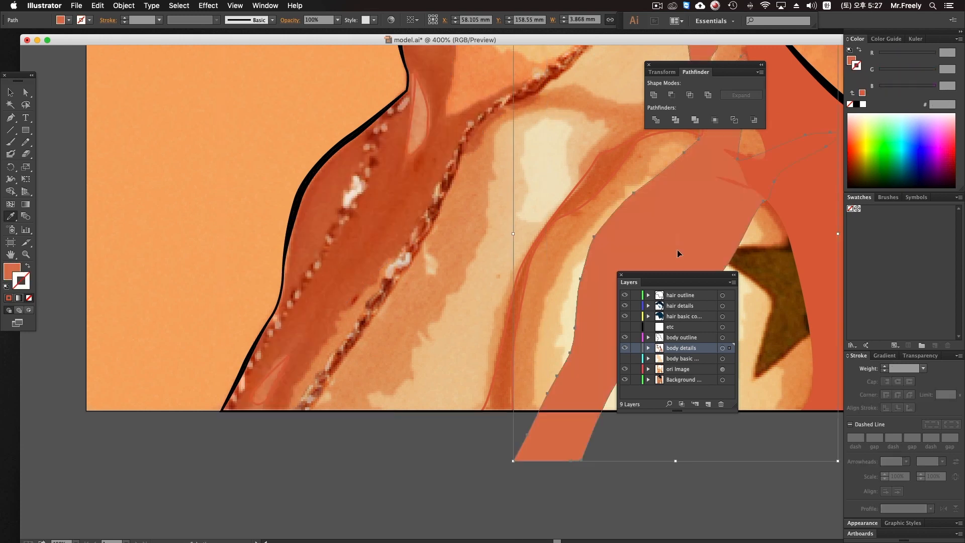
key(super+z)
Fill the narrow light patches at the neck base and lower chest with pale orange and no stroke.
super+click(425, 140)
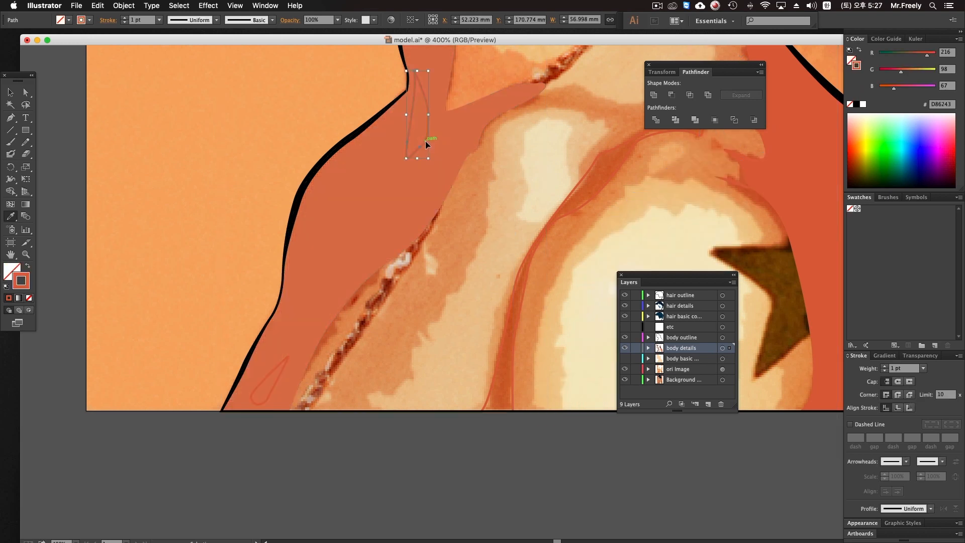
click(475, 203)
super+click(280, 379)
click(328, 332)
click(344, 390)
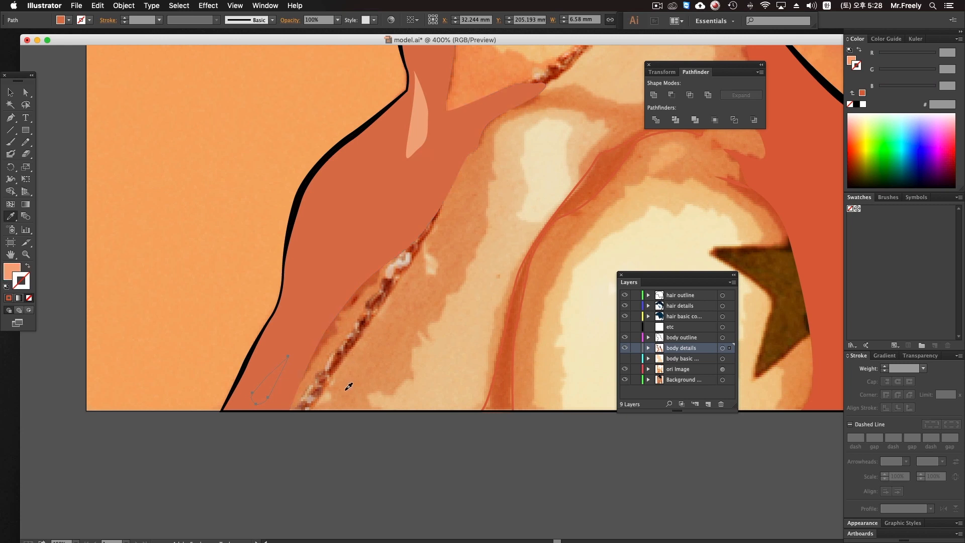
drag(310, 315, 418, 360)
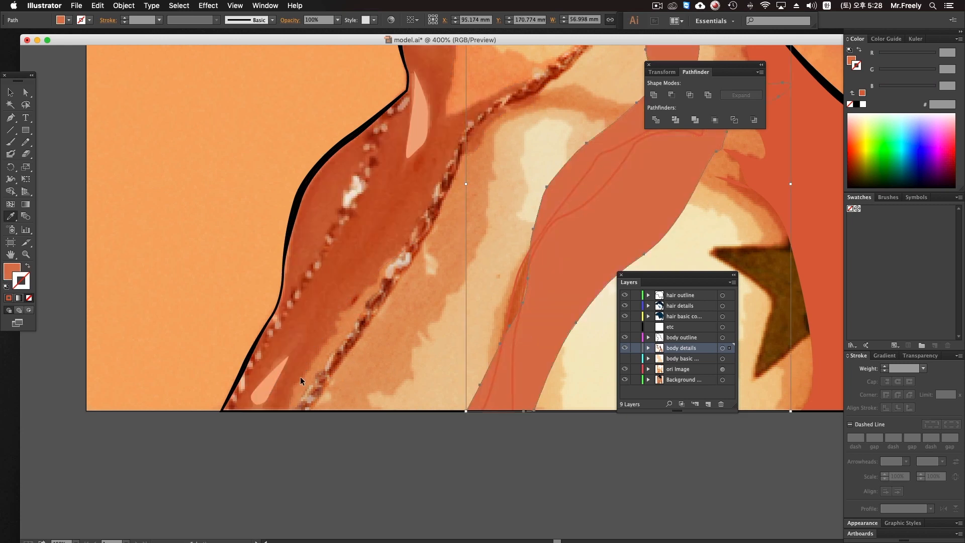
drag(282, 383, 397, 337)
key(super+z)
key(super+z)
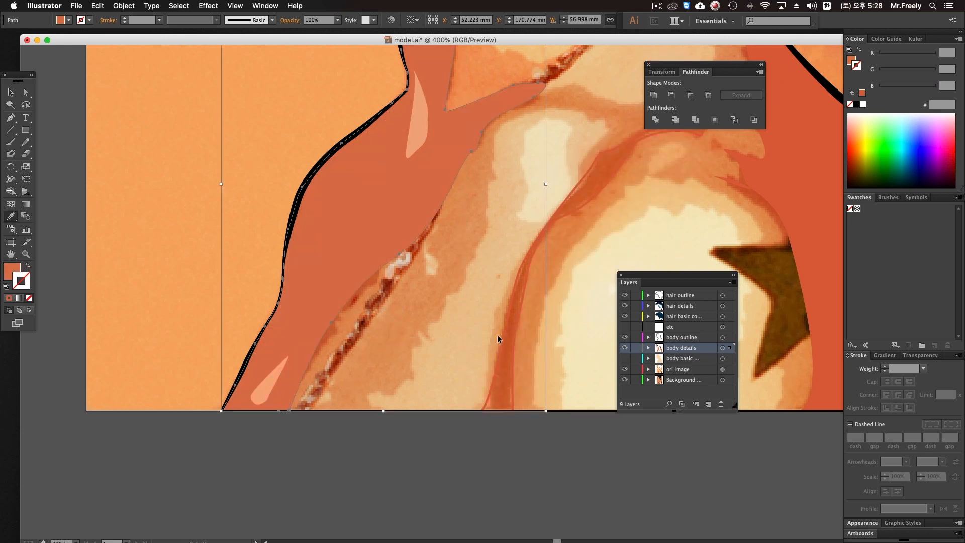
Try to recolour the light patch at the lower chest with dark red sampled from the chin's lower edge.
alt+super+click(569, 212)
alt+super+click(569, 212)
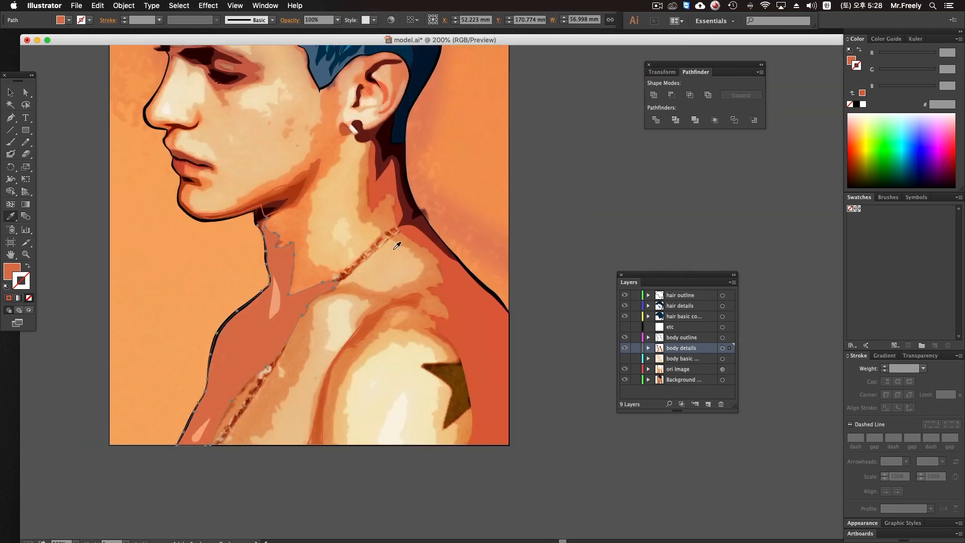
drag(380, 230, 410, 203)
click(216, 140)
drag(285, 218, 335, 169)
key(super+z)
super+click(283, 358)
click(288, 137)
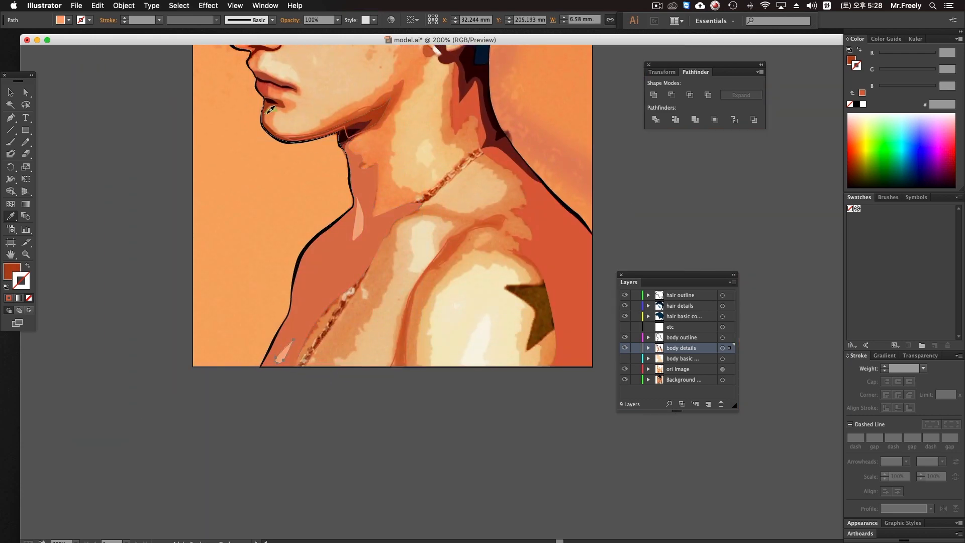
super+click(324, 434)
key(super+z)
super+click(334, 393)
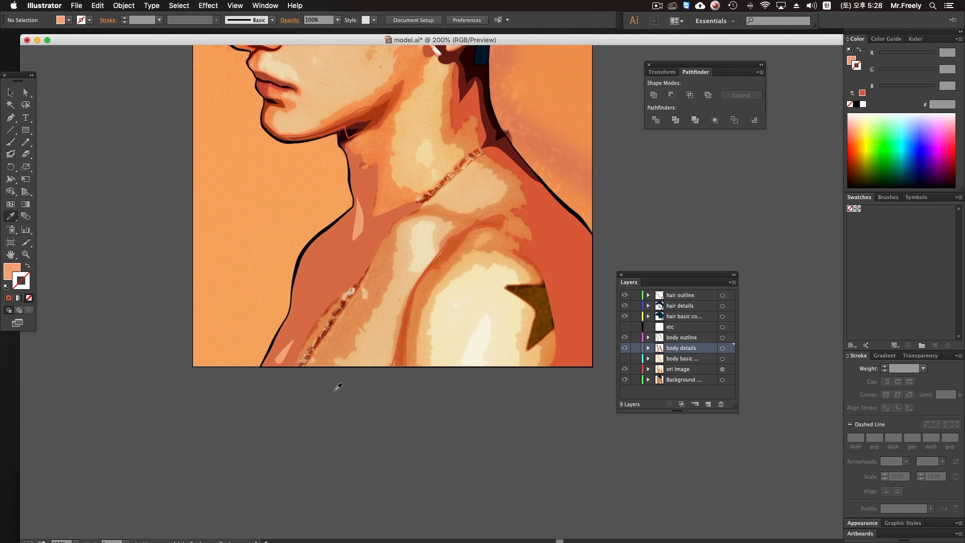
Swap the fill and stroke of the neck-and-chest shadow, and select the light patch at the lower chest.
click(355, 331)
scroll(451, 209, up, 2)
super+click(450, 210)
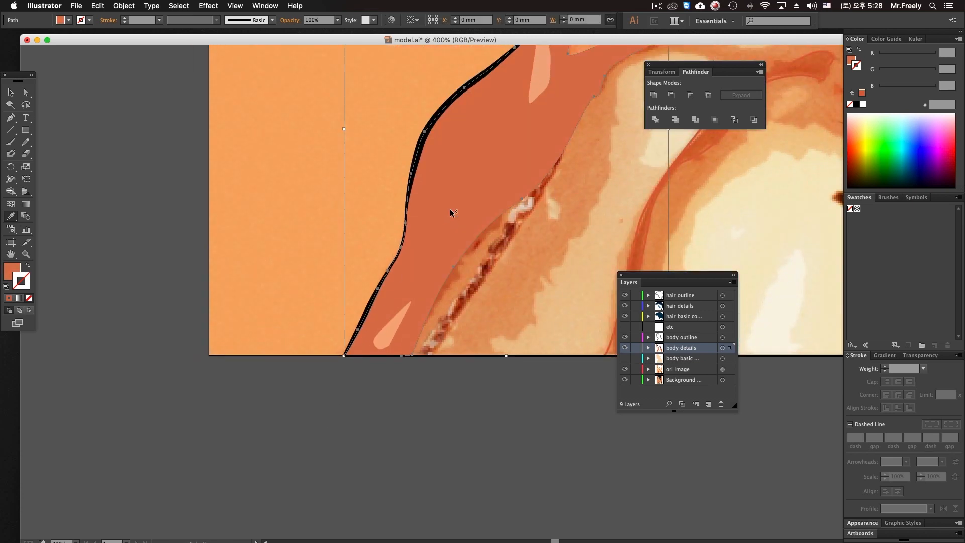
click(29, 266)
super+click(313, 333)
super+click(387, 331)
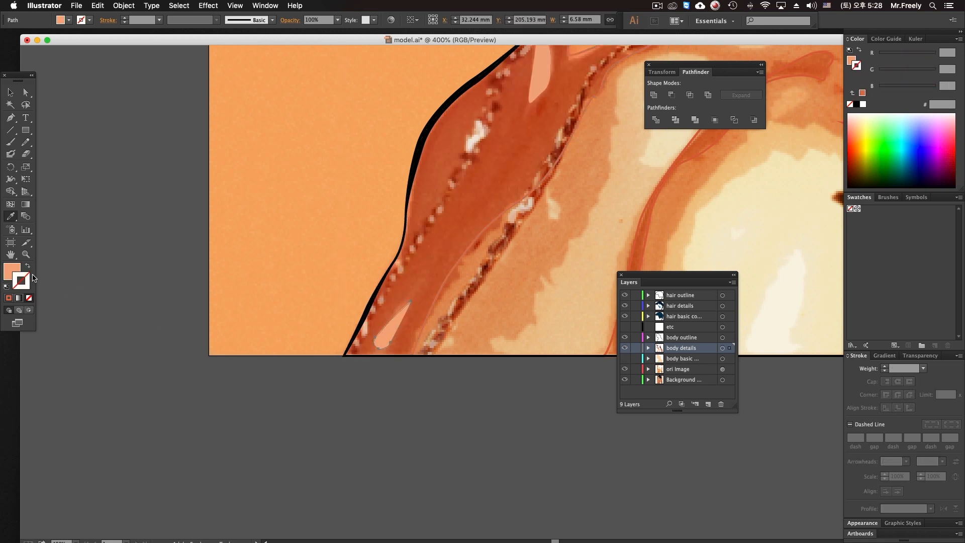
Swap stroke to fill on the neck-and-chest shadow shape and the curved shoulder crease shape so both become solid.
click(27, 267)
key(shift+x)
super+click(437, 299)
key(shift+x)
drag(493, 256, 450, 308)
key(super+minus)
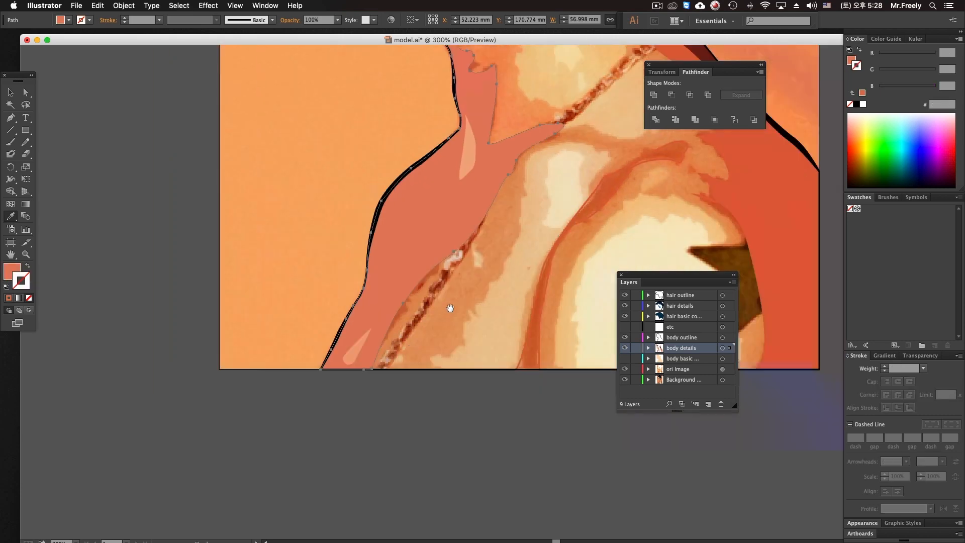
super+click(541, 283)
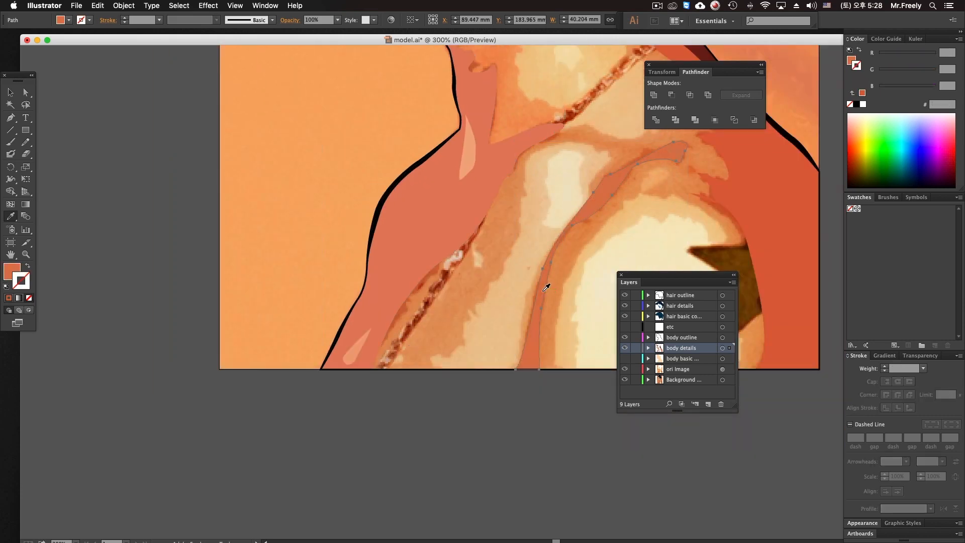
Fill the shadow shape under the jaw with orange sampled from the picture, send it behind the darker shadows, and deselect it.
drag(514, 300, 394, 387)
drag(487, 289, 390, 360)
drag(380, 300, 401, 323)
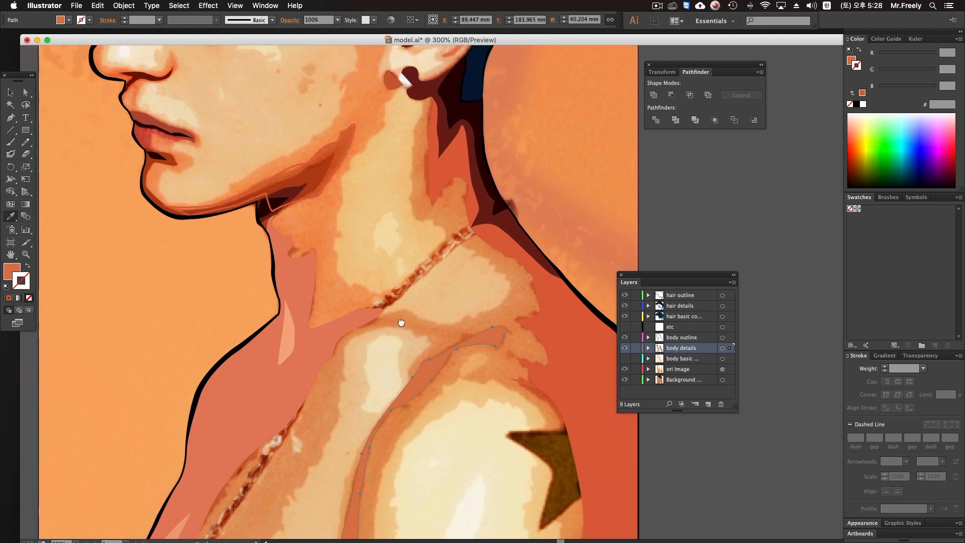
drag(306, 279, 421, 331)
super+click(405, 329)
super+click(381, 255)
super+click(383, 255)
super+click(423, 243)
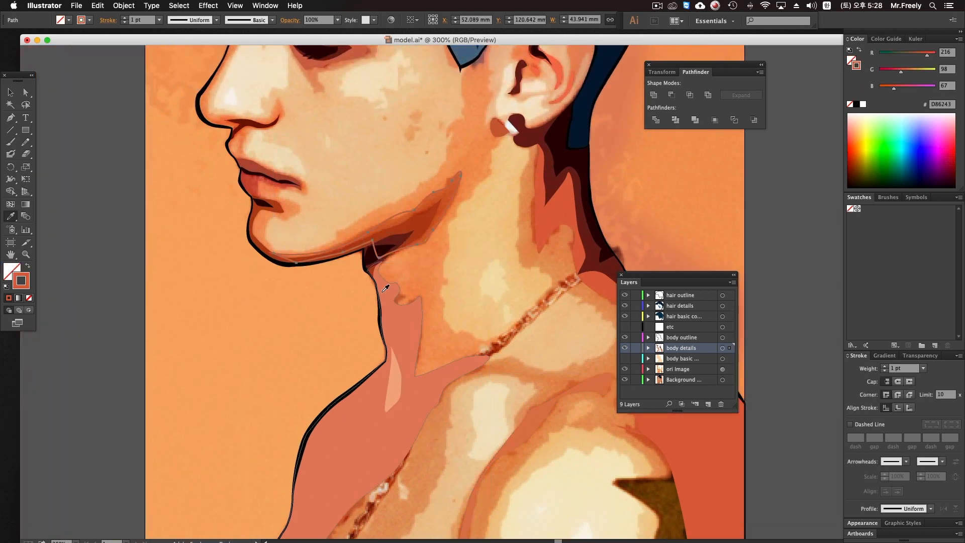
click(384, 291)
key(super+z)
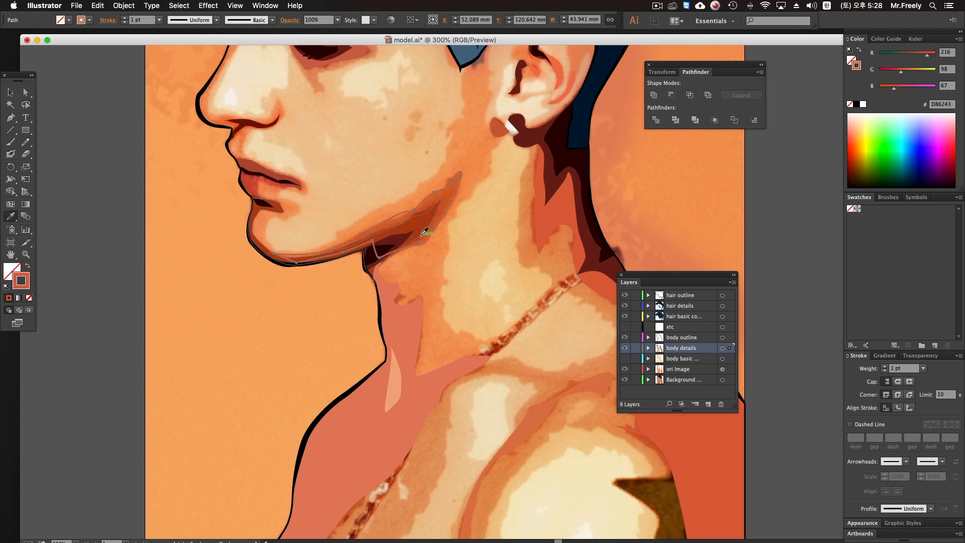
click(447, 197)
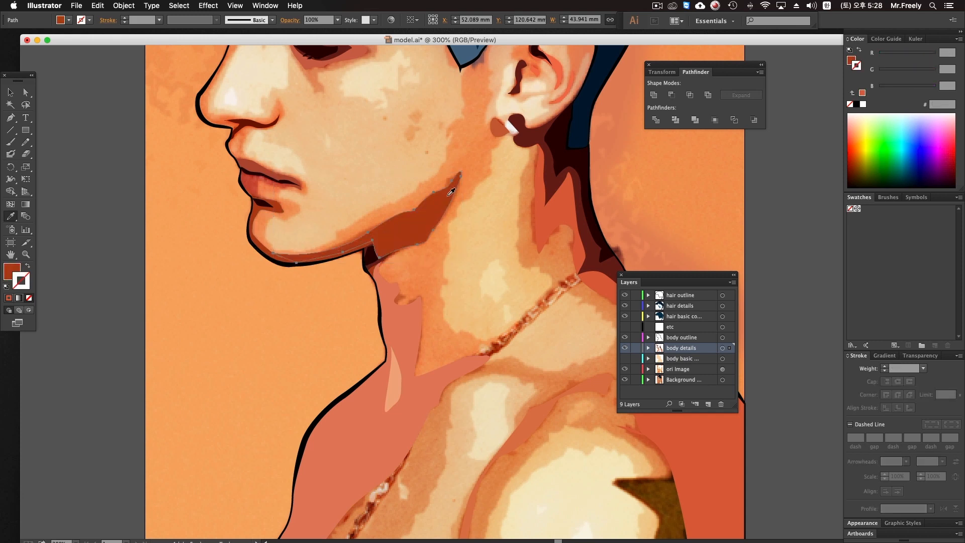
click(452, 193)
click(454, 191)
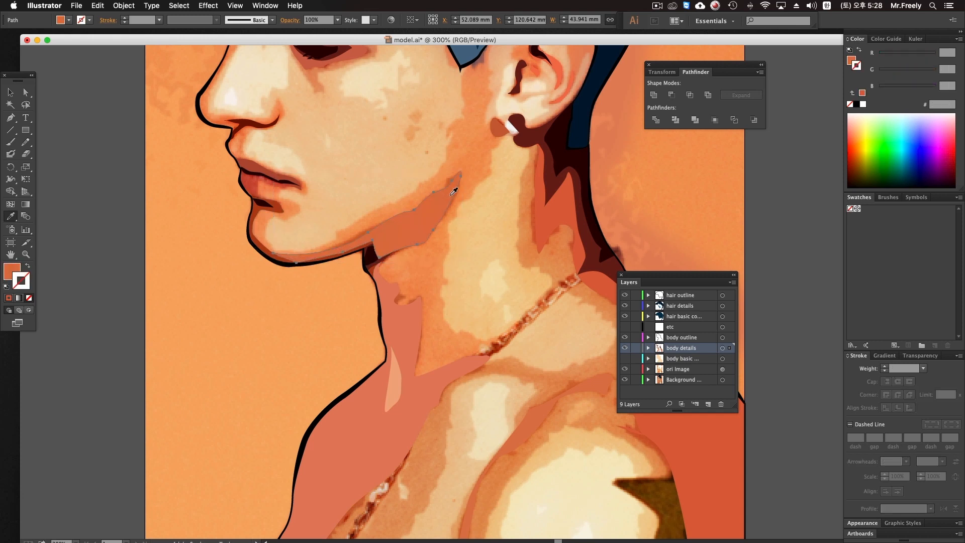
key(super+shift+[)
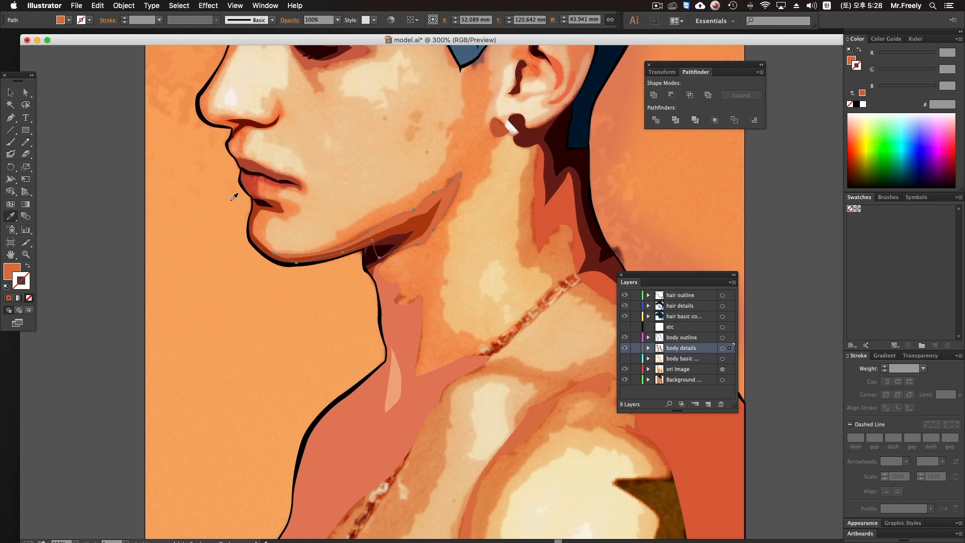
key(super+shift+a)
Set up the Pen tool with no fill and a 0.5 pt stroke in orange DB744A.
drag(502, 147, 444, 154)
alt+super+click(471, 228)
alt+super+click(471, 228)
drag(411, 356, 499, 168)
drag(479, 272, 480, 395)
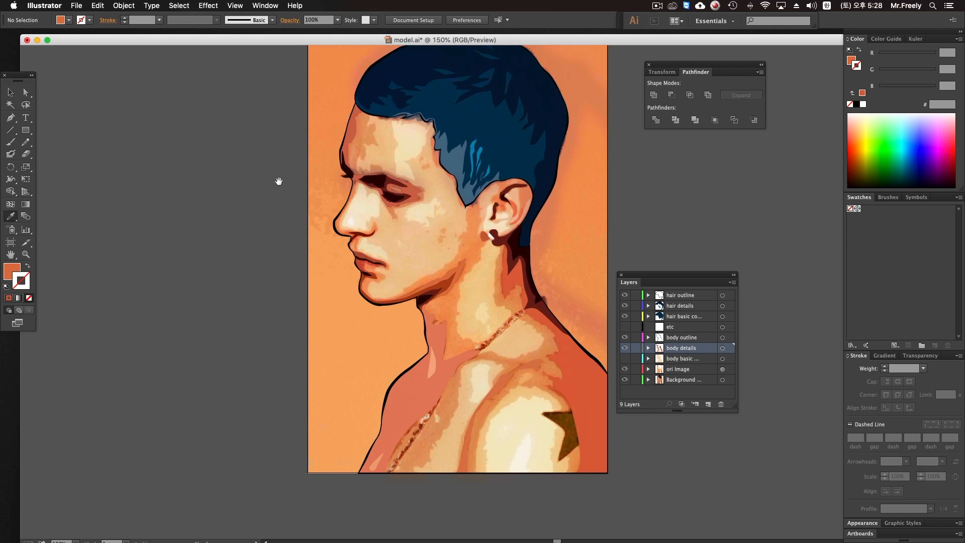
click(11, 119)
super+click(366, 256)
super+click(366, 255)
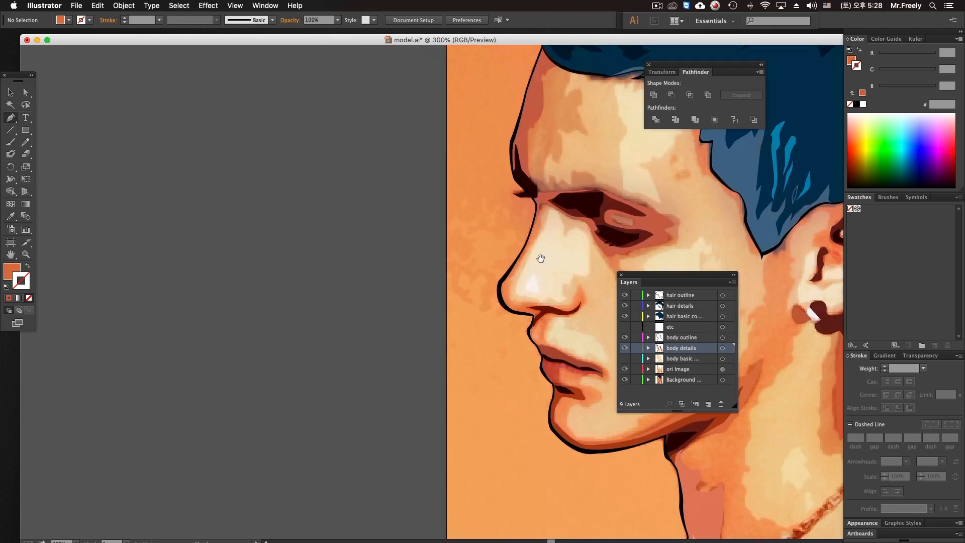
drag(540, 254, 332, 231)
super+click(405, 249)
drag(407, 256, 408, 233)
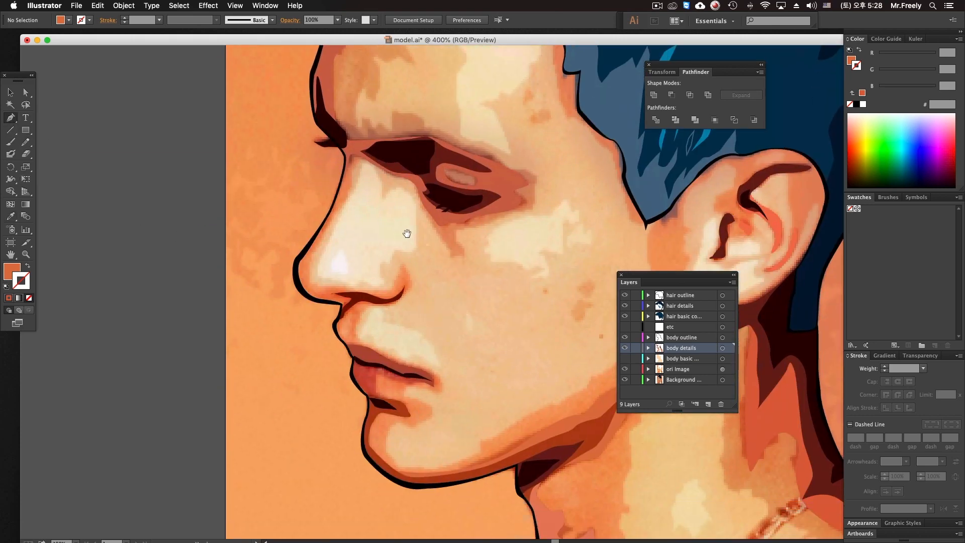
super+click(387, 300)
drag(389, 284, 340, 342)
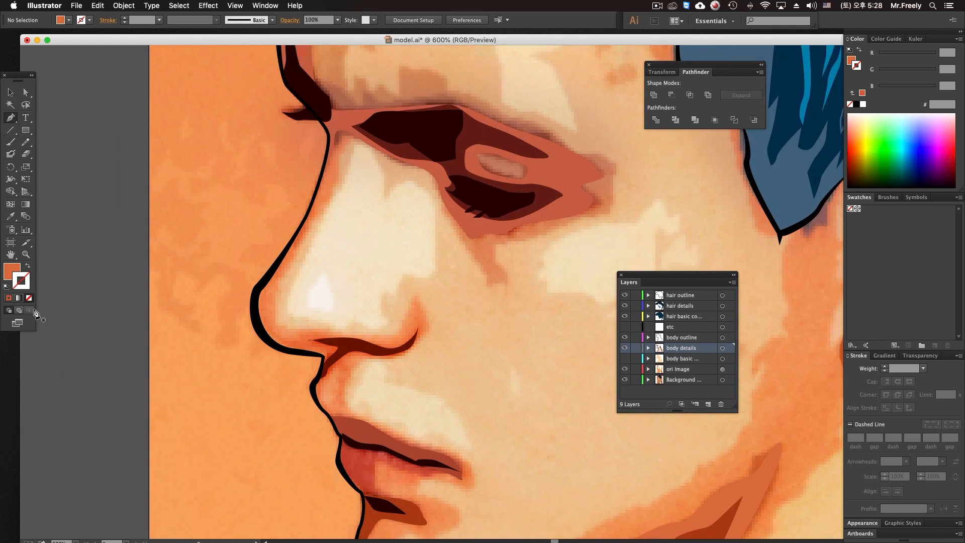
click(29, 270)
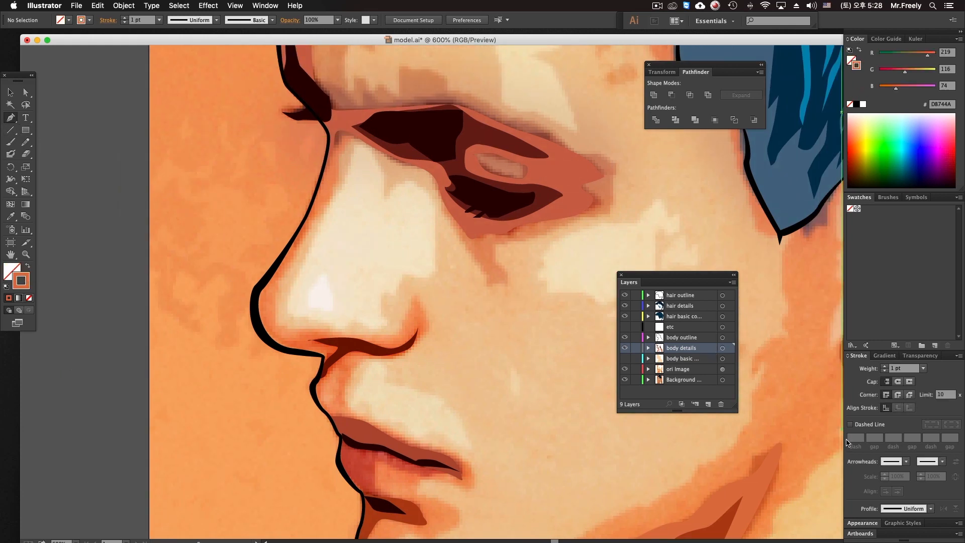
text(0.5)
key(Return)
Start a path at the hairline and trace the forehead shadow down and along the brow to the outer eye corner.
drag(405, 217, 379, 363)
drag(386, 231, 386, 369)
alt+super+click(389, 242)
drag(402, 292, 401, 222)
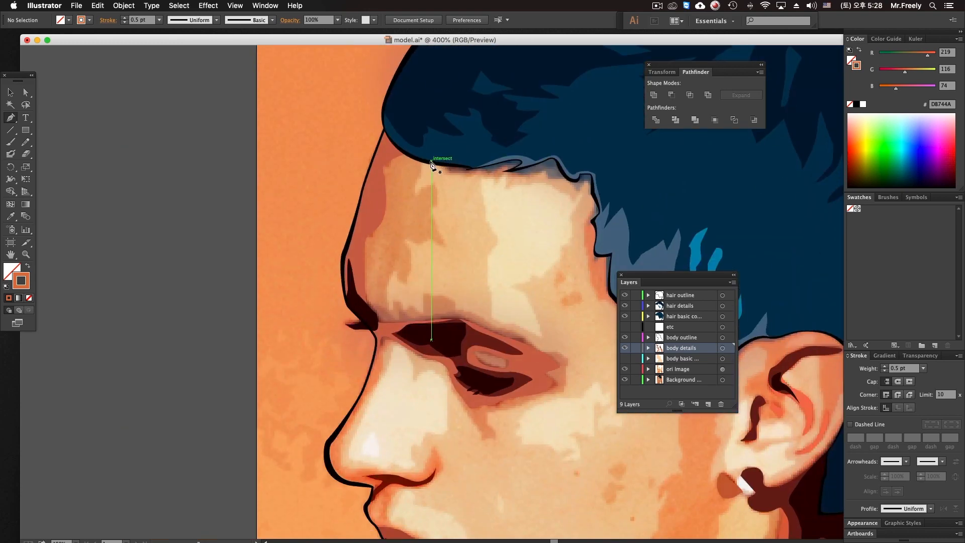
drag(425, 162, 413, 199)
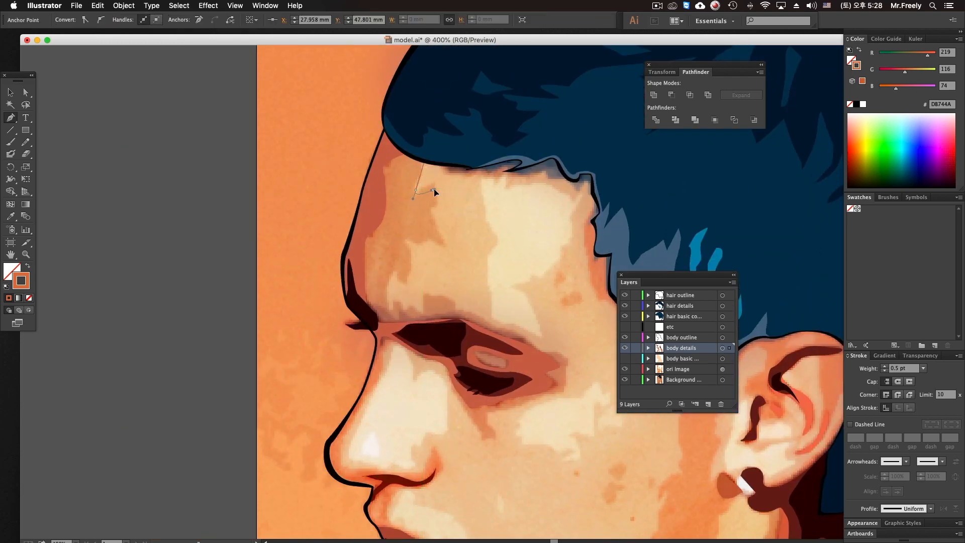
drag(402, 285, 397, 274)
drag(421, 314, 458, 304)
click(421, 314)
drag(468, 317, 484, 325)
drag(533, 342, 575, 360)
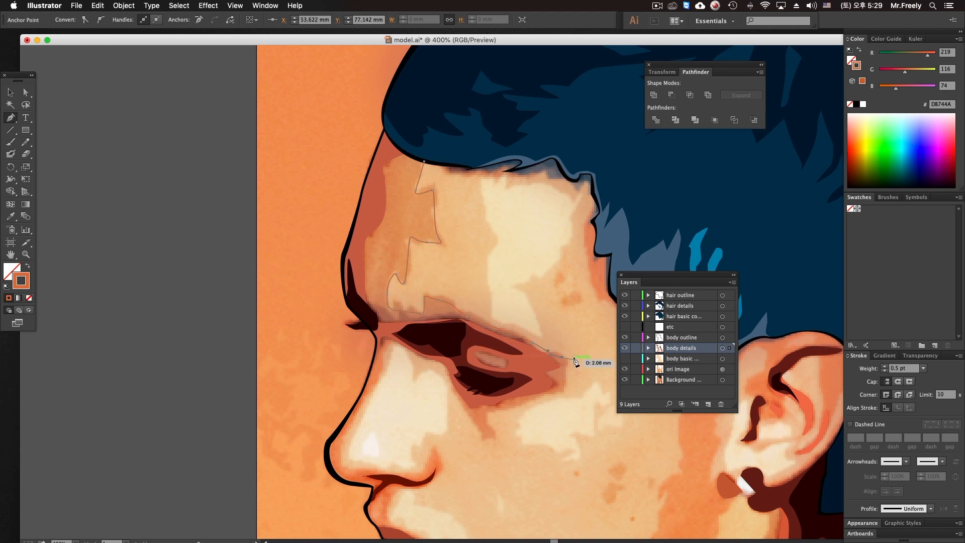
Continue the path around the outer eye shadow, along its underside and across to the bridge of the nose.
scroll(555, 324, down, 3)
scroll(556, 324, right, 1)
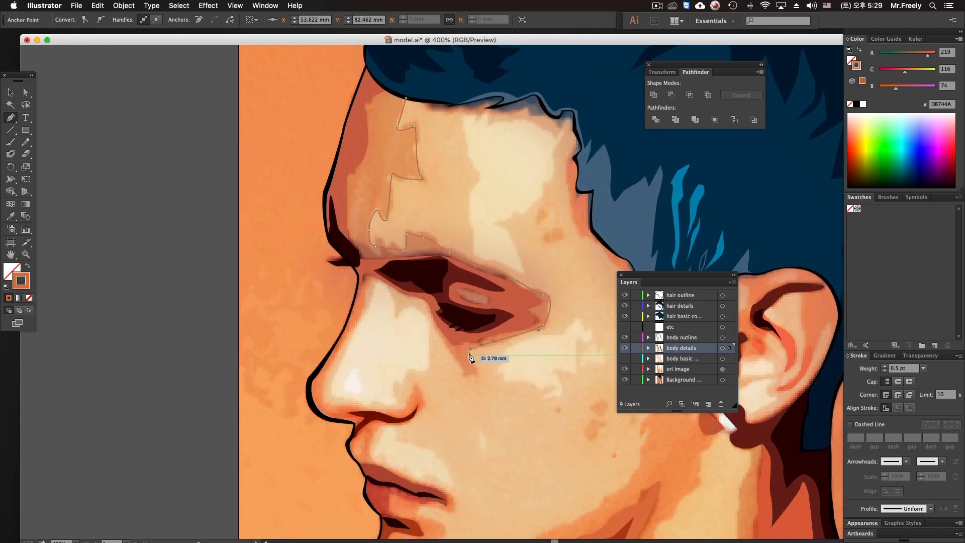
drag(460, 360, 361, 248)
key(space)
drag(350, 285, 350, 289)
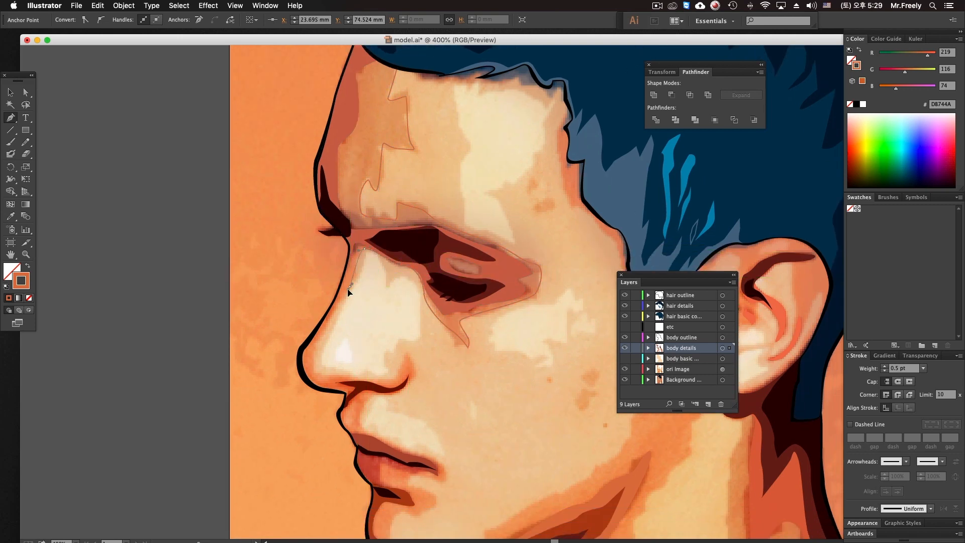
Continue the path down the nose, around the nostril and along the upper lip, undoing misplaced points.
drag(315, 348, 384, 383)
key(super+z)
drag(412, 383, 388, 314)
key(super+z)
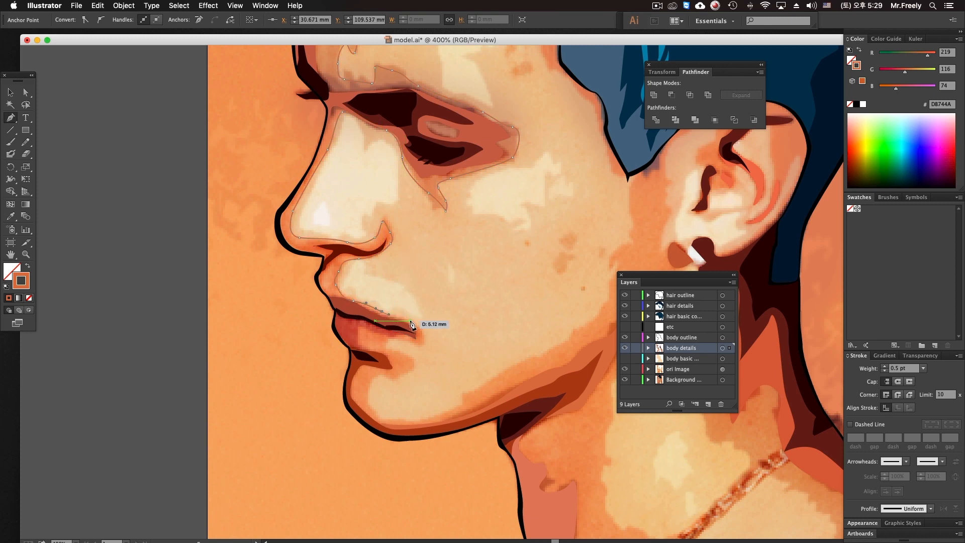
Continue the path around the mouth corner, beneath the lower lip and along the chin.
drag(388, 340, 386, 348)
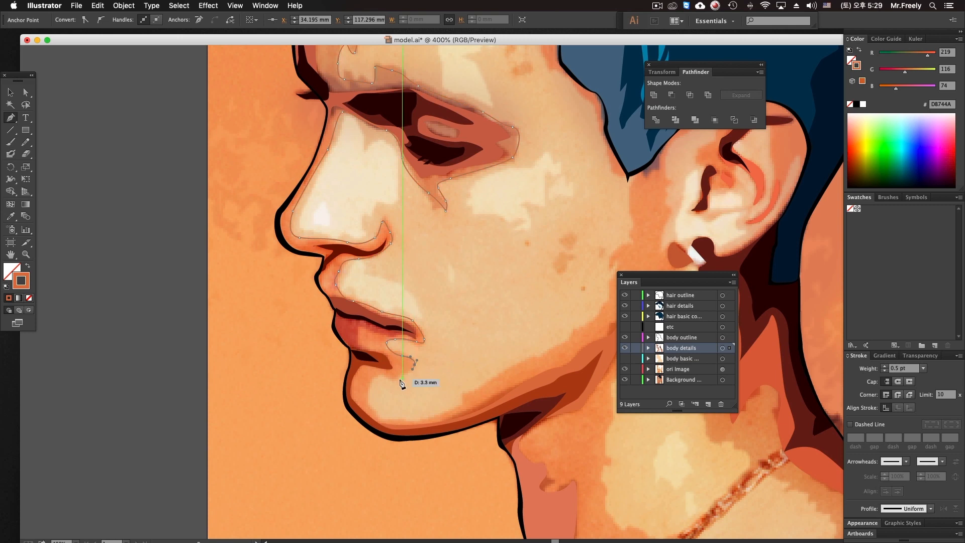
drag(366, 379, 365, 402)
drag(413, 423, 353, 388)
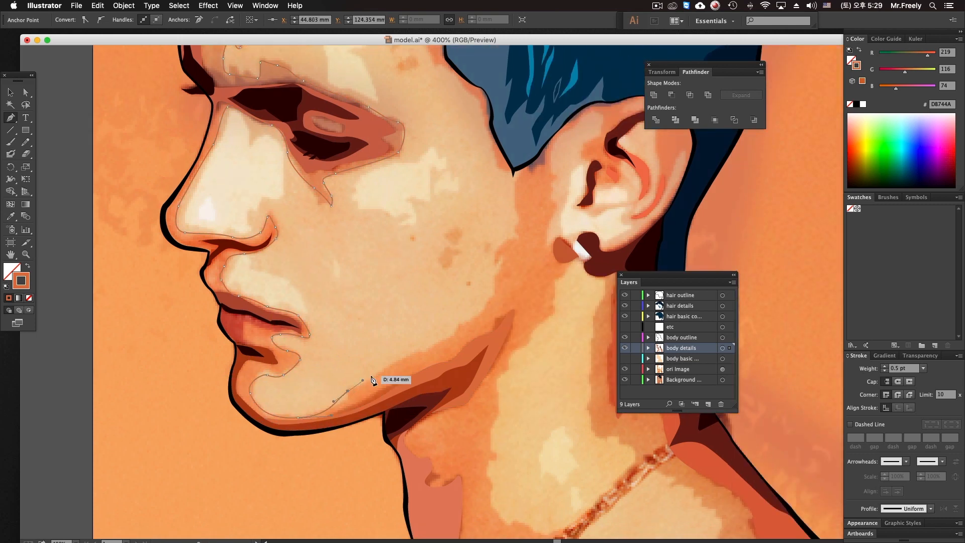
Continue the path up along the jaw shadow and the cheek to the pointed tip of the sideburn.
drag(491, 267, 433, 356)
drag(451, 307, 461, 288)
drag(457, 239, 464, 231)
drag(512, 174, 494, 198)
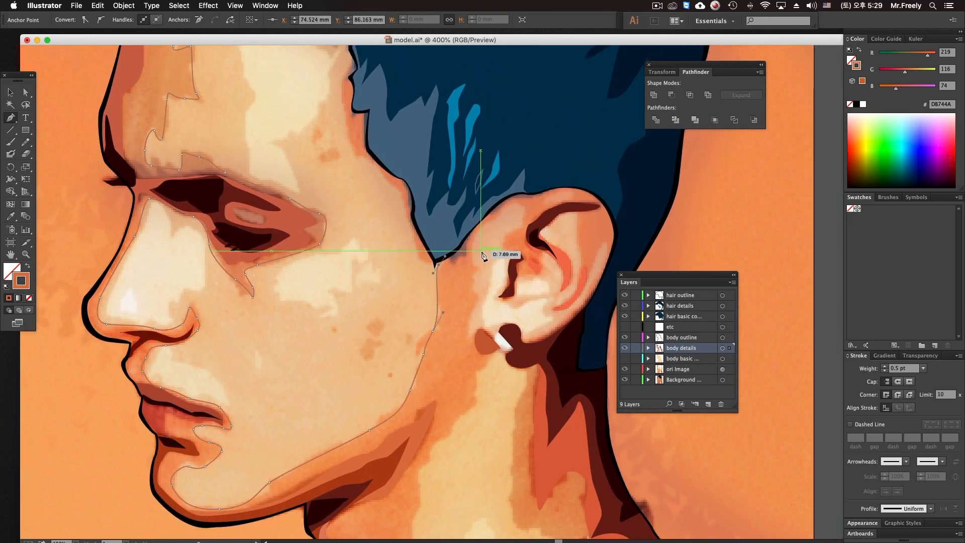
Continue the path from the sideburn tip along the hair outline in front of the ear.
super+click(477, 255)
super+click(476, 255)
drag(463, 259, 506, 218)
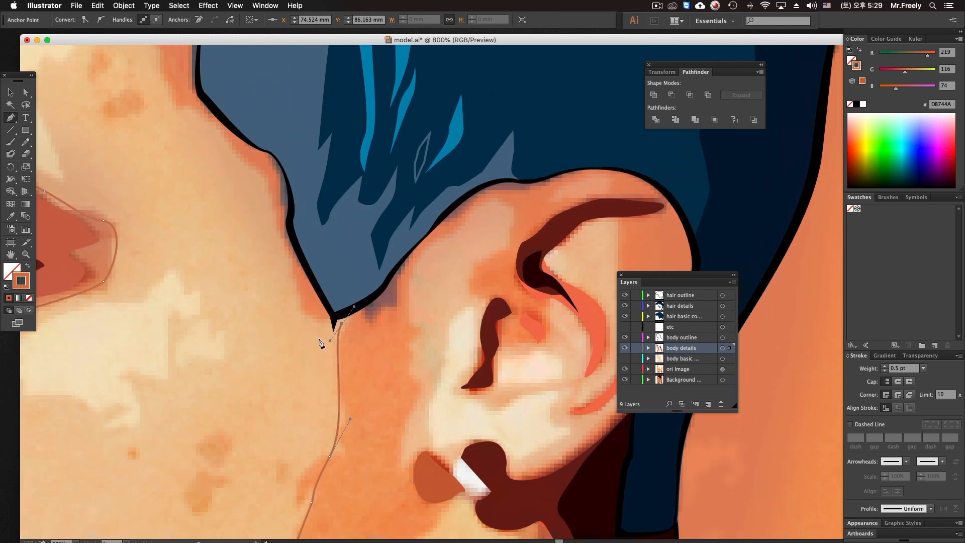
super+click(388, 302)
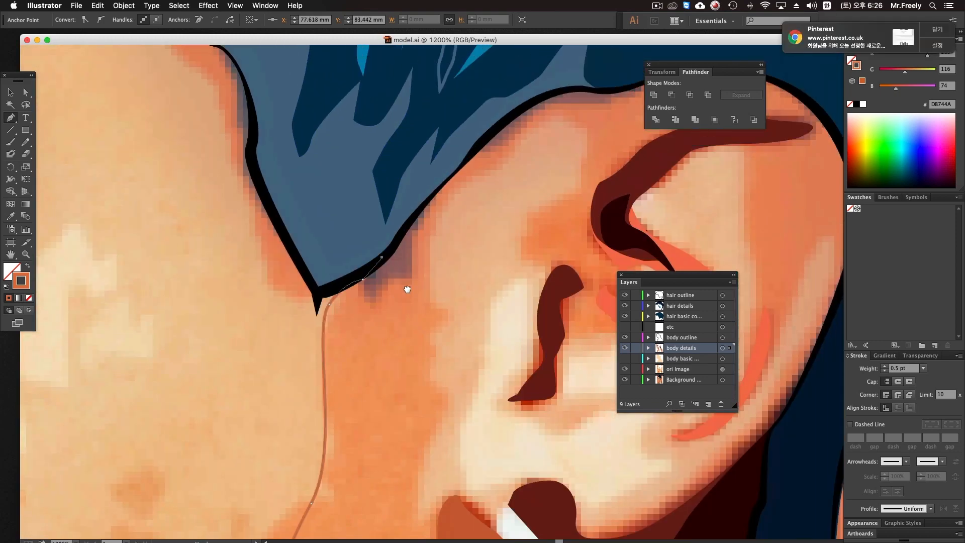
scroll(403, 277, up, 2)
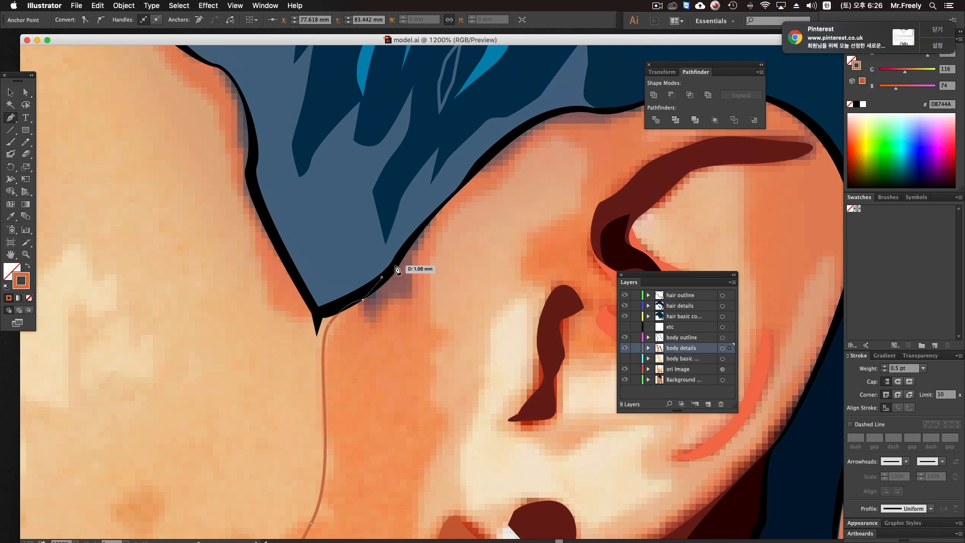
drag(392, 263, 432, 217)
drag(479, 166, 435, 204)
Continue the path within the black outline over the top of the ear.
drag(512, 182, 564, 182)
drag(527, 188, 486, 207)
super+click(543, 215)
super+click(543, 215)
drag(244, 385, 495, 236)
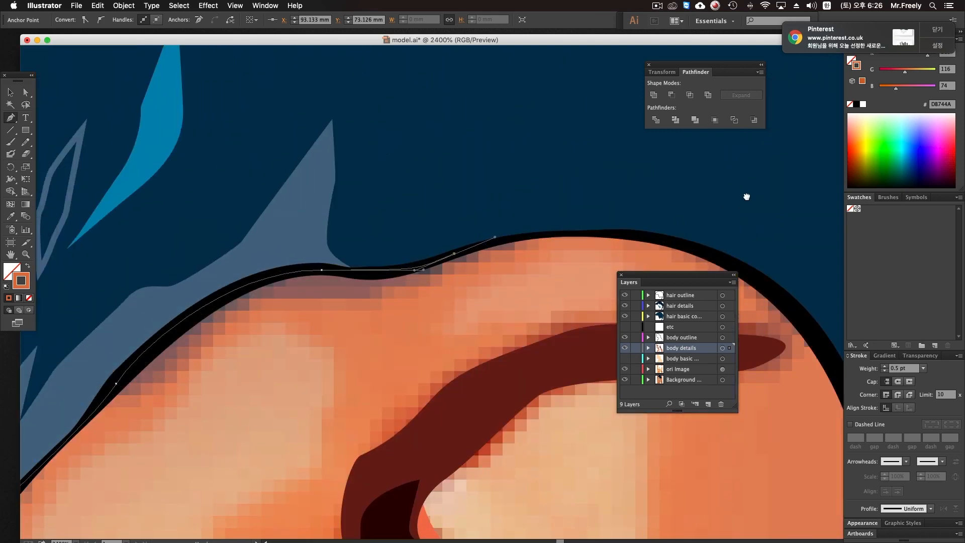
drag(780, 220, 716, 177)
drag(686, 233, 581, 156)
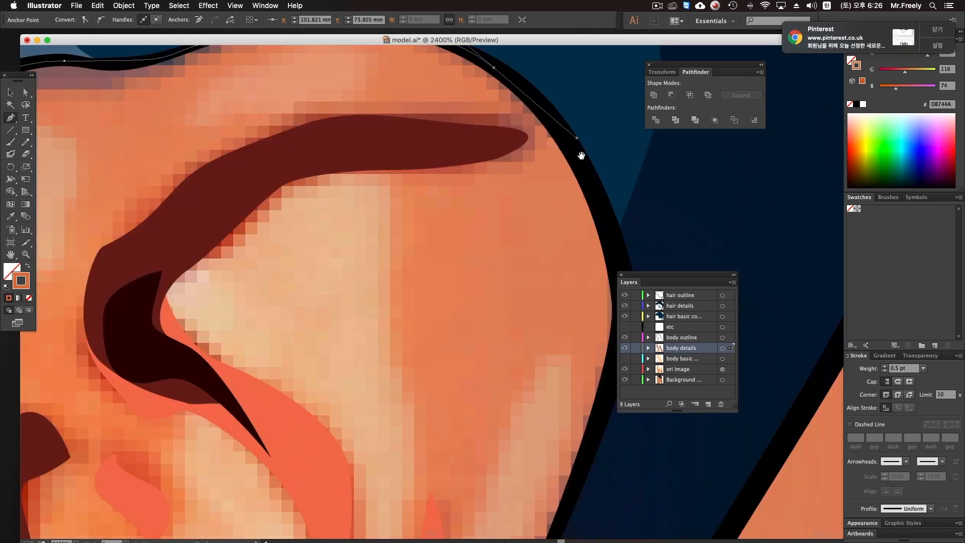
Continue the path down the back edge of the ear to the earlobe.
drag(621, 262, 623, 282)
drag(607, 414, 536, 280)
drag(509, 365, 533, 181)
drag(447, 343, 415, 380)
alt+super+click(469, 360)
alt+super+click(464, 363)
drag(356, 353, 632, 379)
drag(511, 393, 492, 404)
alt+super+click(492, 403)
drag(486, 280, 454, 287)
alt+super+click(446, 359)
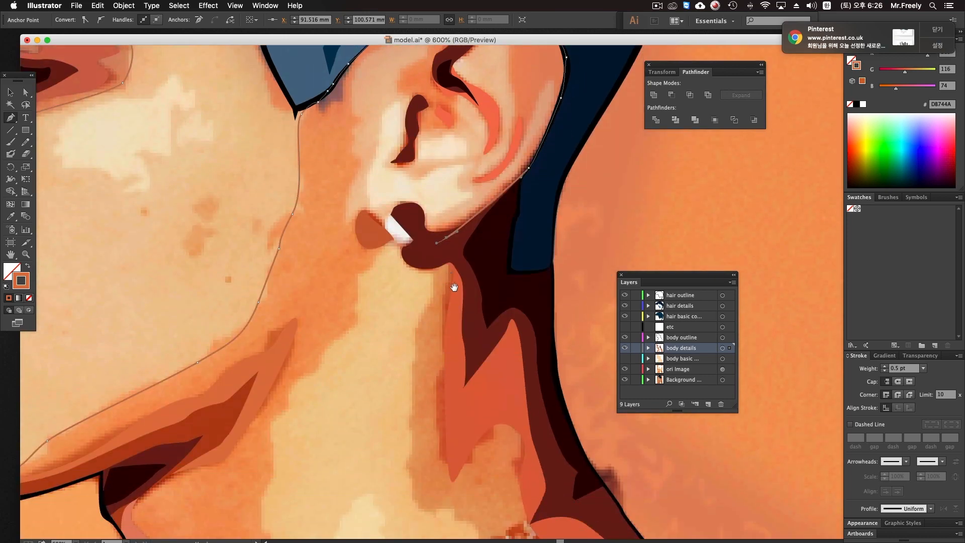
Continue the path around the earlobe and down the red neck shadow to its lower tip.
drag(449, 254, 453, 254)
drag(470, 297, 465, 237)
click(454, 293)
click(441, 348)
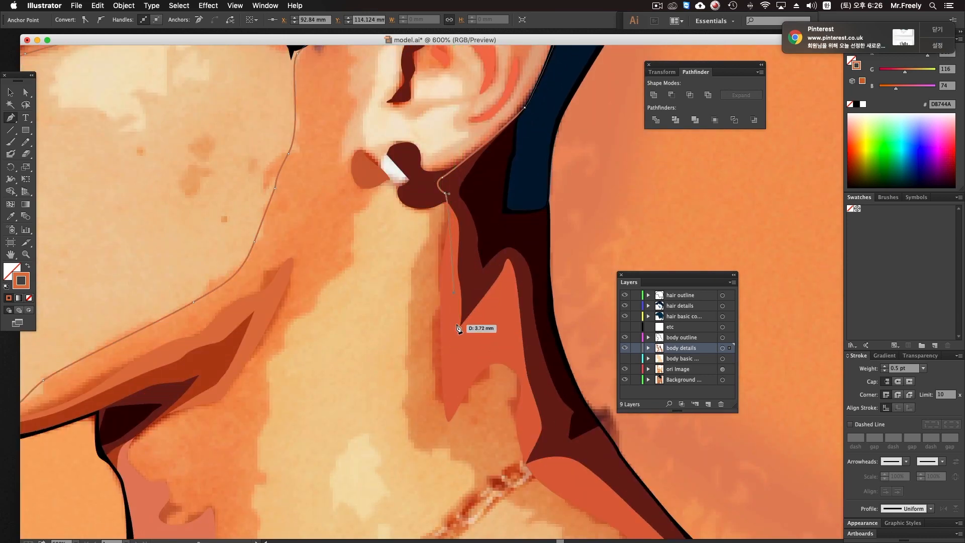
click(450, 396)
Continue the path over the neck shadow's curve, past the necklace end and onto the back of the shoulder.
drag(503, 348, 523, 353)
drag(518, 404, 511, 302)
drag(521, 364, 479, 284)
drag(587, 363, 490, 285)
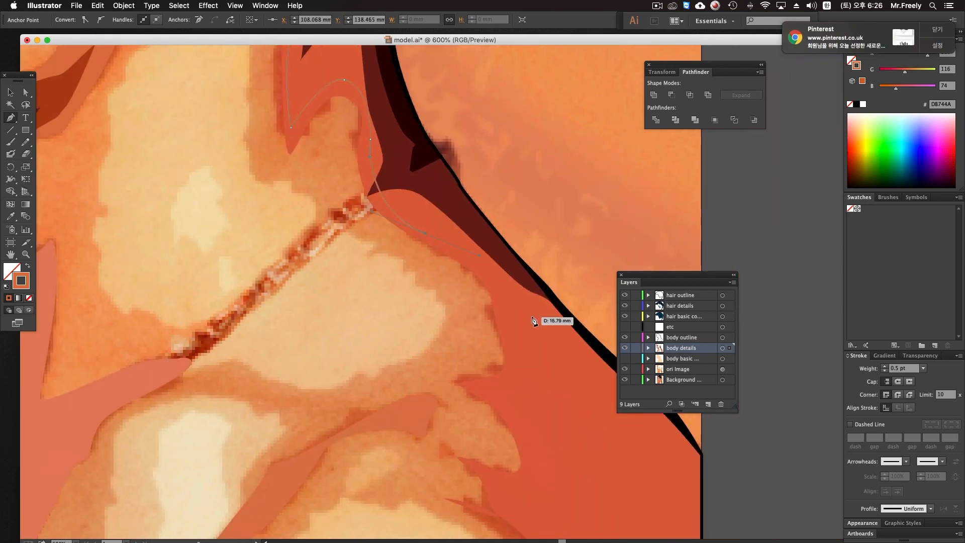
Continue the path down through the red back area to the artboard's lower edge beside the arm.
drag(545, 481, 533, 390)
drag(596, 521, 574, 406)
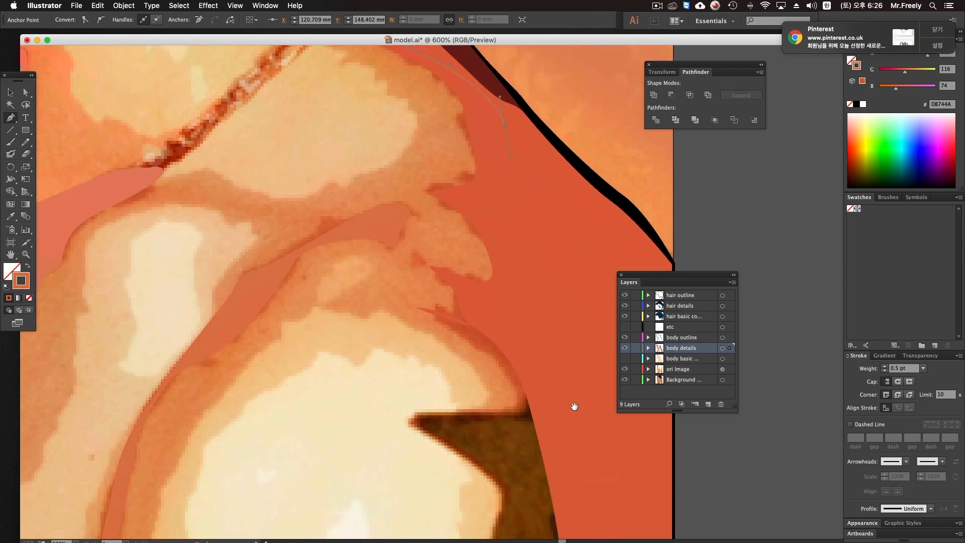
drag(566, 484, 570, 320)
scroll(583, 392, up, 1)
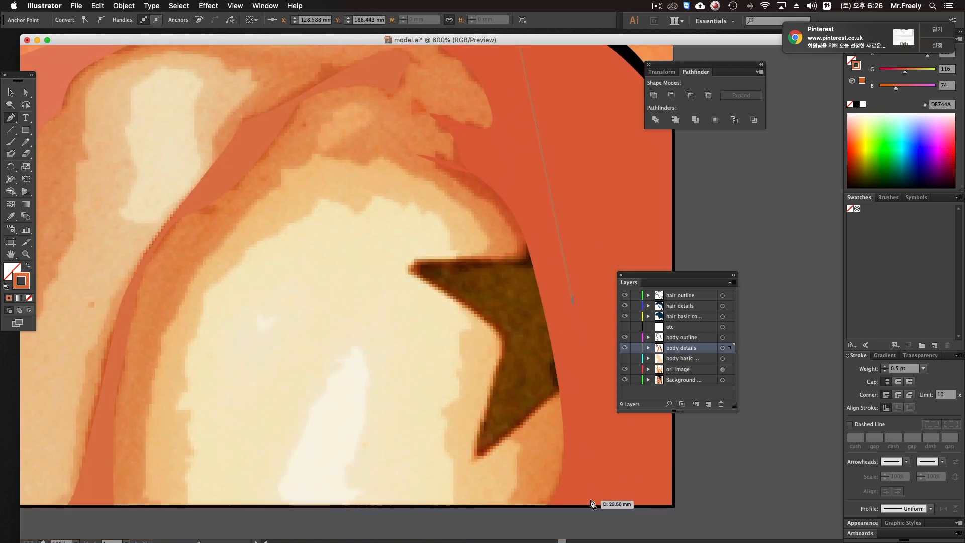
drag(601, 465, 575, 452)
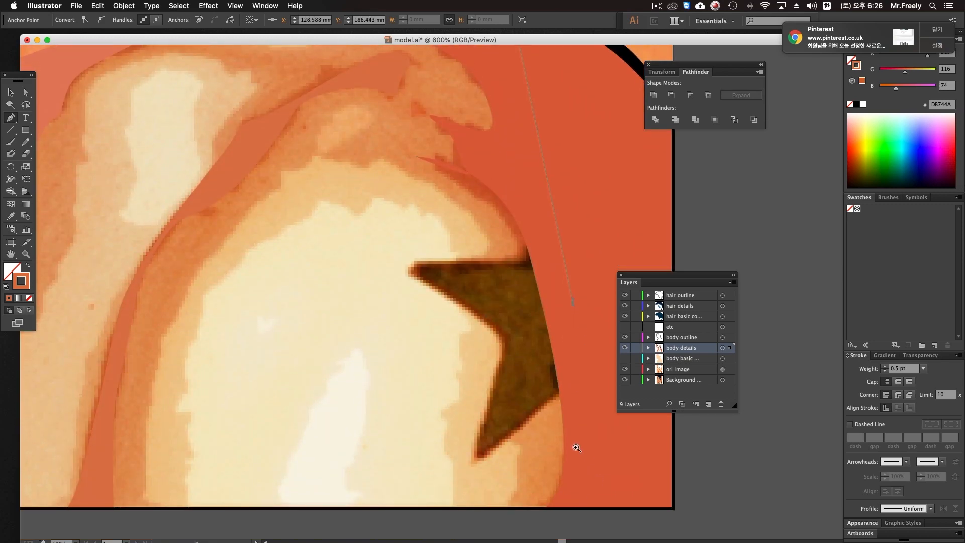
super+click(574, 451)
click(406, 375)
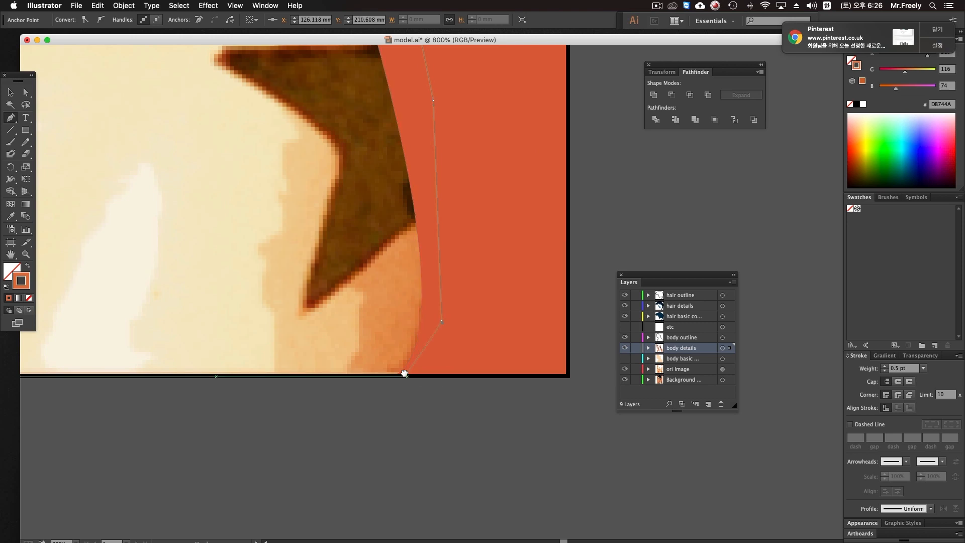
scroll(403, 375, left, 3)
click(434, 377)
Continue the path from the artboard's lower edge up the back side of the arm, past the star tattoo to the shoulder.
drag(445, 352, 456, 334)
drag(447, 249, 446, 221)
drag(455, 212, 467, 466)
alt+super+click(465, 390)
drag(450, 346, 524, 426)
drag(454, 252, 507, 316)
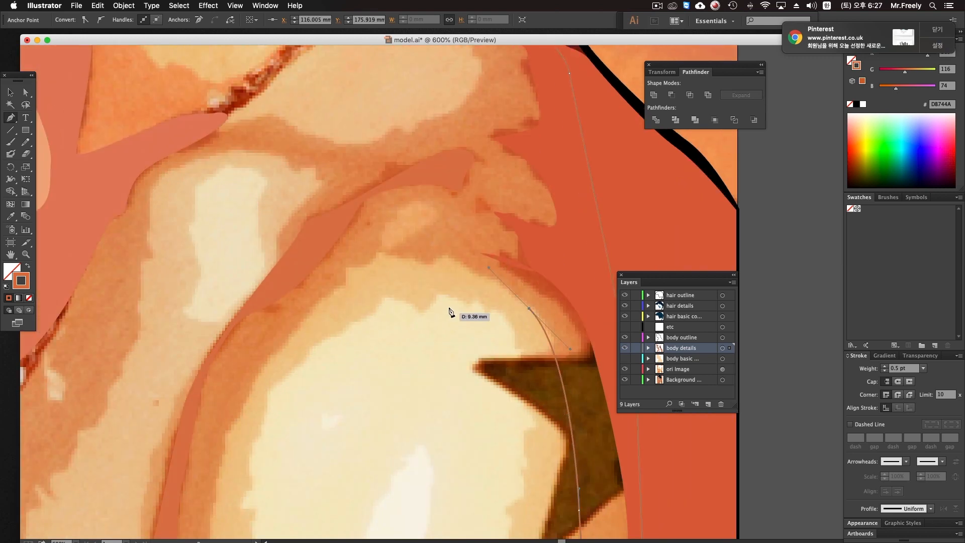
Continue the path over the top of the shoulder highlight, adding a narrow loop at its peak.
drag(443, 259, 393, 257)
click(377, 253)
drag(430, 221, 435, 211)
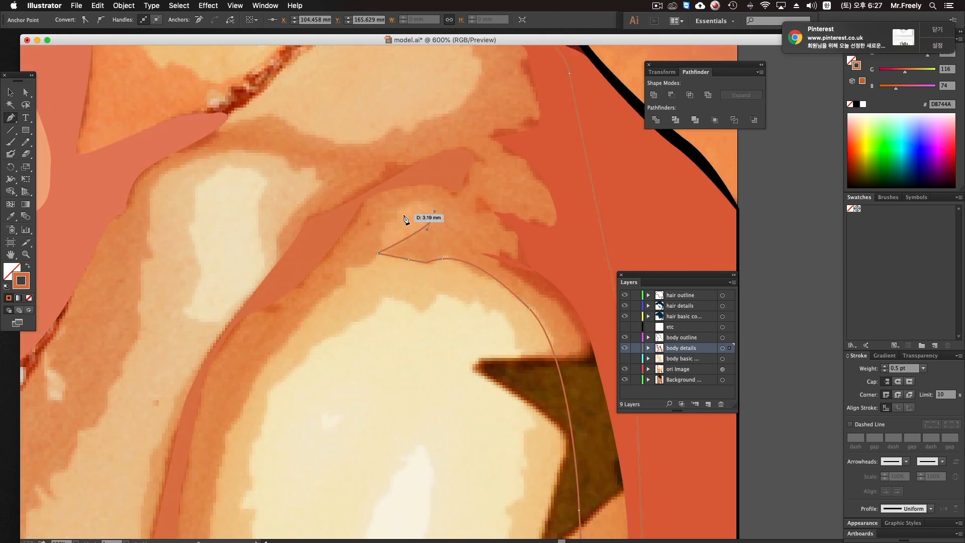
drag(368, 259, 362, 264)
Continue the path down the front edge of the arm highlight to the artboard's lower edge.
drag(346, 258, 401, 160)
drag(328, 259, 294, 306)
drag(267, 412, 259, 465)
drag(266, 457, 284, 475)
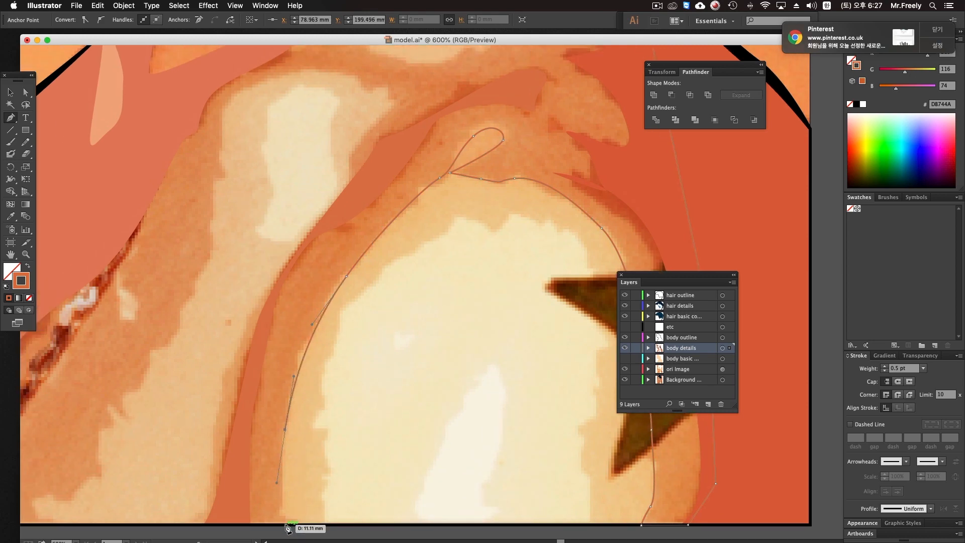
drag(288, 529, 284, 524)
Continue the path along the artboard's lower edge and up the armpit crease toward the chest highlight's upper corner.
drag(240, 495, 403, 496)
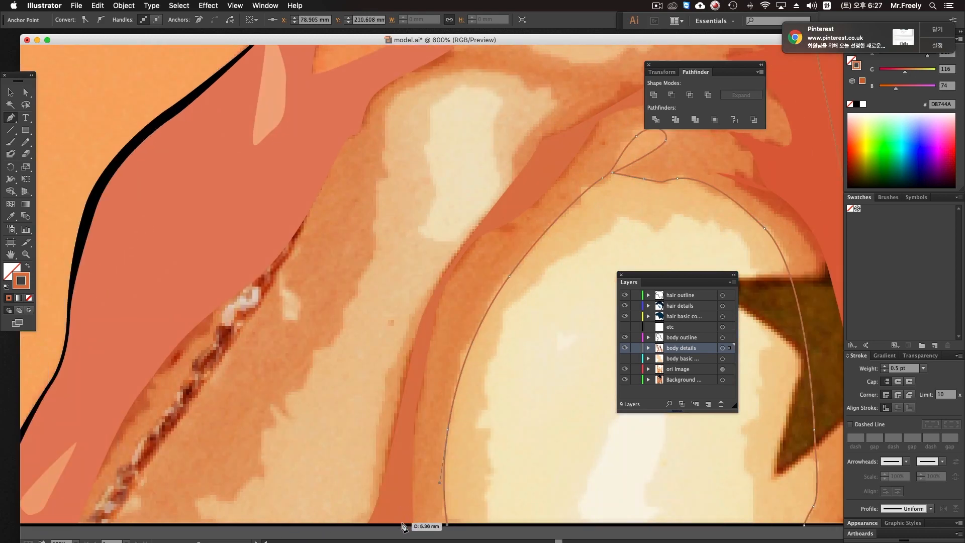
drag(417, 357, 417, 355)
drag(540, 176, 482, 273)
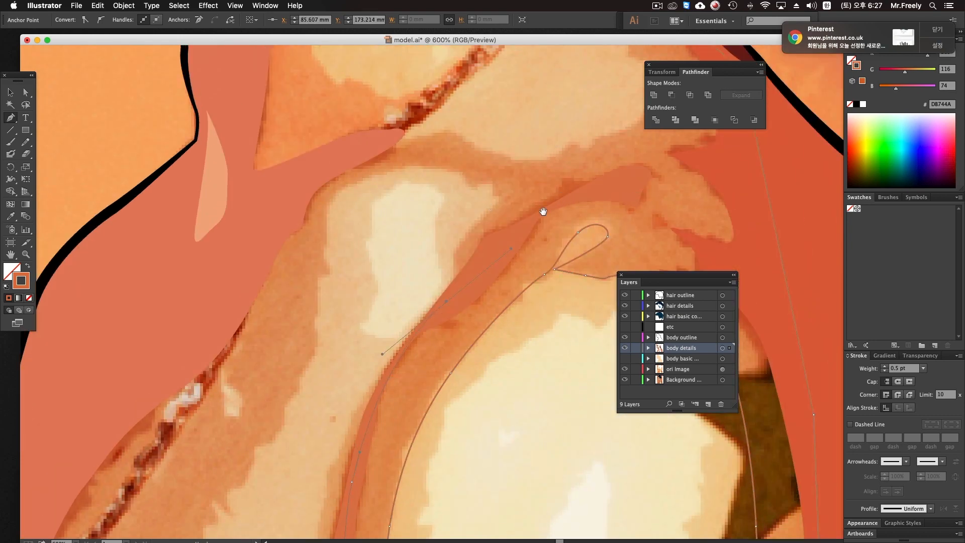
key(super+z)
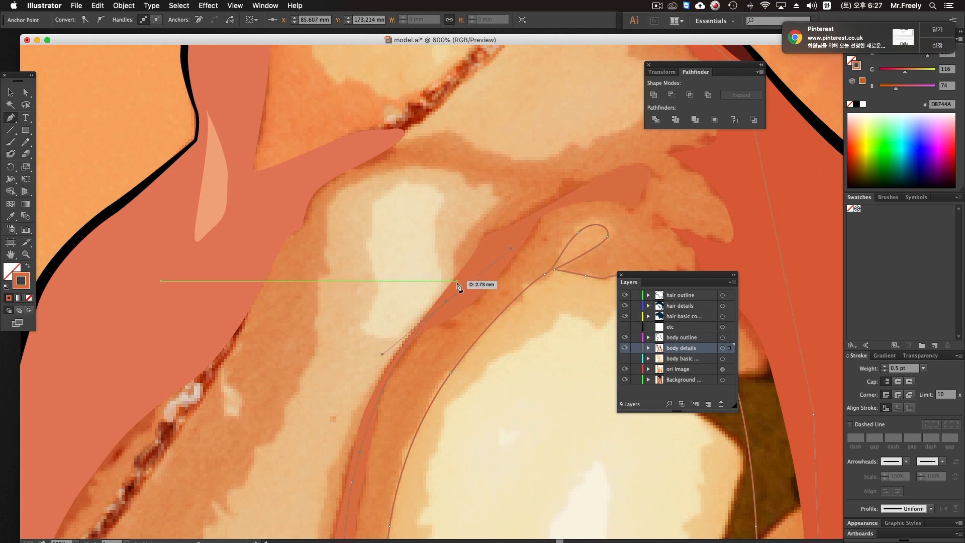
drag(452, 294, 540, 241)
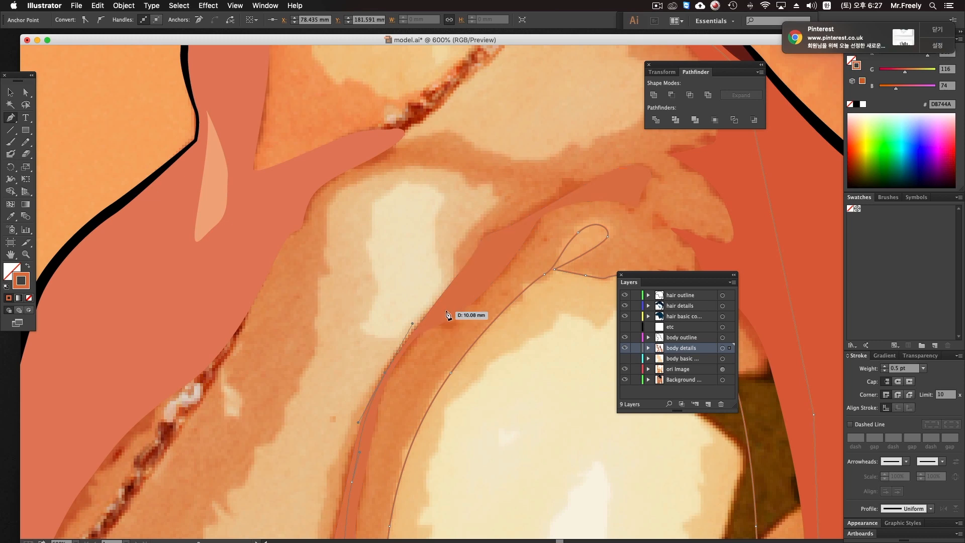
drag(478, 212, 503, 198)
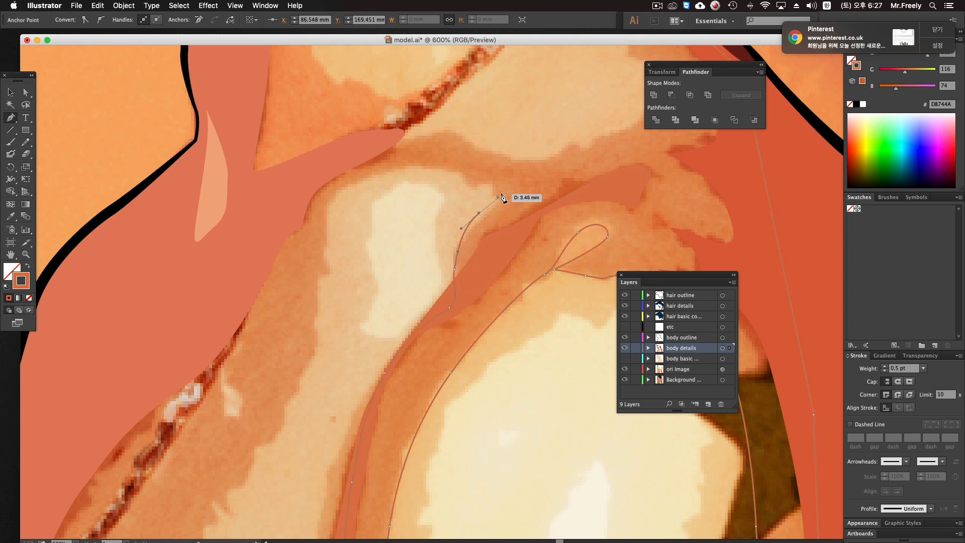
Continue the path around the top of the chest highlight and down its front edge to the artboard's lower edge.
click(326, 201)
drag(357, 265, 470, 180)
drag(439, 116, 423, 155)
drag(435, 256, 426, 304)
mouse_move(382, 375)
mouse_down()
mouse_move(427, 293)
mouse_move(369, 367)
mouse_up()
drag(334, 417, 340, 456)
click(340, 455)
Continue the path up through the pink chest area and onto the front of the neck.
drag(165, 455, 186, 420)
click(197, 368)
drag(279, 245, 271, 326)
click(372, 212)
drag(398, 129, 371, 337)
click(364, 308)
click(348, 237)
drag(348, 145, 384, 281)
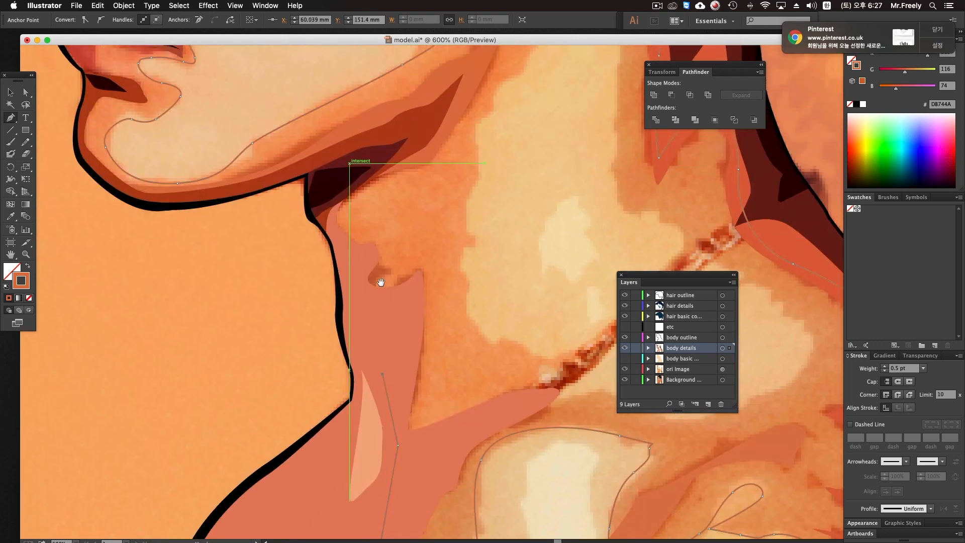
click(348, 283)
Continue the path up the front of the neck to the corner under the jaw and along the jaw's underside.
key(super+minus)
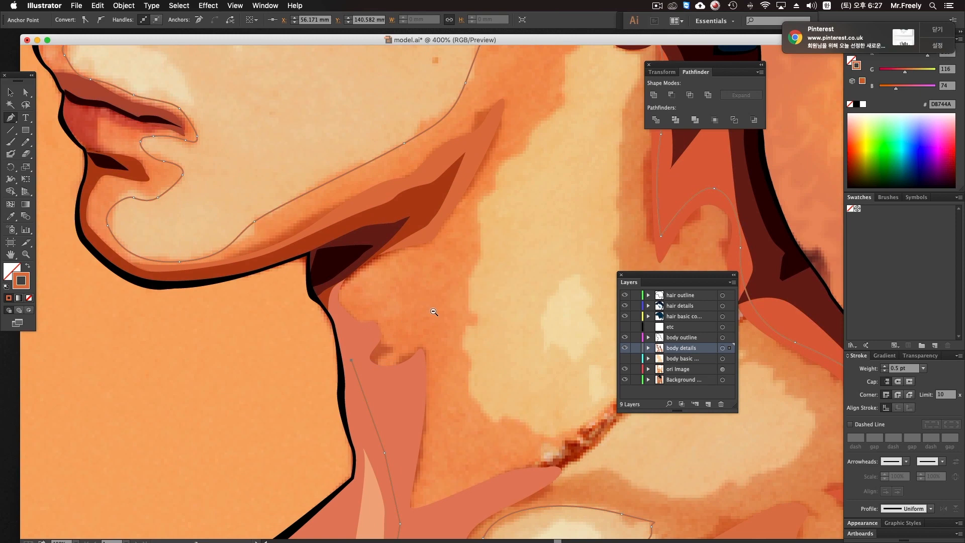
key(super+minus)
drag(433, 317, 443, 274)
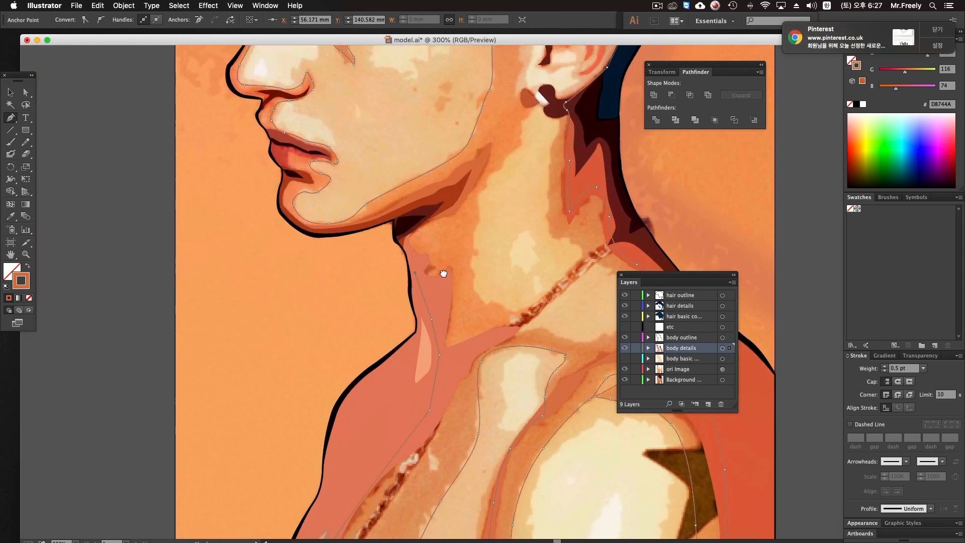
click(436, 259)
click(446, 218)
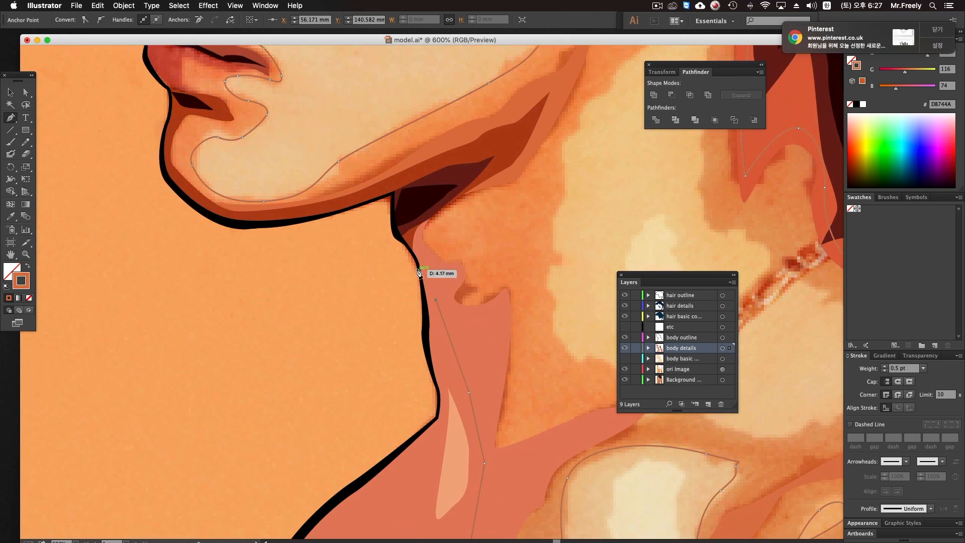
click(420, 248)
click(401, 215)
click(401, 193)
click(396, 182)
click(289, 221)
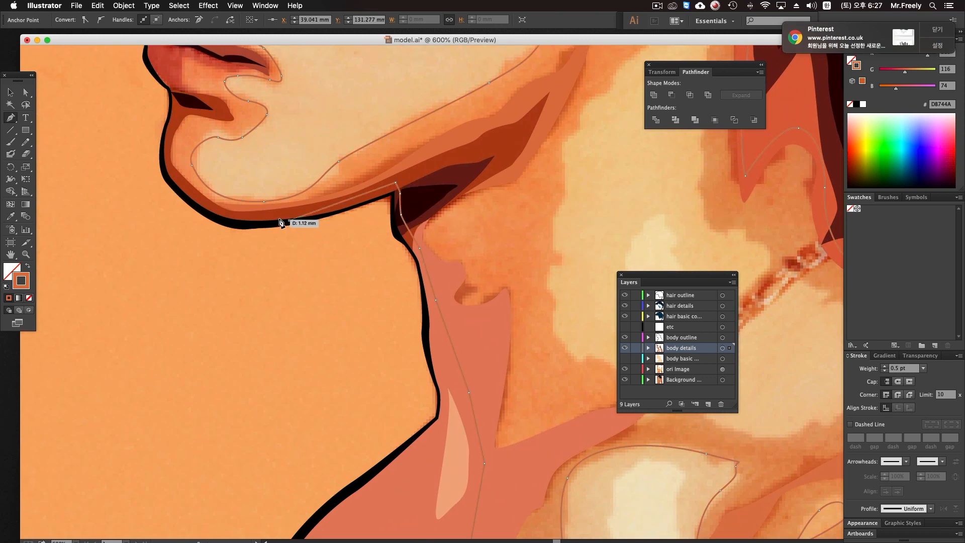
Continue the path around the chin and up to the crease below the lower lip.
drag(251, 220, 342, 275)
click(323, 273)
click(264, 235)
click(254, 191)
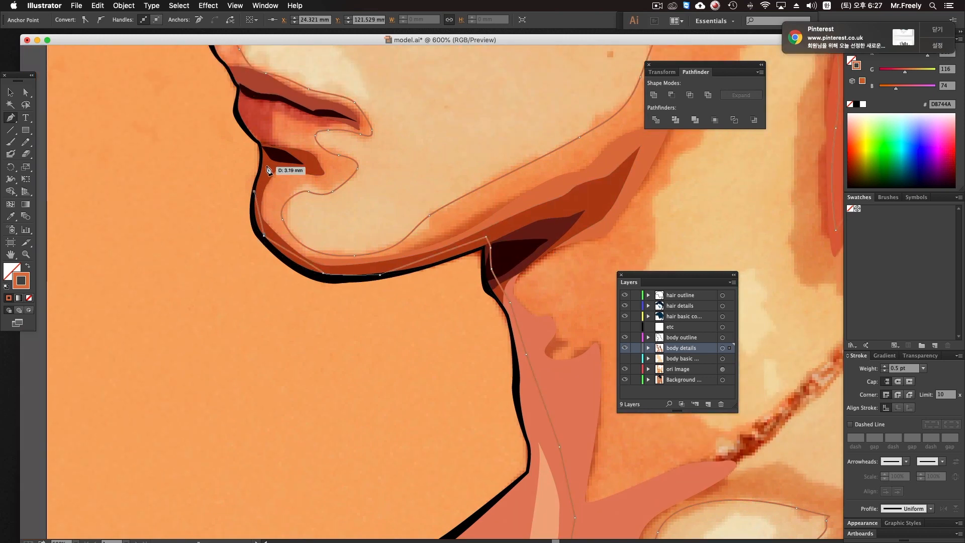
drag(276, 158, 331, 270)
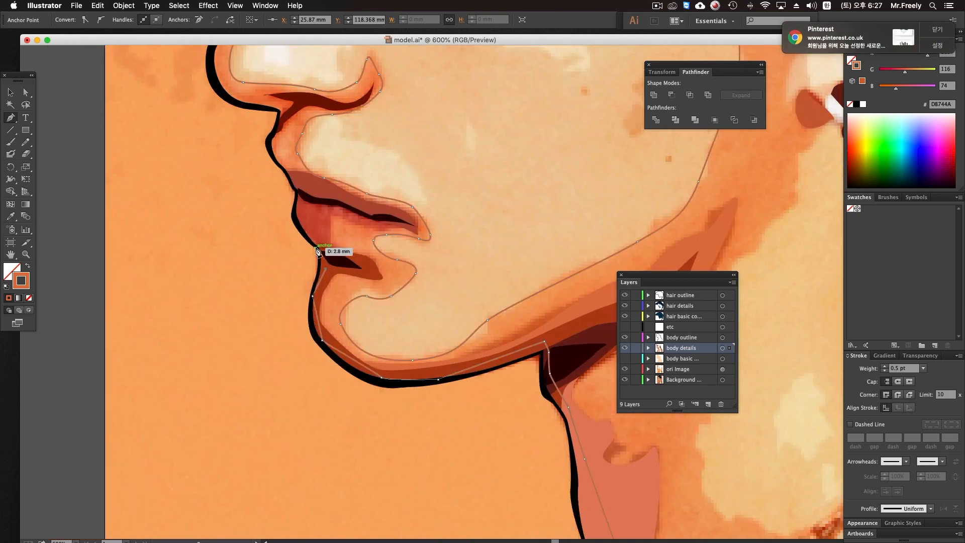
click(324, 250)
Continue the path past the lips and up the profile outline toward the base of the nose.
drag(310, 194, 427, 277)
click(331, 219)
click(316, 208)
super+click(427, 277)
super+click(427, 276)
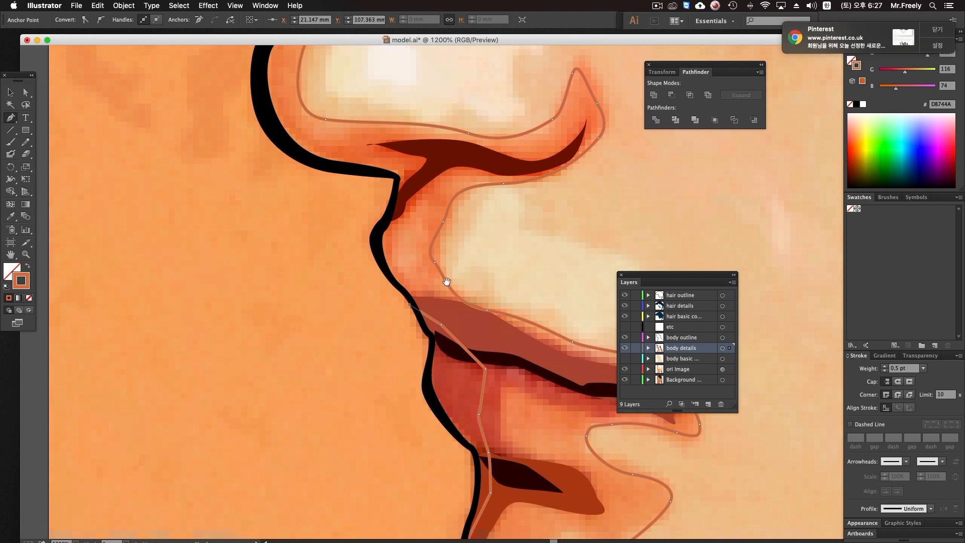
key(super+z)
key(super+z)
drag(415, 312, 386, 270)
mouse_move(379, 231)
mouse_down()
mouse_move(385, 217)
mouse_move(431, 263)
mouse_move(428, 233)
mouse_move(378, 229)
mouse_up()
Continue the path around the nose tip and up the bridge of the nose to the brow.
drag(303, 188, 342, 321)
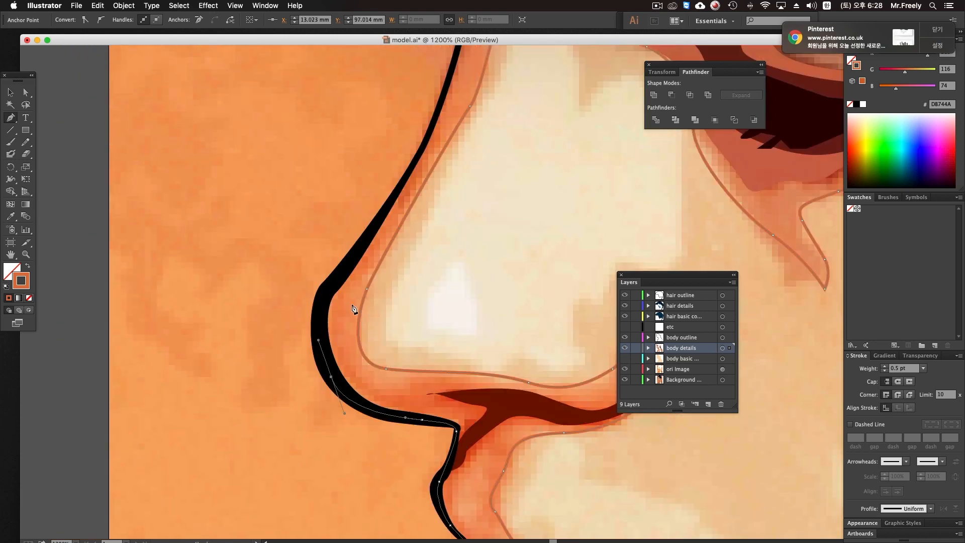
drag(331, 283, 353, 258)
drag(374, 215, 374, 388)
mouse_move(411, 350)
mouse_down()
mouse_move(421, 318)
mouse_move(410, 344)
mouse_up()
key(super+z)
key(super+z)
drag(476, 276, 484, 320)
drag(461, 285, 468, 309)
drag(469, 227, 455, 197)
drag(441, 258, 477, 346)
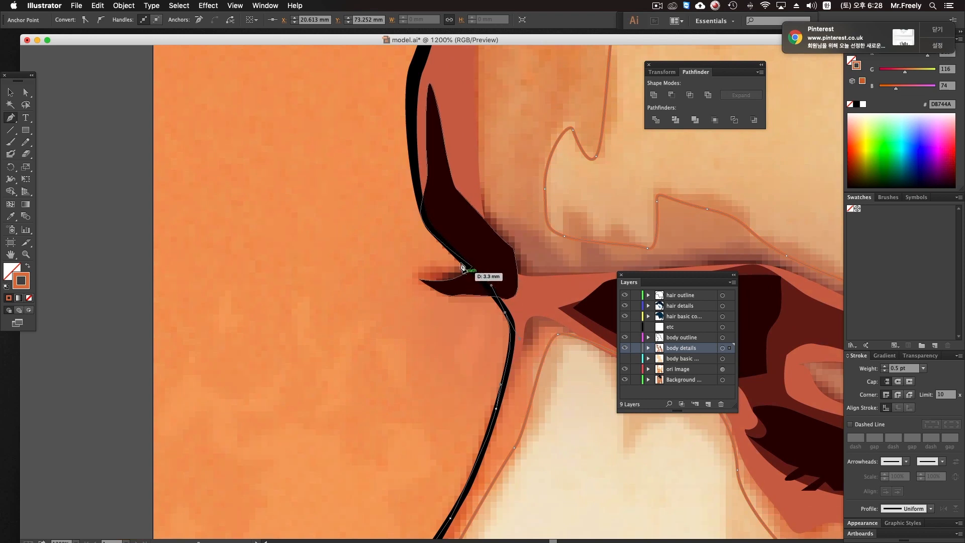
Continue the path inside the face outline past the dark brow shadow to the lower forehead.
drag(448, 246, 459, 327)
drag(440, 276, 442, 244)
key(super+z)
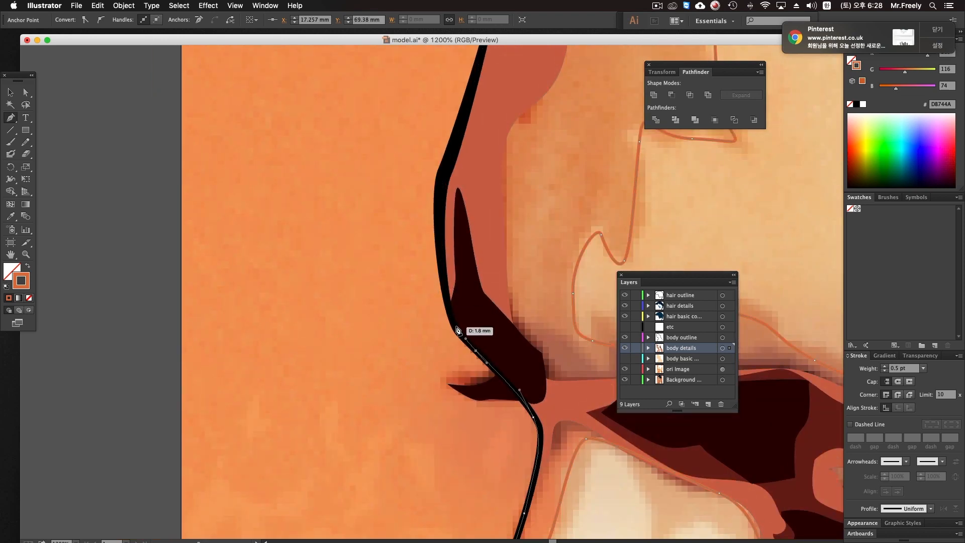
drag(450, 318, 450, 309)
drag(443, 270, 468, 367)
drag(460, 290, 463, 271)
drag(465, 281, 466, 405)
Continue the path up the forehead to the hairline and back to its starting point.
click(539, 243)
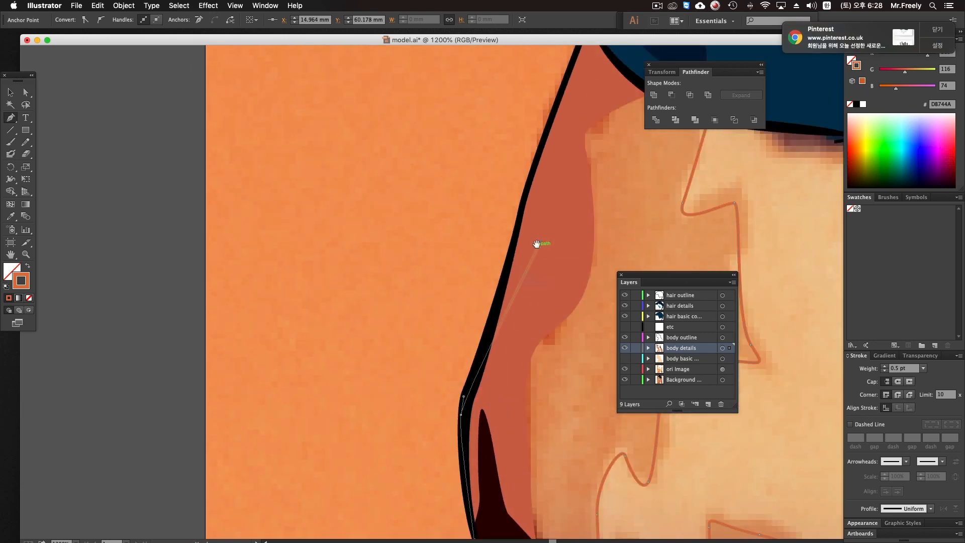
drag(538, 244, 426, 388)
click(468, 227)
click(504, 207)
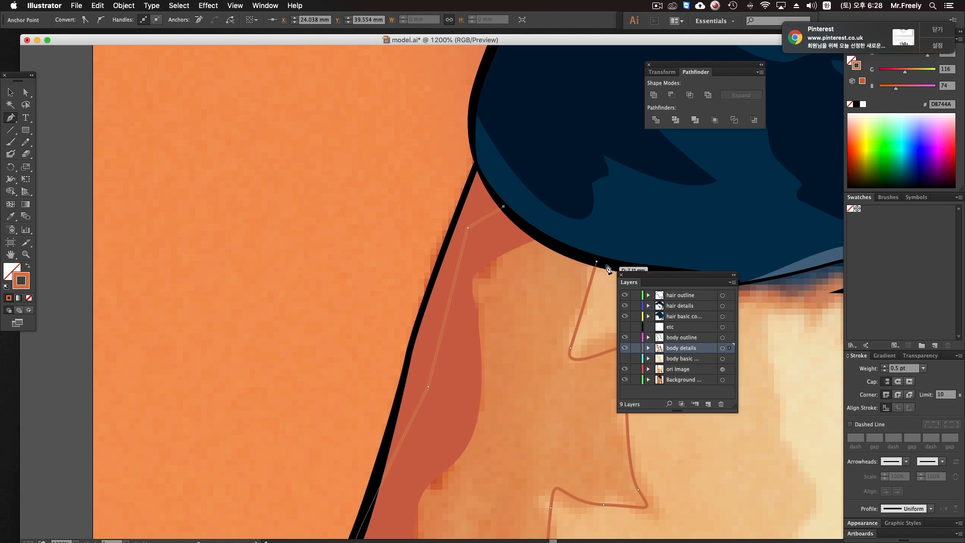
drag(597, 261, 631, 264)
key(super+z)
Preview the large skin path as a solid orange fill and return it to an unfilled outline.
super+click(555, 297)
alt+super+click(548, 342)
alt+super+click(549, 342)
alt+super+click(549, 341)
alt+super+click(548, 342)
alt+super+click(548, 342)
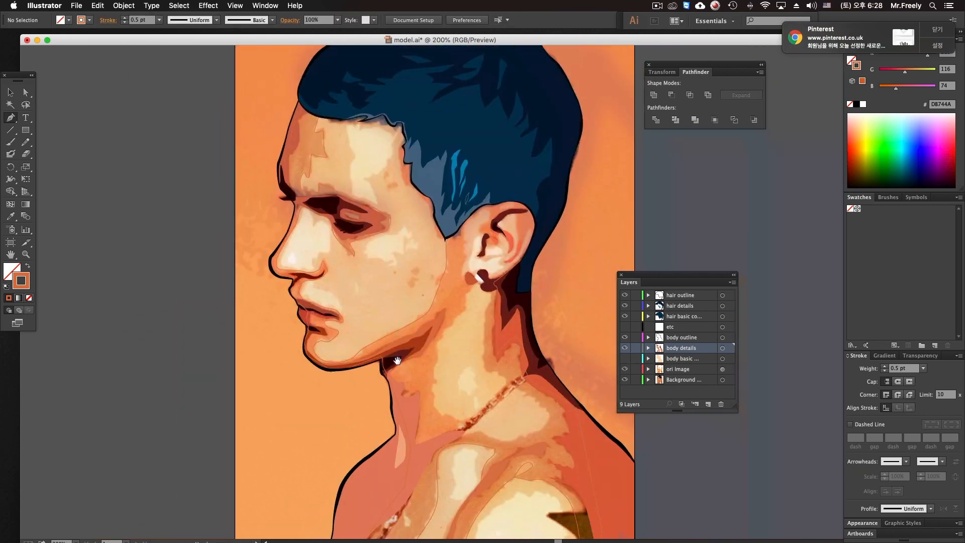
scroll(453, 327, left, 2)
super+click(454, 327)
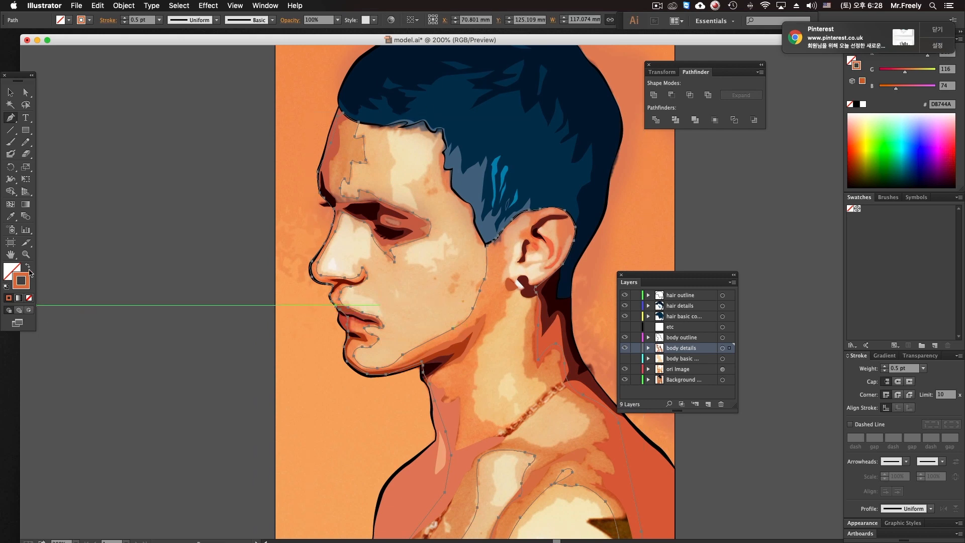
click(27, 267)
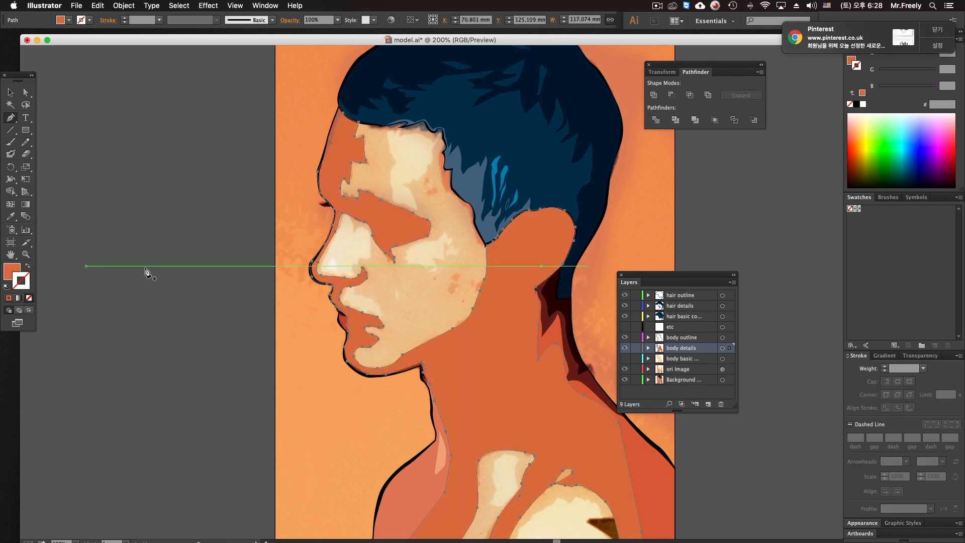
key(shift+x)
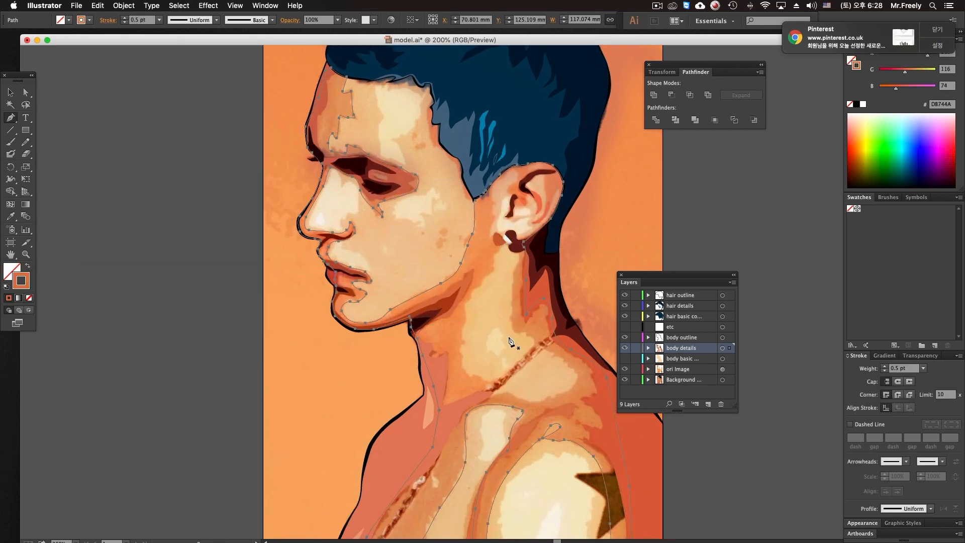
Start a new path at the upper front of the ear and trace down its front edge to the earring.
key(super+equal)
drag(486, 357, 489, 386)
drag(490, 231, 519, 303)
drag(643, 193, 642, 205)
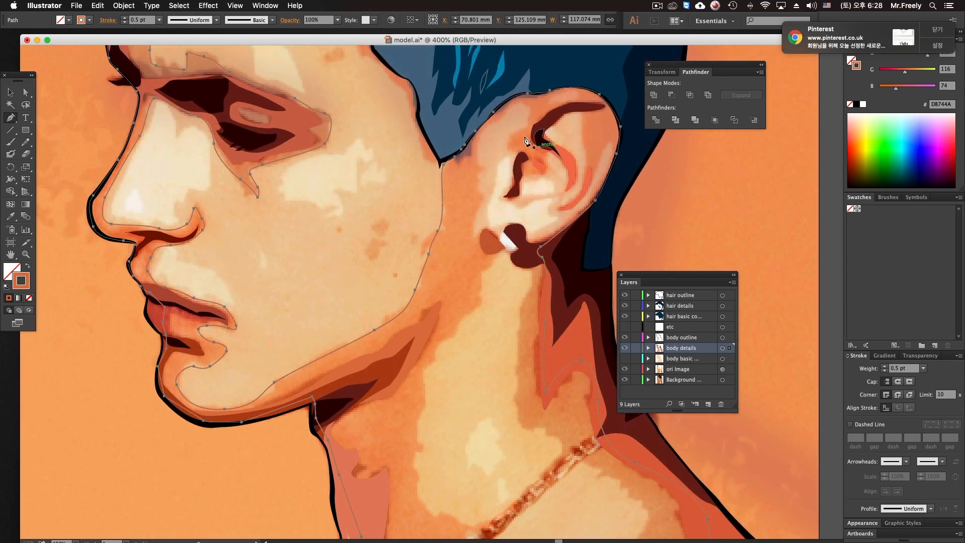
click(504, 118)
click(485, 129)
click(477, 151)
drag(479, 170, 477, 180)
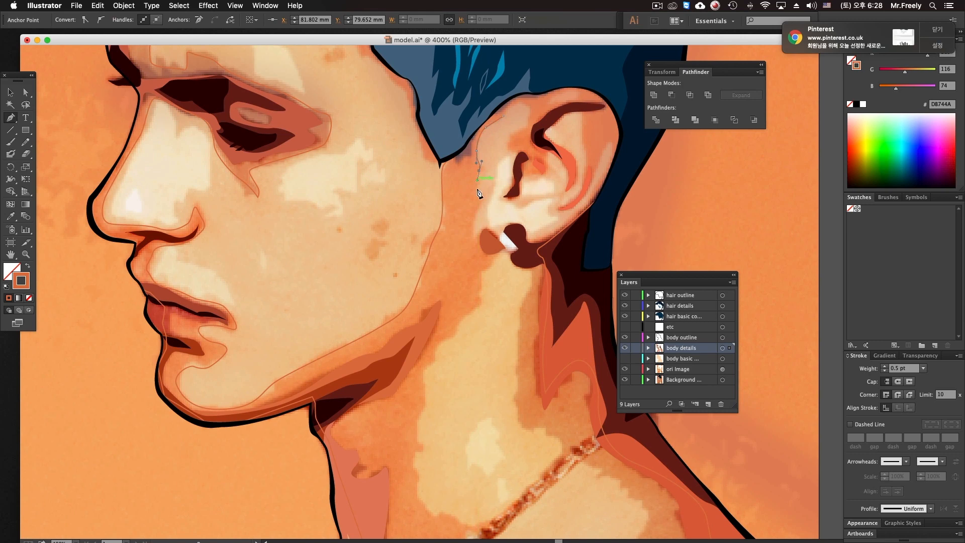
drag(490, 226, 525, 246)
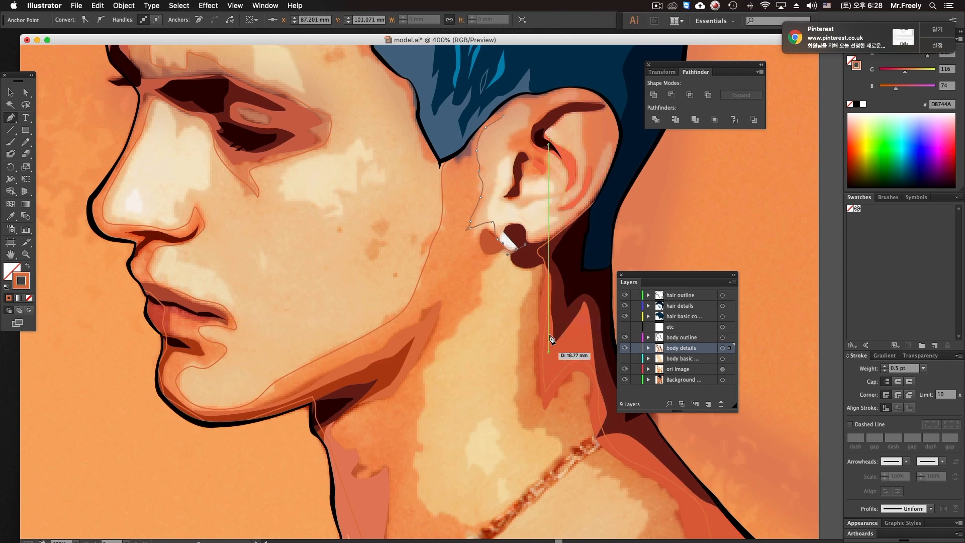
scroll(563, 272, up, 3)
drag(543, 282, 555, 268)
drag(556, 260, 531, 260)
drag(524, 257, 542, 278)
click(510, 251)
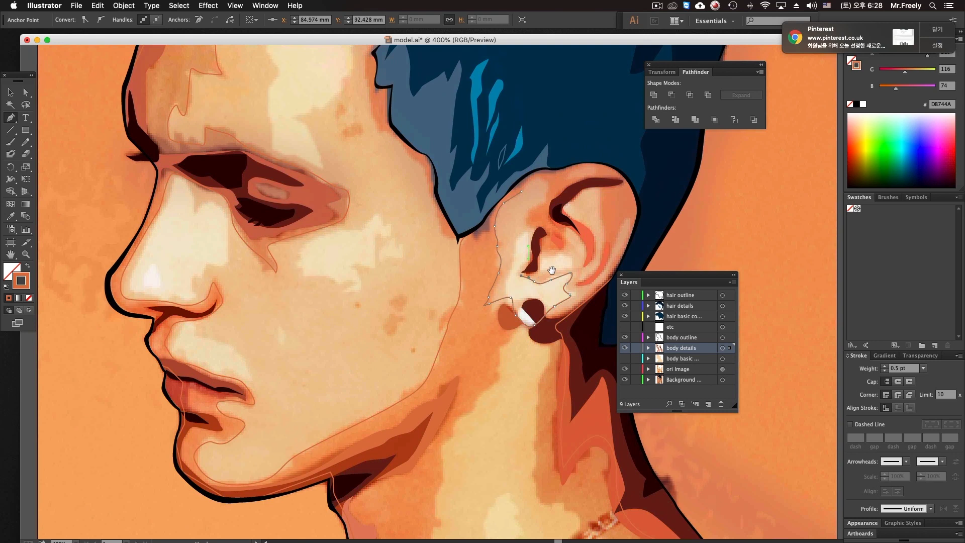
key(super+z)
key(super+z)
key(super+z)
key(super+z)
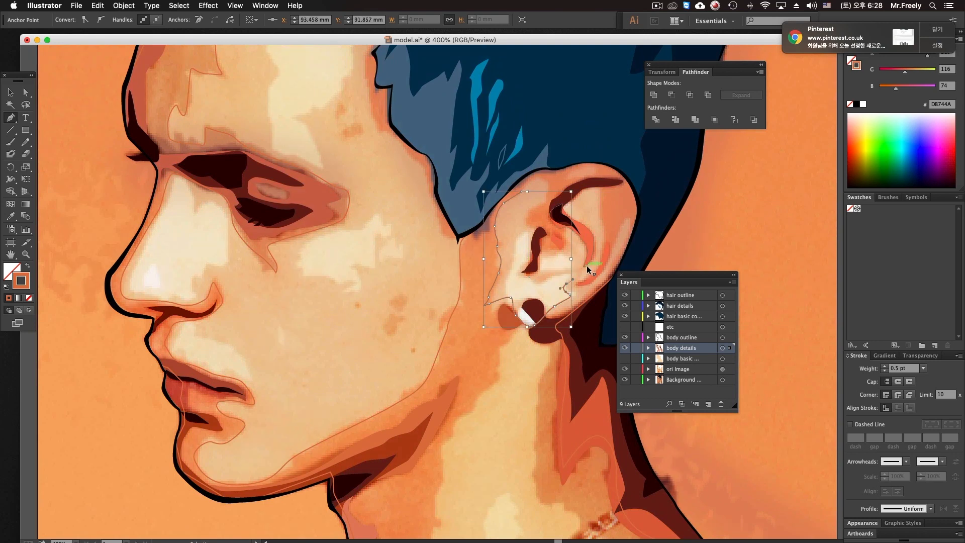
drag(564, 299, 569, 312)
key(super+z)
key(super+z)
key(super+z)
Continue the ear path up the ear's back rim and back down along the inner side of the rim.
click(544, 307)
drag(610, 270, 610, 270)
drag(623, 240, 629, 225)
drag(628, 220, 622, 229)
drag(610, 252, 583, 281)
Trace the ear path around the inner folds and dark shadows, close it at the upper front of the ear, and deselect it.
click(597, 186)
drag(598, 201, 559, 208)
drag(557, 213, 539, 202)
click(577, 228)
click(537, 234)
drag(544, 200, 550, 188)
click(520, 191)
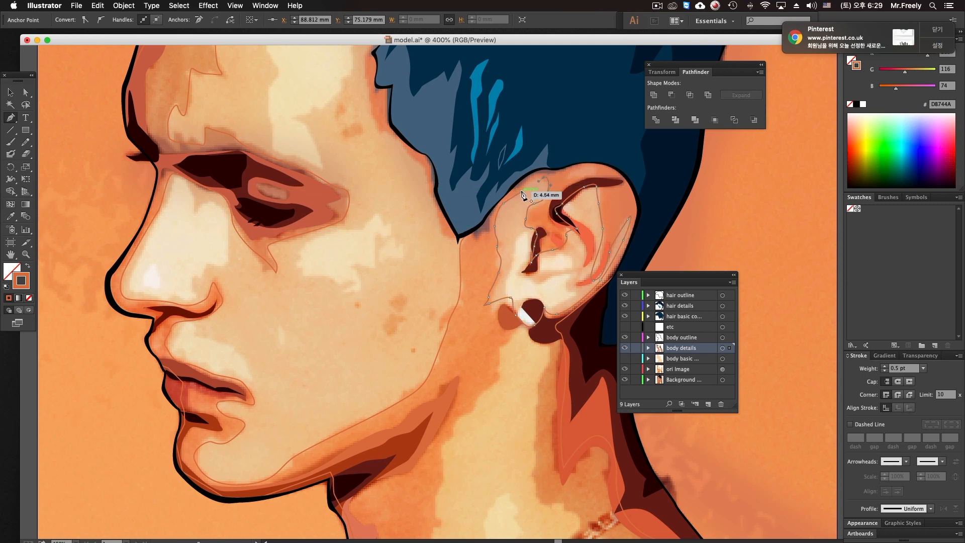
super+click(514, 217)
super+click(518, 192)
key(super+a)
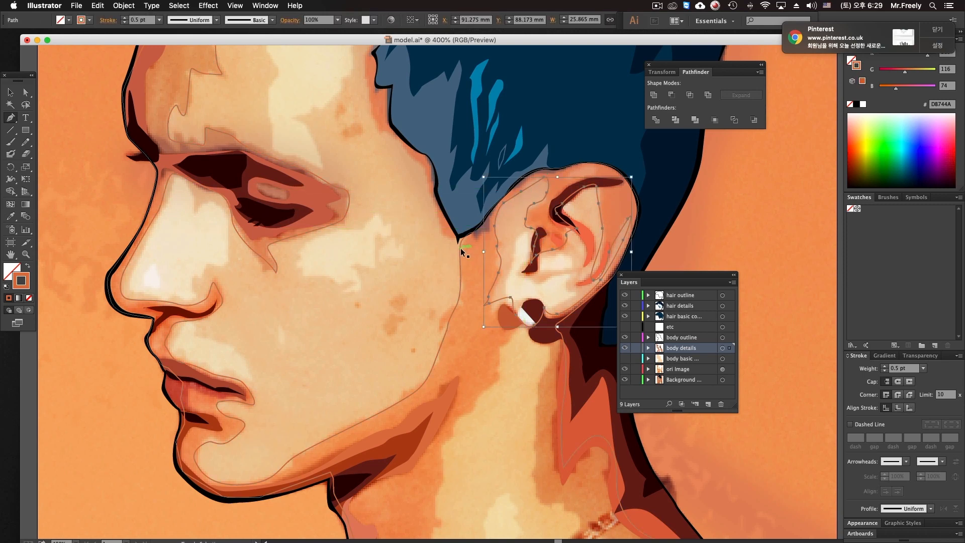
click(709, 99)
Start a new path below the earring and trace down the front edge of the neck highlight.
drag(503, 336, 492, 216)
super+click(509, 261)
click(512, 196)
drag(484, 250, 473, 264)
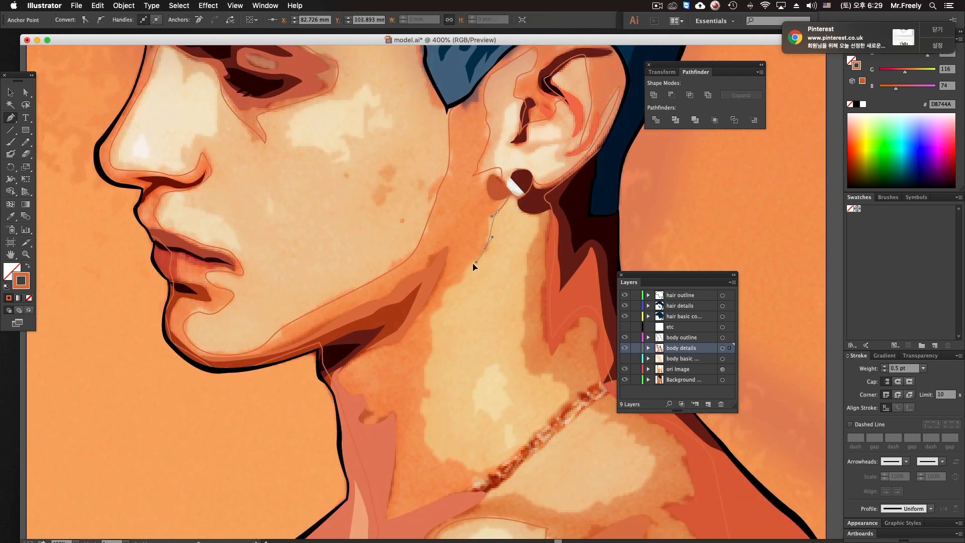
click(416, 359)
drag(434, 380, 416, 322)
Continue the neck highlight path around the end of the necklace and along the highlight beneath the chain.
drag(457, 423, 457, 424)
drag(461, 425, 469, 395)
click(473, 397)
click(463, 417)
drag(545, 416, 521, 390)
drag(532, 356, 516, 417)
Continue the neck highlight path up the back of the neck to the earring, and select all the traced skin paths.
drag(474, 357, 407, 282)
key(super+z)
drag(442, 332, 433, 233)
key(super+z)
drag(416, 315, 420, 250)
drag(429, 242, 399, 189)
key(super)
key(super+a)
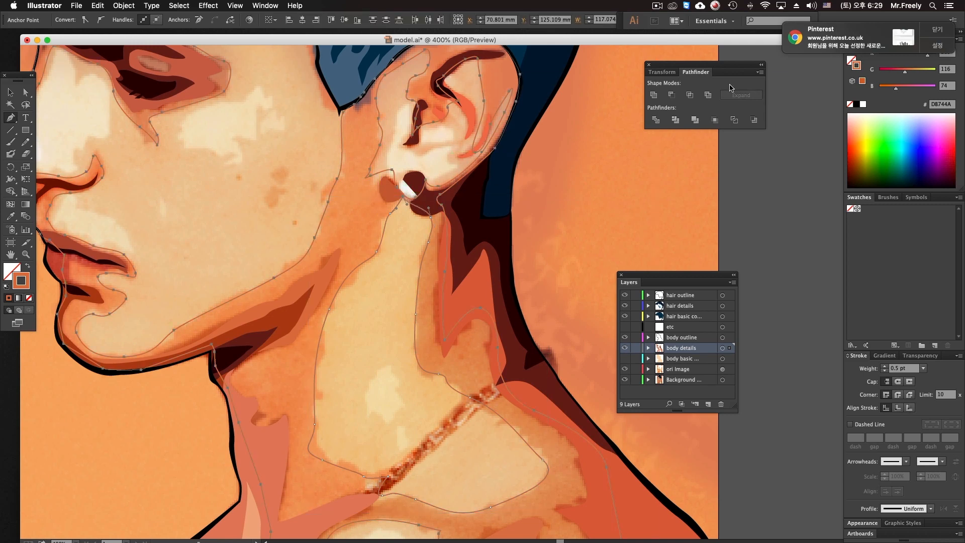
Combine the selected skin paths into one compound shape with Exclude, and turn its orange stroke into a fill.
click(708, 95)
drag(514, 306, 543, 183)
drag(432, 415, 433, 246)
key(super+shift+a)
key(super+minus)
drag(378, 330, 490, 268)
drag(405, 315, 406, 342)
super+click(461, 352)
alt+super+click(463, 349)
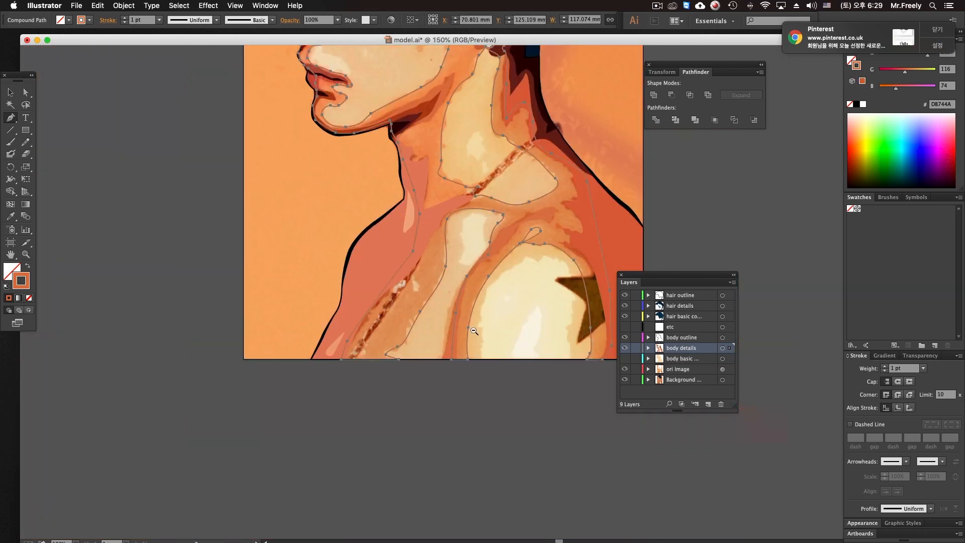
alt+super+click(461, 349)
drag(371, 202, 333, 372)
click(28, 267)
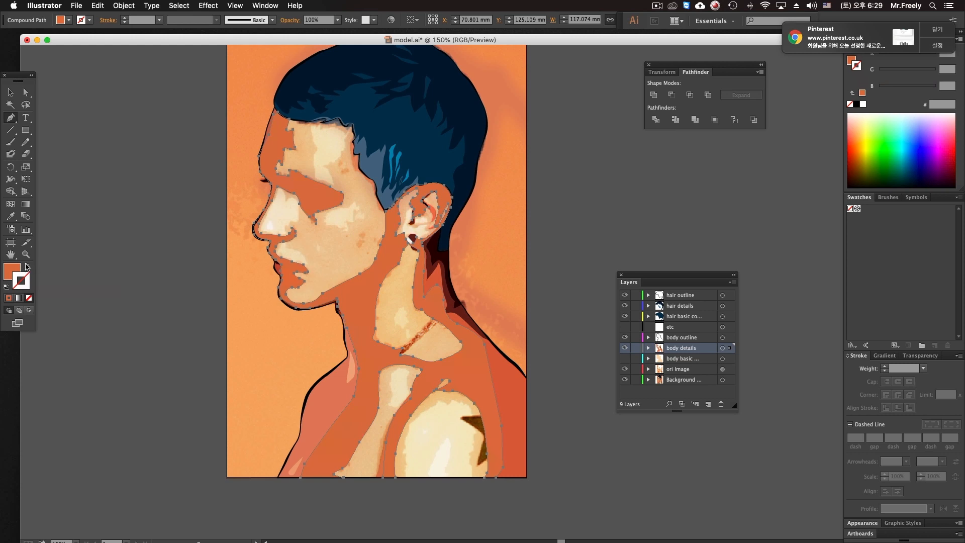
Send the orange skin shape behind the darker shading shapes on its layer and deselect it.
drag(222, 237, 249, 238)
key(v)
click(99, 101)
click(337, 190)
key(shift+super+bracketleft)
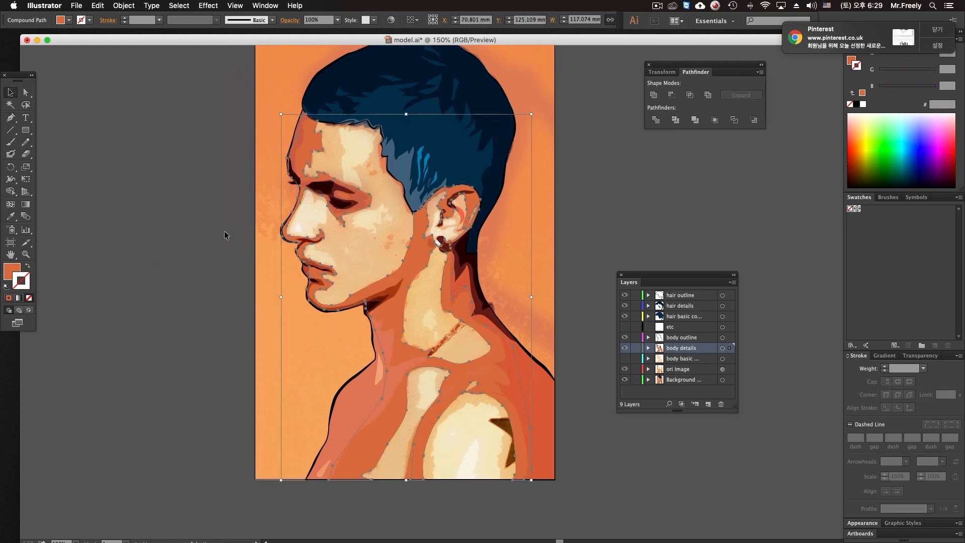
click(220, 237)
Compare the skin shading against the photo and the flat skin base by toggling the body basic layer's visibility.
key(super+minus)
key(super+minus)
drag(294, 250, 378, 256)
key(super+equal)
key(super+equal)
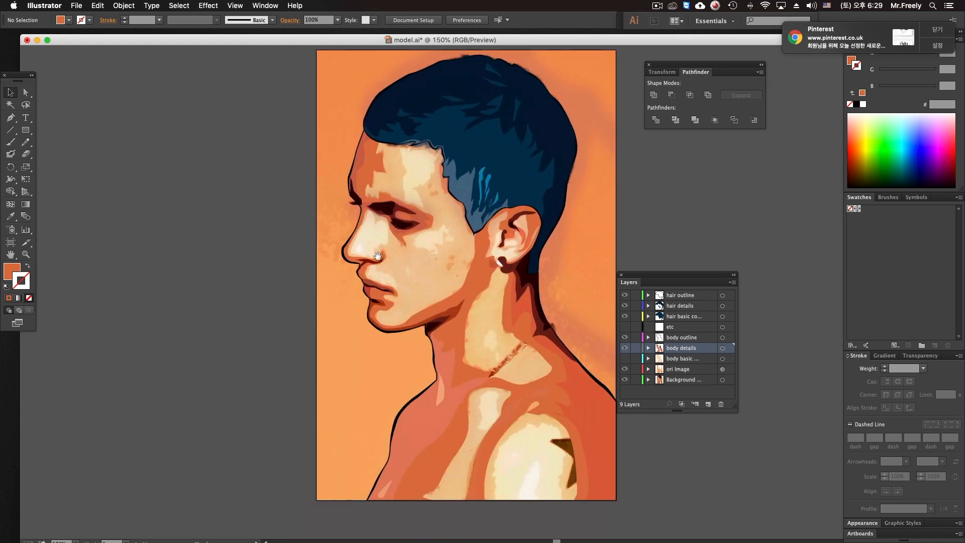
click(626, 360)
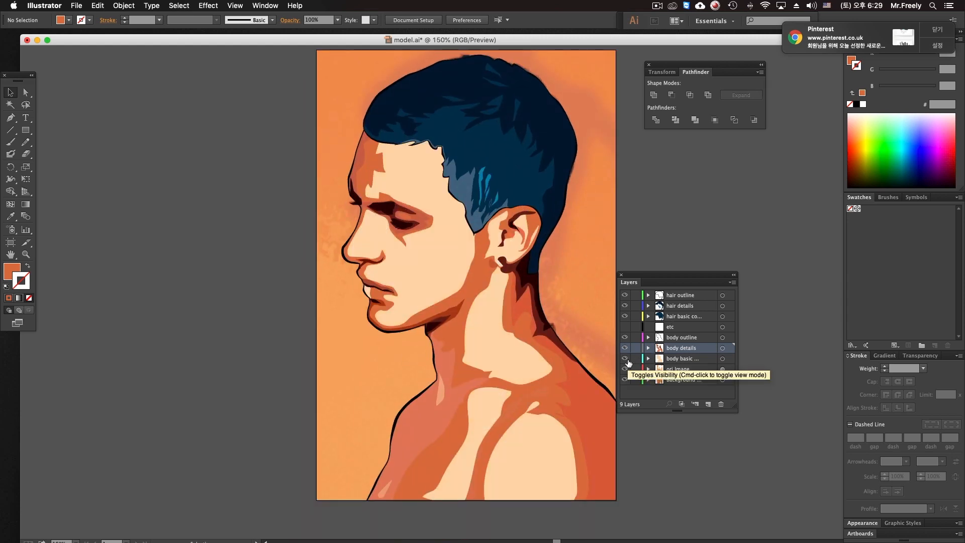
click(627, 359)
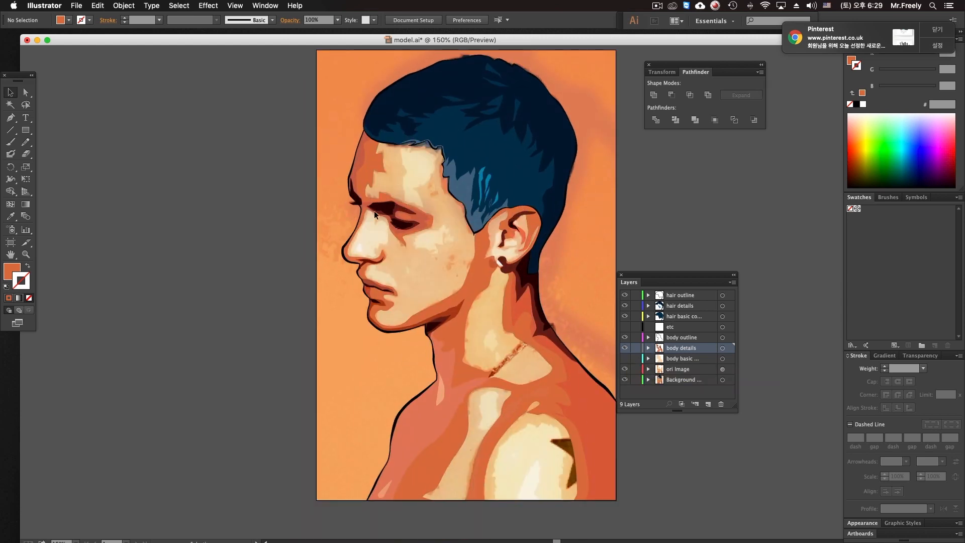
key(super+equal)
key(super+equal)
click(626, 358)
click(626, 358)
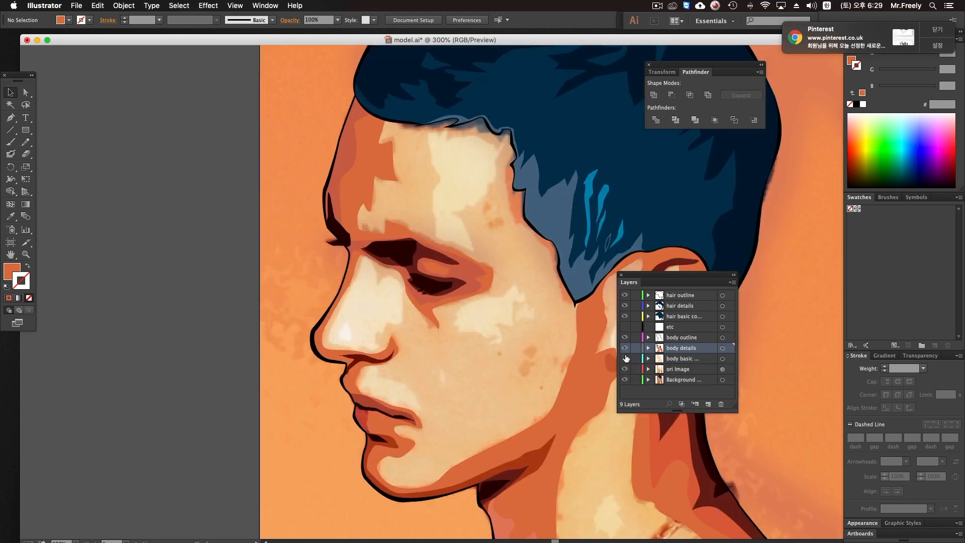
Undo the accidental move of the skin shape, and examine the portrait with the body basic and body details layers toggled.
click(498, 222)
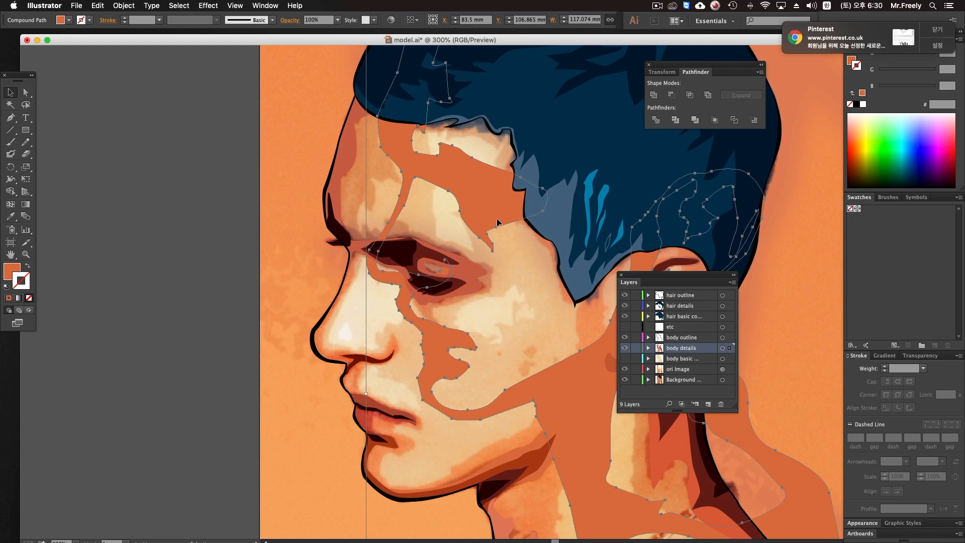
key(super+z)
alt+super+click(223, 361)
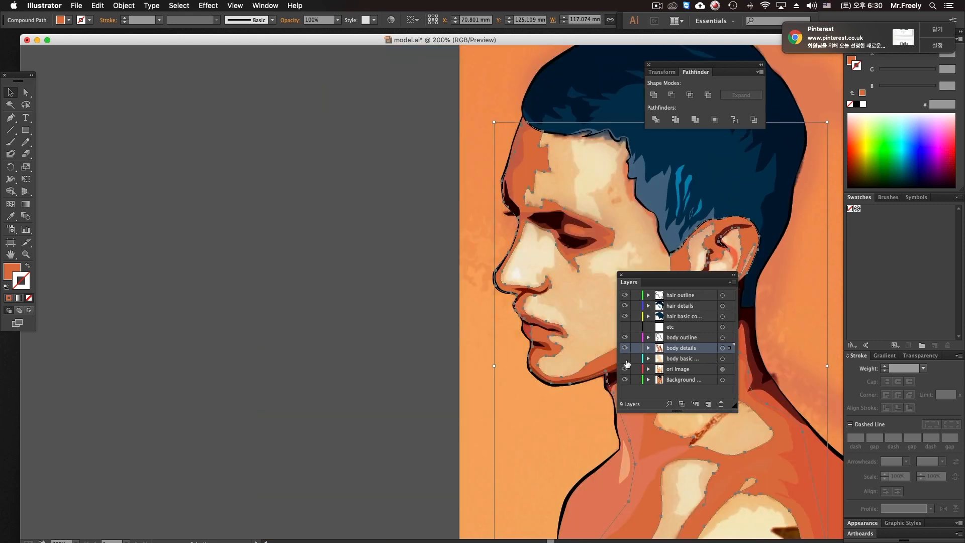
click(626, 359)
click(626, 359)
click(626, 359)
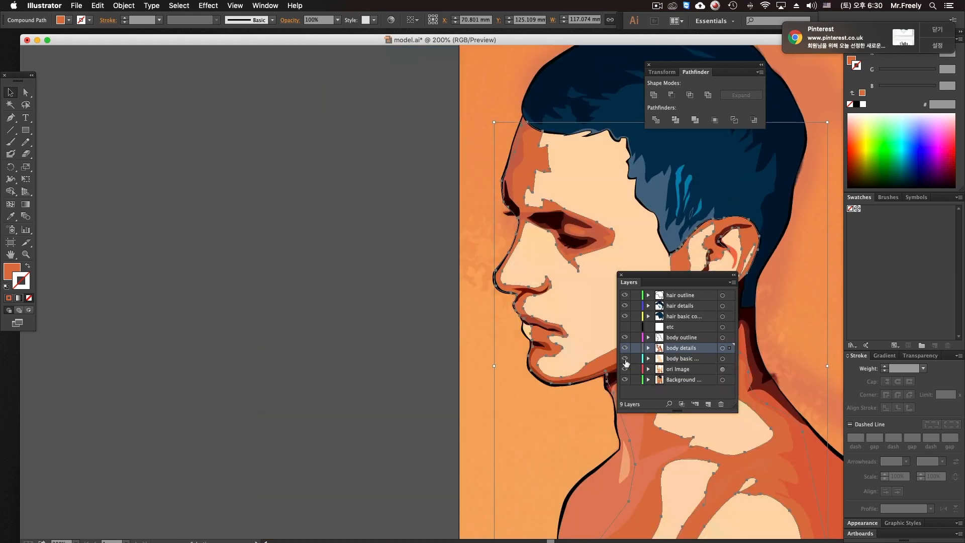
alt+super+click(507, 318)
alt+super+click(507, 318)
drag(503, 319, 403, 297)
click(251, 321)
drag(252, 321, 326, 321)
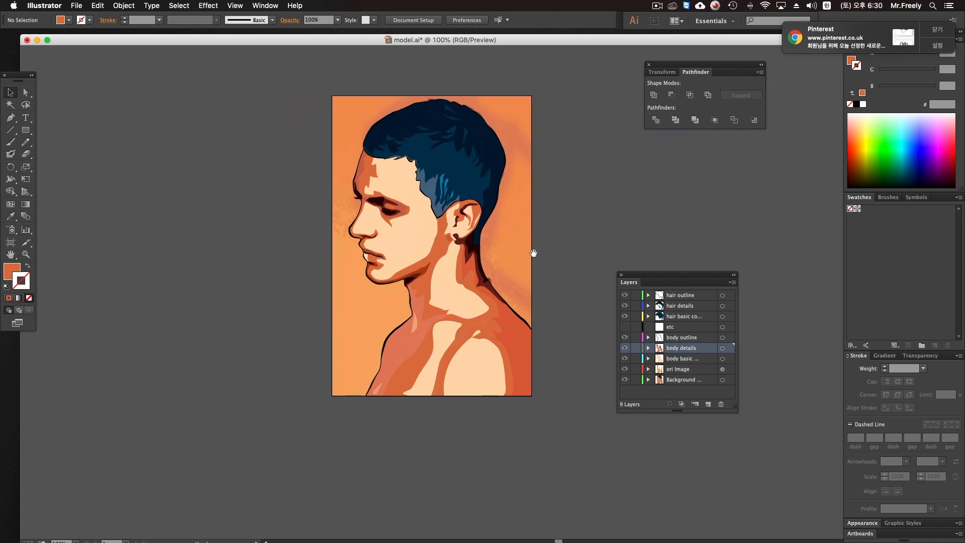
drag(534, 253, 541, 266)
click(626, 348)
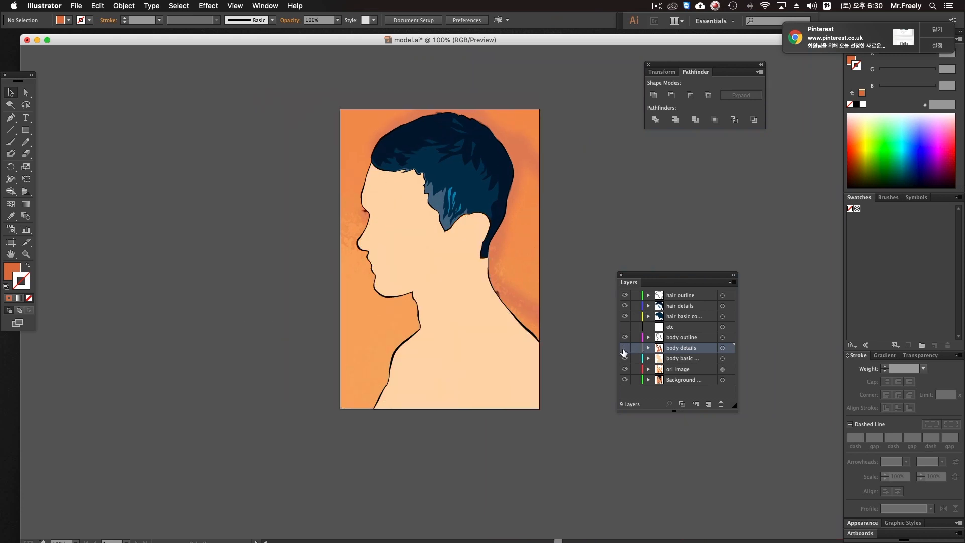
click(626, 349)
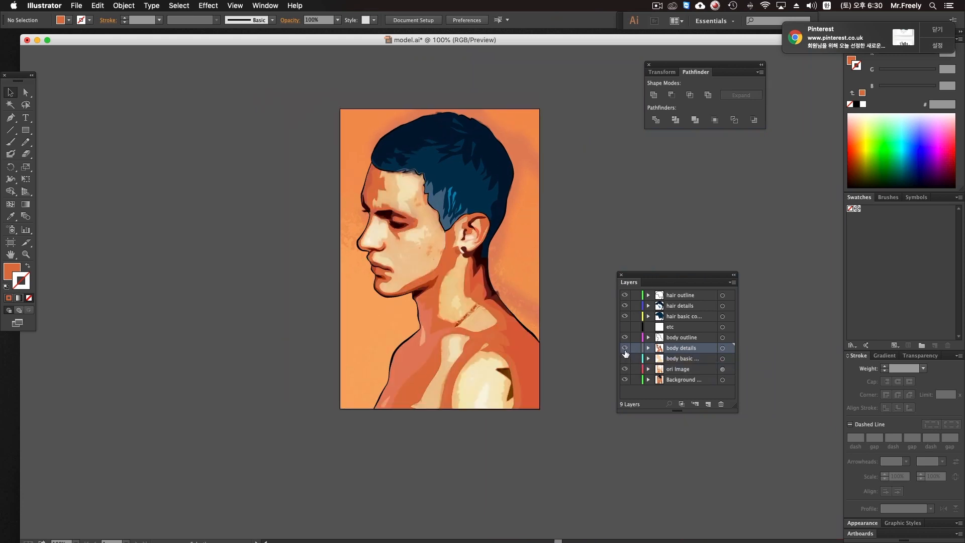
Select the skin shape and fill it with a lighter orange sampled from the photo near the jaw.
super+click(511, 328)
super+click(510, 328)
drag(371, 268, 526, 336)
super+click(384, 268)
drag(508, 250, 665, 169)
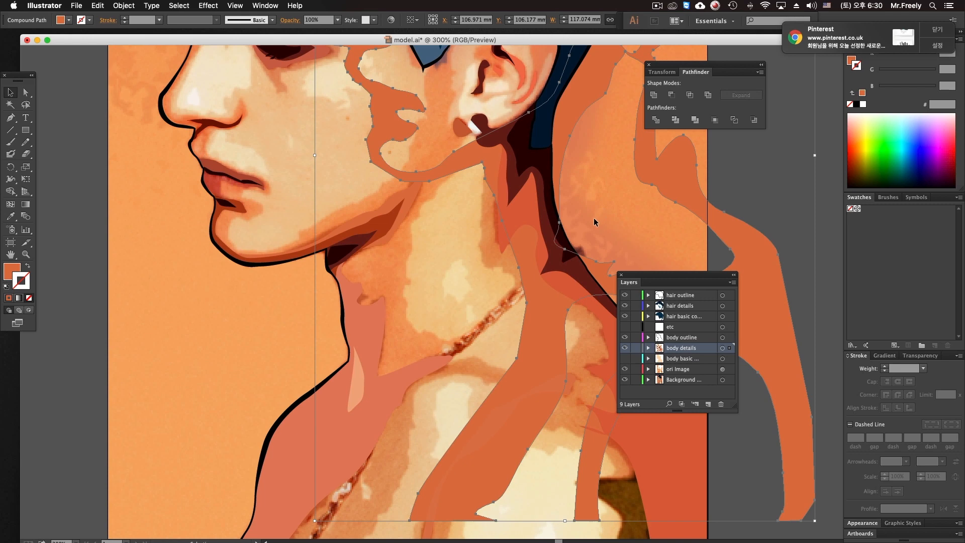
click(10, 216)
click(360, 205)
drag(439, 245, 555, 282)
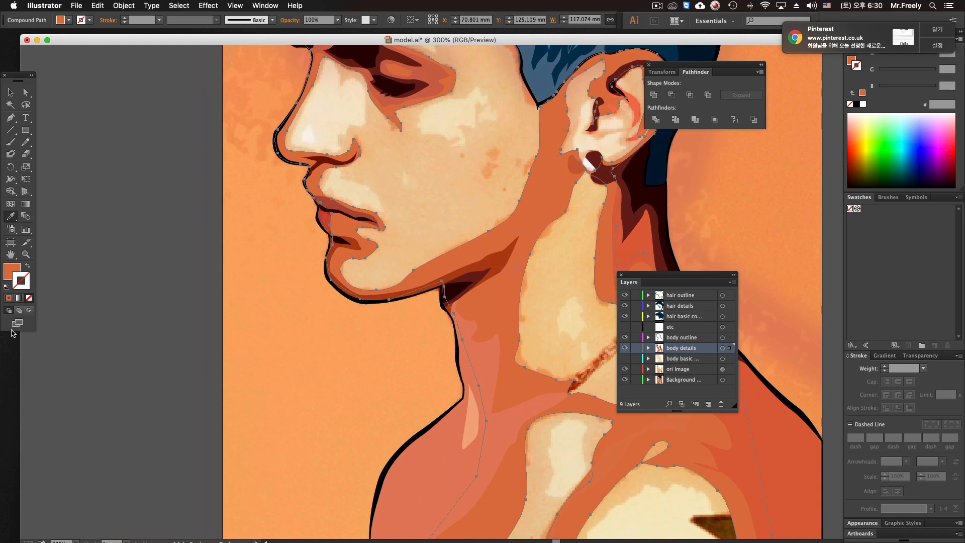
click(28, 269)
click(489, 238)
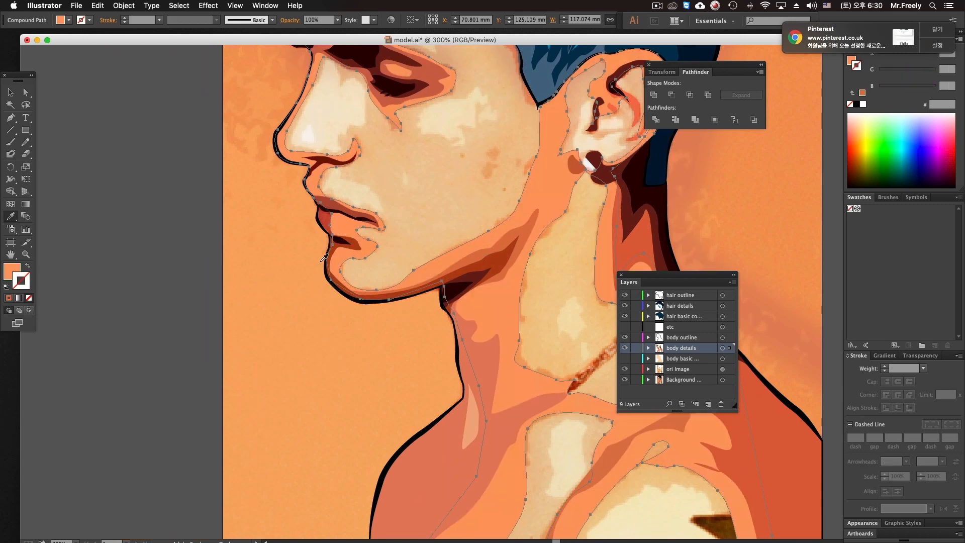
Try a paler orange sampled from the forehead as the skin shape's fill, and undo the accidental move.
scroll(309, 141, up, 10)
scroll(309, 141, right, 3)
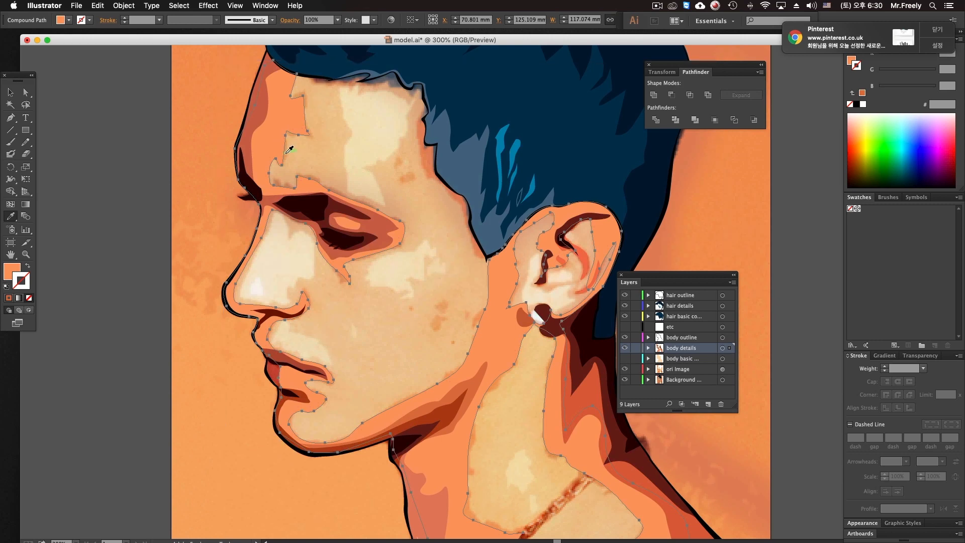
click(290, 149)
drag(279, 144, 701, 146)
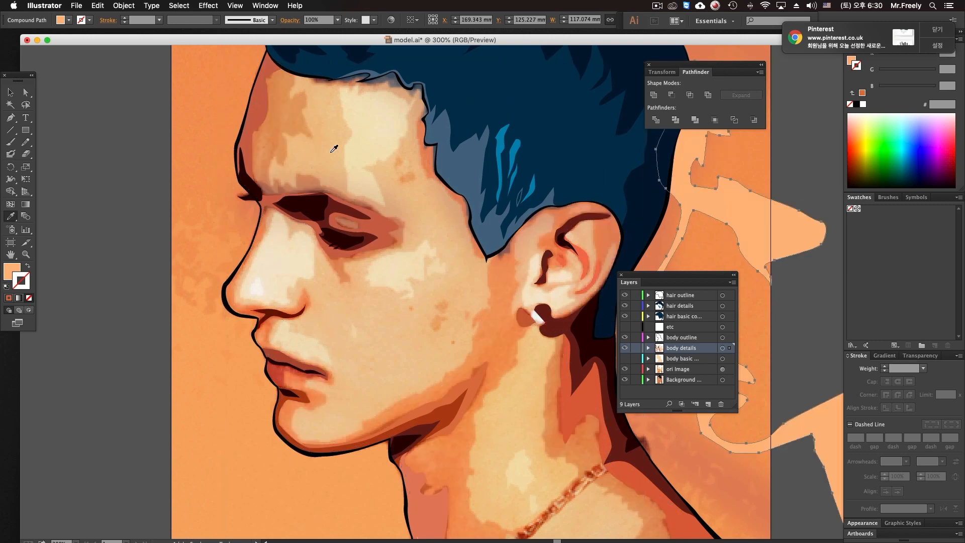
key(super+z)
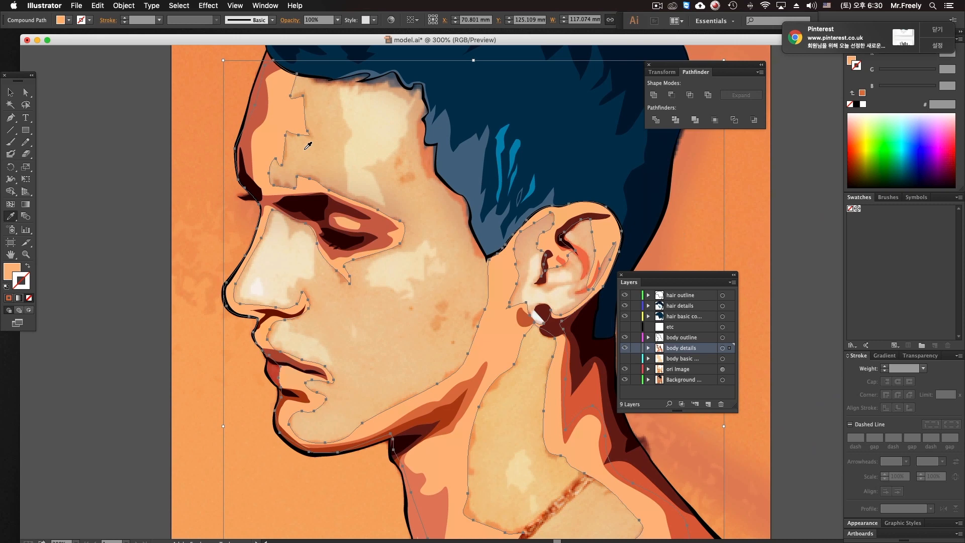
Uncover the photo by swapping the skin shape's fill and stroke, and refill the shape with a salmon orange sampled from the forehead.
click(28, 266)
click(286, 120)
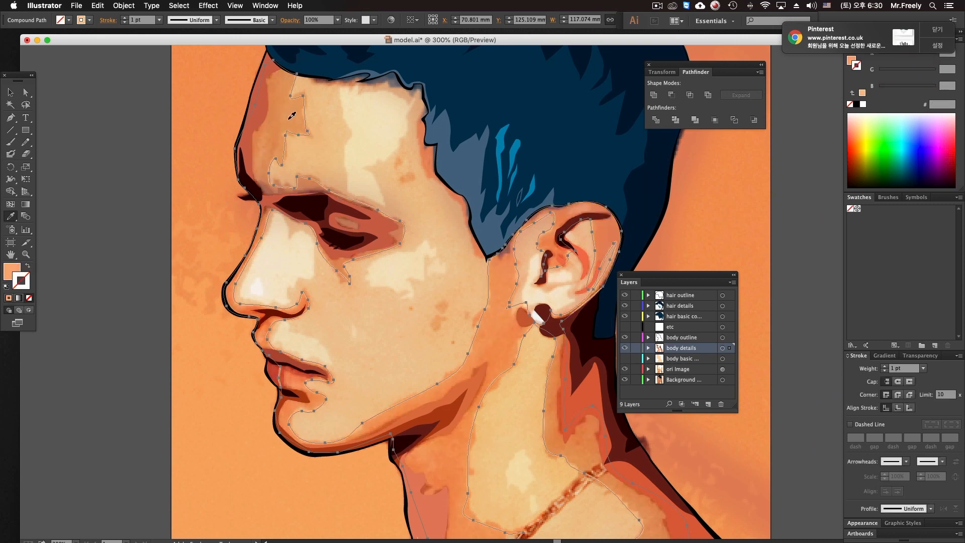
key(shift+x)
click(282, 102)
key(shift+x)
click(497, 362)
click(11, 93)
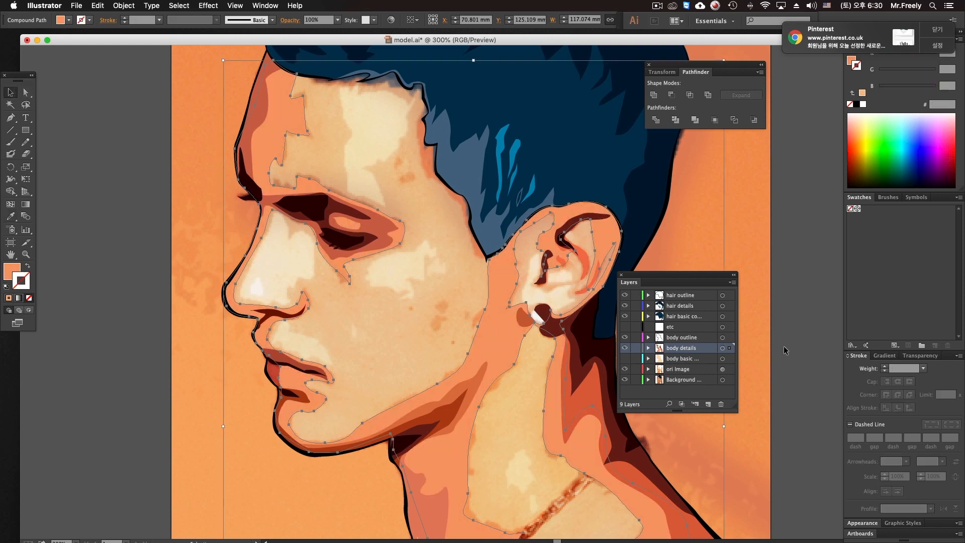
Show the body basic layer, deselect the skin shape, and examine the whole portrait and the mouth area up close.
click(625, 359)
alt+super+click(468, 350)
alt+super+click(468, 350)
alt+super+click(469, 350)
alt+super+click(469, 350)
click(271, 344)
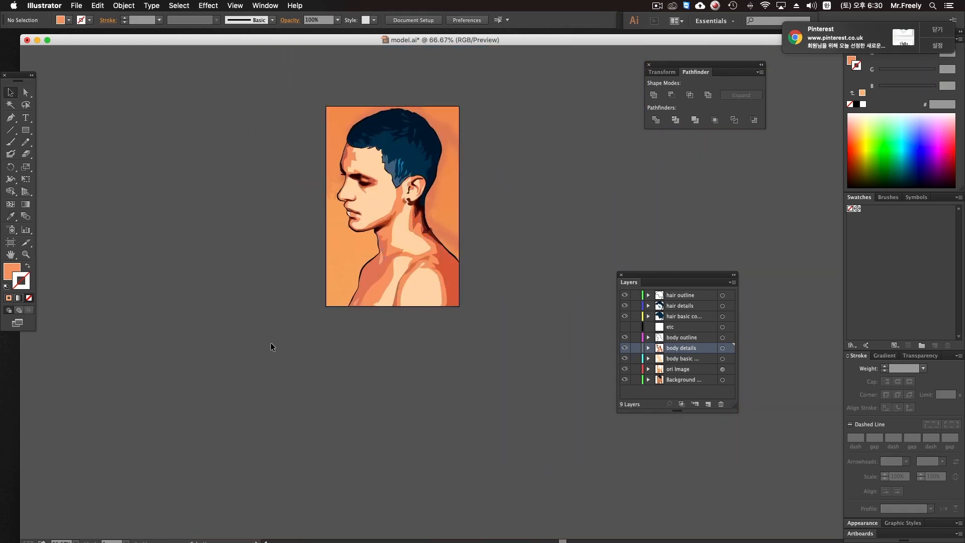
drag(280, 138, 434, 267)
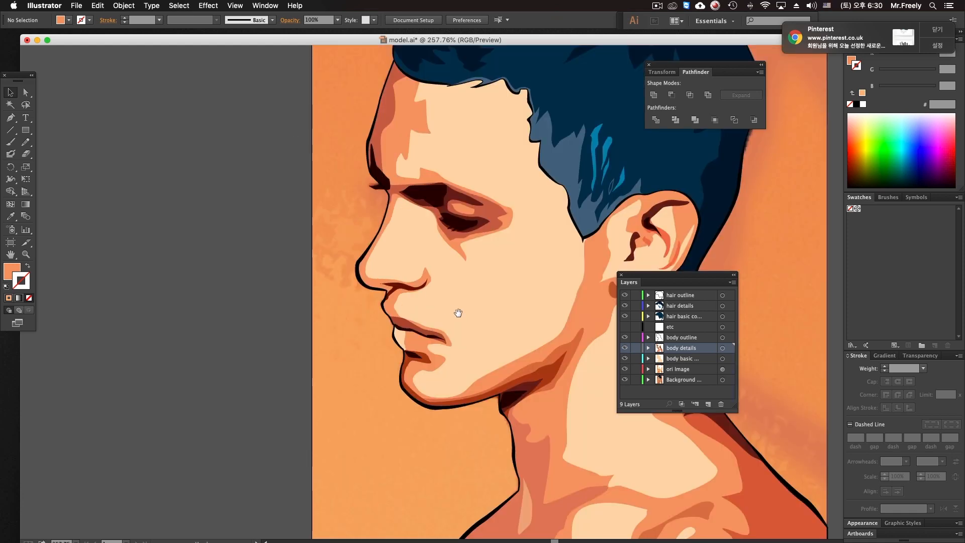
super+click(467, 315)
super+click(468, 315)
super+click(468, 315)
drag(189, 233, 259, 269)
super+click(259, 270)
drag(679, 420, 744, 362)
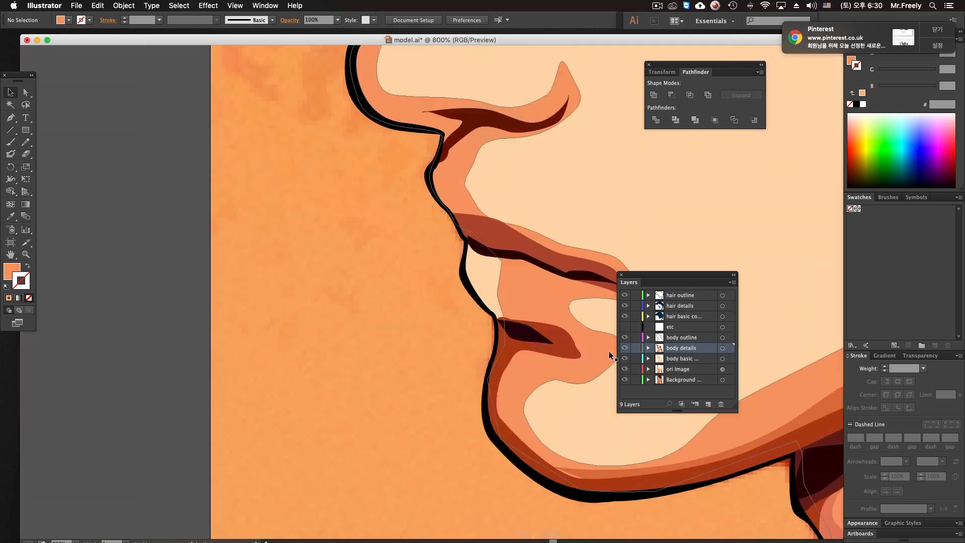
Hide the body outline and body basic layers, and make the unlocked, visible body details layer active.
click(625, 348)
click(677, 337)
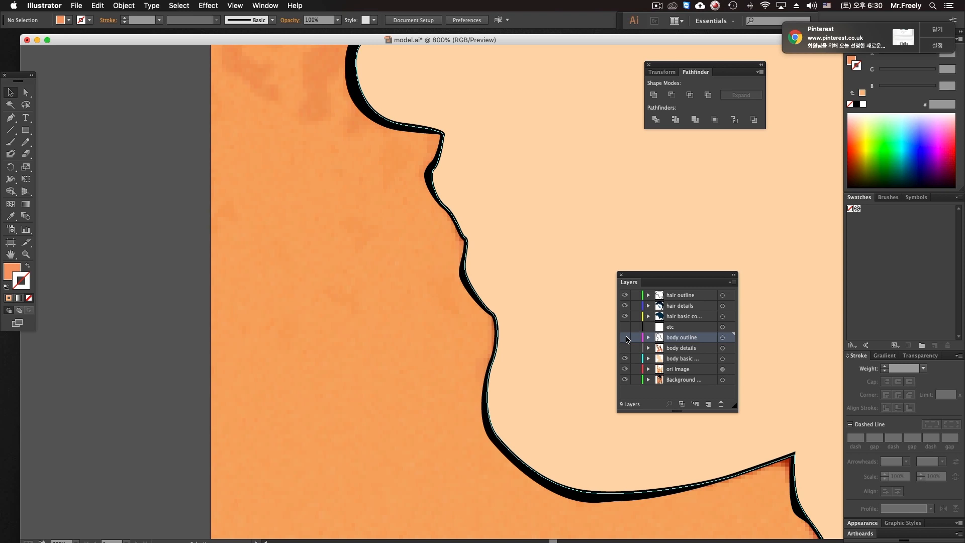
click(625, 338)
click(675, 329)
click(625, 337)
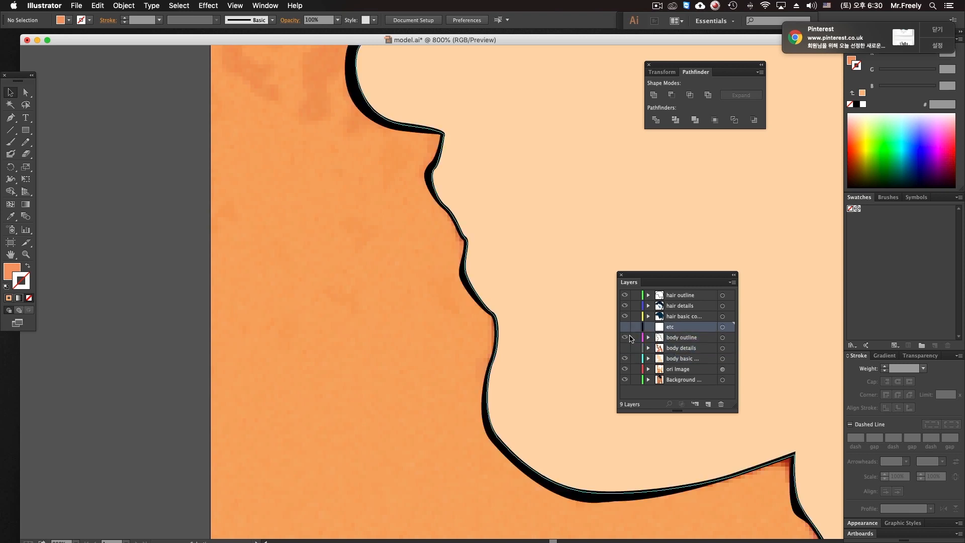
click(634, 348)
click(624, 348)
click(625, 338)
click(670, 341)
click(673, 350)
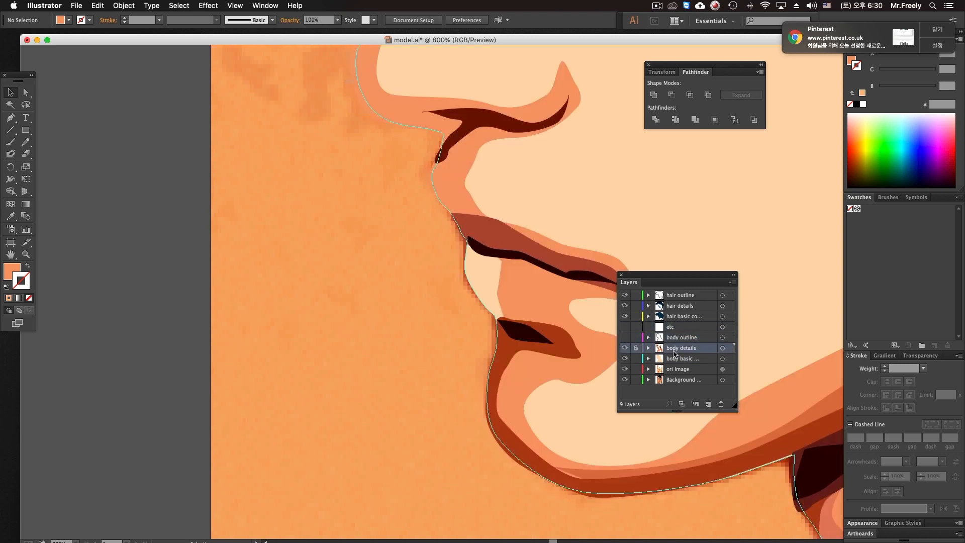
click(626, 359)
click(636, 348)
Turn the orange skin shape's fill into a stroke to uncover the lower lip in the photo, and deselect it.
drag(470, 312, 331, 338)
alt+super+click(466, 317)
alt+super+click(466, 317)
alt+super+click(457, 307)
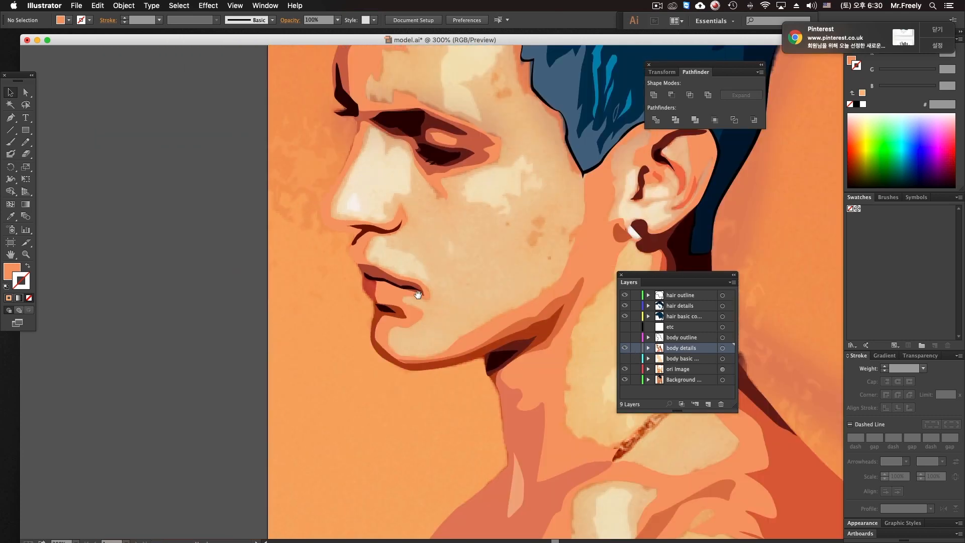
super+click(418, 291)
super+click(417, 291)
super+click(413, 279)
super+click(416, 295)
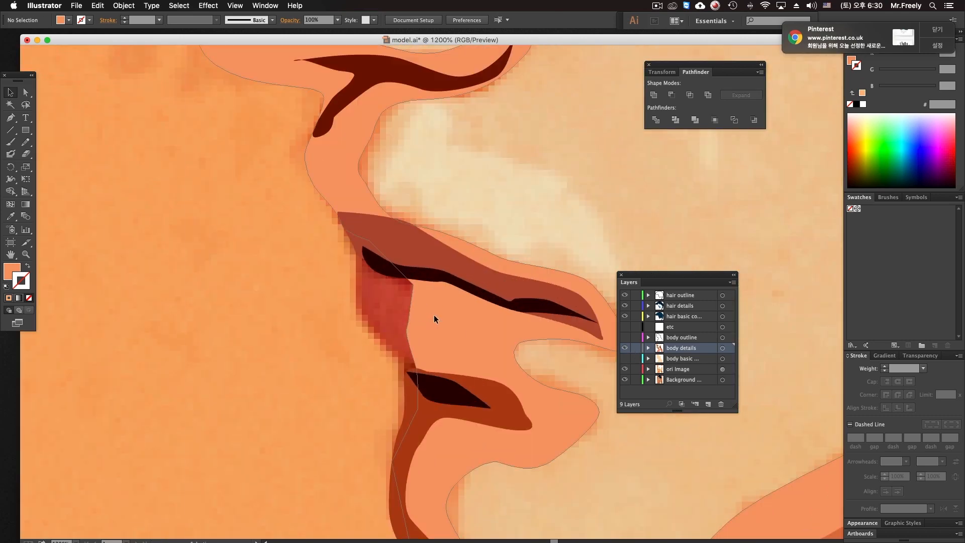
click(434, 314)
drag(433, 315, 311, 215)
click(28, 267)
click(91, 177)
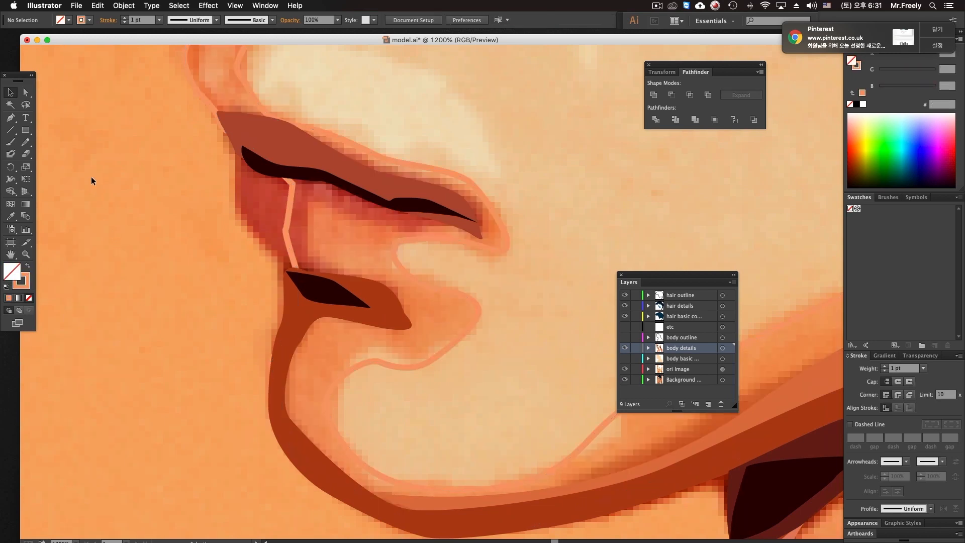
Start a new path at the corner of the mouth and trace the underside of the lower lip's dark red area.
drag(281, 233, 351, 293)
alt+super+click(412, 280)
alt+super+click(411, 280)
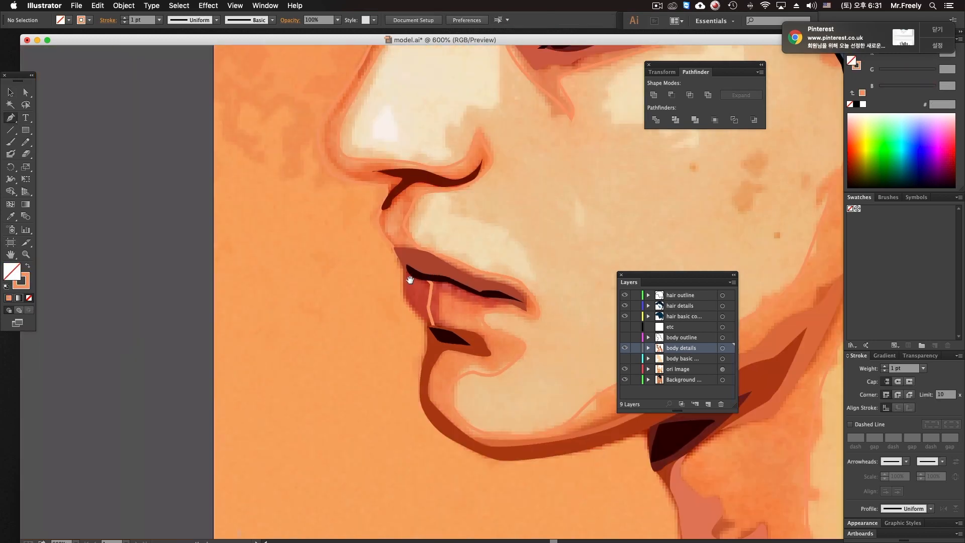
drag(400, 241, 389, 317)
drag(458, 388, 411, 335)
super+click(412, 335)
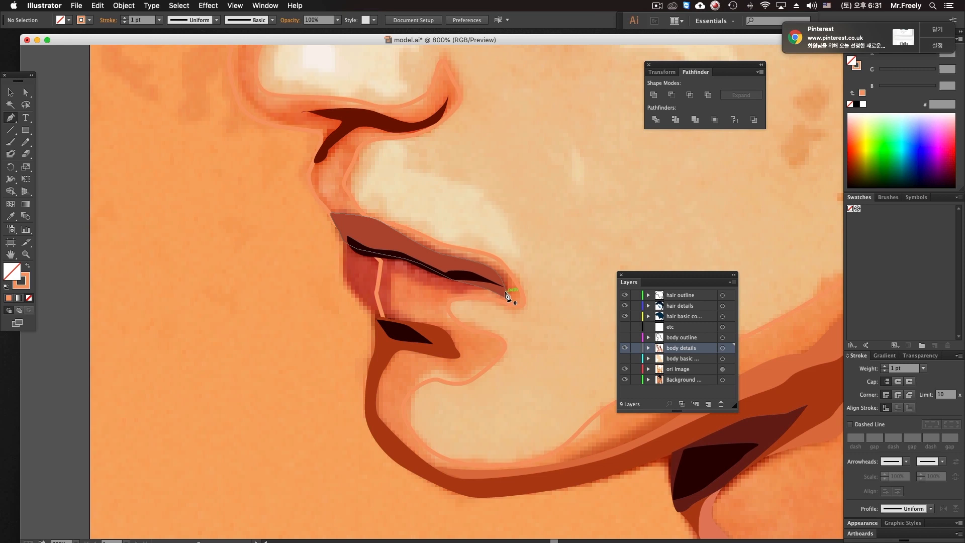
click(496, 271)
drag(507, 282, 403, 280)
drag(393, 276, 388, 277)
Continue the lip path below the lip, up its front edge and back along the mouth line, and close it at the corner.
click(389, 287)
click(391, 317)
click(425, 327)
click(376, 317)
mouse_move(345, 283)
mouse_down()
mouse_move(339, 267)
mouse_move(377, 254)
mouse_move(481, 275)
mouse_up()
click(344, 242)
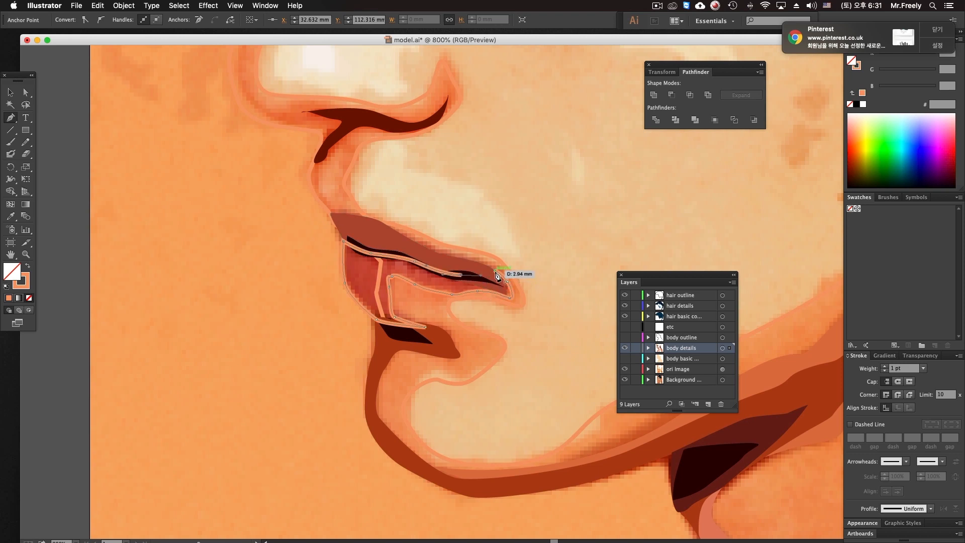
click(505, 274)
Fill the traced lower lip shape with the red #D6635E sampled from the lip in the photo.
key(i)
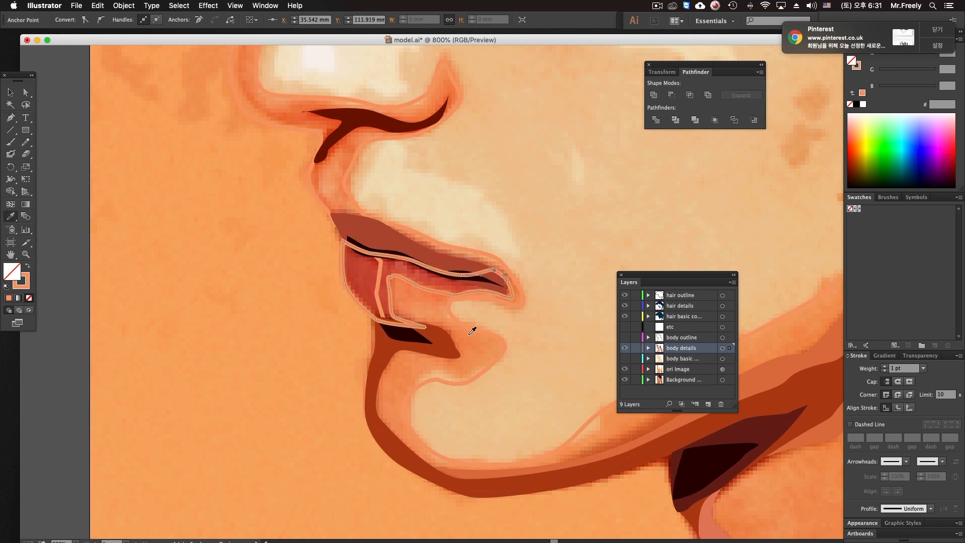
click(453, 285)
click(367, 272)
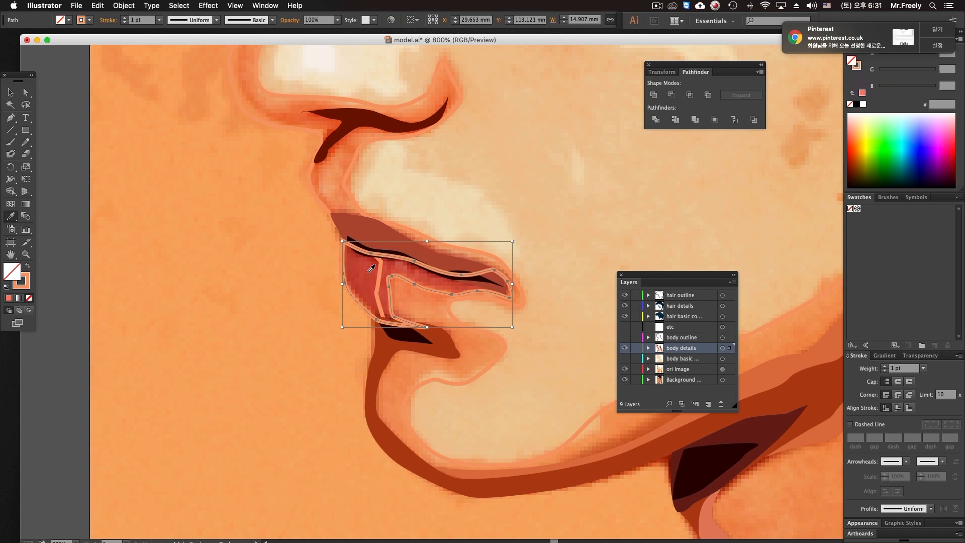
click(364, 263)
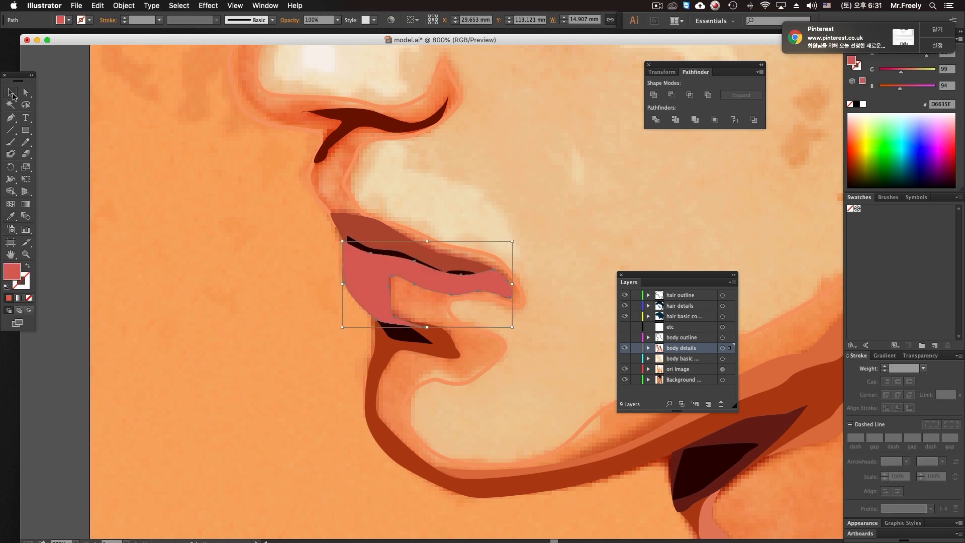
click(13, 93)
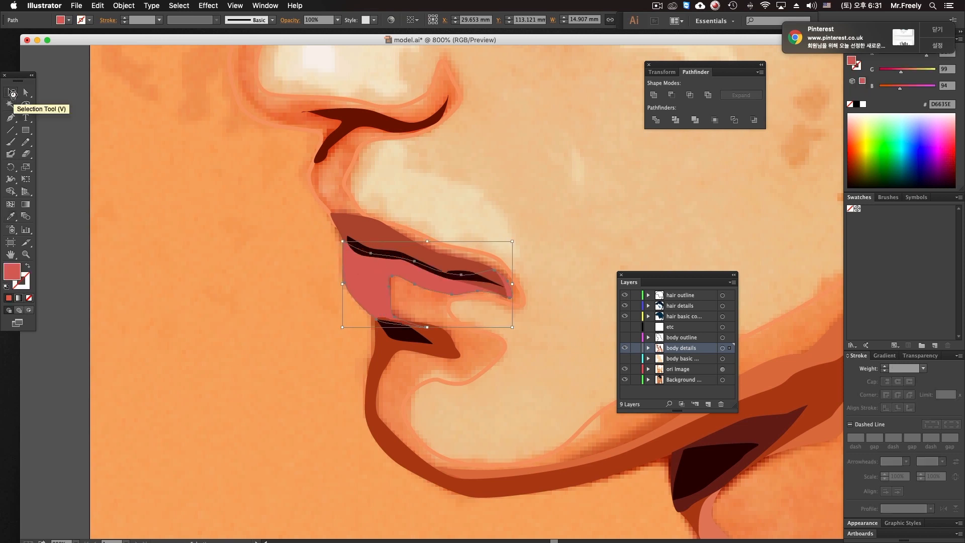
Turn the large skin shape's orange stroke back into a fill and deselect it.
click(393, 247)
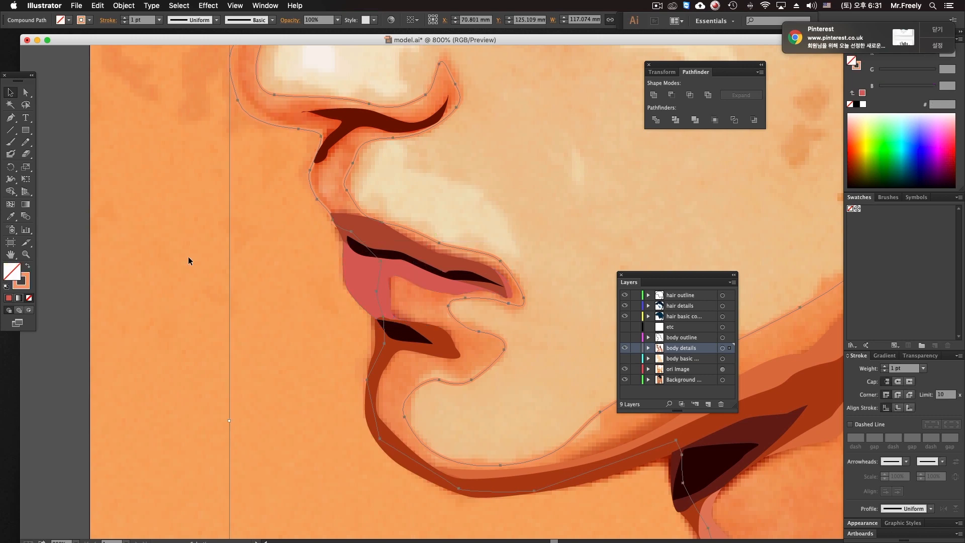
click(27, 265)
click(223, 281)
alt+super+click(220, 278)
alt+super+click(220, 278)
alt+super+click(220, 278)
alt+super+click(220, 278)
mouse_move(577, 193)
mouse_down()
mouse_move(278, 262)
mouse_move(232, 263)
mouse_up()
drag(396, 365, 372, 338)
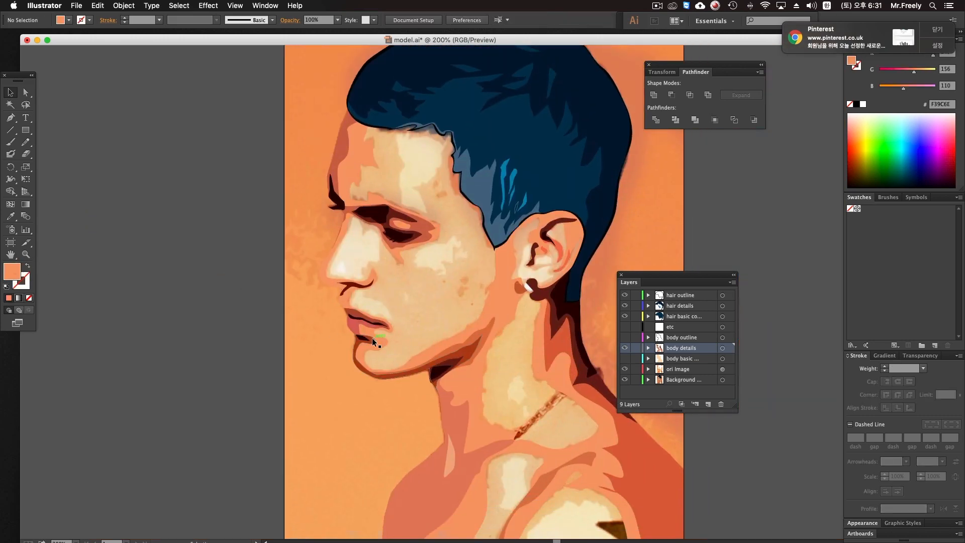
Lower the green value of the lower lip's fill to 89, giving #D6595E, and deselect it.
click(356, 327)
super+click(371, 325)
super+click(371, 325)
drag(524, 259, 482, 277)
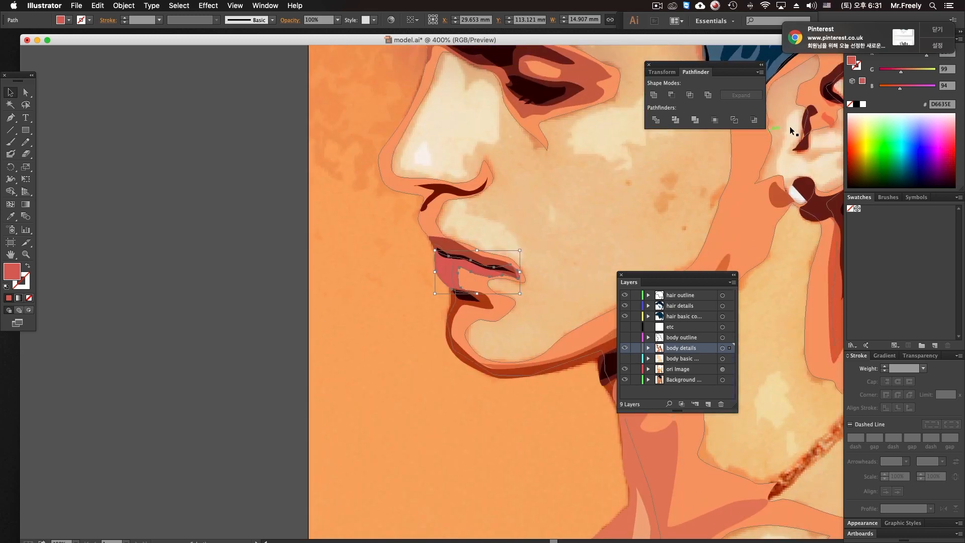
drag(900, 74, 898, 74)
click(392, 335)
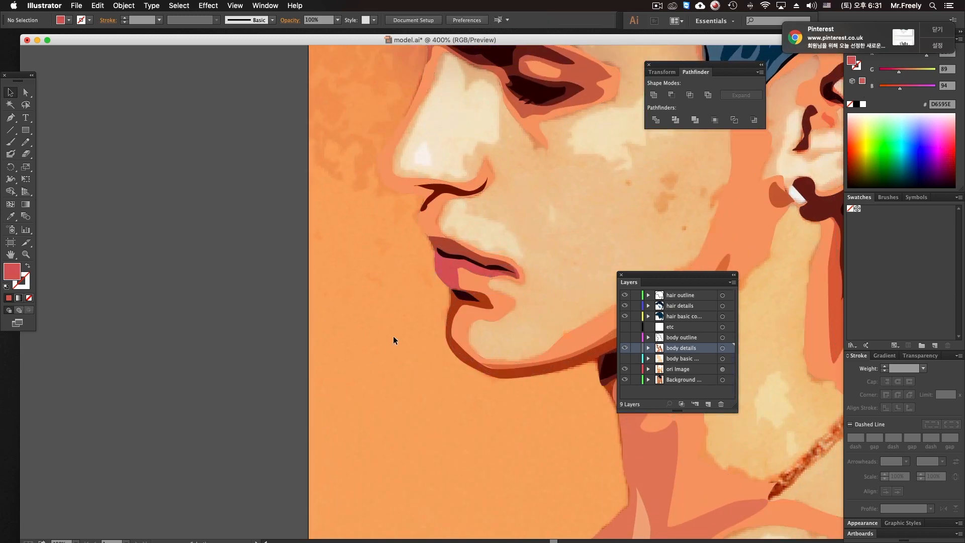
Try a darker lower lip fill of R 190, G 76, B 94, and undo the change.
alt+super+click(414, 326)
alt+super+click(413, 326)
drag(524, 246, 491, 318)
click(446, 317)
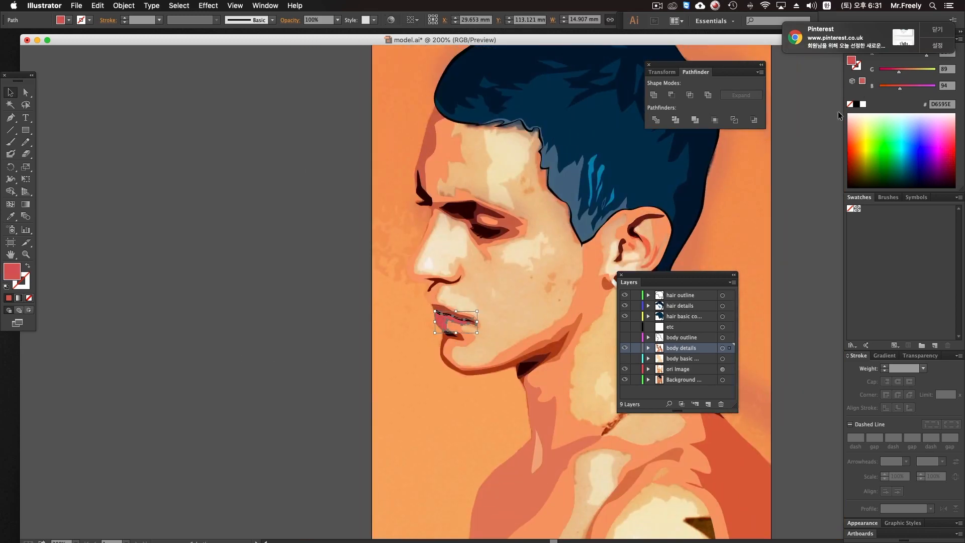
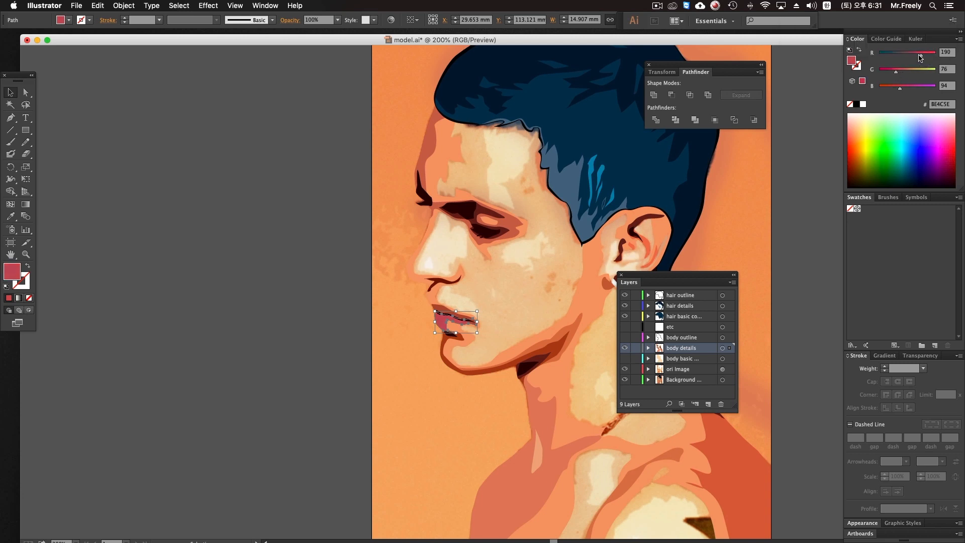
click(249, 279)
key(super+z)
key(super+z)
click(329, 345)
Prepare the Pen tool with the red as a 1 pt stroke and no fill for tracing the face highlights.
drag(459, 362, 453, 362)
drag(366, 222, 401, 283)
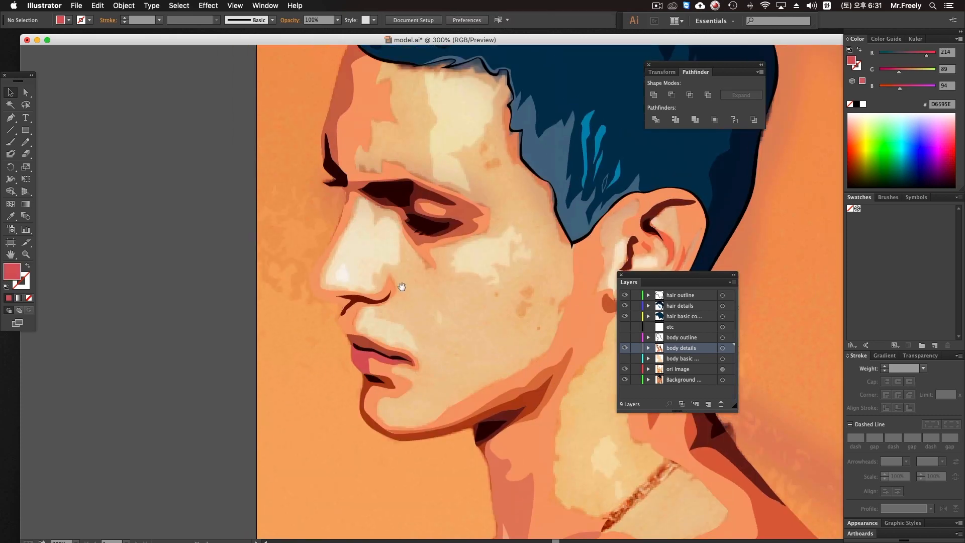
super+click(402, 281)
drag(281, 224, 282, 247)
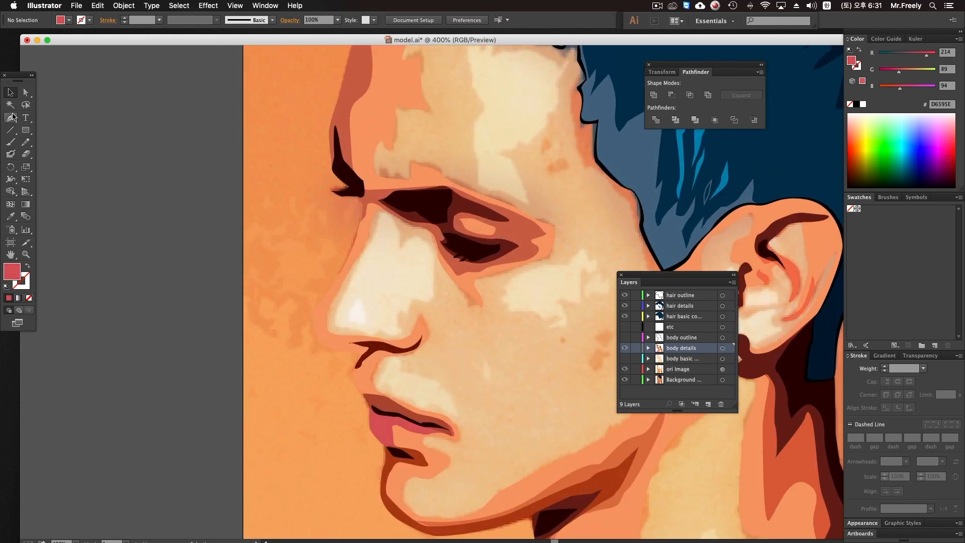
click(11, 116)
click(27, 266)
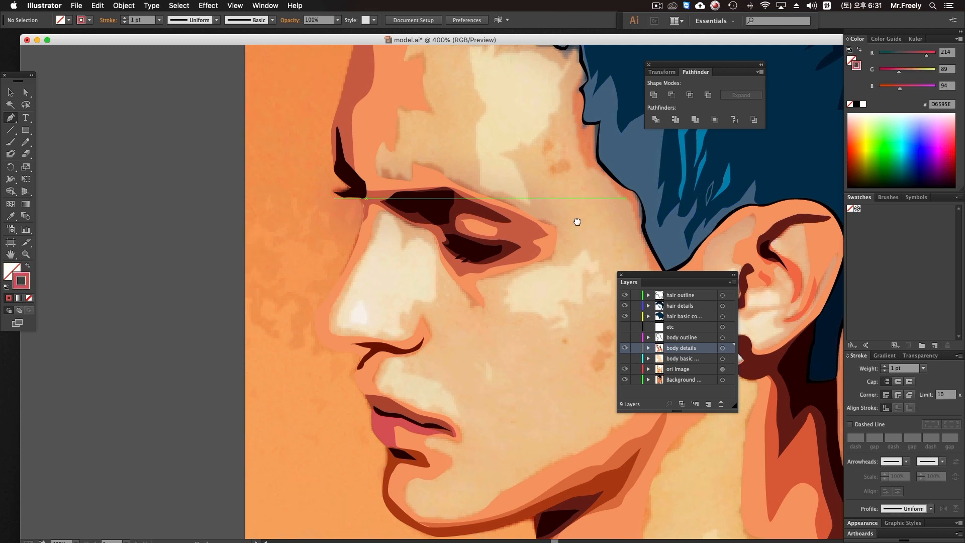
drag(408, 279, 431, 288)
Toggle the body basic and body outline layers on and off to compare them with the photo.
click(625, 360)
click(625, 360)
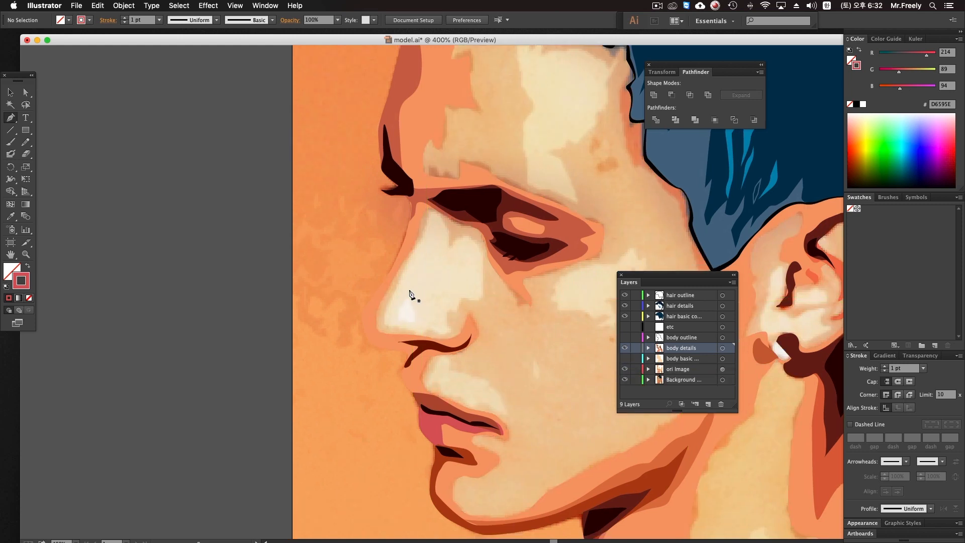
click(626, 338)
click(626, 338)
click(626, 338)
click(626, 338)
Trace the pale highlight on the nose as a closed path and deselect it.
click(427, 223)
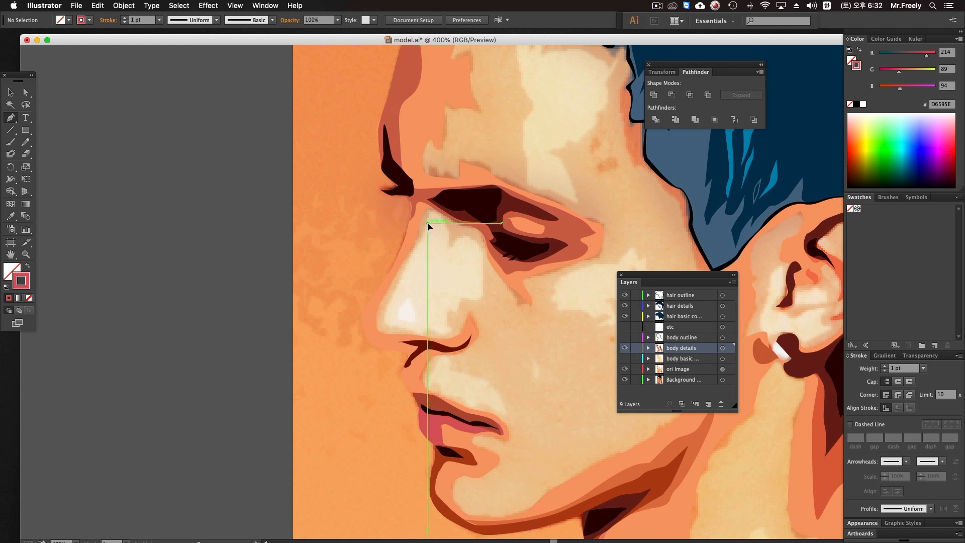
mouse_move(386, 327)
mouse_down()
mouse_move(449, 319)
mouse_move(444, 309)
mouse_up()
click(444, 334)
drag(464, 300, 483, 276)
drag(472, 242, 352, 350)
click(453, 245)
super+click(366, 255)
Trace the pale highlight running down the forehead to above the eye, and deselect the path.
click(437, 153)
drag(446, 198, 446, 240)
drag(450, 290, 472, 253)
click(503, 308)
drag(496, 239, 525, 207)
drag(535, 172, 434, 146)
super+click(408, 219)
Trace the pale highlight on the cheekbone below the eye as a closed path and deselect it.
drag(542, 341, 522, 265)
click(428, 282)
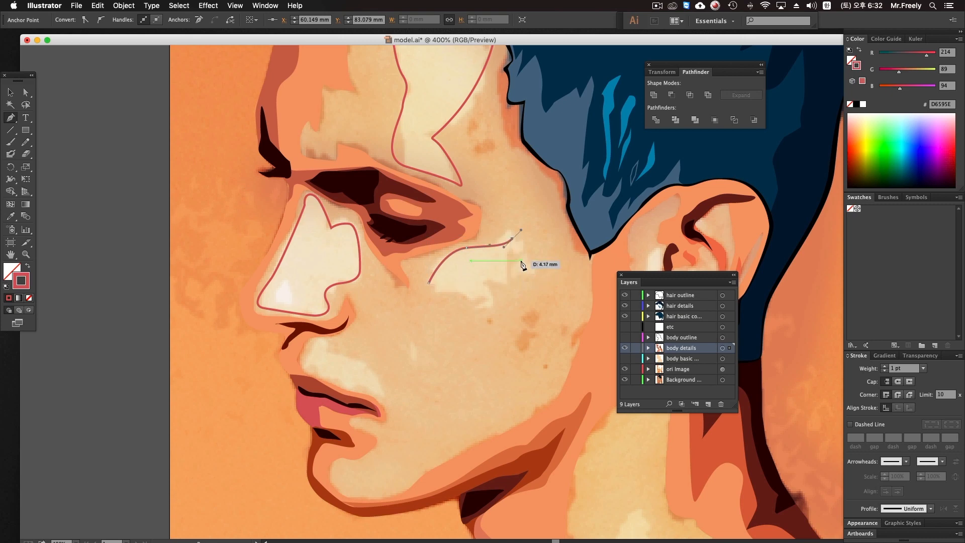
drag(498, 297, 499, 312)
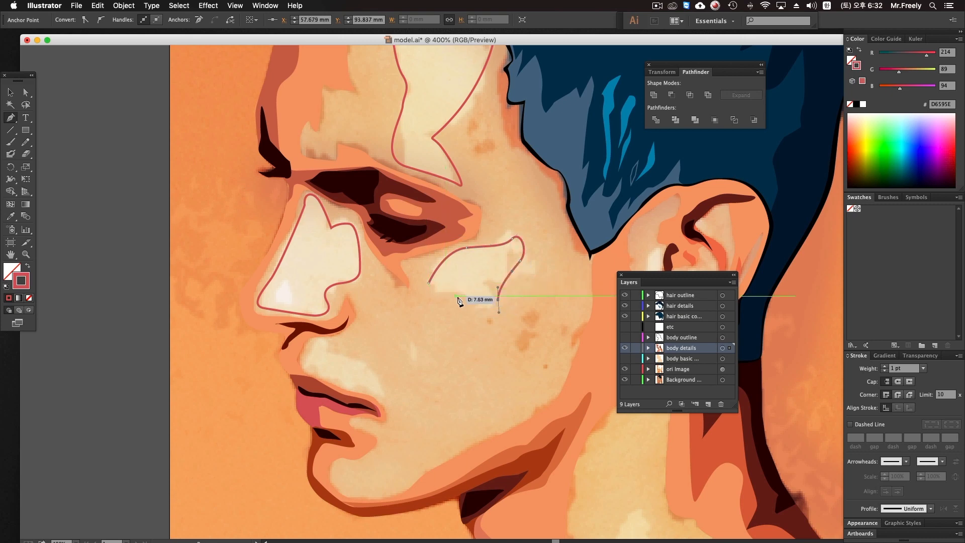
click(429, 283)
key(super+shift+a)
Trace the pale highlight between the nose and the upper lip as a closed path and deselect it.
drag(332, 364, 381, 281)
click(368, 244)
click(354, 264)
drag(410, 292, 298, 288)
click(434, 301)
key(super+shift+a)
Trace the pale highlight along the front and lower part of the ear, and deselect the closed path.
drag(697, 132, 564, 216)
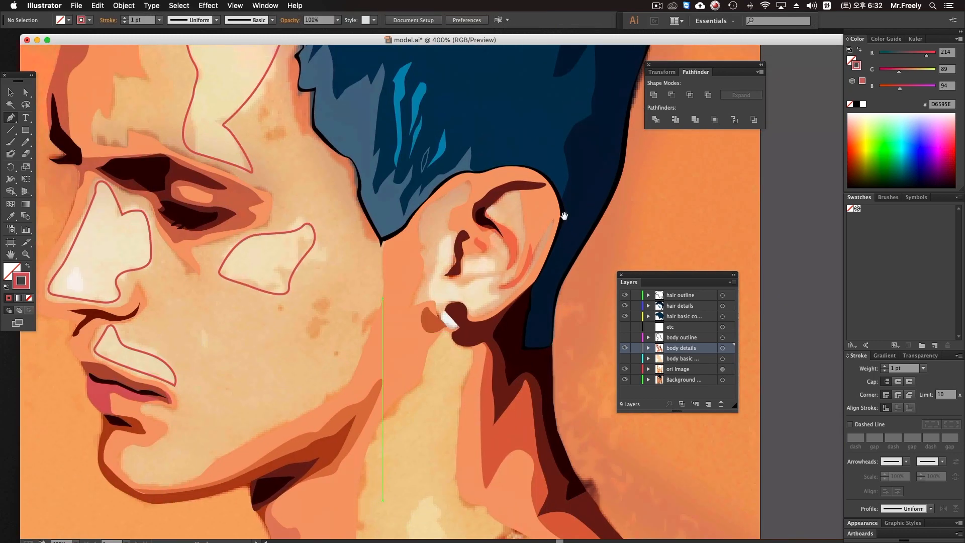
click(444, 241)
mouse_move(432, 265)
mouse_down()
mouse_move(426, 285)
mouse_move(473, 313)
mouse_move(499, 299)
mouse_move(494, 284)
mouse_move(443, 274)
mouse_up()
click(440, 308)
drag(451, 261, 453, 238)
click(446, 240)
key(super+shift+a)
Trace the small narrow highlight inside the ear as a closed path and deselect it.
click(465, 259)
click(461, 272)
mouse_move(483, 272)
mouse_down()
mouse_move(494, 270)
mouse_move(491, 258)
mouse_up()
click(466, 259)
key(super+shift+a)
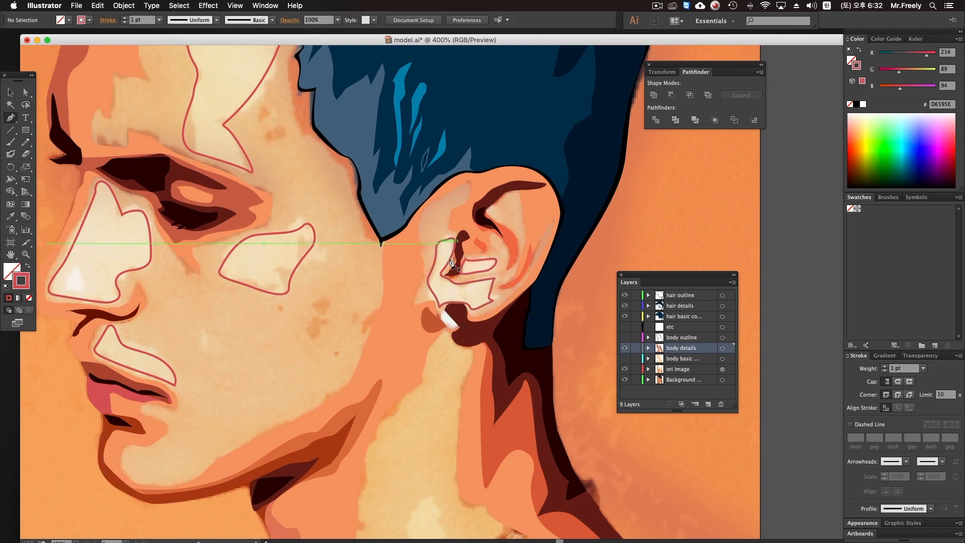
Trace the pale highlight on the neck just above the necklace as a closed path and deselect it.
drag(475, 383, 500, 199)
click(445, 323)
drag(429, 365, 440, 374)
drag(449, 377, 460, 389)
click(446, 323)
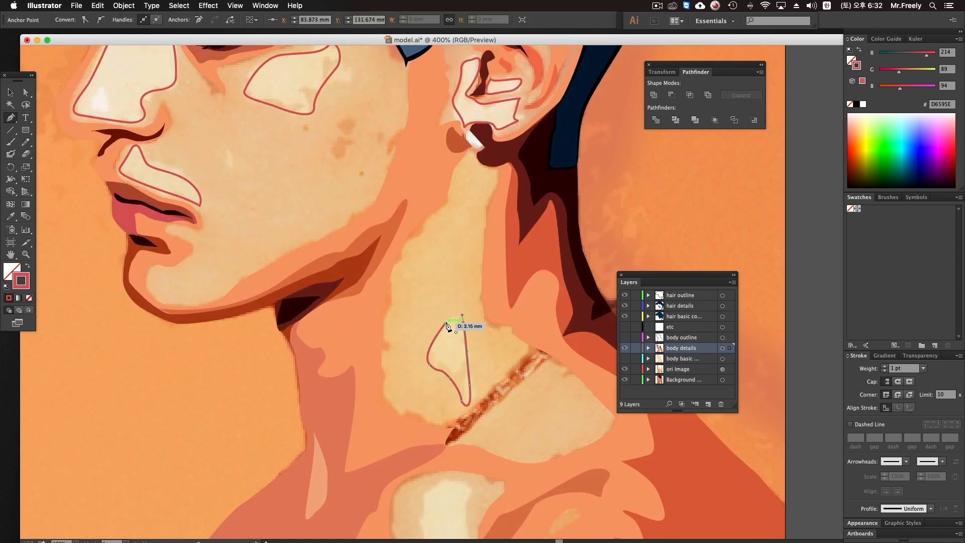
key(super+shift+a)
Trace the elongated pale highlight below the collarbone as a closed path, redoing its first points, and deselect it.
scroll(449, 395, down, 8)
alt+super+click(462, 283)
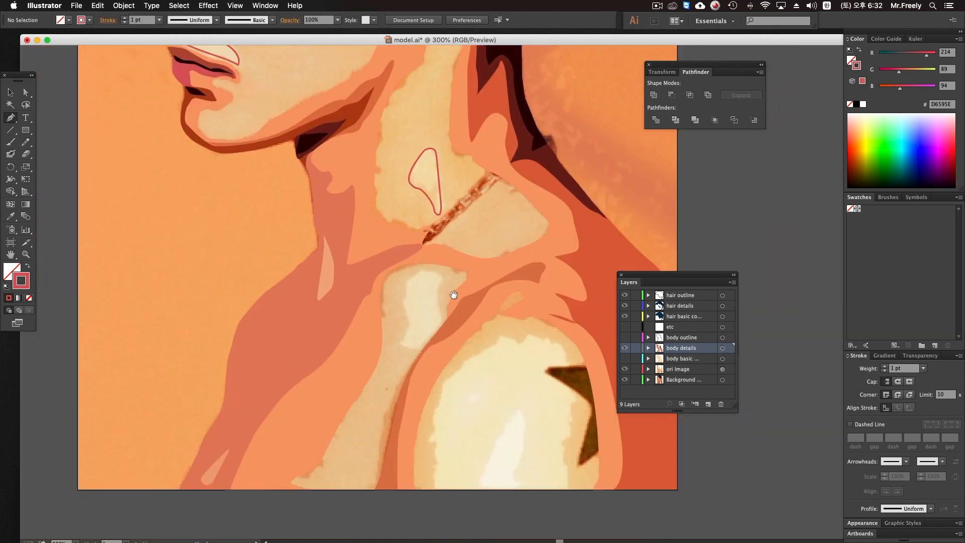
click(419, 271)
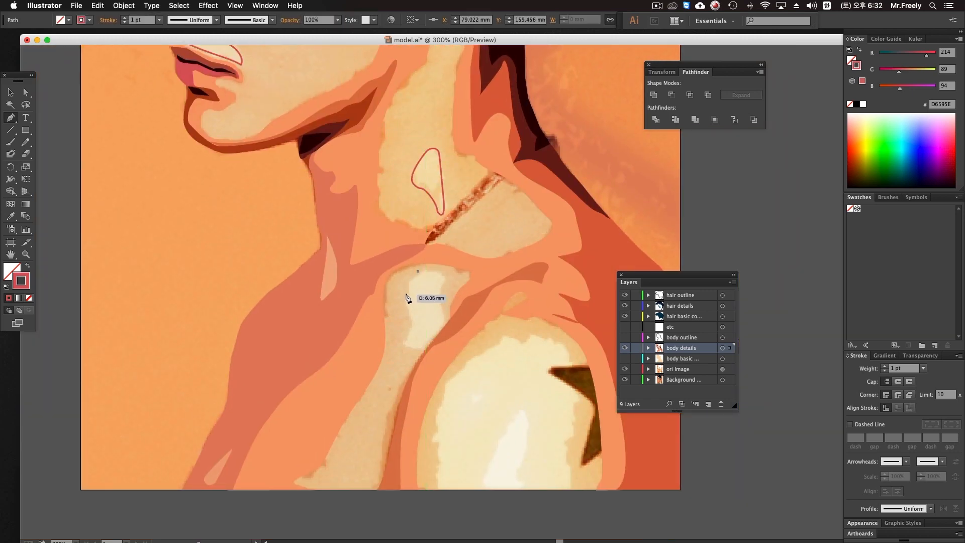
drag(401, 296, 404, 305)
key(super+z)
drag(416, 266, 445, 309)
drag(435, 343, 440, 361)
drag(426, 403, 433, 402)
drag(471, 367, 436, 315)
super+click(498, 385)
Trace the large pale highlight on the shoulder as a closed shape ending along the artboard's lower edge.
mouse_move(495, 394)
mouse_down()
mouse_move(461, 301)
mouse_move(435, 348)
mouse_up()
click(493, 289)
key(super+z)
drag(430, 422, 430, 434)
click(430, 439)
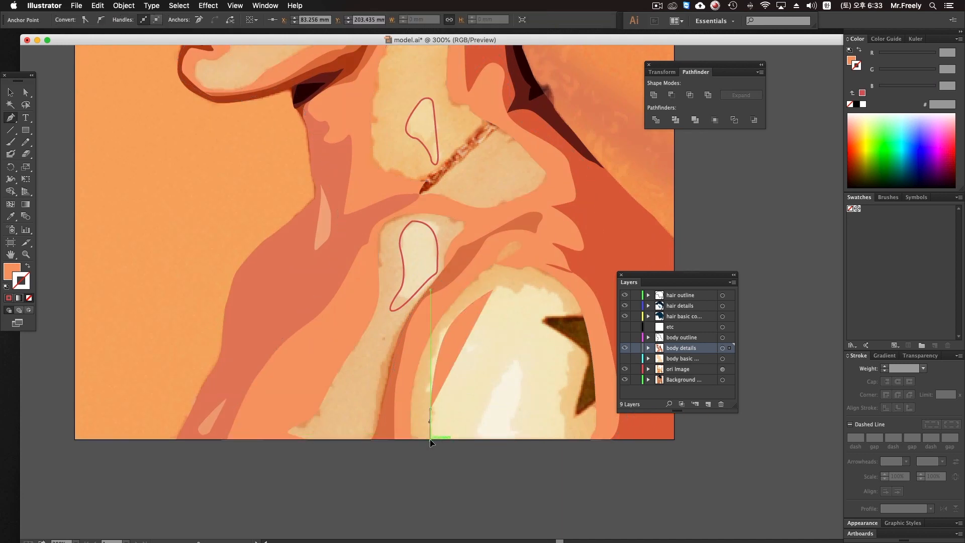
click(566, 439)
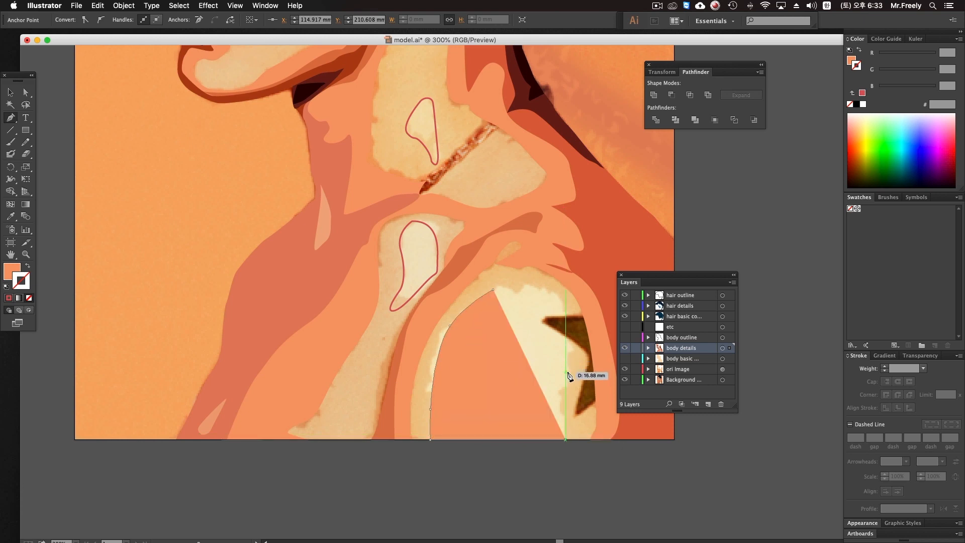
drag(569, 359, 570, 344)
drag(555, 298, 465, 304)
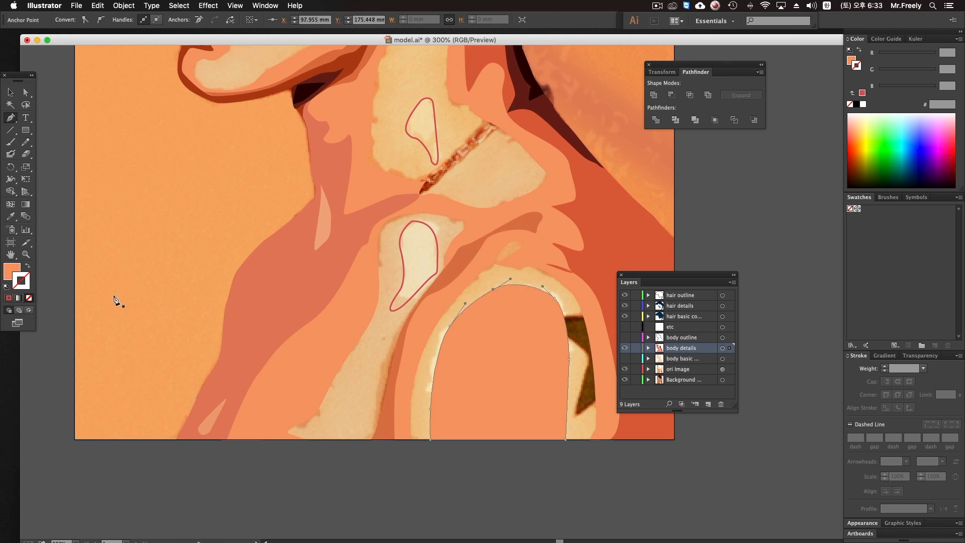
Fill the shoulder highlight with the pale yellow sampled from the photo, without a stroke, and deselect it.
click(27, 266)
click(10, 216)
click(519, 323)
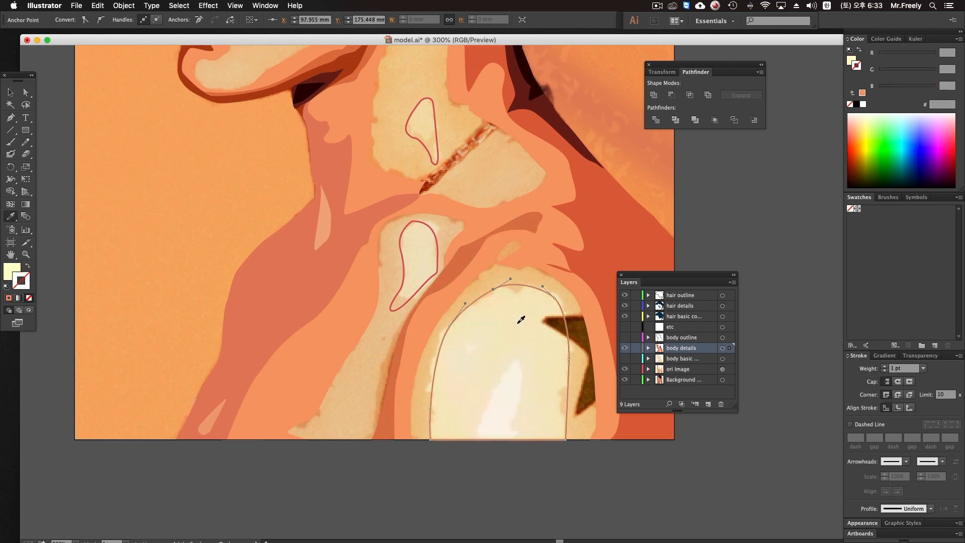
super+click(467, 472)
Fill the highlights below the collarbone and on the neck with pale yellows sampled from the photo beneath them.
scroll(443, 302, up, 3)
super+click(451, 297)
click(438, 296)
drag(439, 168, 459, 281)
super+click(454, 277)
click(456, 280)
Fill the cheek highlight with a pale yellow from the photo and give the nose highlight the cheek's colour.
drag(352, 118, 397, 228)
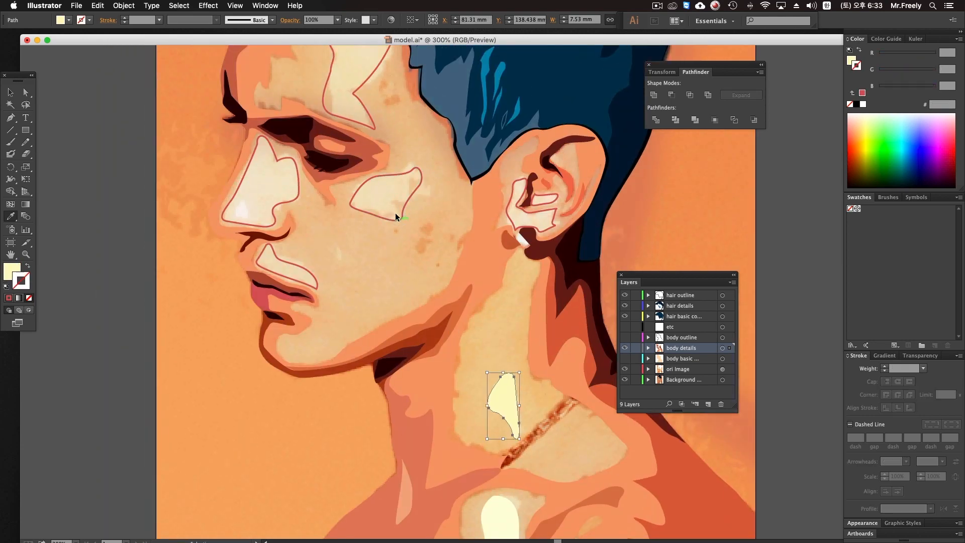
super+click(396, 215)
click(393, 210)
super+click(280, 201)
click(274, 199)
super+click(272, 251)
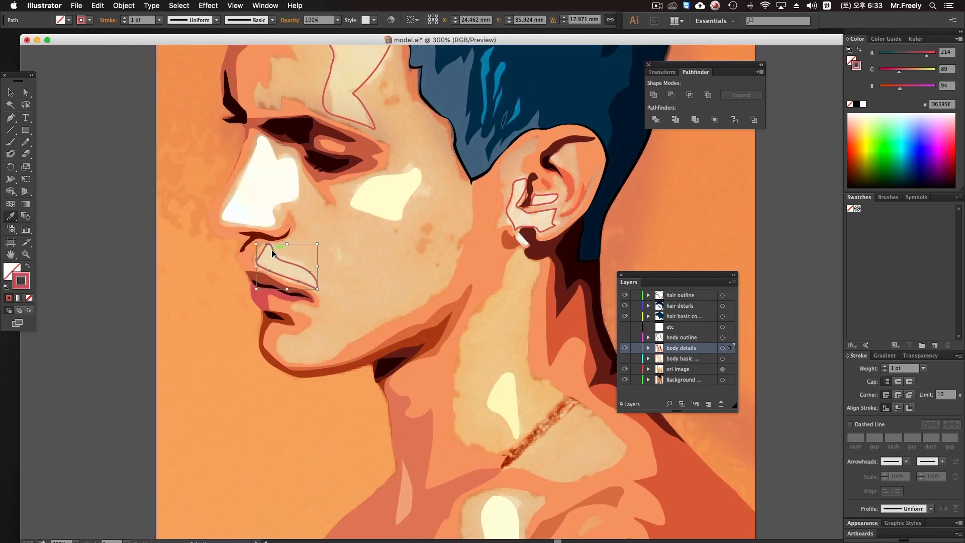
key(super+z)
click(290, 184)
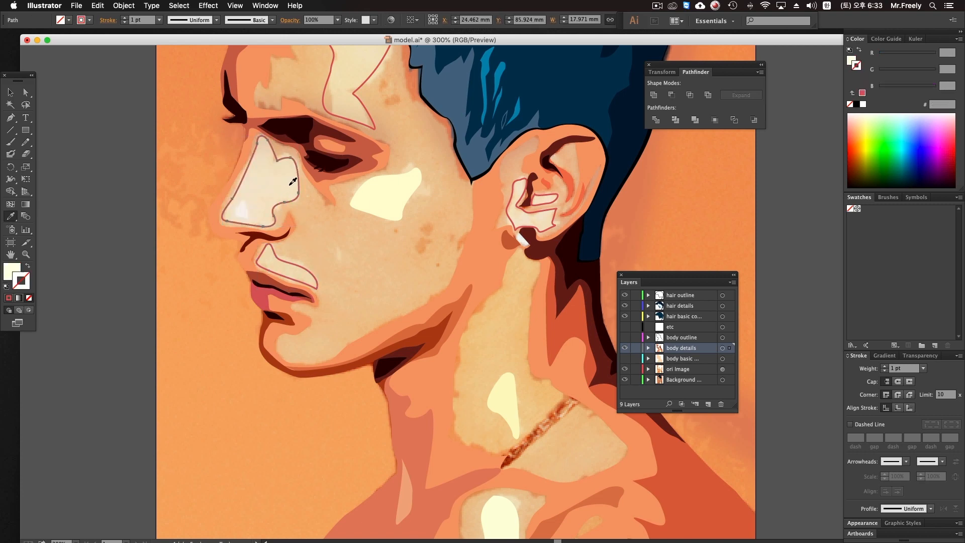
click(392, 194)
Fill the highlights above the upper lip and on the forehead with sampled pale yellow.
super+click(296, 266)
click(294, 269)
drag(315, 241, 324, 364)
super+click(373, 206)
click(403, 305)
drag(393, 213, 310, 152)
Apply the cheek highlight's pale yellow fill to both ear highlights and deselect them.
super+click(457, 274)
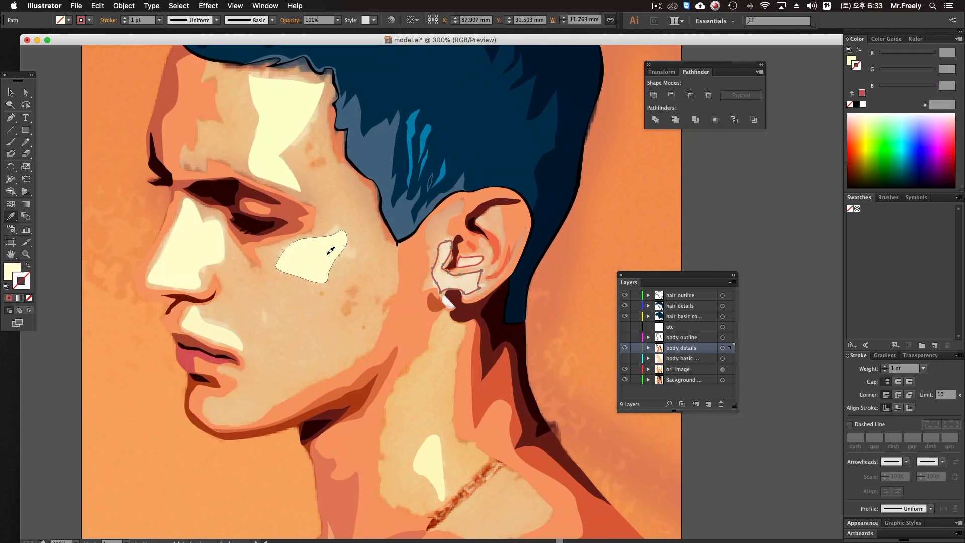
click(331, 257)
super+click(476, 263)
click(330, 261)
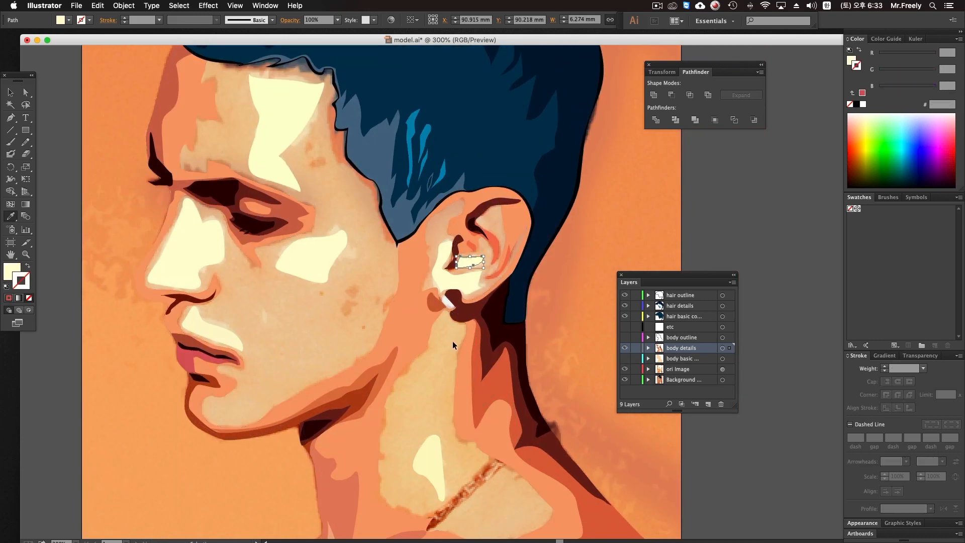
super+click(454, 346)
Make the etc, body outline and body basic layers visible again and review the whole portrait.
alt+super+click(504, 311)
alt+super+click(502, 310)
drag(471, 295, 550, 280)
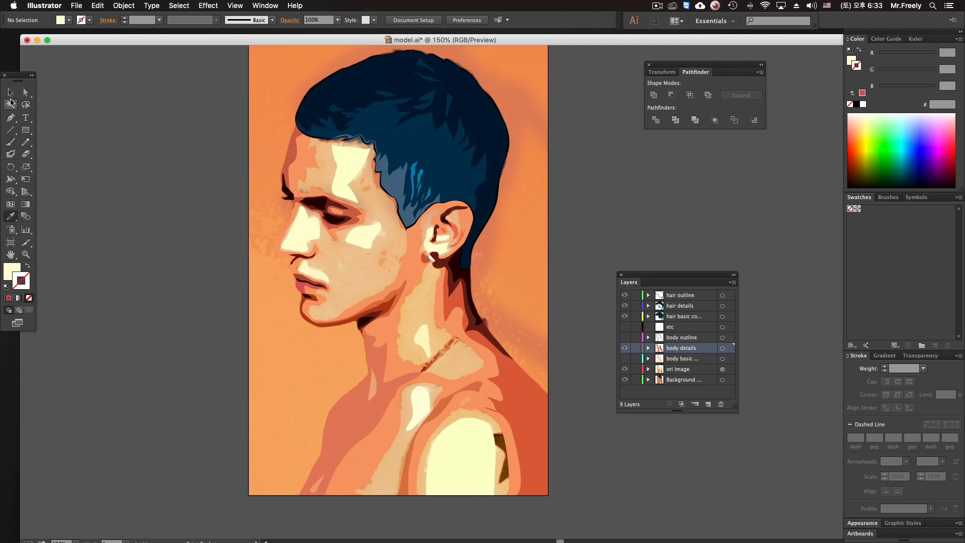
drag(358, 268, 424, 257)
click(625, 337)
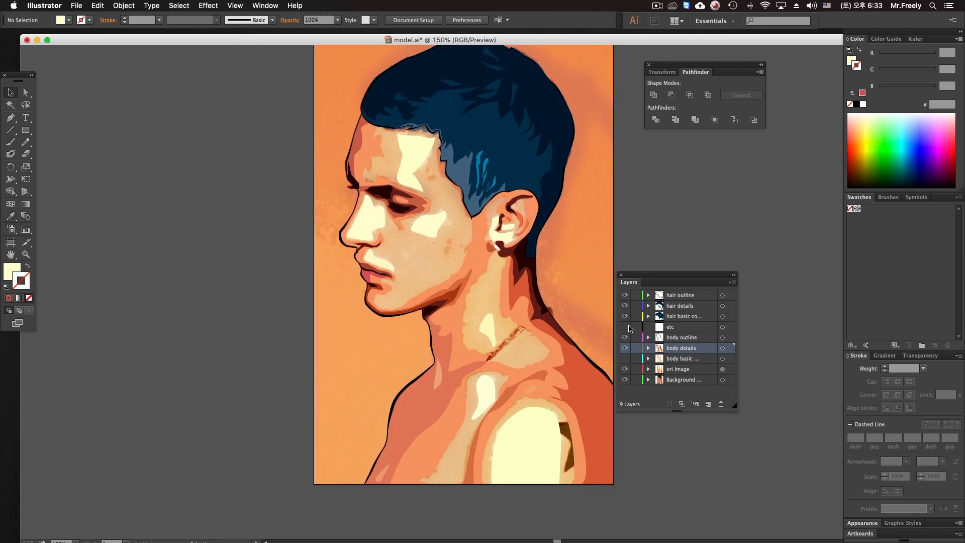
drag(625, 348, 625, 359)
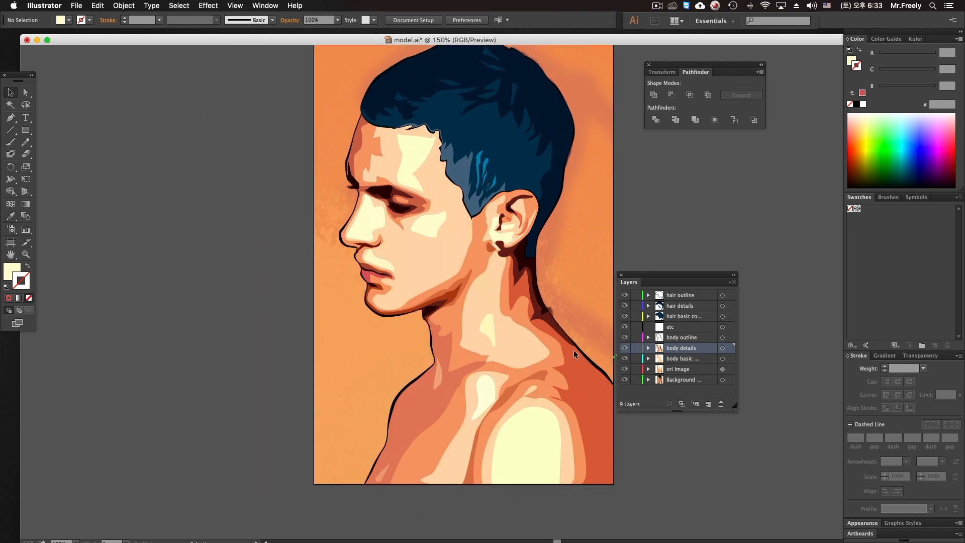
drag(338, 320, 351, 343)
super+click(402, 293)
super+click(401, 293)
alt+super+click(533, 267)
alt+super+click(533, 268)
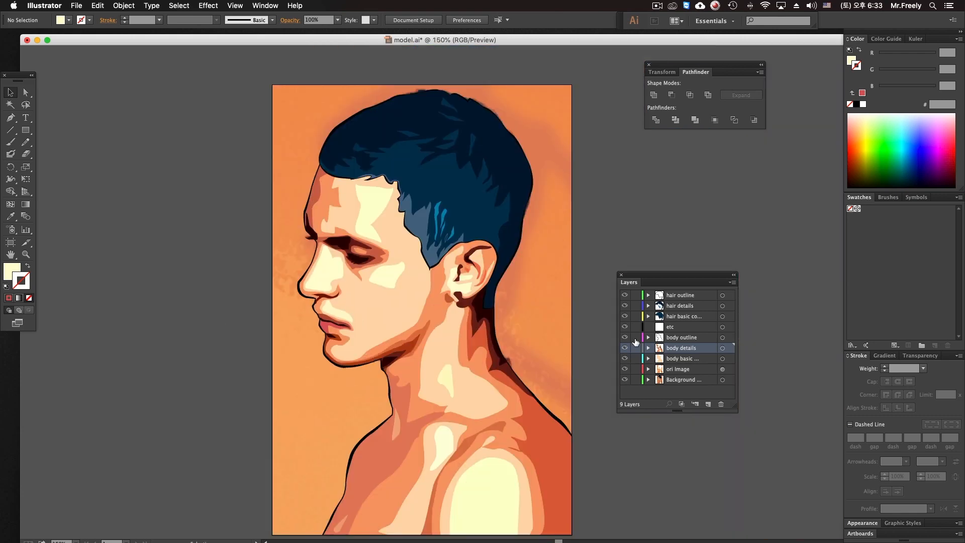
Hide the etc, body outline and body basic layers and show the body details directly over the photo.
drag(628, 347, 637, 339)
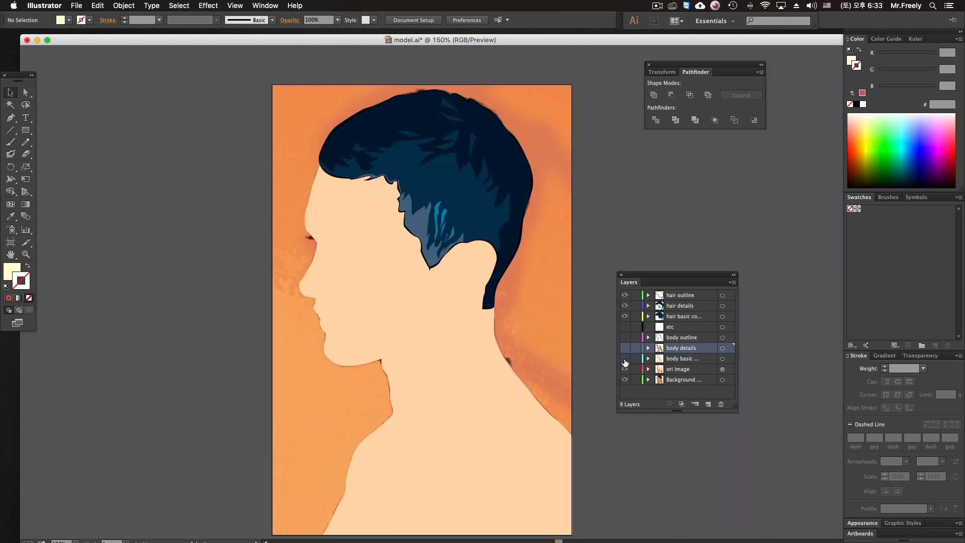
click(625, 370)
click(625, 370)
drag(323, 319, 361, 300)
super+click(361, 300)
super+click(363, 299)
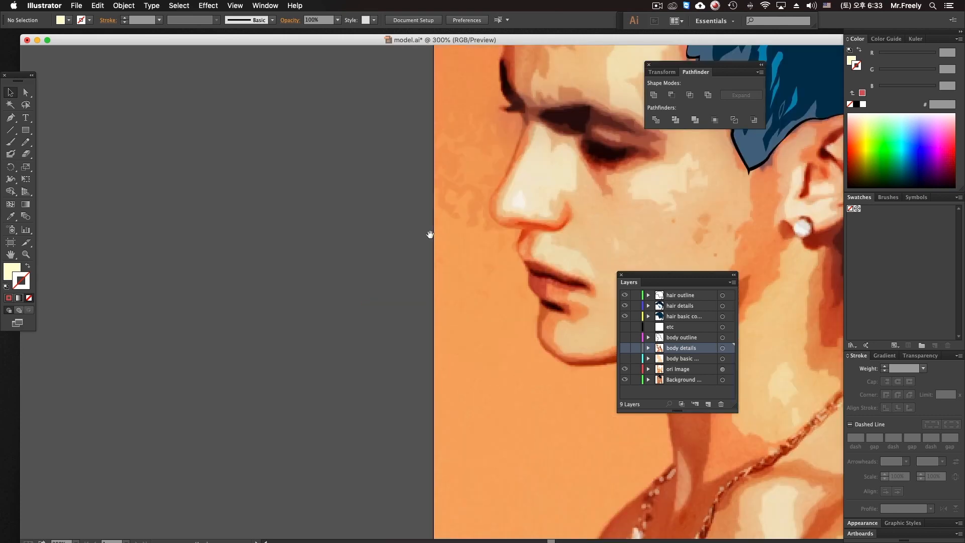
drag(431, 234, 384, 292)
click(626, 358)
click(626, 358)
click(625, 348)
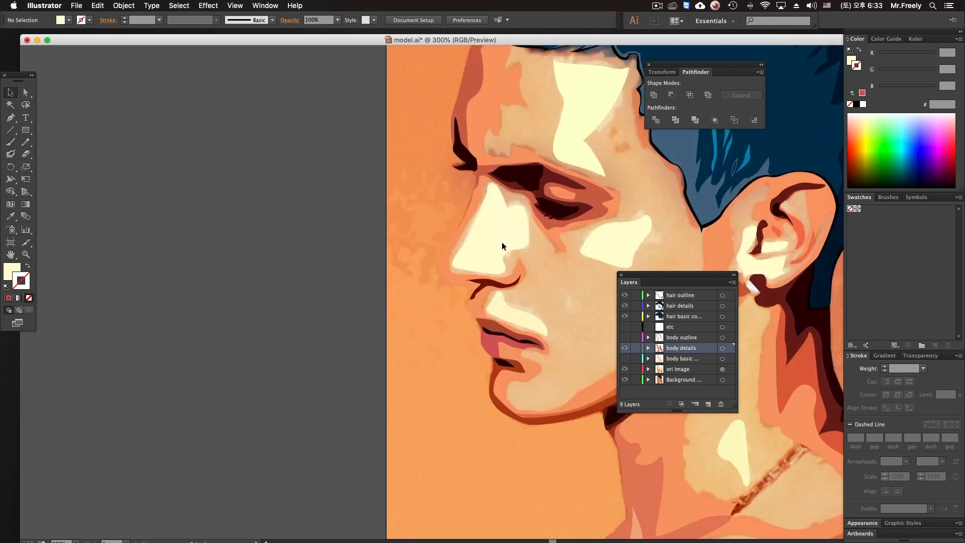
Set the Pen tool to a pale yellow stroke without fill and compare the nose with the body details layer hidden and shown.
click(10, 92)
click(625, 349)
drag(130, 265, 92, 259)
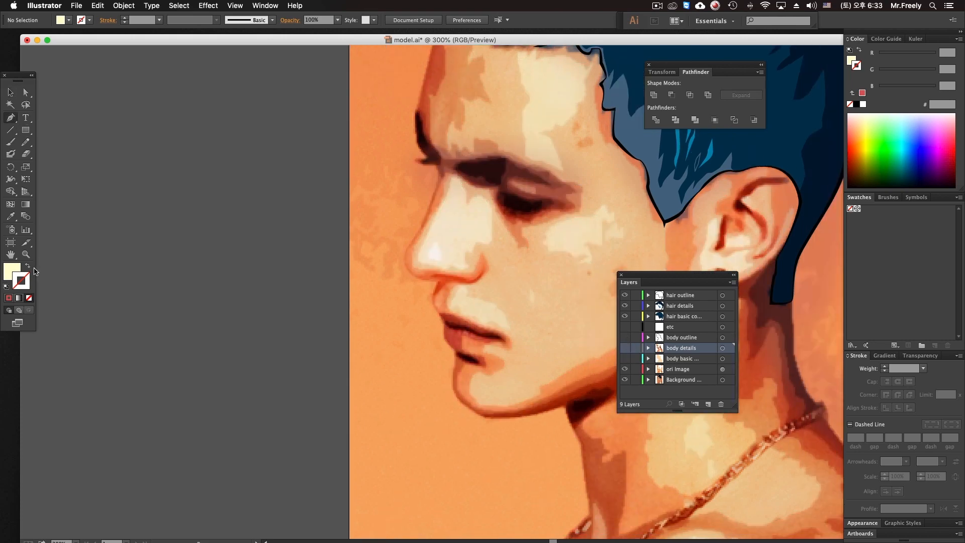
click(27, 266)
drag(379, 266, 393, 262)
super+click(428, 249)
super+click(428, 250)
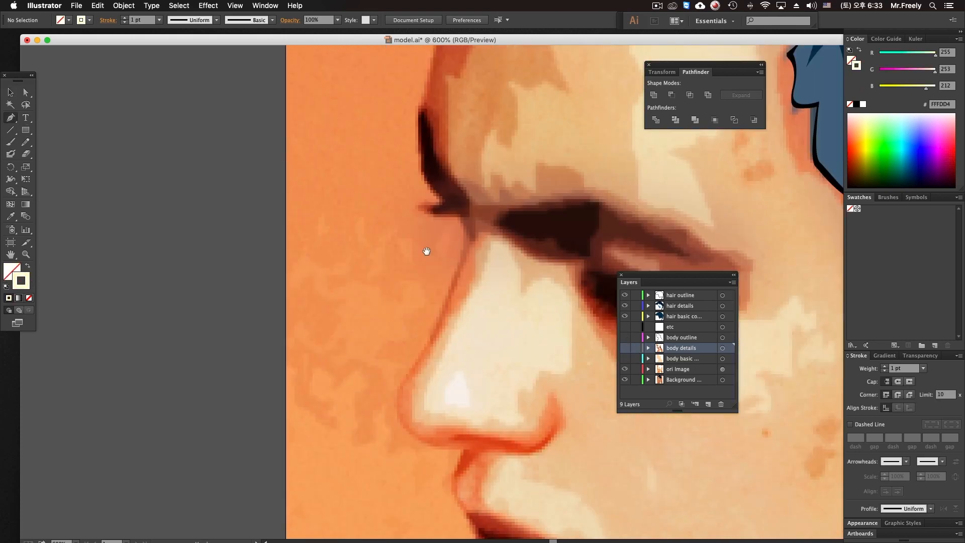
drag(464, 318, 369, 172)
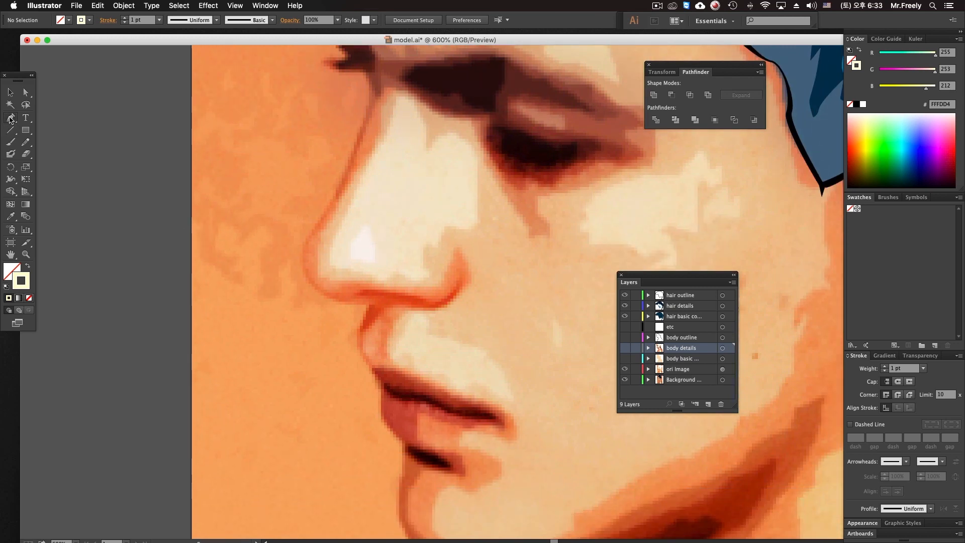
click(625, 348)
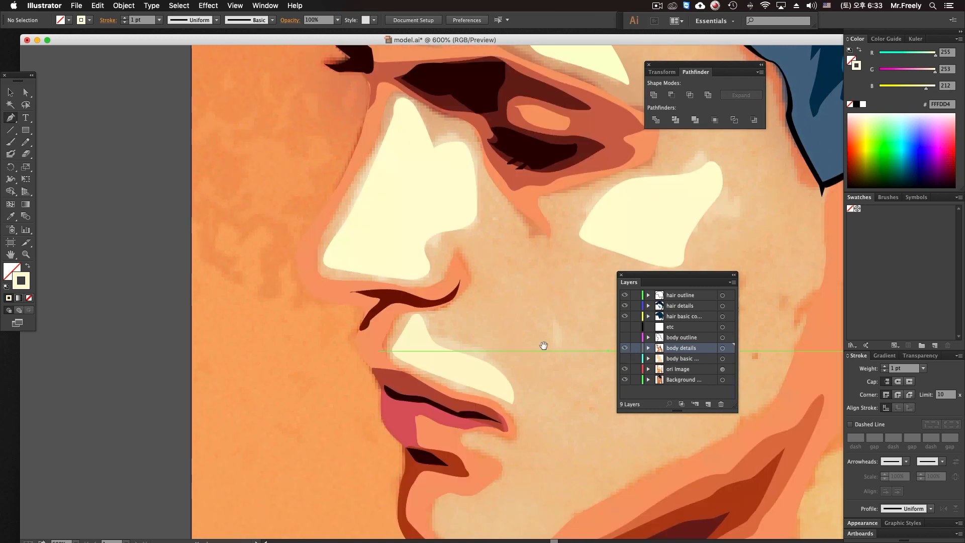
click(625, 348)
click(625, 348)
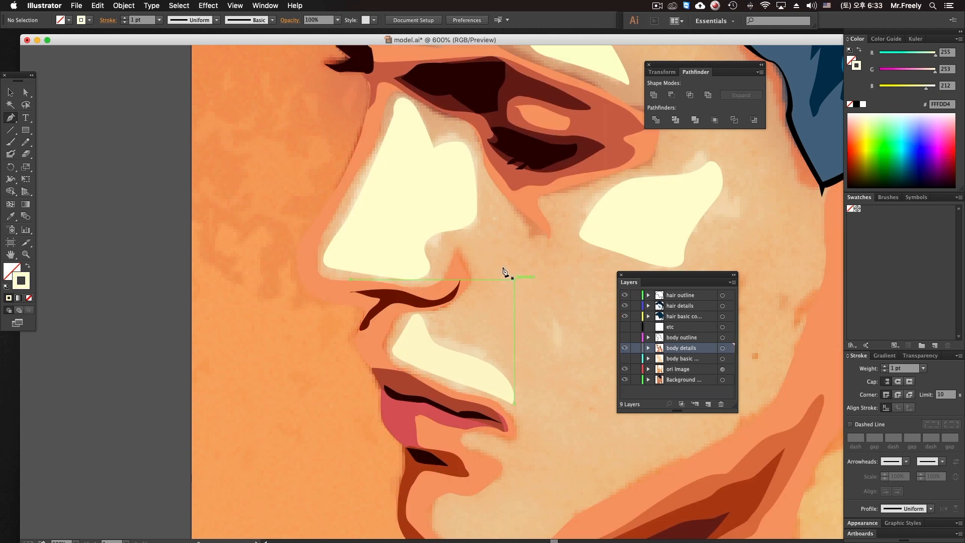
Turn the nose highlight into an outline, trace a small nose-tip highlight about 2.8 mm wide and fill it with white.
super+click(379, 250)
click(28, 266)
super+click(103, 266)
mouse_move(359, 225)
mouse_down()
mouse_move(349, 256)
mouse_move(372, 259)
mouse_move(362, 217)
mouse_up()
super+click(111, 237)
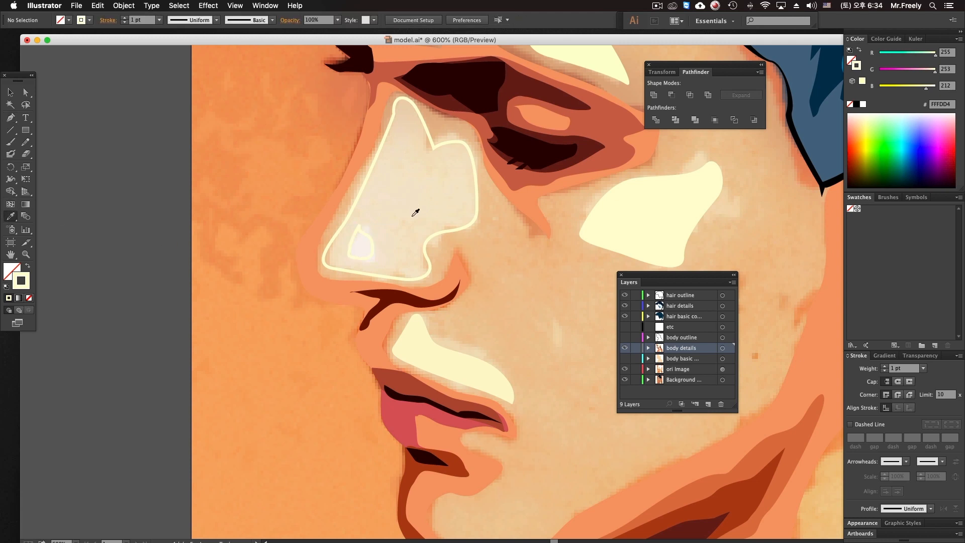
super+click(369, 241)
key(shift+x)
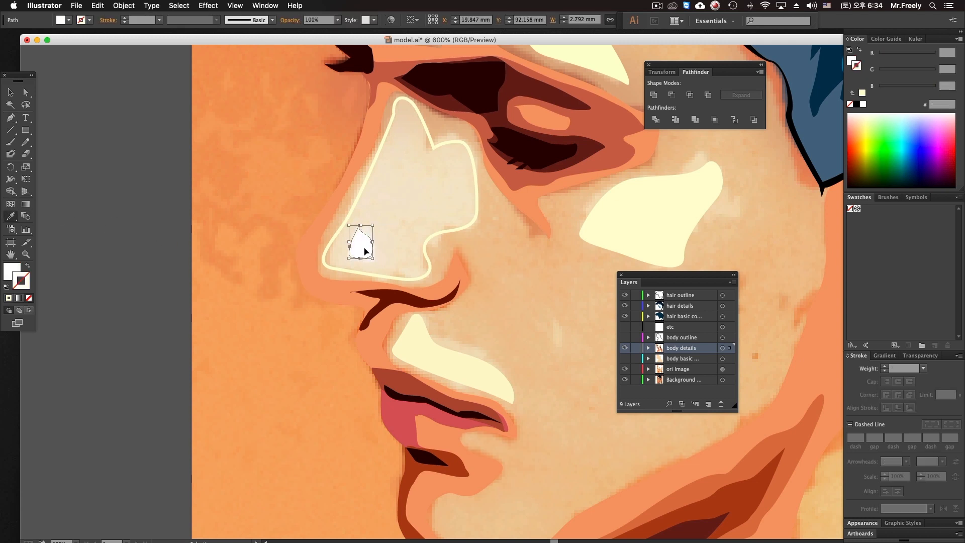
Restore the large nose highlight's pale yellow fill without a stroke and deselect it.
super+click(443, 235)
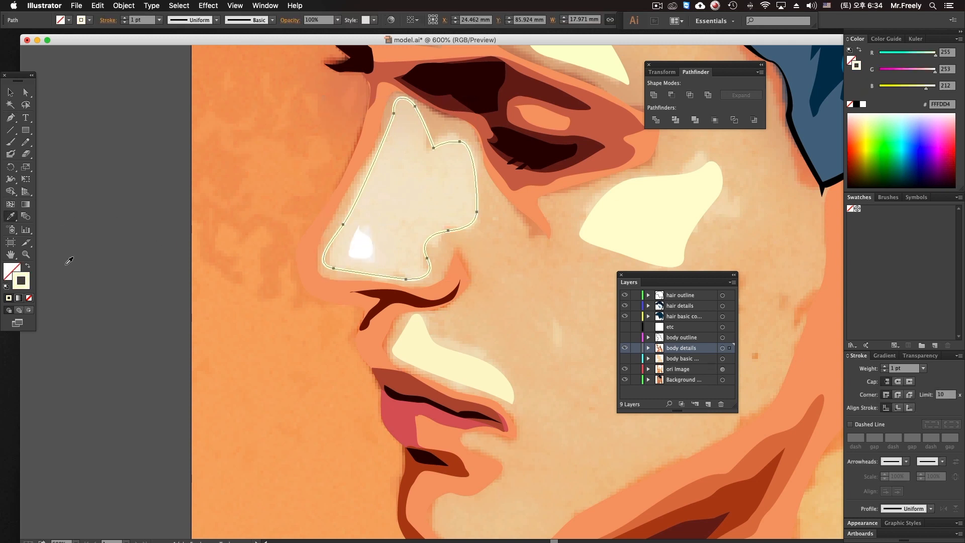
click(28, 267)
scroll(297, 290, down, 3)
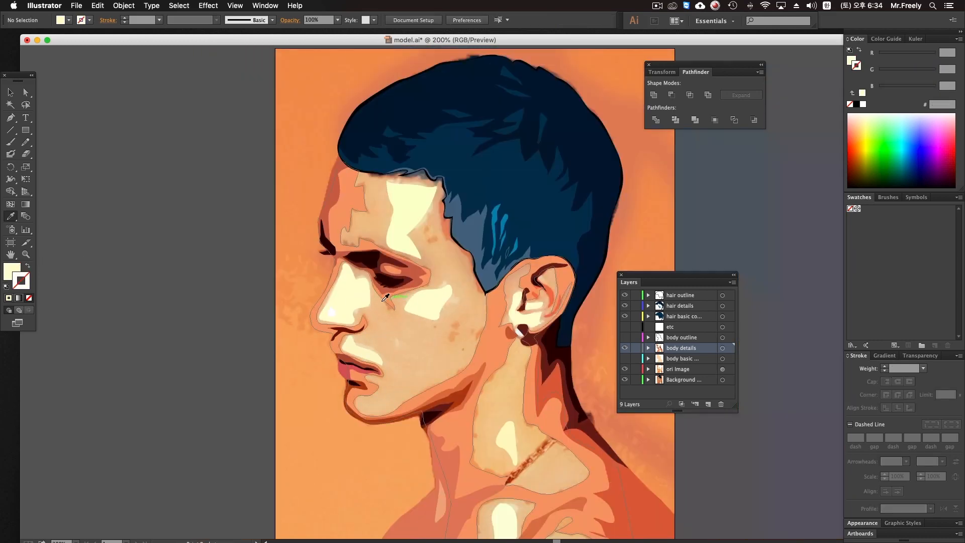
super+click(194, 295)
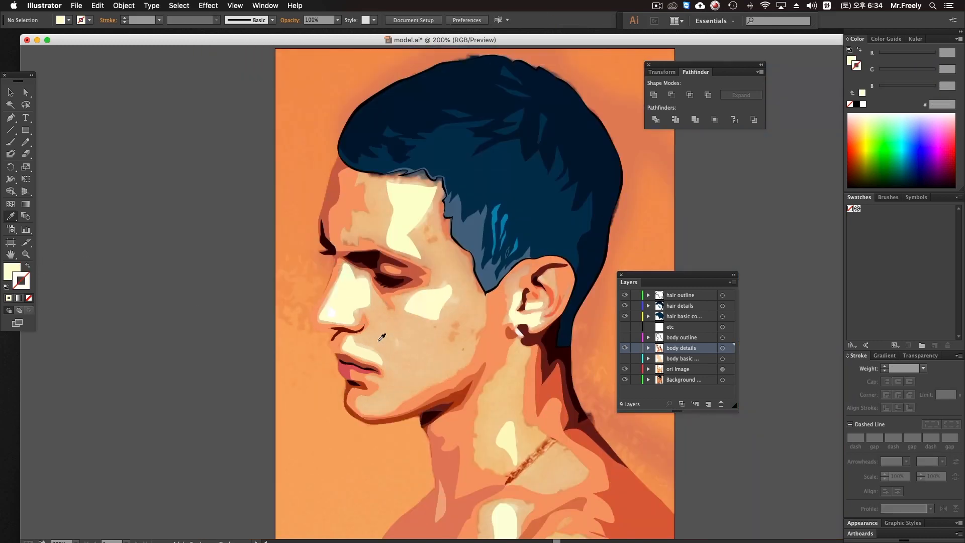
super+drag(355, 301, 394, 246)
key(super+z)
key(super+z)
key(super+z)
Match the nose highlight's fill to a pale yellow sampled from another face highlight and deselect it.
click(356, 311)
super+click(243, 315)
alt+super+click(396, 338)
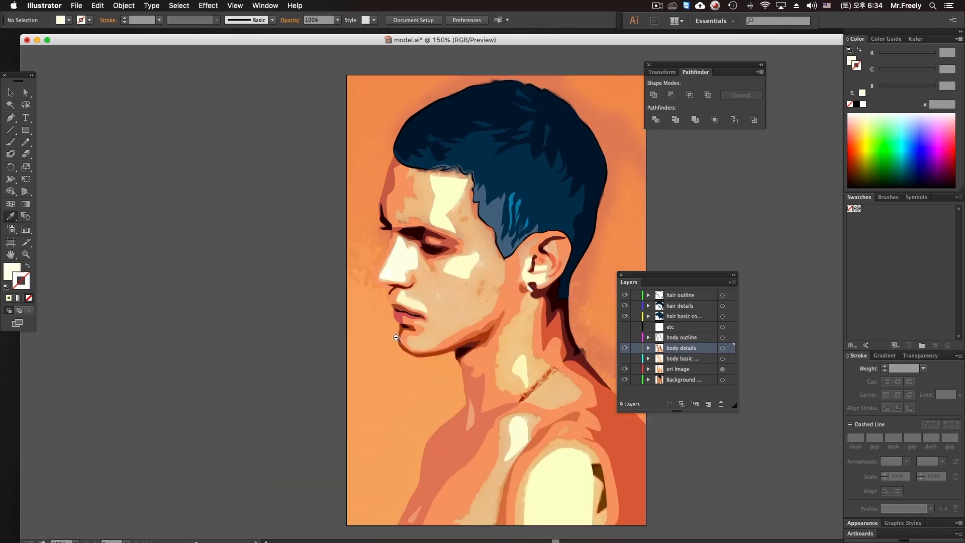
alt+super+click(397, 338)
super+click(472, 253)
super+click(472, 253)
super+click(369, 287)
click(411, 227)
super+click(340, 336)
drag(384, 341, 370, 264)
super+click(431, 335)
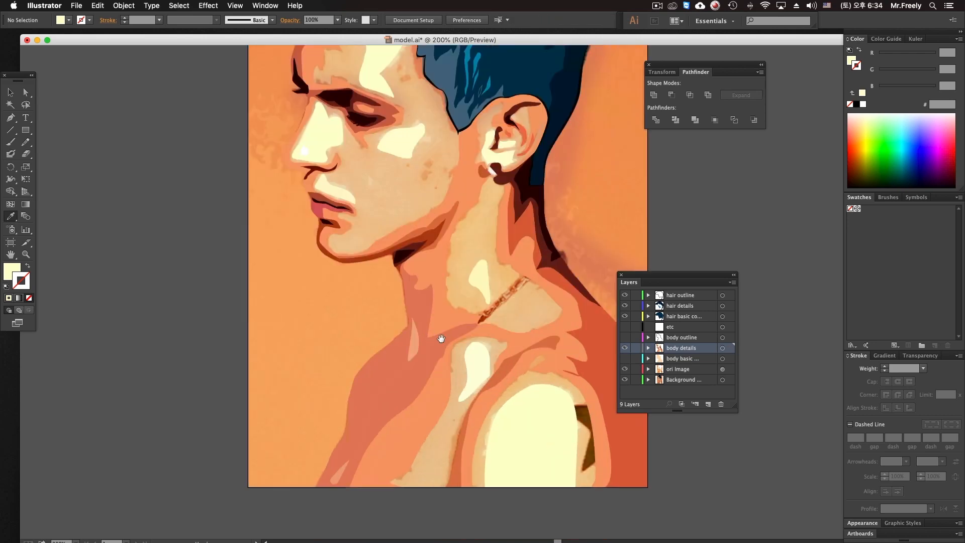
Hide the body details and body basic layers, and make the etc layer visible and active over the photo.
key(super+minus)
key(super+minus)
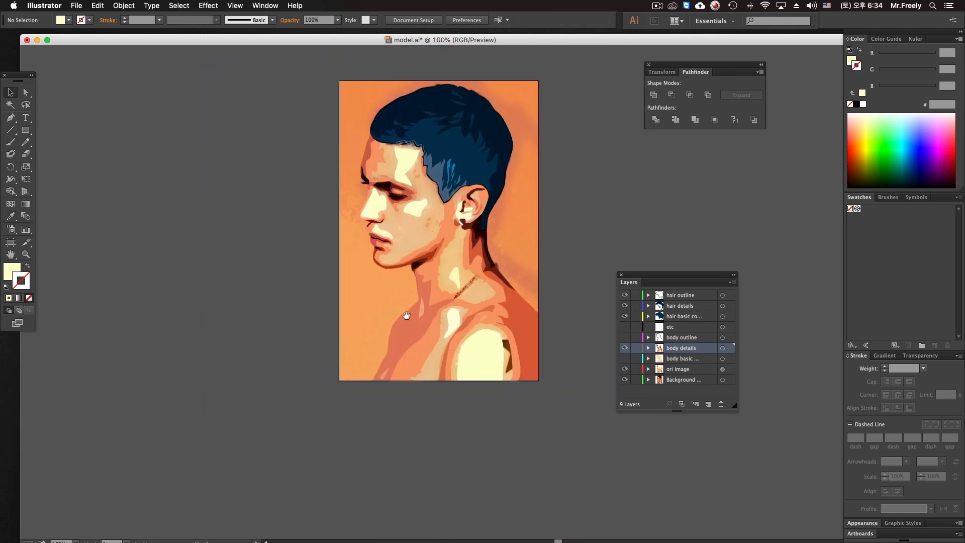
key(super+minus)
super+click(445, 302)
super+click(445, 302)
drag(395, 247, 488, 339)
click(626, 359)
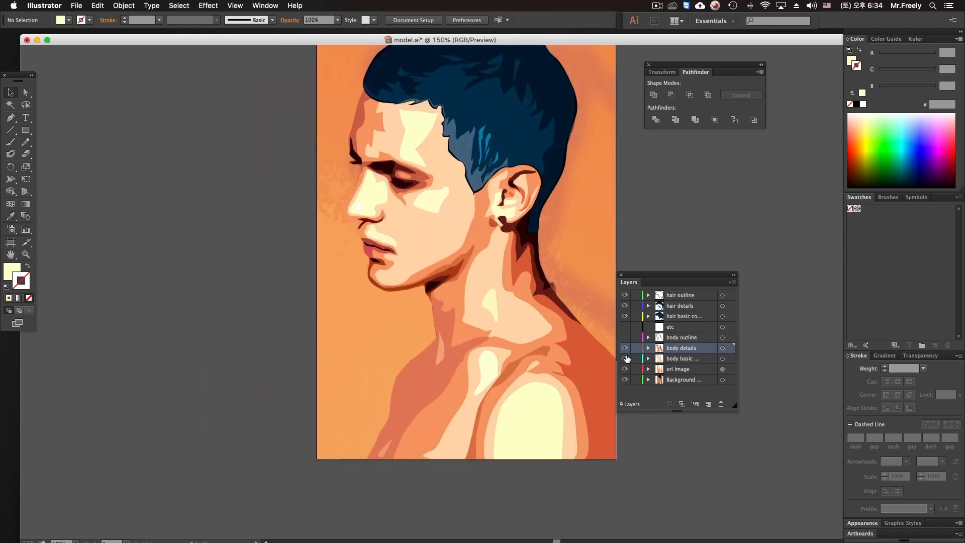
drag(625, 349, 625, 358)
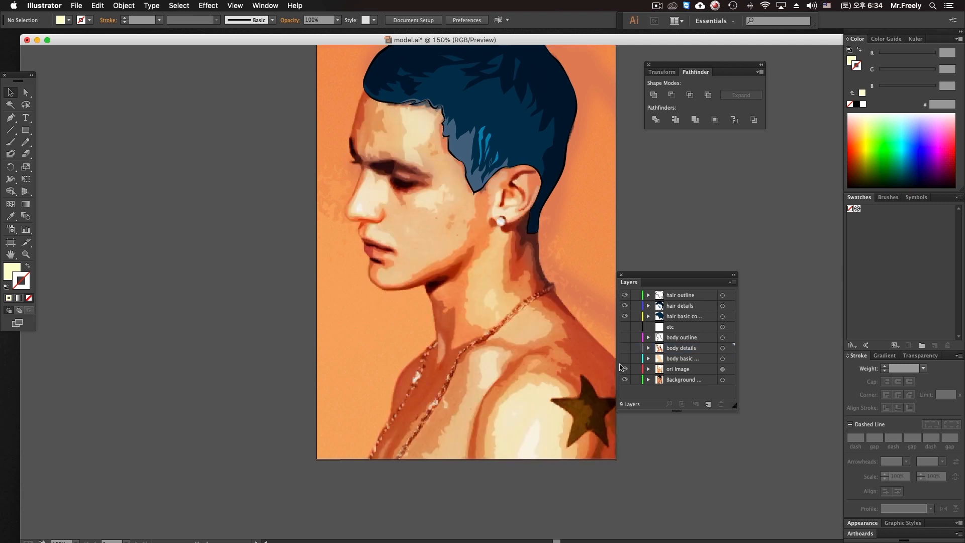
click(634, 330)
drag(567, 337, 451, 269)
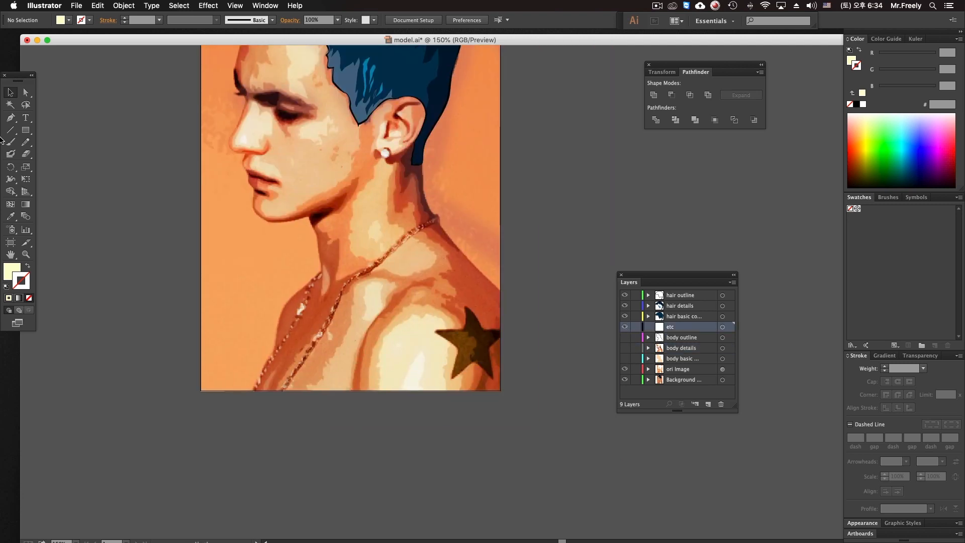
Trace a closed round outline about 4.2 mm wide around the earring with a 1 pt pale yellow stroke on the etc layer.
super+click(379, 324)
super+click(380, 323)
super+click(380, 323)
drag(562, 102, 442, 450)
drag(447, 339, 373, 388)
drag(454, 202, 480, 485)
super+click(444, 320)
super+click(444, 319)
drag(483, 385, 493, 385)
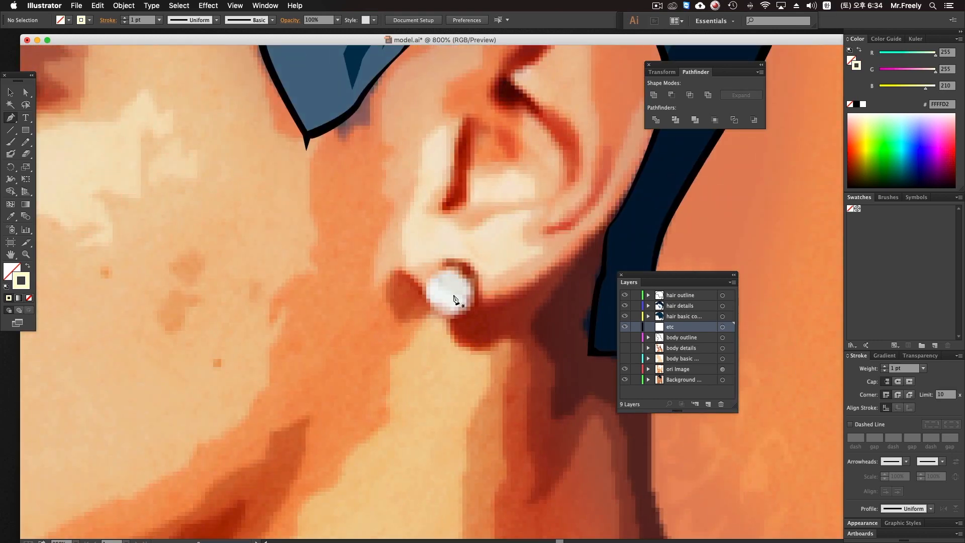
drag(424, 288, 472, 309)
click(445, 270)
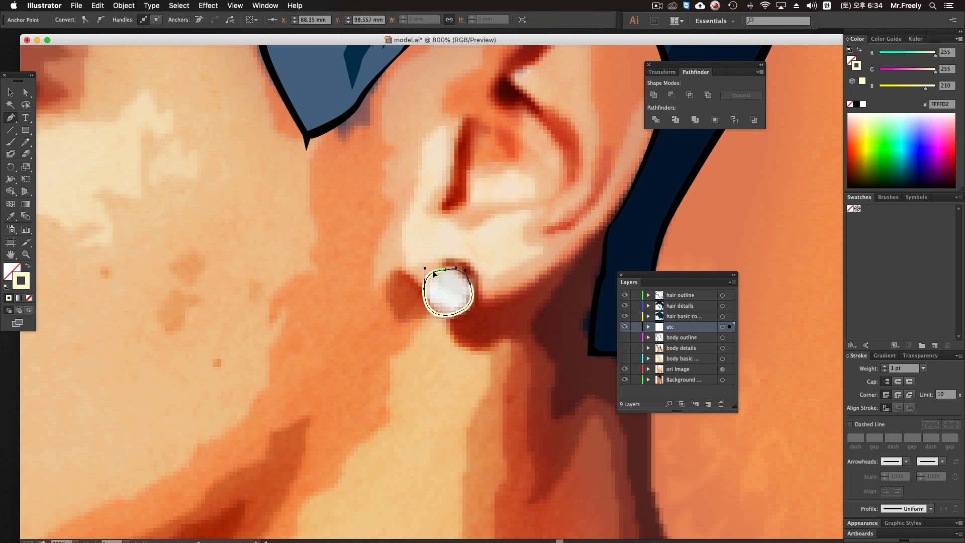
super+click(409, 279)
Trace a closed curved shape inside the earring outline along the side facing the neck.
click(440, 270)
mouse_move(444, 286)
mouse_down()
mouse_move(460, 308)
mouse_move(471, 289)
mouse_move(432, 270)
mouse_up()
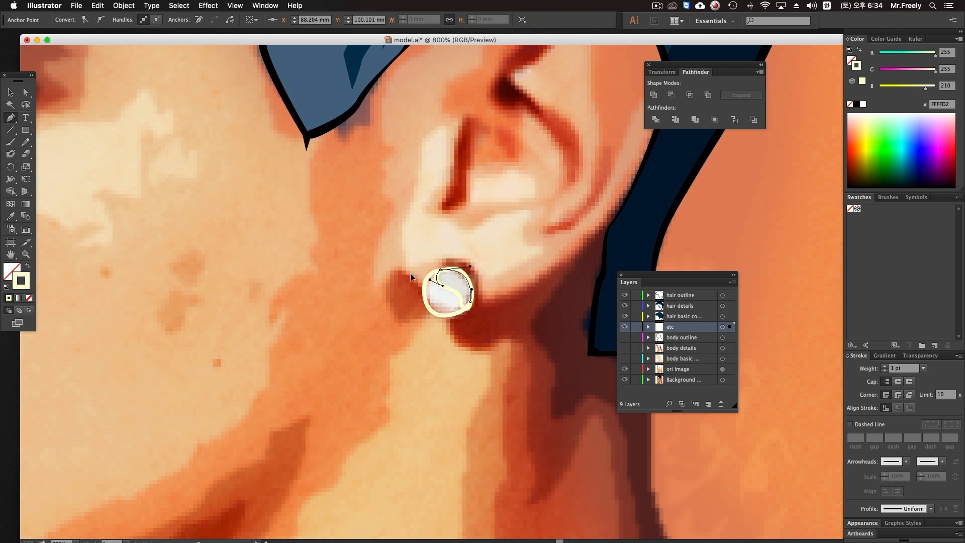
click(10, 92)
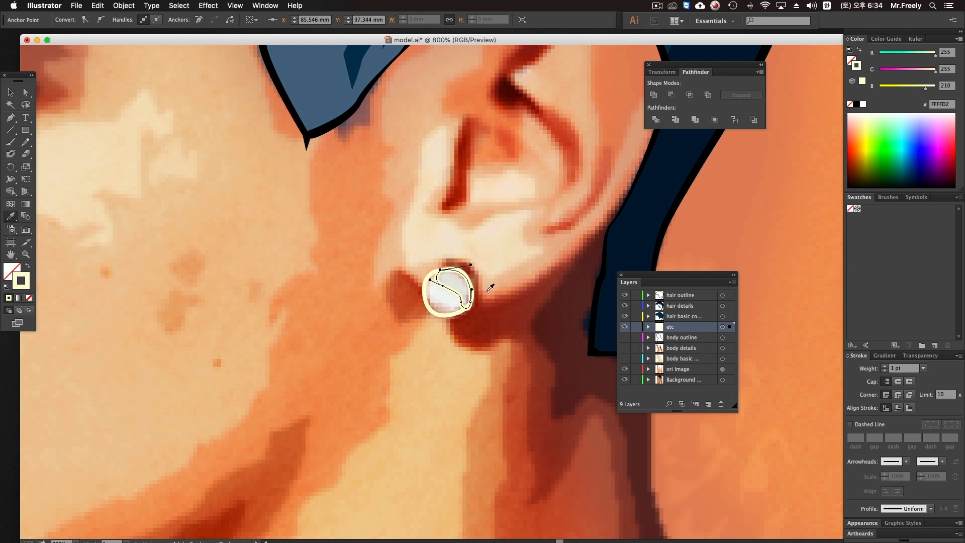
Fill the earring outline and its inner shape with near-white tones sampled from the photo and deselect them.
click(455, 288)
super+click(441, 317)
click(457, 307)
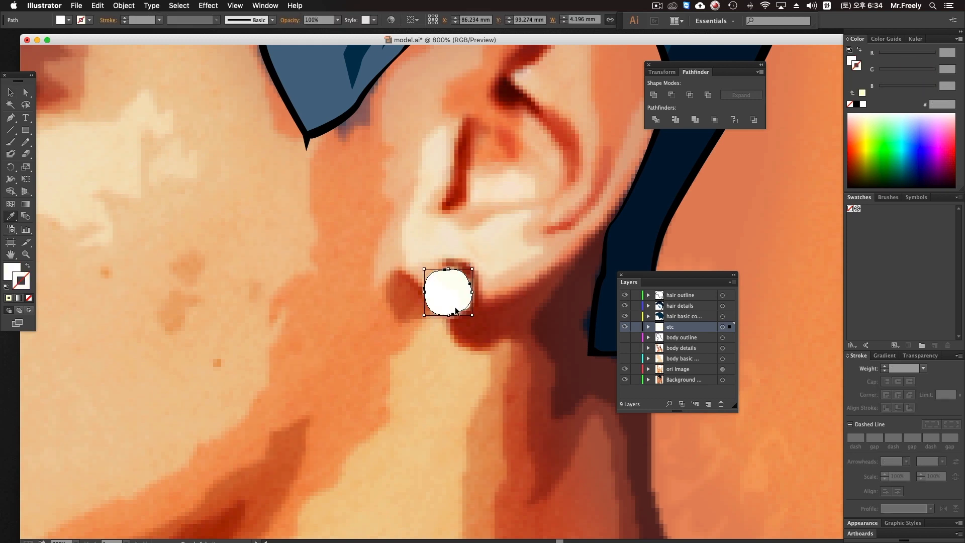
super+click(459, 298)
click(459, 294)
super+click(468, 355)
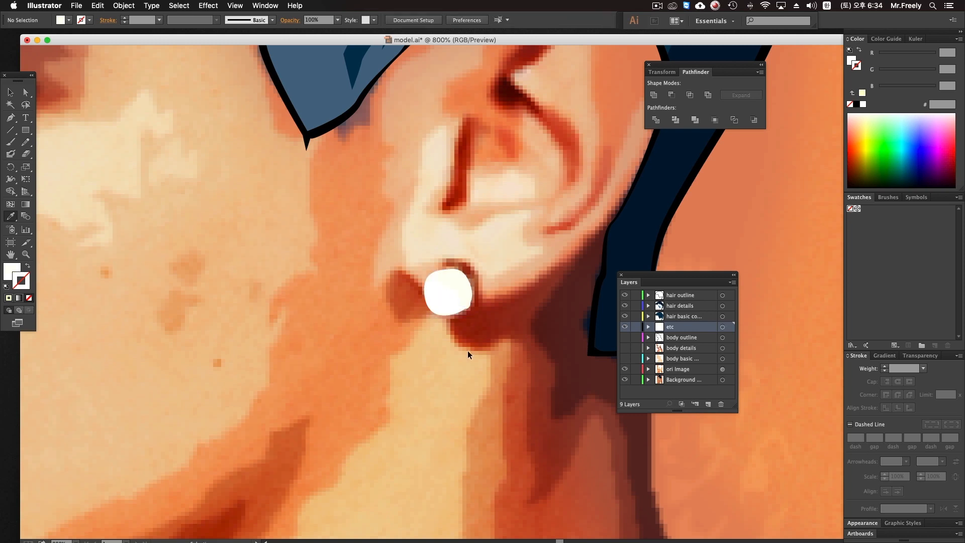
super+click(467, 296)
click(10, 268)
alt+super+click(480, 331)
alt+super+click(480, 331)
alt+super+click(481, 331)
alt+super+click(481, 331)
super+click(489, 308)
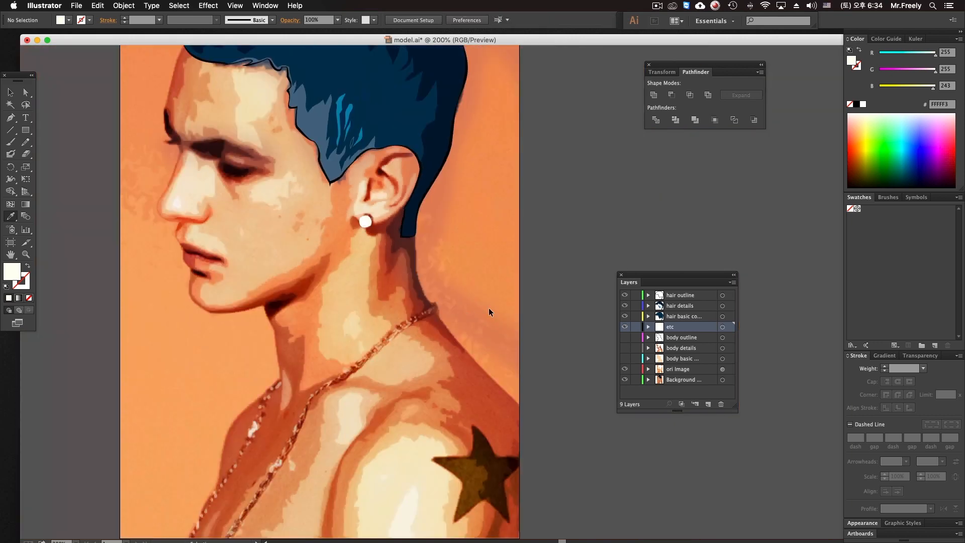
Trace the star tattoo with a 1 pt near-white Pen path from its upper tip around the left arm to the lower-right tip.
alt+super+click(435, 337)
key(super+space)
drag(407, 385, 441, 283)
super+click(469, 303)
super+click(468, 303)
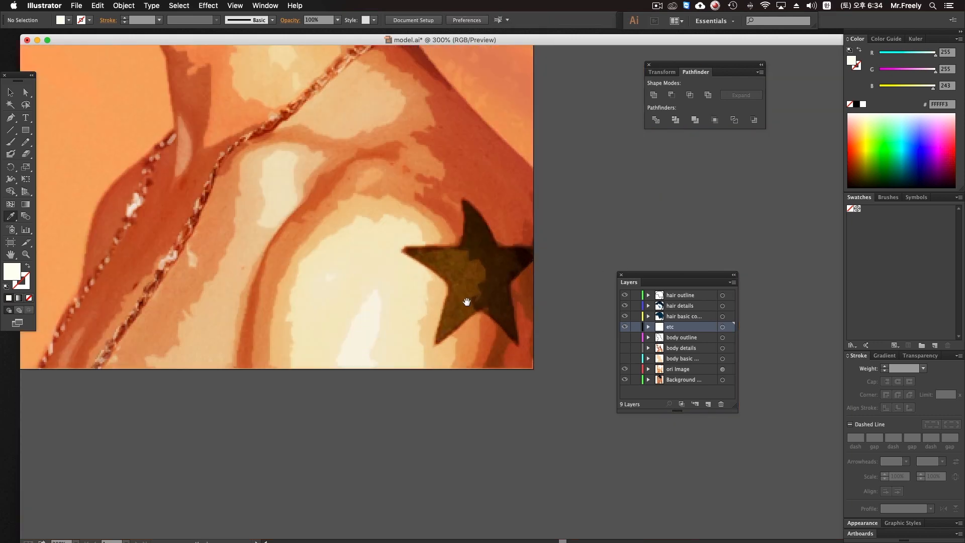
super+click(467, 302)
super+click(467, 272)
click(11, 117)
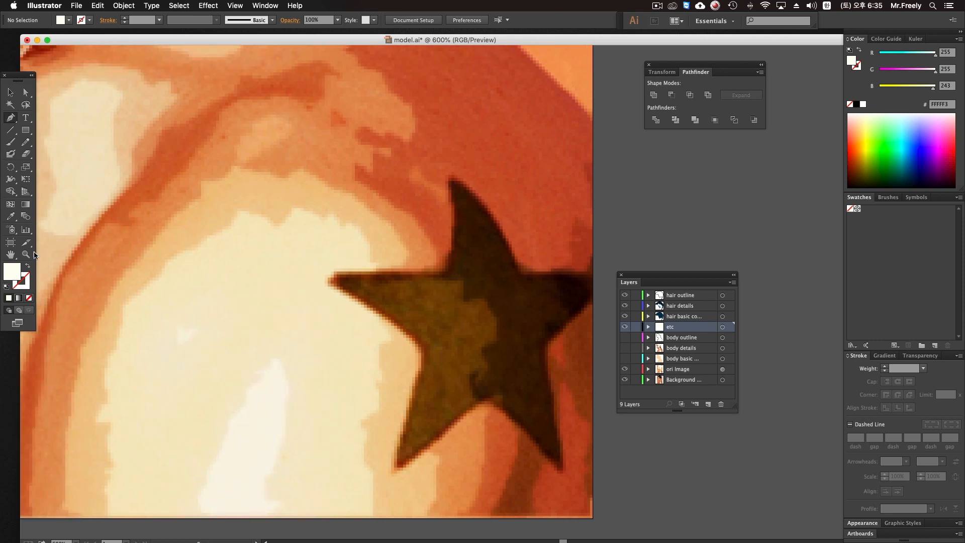
click(27, 269)
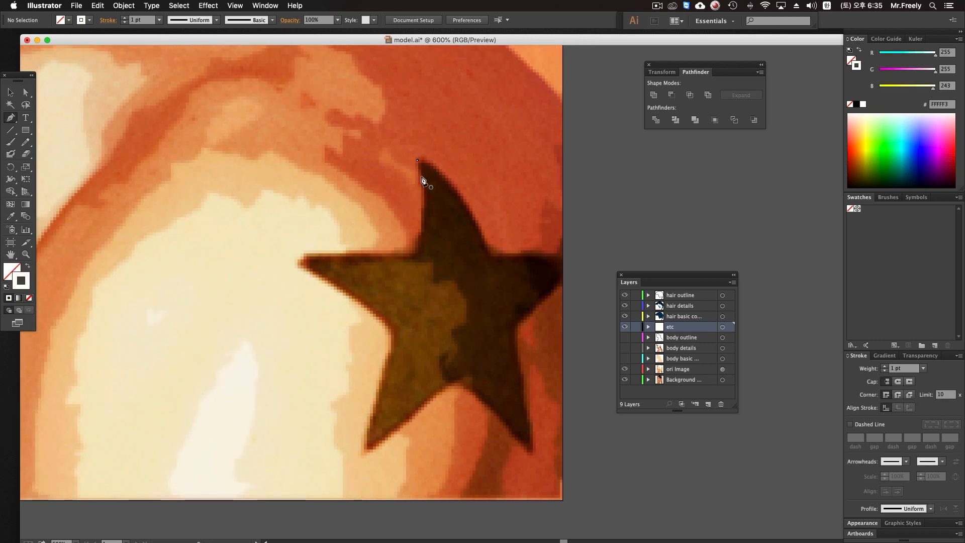
mouse_move(416, 253)
mouse_down()
mouse_move(301, 263)
mouse_move(400, 335)
mouse_move(357, 348)
mouse_up()
scroll(399, 336, down, 3)
drag(351, 397, 351, 397)
click(349, 389)
drag(405, 347, 439, 330)
drag(509, 391, 527, 417)
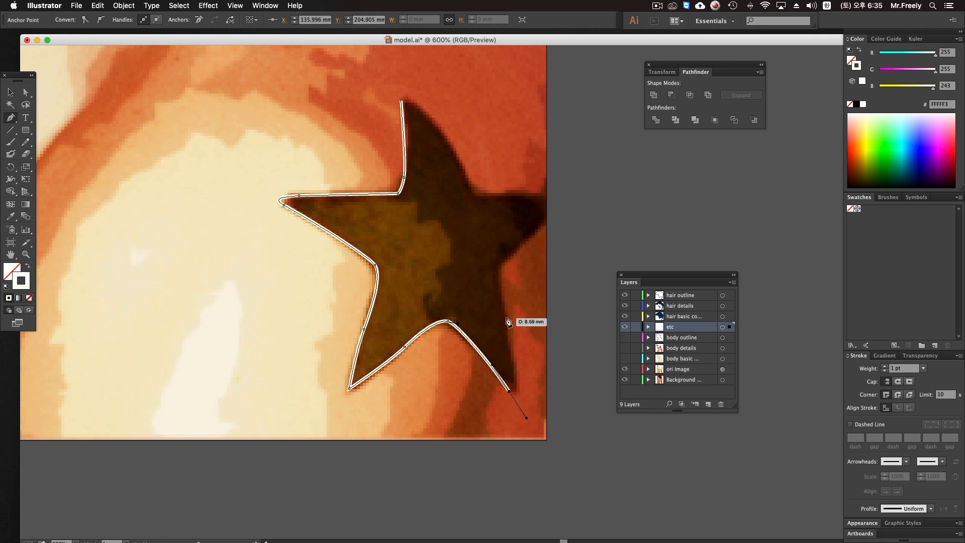
Continue the star outline around its right arm along the artboard edge, close it at the upper tip and deselect it.
drag(507, 317, 502, 292)
key(super+z)
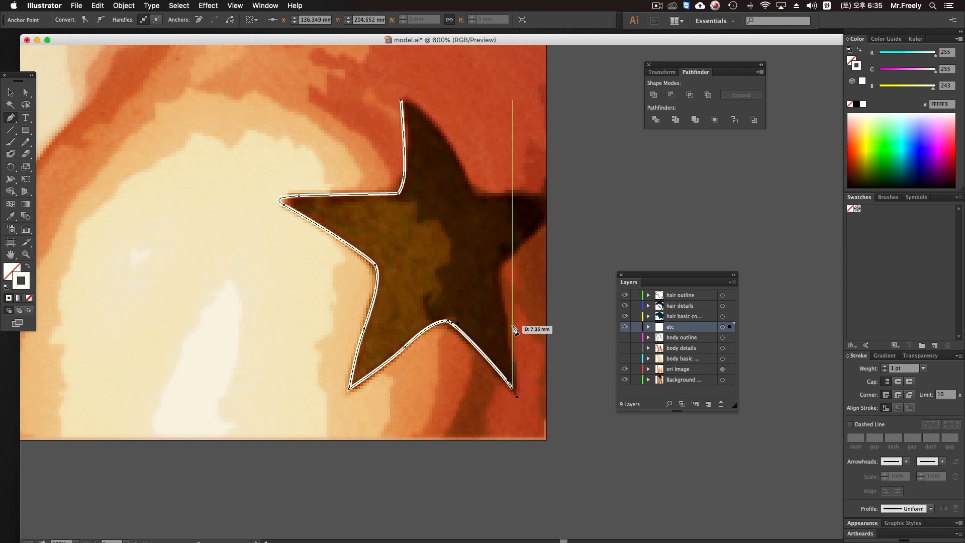
click(499, 263)
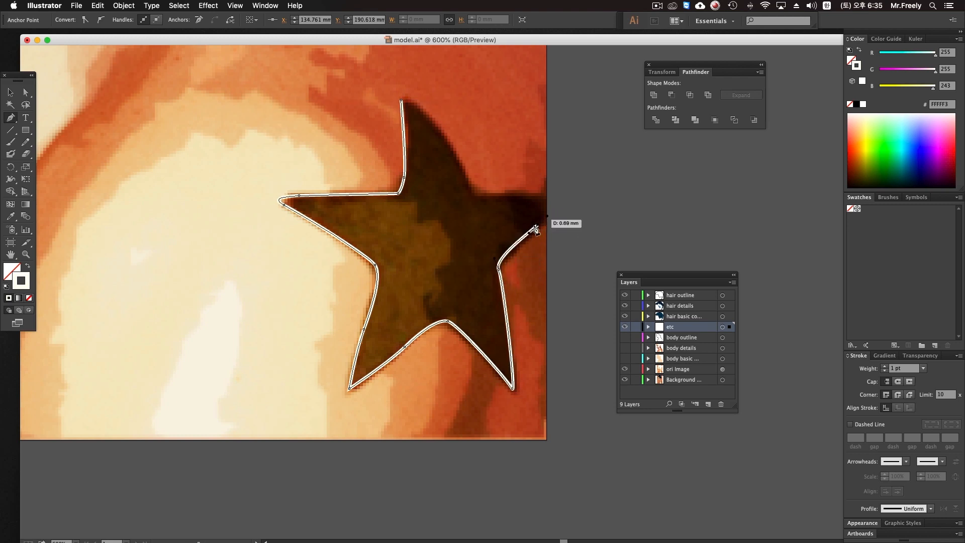
drag(540, 227, 550, 220)
click(547, 196)
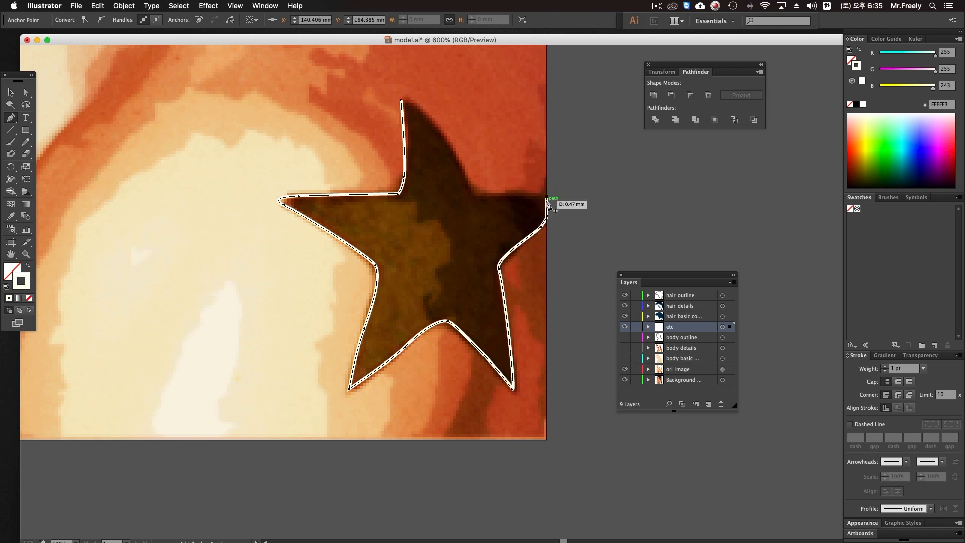
click(511, 194)
click(476, 196)
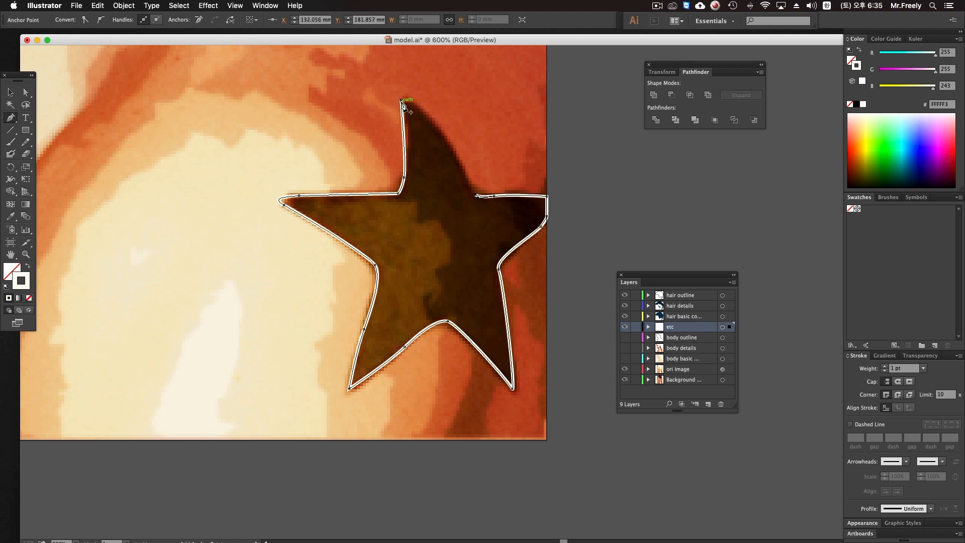
drag(401, 101, 381, 107)
super+click(539, 109)
drag(425, 246, 441, 285)
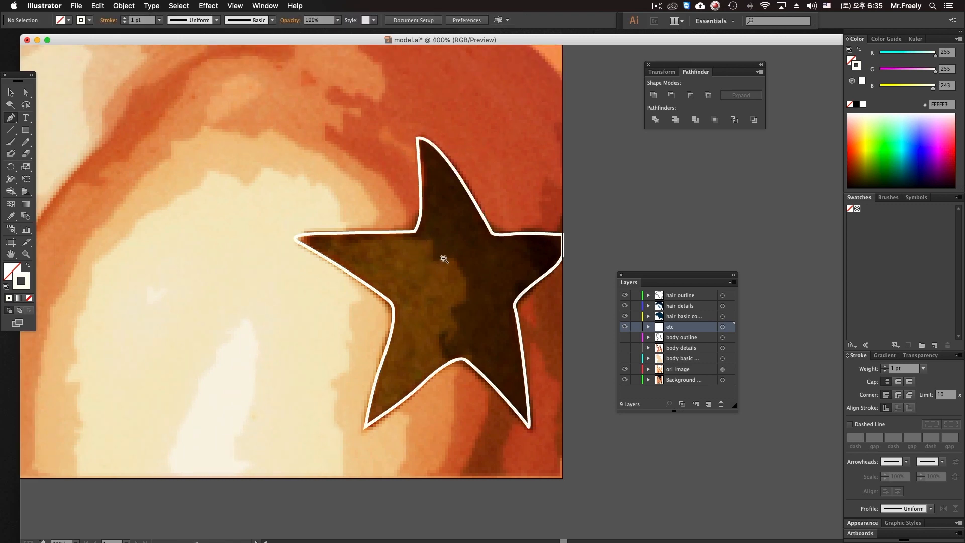
Duplicate the star path in place and convert one copy's 1 pt stroke into a compound path with Outline Stroke.
scroll(443, 259, up, 5)
click(441, 310)
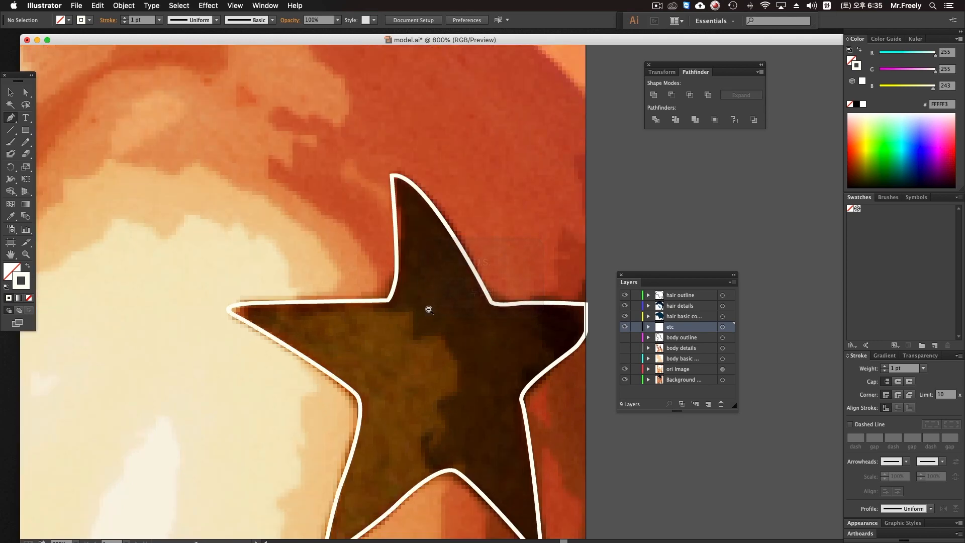
scroll(438, 317, down, 5)
super+click(393, 218)
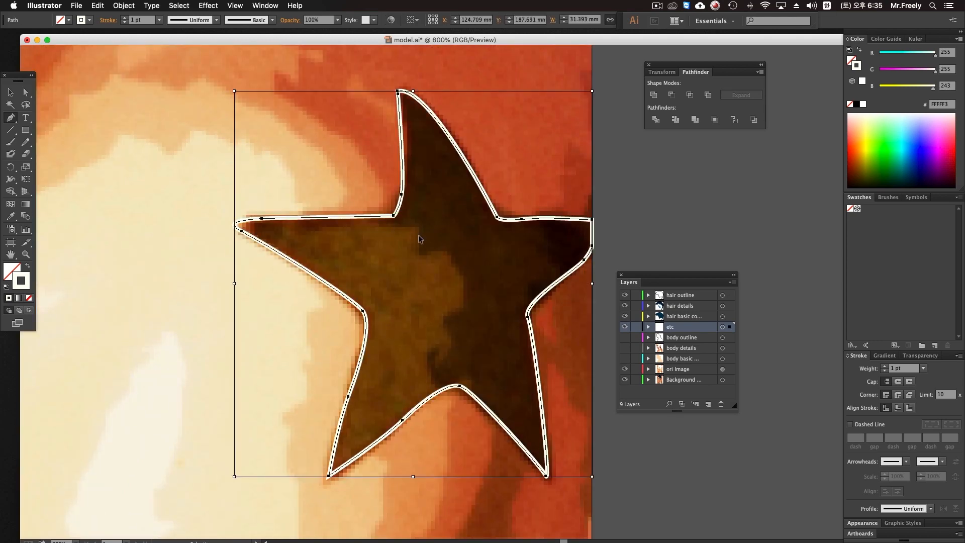
key(super)
key(super)
super+click(533, 263)
super+click(398, 208)
click(99, 5)
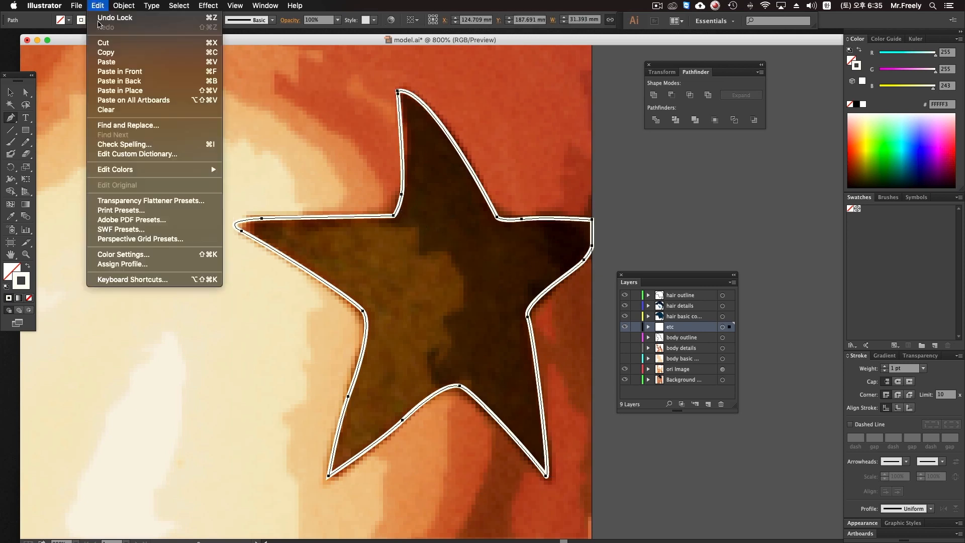
mouse_move(76, 5)
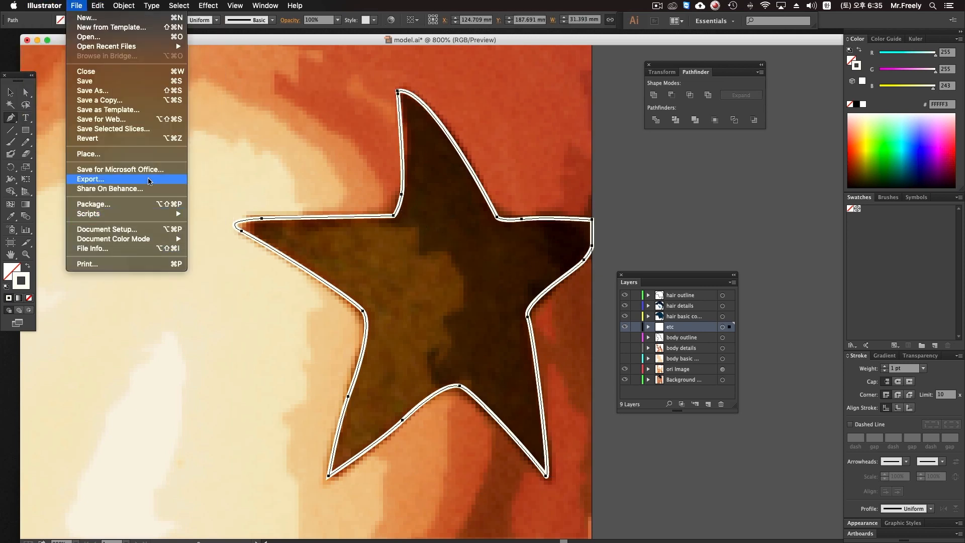
mouse_move(136, 4)
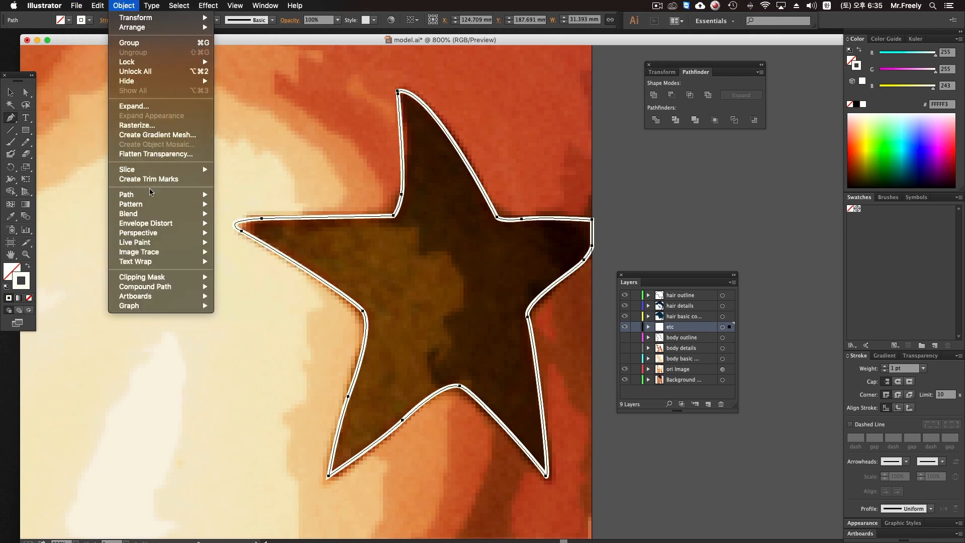
mouse_move(165, 195)
click(246, 222)
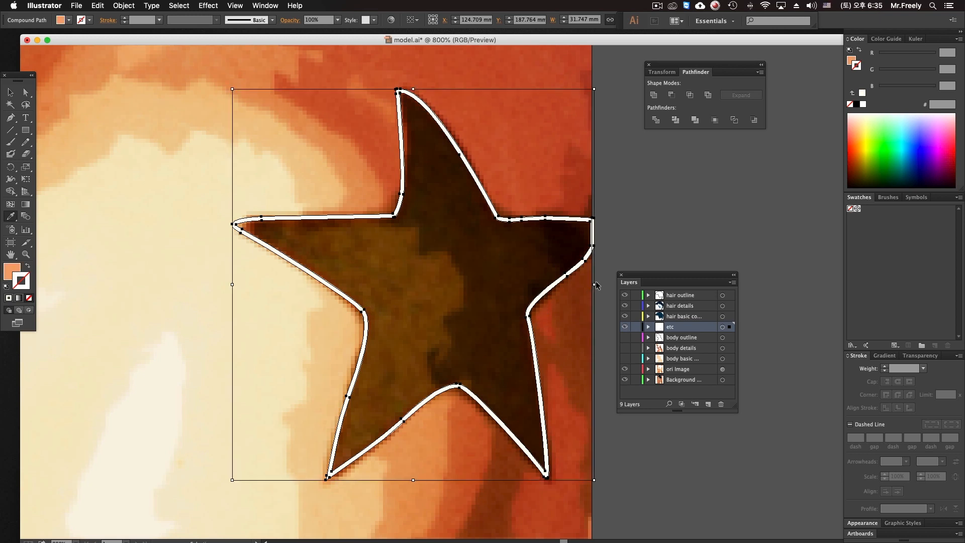
Fill the outlined star contour with a reddish-brown tone sampled from the photo.
drag(459, 264, 582, 346)
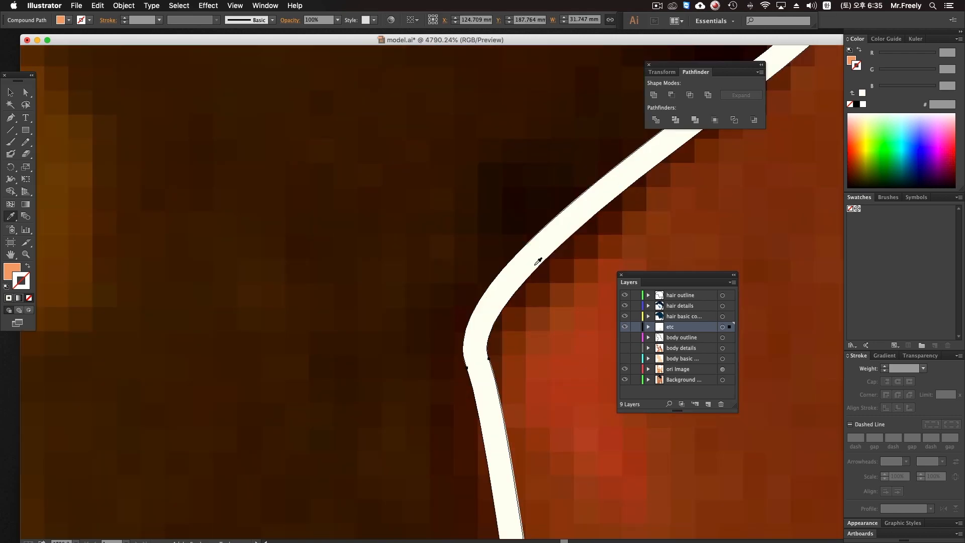
alt+click(524, 278)
alt+click(347, 307)
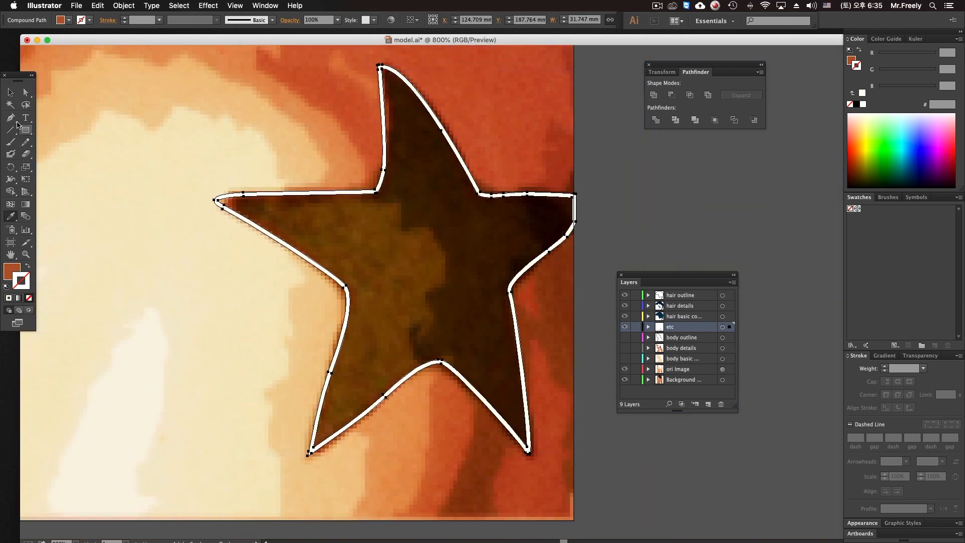
Place the reddish-brown star contour in front of the near-white star path and deselect it.
click(243, 194)
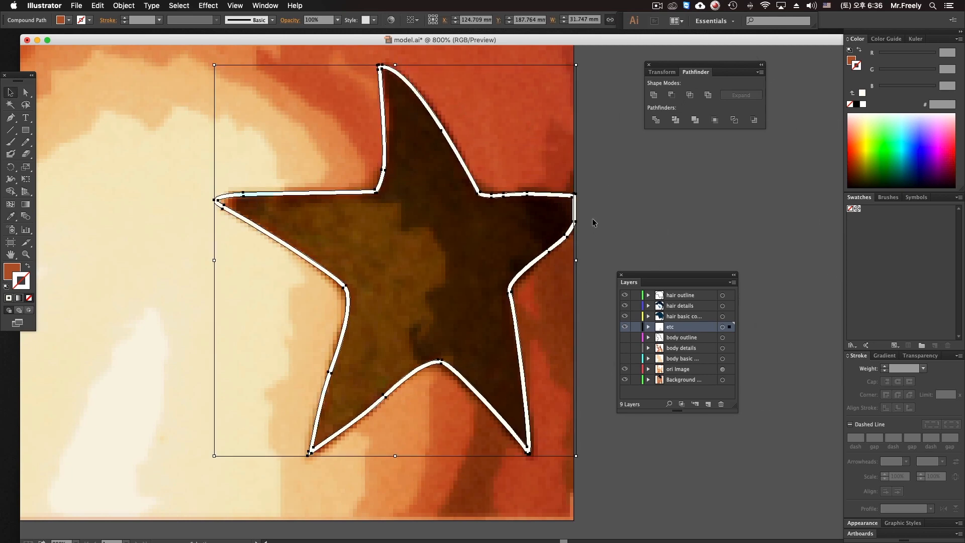
click(642, 188)
drag(530, 195, 397, 213)
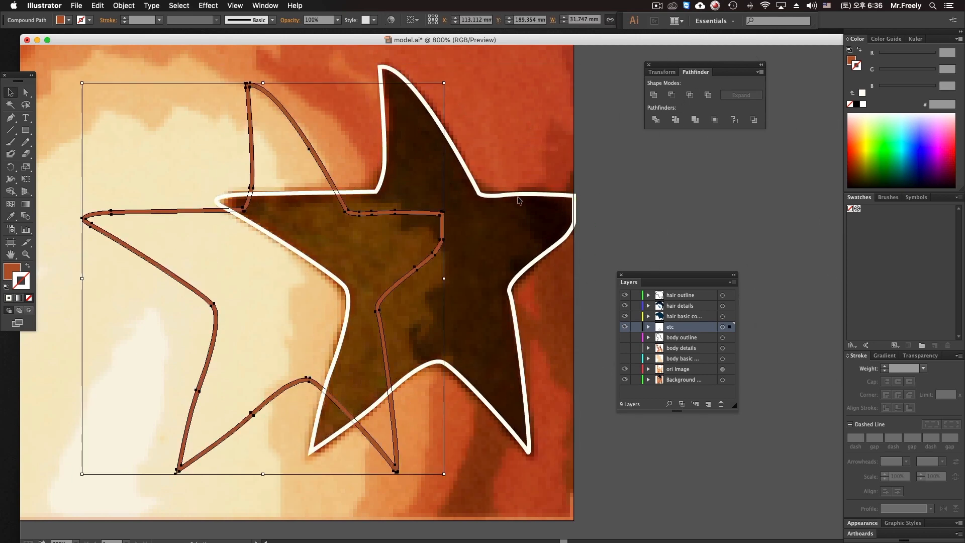
key(ctrl+z)
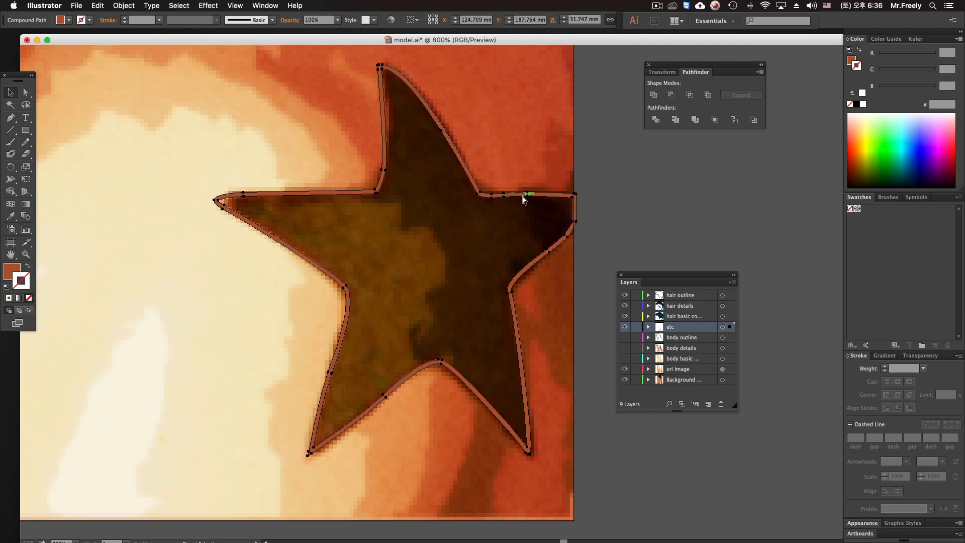
key(ctrl+shift+a)
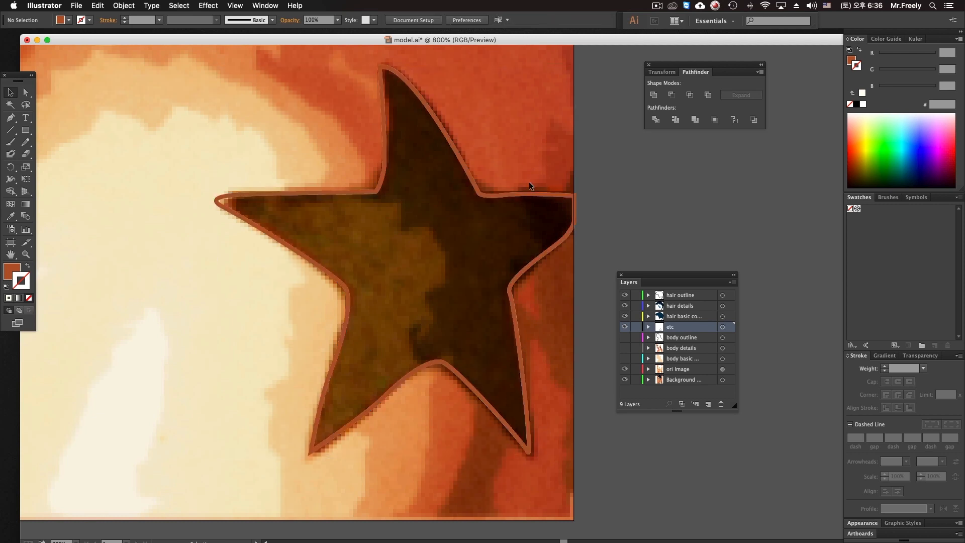
Select the original star path, give it an olive 877230 stroke sampled from the tattoo with no fill, and deselect it.
key(ctrl+a)
click(614, 195)
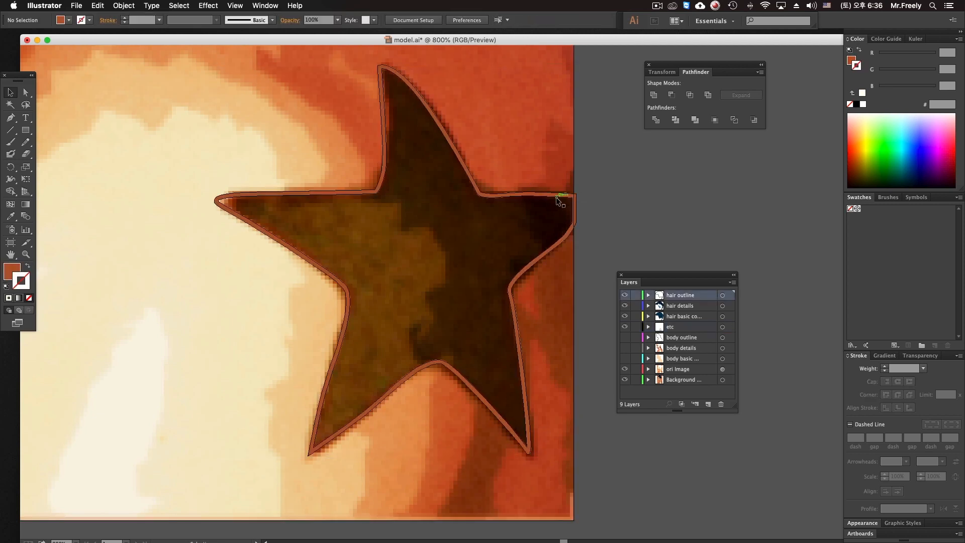
click(527, 195)
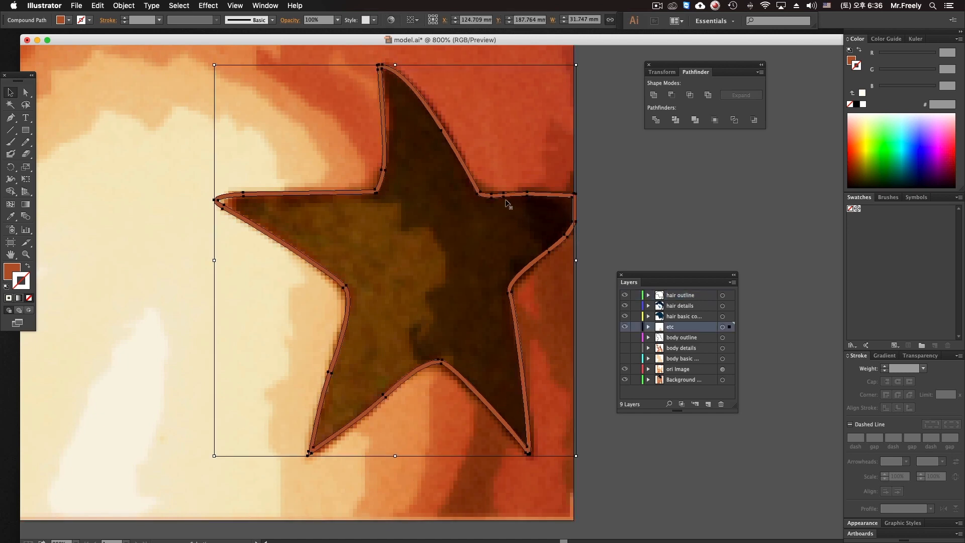
click(509, 193)
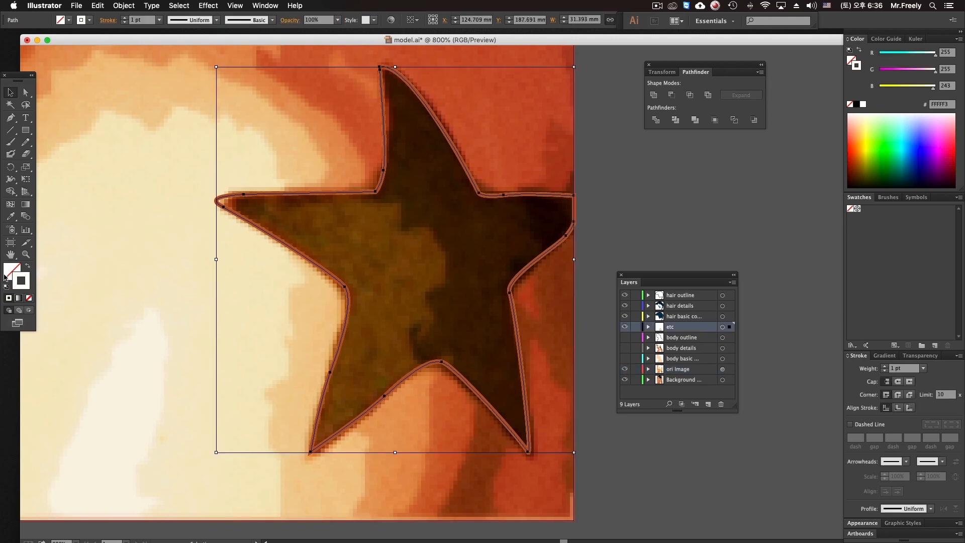
click(11, 216)
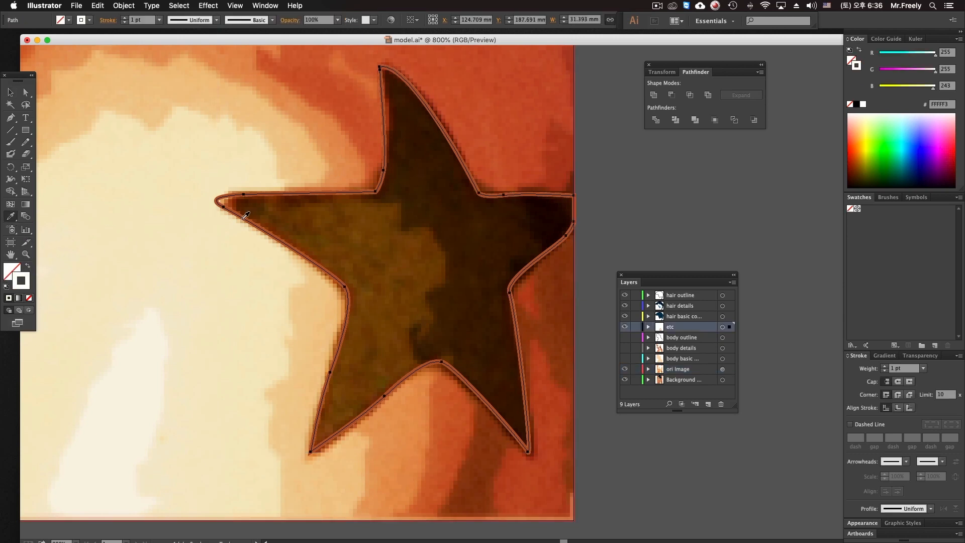
click(362, 249)
key(super+z)
key(super+shift+z)
key(super+z)
key(super+shift+z)
key(super+z)
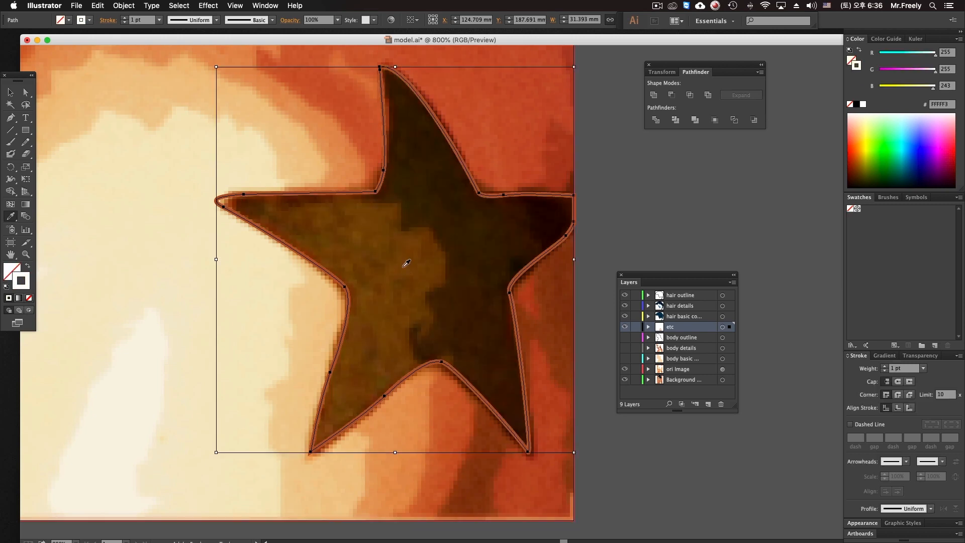
key(super+shift+z)
click(28, 267)
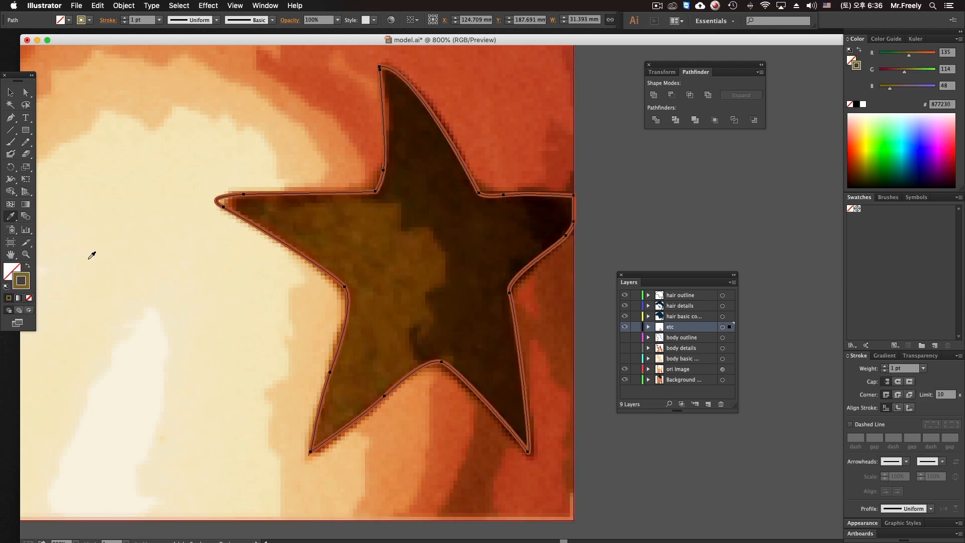
key(super)
super+click(605, 196)
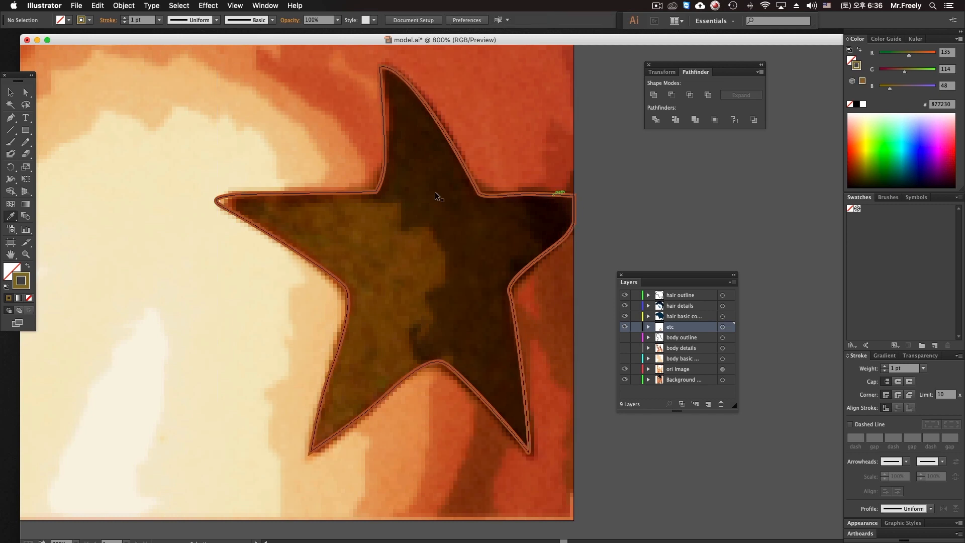
super+click(378, 191)
key(v)
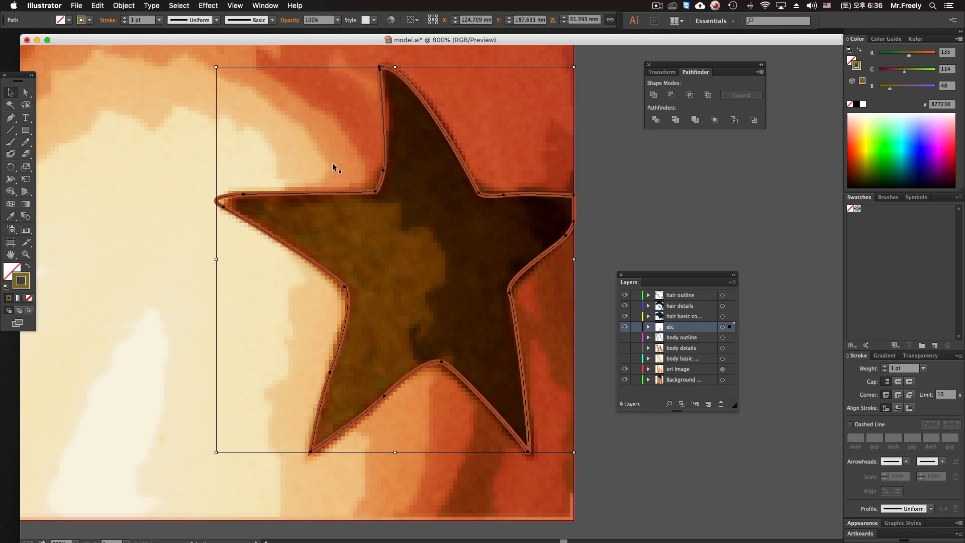
click(26, 92)
click(642, 199)
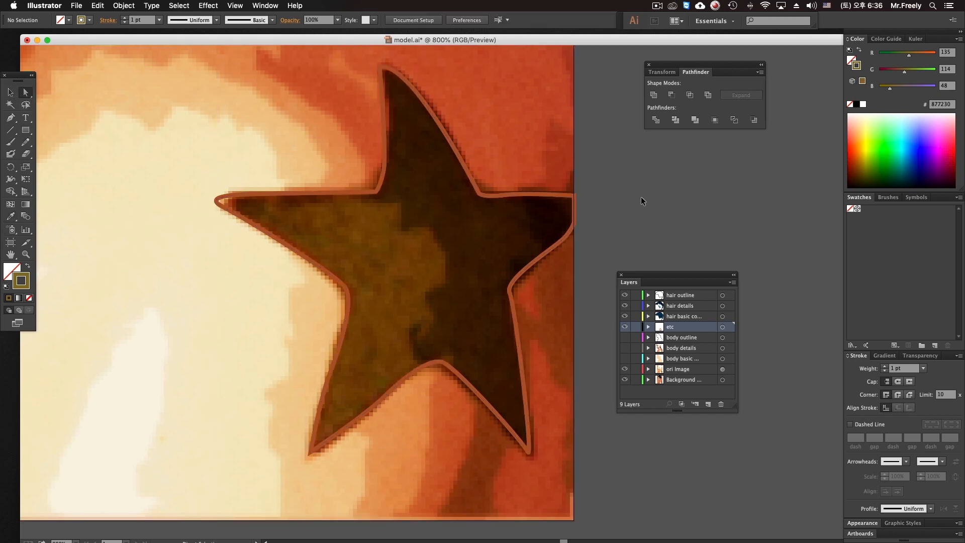
key(super+z)
click(673, 216)
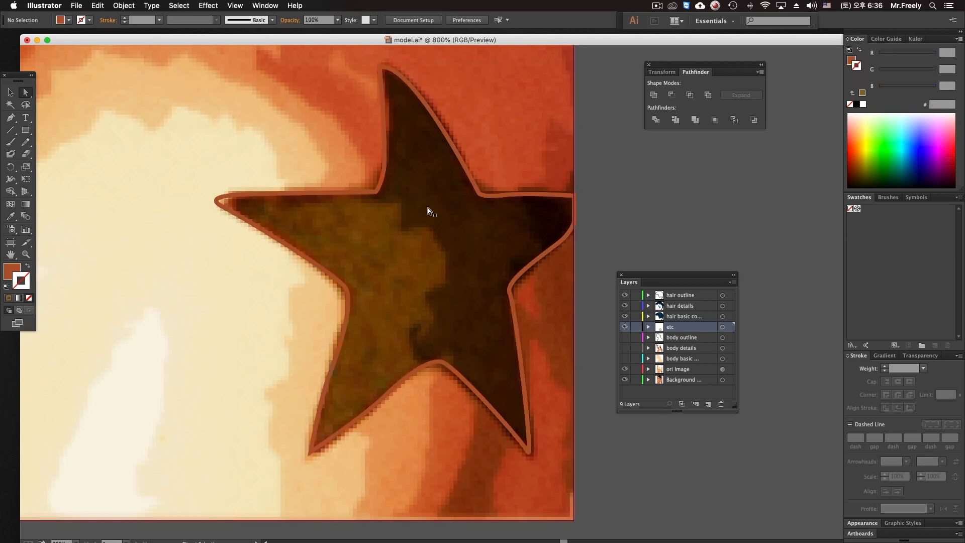
Examine the anchor points of the star contour and the path beneath it around the star's inner corners.
click(395, 212)
drag(432, 313, 436, 315)
super+click(467, 355)
drag(444, 387, 418, 228)
alt+super+click(431, 301)
alt+super+click(431, 301)
click(389, 146)
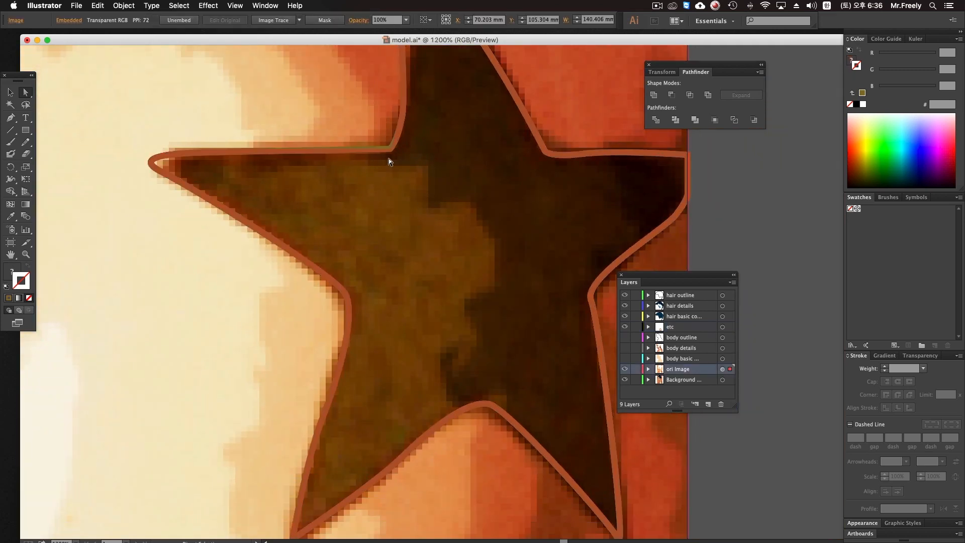
scroll(341, 275, down, 1)
click(344, 279)
drag(339, 270, 342, 272)
scroll(387, 285, down, 1)
click(478, 351)
scroll(453, 371, right, 4)
scroll(453, 371, up, 3)
click(487, 314)
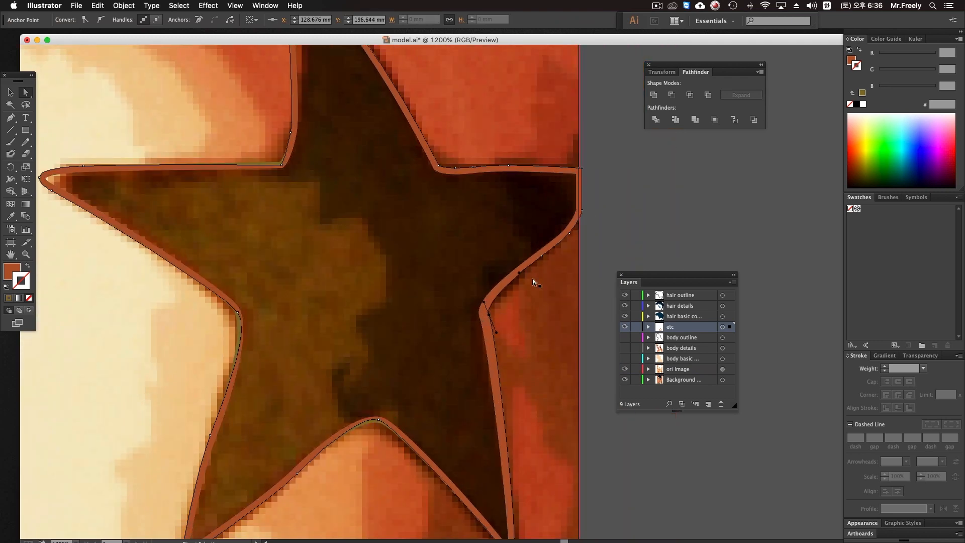
scroll(514, 191, left, 4)
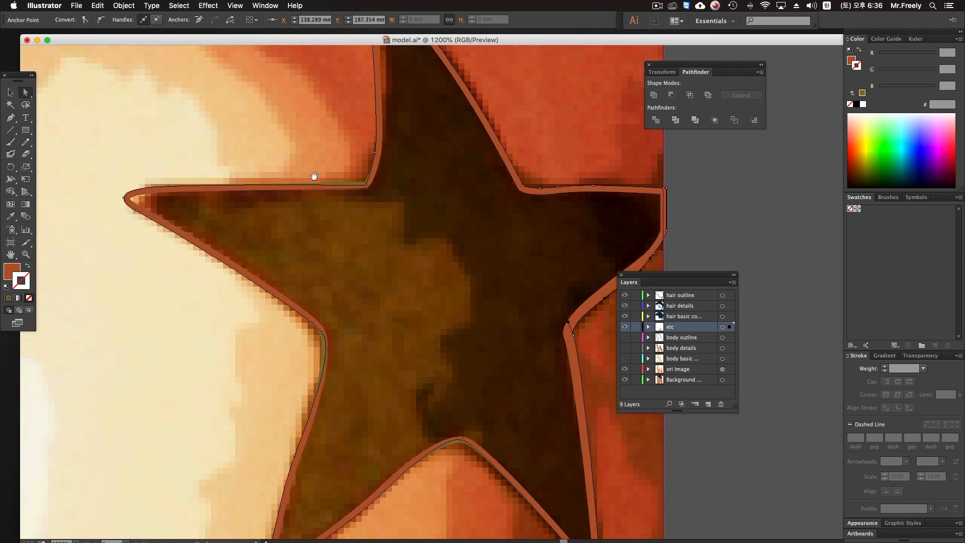
scroll(226, 213, down, 1)
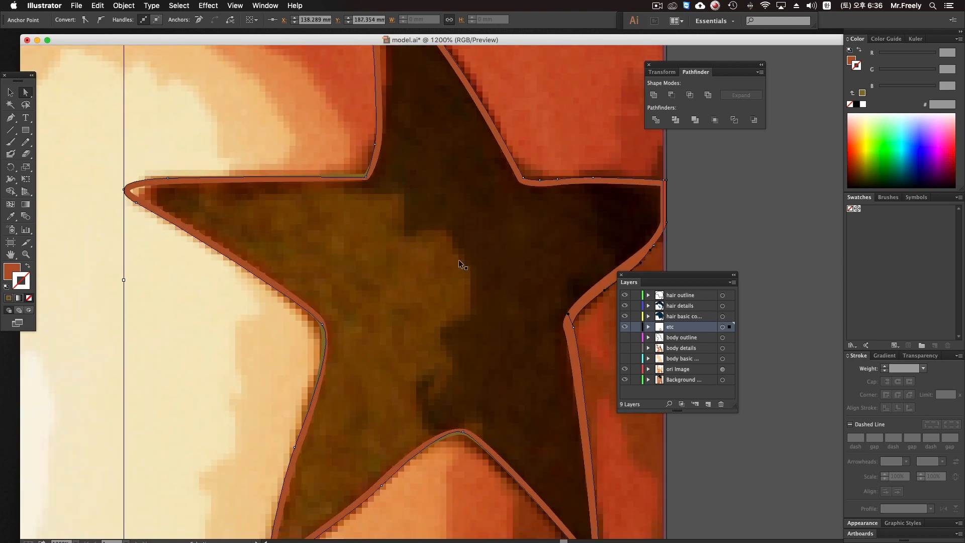
click(543, 186)
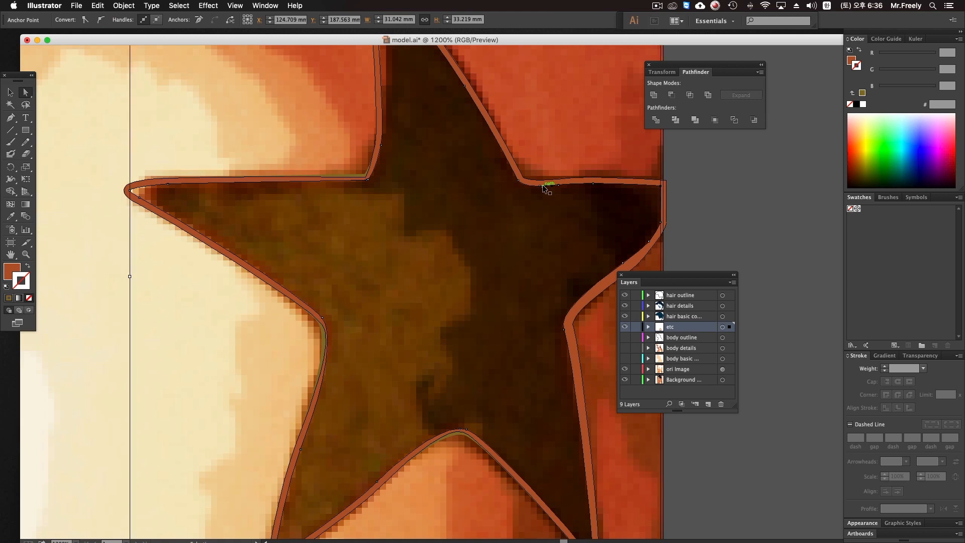
click(520, 207)
click(363, 176)
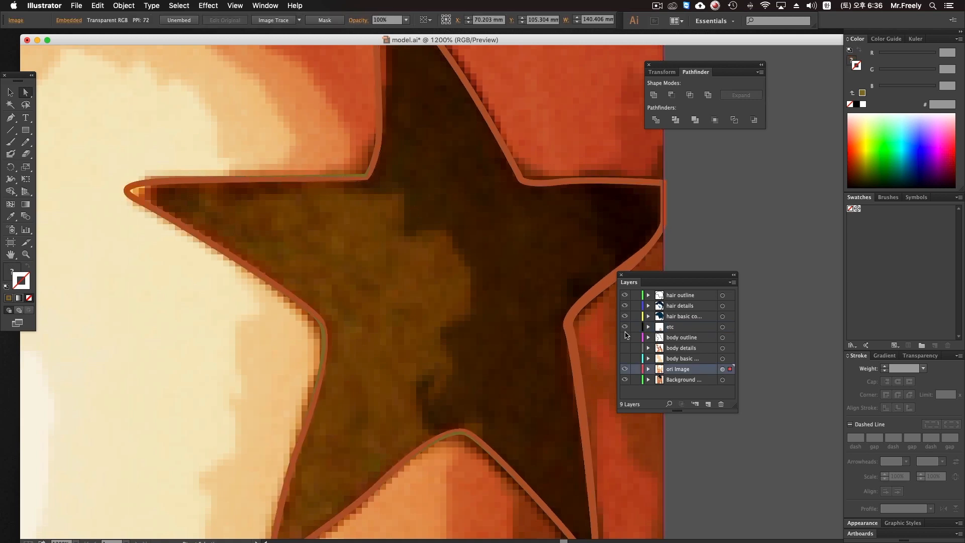
drag(375, 194, 376, 194)
key(super+z)
click(795, 157)
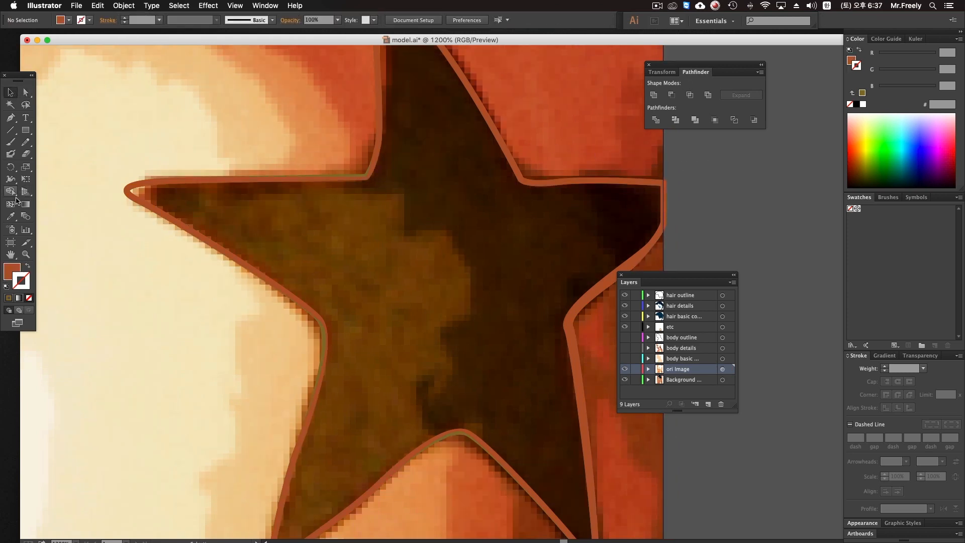
drag(230, 168, 461, 251)
super+click(261, 219)
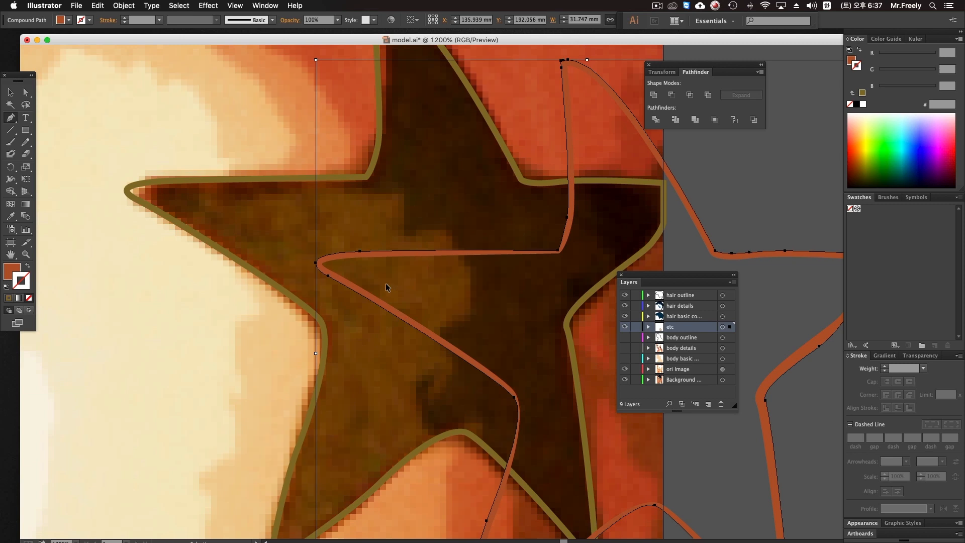
super+click(346, 181)
key(super+z)
super+click(340, 204)
drag(320, 179, 456, 190)
key(super+z)
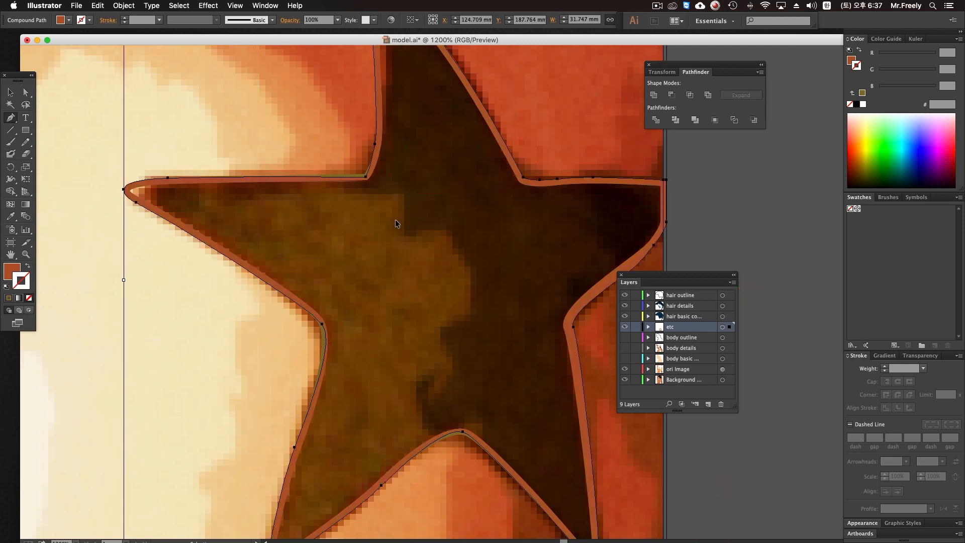
super+click(395, 220)
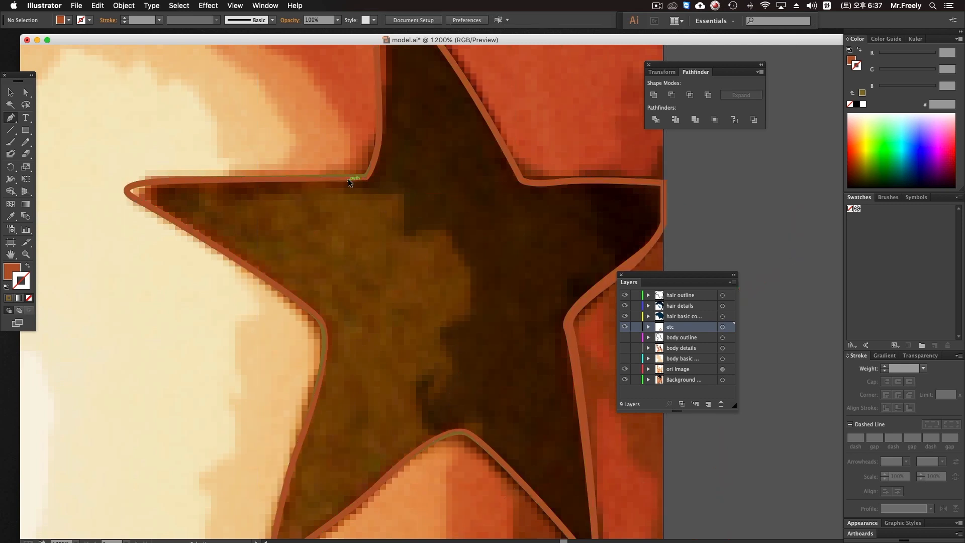
Swap the fill and stroke of the original star path so it is filled with olive 877230 and has no stroke.
super+click(348, 179)
click(28, 265)
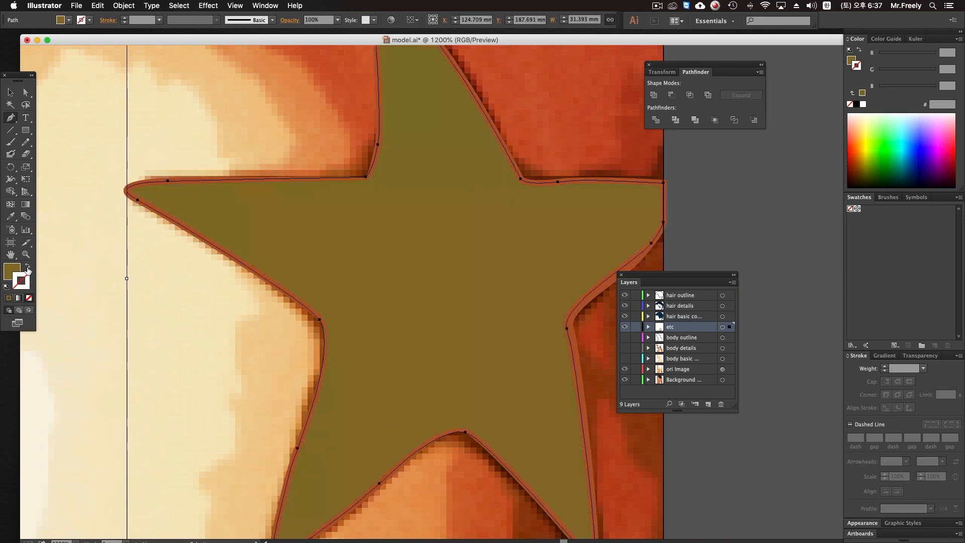
super+click(238, 287)
alt+super+click(453, 269)
alt+super+click(452, 268)
super+click(459, 304)
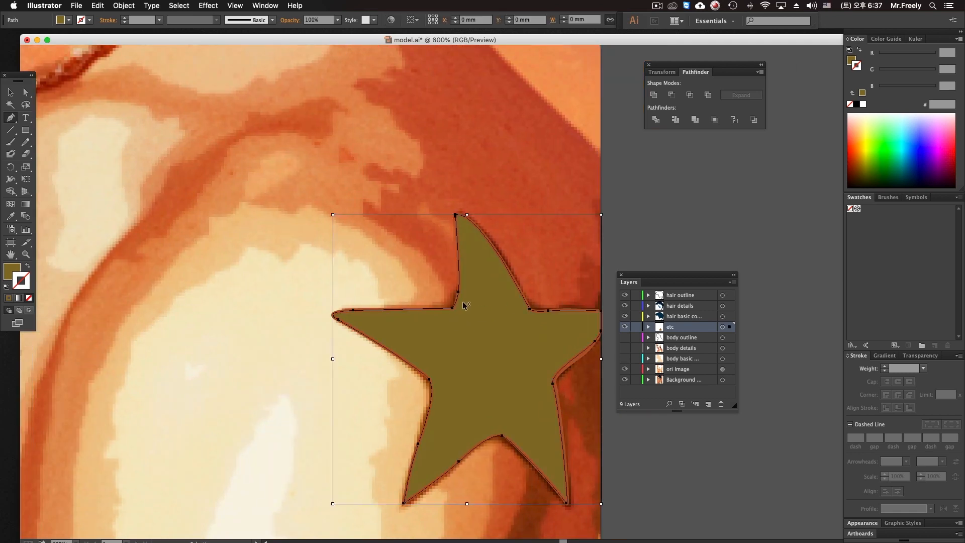
key(v)
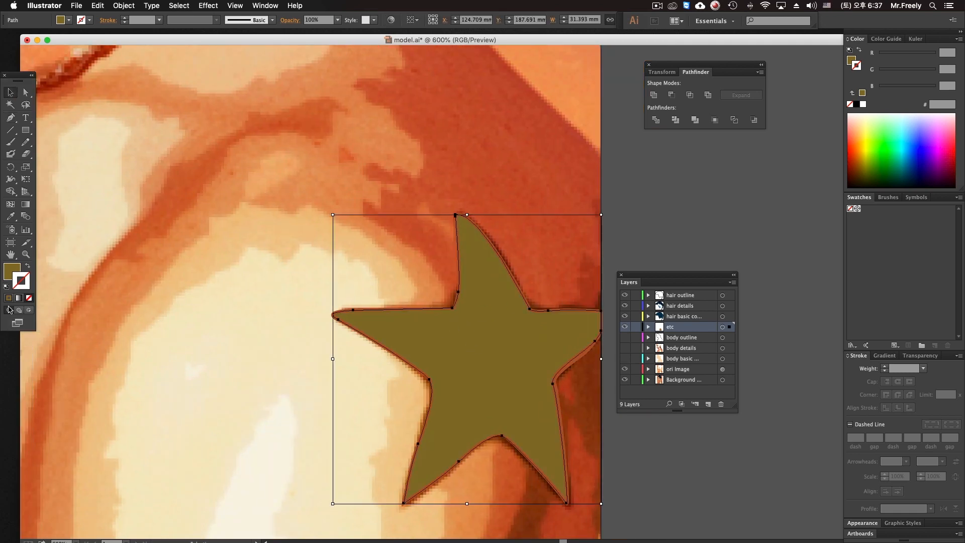
Swap the fill and stroke of the original star path so it has an olive outline with no fill, and deselect it.
click(29, 267)
click(118, 294)
drag(410, 347, 320, 300)
super+click(318, 300)
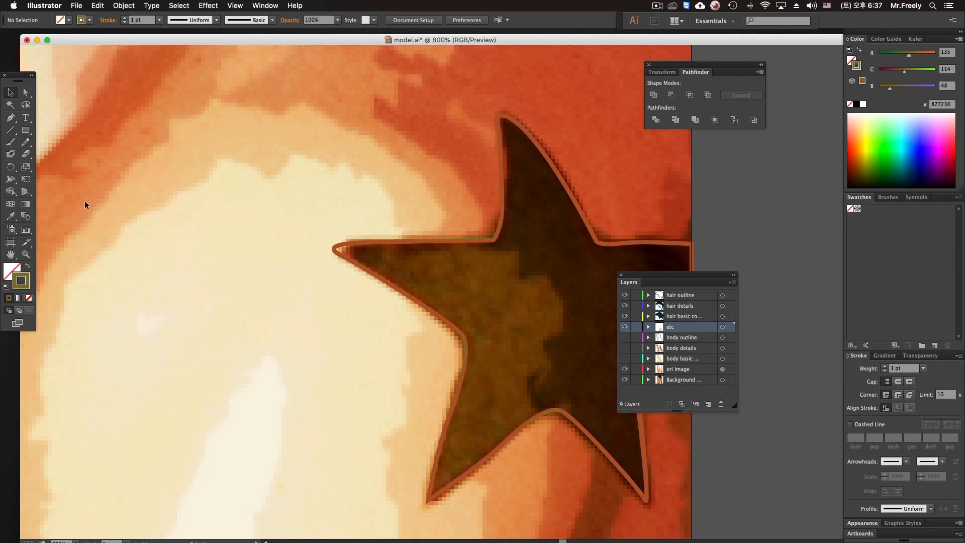
Start a pen path at the star's left arm and trace along the upper edge of its lighter brown area.
click(11, 120)
drag(326, 253, 231, 230)
super+click(357, 236)
drag(350, 285, 241, 257)
click(213, 282)
drag(323, 255, 340, 253)
drag(408, 253, 427, 273)
Continue the path down the jagged border between light and dark areas and around the bottom notch to the right leg's tip.
mouse_move(438, 291)
mouse_down()
mouse_move(461, 290)
mouse_move(445, 212)
mouse_move(443, 245)
mouse_move(420, 294)
mouse_up()
drag(413, 303, 391, 391)
click(372, 424)
drag(454, 403, 467, 370)
click(534, 447)
key(super+z)
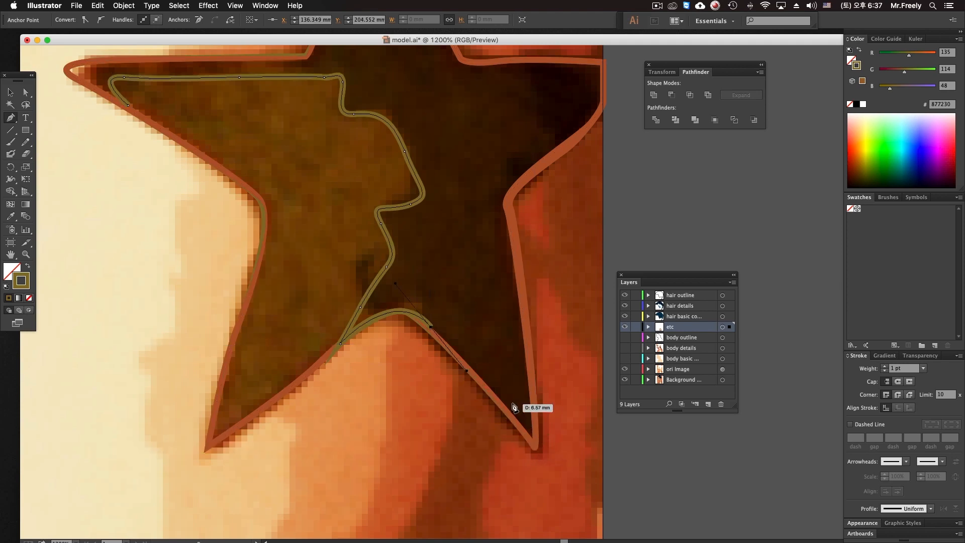
drag(501, 404, 531, 381)
click(534, 446)
Extend the path up the right leg's outer edge and around the right arm's tip at the artboard edge.
drag(511, 224, 511, 210)
drag(511, 224, 390, 375)
key(super+z)
drag(405, 417, 379, 309)
drag(375, 276, 383, 320)
drag(431, 282, 439, 272)
drag(474, 231, 473, 217)
key(super+z)
click(471, 195)
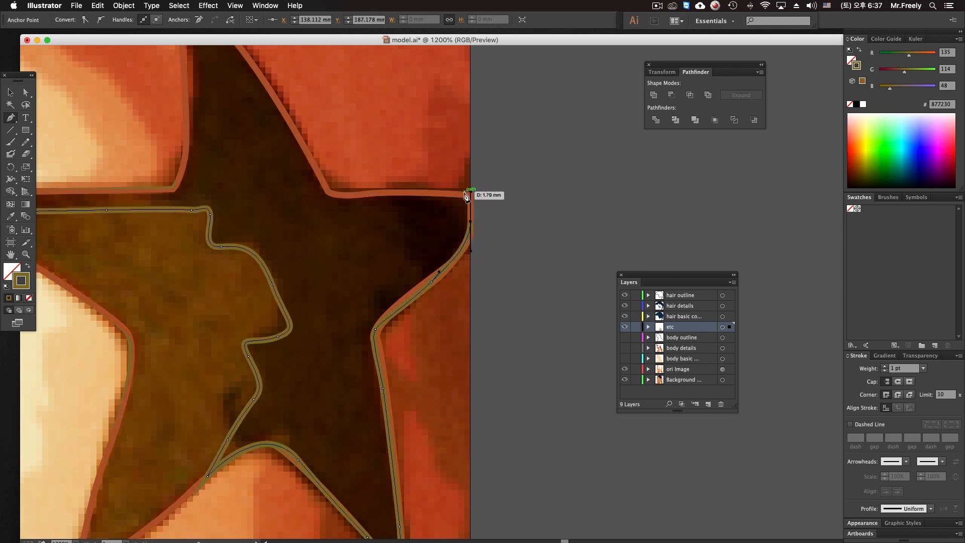
Trace the right arm, top point and left arm to close the star's dark-area shape, and save the document.
drag(427, 192, 339, 129)
drag(291, 91, 263, 98)
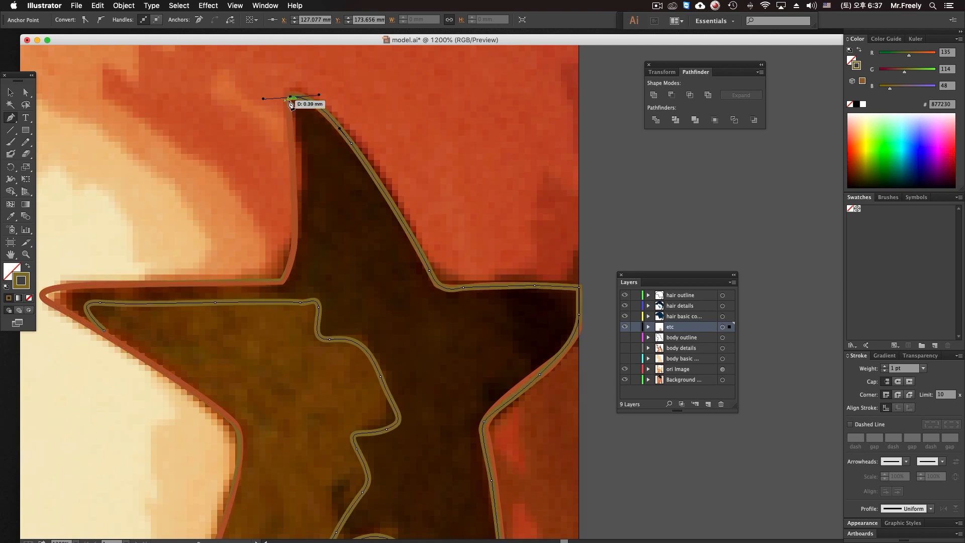
click(291, 98)
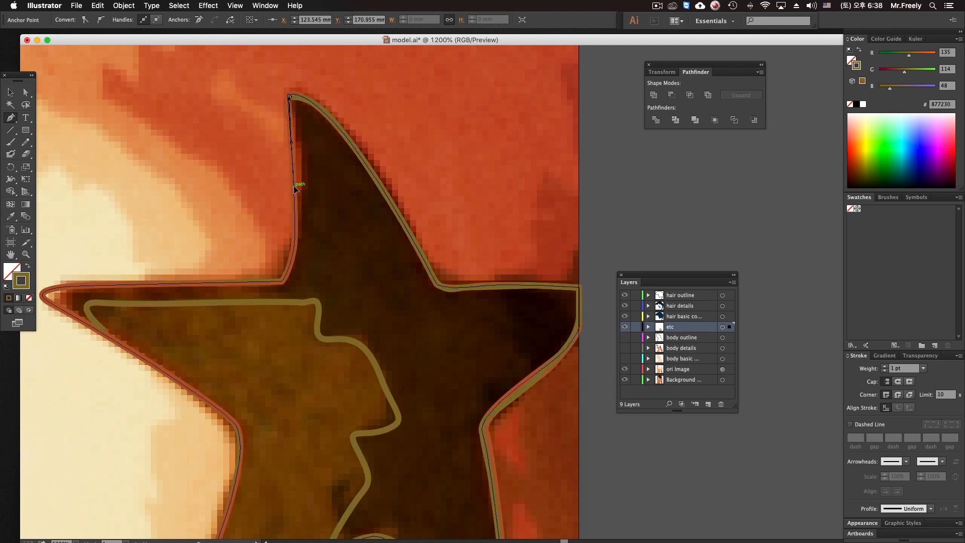
drag(291, 260, 369, 275)
click(280, 282)
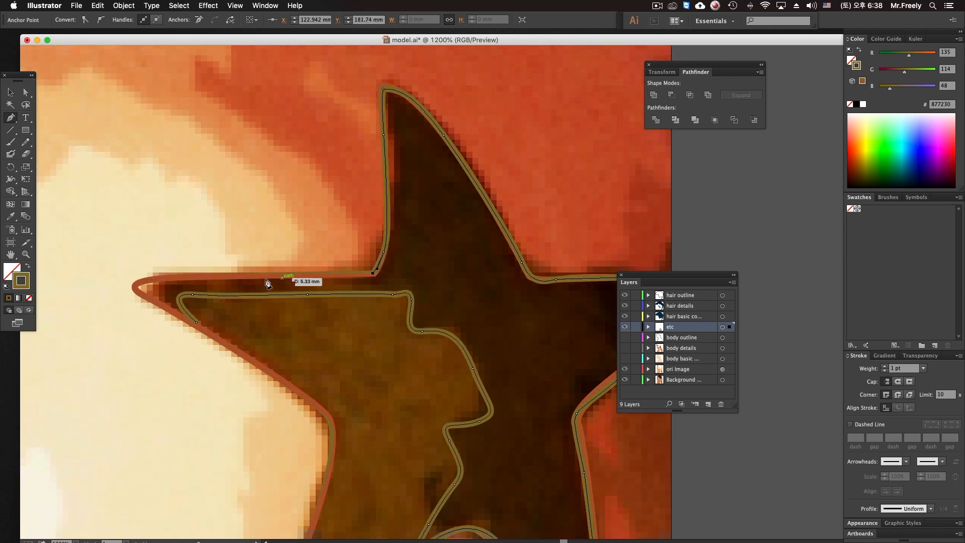
drag(172, 277, 133, 290)
drag(197, 322, 211, 325)
key(super+s)
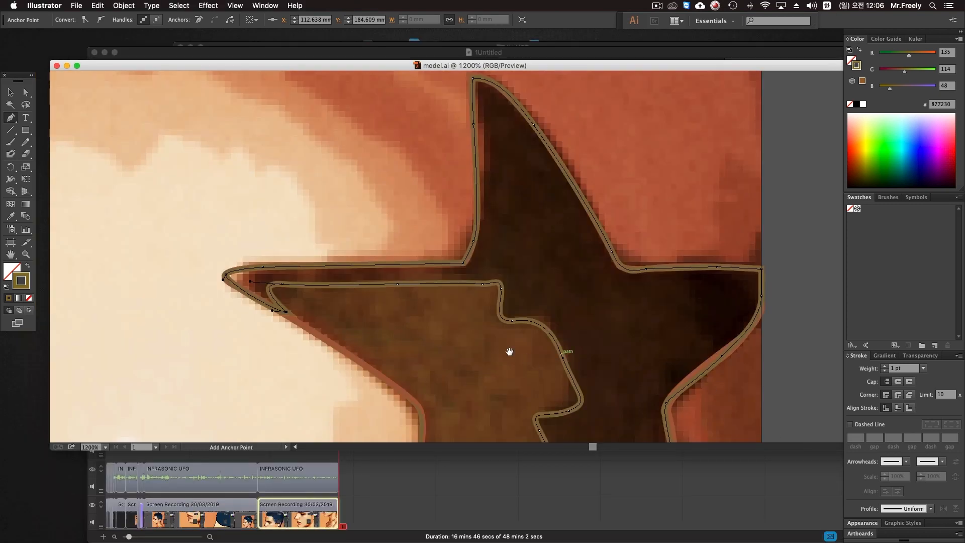
Fill the closed dark-area shape of the star with a dark olive brown sampled using the Eyedropper, without a stroke.
drag(51, 452, 15, 516)
drag(259, 377, 283, 381)
drag(451, 345, 510, 342)
click(11, 216)
click(508, 174)
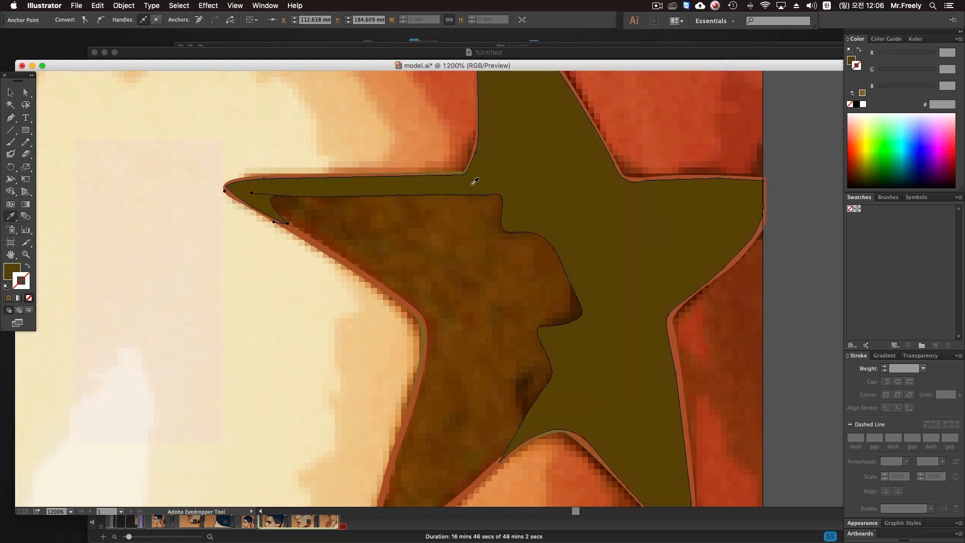
click(576, 313)
click(577, 314)
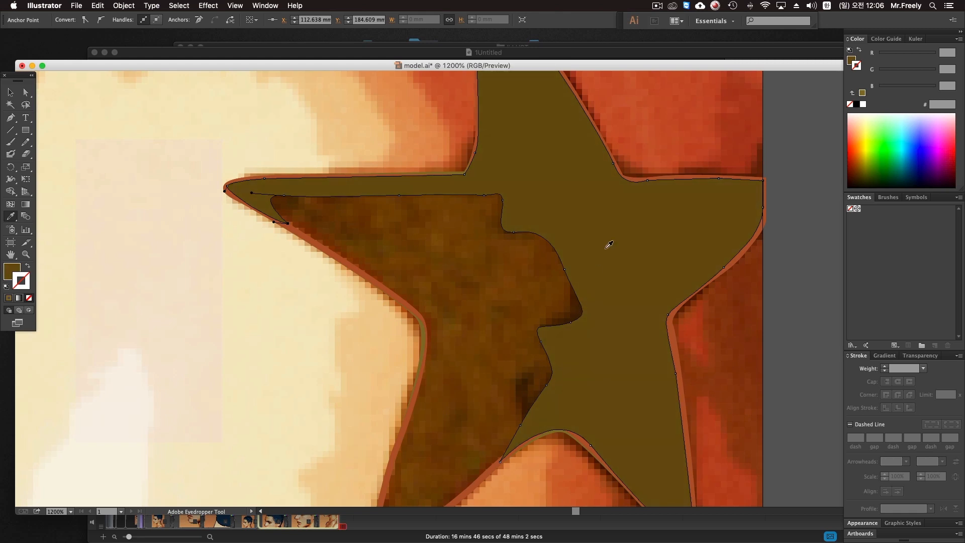
Select the original star path, swap its stroke into an olive fill, and deselect it.
scroll(505, 278, down, 4)
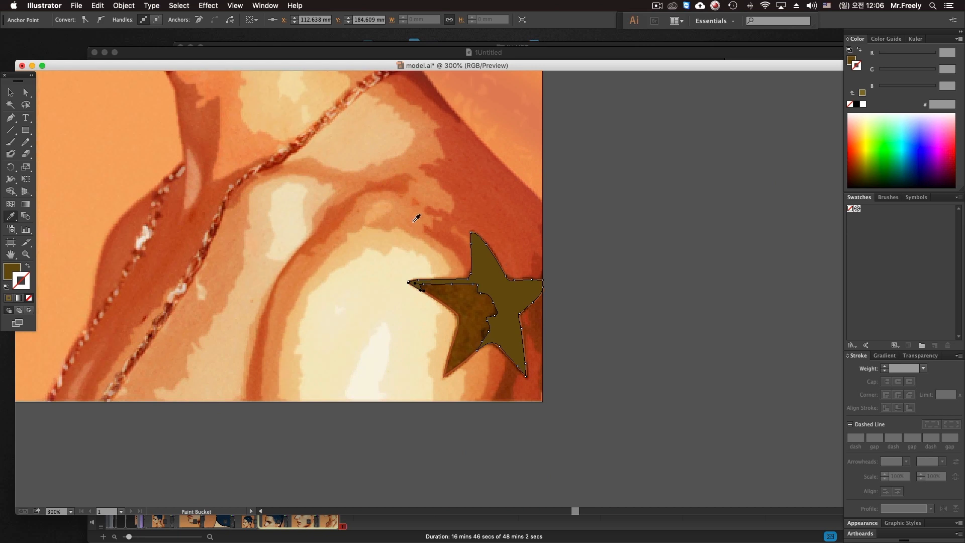
super+click(458, 322)
click(27, 267)
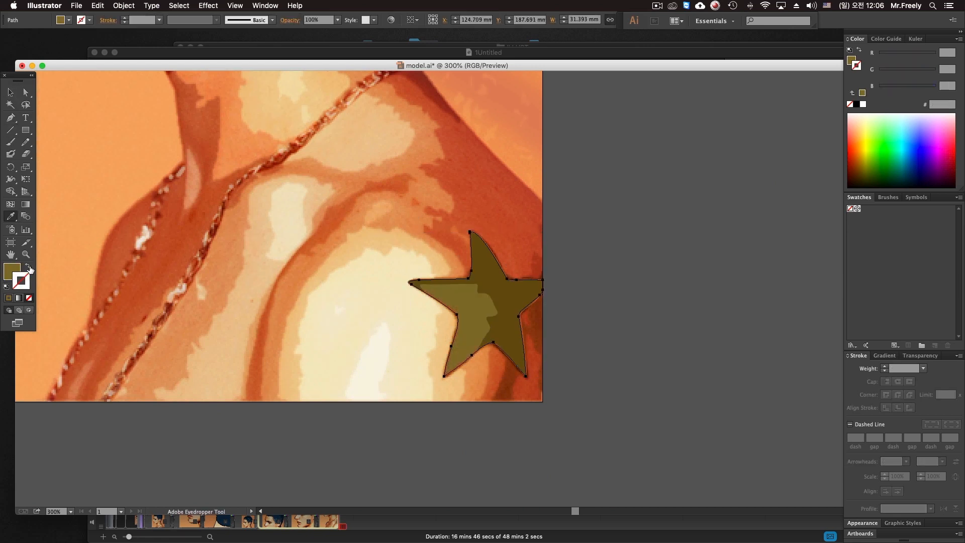
super+click(640, 291)
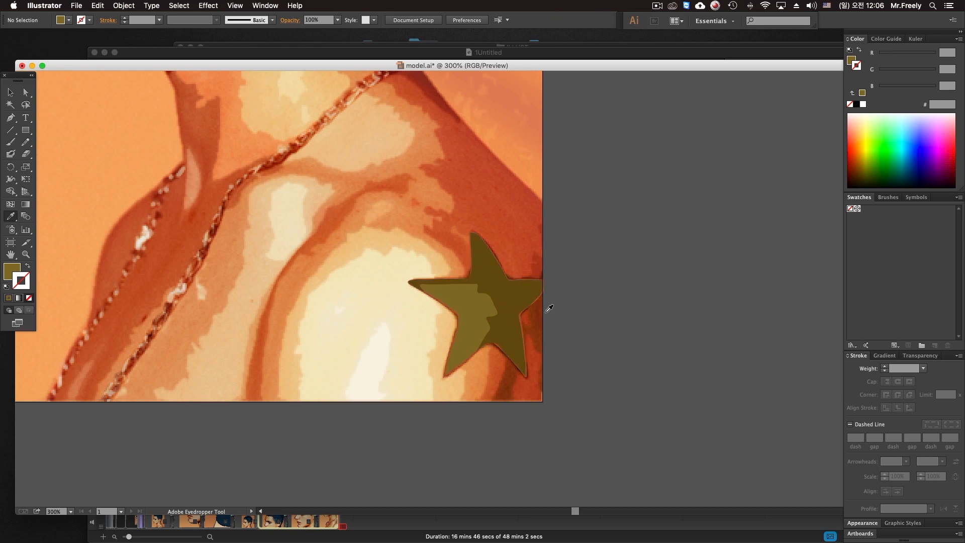
Select all the star shapes, move them horizontally beside the reference tattoo and past the artboard's edge, and deselect them.
scroll(549, 308, up, 5)
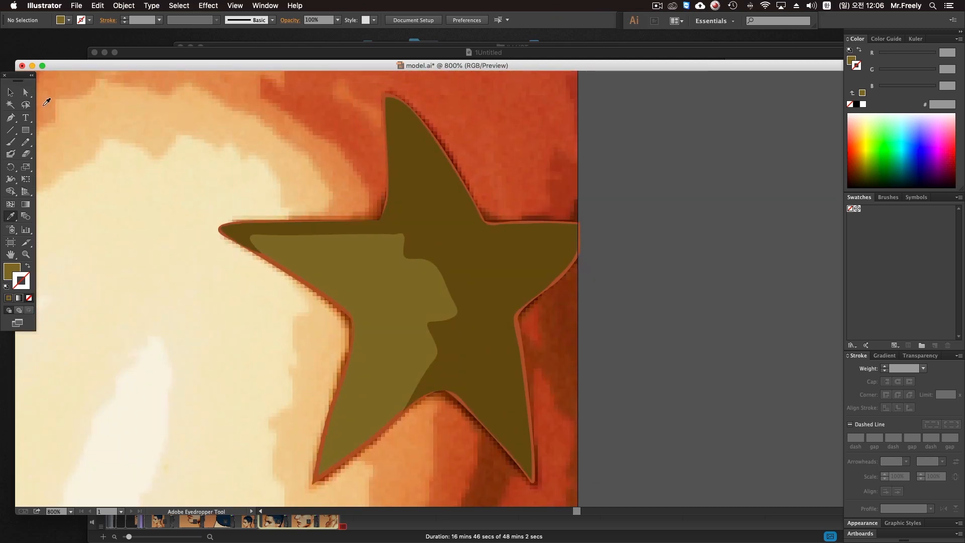
click(12, 94)
scroll(324, 162, left, 2)
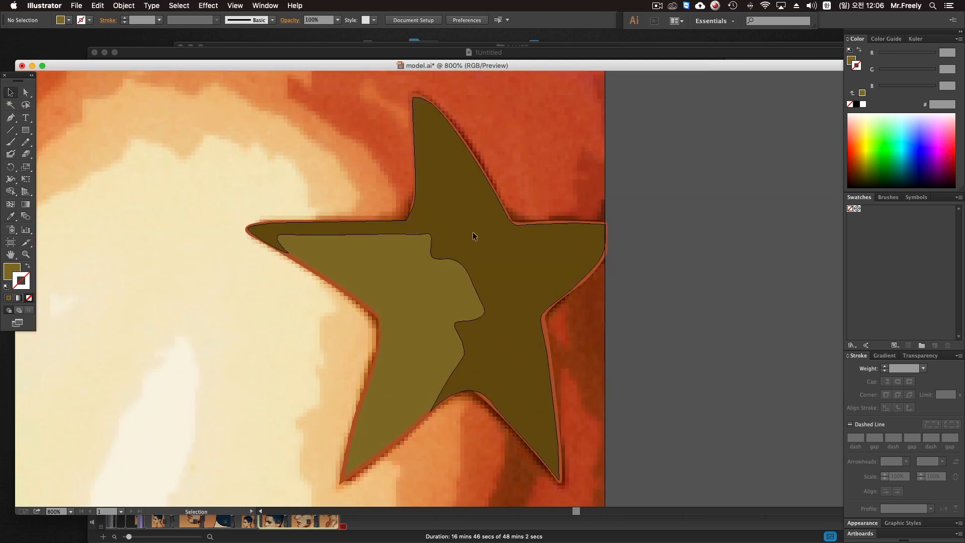
click(411, 264)
key(super+a)
drag(470, 261, 699, 261)
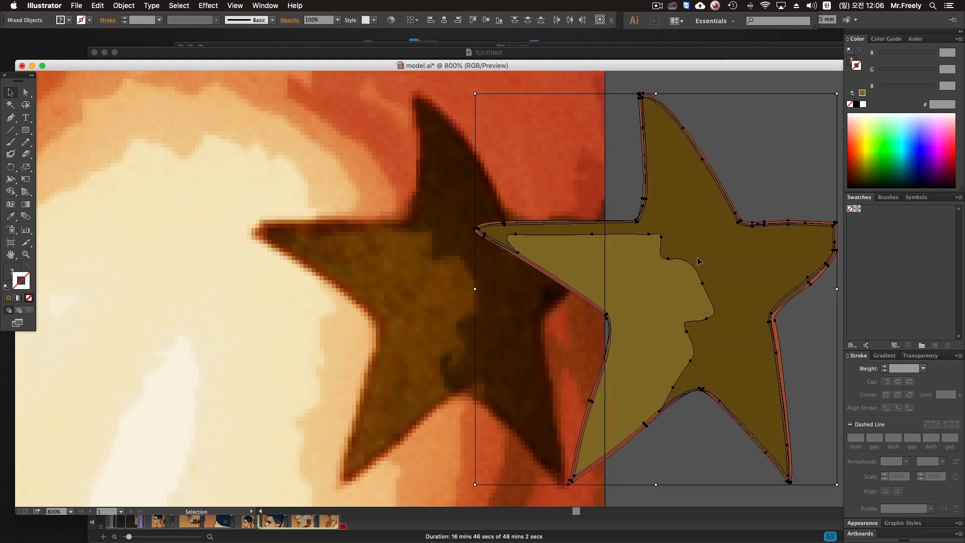
click(620, 184)
Select the star's contour shape and change its fill to very dark brown 361000.
click(700, 177)
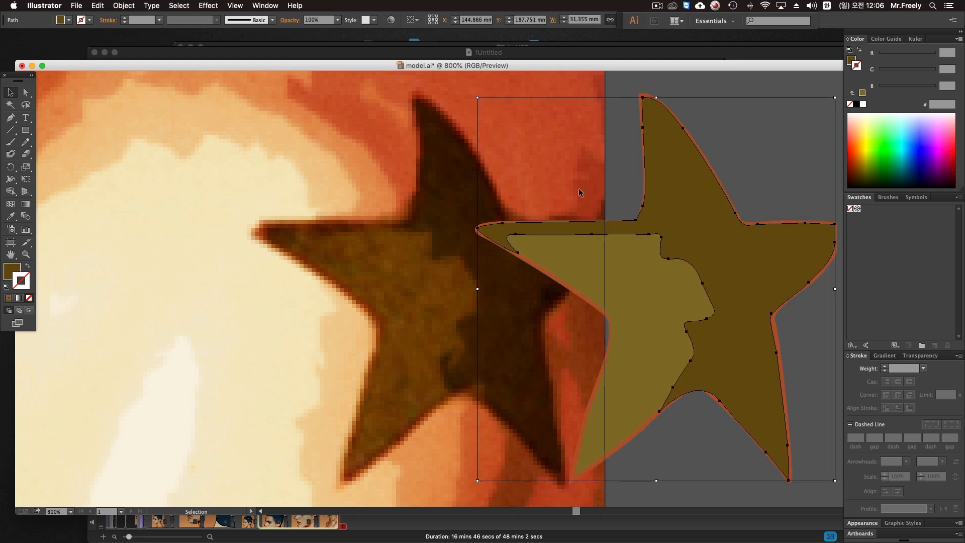
click(620, 217)
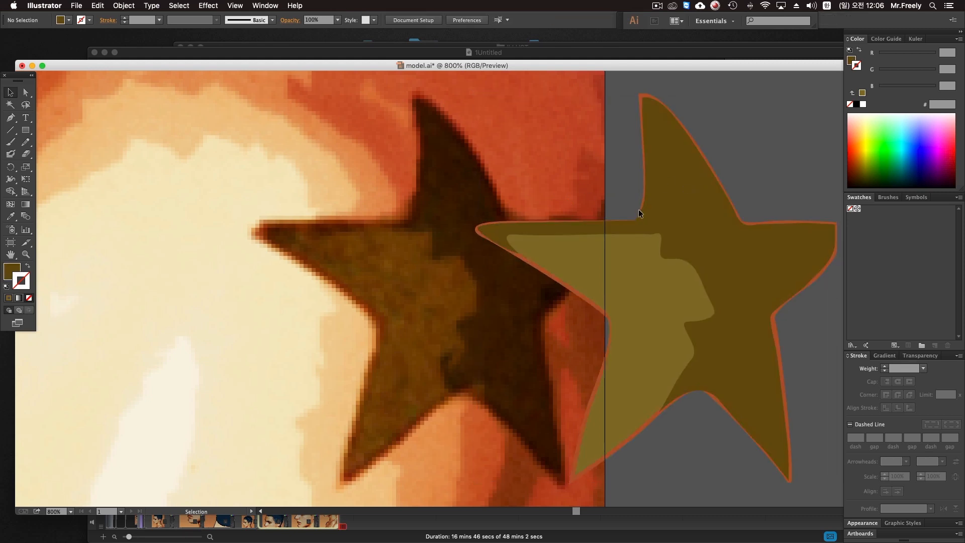
click(639, 210)
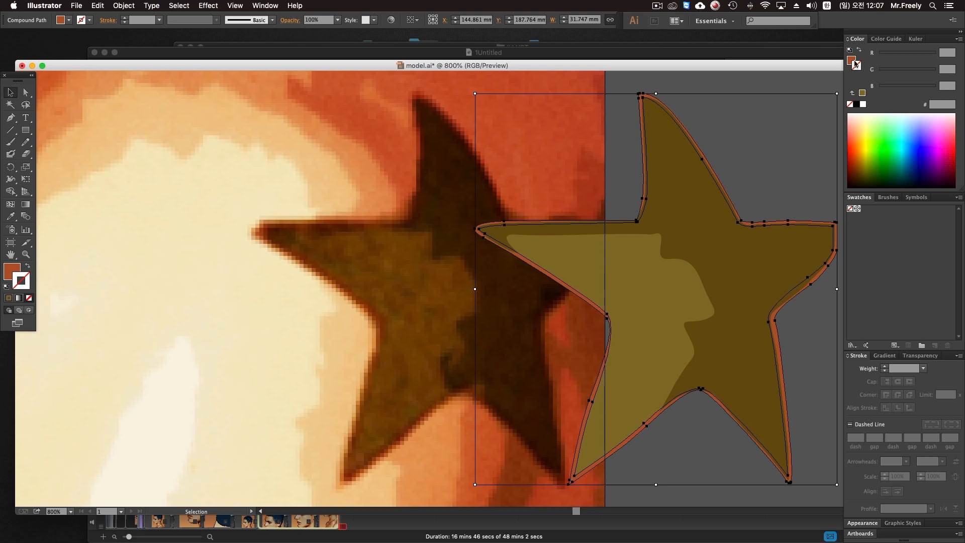
click(899, 54)
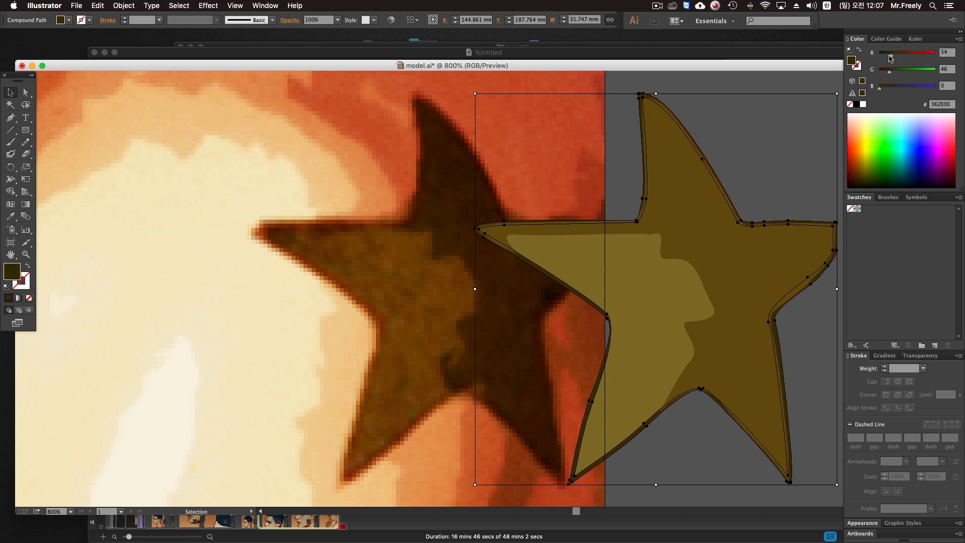
click(883, 72)
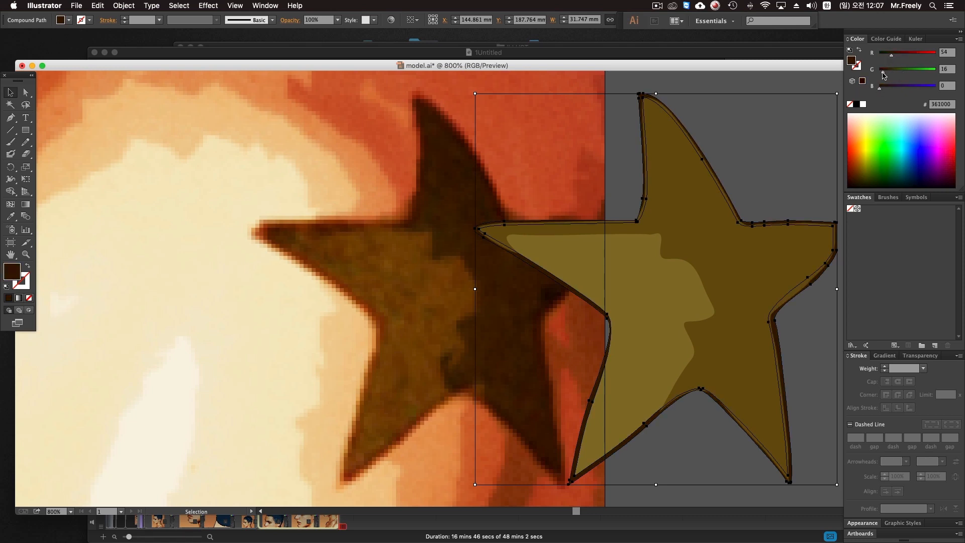
Fill the star's dark-area shape with dark brown 462500 sampled from the reference tattoo.
click(695, 190)
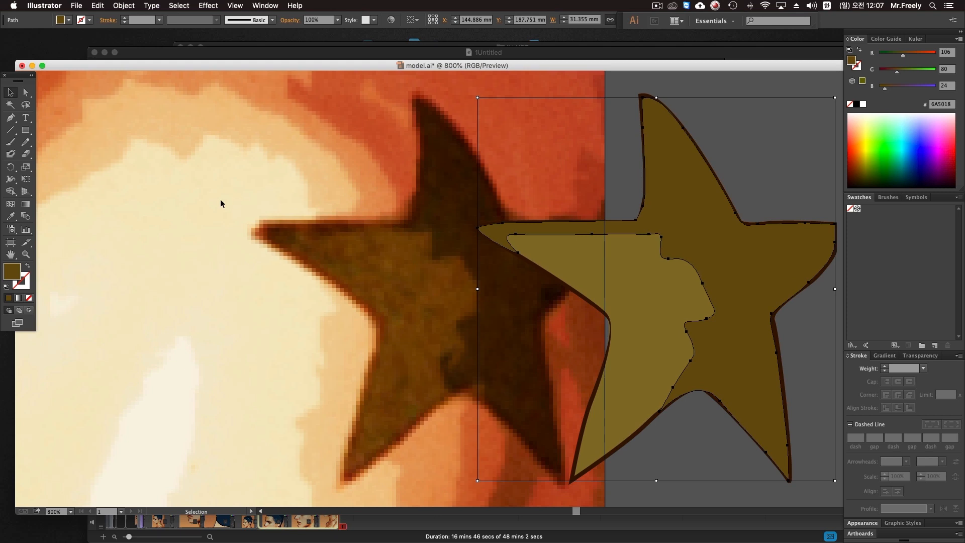
key(i)
click(488, 215)
click(473, 196)
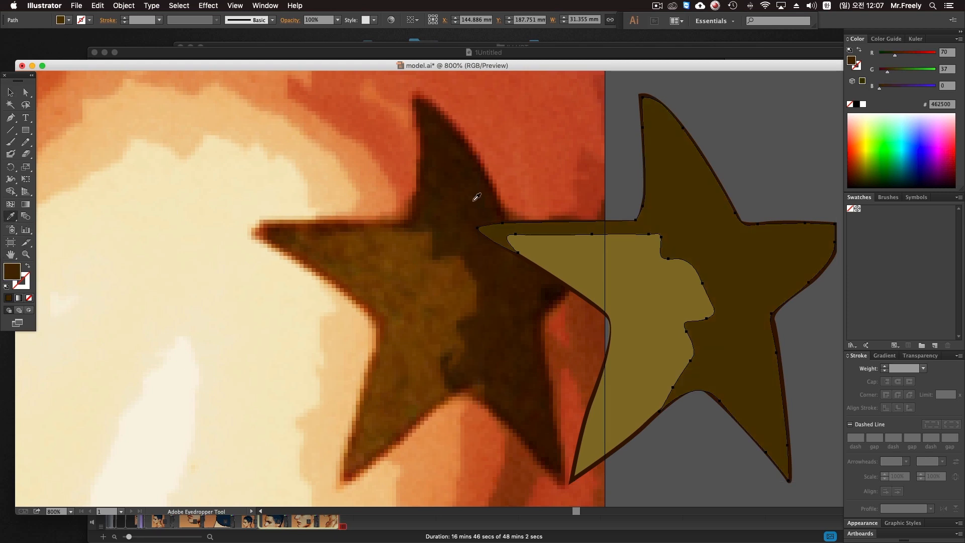
Try olive tones sampled from the tattoo's lighter area on the base star, ending with 786319.
super+click(618, 251)
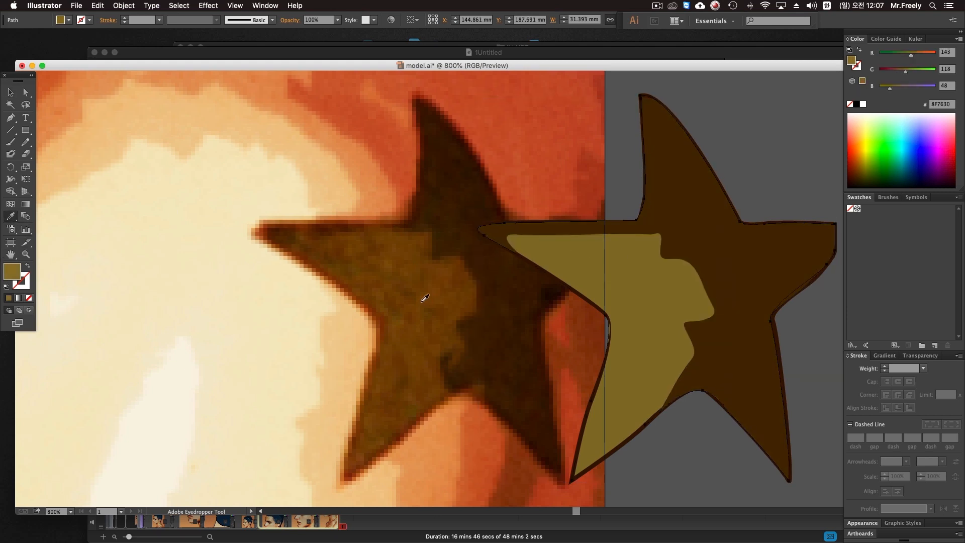
click(451, 295)
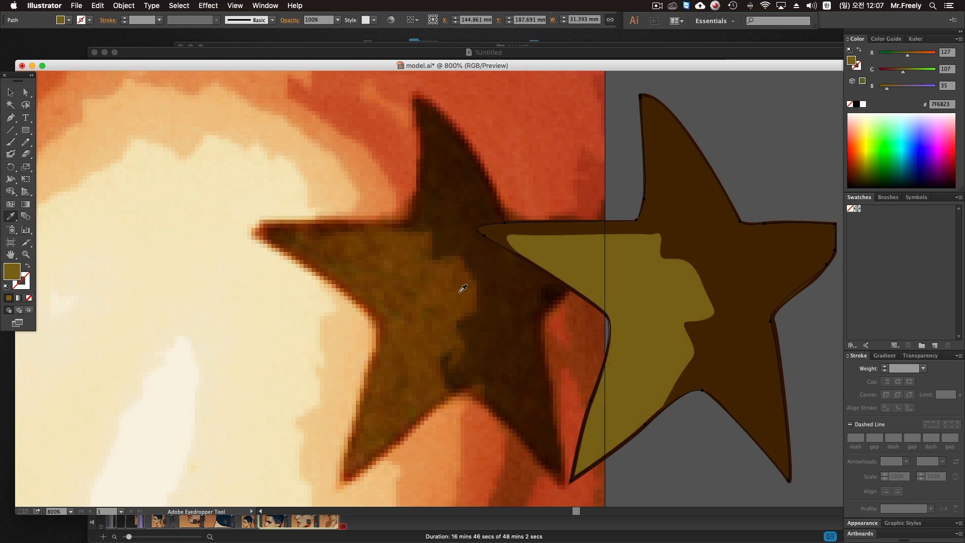
click(457, 303)
super+click(611, 224)
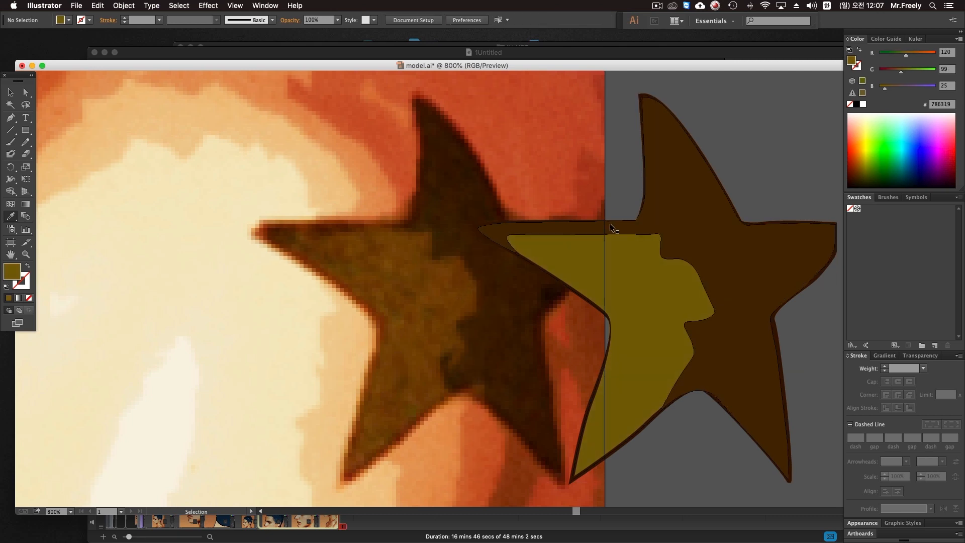
Recolour the base star by sampling the dark brown shape and adjusting red and green to reach 735400.
super+click(622, 261)
click(697, 211)
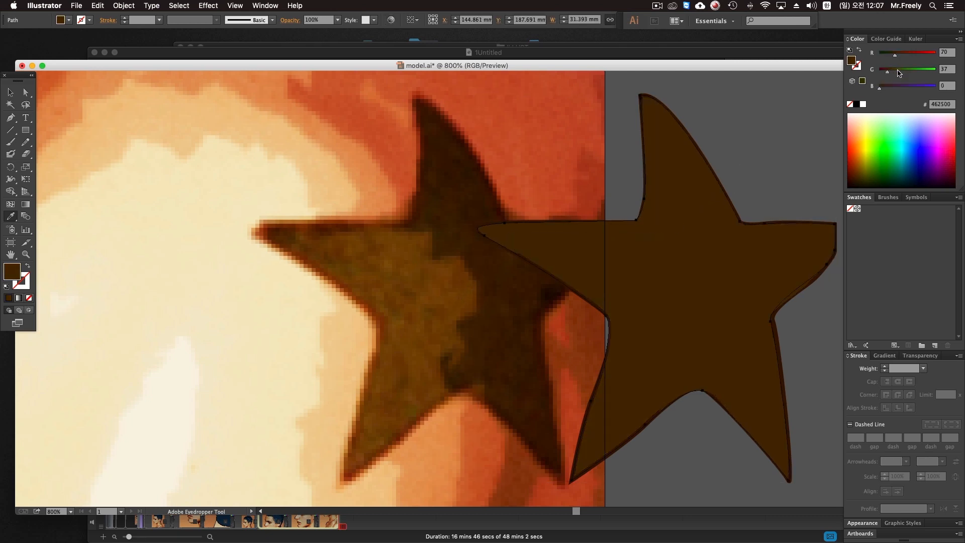
click(898, 71)
click(905, 55)
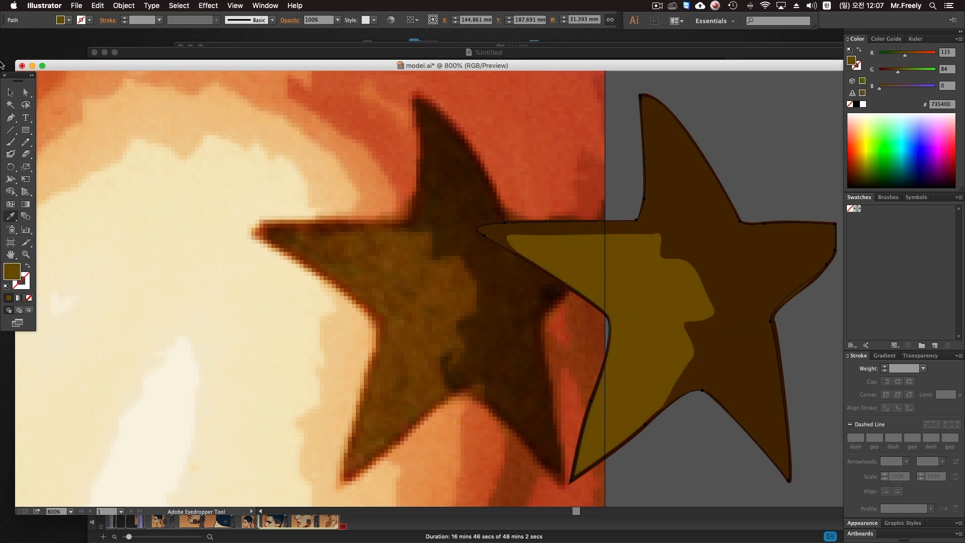
Select the whole star, move it back over the tattoo at the artboard's edge, and deselect everything.
click(11, 95)
drag(781, 152, 493, 296)
drag(420, 231, 582, 266)
alt+super+click(579, 255)
alt+super+click(579, 255)
drag(417, 272, 628, 344)
drag(393, 343, 387, 344)
key(shift+super+a)
Examine how the recoloured star tattoo looks against the whole portrait.
alt+super+click(344, 333)
alt+super+click(343, 333)
alt+super+click(342, 332)
alt+super+click(343, 333)
alt+super+click(343, 332)
drag(699, 342, 583, 407)
alt+super+click(457, 316)
alt+super+click(456, 315)
alt+super+click(454, 312)
drag(484, 320, 578, 399)
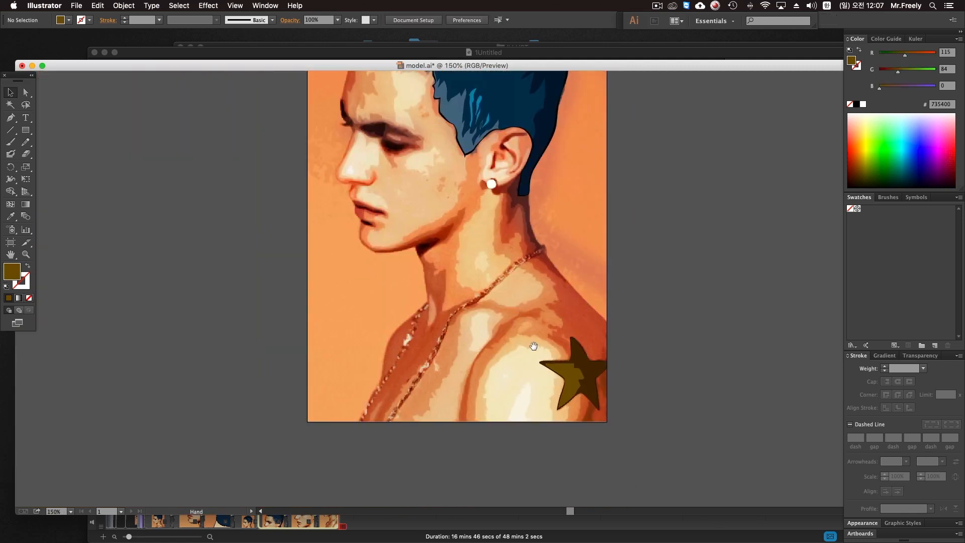
Set a 0.5 pt stroke in 735400 with no fill and start tracing the necklace's right strand from the neck along its upper edge.
drag(534, 372, 535, 372)
key(p)
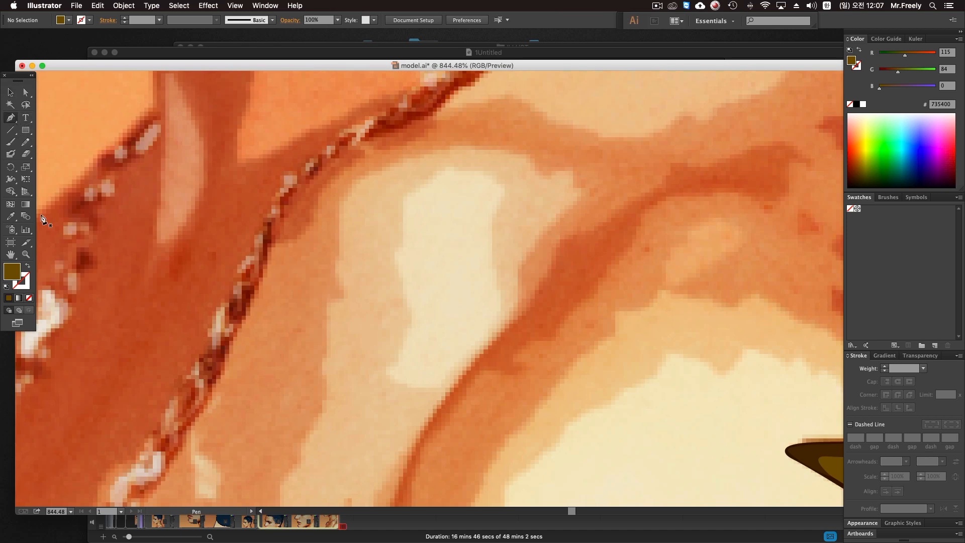
click(29, 266)
click(27, 280)
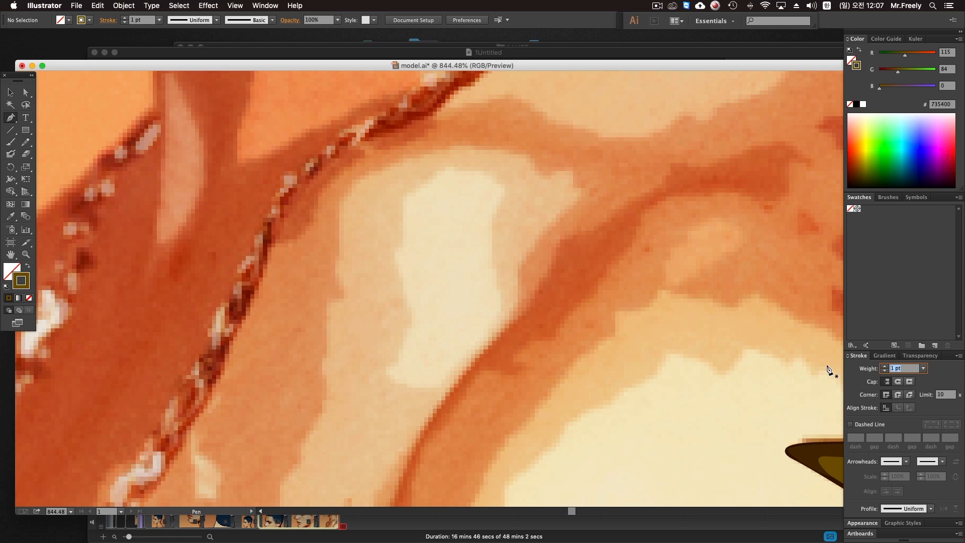
drag(646, 280, 653, 475)
key(super+minus)
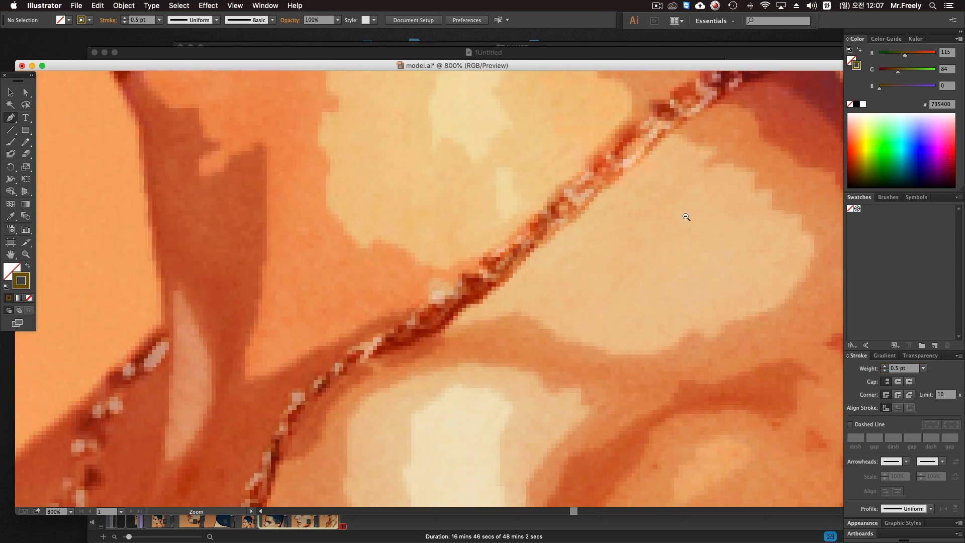
key(super+minus)
drag(687, 218, 372, 317)
drag(481, 213, 679, 201)
drag(584, 189, 496, 252)
drag(482, 256, 461, 272)
drag(450, 279, 471, 285)
drag(456, 302, 529, 254)
drag(512, 268, 481, 267)
Continue the path along the right strand's upper edge, following the chain's bumps down to the artboard's bottom edge.
drag(470, 271, 490, 257)
mouse_move(468, 297)
mouse_down()
mouse_move(490, 269)
mouse_move(480, 288)
mouse_up()
drag(474, 292, 454, 338)
drag(446, 346, 466, 331)
drag(464, 339, 437, 385)
drag(438, 386, 653, 148)
drag(610, 204, 606, 212)
drag(586, 238, 544, 285)
drag(539, 299, 526, 314)
click(517, 335)
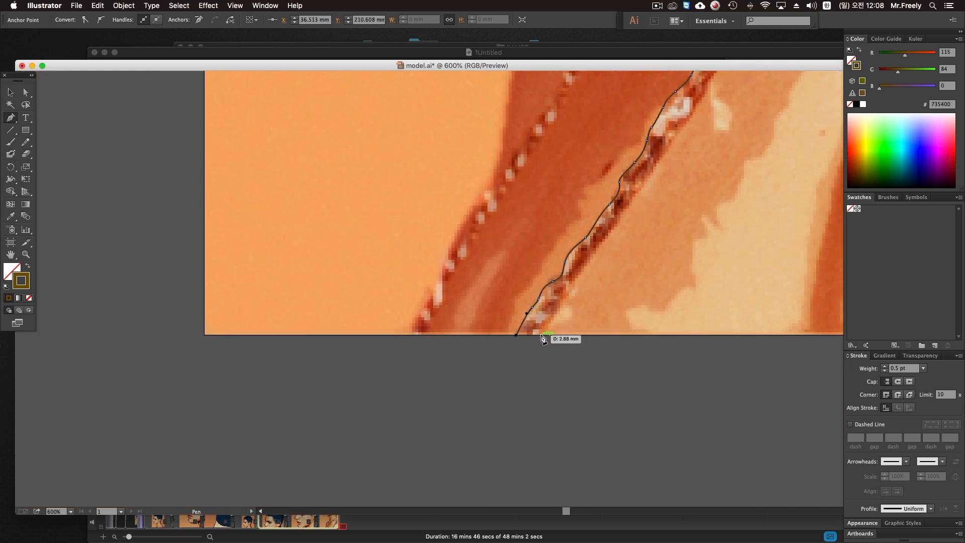
Turn the path across the bottom of the right strand and trace back up the chain's lower edge.
click(541, 335)
drag(552, 319, 557, 309)
drag(568, 285, 589, 258)
drag(614, 226, 619, 219)
drag(644, 181, 475, 387)
drag(493, 344, 544, 243)
drag(551, 202, 535, 235)
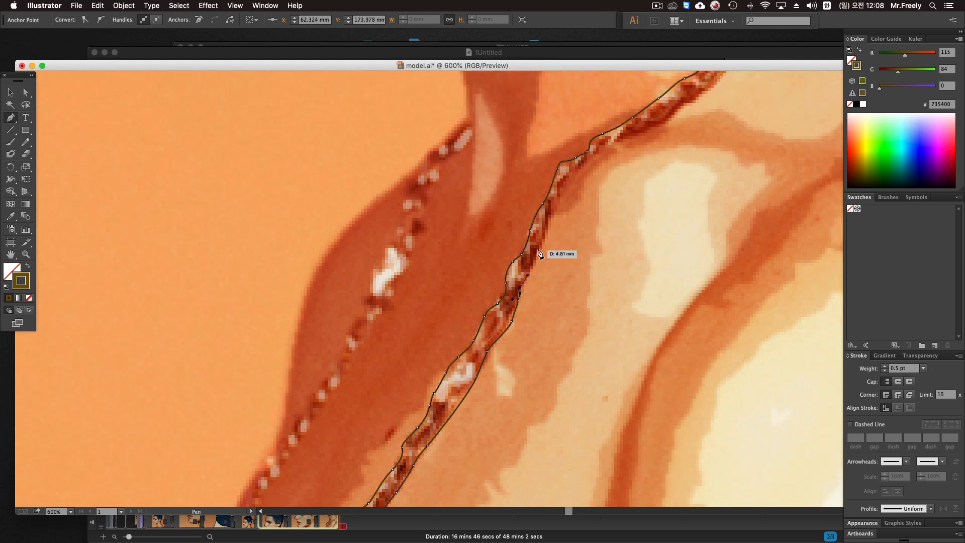
Trace farther up the lower edge of the right strand and undo the last two path edits.
drag(565, 205, 546, 244)
drag(558, 239, 577, 228)
drag(587, 218, 570, 258)
key(super+z)
key(super+z)
Trace the rest of the right strand's lower edge up to the neck, close the chain outline, and deselect it.
drag(529, 281, 544, 261)
drag(548, 260, 564, 259)
drag(603, 220, 548, 265)
drag(537, 270, 567, 253)
drag(612, 206, 613, 206)
mouse_move(638, 188)
mouse_down()
mouse_move(601, 231)
mouse_move(651, 196)
mouse_up()
drag(658, 191, 675, 149)
click(716, 186)
super+click(335, 336)
Enlarge the document window around the necklace's left strand.
drag(334, 337, 490, 176)
drag(373, 229, 552, 201)
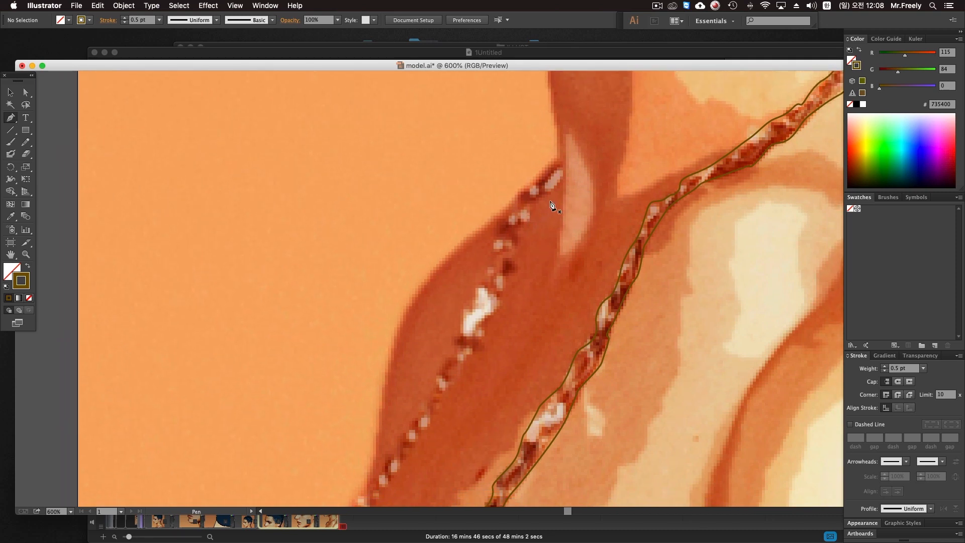
key(f)
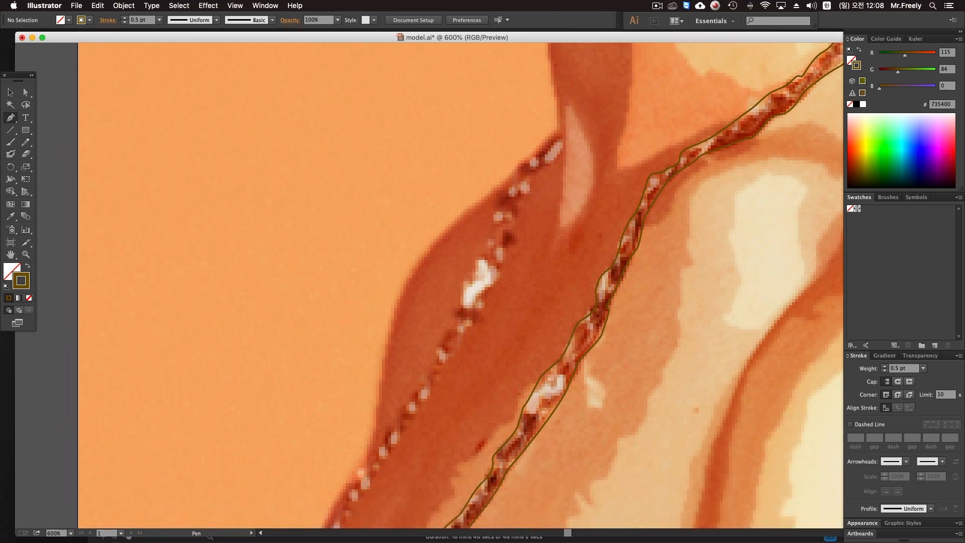
Bring the Layers and Pathfinder panels back over the artwork beside the necklace.
drag(964, 18, 791, 385)
drag(964, 91, 734, 308)
key(space)
drag(605, 238, 547, 251)
drag(524, 187, 586, 178)
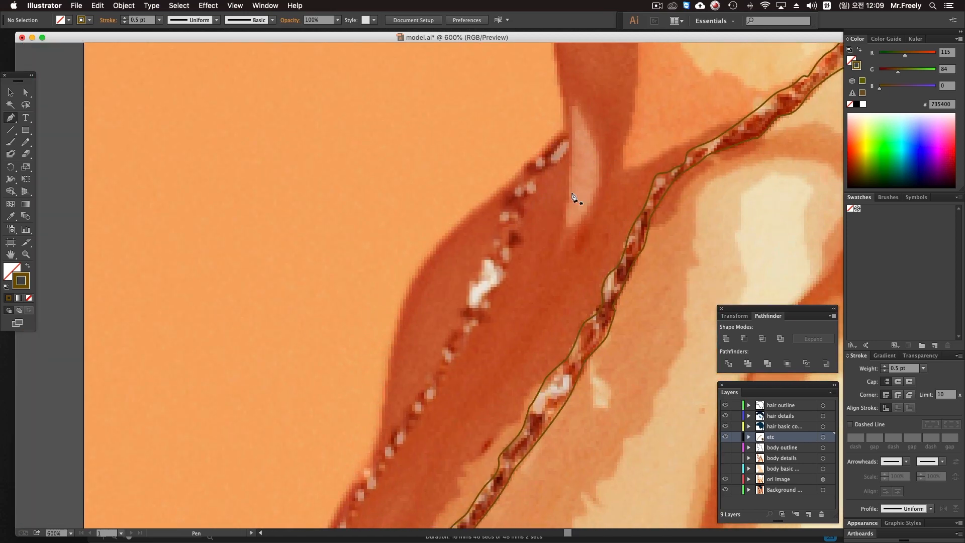
Trace the left strand's inner edge with the Pen tool from its upper end past the large white highlight, undoing two path edits.
scroll(573, 138, down, 1)
click(573, 118)
drag(573, 138, 541, 158)
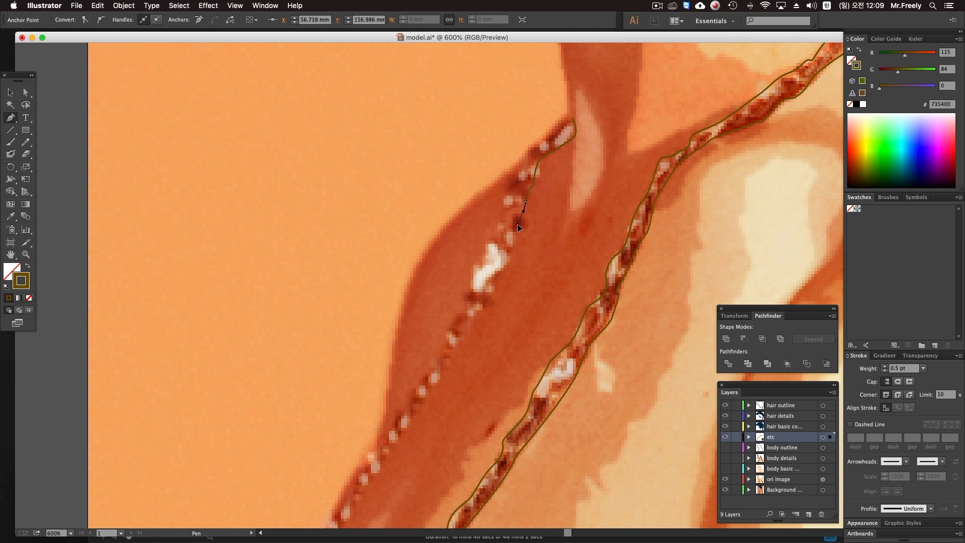
key(super+z)
key(super+z)
mouse_move(524, 215)
mouse_down()
mouse_move(512, 246)
mouse_move(551, 219)
mouse_move(535, 228)
mouse_up()
drag(529, 237, 610, 155)
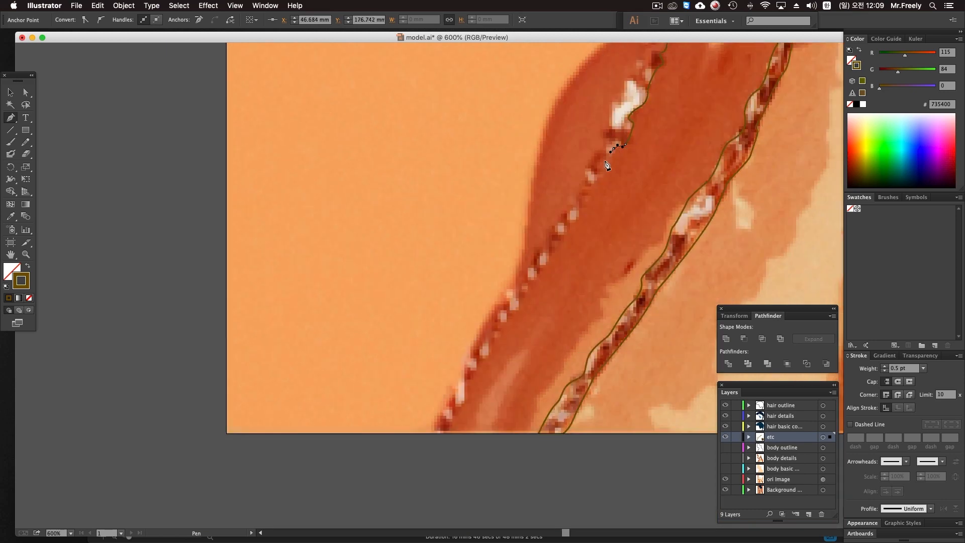
Continue the path down the left strand's inner edge and turn it across the strand's end at the artboard's bottom edge.
drag(590, 190, 588, 194)
drag(582, 206, 552, 260)
drag(546, 269, 538, 272)
drag(535, 285, 487, 354)
drag(479, 361, 446, 404)
click(450, 433)
super+click(442, 436)
click(437, 434)
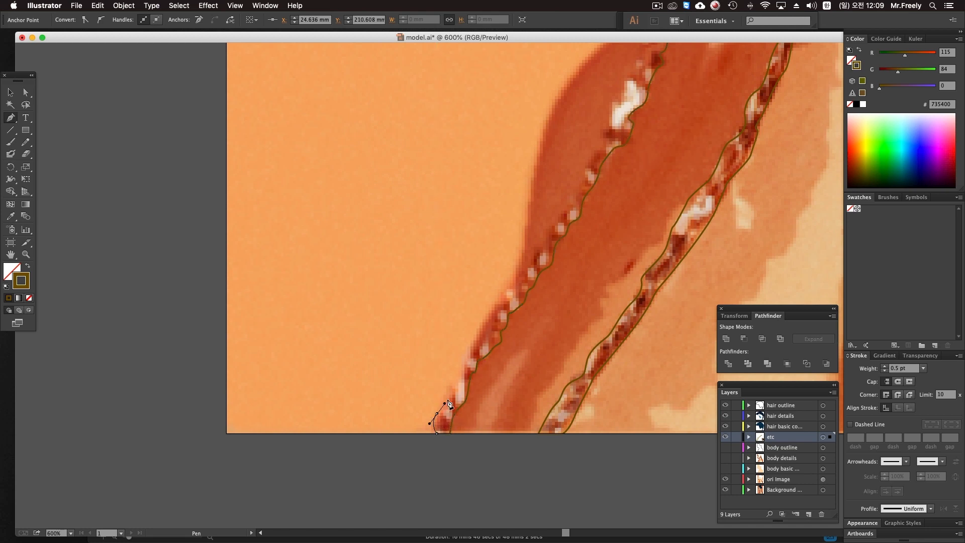
Trace back up the outer edge of the left strand along its lower and middle links.
drag(466, 358, 474, 342)
drag(498, 304, 511, 289)
drag(516, 281, 519, 276)
key(space)
drag(561, 228, 497, 296)
drag(502, 284, 505, 279)
mouse_move(534, 246)
mouse_down()
mouse_move(525, 266)
mouse_move(524, 252)
mouse_move(540, 240)
mouse_up()
Redo the last anchor, trace the rest of the left strand's outer edge to its upper end, and deselect the outline.
key(space)
key(super+z)
mouse_move(539, 235)
mouse_down()
mouse_move(541, 214)
mouse_move(535, 265)
mouse_move(542, 240)
mouse_up()
key(space)
mouse_move(549, 224)
mouse_down()
mouse_move(562, 209)
mouse_move(534, 278)
mouse_move(546, 238)
mouse_up()
key(space)
drag(550, 220, 619, 175)
key(super+shift+a)
drag(782, 171, 603, 241)
drag(724, 172, 554, 289)
super+click(650, 213)
drag(468, 307, 620, 222)
scroll(674, 169, down, 2)
click(698, 131)
drag(683, 148, 673, 152)
key(super+z)
key(super+z)
key(super+z)
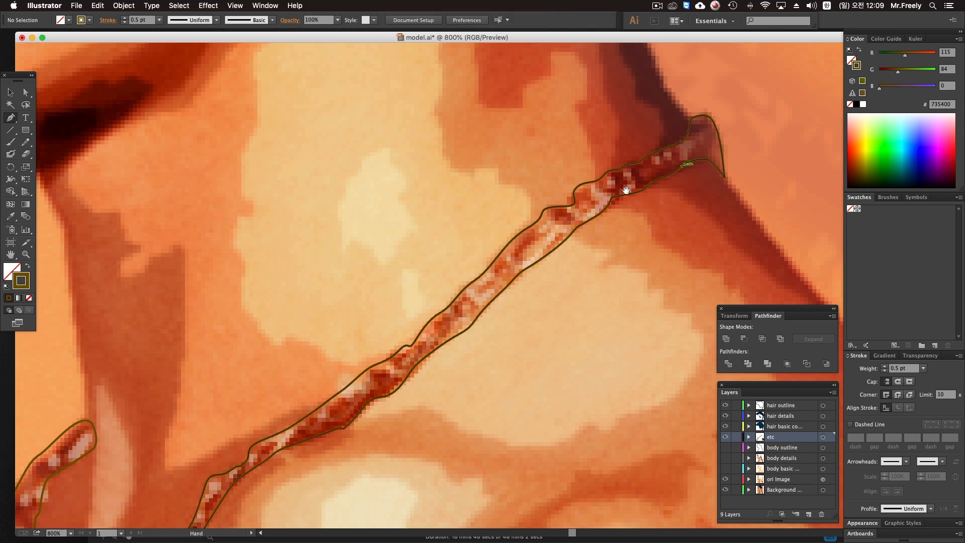
Inspect the traced outlines of both necklace strands from the neck down to the artboard's bottom edge.
drag(609, 209, 676, 203)
alt+super+click(641, 215)
alt+super+click(641, 215)
alt+super+click(641, 215)
drag(432, 323, 657, 227)
drag(351, 344, 531, 271)
drag(423, 397, 558, 244)
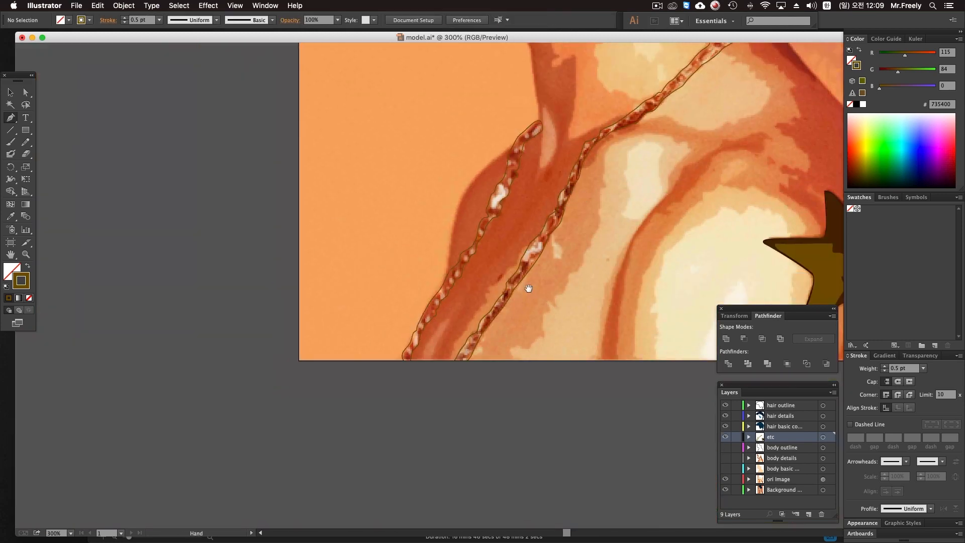
super+click(468, 346)
super+click(468, 345)
drag(550, 125, 566, 284)
super+click(497, 254)
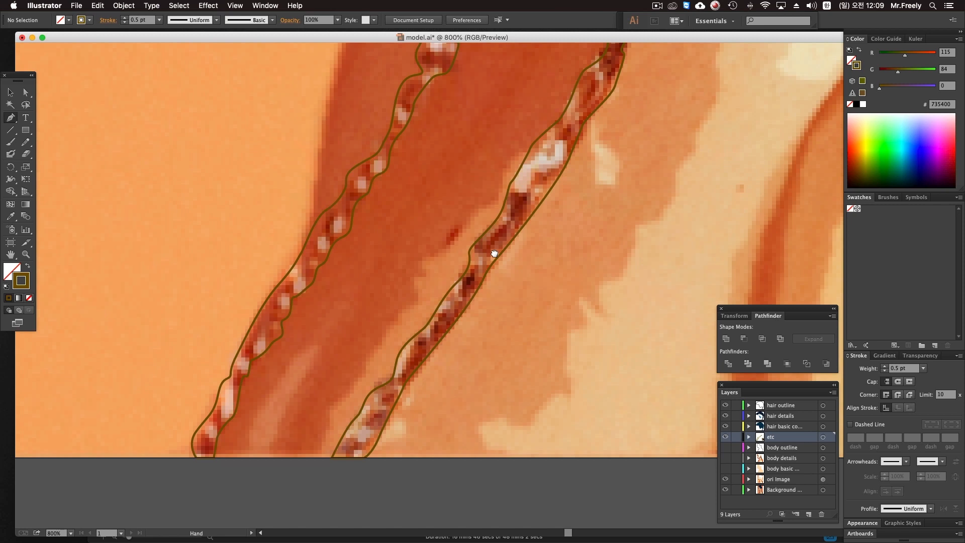
drag(325, 283, 494, 296)
drag(457, 354, 502, 335)
alt+super+click(494, 293)
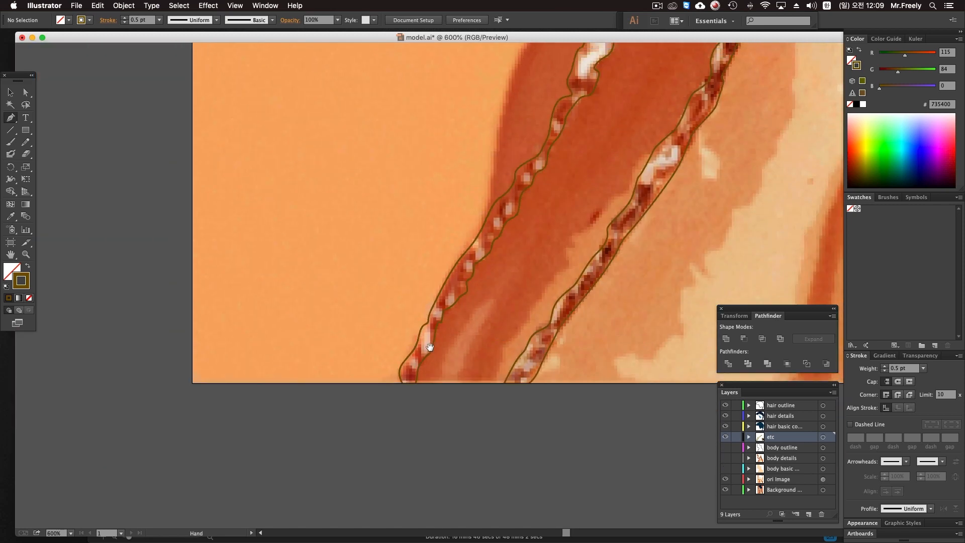
Trace closed shapes around the two lowest highlights inside the left strand and deselect them.
super+click(427, 339)
click(430, 336)
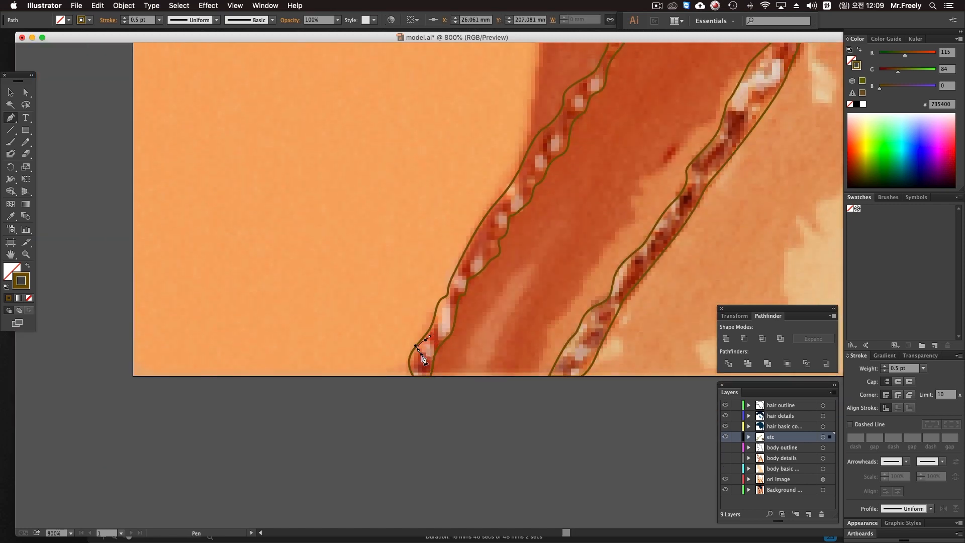
drag(423, 365, 436, 355)
click(444, 307)
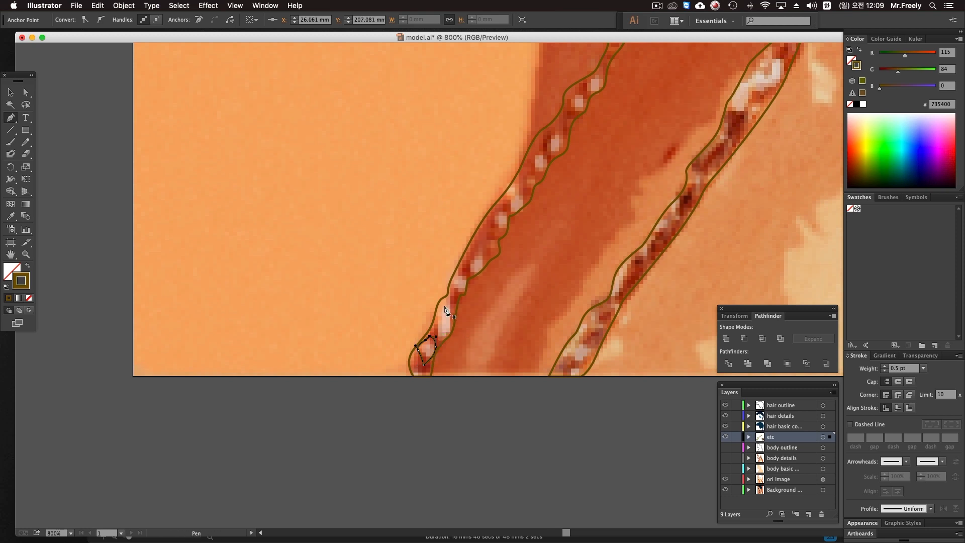
mouse_move(439, 336)
mouse_down()
mouse_move(438, 322)
mouse_move(454, 334)
mouse_move(448, 327)
mouse_up()
click(444, 306)
super+click(403, 280)
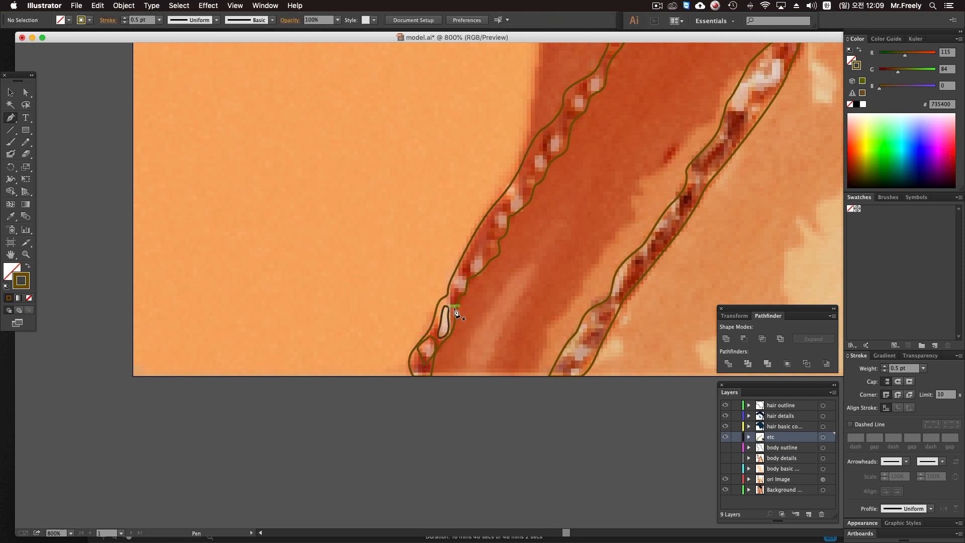
Trace the next small highlights upward through the lower section of the left strand.
drag(456, 311, 446, 319)
click(453, 295)
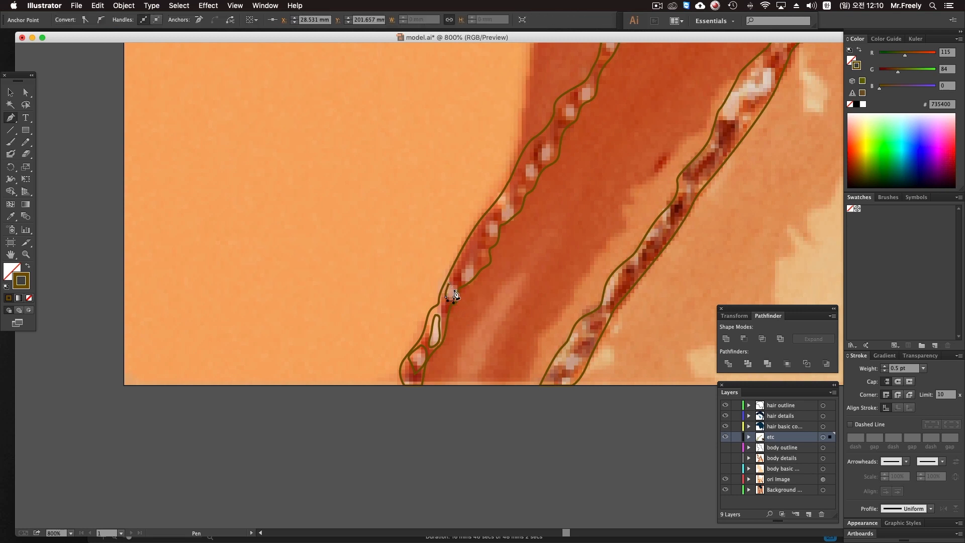
click(463, 270)
drag(473, 245, 475, 259)
drag(494, 225, 389, 329)
click(422, 326)
click(428, 300)
click(404, 305)
click(409, 336)
Trace the small highlights on the links in the middle section of the left strand.
drag(410, 323, 406, 300)
click(410, 292)
mouse_move(432, 269)
mouse_down()
mouse_move(411, 299)
mouse_move(401, 298)
mouse_move(417, 280)
mouse_up()
click(412, 283)
mouse_move(429, 281)
mouse_down()
mouse_move(421, 299)
mouse_move(410, 294)
mouse_move(426, 282)
mouse_up()
click(422, 284)
drag(440, 285, 412, 333)
click(415, 278)
Trace the small highlights on the left strand's links just below the large white highlight.
drag(408, 293, 410, 304)
drag(415, 300, 422, 339)
drag(427, 305, 420, 308)
mouse_move(423, 316)
mouse_down()
mouse_move(441, 302)
mouse_move(430, 302)
mouse_up()
click(426, 306)
drag(430, 294, 418, 330)
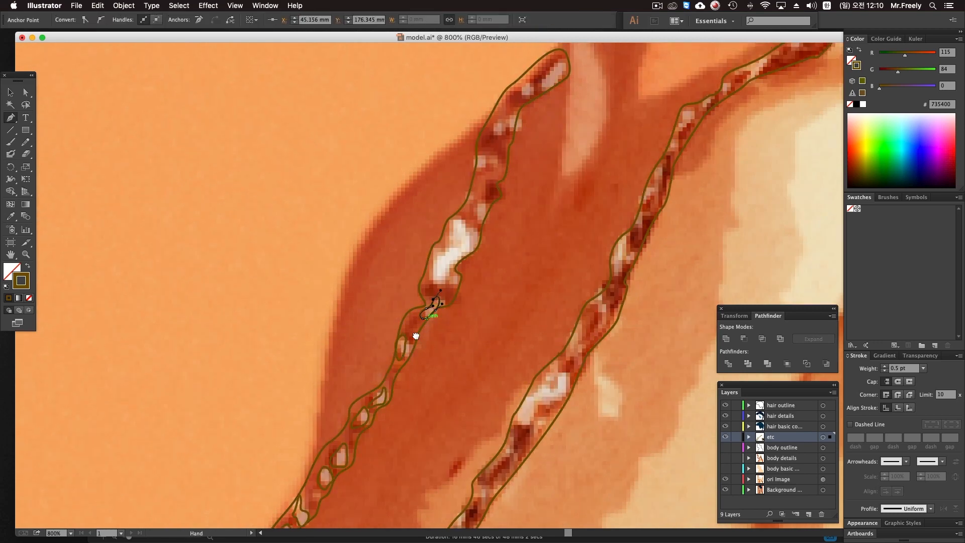
Trace a closed shape around the large white highlight in the left strand.
drag(437, 268, 419, 282)
click(417, 316)
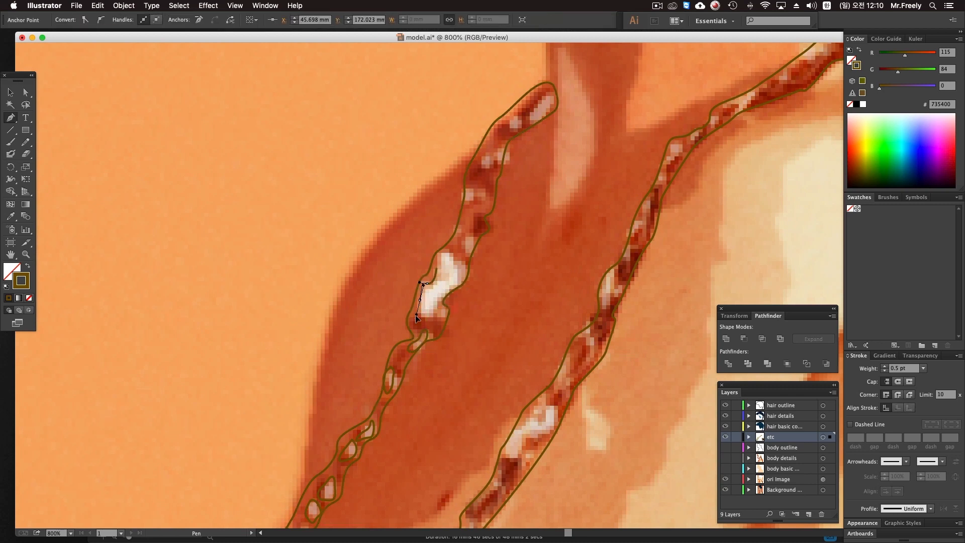
mouse_move(440, 319)
mouse_down()
mouse_move(457, 280)
mouse_move(452, 248)
mouse_move(438, 259)
mouse_move(428, 338)
mouse_move(442, 315)
mouse_move(428, 313)
mouse_up()
click(437, 268)
click(433, 308)
drag(442, 268, 431, 297)
Trace the small highlights above the large one, up to and including the highlight at the left strand's upper tip.
drag(423, 291, 429, 285)
click(423, 275)
drag(435, 249, 424, 280)
click(431, 265)
drag(435, 273, 417, 320)
click(431, 265)
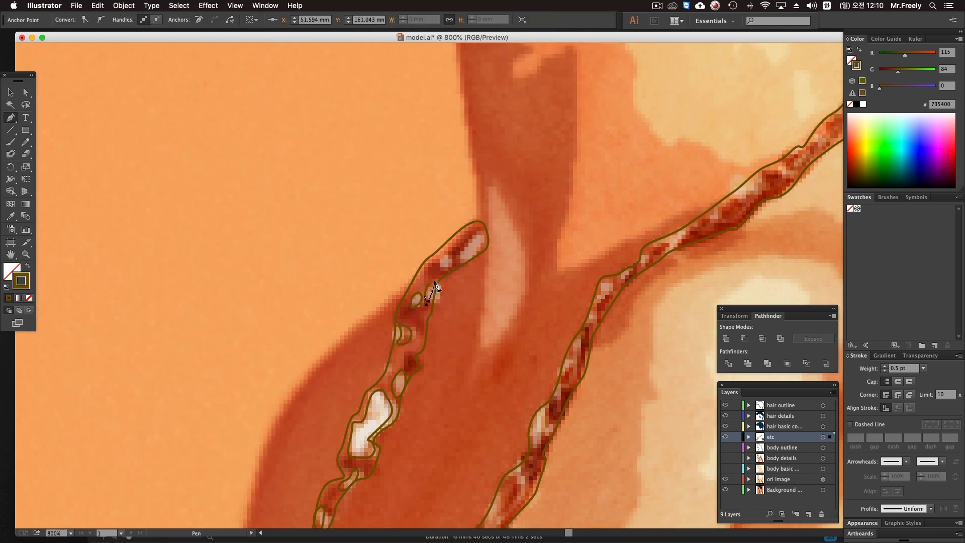
mouse_move(431, 288)
mouse_down()
mouse_move(433, 310)
mouse_move(466, 270)
mouse_move(435, 298)
mouse_up()
click(456, 282)
key(super+minus)
key(super+minus)
key(super+minus)
drag(366, 322, 472, 250)
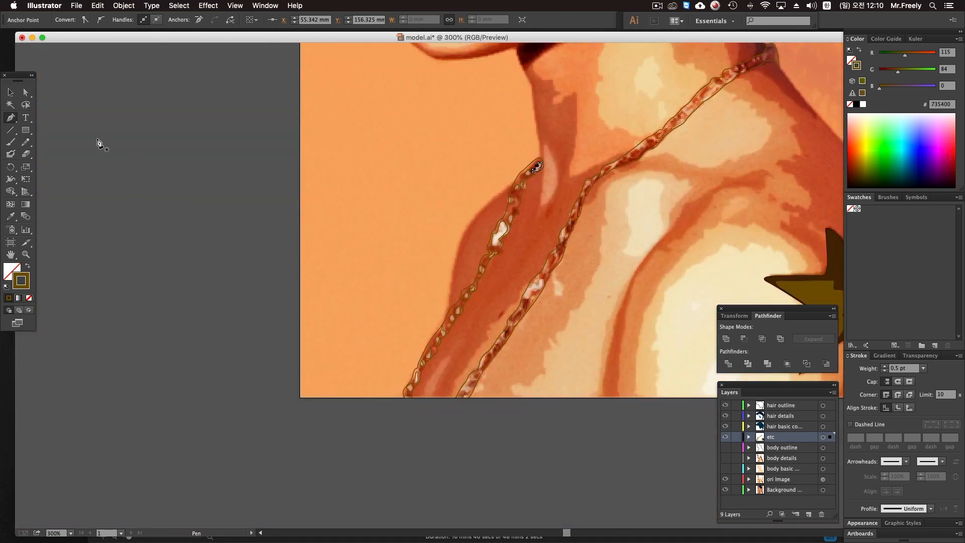
super+click(429, 217)
super+click(429, 218)
drag(583, 312, 478, 120)
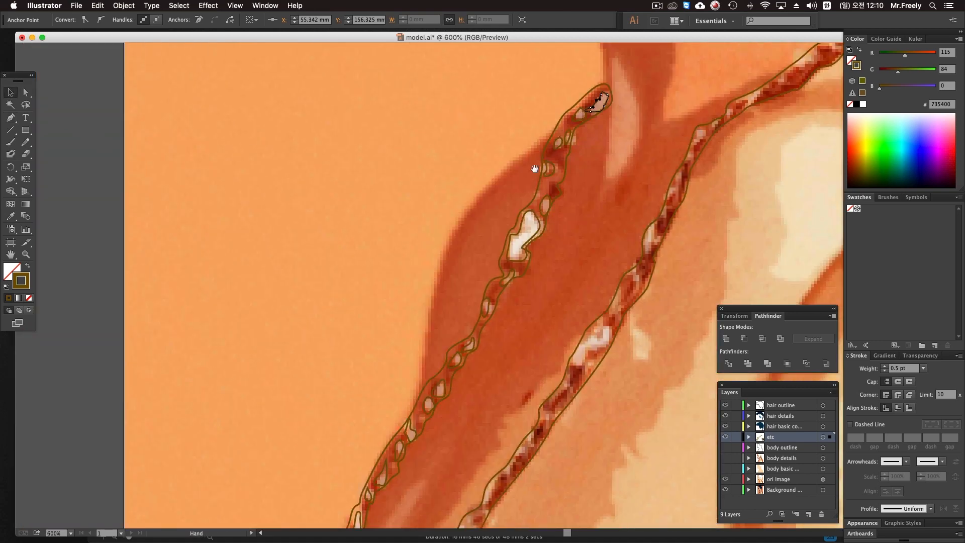
shift+click(574, 119)
shift+click(568, 133)
shift+click(550, 159)
shift+click(561, 140)
shift+click(547, 206)
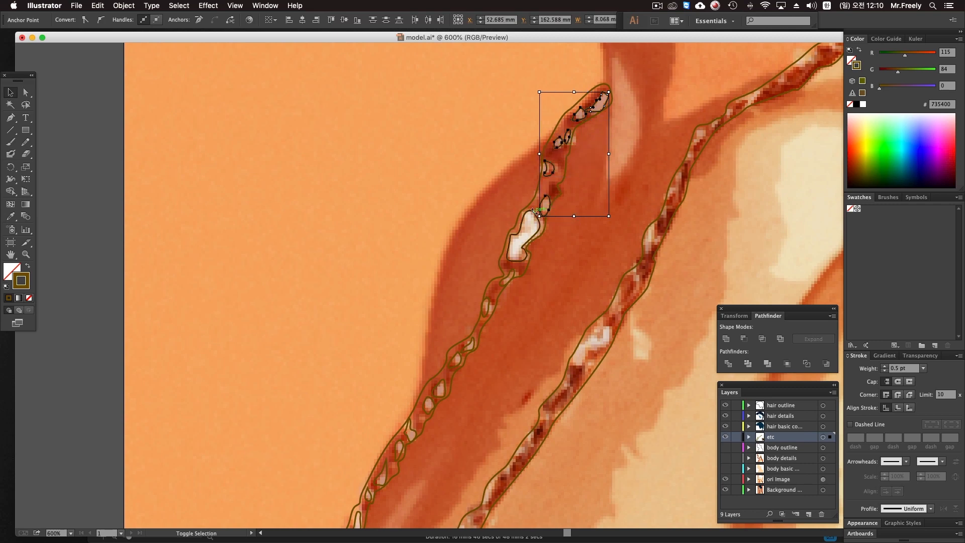
shift+click(532, 214)
scroll(538, 201, down, 5)
scroll(538, 201, left, 2)
shift+click(541, 164)
shift+click(521, 191)
shift+click(500, 231)
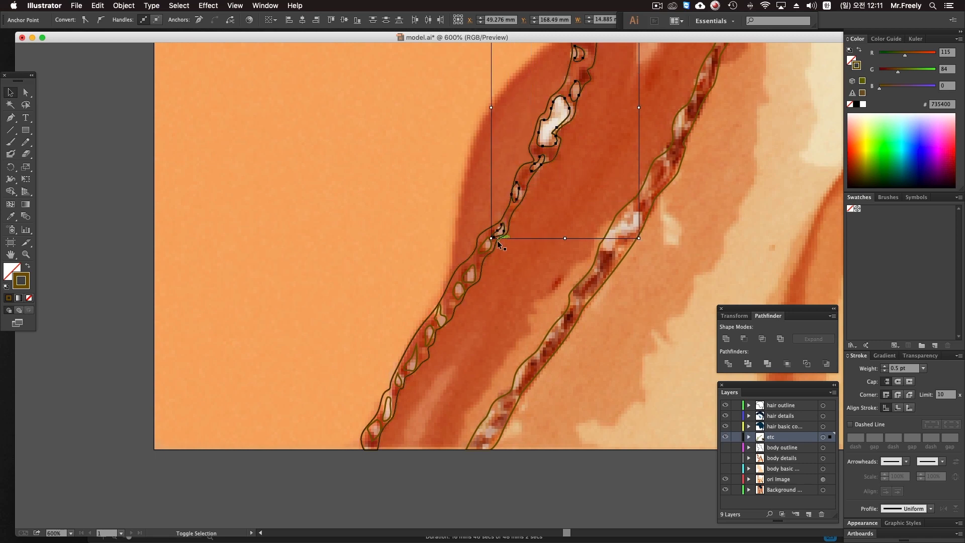
click(423, 233)
Lock the reference image and the left strand's outline, keeping the highlight shapes selectable.
alt+super+click(491, 263)
drag(452, 263, 464, 317)
drag(251, 226, 377, 303)
key(super+2)
drag(498, 308, 483, 274)
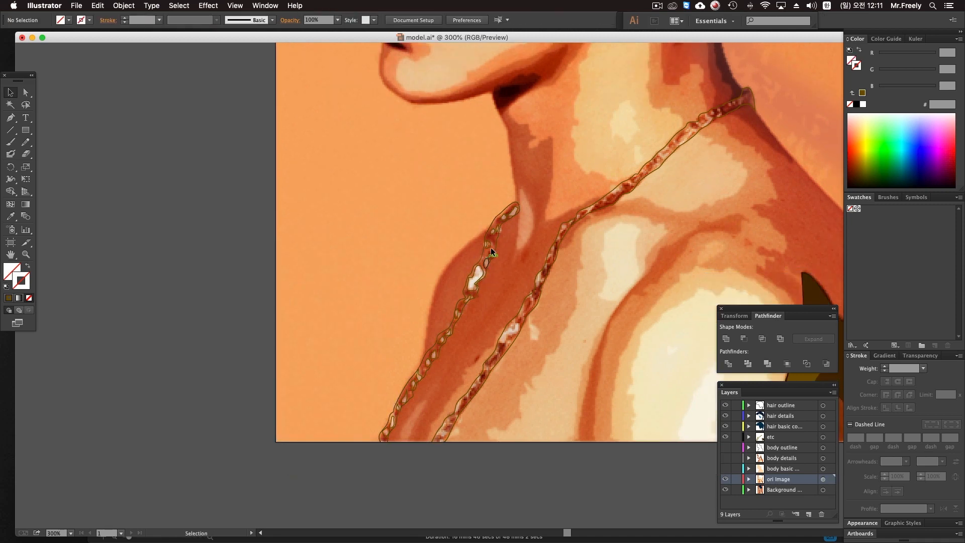
click(496, 221)
click(498, 210)
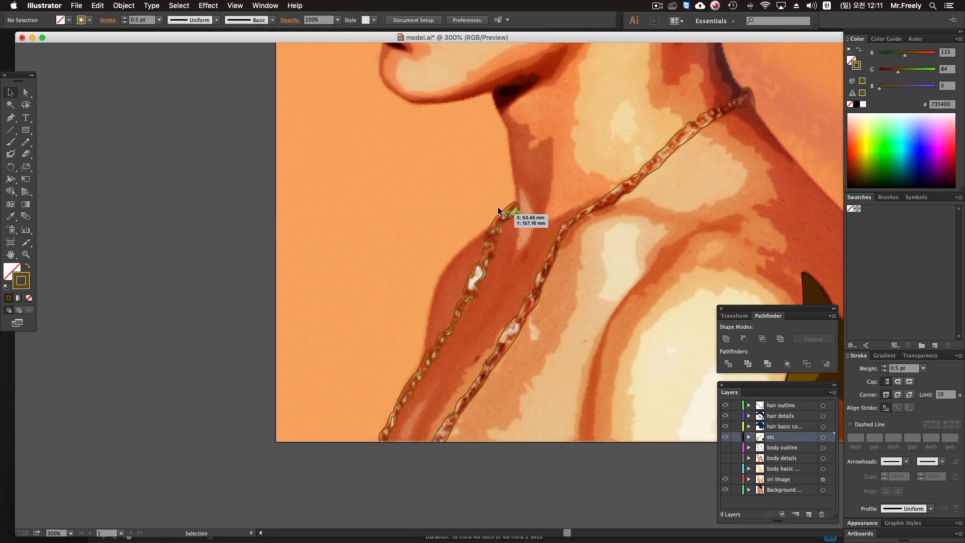
drag(520, 273, 518, 270)
drag(320, 238, 409, 442)
drag(467, 335, 412, 380)
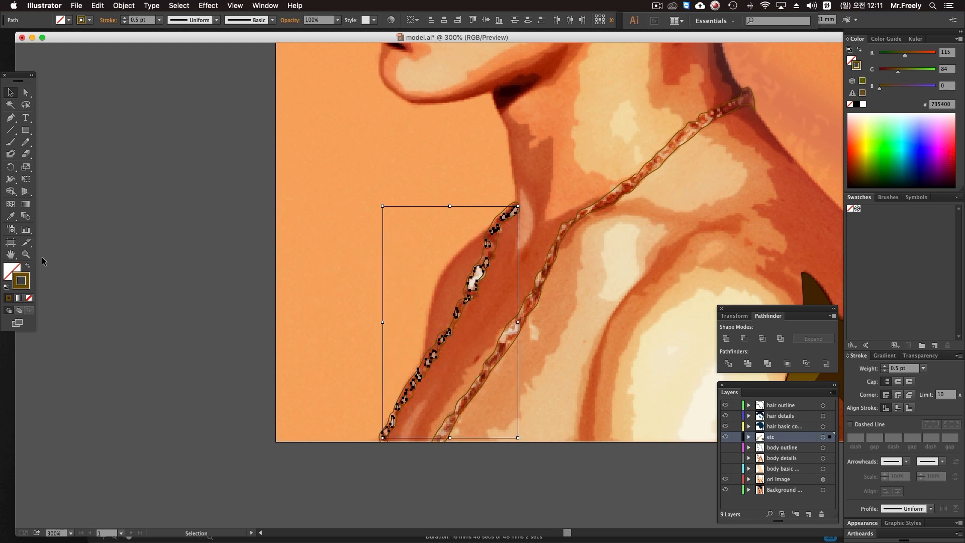
key(super+shift+a)
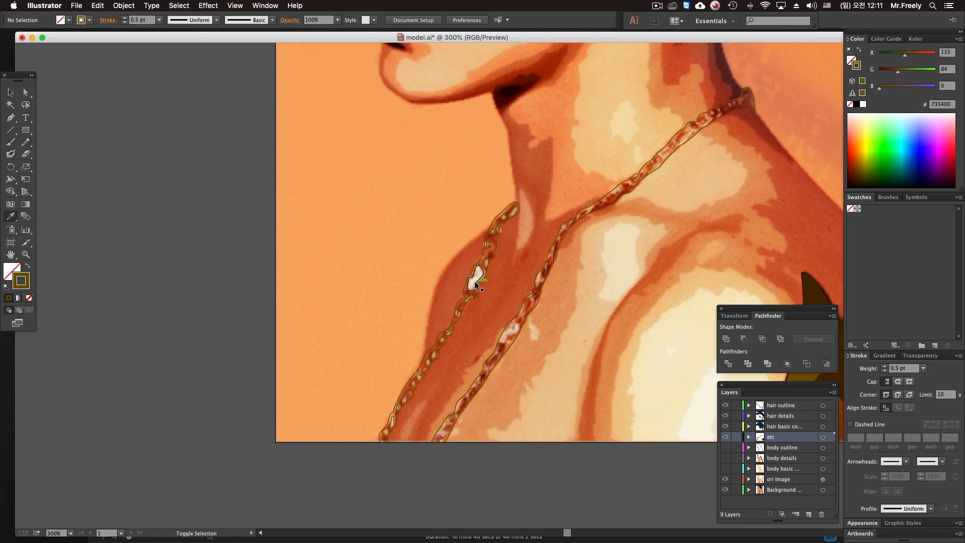
Select the left strand's upper highlight shapes and fill them with white and no stroke using the Eyedropper.
drag(420, 182, 518, 302)
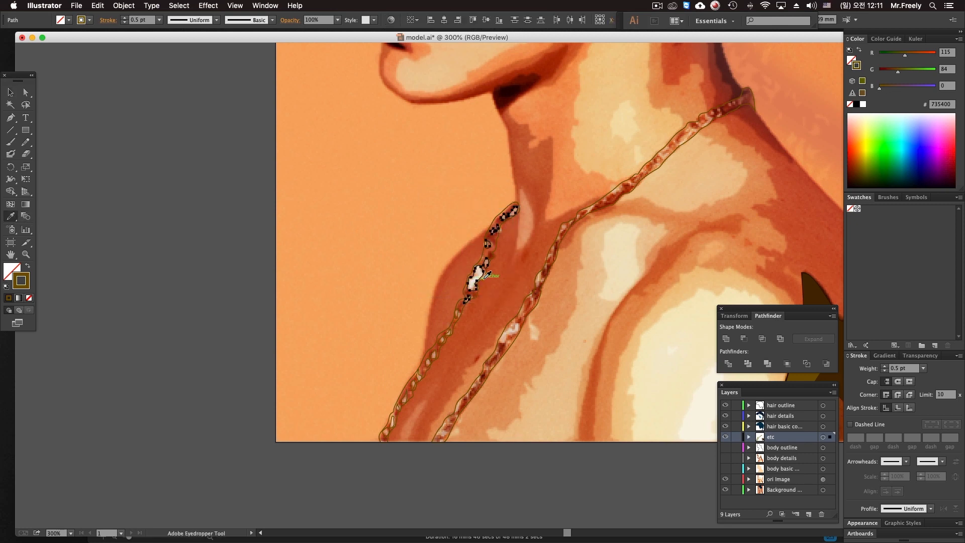
click(482, 272)
drag(519, 205, 462, 304)
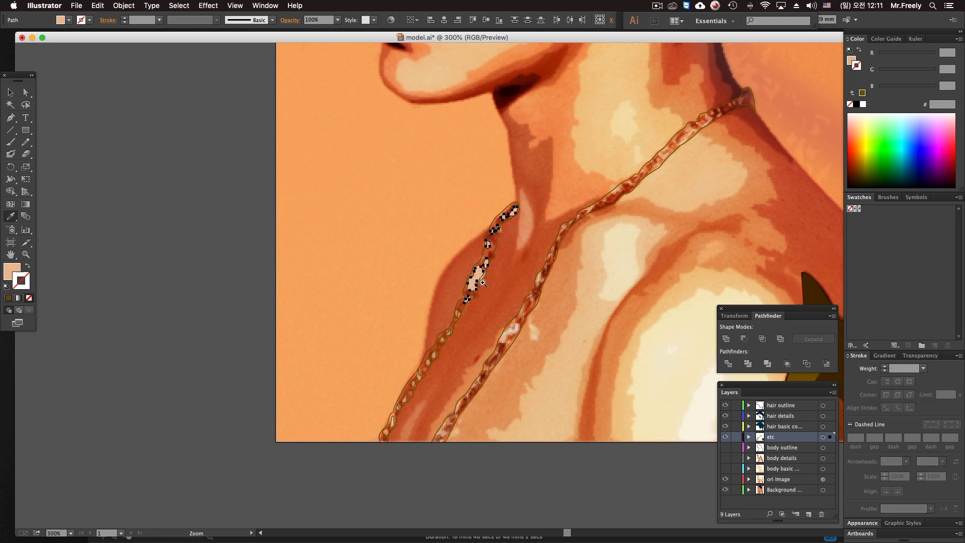
drag(437, 264, 463, 265)
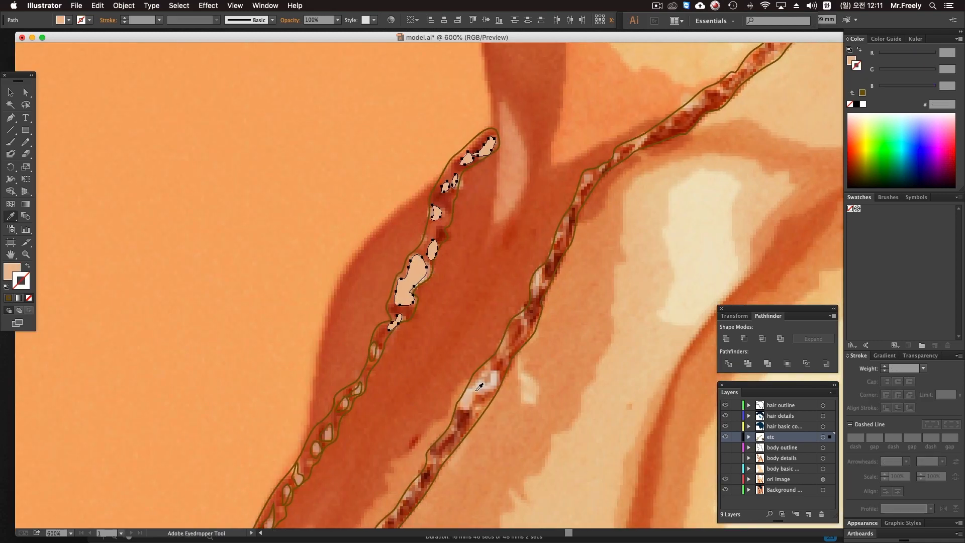
click(481, 384)
drag(481, 383, 508, 349)
click(523, 351)
Copy the white, strokeless fill onto the left strand's remaining lower highlights and deselect them.
drag(444, 334, 505, 273)
click(461, 261)
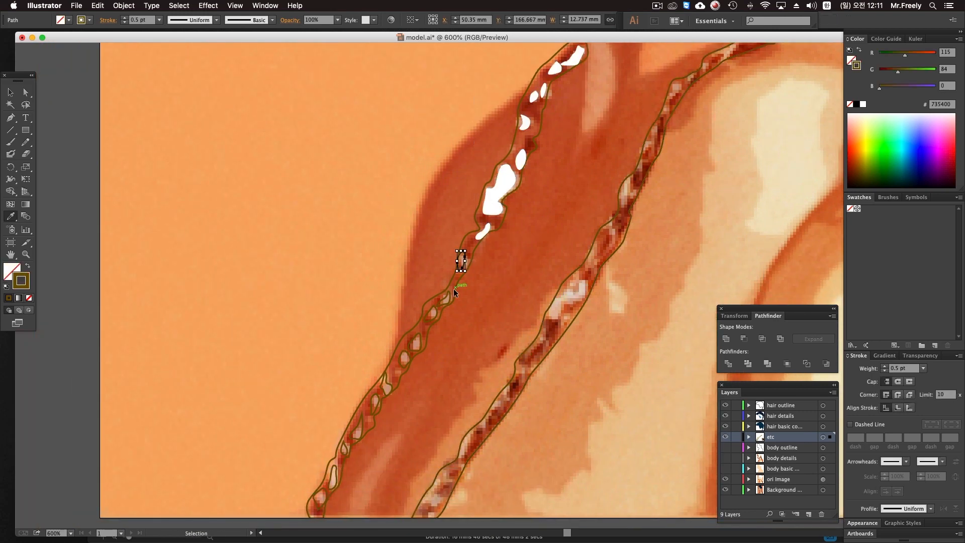
drag(477, 353, 477, 363)
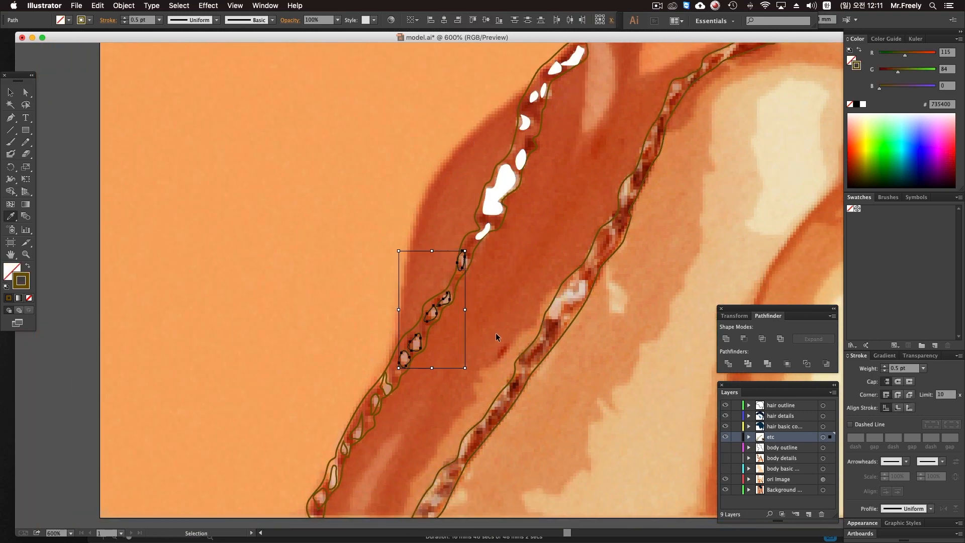
click(496, 202)
drag(369, 373, 411, 268)
drag(327, 255, 426, 423)
key(super+shift+a)
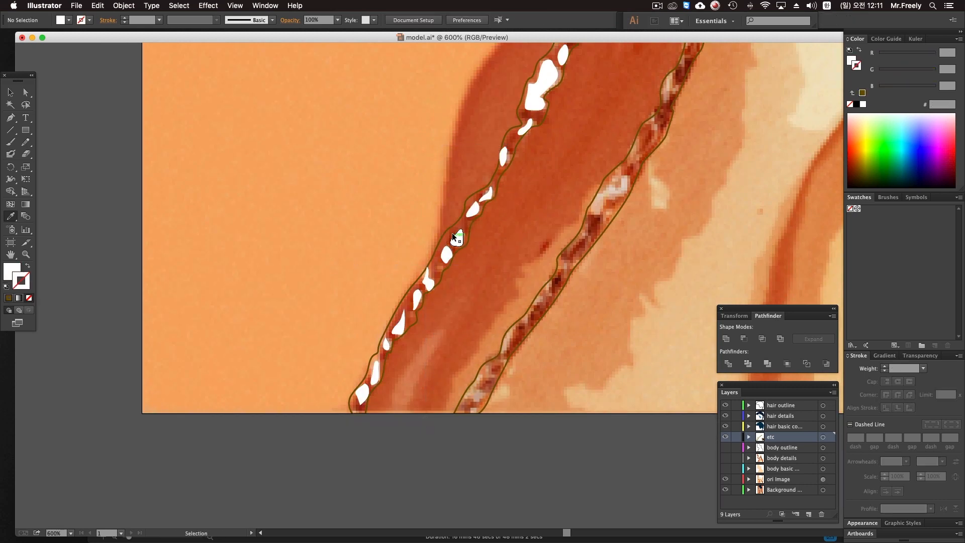
Unlock the locked image and strand outline, and clear the selection.
key(v)
drag(97, 210, 232, 264)
key(super+shift+a)
scroll(342, 246, up, 1)
scroll(342, 246, right, 1)
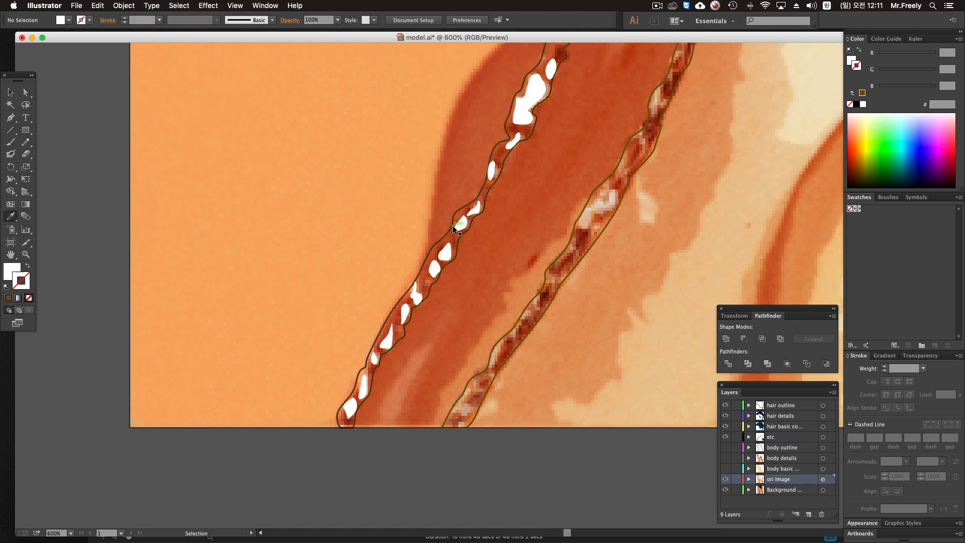
Fill the left strand's outline shape with a dark red-brown sampled from the right strand, without a stroke.
click(453, 225)
key(i)
click(571, 260)
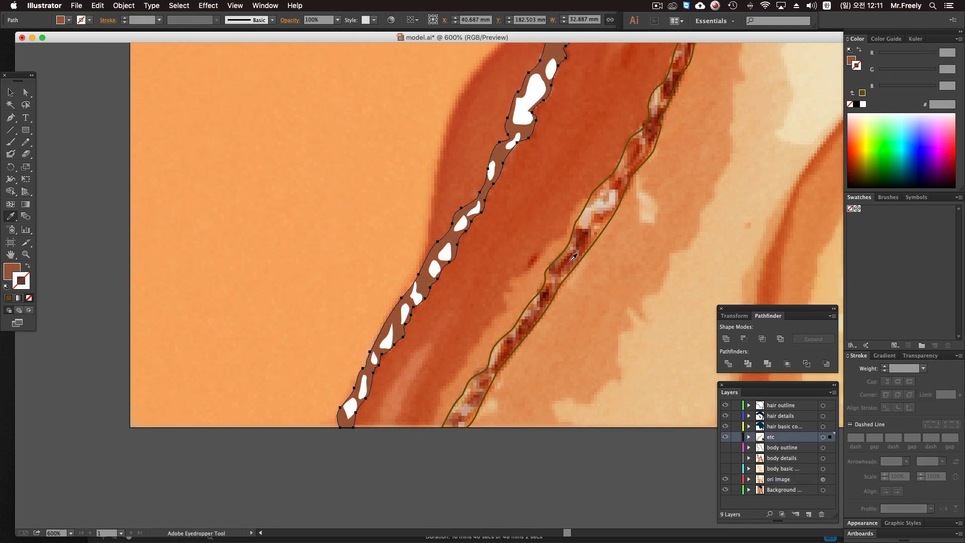
click(569, 258)
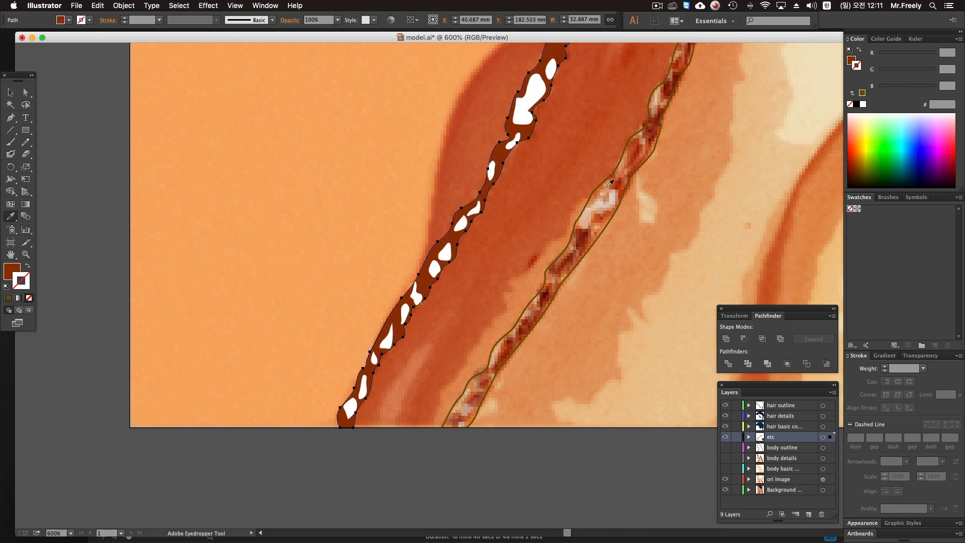
Clear the selection and examine the recoloured left strand and the unfinished right strand within the portrait.
key(super+shift+a)
alt+super+click(543, 244)
alt+super+click(543, 244)
alt+super+click(545, 244)
alt+super+click(544, 244)
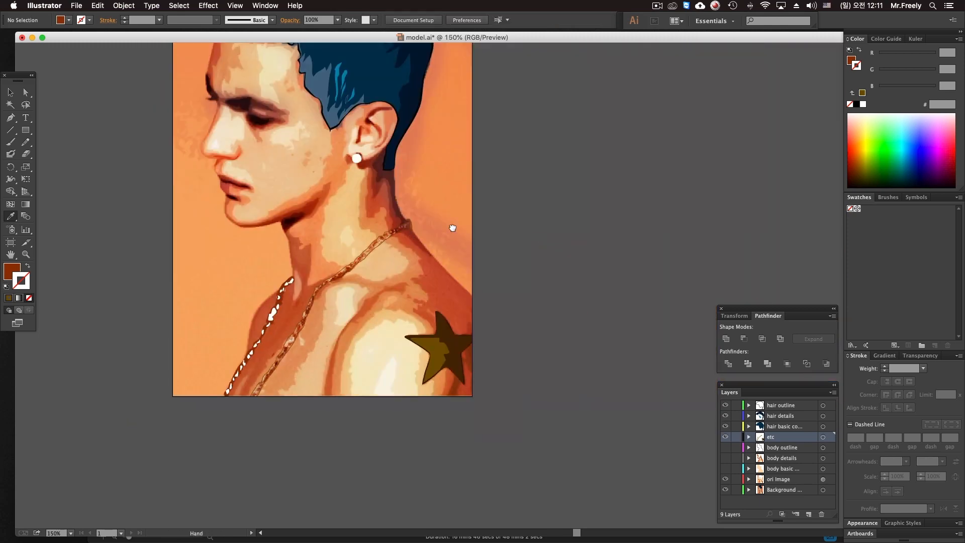
drag(409, 237, 511, 214)
super+click(397, 294)
super+click(477, 279)
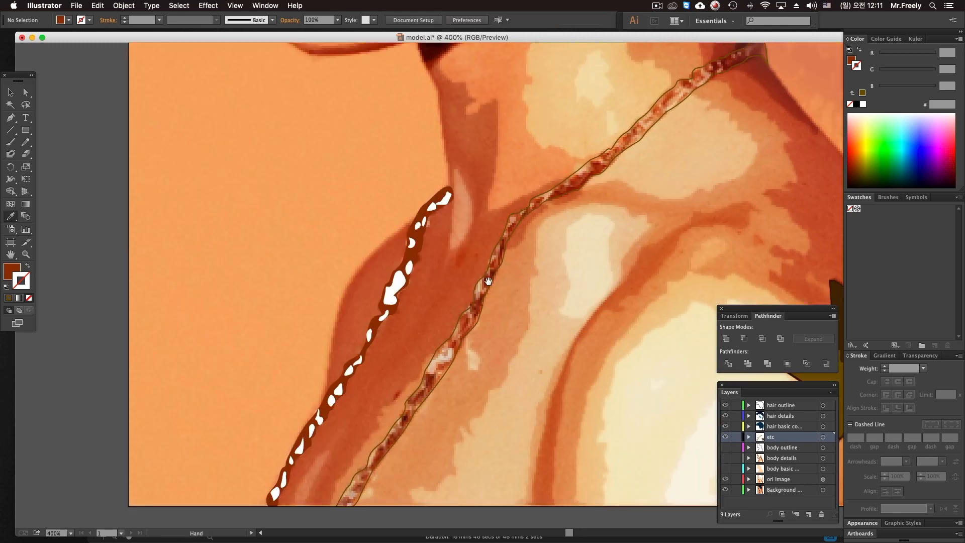
alt+super+click(477, 279)
Draw the lowest highlight on the right necklace strand with the Pen tool and give it the left strand's white, strokeless fill.
click(11, 118)
drag(388, 330, 487, 252)
super+click(479, 256)
super+click(476, 258)
super+click(396, 287)
drag(419, 429, 508, 260)
super+click(397, 366)
mouse_move(398, 363)
mouse_down()
mouse_move(434, 393)
mouse_move(402, 366)
mouse_move(416, 332)
mouse_up()
click(420, 325)
click(412, 339)
click(423, 354)
click(11, 217)
click(318, 267)
Trace the elongated white highlight just above the right strand's lowest highlight with the Pen tool.
click(11, 118)
scroll(402, 302, up, 2)
scroll(402, 302, right, 3)
drag(401, 332, 405, 337)
drag(430, 287, 401, 322)
drag(511, 282, 472, 324)
Trace two small white highlights directly above the elongated one on the right strand.
click(420, 300)
click(425, 284)
click(419, 300)
drag(417, 292, 404, 304)
click(411, 300)
click(397, 326)
click(411, 300)
scroll(451, 294, up, 3)
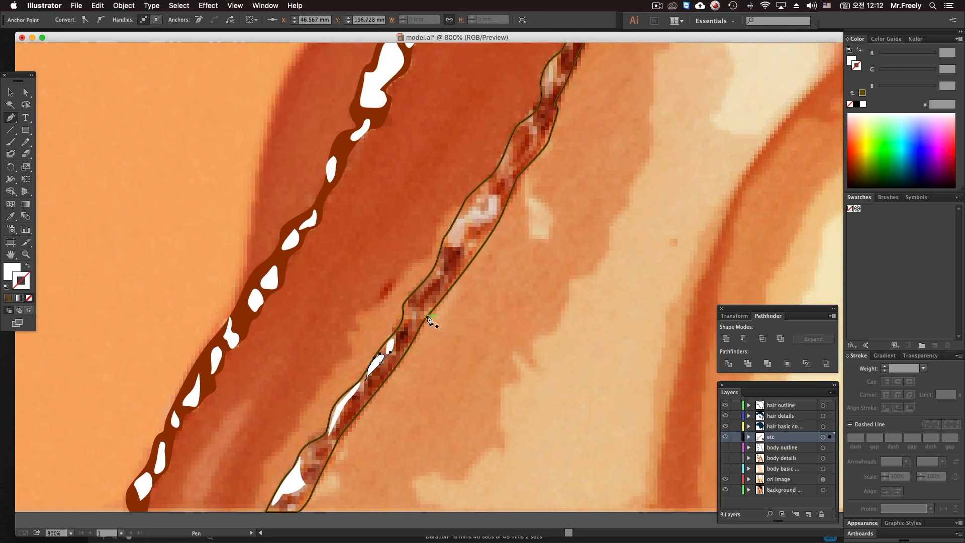
Trace the large curved highlight in the right strand's wide section and copy the white, strokeless fill onto it with the Eyedropper.
click(411, 309)
click(404, 330)
drag(415, 318, 444, 330)
super+click(444, 325)
drag(455, 261, 444, 310)
click(432, 304)
click(460, 267)
drag(461, 272, 448, 290)
drag(460, 285, 445, 305)
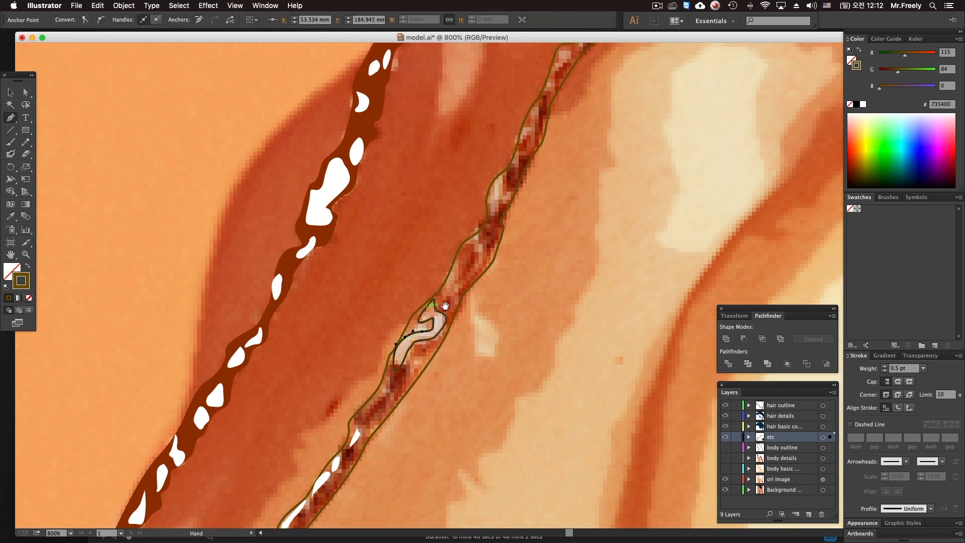
click(11, 217)
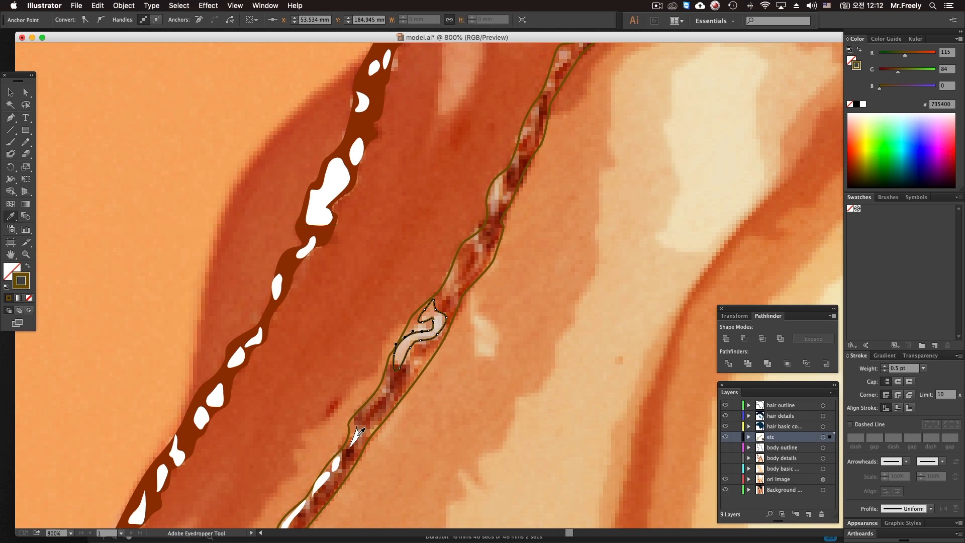
click(359, 431)
Trace a pointed white highlight just above the large curved one with the Pen tool.
key(p)
drag(492, 287, 450, 347)
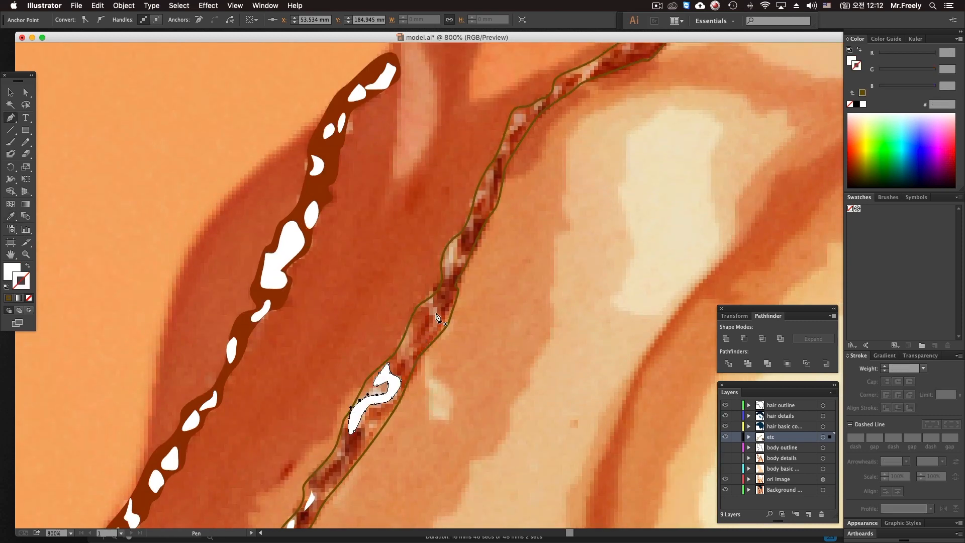
click(405, 332)
click(397, 358)
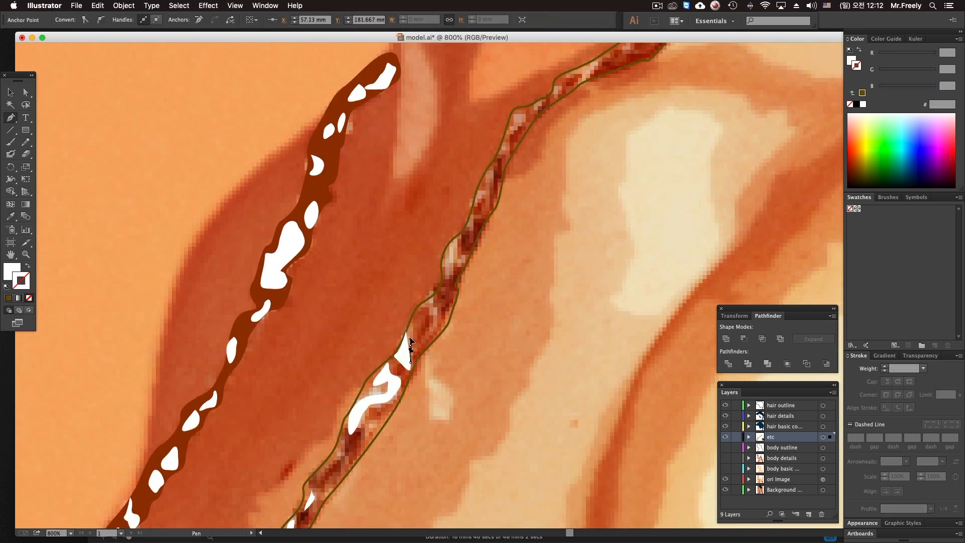
Trace the notched white highlight in the narrower bulge farther up the right strand.
drag(463, 281, 418, 310)
click(429, 290)
drag(420, 325, 430, 313)
click(432, 309)
click(436, 305)
click(428, 297)
click(429, 290)
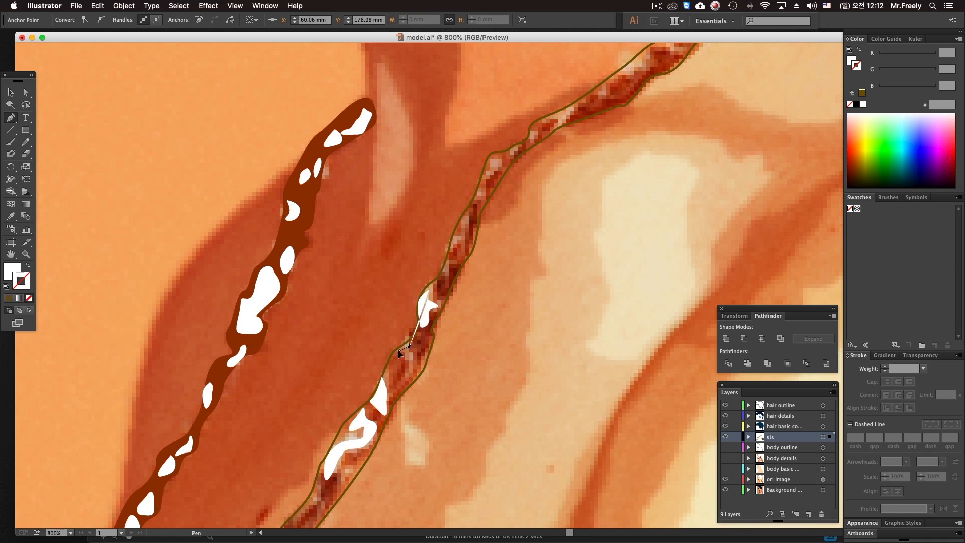
Trace narrow white highlights around the bulge and along the right strand's stretch below its bend.
drag(428, 290, 431, 293)
drag(401, 353, 354, 420)
click(355, 419)
drag(409, 309, 402, 326)
drag(410, 320, 391, 367)
click(392, 358)
click(401, 330)
click(408, 316)
mouse_move(400, 334)
mouse_down()
mouse_move(402, 344)
mouse_move(410, 321)
mouse_up()
click(404, 340)
click(408, 316)
Trace small white highlights around the bend where the right strand turns toward the neck, and clear the selection.
mouse_move(441, 280)
mouse_down()
mouse_move(432, 304)
mouse_move(436, 293)
mouse_move(417, 288)
mouse_move(380, 343)
mouse_move(393, 328)
mouse_up()
click(425, 287)
click(416, 301)
click(421, 309)
click(398, 331)
click(397, 336)
click(386, 342)
mouse_move(399, 330)
mouse_down()
mouse_move(426, 320)
mouse_move(402, 332)
mouse_up()
click(390, 334)
click(387, 341)
click(393, 339)
key(super+shift+a)
Trace white highlights along the first part of the right strand's diagonal section past the bend.
click(388, 335)
click(400, 337)
click(411, 334)
mouse_move(464, 306)
mouse_down()
mouse_move(394, 357)
mouse_move(390, 343)
mouse_move(379, 351)
mouse_up()
key(super+shift+a)
click(387, 350)
click(378, 363)
click(388, 361)
drag(419, 329, 380, 361)
key(super+shift+a)
Trace further separate white highlights in the middle of the right strand's diagonal section.
click(401, 343)
mouse_move(391, 361)
mouse_down()
mouse_move(377, 363)
mouse_move(413, 366)
mouse_move(410, 351)
mouse_move(388, 370)
mouse_move(416, 356)
mouse_move(407, 362)
mouse_up()
click(410, 338)
click(402, 343)
key(super+shift+a)
click(395, 351)
click(401, 347)
click(394, 350)
key(super+shift+a)
Trace slanted white highlights in the upper part of the right strand's diagonal section, deselecting after each.
click(387, 369)
drag(403, 365, 391, 374)
mouse_move(459, 321)
mouse_down()
mouse_move(414, 360)
mouse_move(417, 338)
mouse_move(414, 375)
mouse_move(437, 346)
mouse_move(424, 366)
mouse_move(427, 354)
mouse_up()
key(super+shift+a)
click(435, 326)
click(410, 351)
key(super+shift+a)
Trace the long and hook-shaped white highlights where the right strand approaches the back of the neck.
click(423, 350)
click(410, 365)
click(397, 382)
drag(446, 343, 445, 332)
drag(443, 331, 458, 326)
drag(465, 328, 446, 371)
click(404, 386)
drag(441, 365, 433, 373)
click(435, 361)
click(405, 390)
drag(449, 328, 411, 385)
Trace small white highlights close to the right strand's neck end and undo the last two edits.
click(401, 387)
click(421, 378)
click(421, 382)
drag(443, 356, 422, 381)
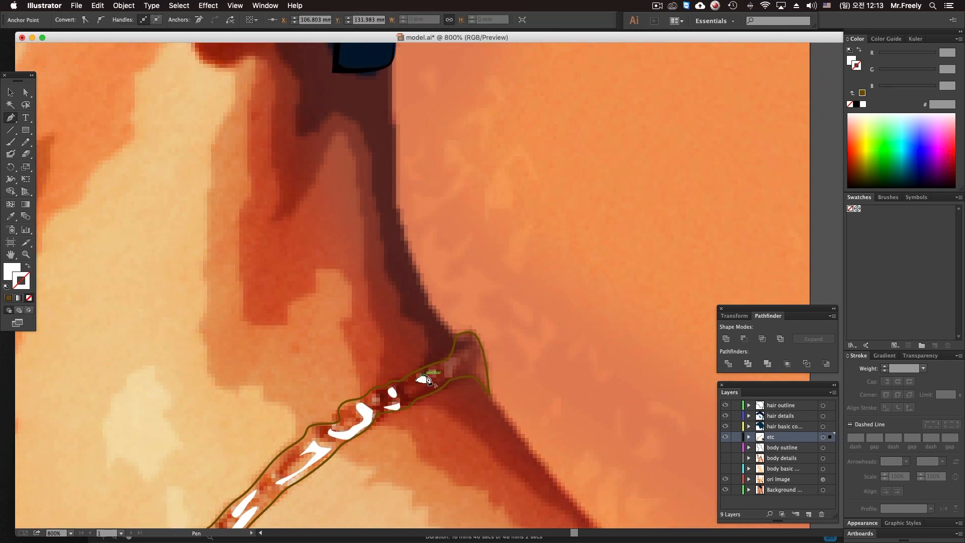
key(super+z)
key(super+z)
Trace the final slanted white highlight at the neck end of the right strand.
super+click(458, 370)
click(450, 363)
mouse_move(442, 373)
mouse_down()
mouse_move(461, 360)
mouse_move(444, 376)
mouse_up()
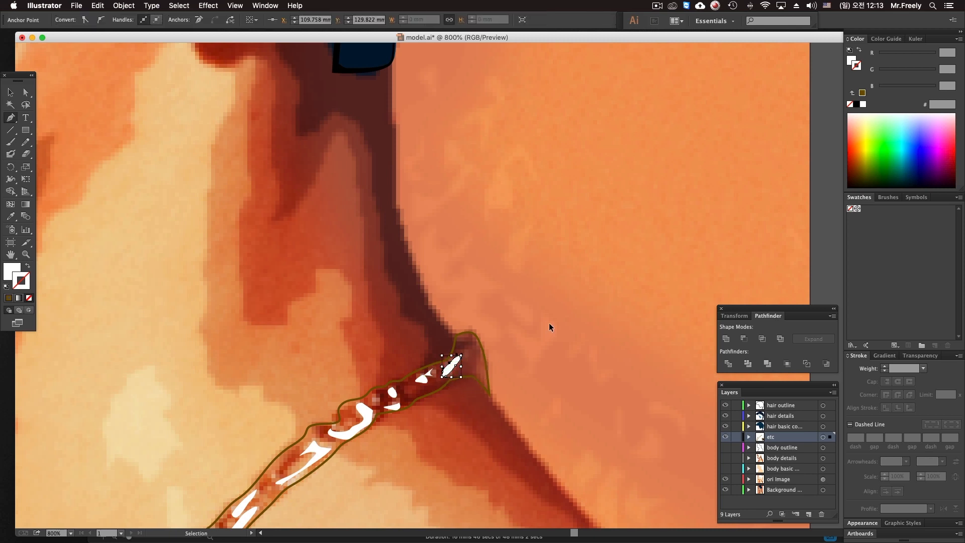
Deselect the finished highlight and select the right strand's outline for colour sampling with the Eyedropper.
super+click(550, 328)
super+click(470, 336)
click(11, 216)
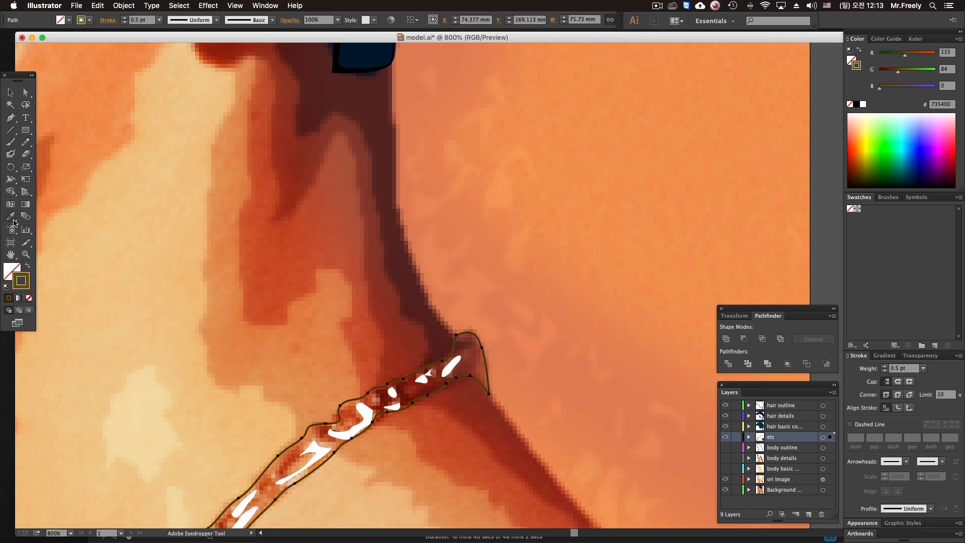
Try filling the right strand's outline with a muted red and a near-black red sampled from the underlying image.
click(470, 352)
alt+super+click(468, 354)
alt+super+click(465, 355)
alt+super+click(464, 356)
alt+super+click(464, 356)
alt+super+click(464, 357)
drag(300, 237, 365, 274)
drag(471, 177, 506, 216)
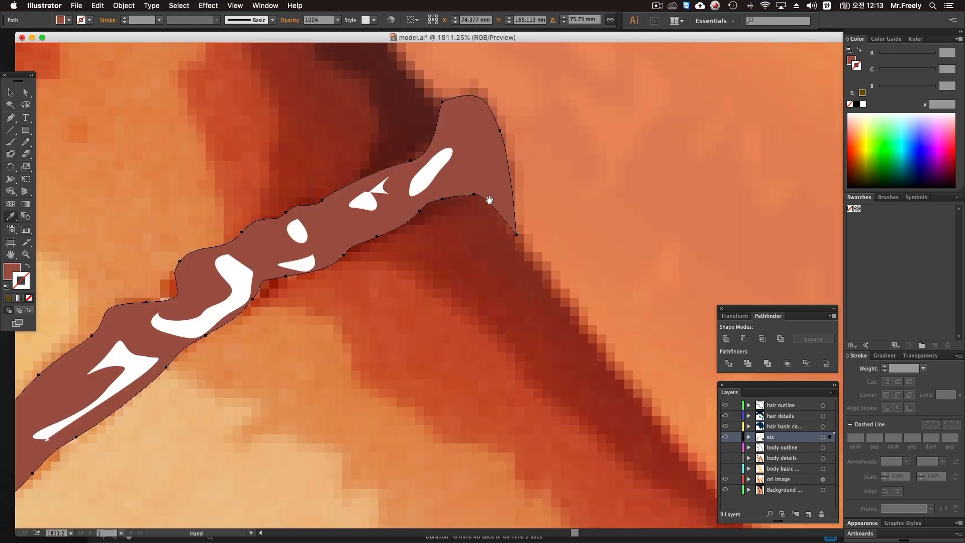
click(449, 200)
Fill the right strand's outline with a strokeless dark red-brown matching the left strand using the Eyedropper.
alt+super+click(437, 217)
alt+super+click(437, 218)
alt+super+click(437, 218)
alt+super+click(437, 218)
alt+super+click(438, 217)
alt+super+click(438, 218)
drag(417, 266, 485, 154)
alt+super+click(414, 391)
alt+super+click(413, 391)
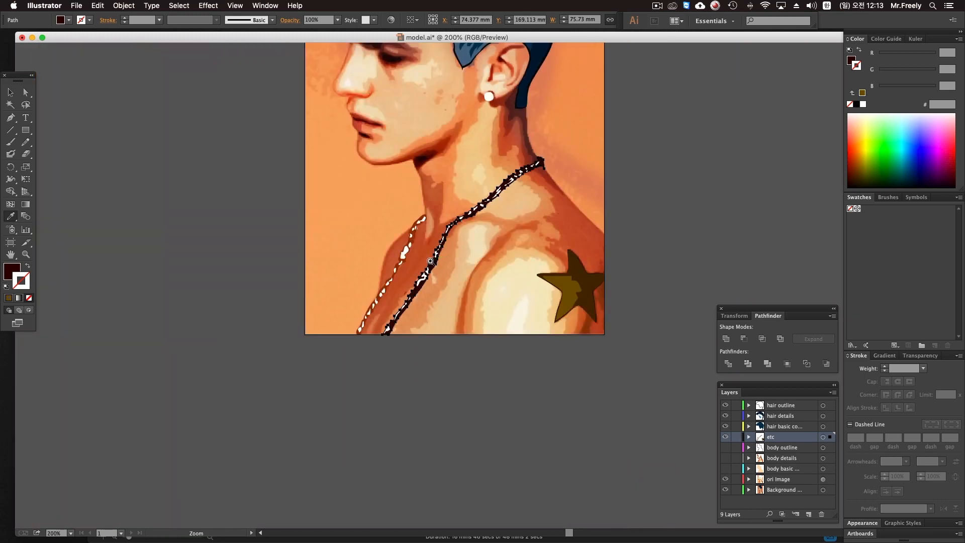
super+click(431, 260)
super+click(431, 260)
click(427, 289)
Deselect the right strand and review the finished necklace in the whole portrait at 100% zoom.
alt+super+click(439, 268)
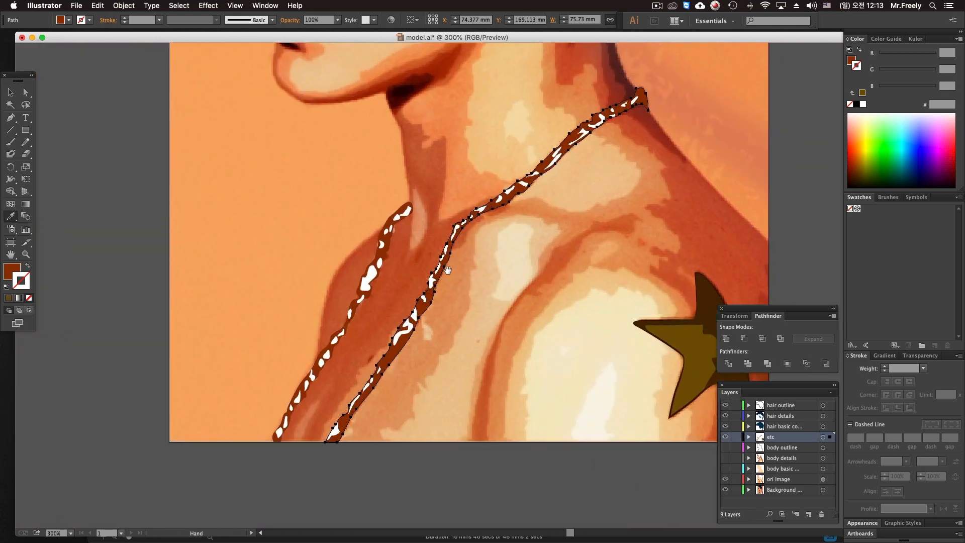
alt+super+click(451, 270)
alt+super+click(451, 270)
drag(451, 270, 474, 288)
click(10, 92)
click(330, 285)
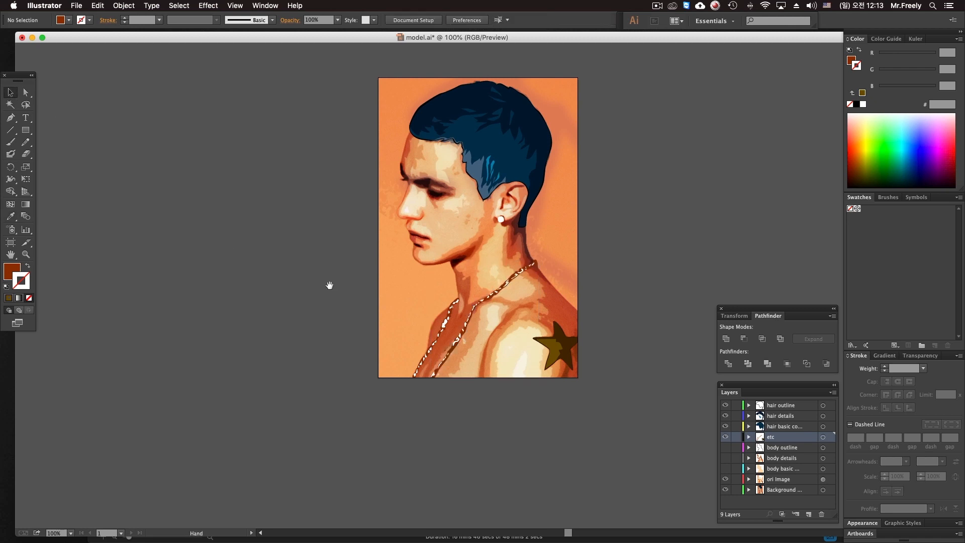
drag(330, 285, 343, 356)
drag(669, 411, 661, 339)
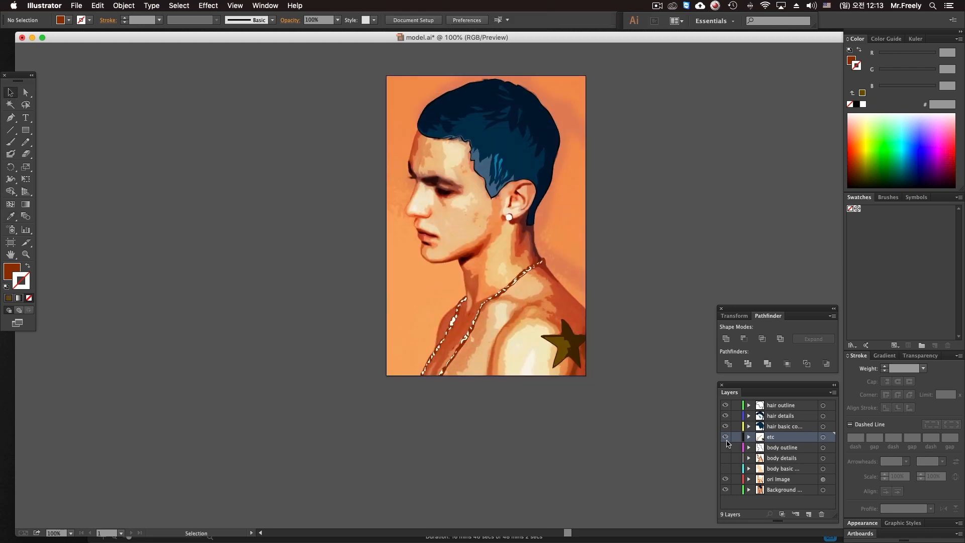
drag(600, 396, 599, 443)
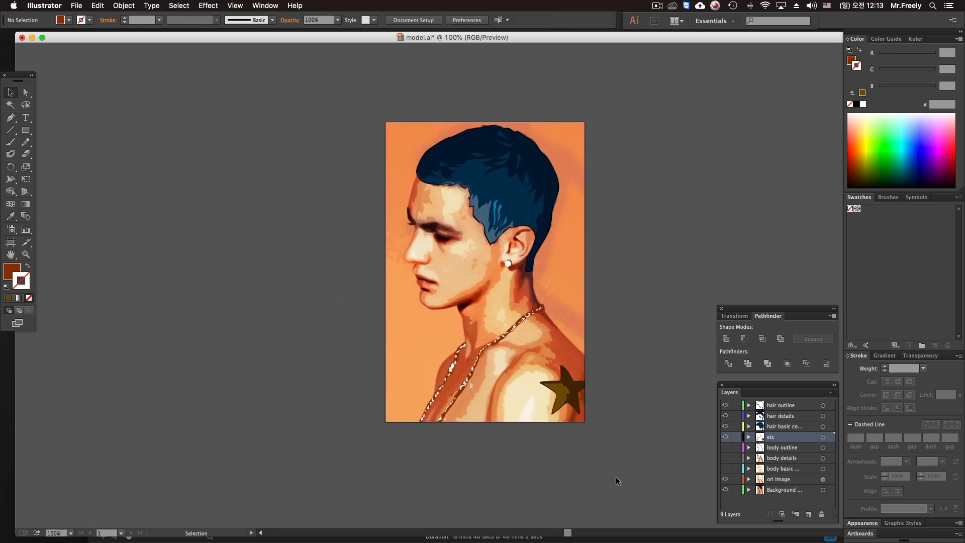
Hide the three hair layers and inspect all artwork on the etc layer against the reference image.
drag(726, 405, 727, 418)
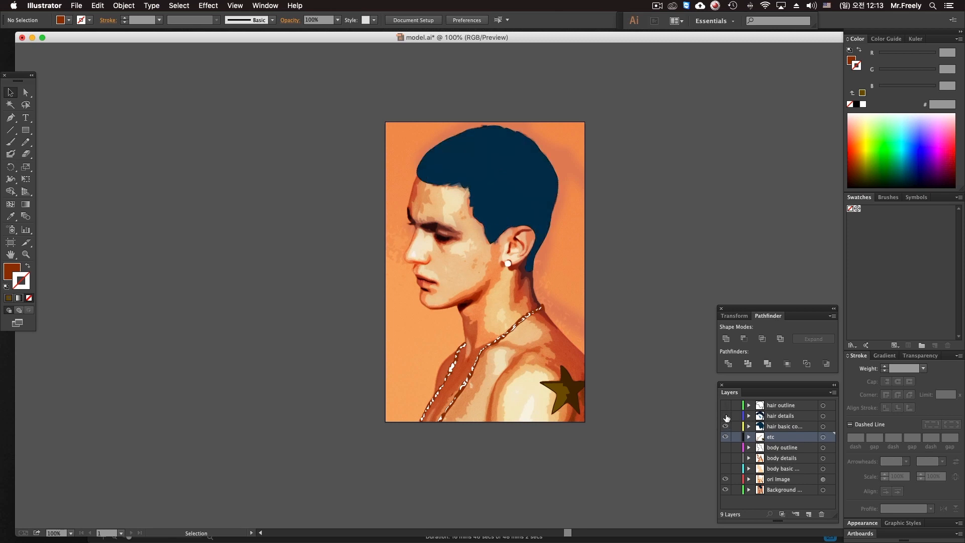
click(725, 426)
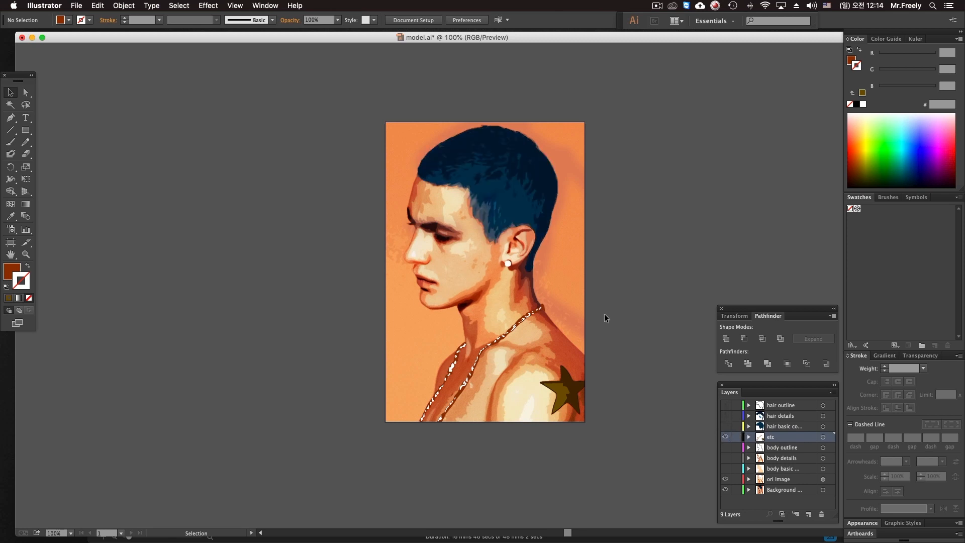
drag(347, 224, 638, 533)
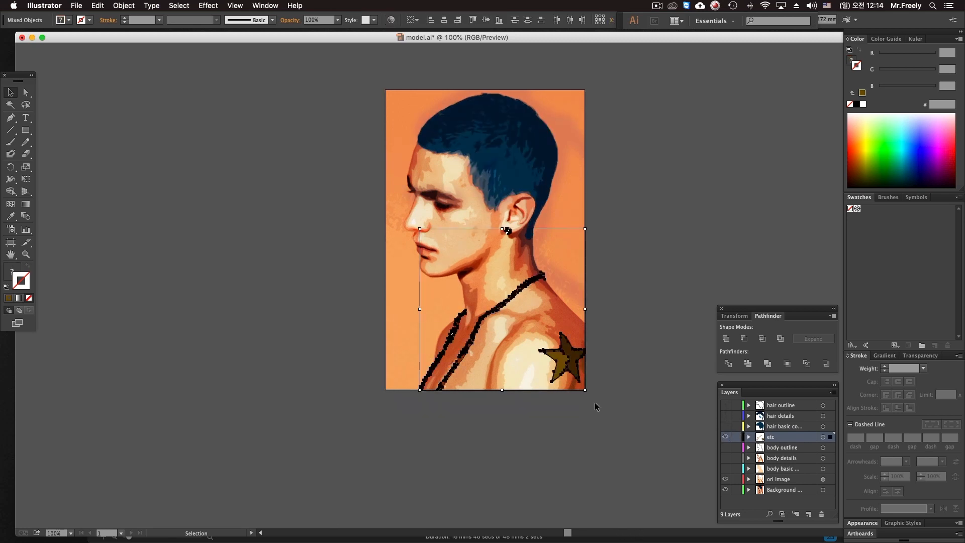
click(726, 437)
click(726, 437)
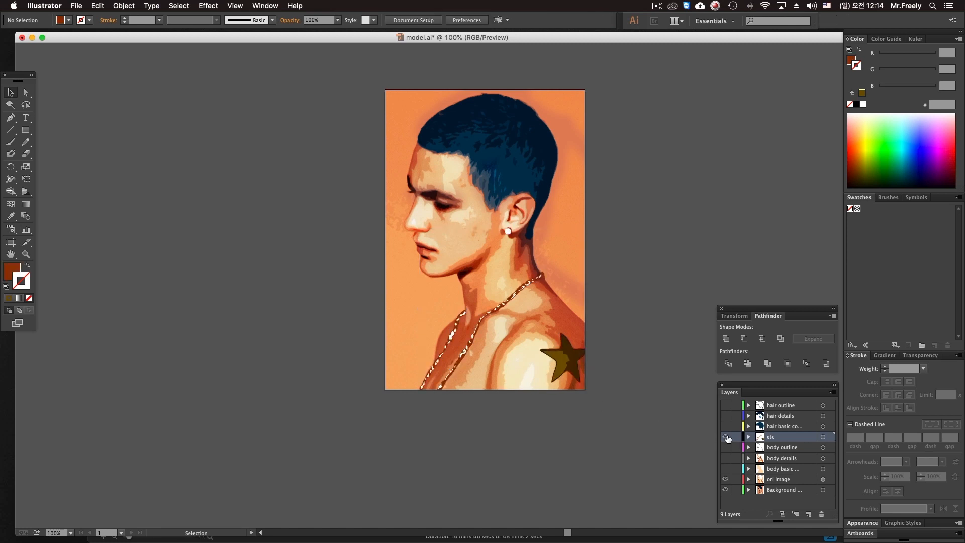
key(super+a)
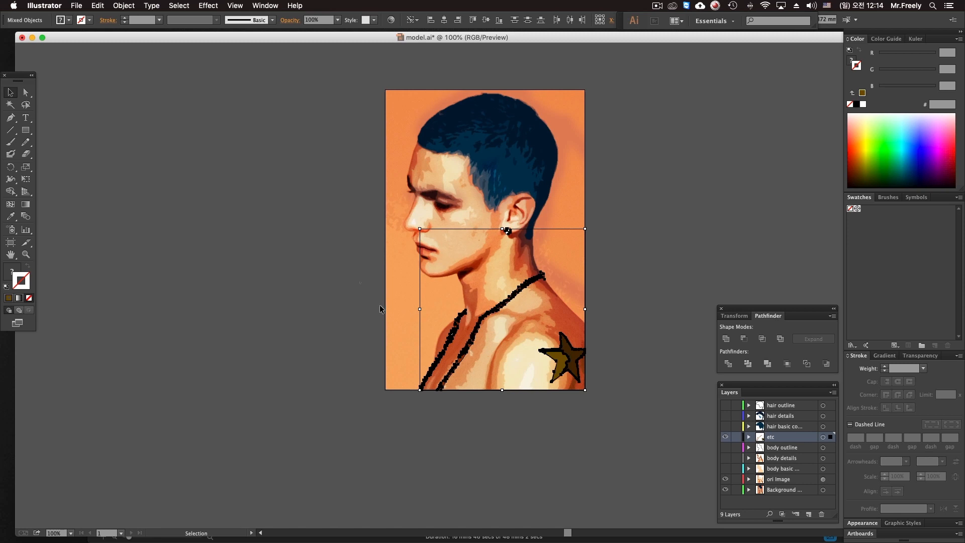
click(667, 454)
Show all body and hair layers, and hide the ori Image and Background reference layers.
drag(723, 446, 725, 469)
drag(725, 427, 726, 405)
click(727, 490)
click(727, 480)
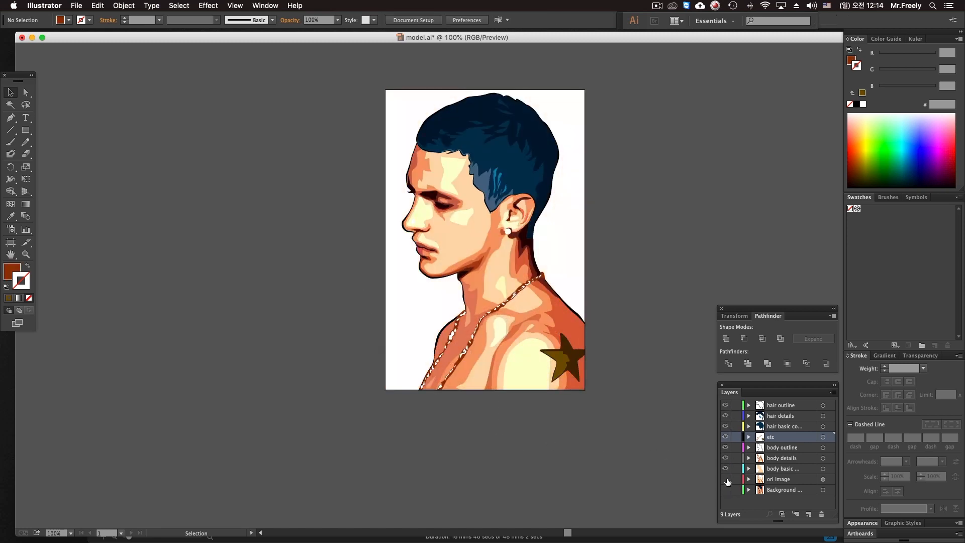
Examine the face, necklaces and star tattoo of the complete vector portrait up close and from a distance.
alt+super+click(456, 335)
alt+super+click(456, 336)
drag(484, 340, 515, 415)
super+click(482, 326)
super+click(482, 326)
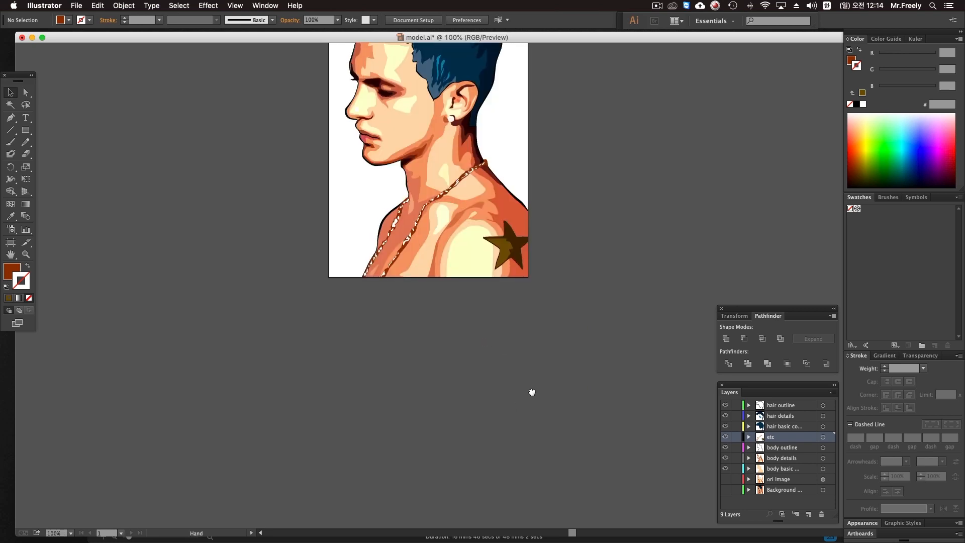
drag(446, 247, 526, 367)
super+click(522, 314)
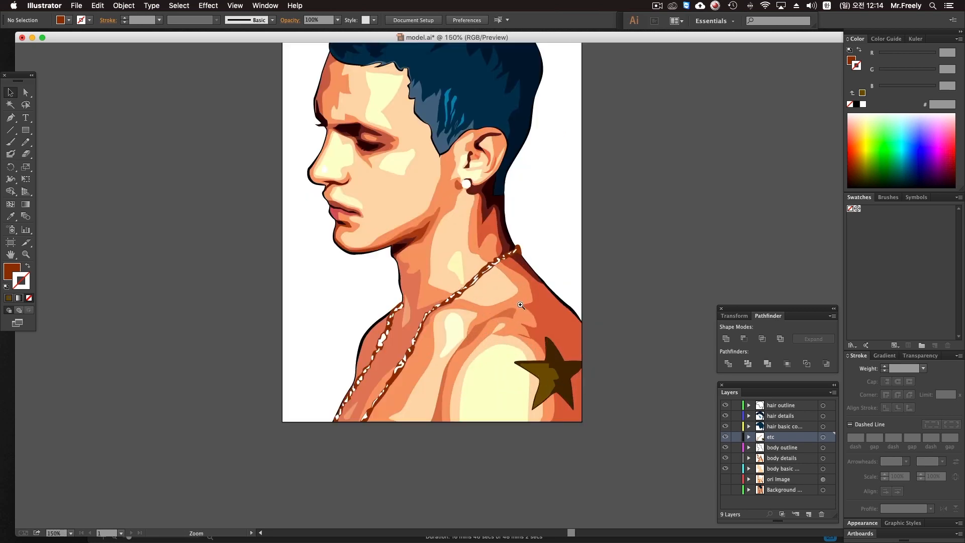
alt+super+click(544, 326)
alt+super+click(544, 326)
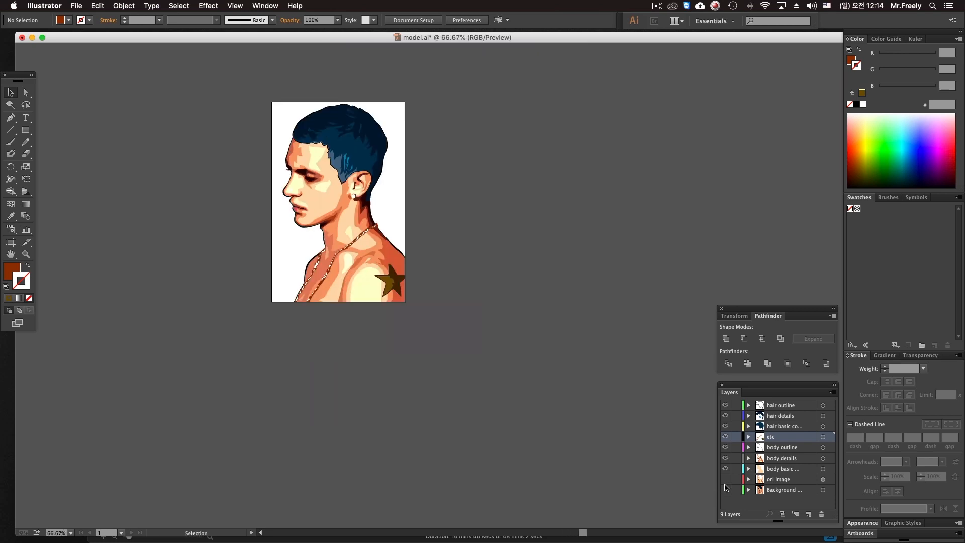
Toggle the ori Image and Background layers to compare the reference images with the vector portrait.
click(726, 480)
drag(422, 293, 564, 391)
click(725, 490)
click(725, 490)
click(725, 479)
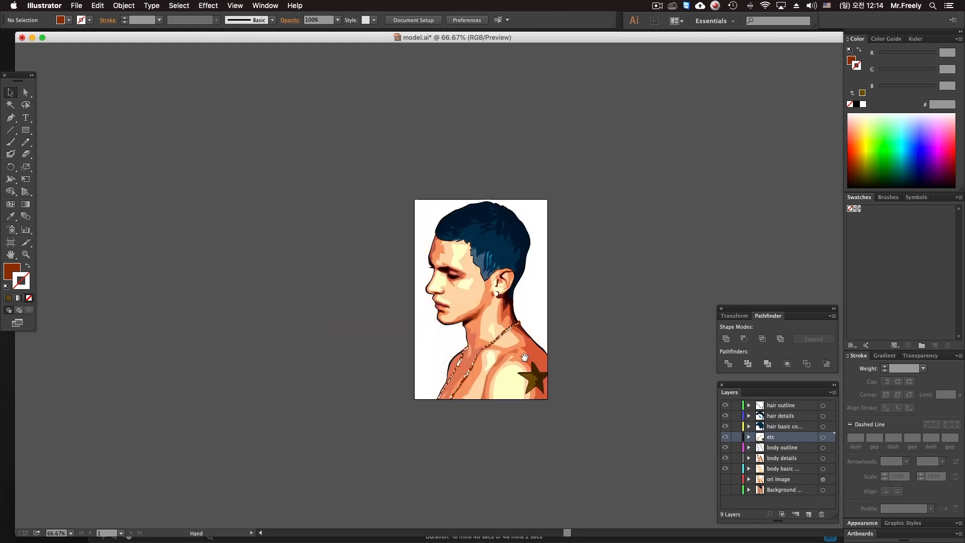
Draw a strokeless dark red-brown rectangle about 140 mm wide that covers the whole artboard.
drag(489, 331, 529, 351)
alt+super+click(530, 351)
drag(423, 339, 513, 379)
drag(383, 281, 380, 279)
click(25, 130)
double_click(10, 254)
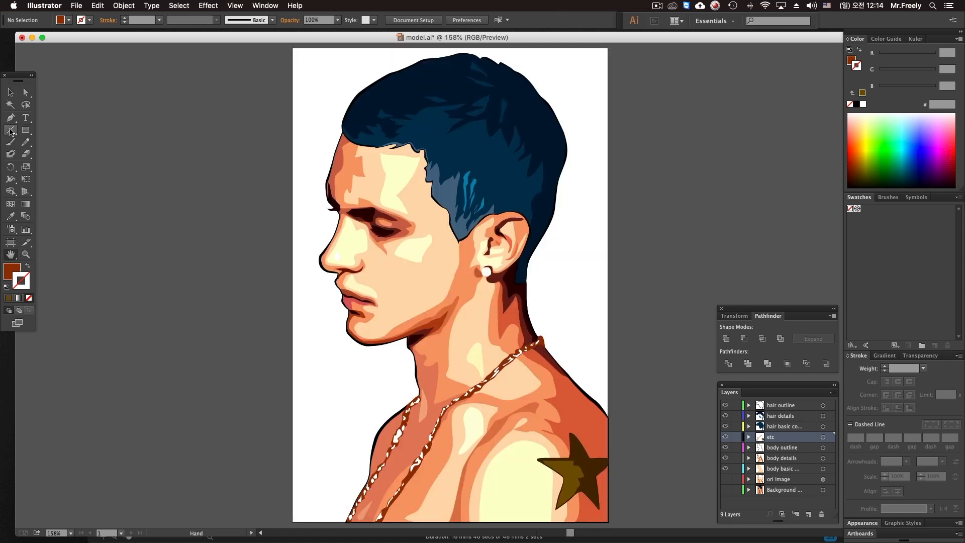
alt+super+click(525, 191)
drag(288, 180, 446, 78)
drag(386, 47, 687, 497)
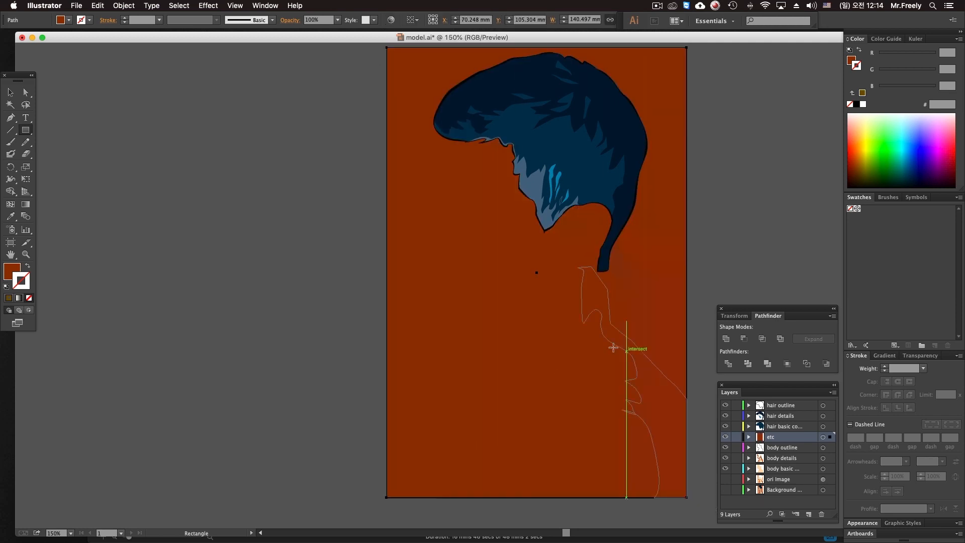
Move the rectangle onto a new layer named bg, placed directly above the ori Image layer.
click(25, 93)
click(11, 93)
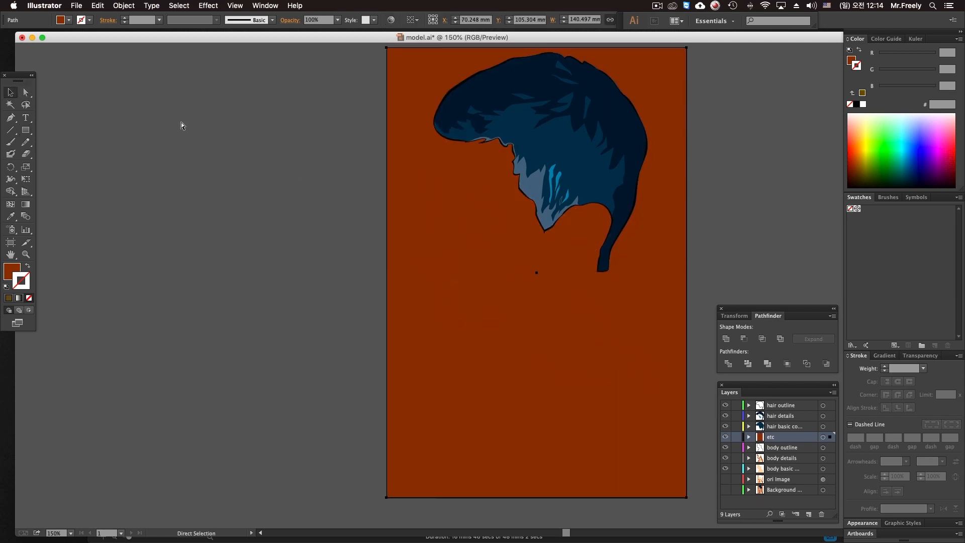
key(super+x)
click(779, 479)
click(809, 514)
double_click(778, 480)
text(bg)
key(Return)
key(super+f)
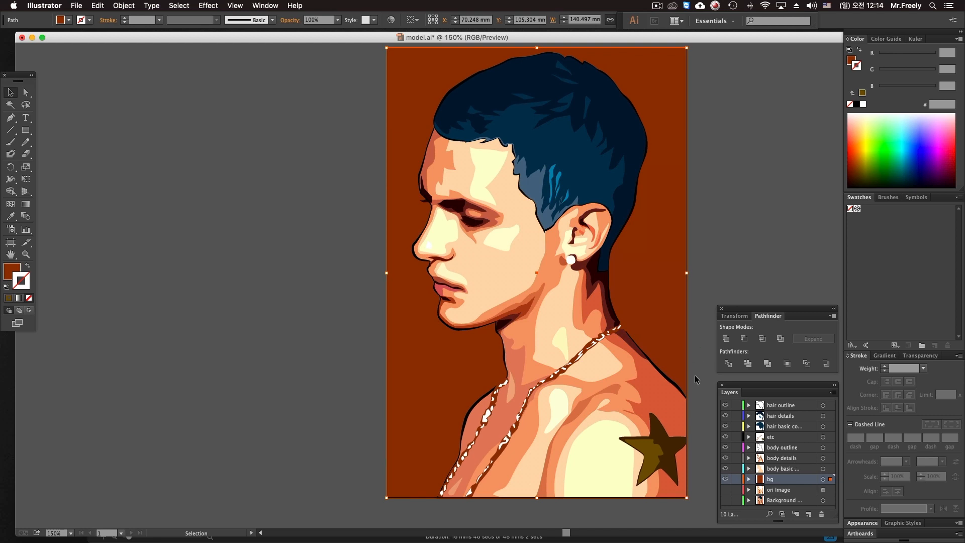
Select the background rectangle with the whole portrait in view and try bright green and blue fills.
click(128, 274)
key(super+space)
alt+super+click(361, 284)
drag(361, 280, 179, 288)
super+click(340, 305)
drag(342, 305, 304, 327)
click(340, 318)
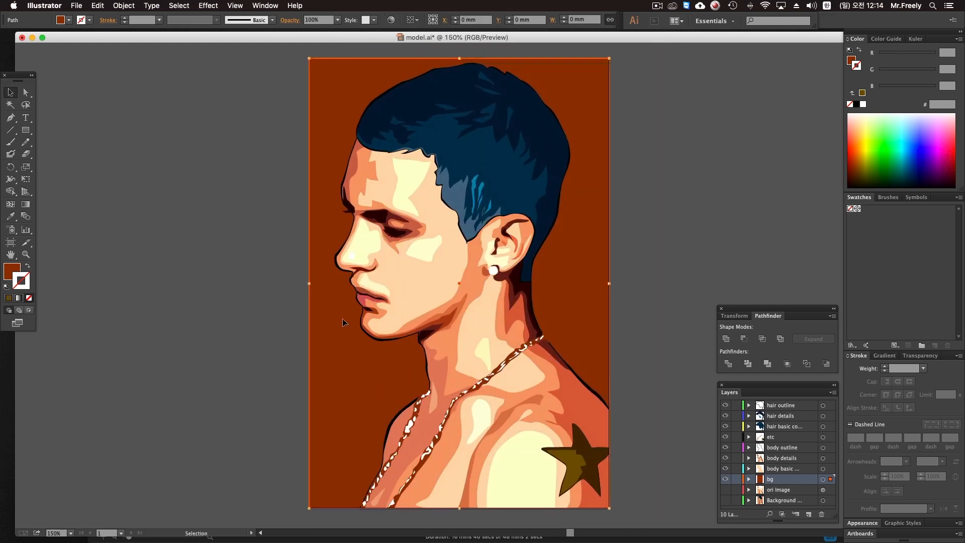
click(9, 267)
click(870, 141)
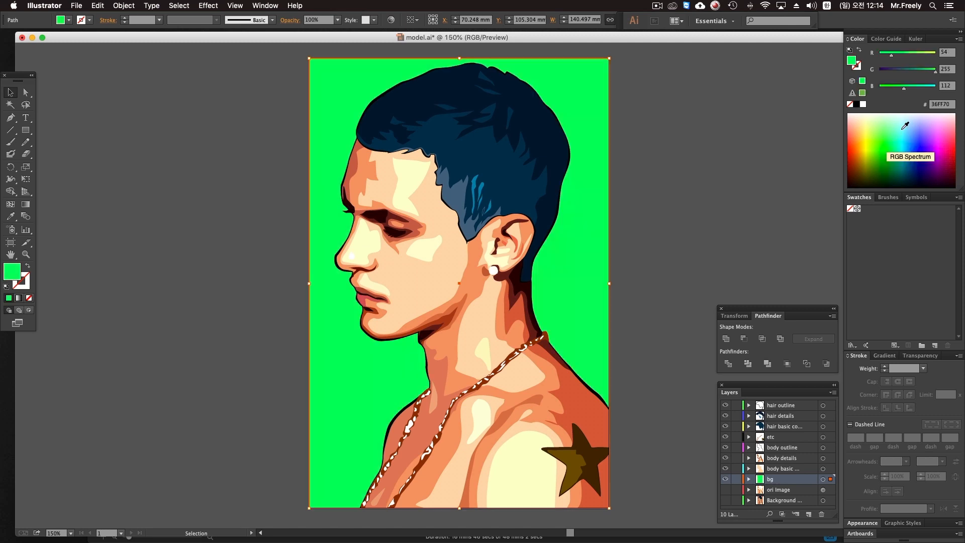
click(906, 141)
click(914, 146)
Try filling the background rectangle with dark brown and with orange E39800.
click(894, 165)
click(876, 176)
click(862, 173)
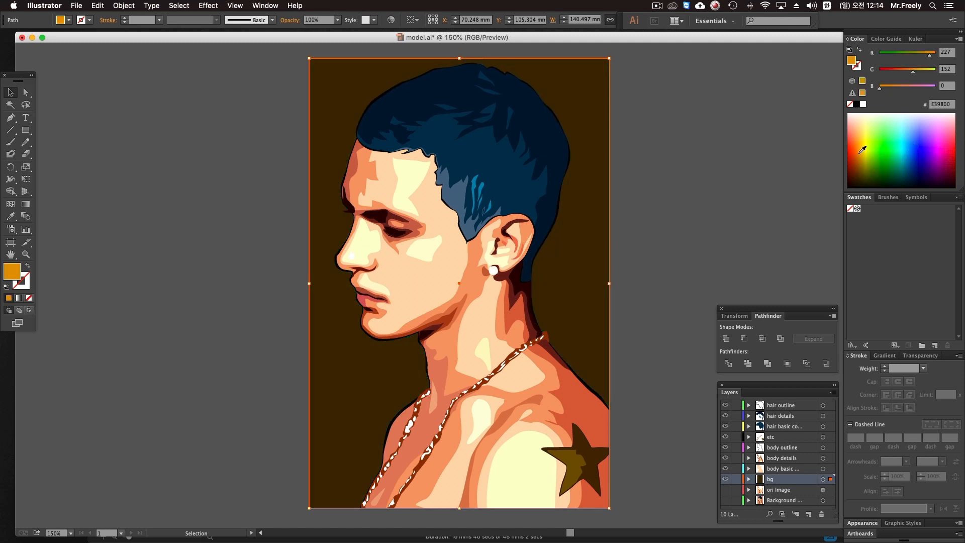
click(861, 154)
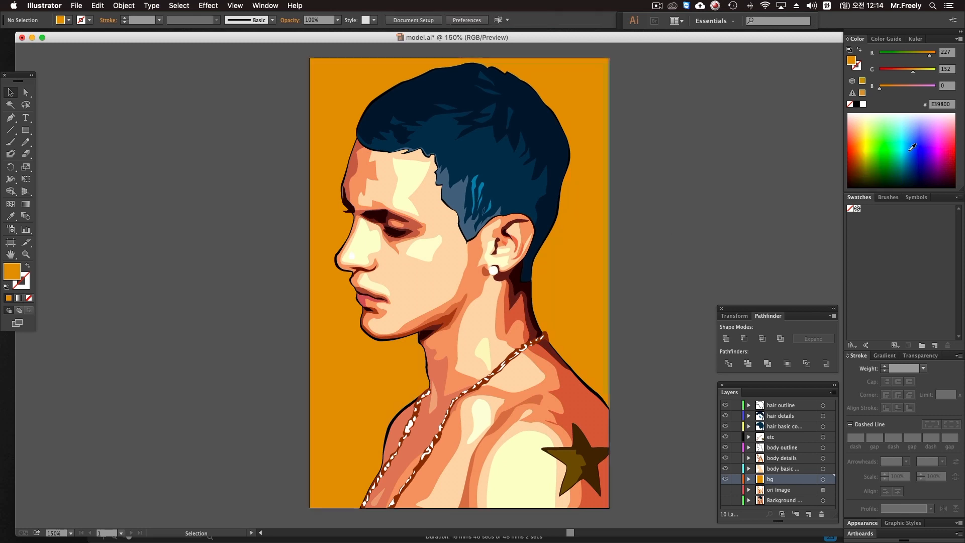
Try several warm fills on the background rectangle, including red D20005 and crimson CF005C.
click(857, 162)
click(855, 173)
click(854, 146)
mouse_move(853, 146)
mouse_down()
mouse_move(843, 173)
mouse_move(836, 142)
mouse_up()
click(955, 151)
click(926, 160)
click(954, 159)
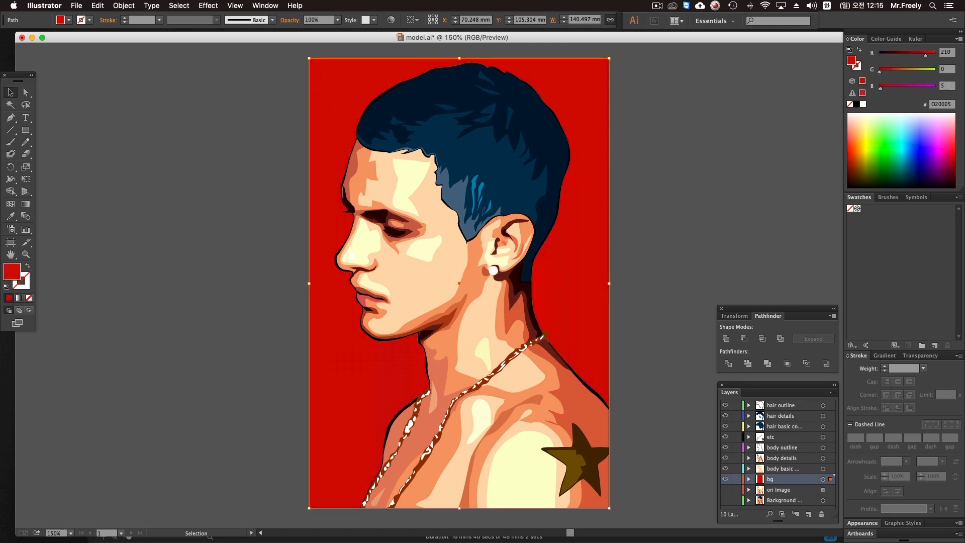
click(944, 150)
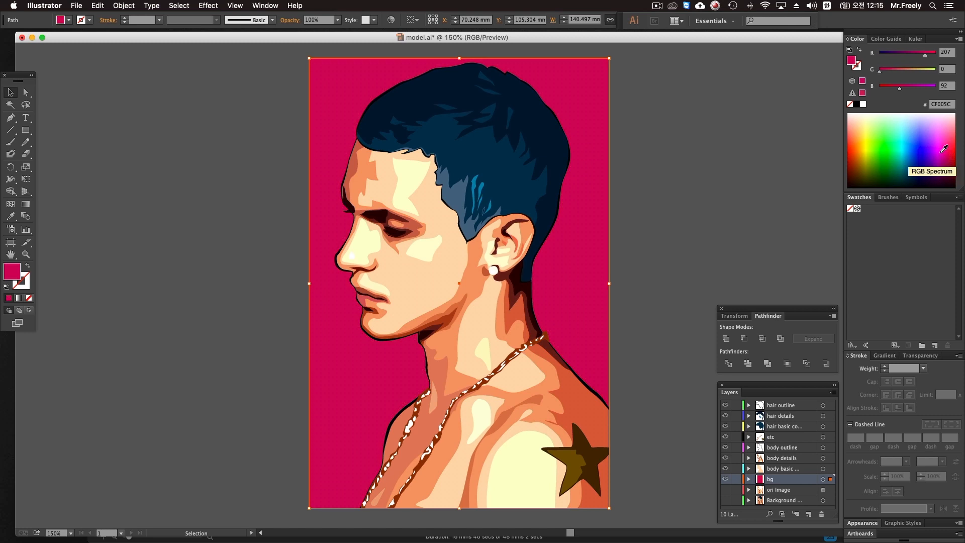
Try different blue fills on the background rectangle, including 002FCC.
click(942, 152)
click(920, 148)
click(916, 158)
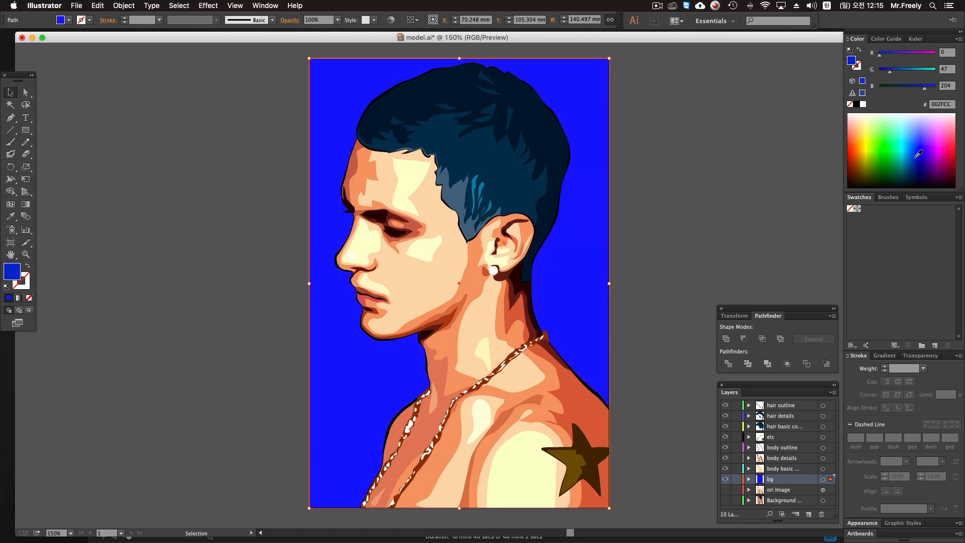
click(908, 141)
click(916, 137)
click(920, 141)
Sample pink and red tones for the background rectangle and fill it with hot pink FF0DA8.
click(942, 143)
click(954, 148)
click(955, 173)
click(955, 129)
click(946, 129)
click(942, 135)
click(948, 144)
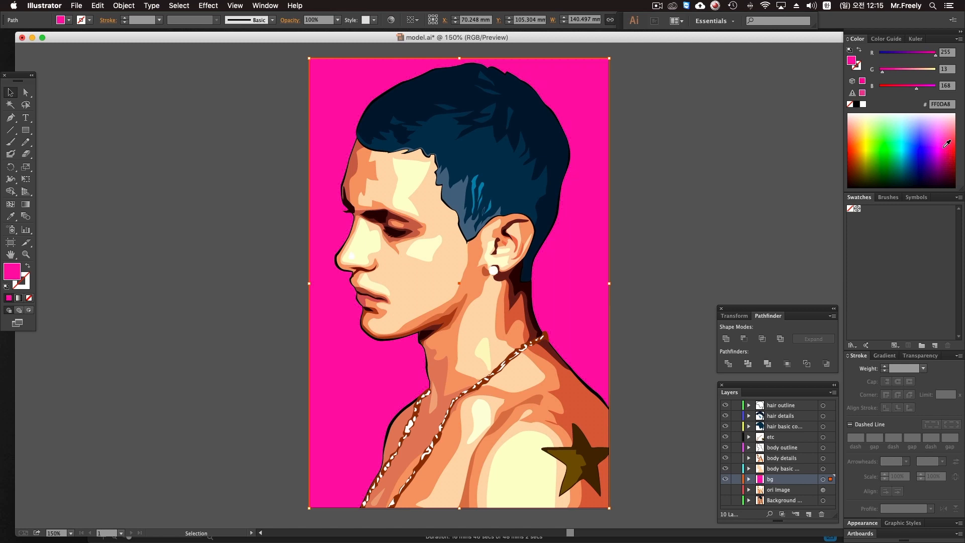
Deselect the background, hide all panels and reposition the document window to review the finished illustration.
click(646, 233)
key(Tab)
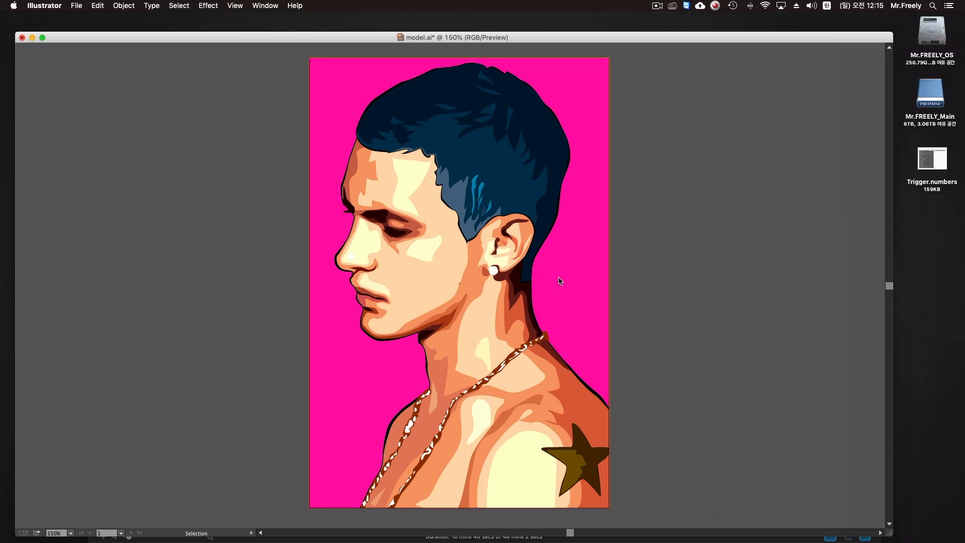
drag(687, 32, 703, 23)
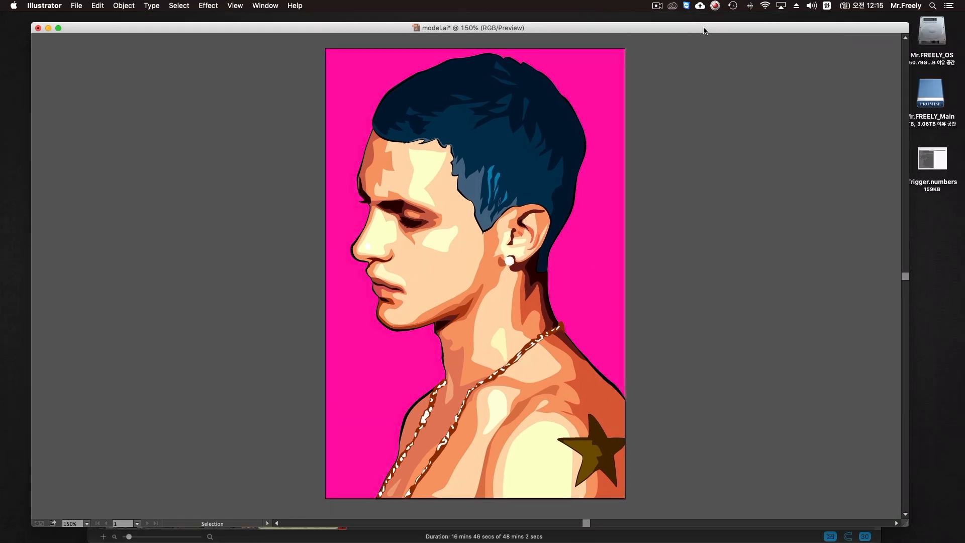